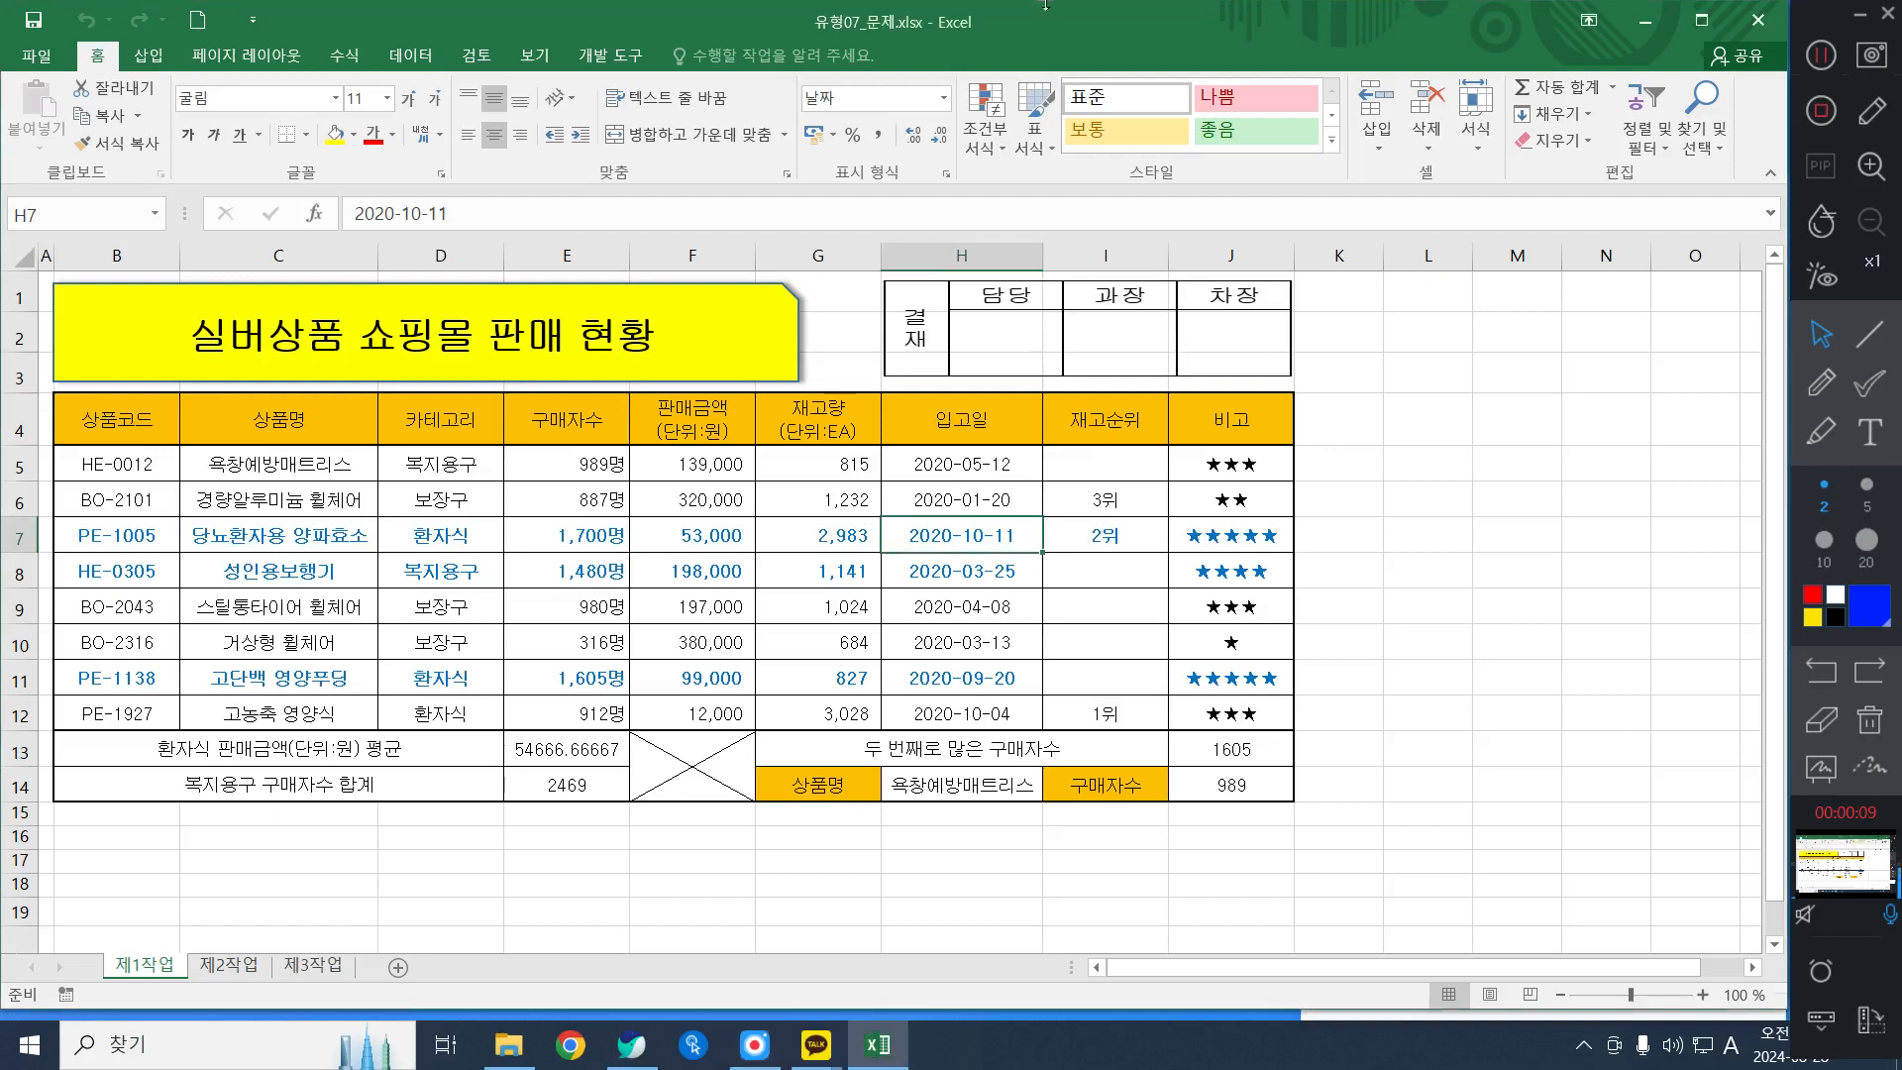
Open the workbook 유형07_완성.xlsx from the 출제유형07 folder and show its 제4작업 chart sheet
{"action": "mouse_move", "coordinate": [818, 1056]}
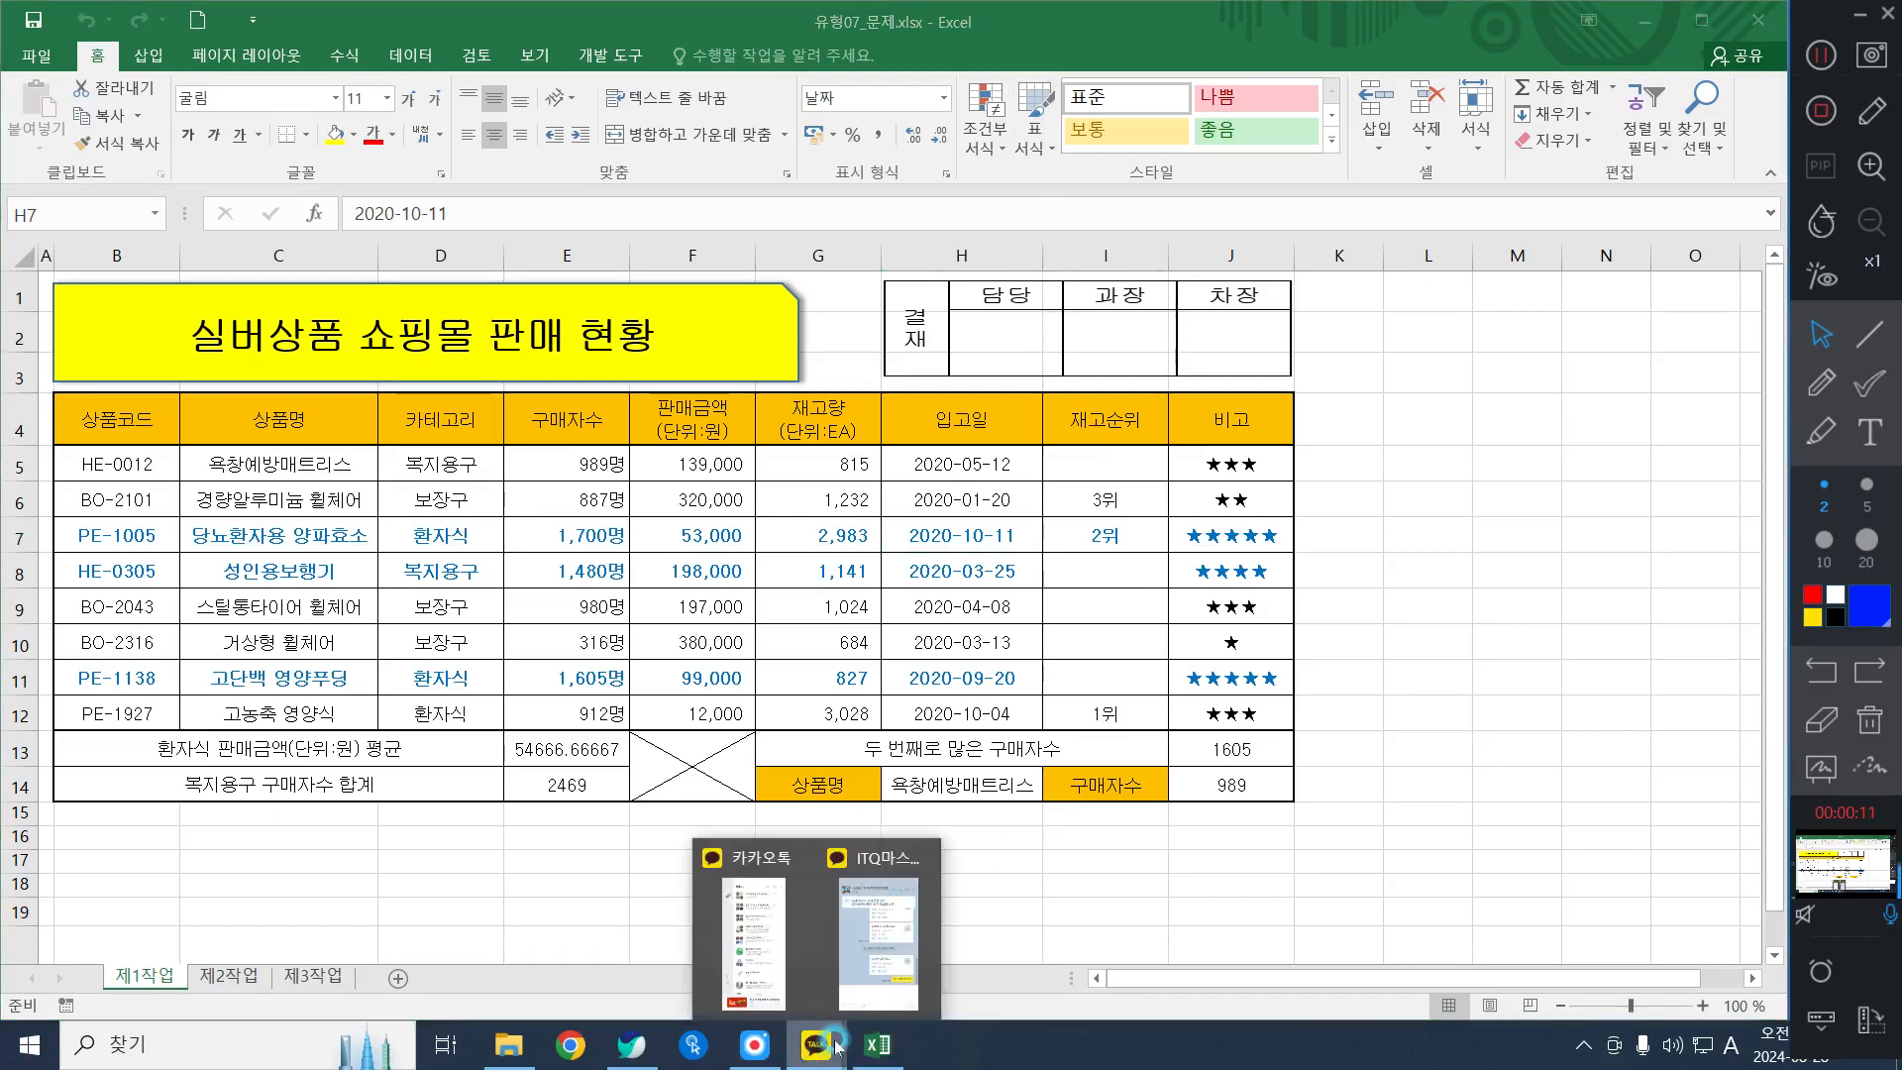
{"action": "left_click", "coordinate": [499, 1048]}
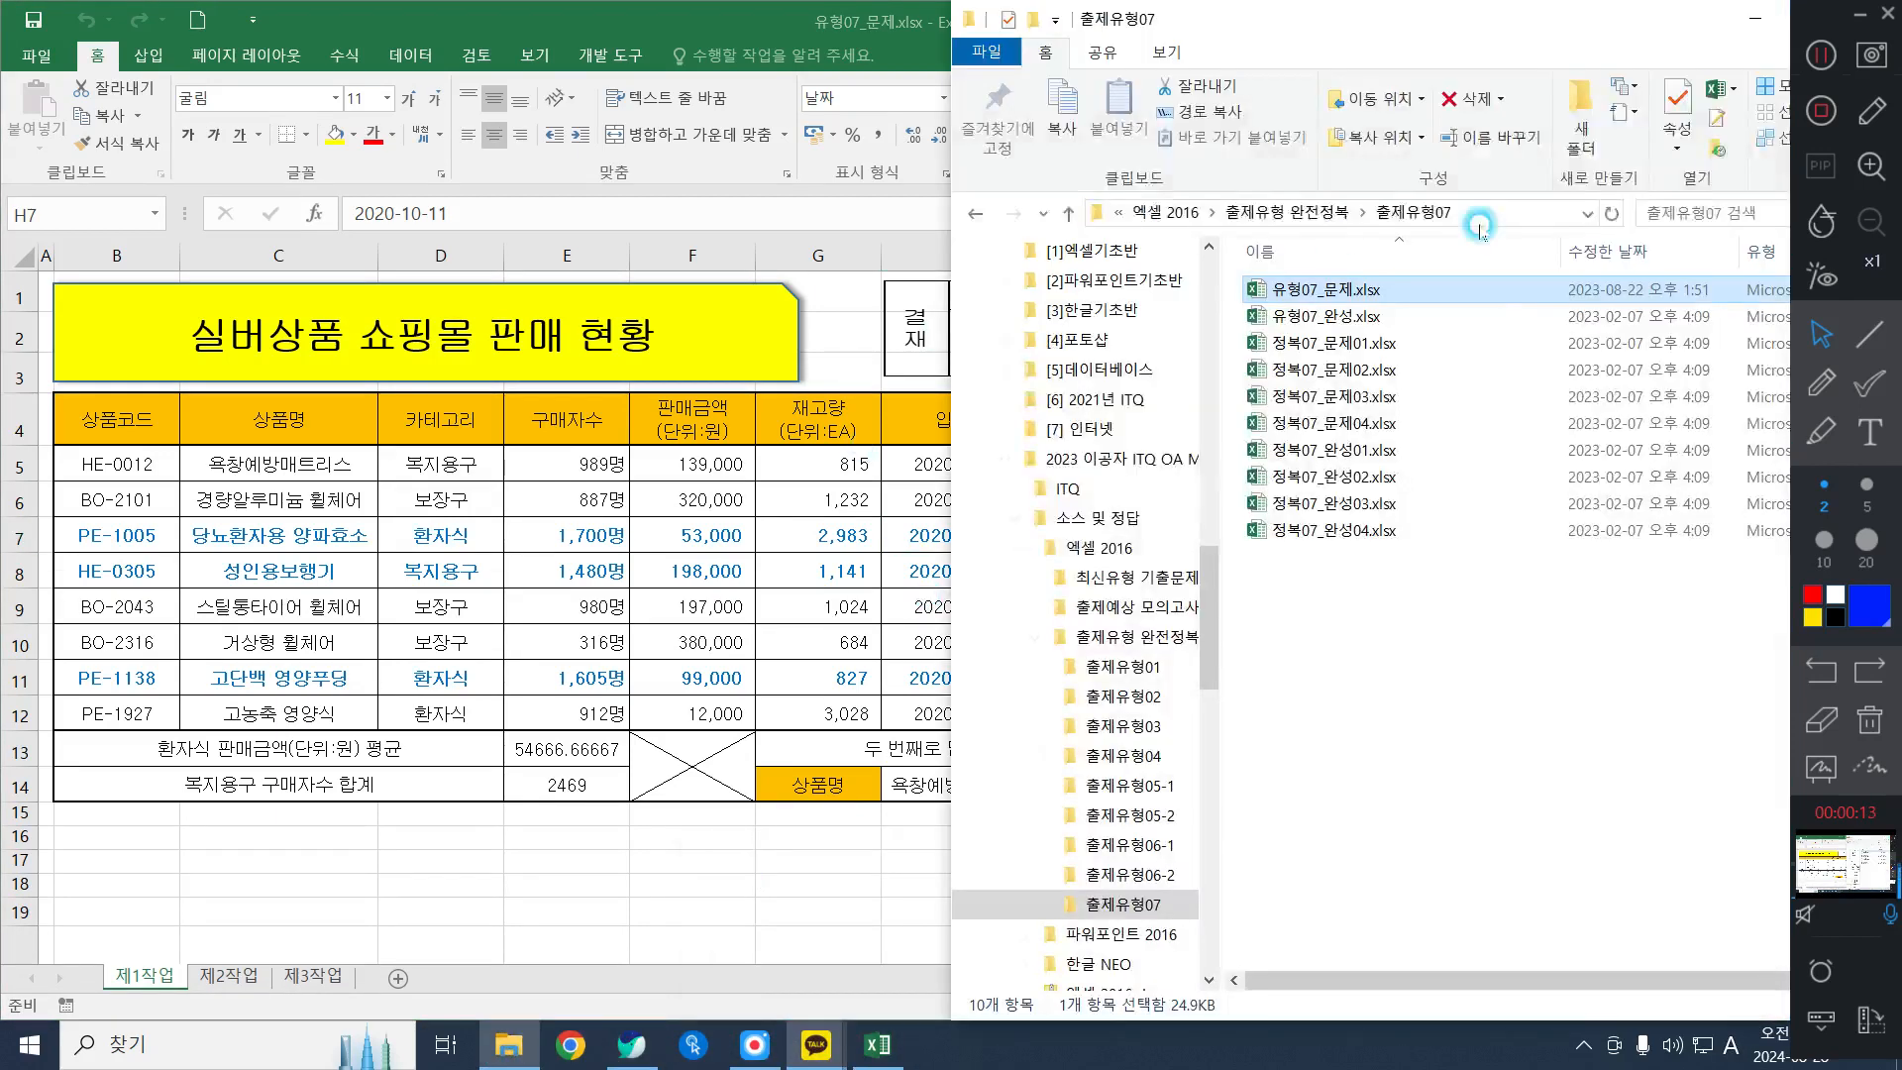
{"action": "double_click", "coordinate": [1318, 198]}
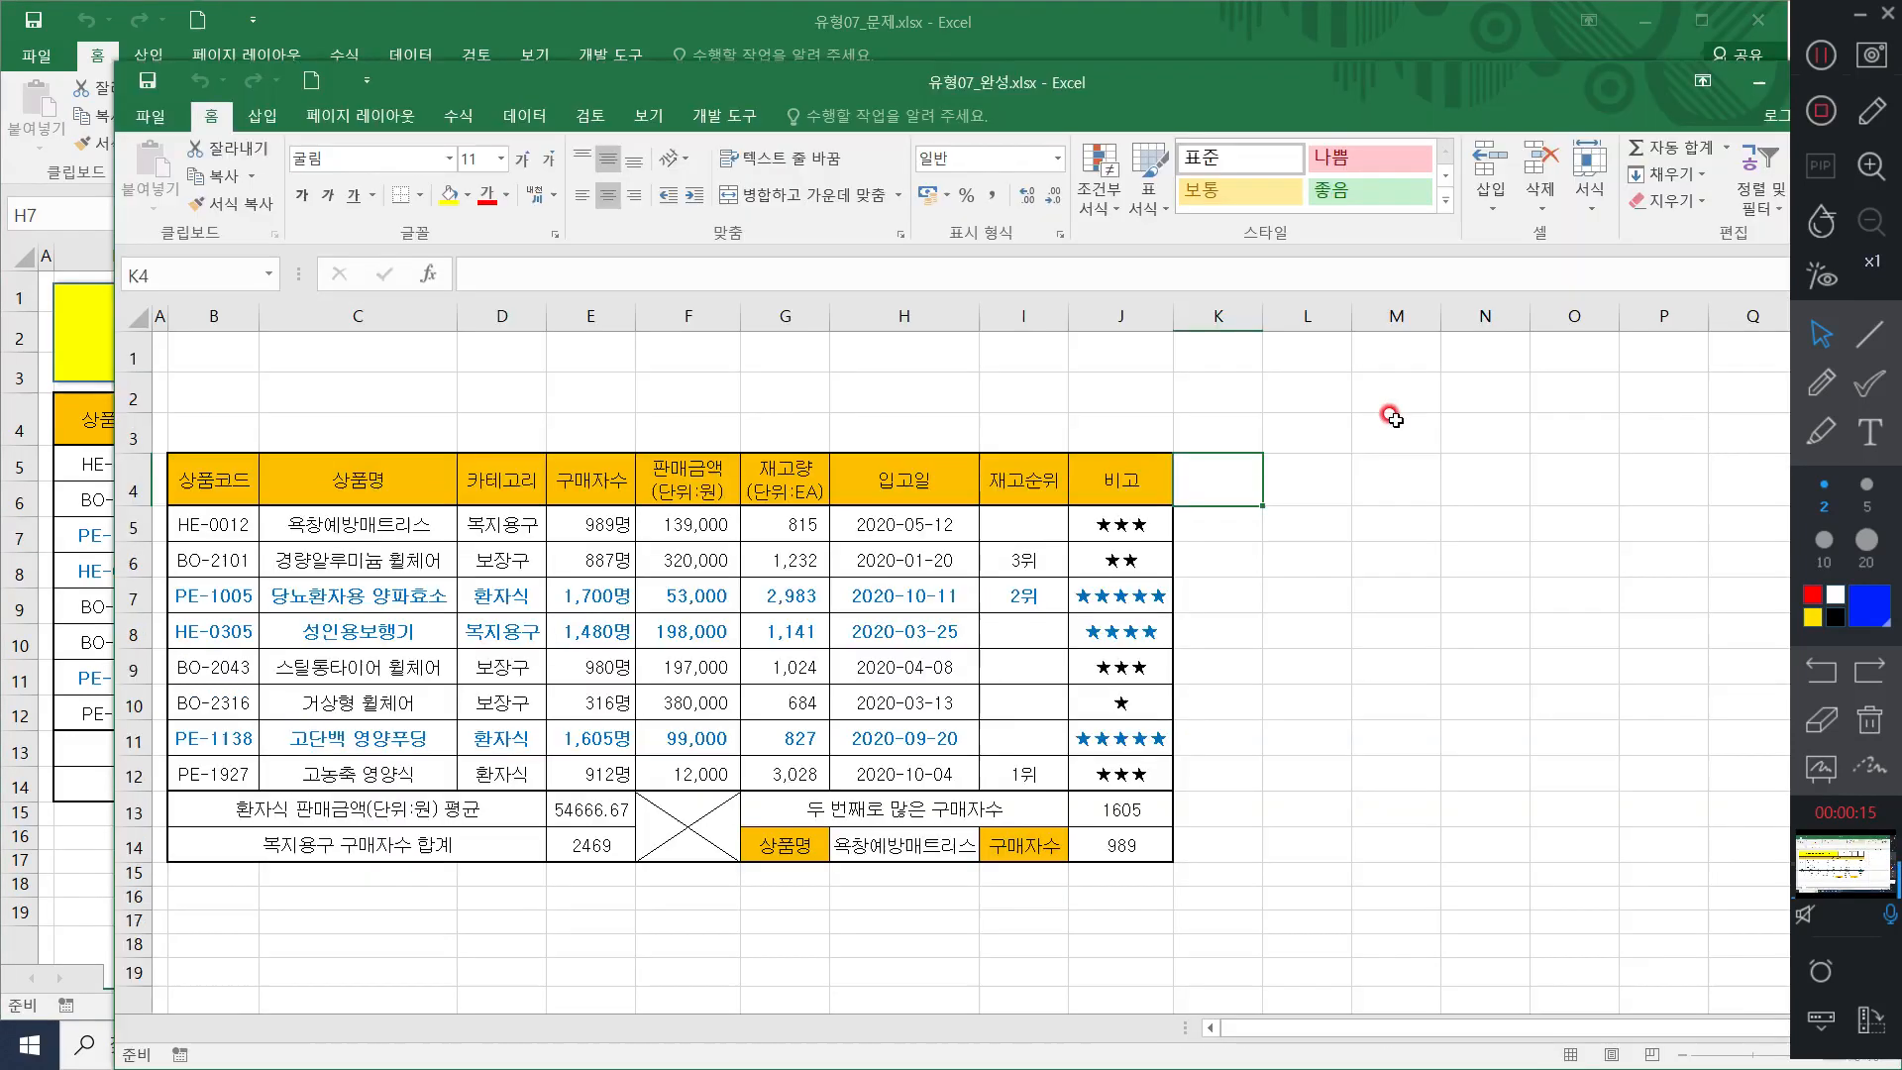
{"action": "left_click_drag", "start_coordinate": [993, 83], "coordinate": [897, 27]}
{"action": "left_click", "coordinate": [397, 966]}
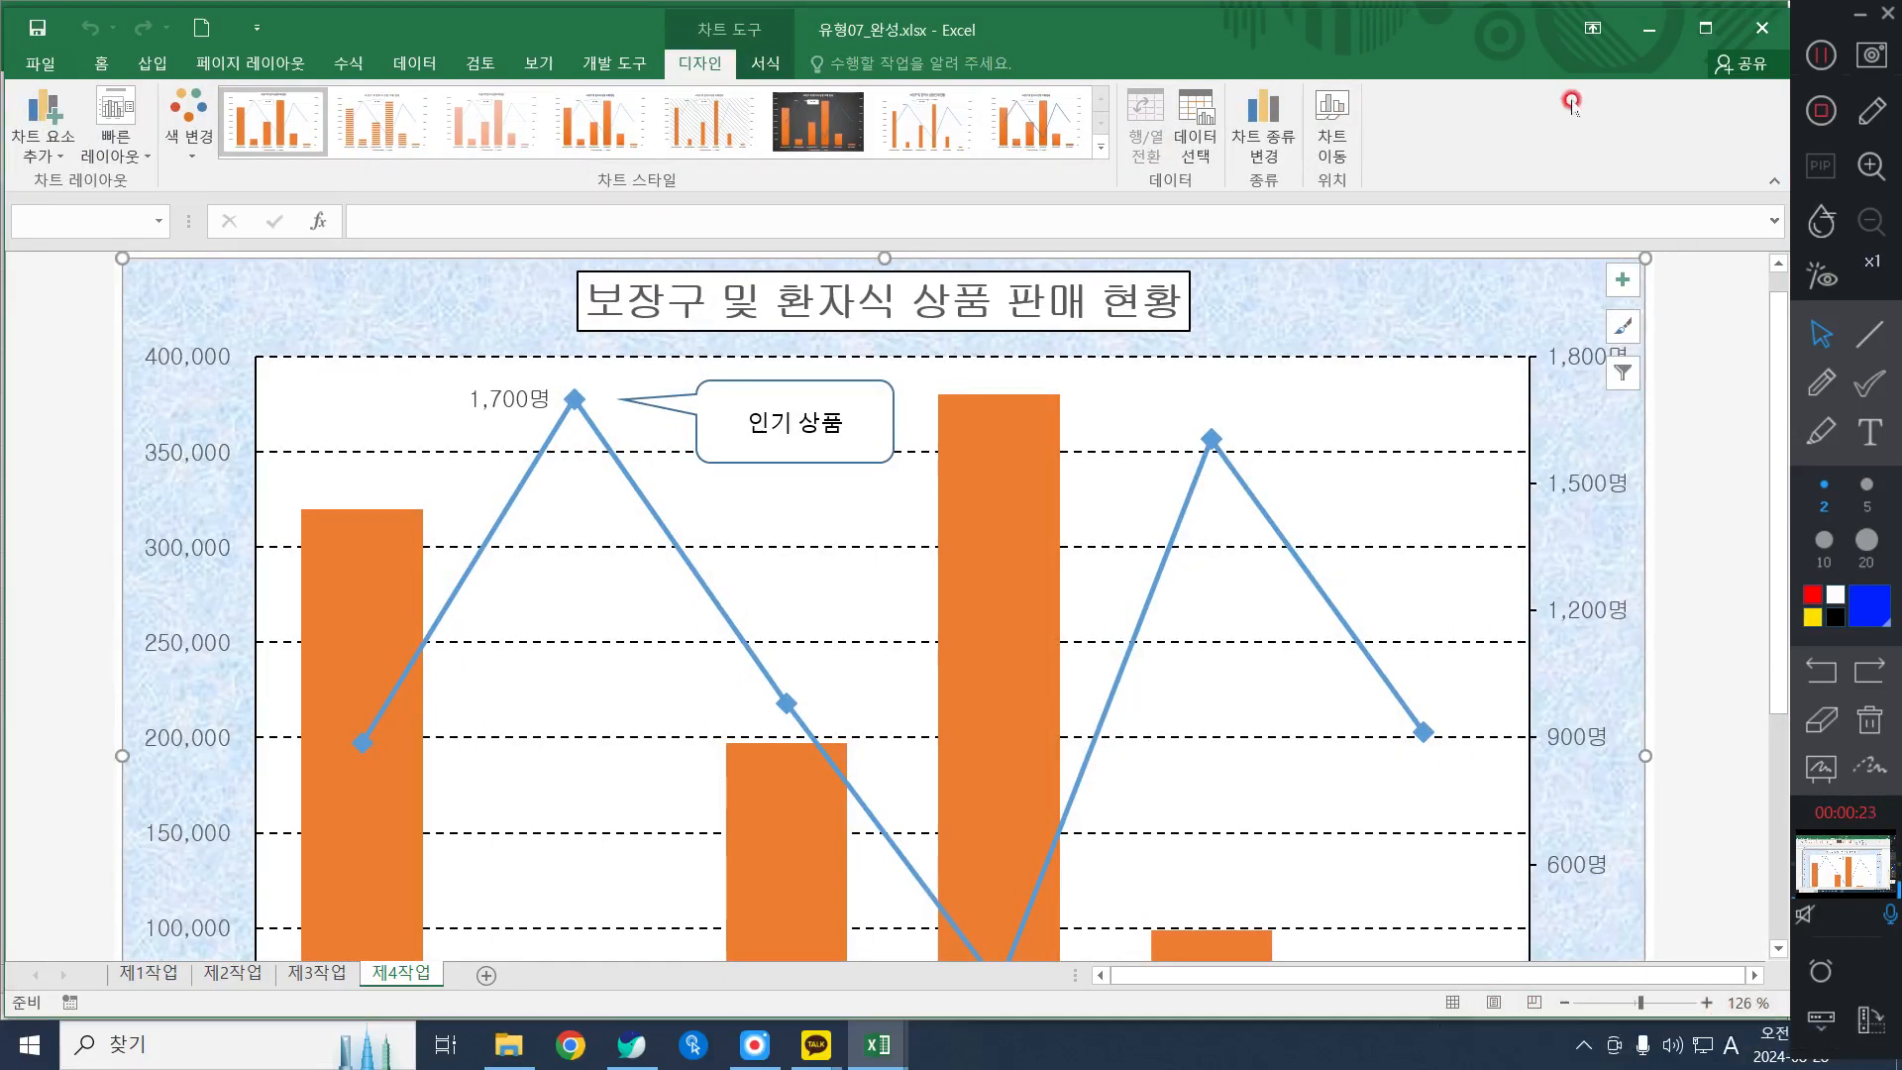
Reduce the zoom of the 제4작업 chart sheet to 90% to fit the whole chart
{"action": "left_click_drag", "start_coordinate": [1474, 42], "coordinate": [1458, 37]}
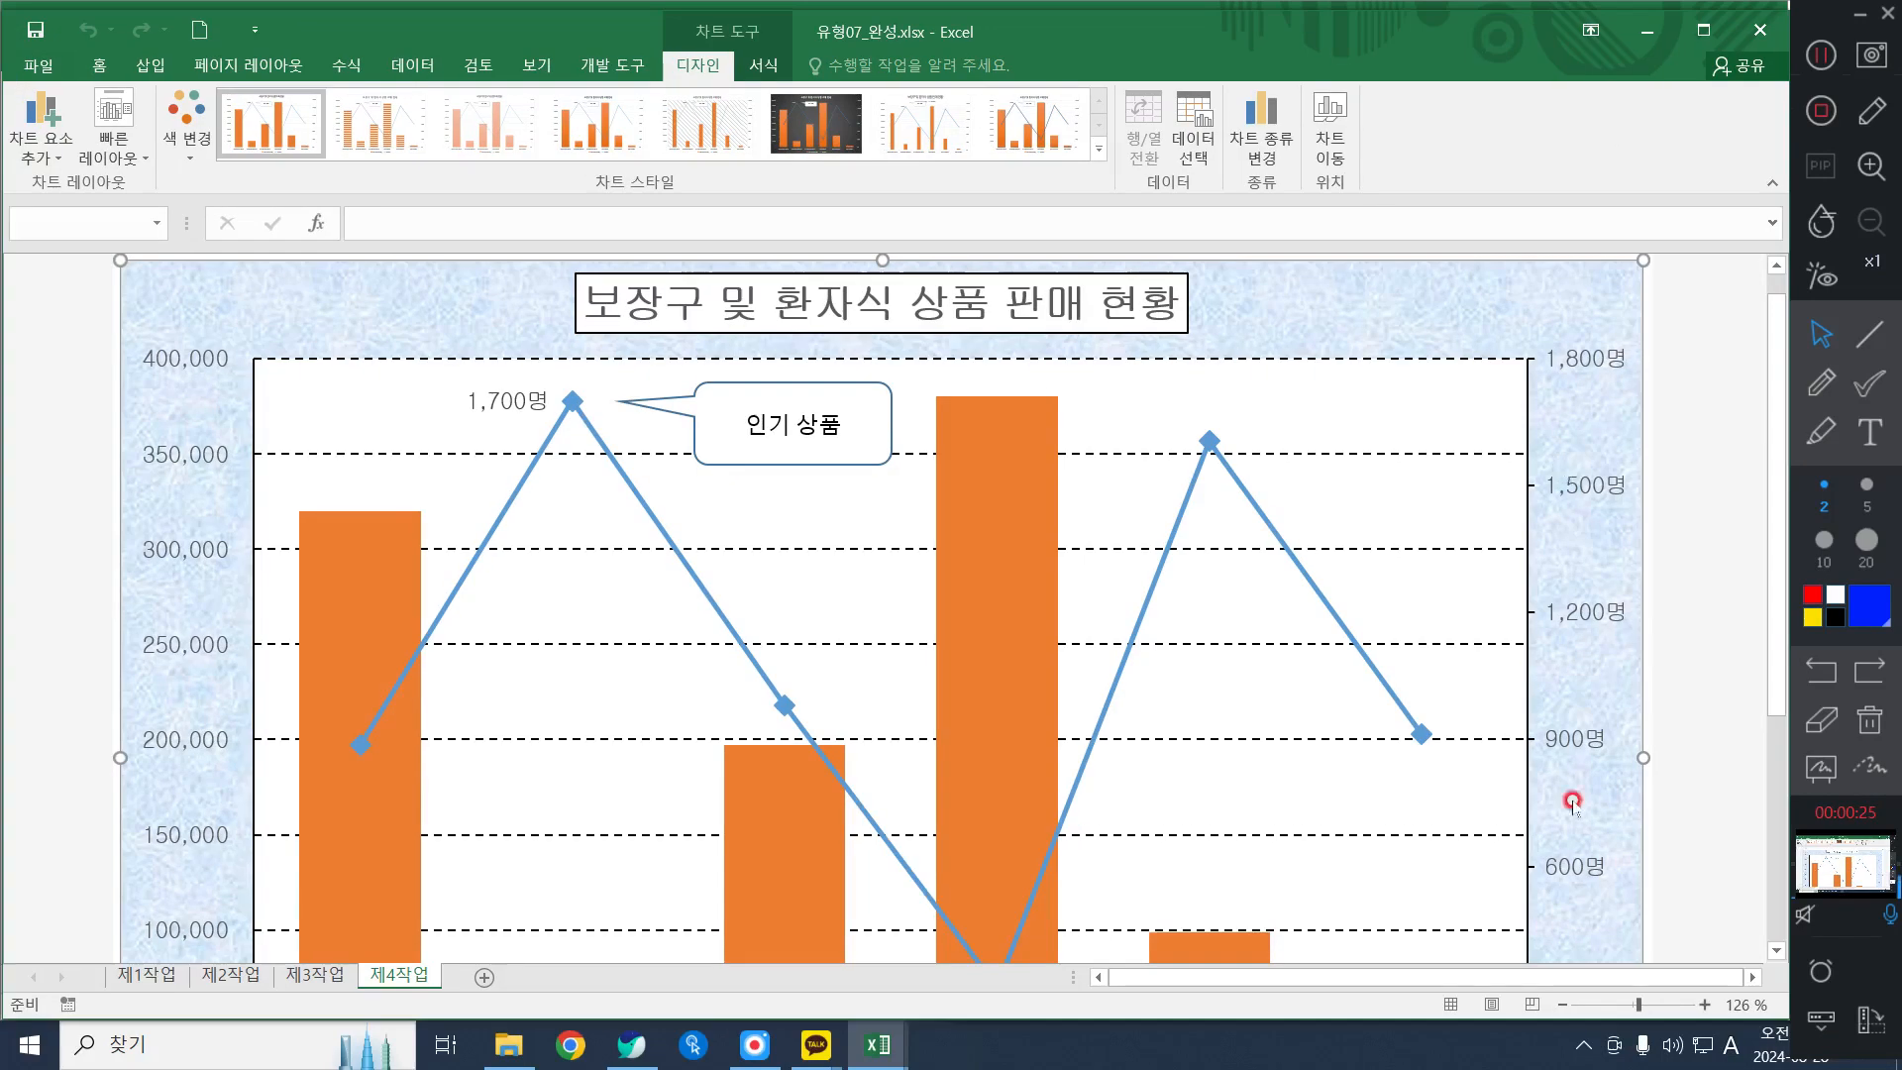
{"action": "left_click", "coordinate": [1561, 1007]}
{"action": "left_click", "coordinate": [1561, 1006]}
{"action": "left_click", "coordinate": [1561, 1007]}
{"action": "left_click", "coordinate": [1561, 1006]}
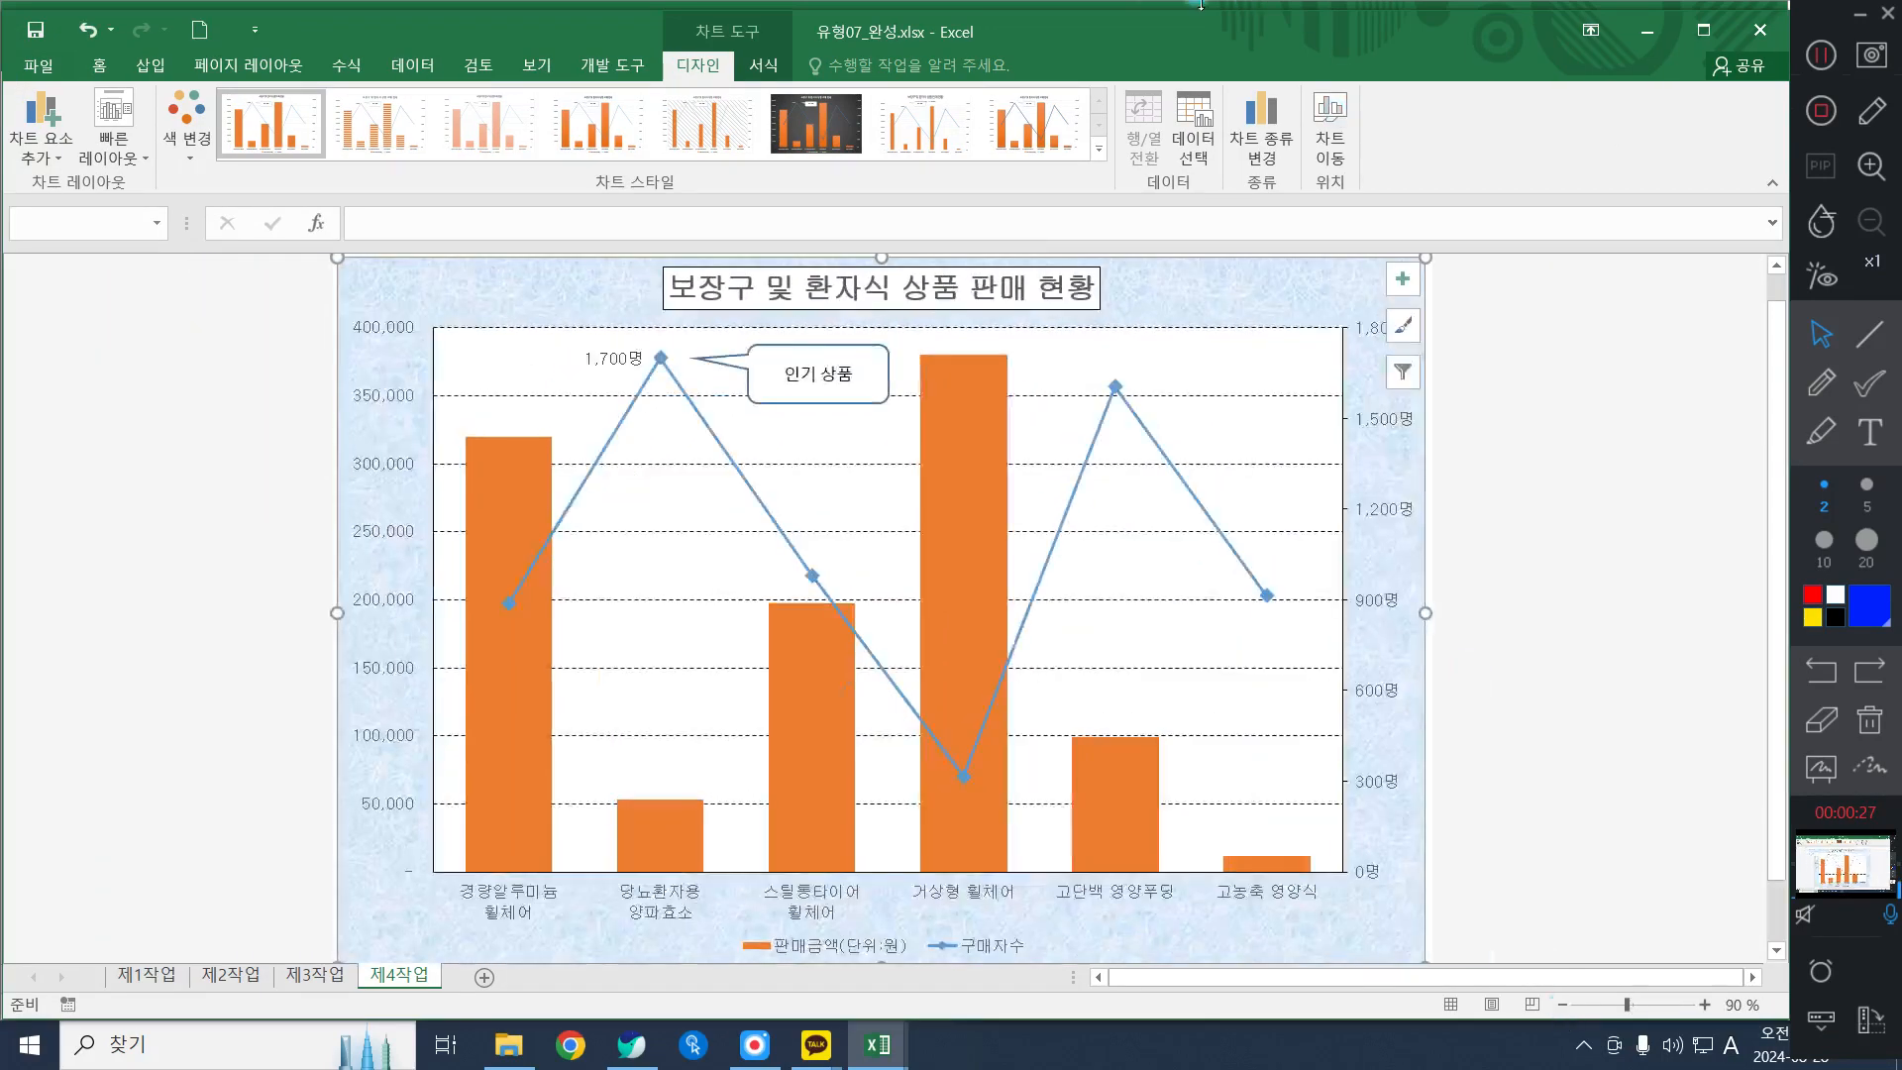
Bring the 유형07_완성.xlsx window back to the front and maximize it
{"action": "left_click", "coordinate": [1195, 5]}
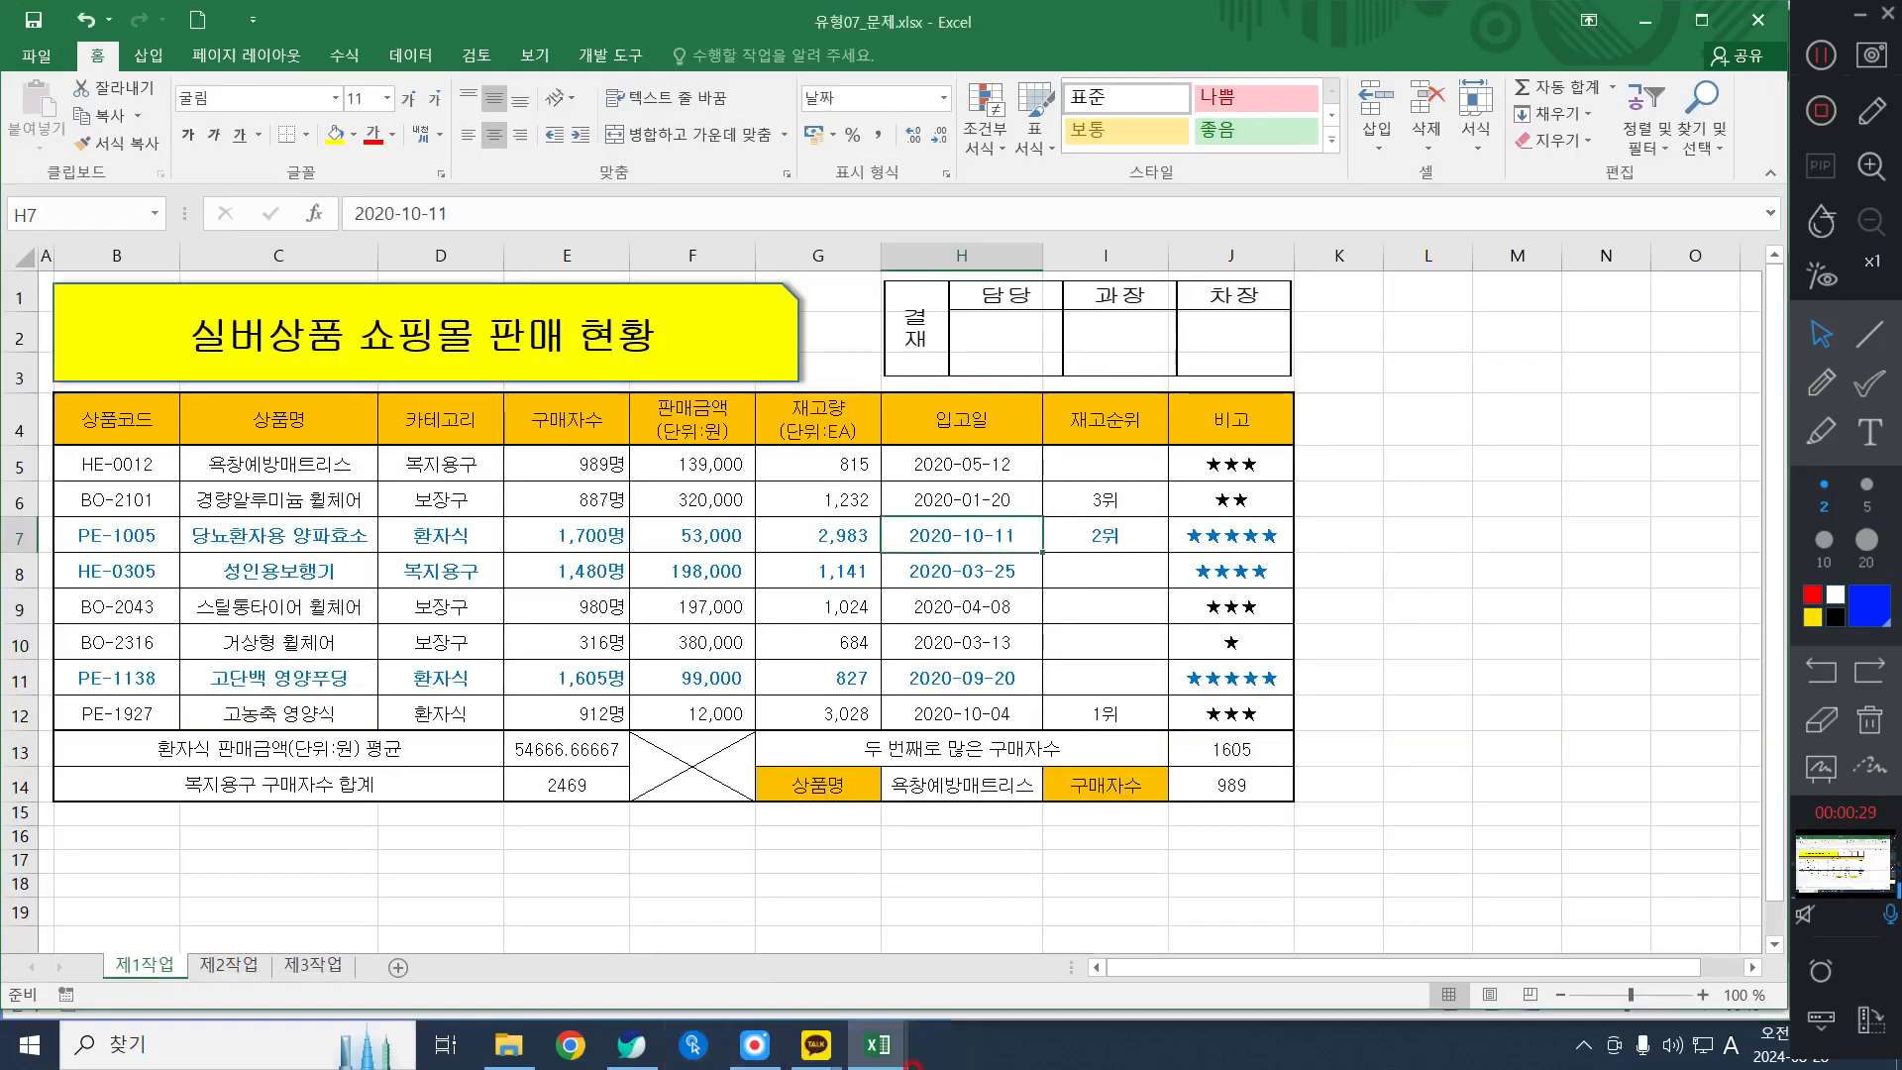
{"action": "left_click", "coordinate": [906, 1048]}
{"action": "left_click", "coordinate": [918, 1051]}
{"action": "left_click", "coordinate": [978, 963]}
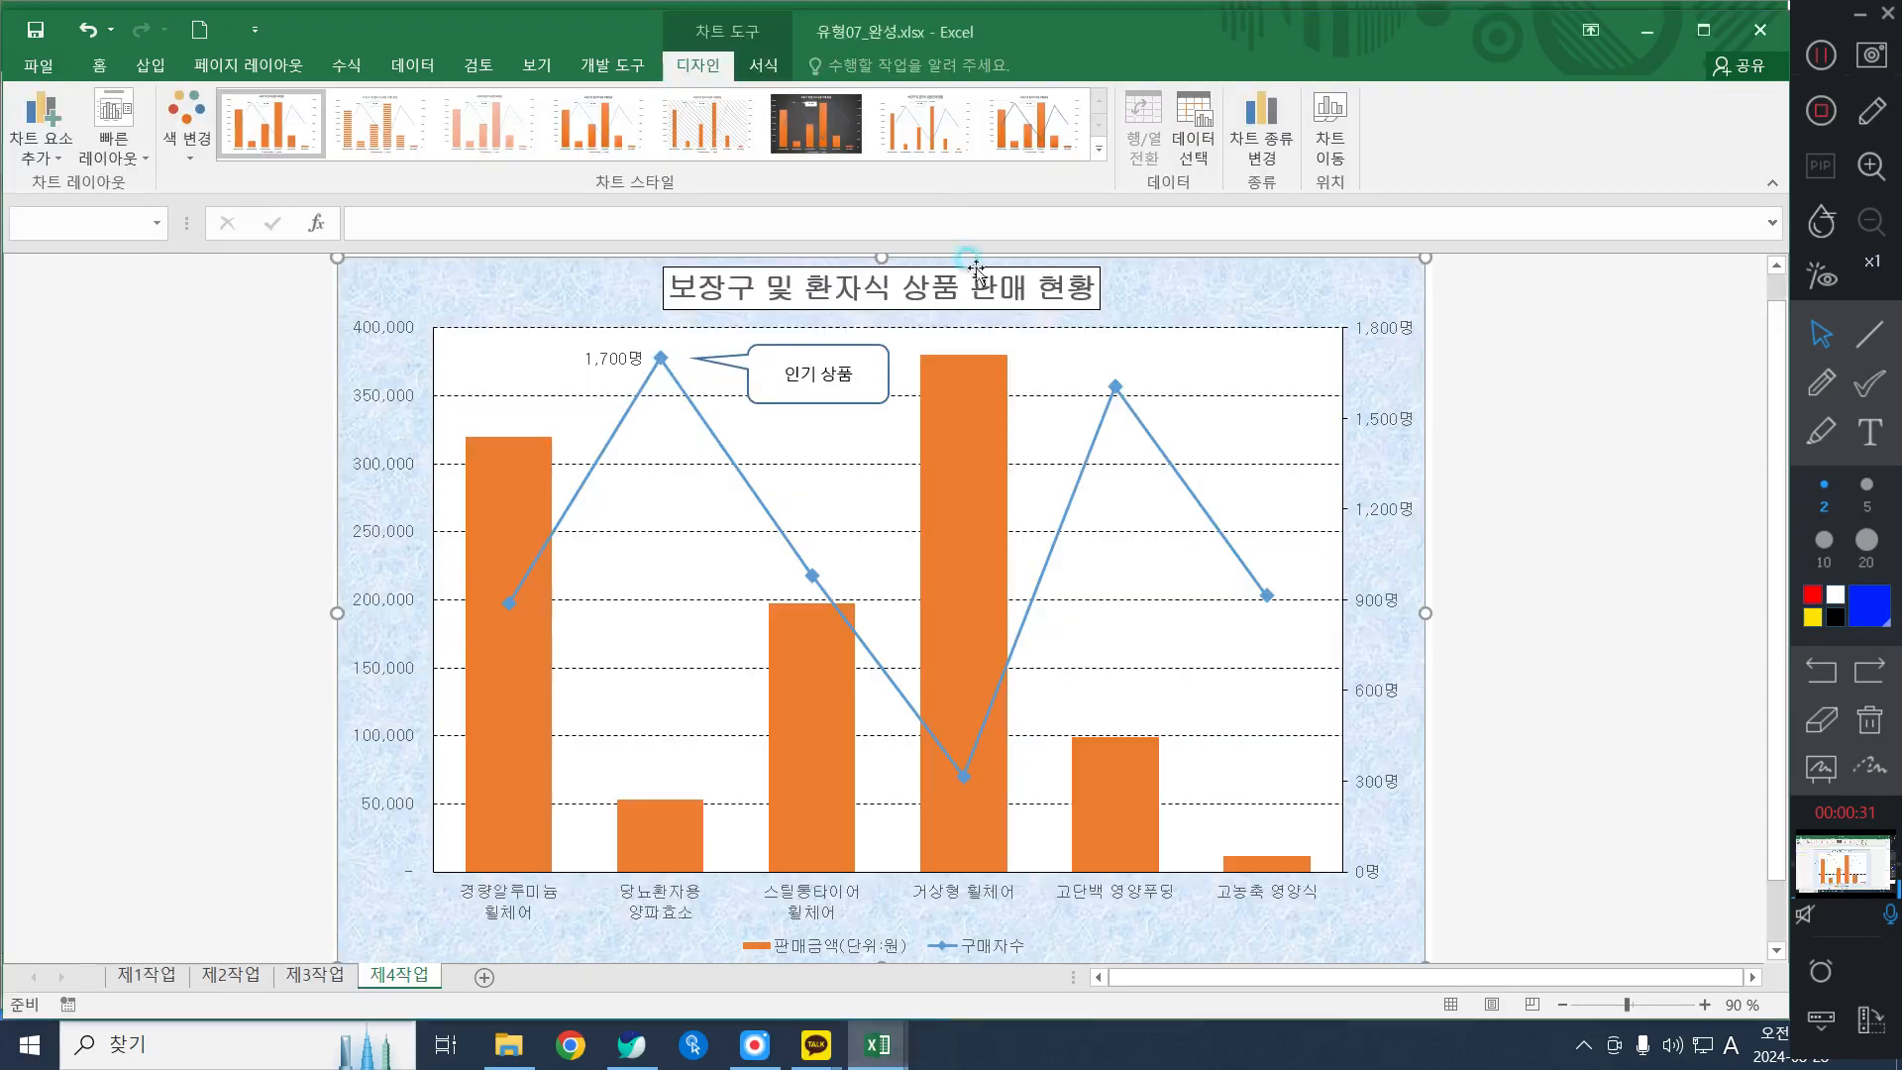
{"action": "double_click", "coordinate": [941, 7]}
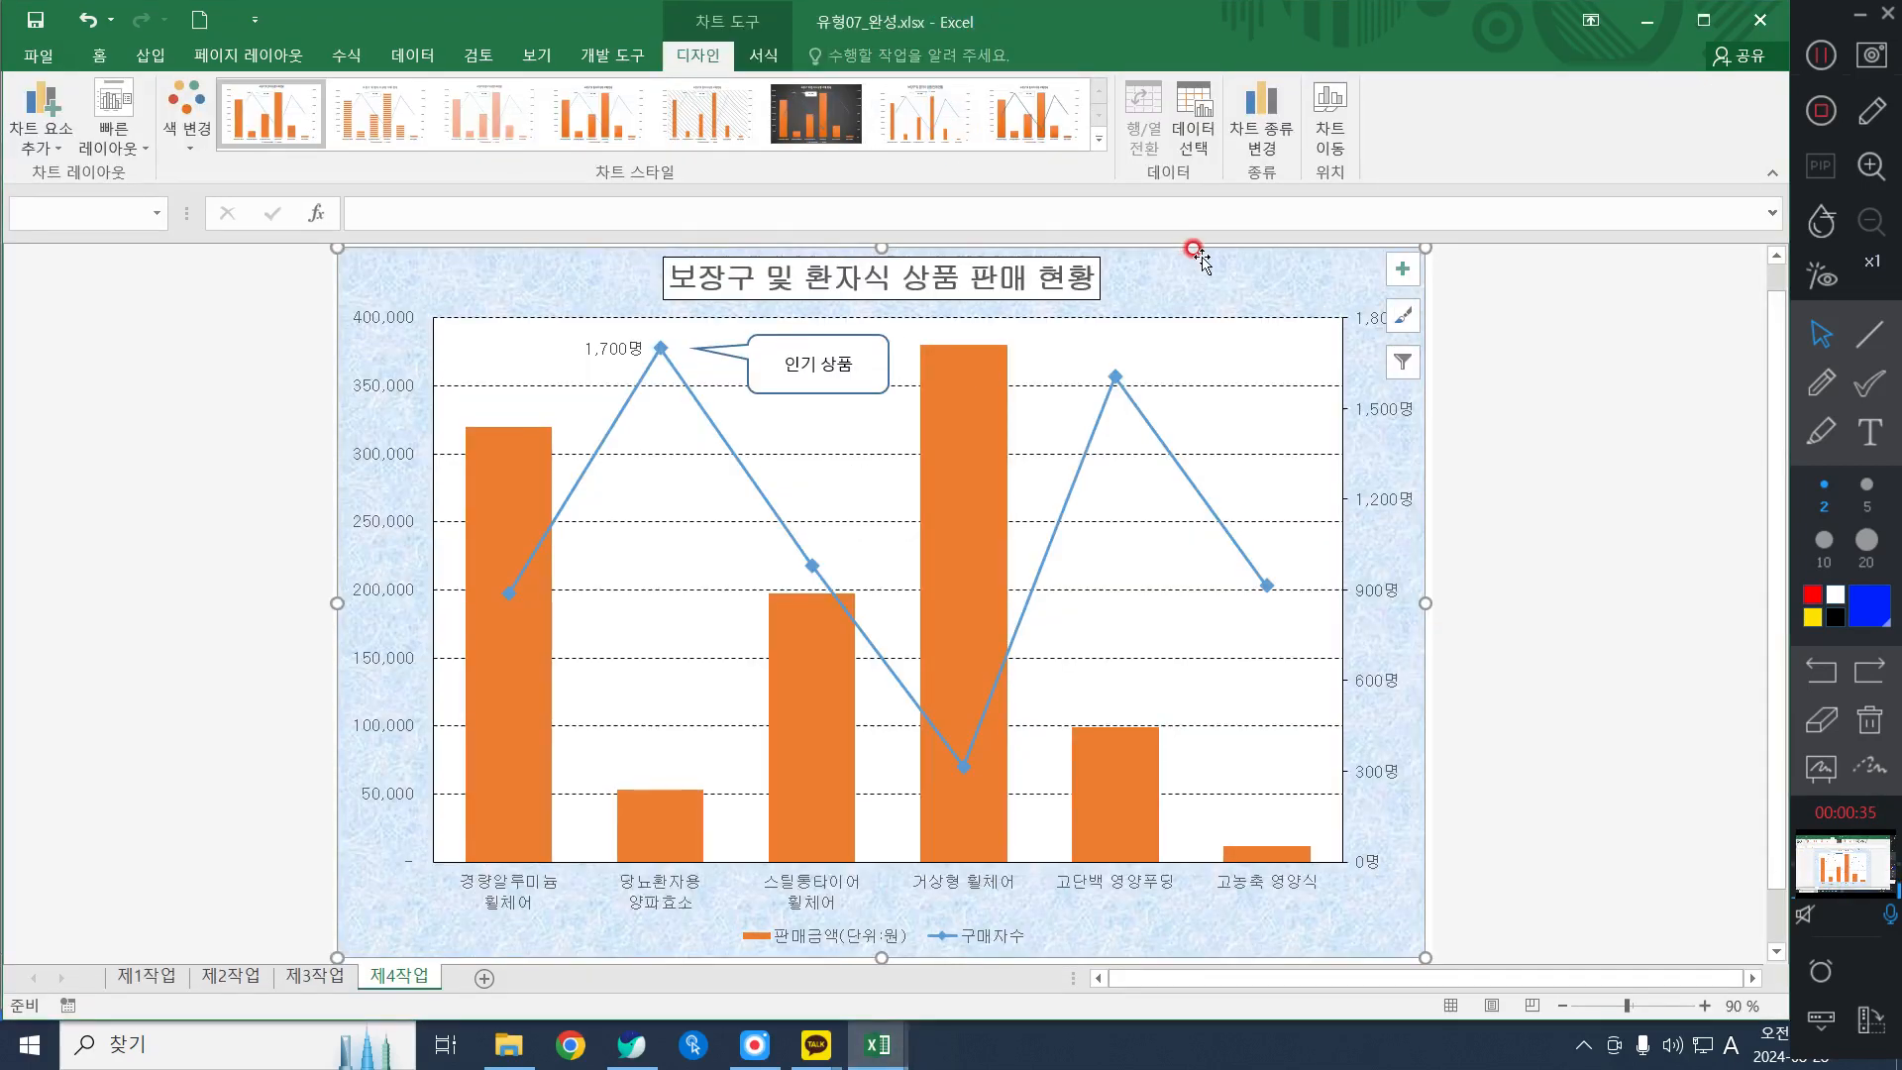
{"action": "left_click", "coordinate": [1820, 56]}
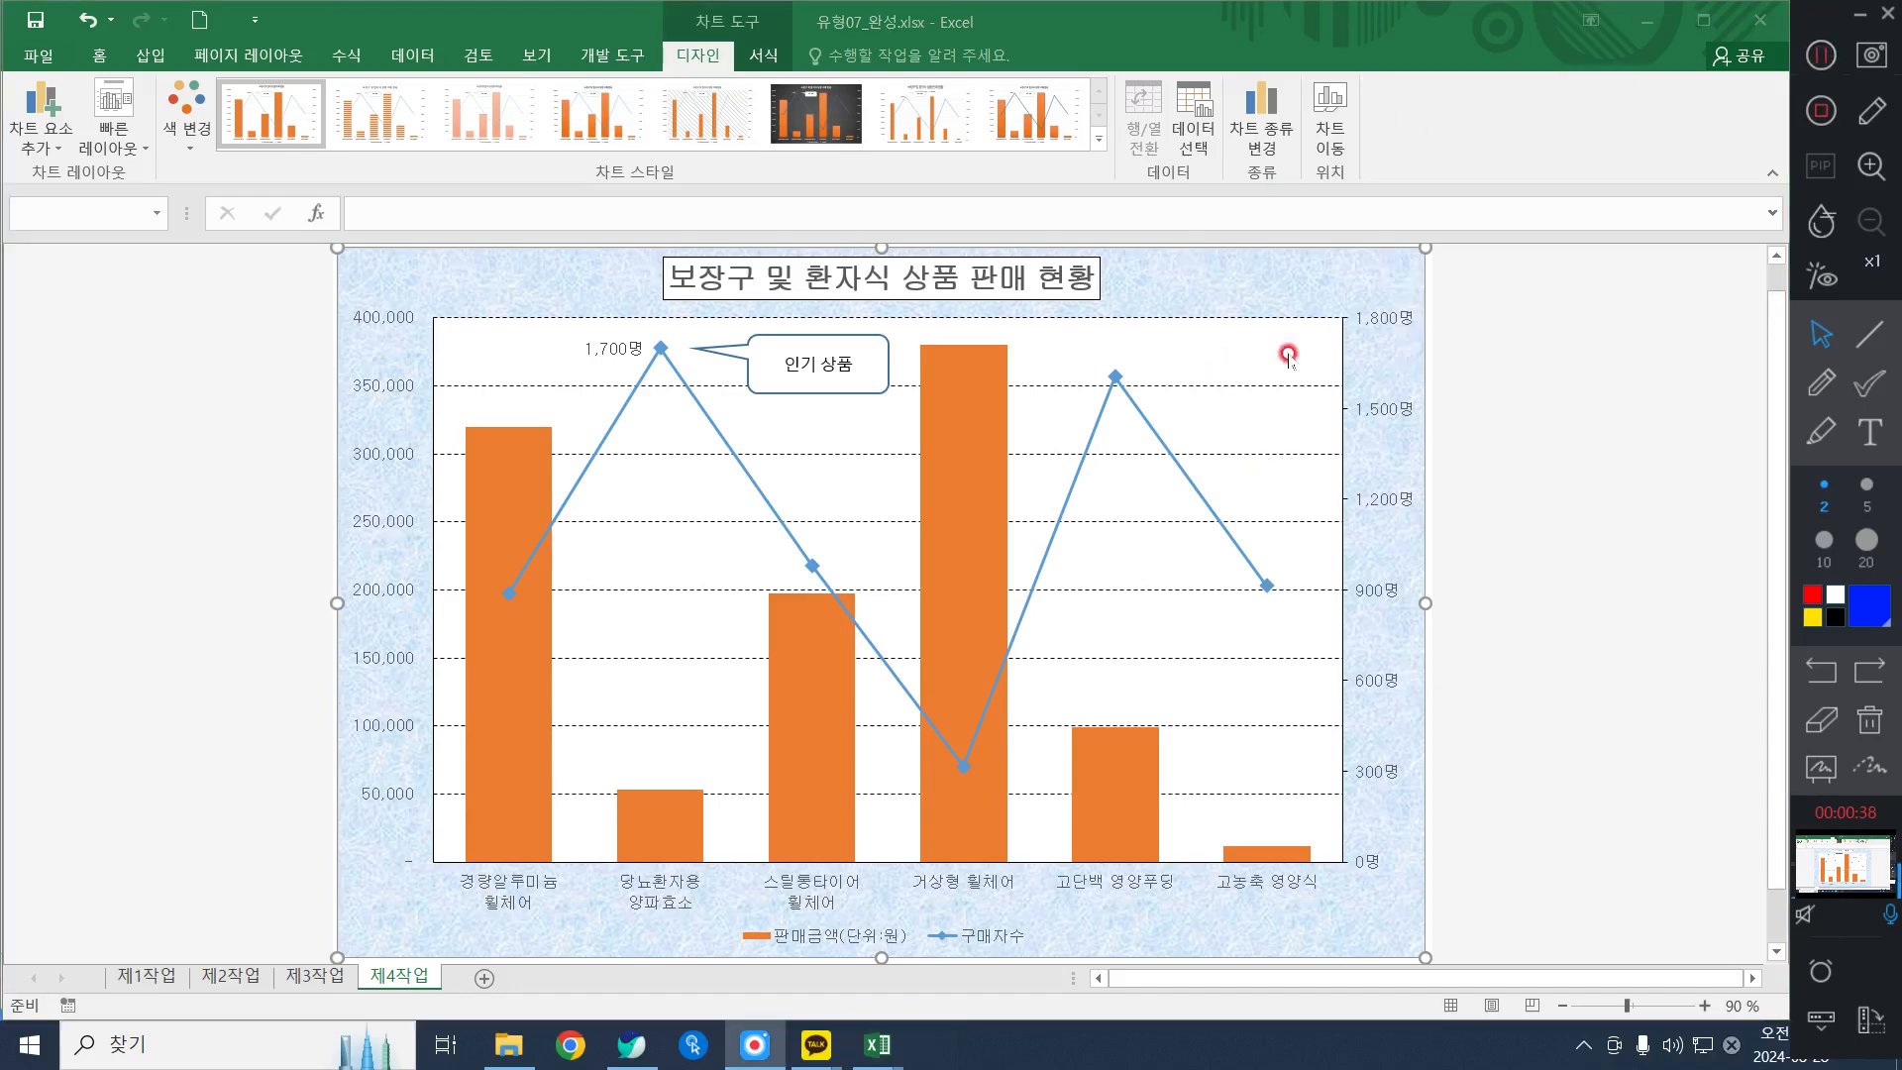
{"action": "left_click", "coordinate": [1609, 533]}
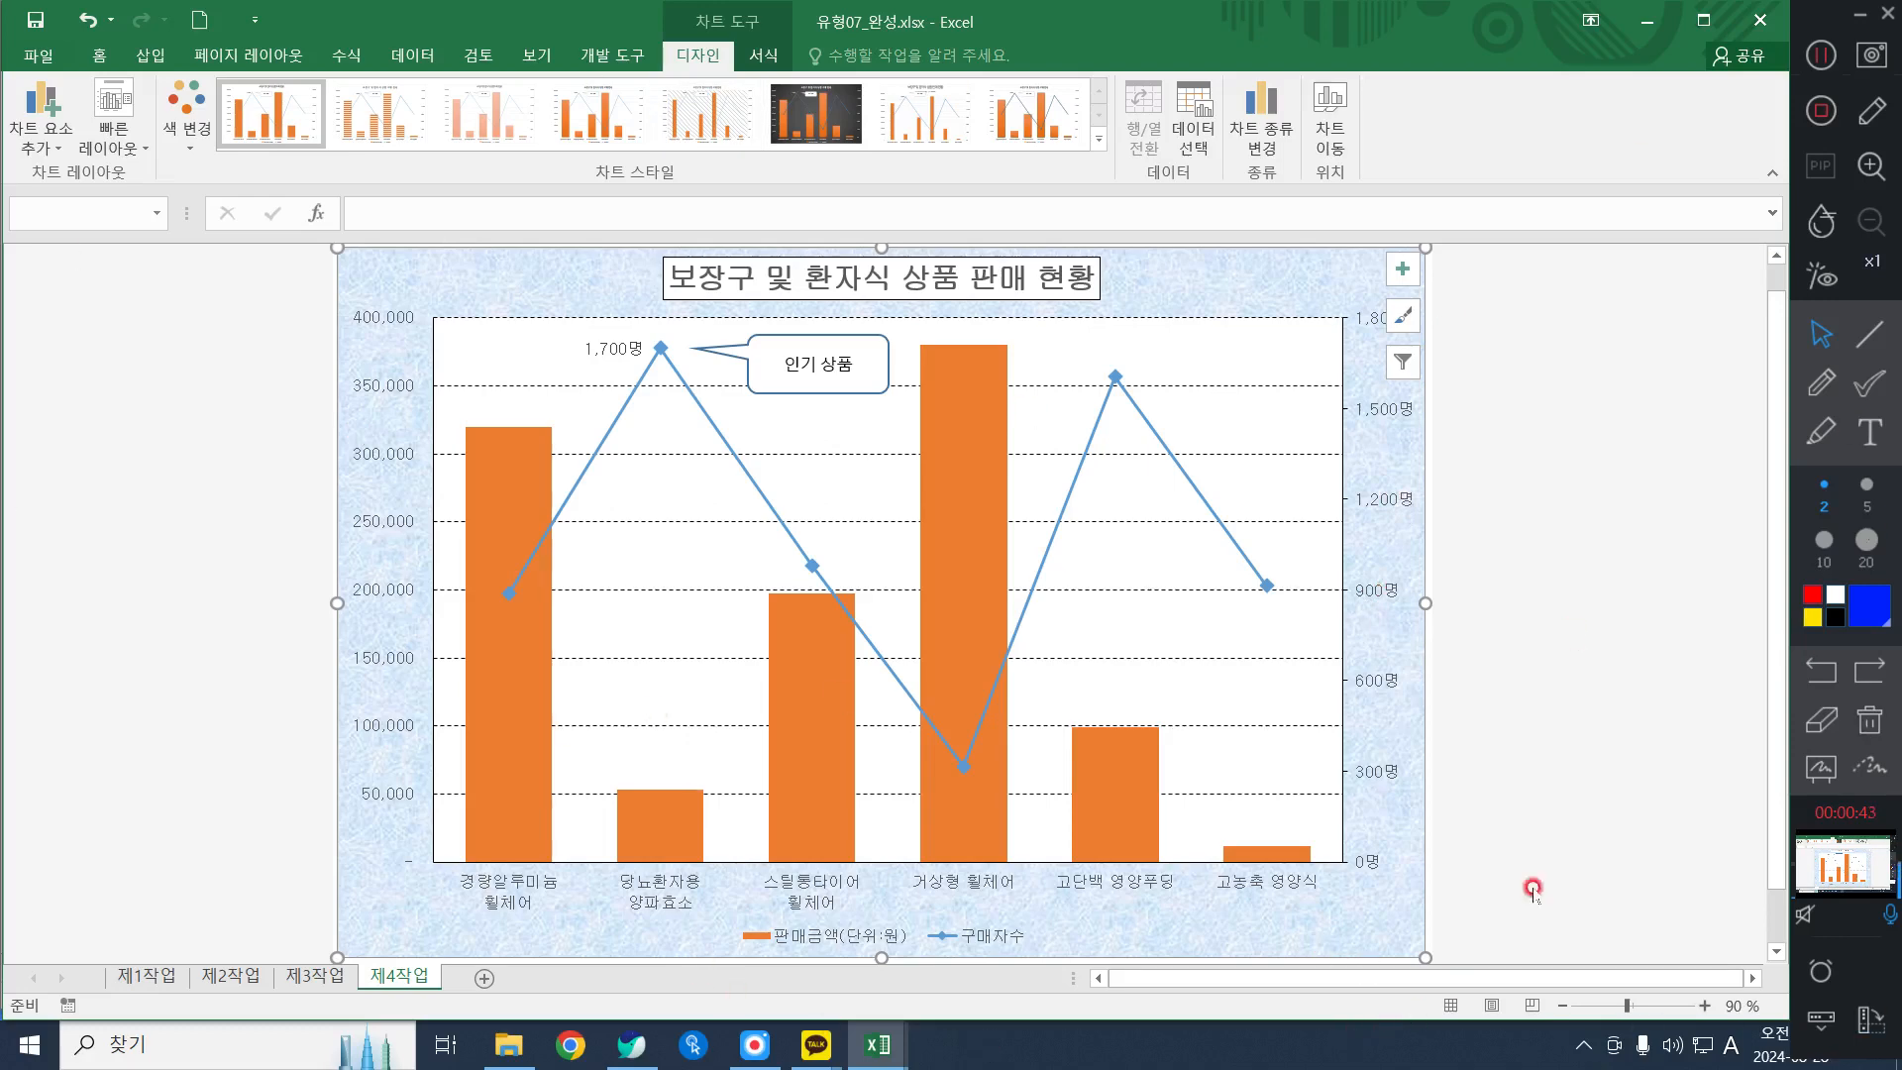
{"action": "left_click", "coordinate": [1876, 334]}
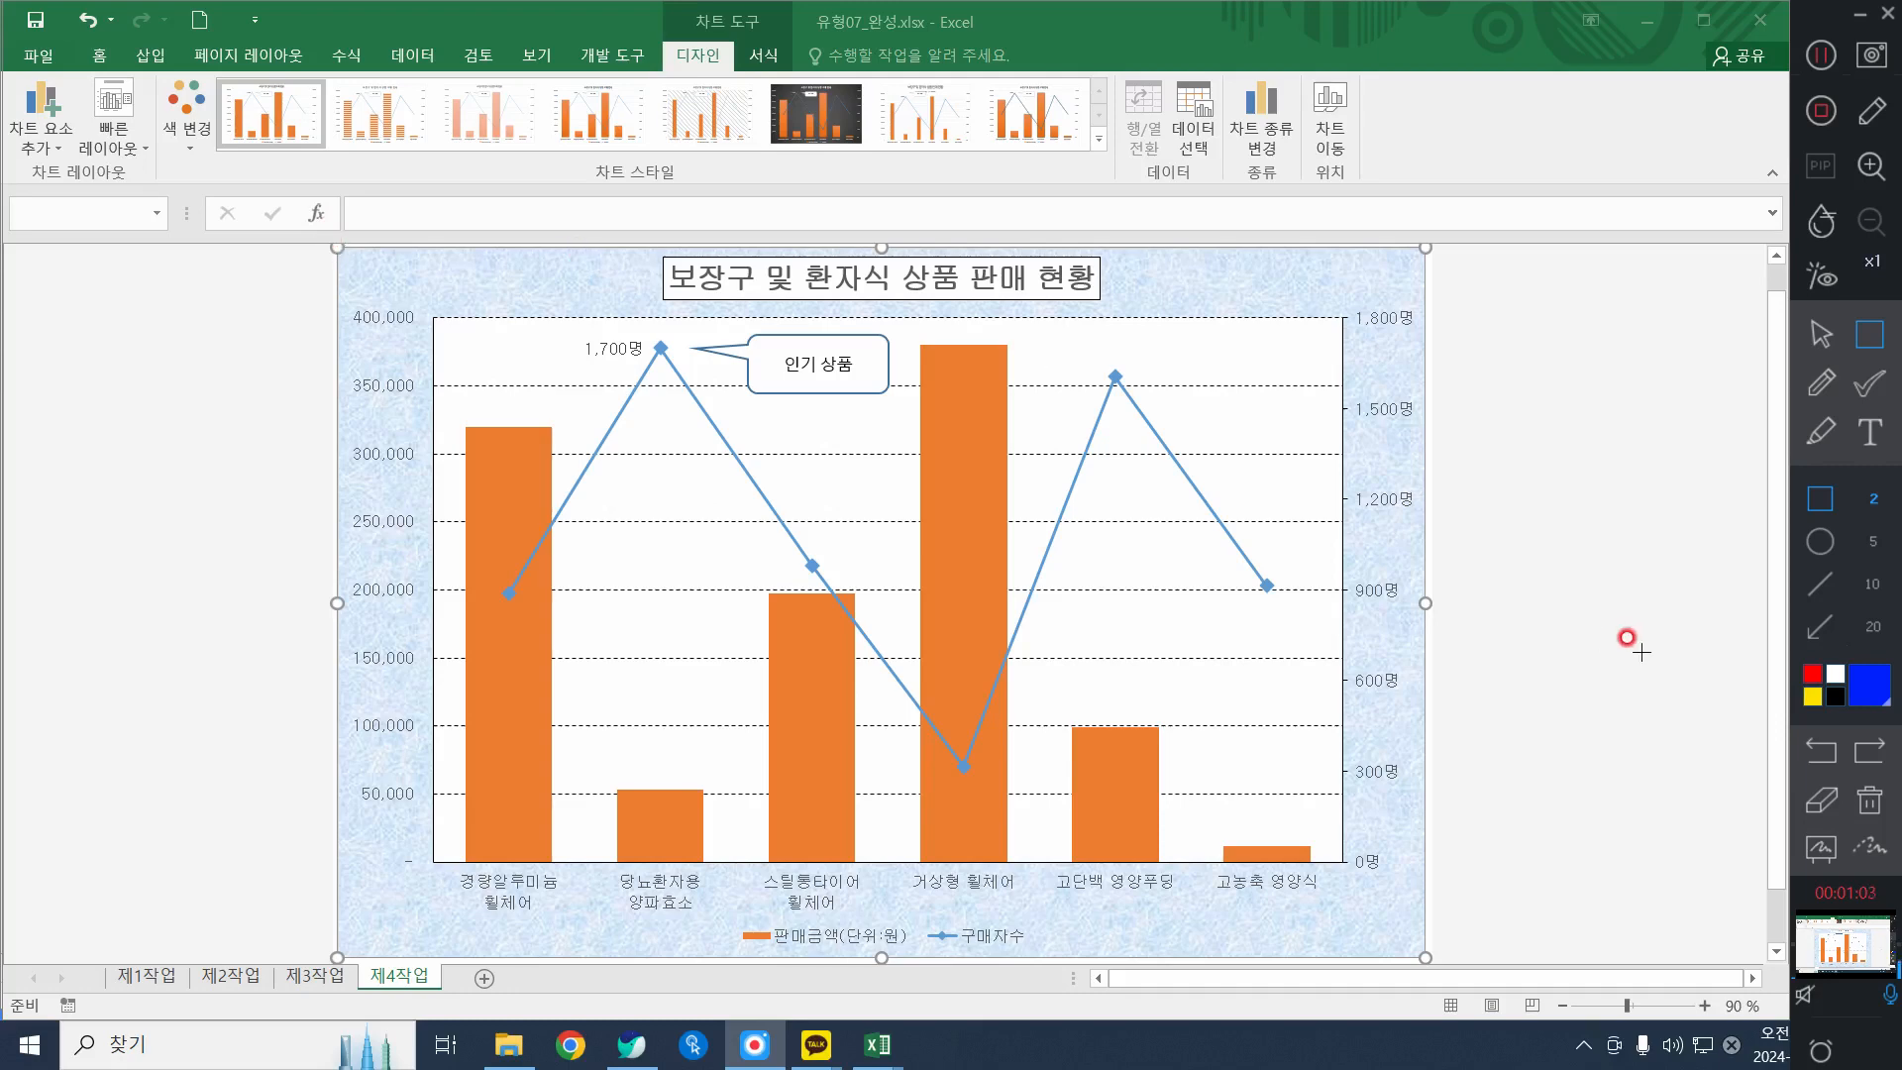
Add the on-screen text annotation "차트영역" on the chart's textured background, beside the chart title
{"action": "left_click", "coordinate": [1871, 431]}
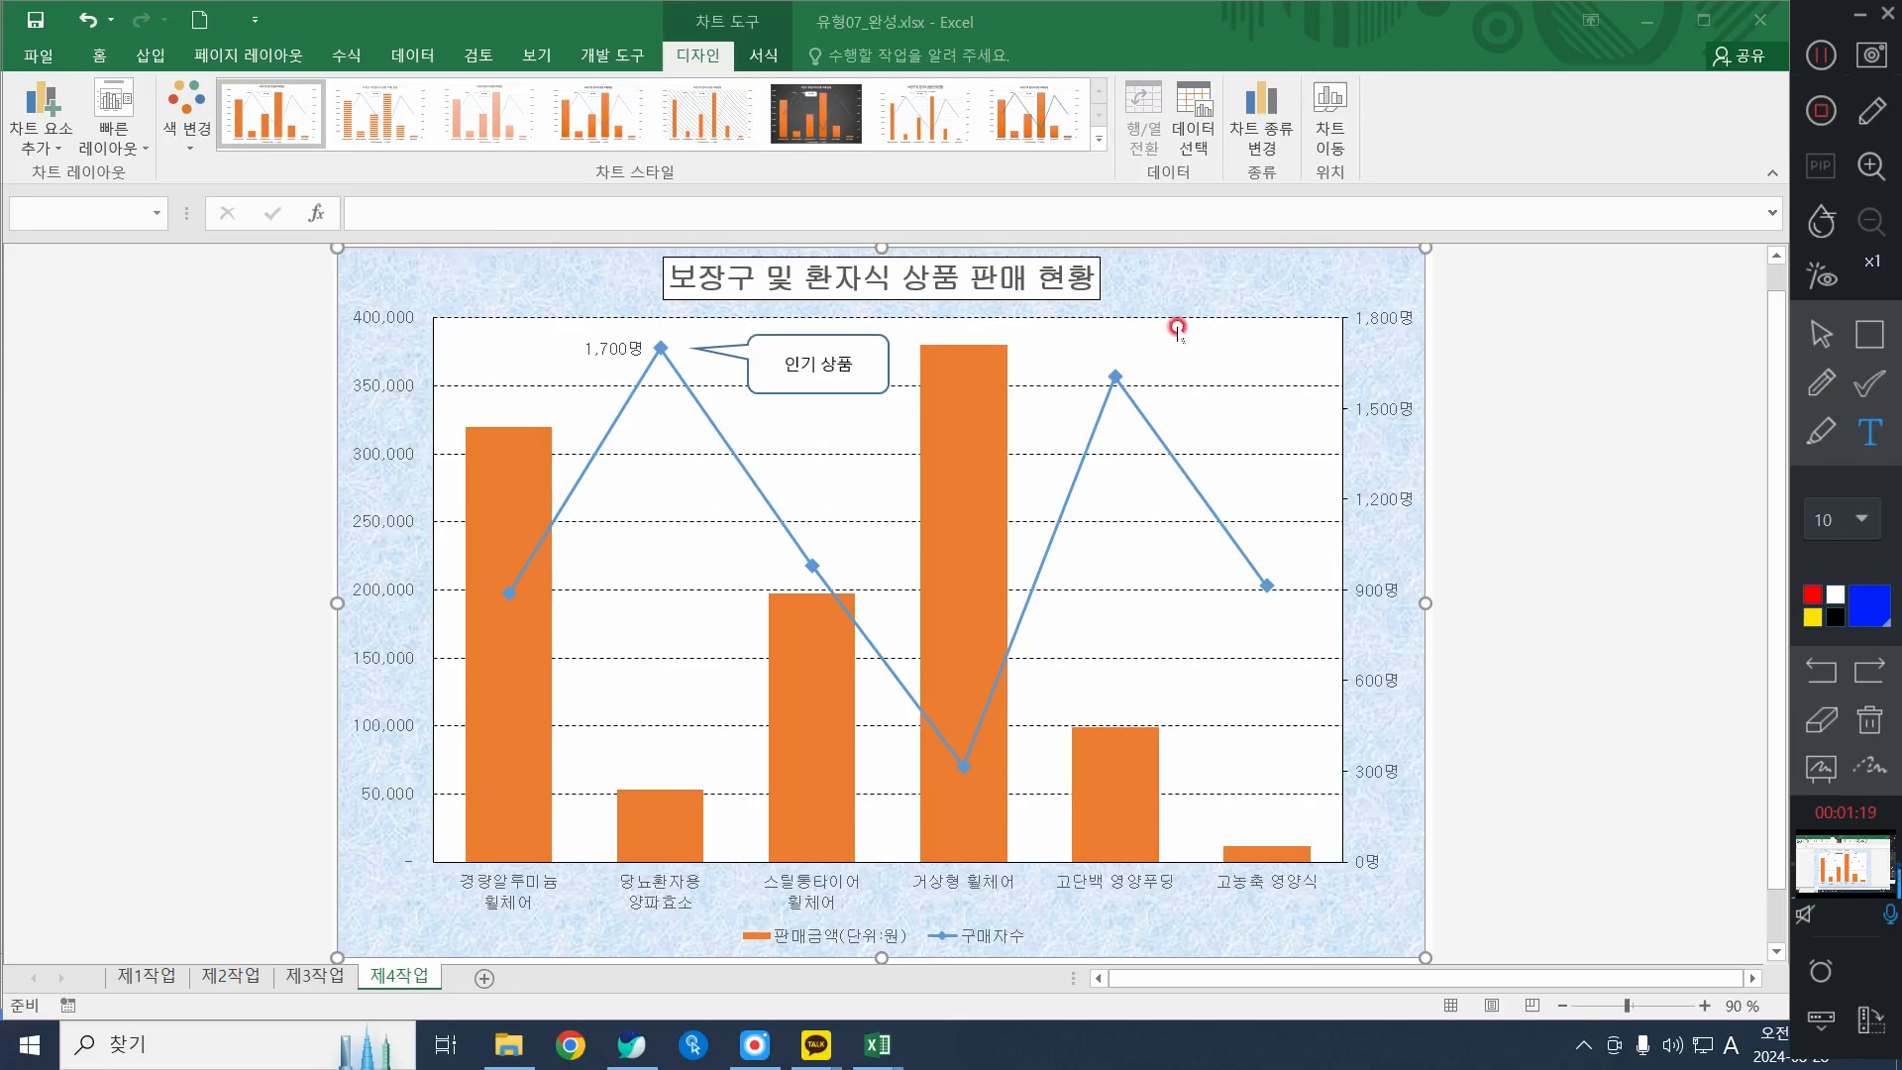
{"action": "left_click", "coordinate": [1220, 302]}
{"action": "type", "text": "C"}
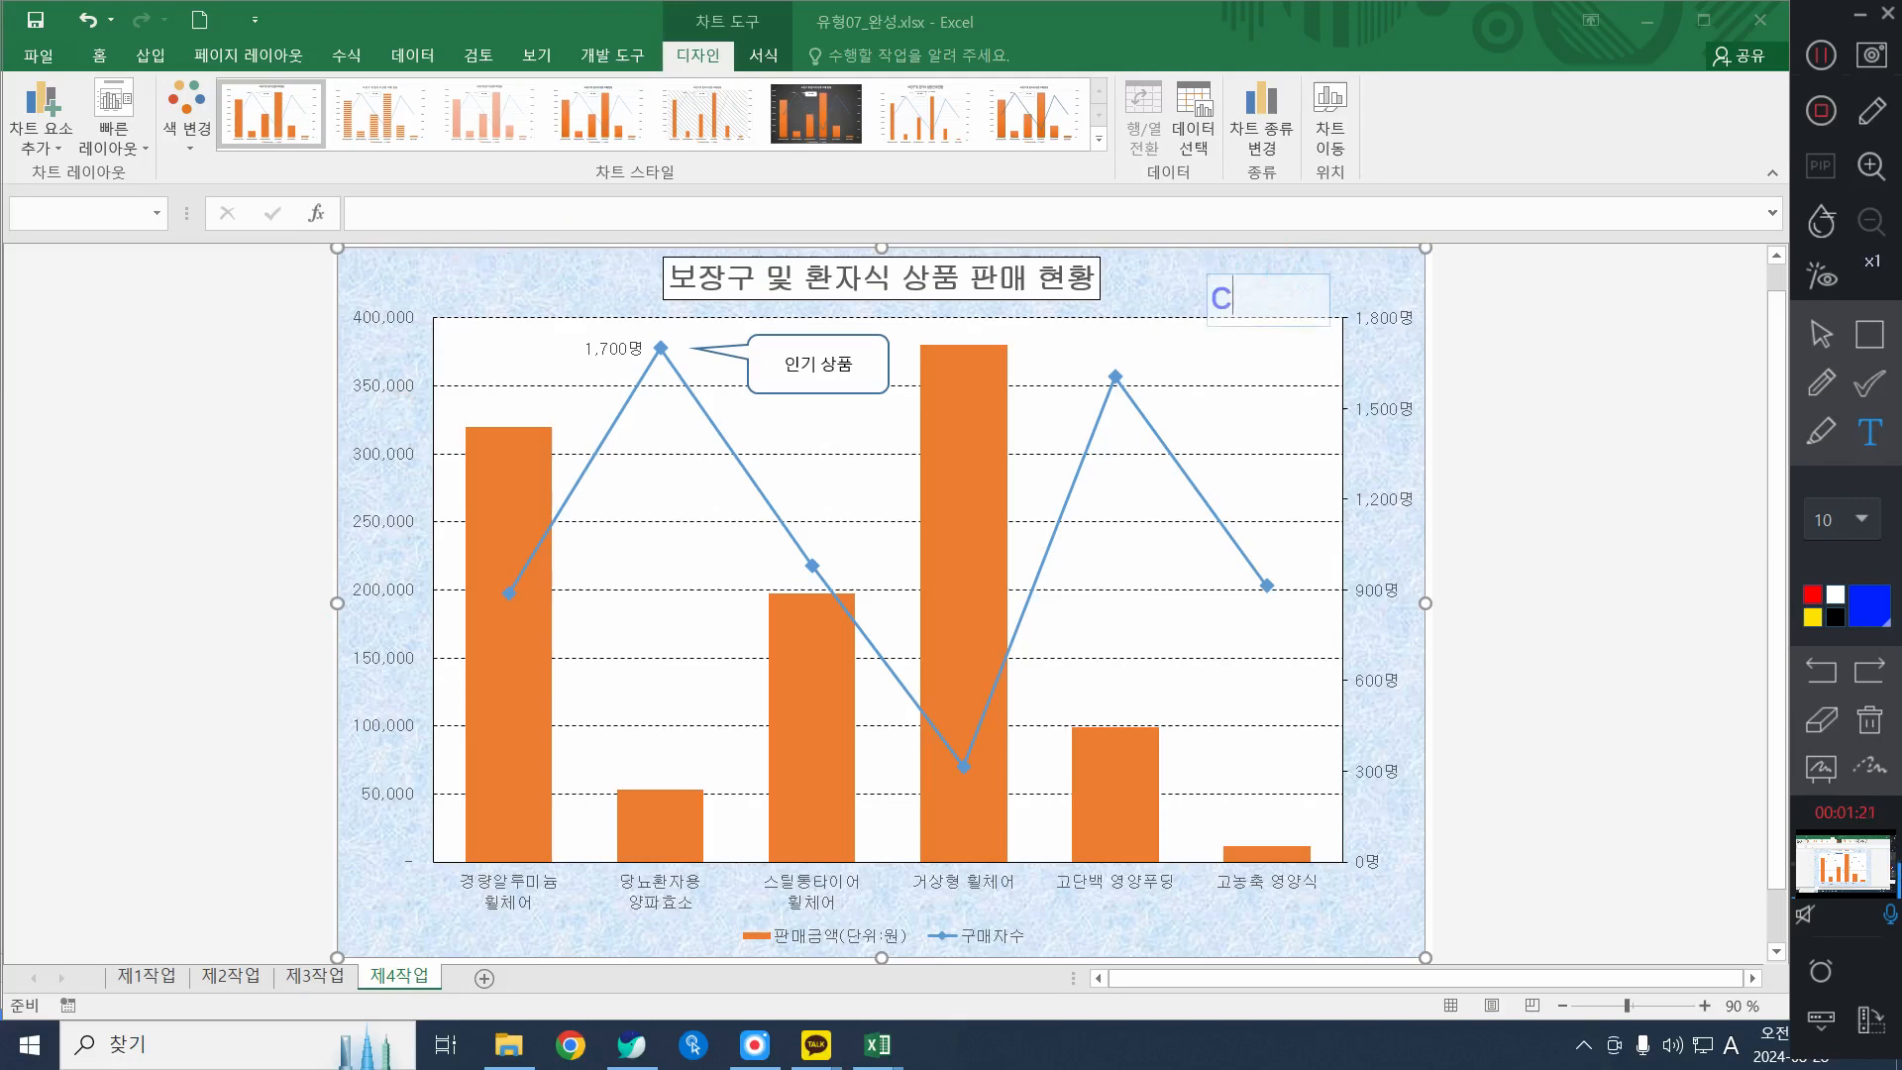
{"action": "key", "text": "BackSpace"}
{"action": "key", "text": "Hangul"}
{"action": "type", "text": "참"}
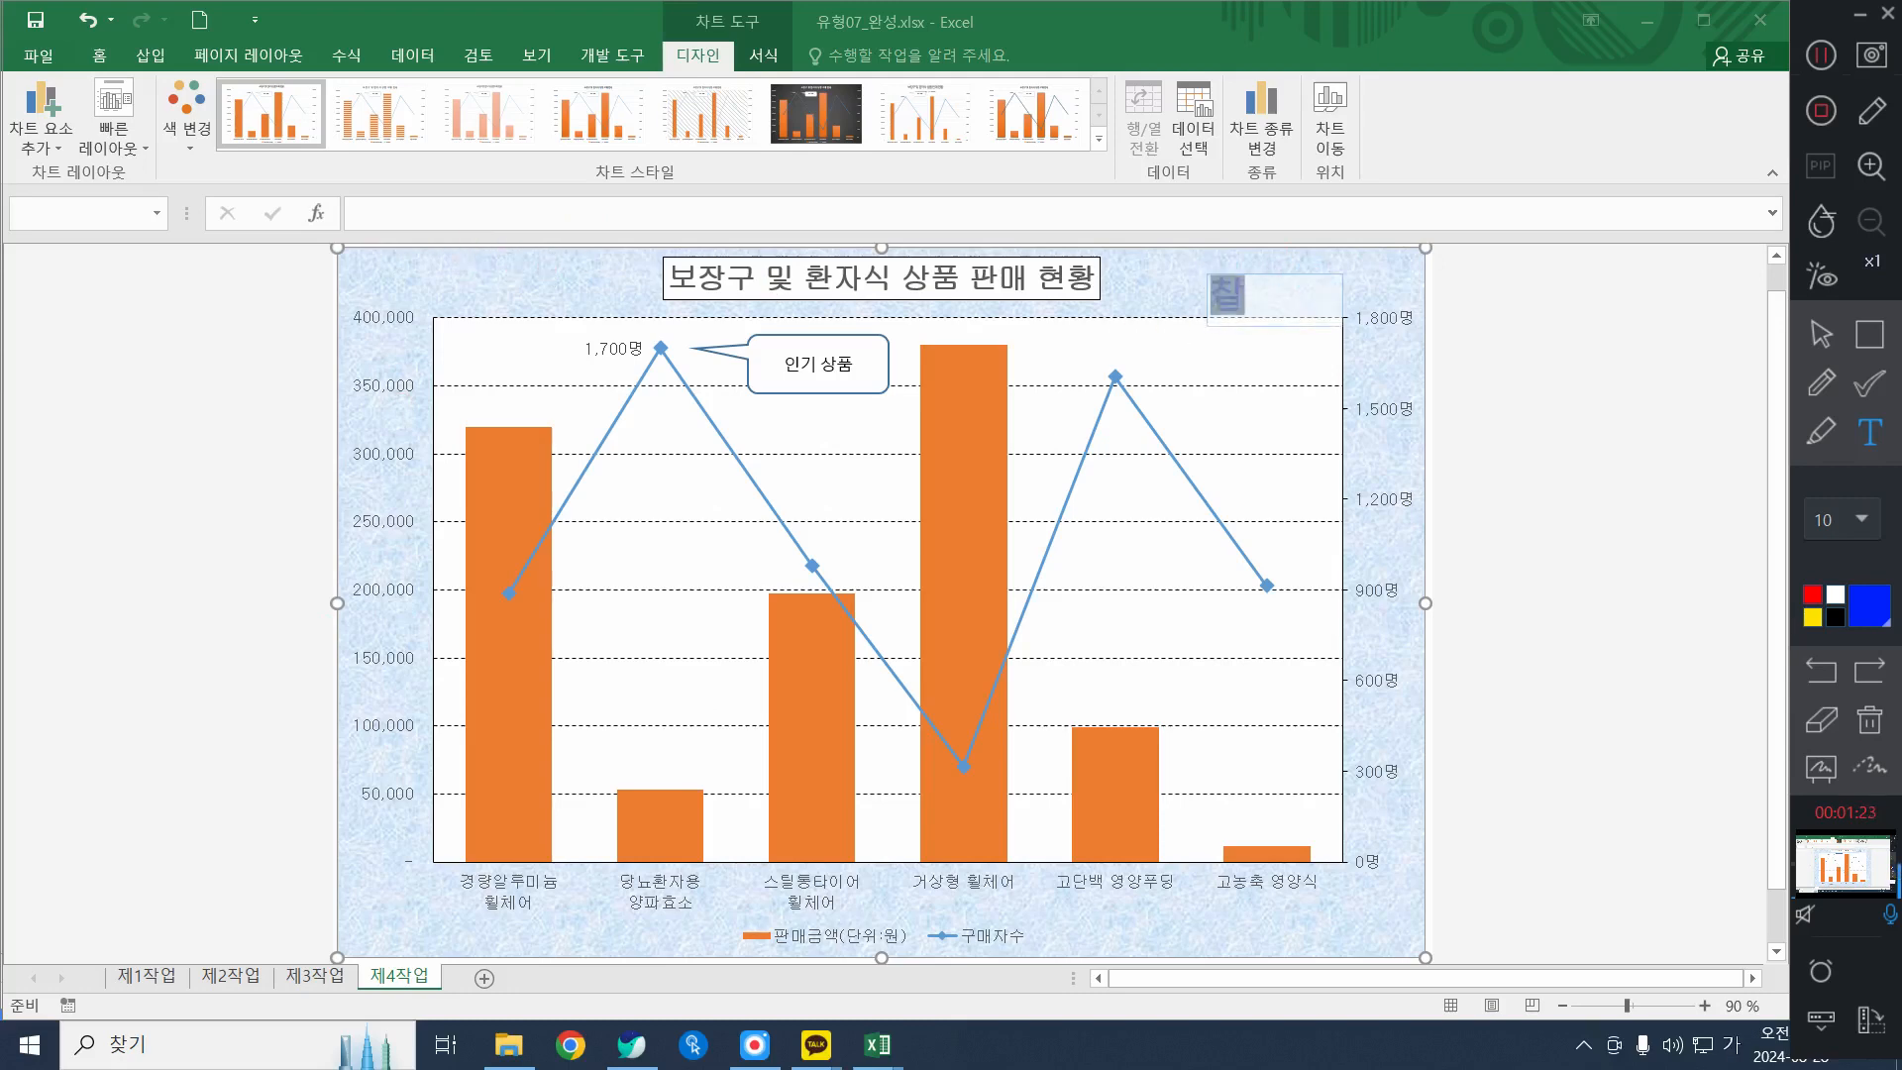
{"action": "type", "text": "트영역"}
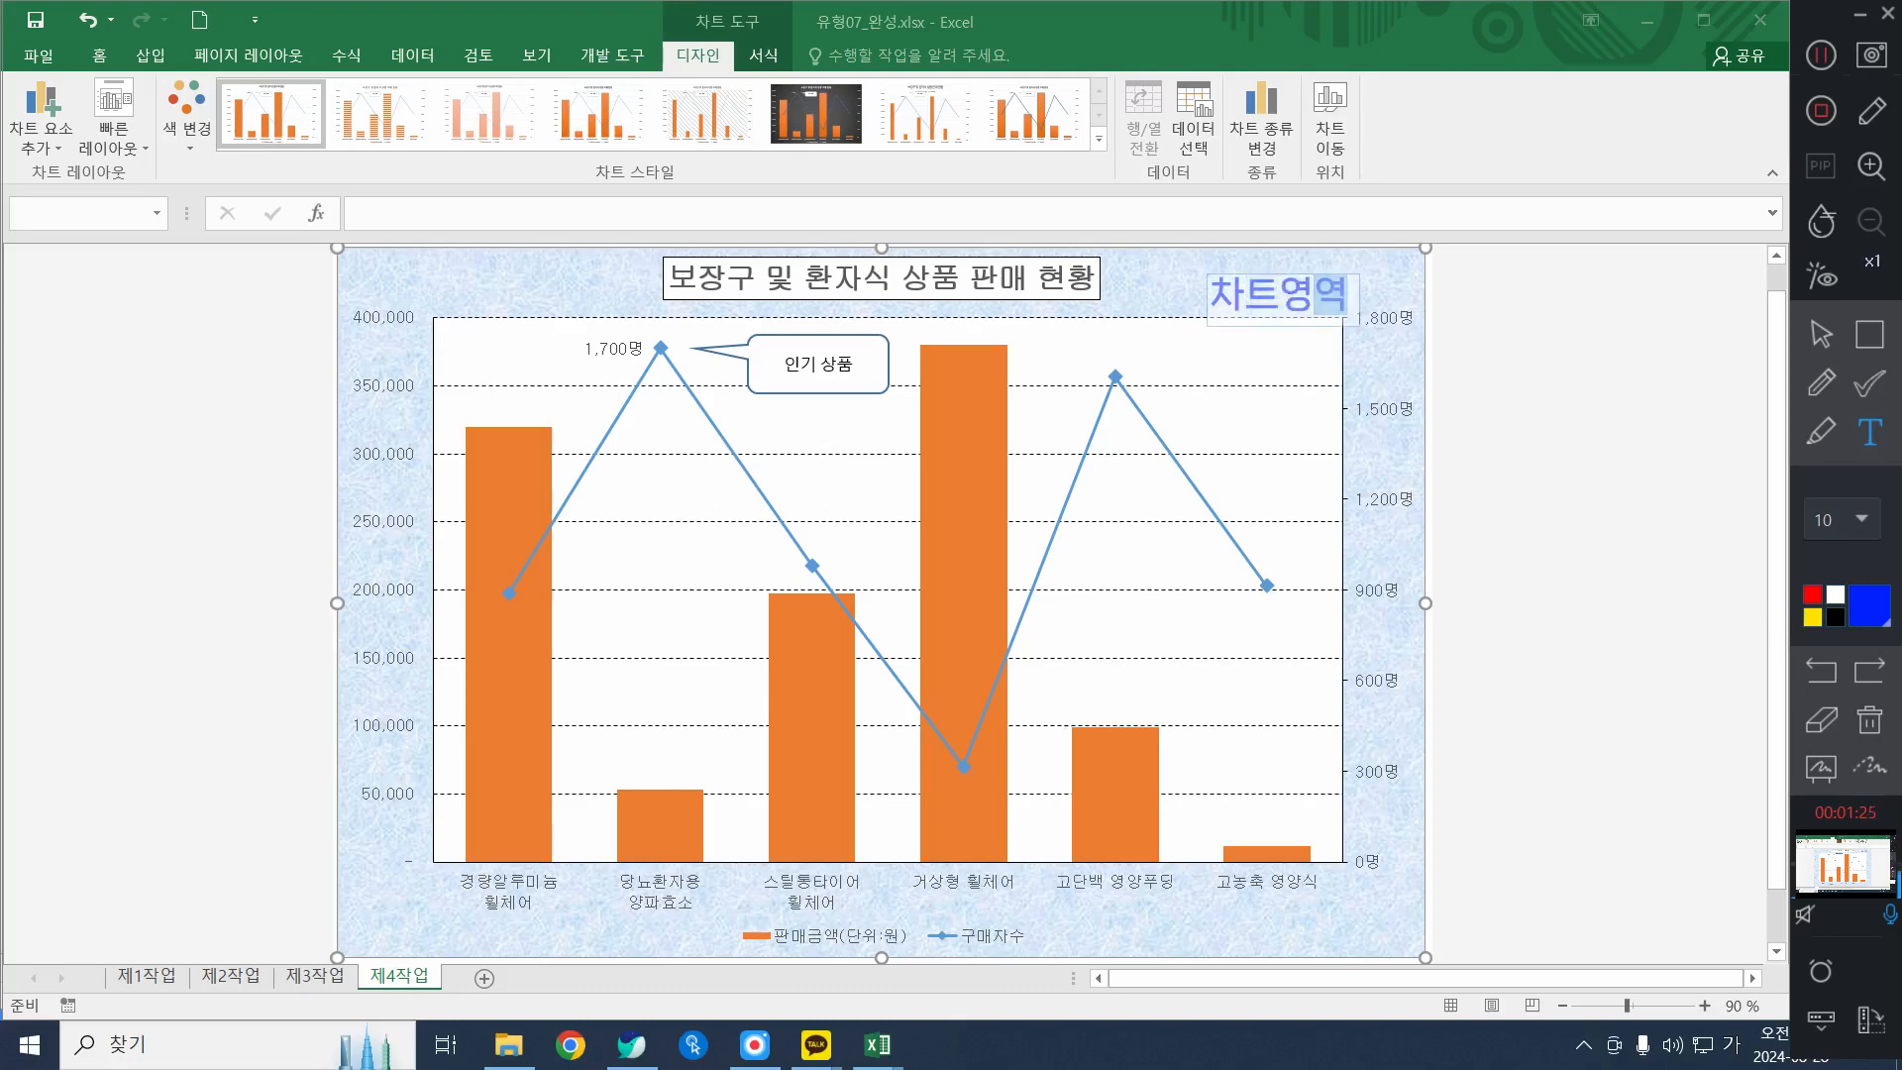
{"action": "left_click_drag", "start_coordinate": [1328, 317], "coordinate": [1316, 300]}
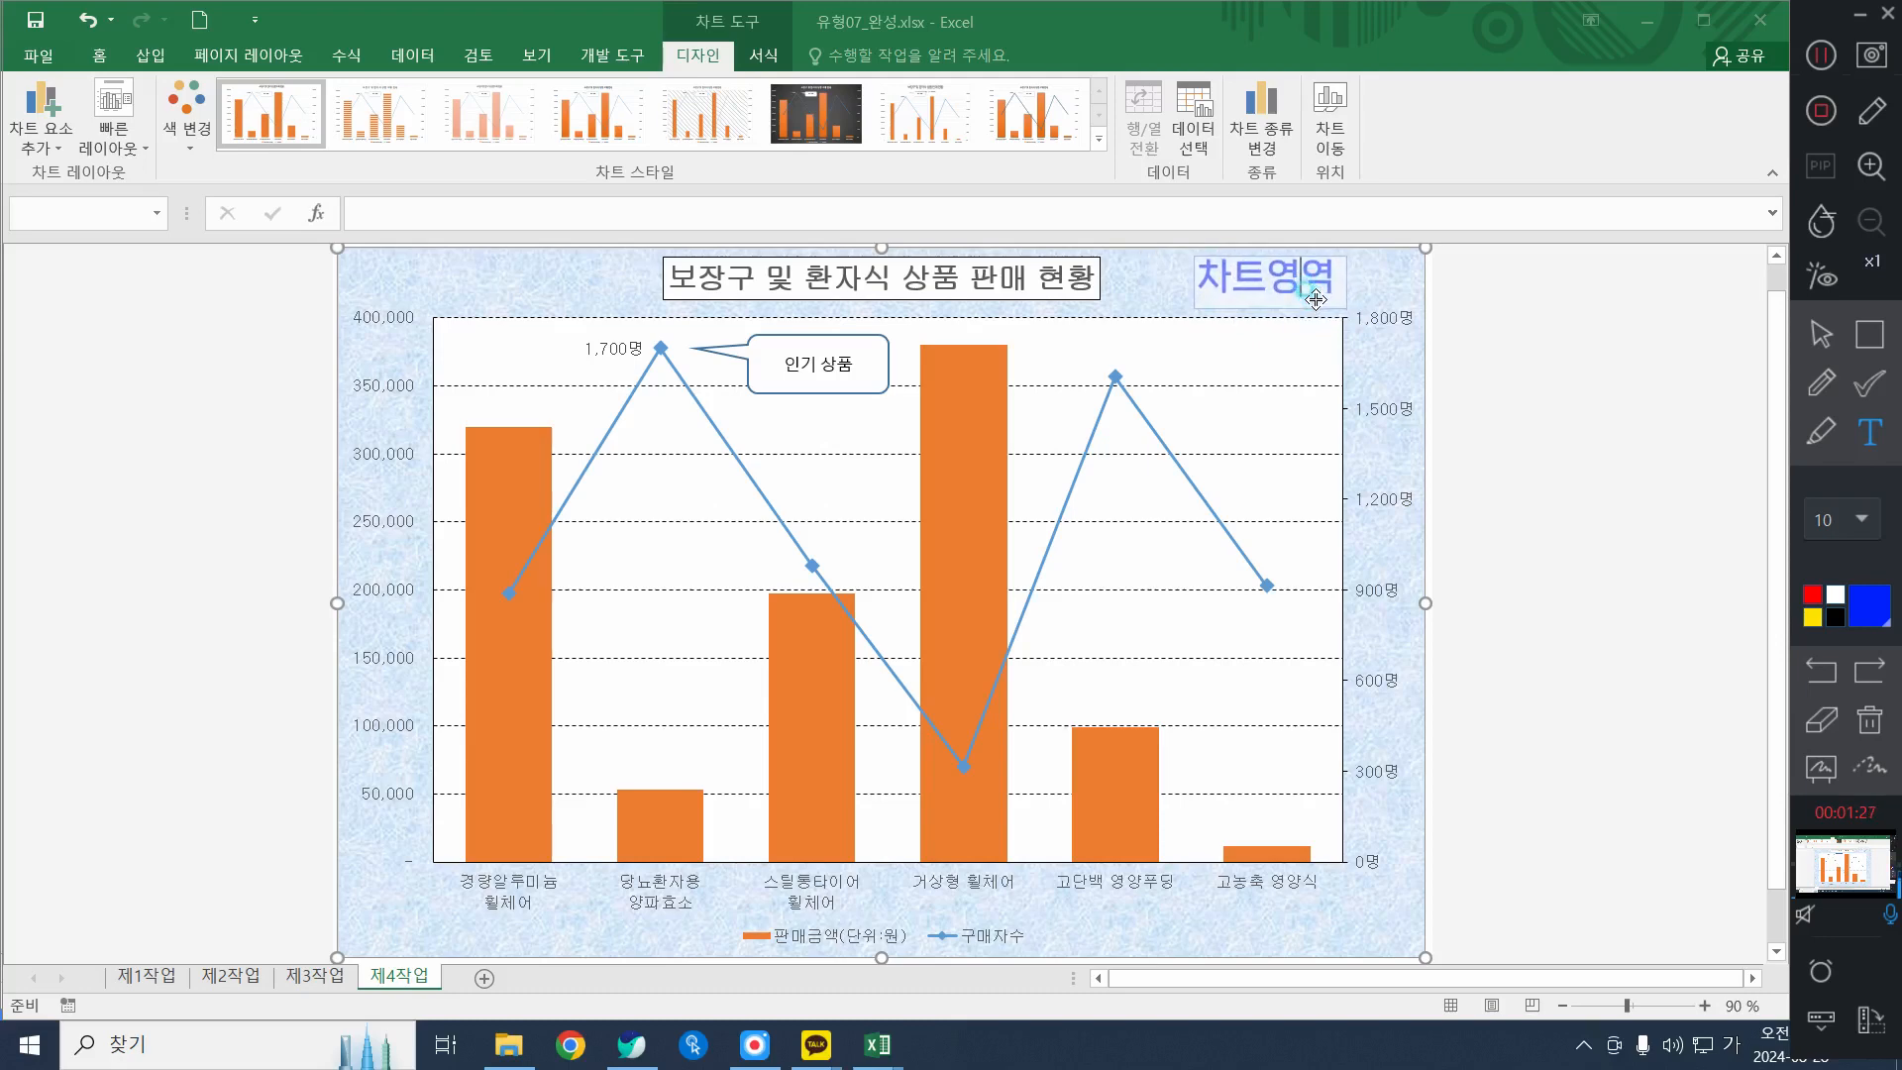
{"action": "left_click", "coordinate": [1546, 410]}
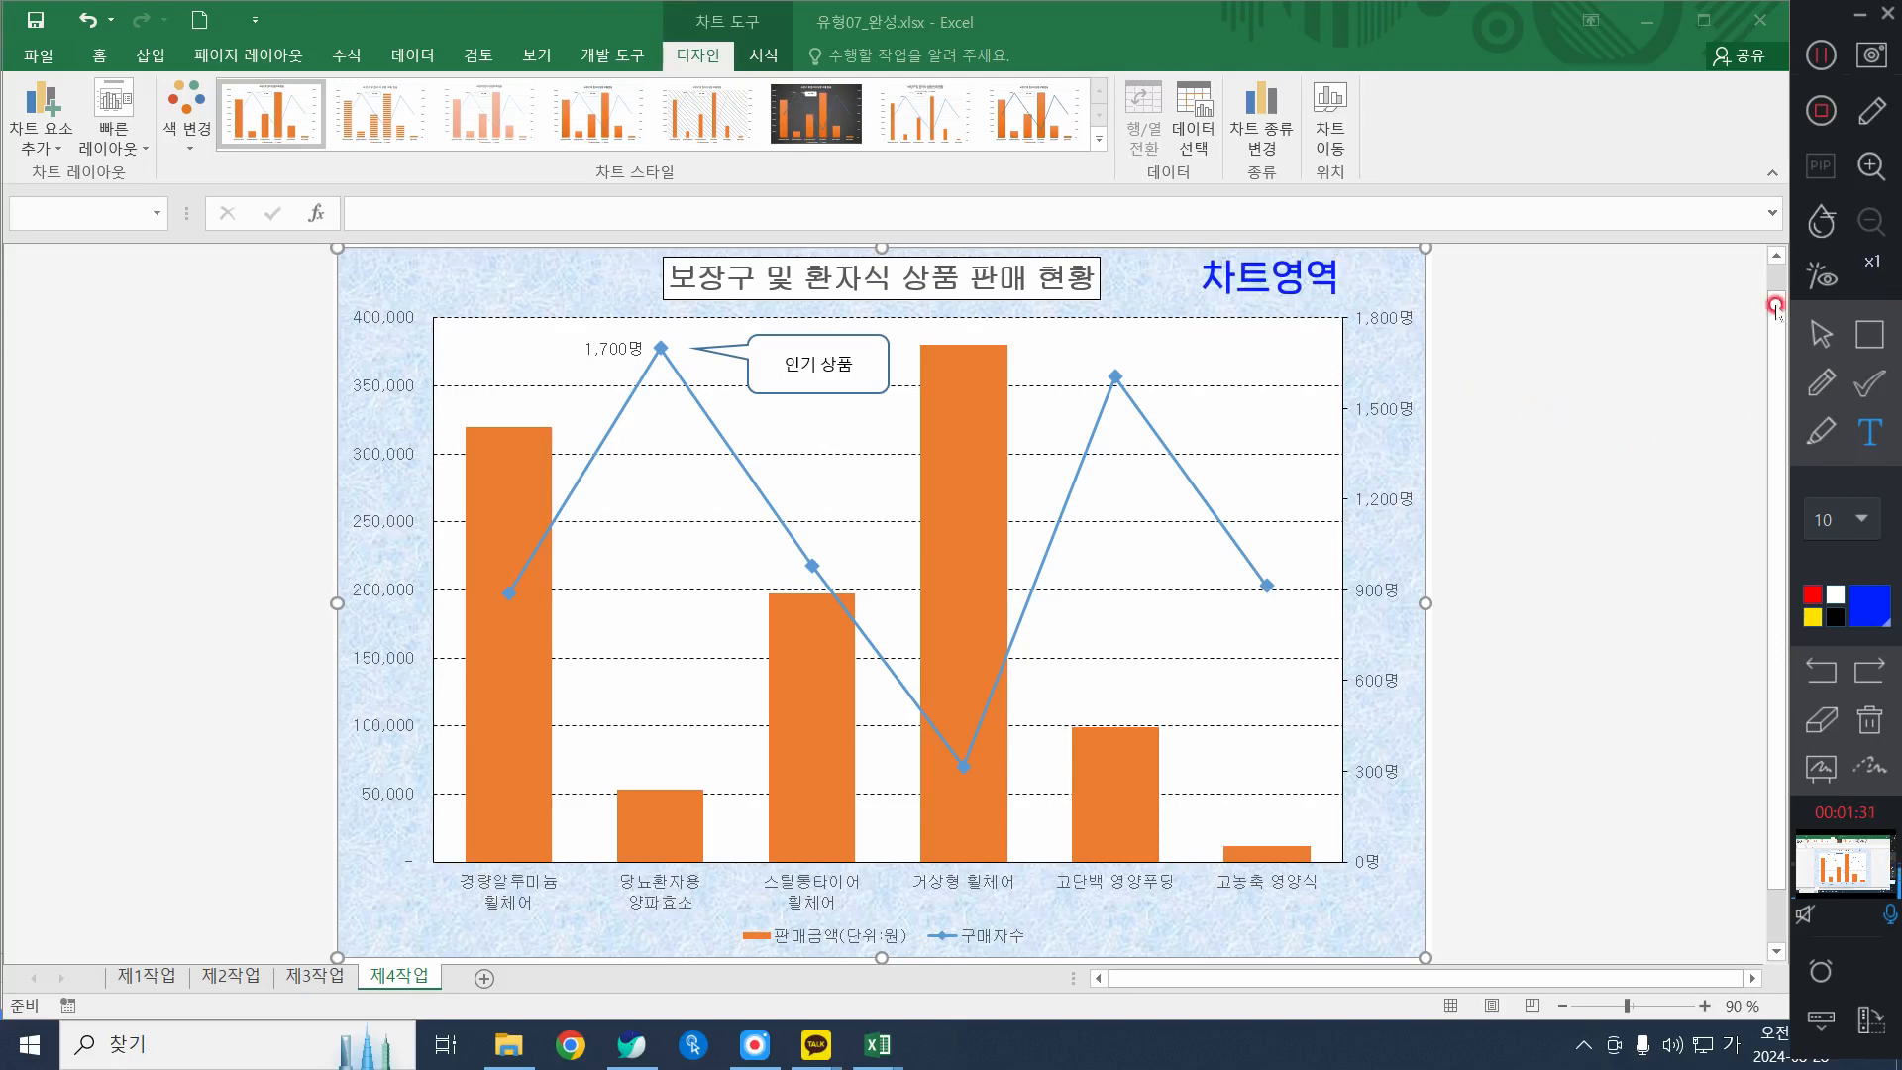
Add the text annotation "그림영역" inside the white plot area, just below the "차트영역" label
{"action": "left_click", "coordinate": [1167, 346]}
{"action": "type", "text": "ㄱ"}
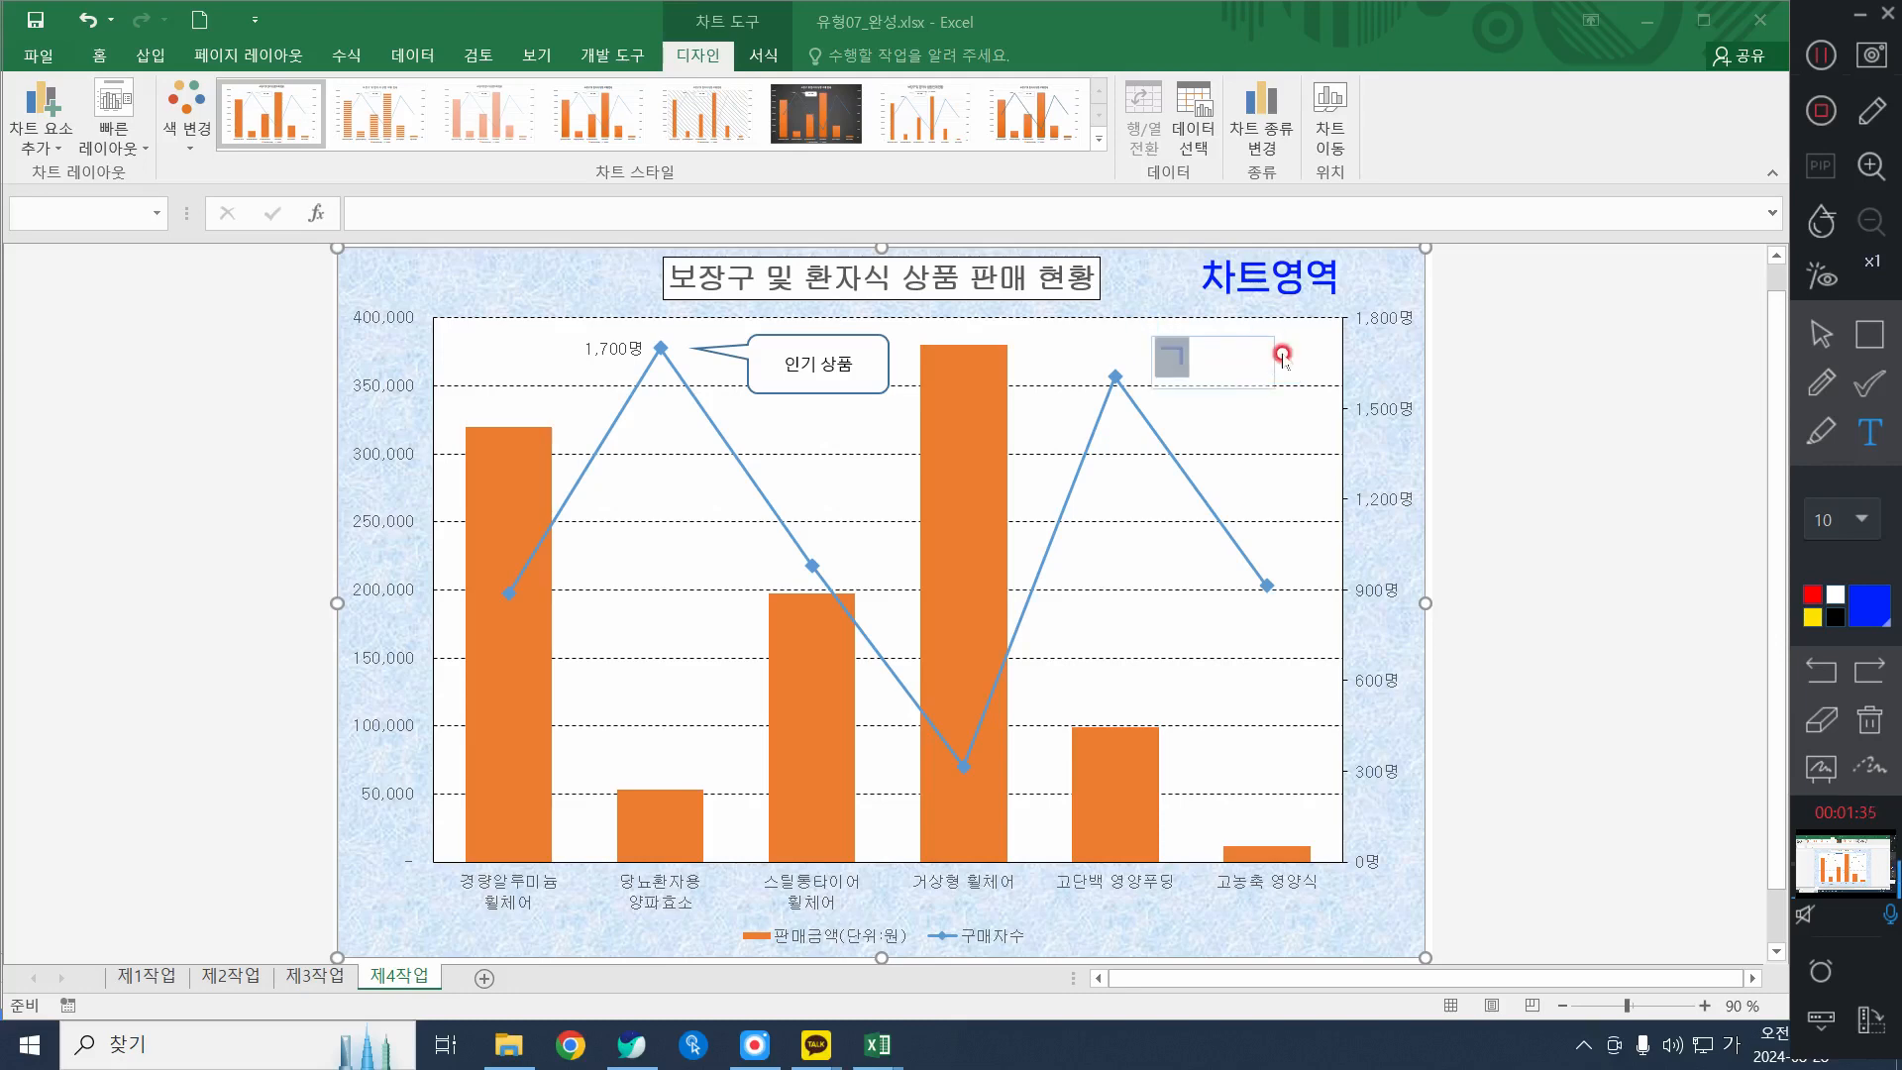
{"action": "type", "text": "림영역"}
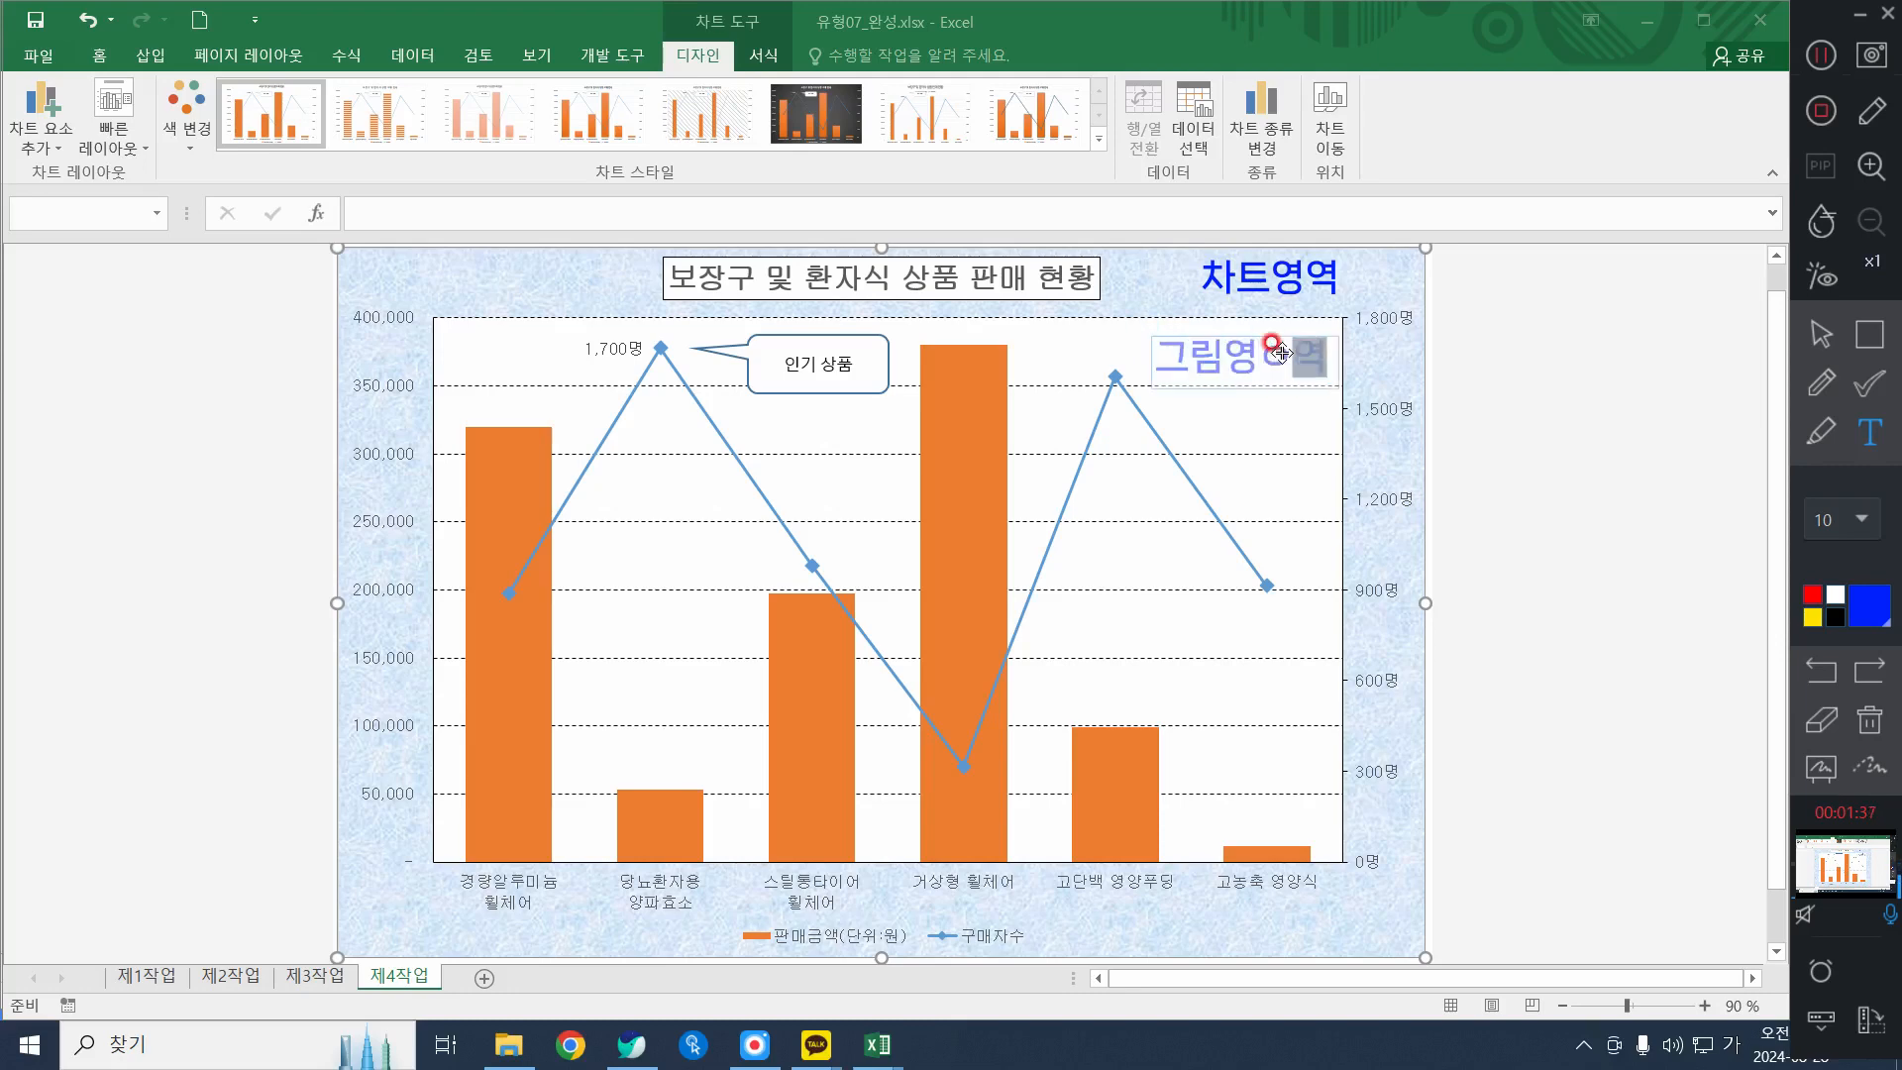
{"action": "key", "text": "BackSpace"}
{"action": "key", "text": "BackSpace"}
{"action": "key", "text": "BackSpace"}
{"action": "key", "text": "BackSpace"}
{"action": "type", "text": "여"}
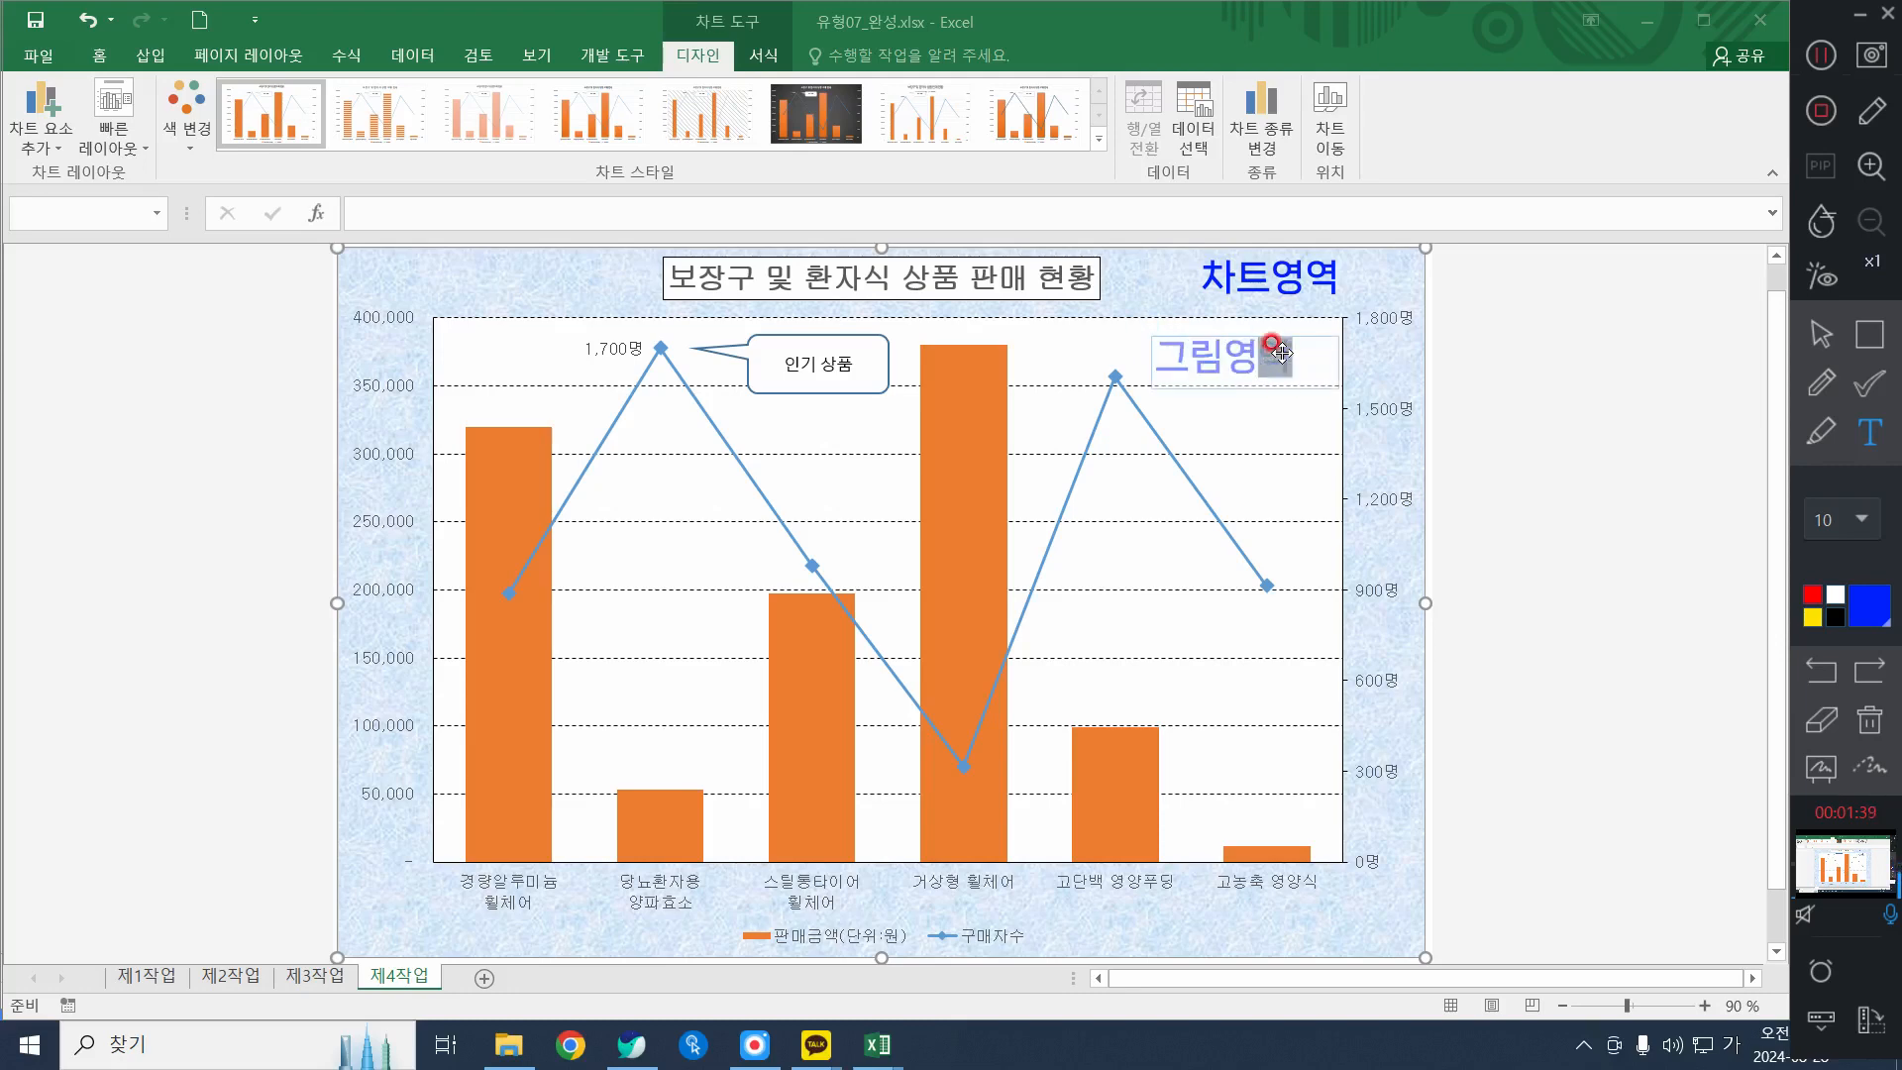
{"action": "key", "text": "BackSpace"}
{"action": "key", "text": "BackSpace"}
{"action": "key", "text": "BackSpace"}
{"action": "type", "text": "ㅇ"}
{"action": "left_click_drag", "start_coordinate": [1268, 347], "coordinate": [1274, 347]}
{"action": "left_click", "coordinate": [1526, 376]}
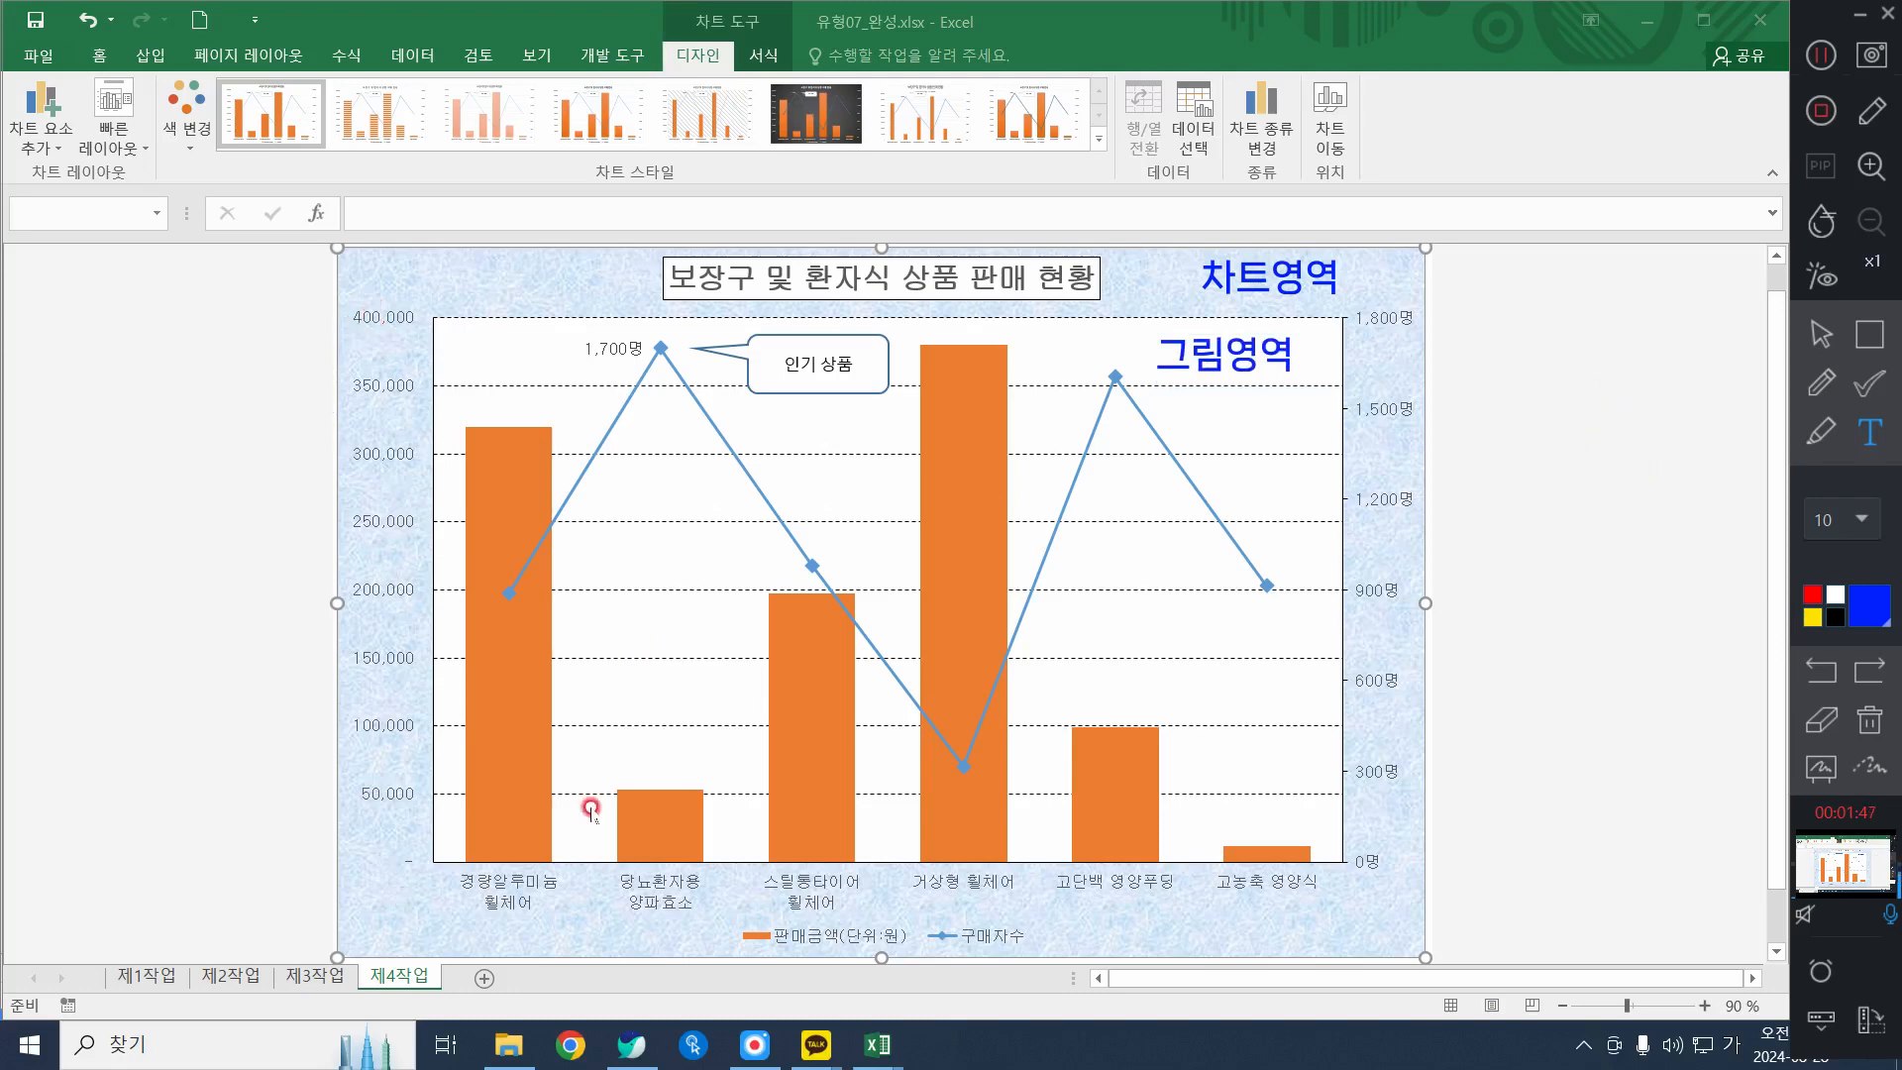
Label the primary vertical axis with the text annotation "세로축" at the axis's lower end
{"action": "left_click", "coordinate": [341, 850]}
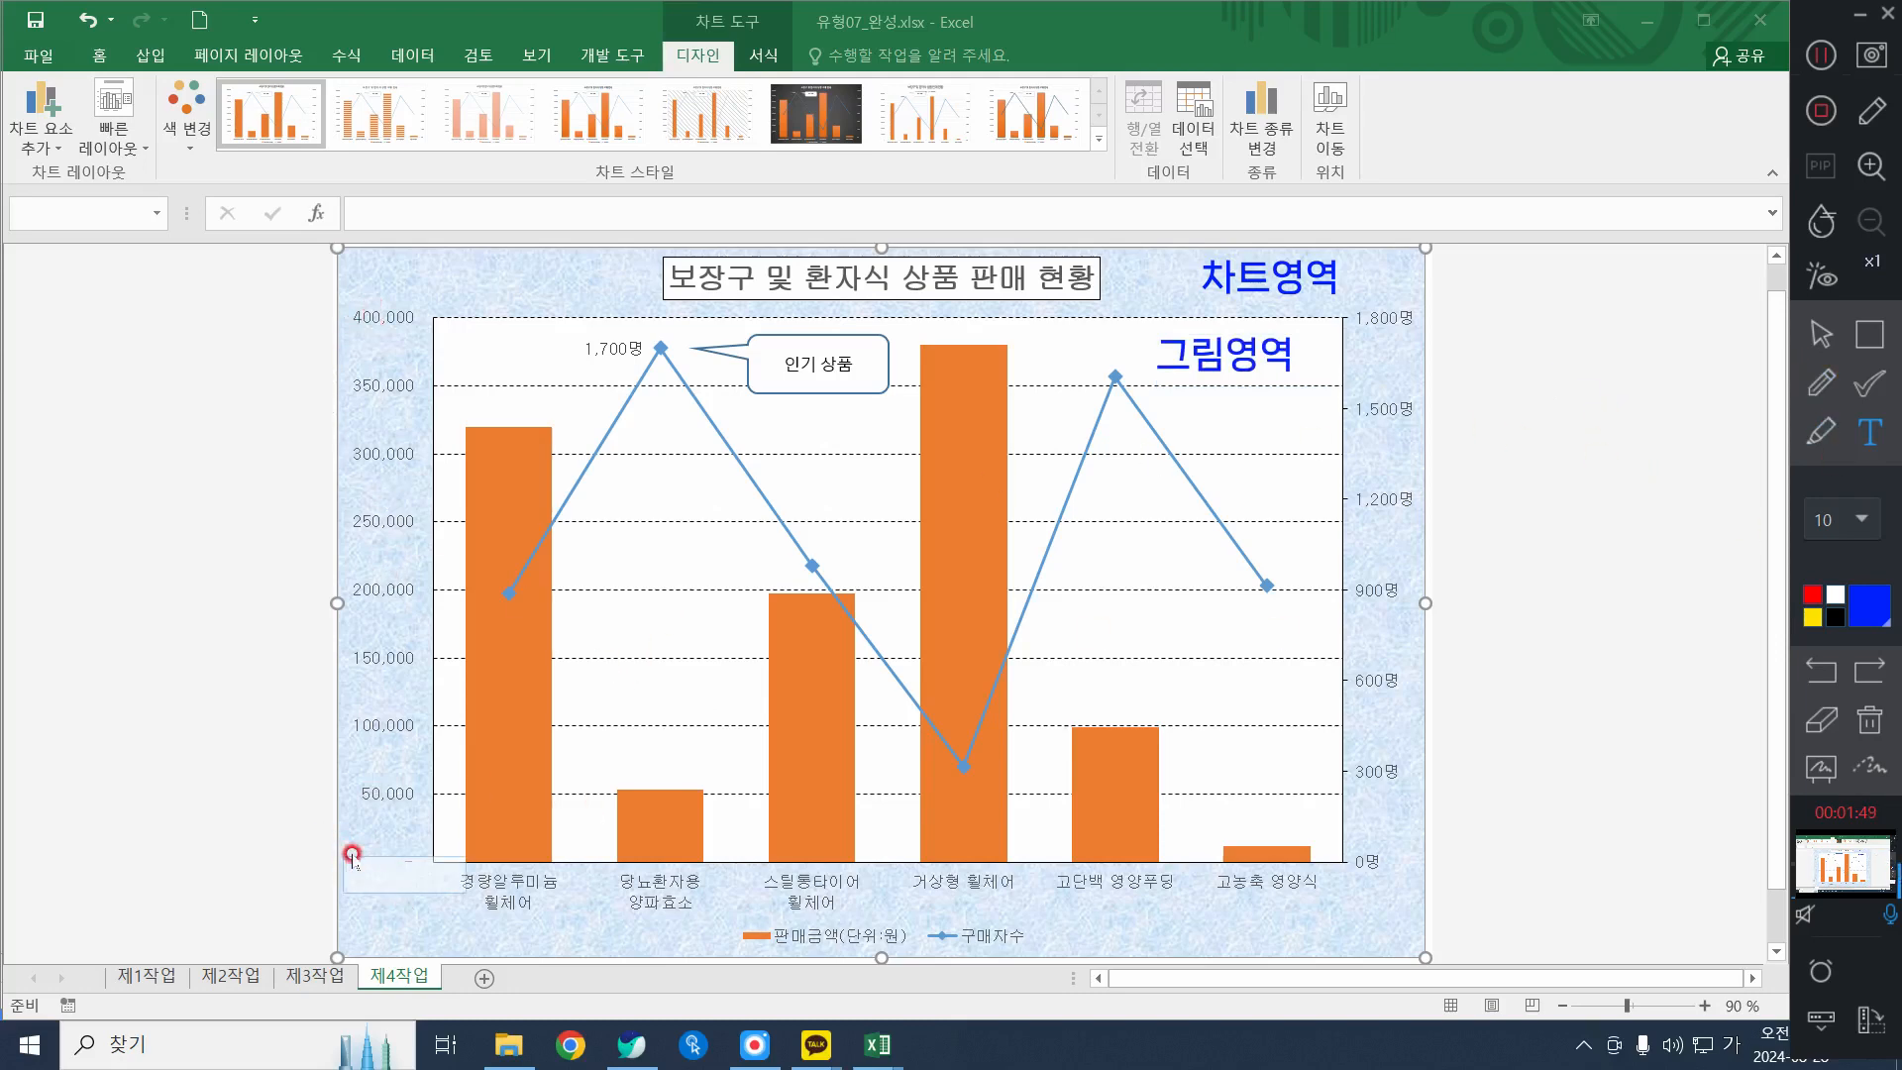
{"action": "type", "text": "제로축"}
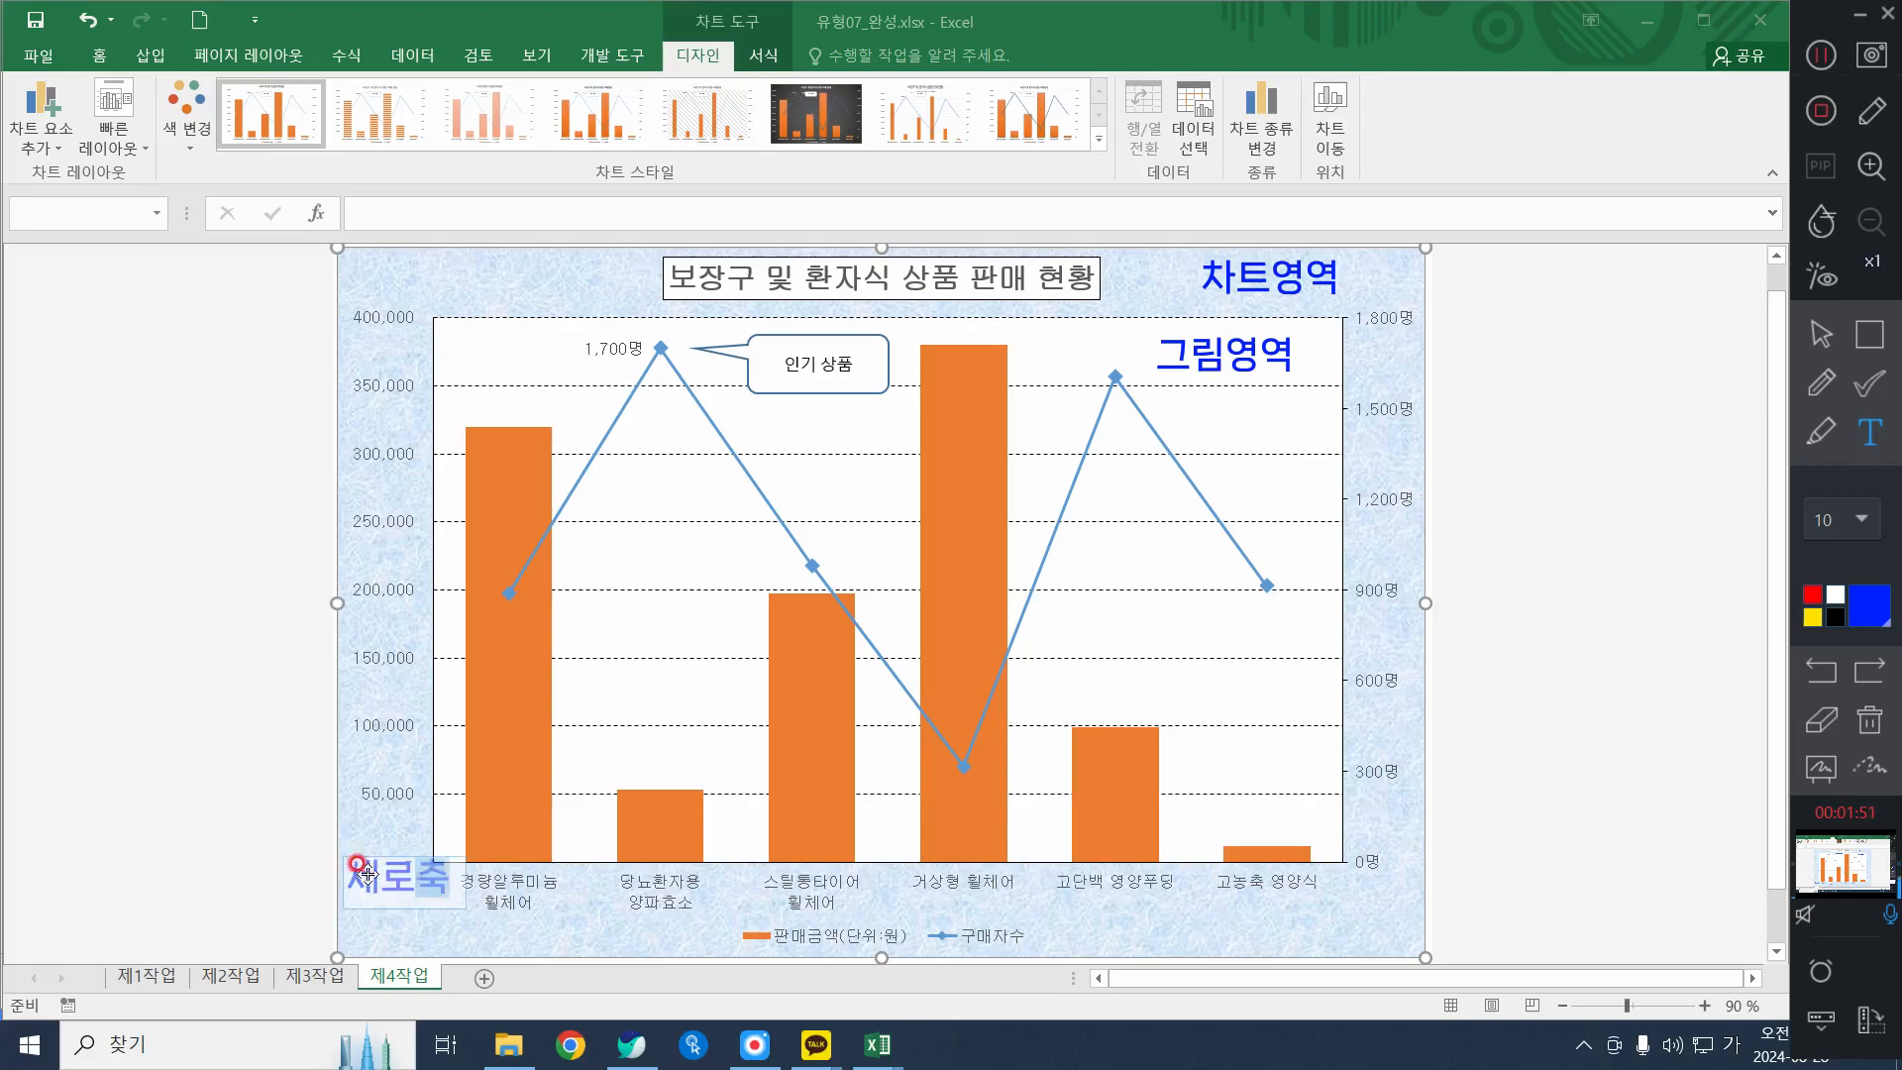
{"action": "left_click_drag", "start_coordinate": [364, 878], "coordinate": [371, 876]}
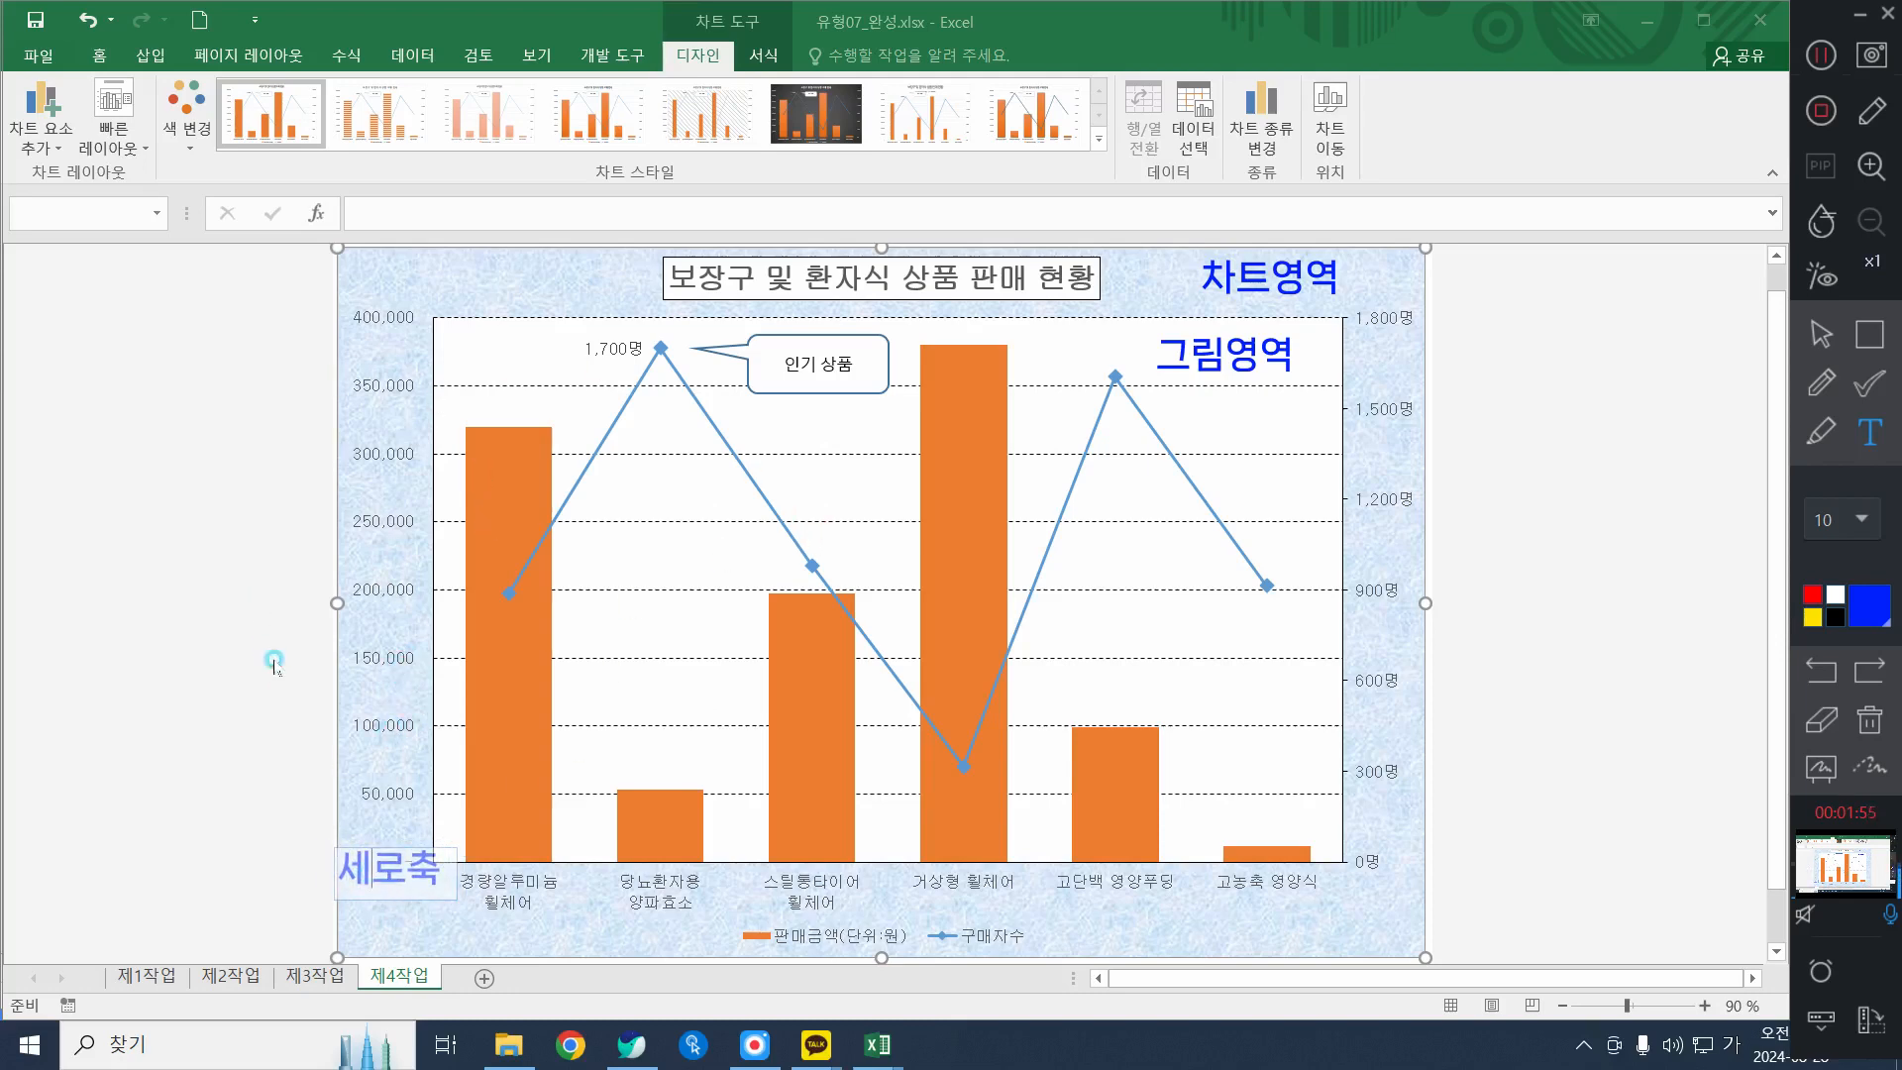
{"action": "left_click", "coordinate": [359, 892]}
{"action": "left_click", "coordinate": [673, 946]}
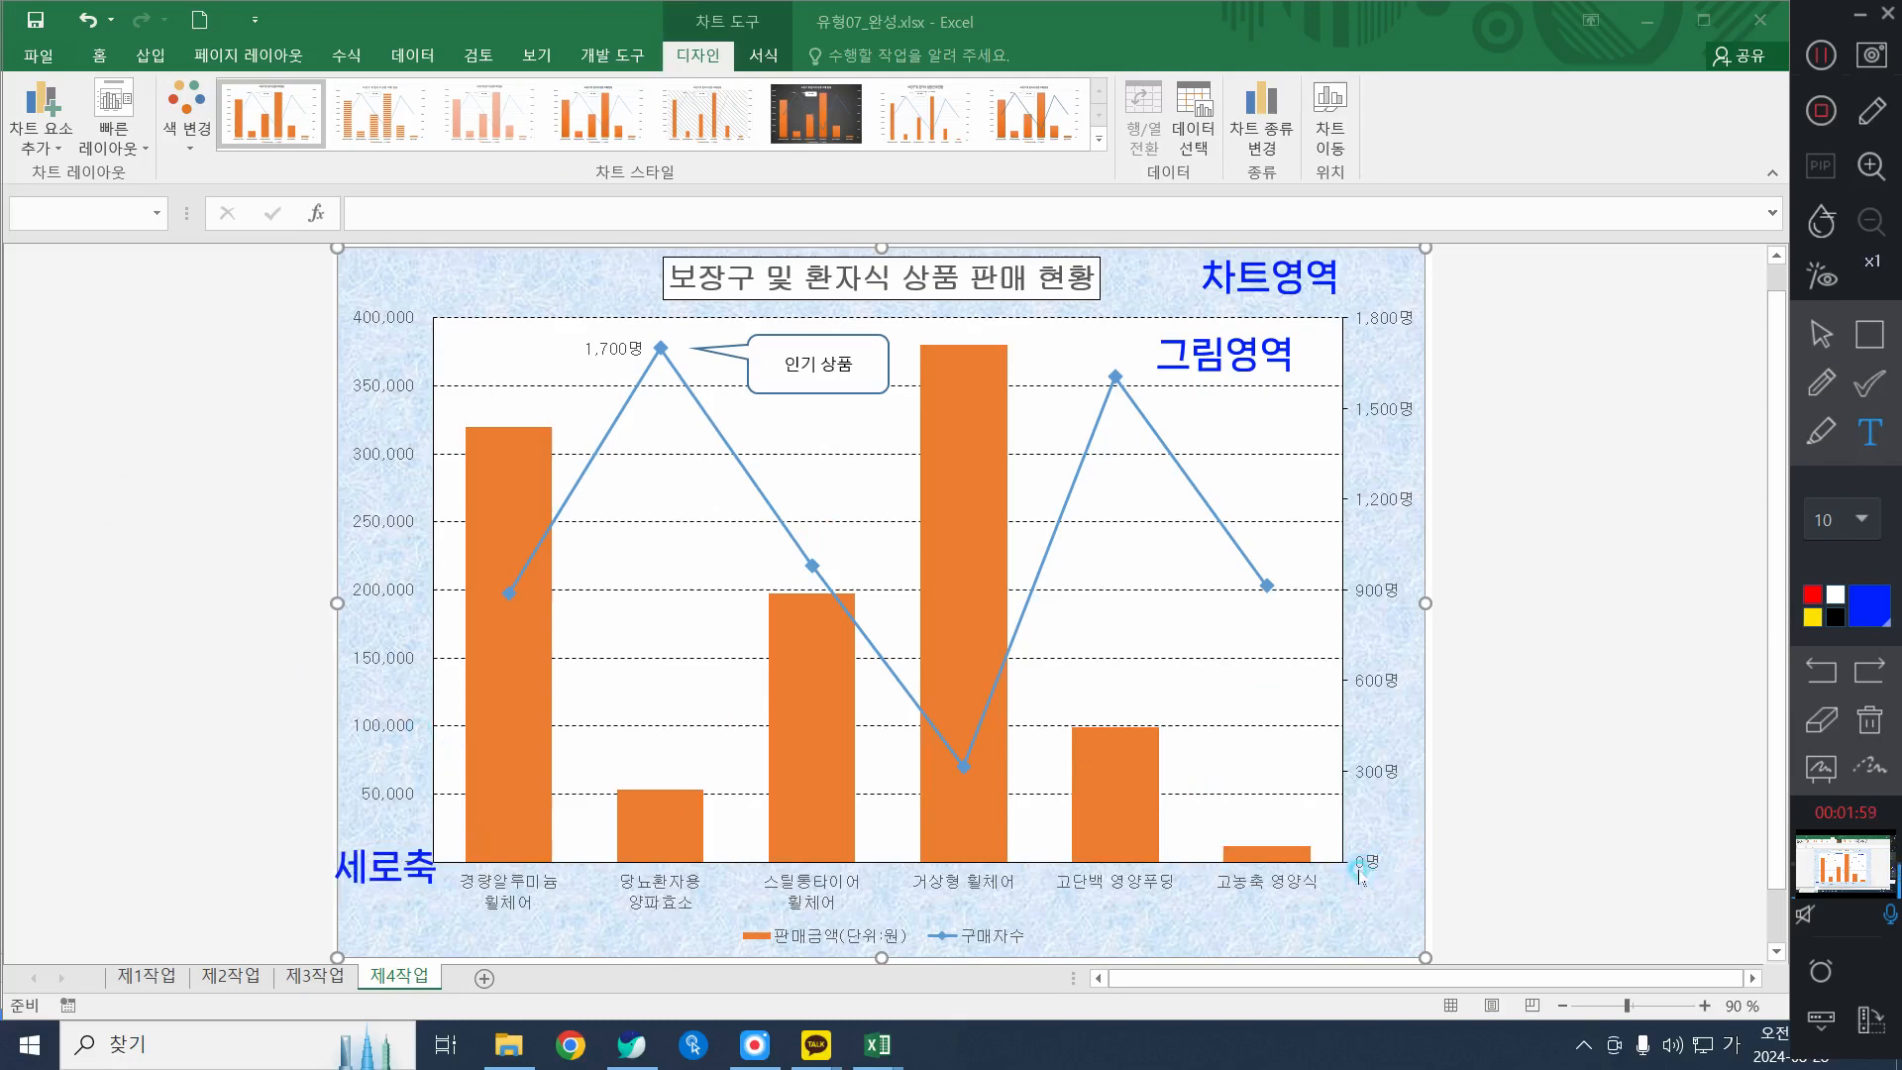
Label the secondary vertical axis with the text annotation "보조세로축" at the axis's lower end
{"action": "left_click_drag", "start_coordinate": [1361, 874], "coordinate": [1486, 907]}
{"action": "type", "text": "보조세로"}
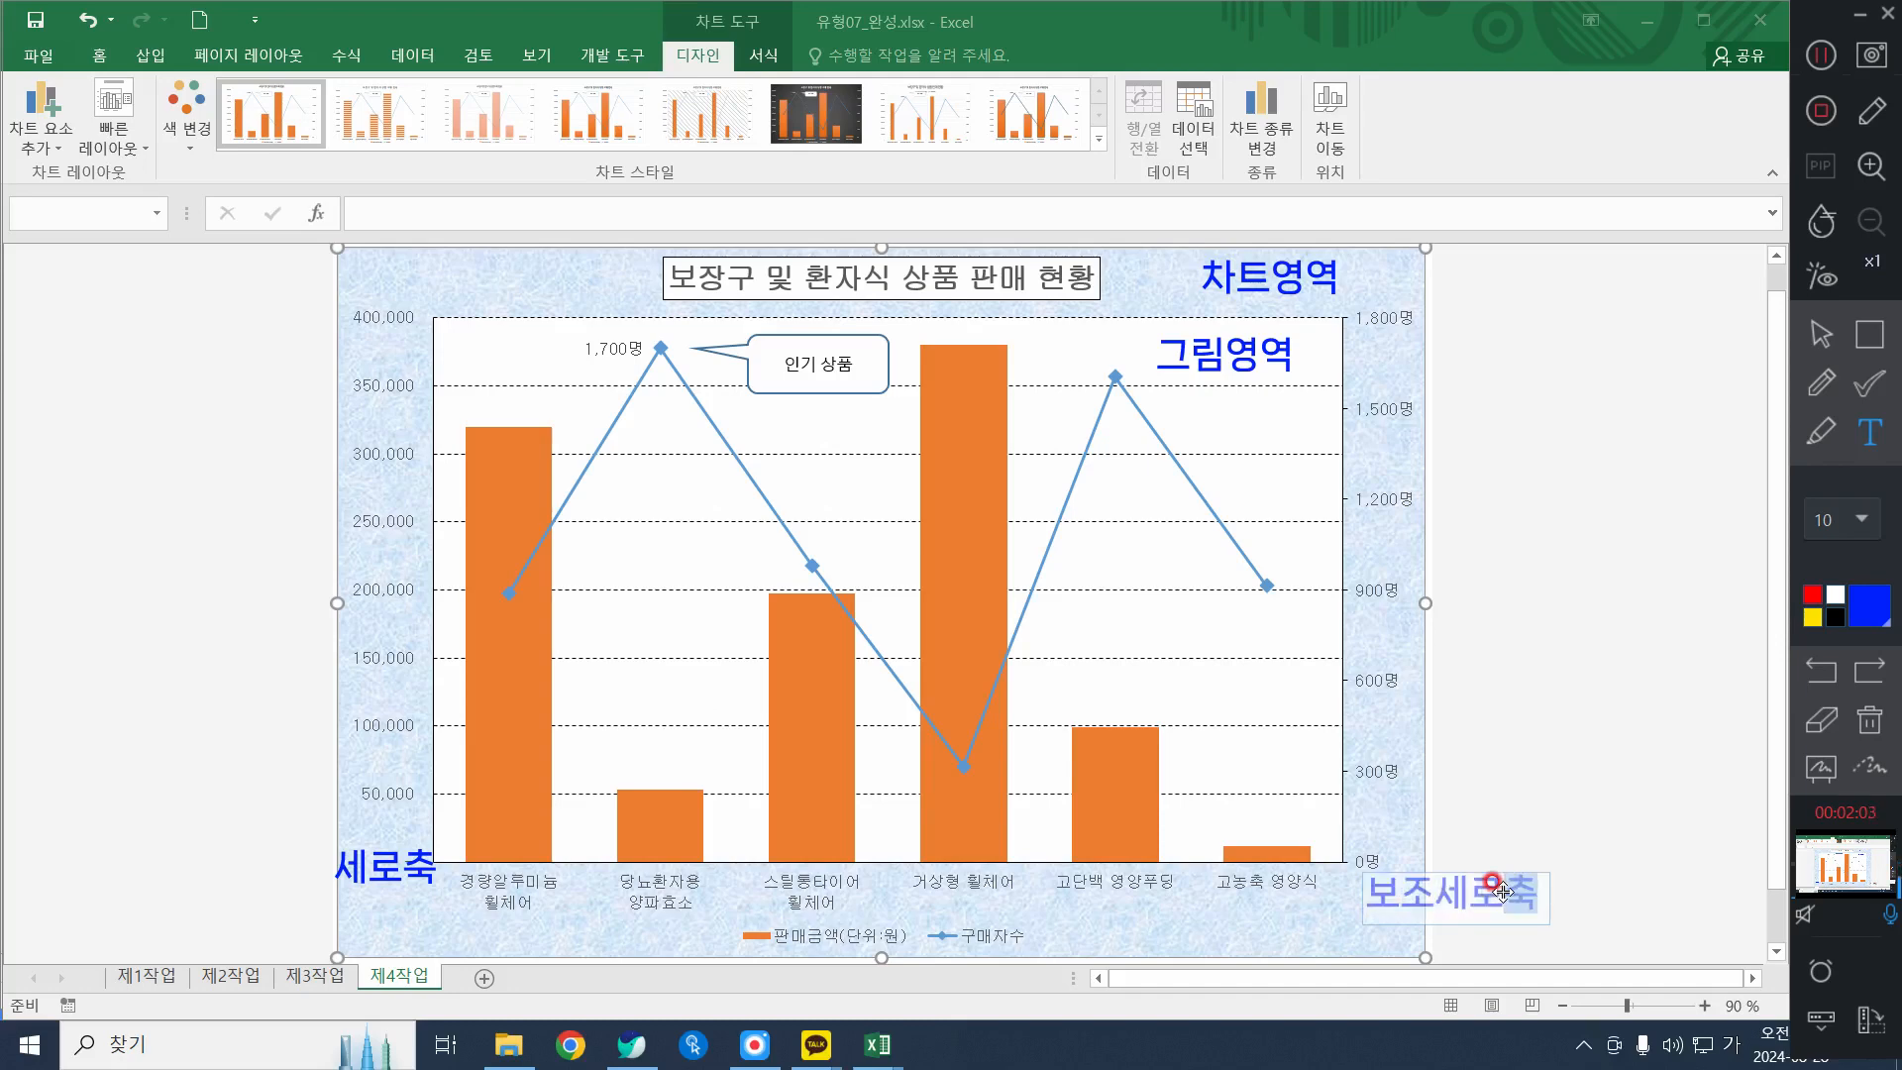
{"action": "type", "text": "축"}
{"action": "left_click_drag", "start_coordinate": [1492, 888], "coordinate": [1477, 870]}
{"action": "left_click", "coordinate": [1576, 792]}
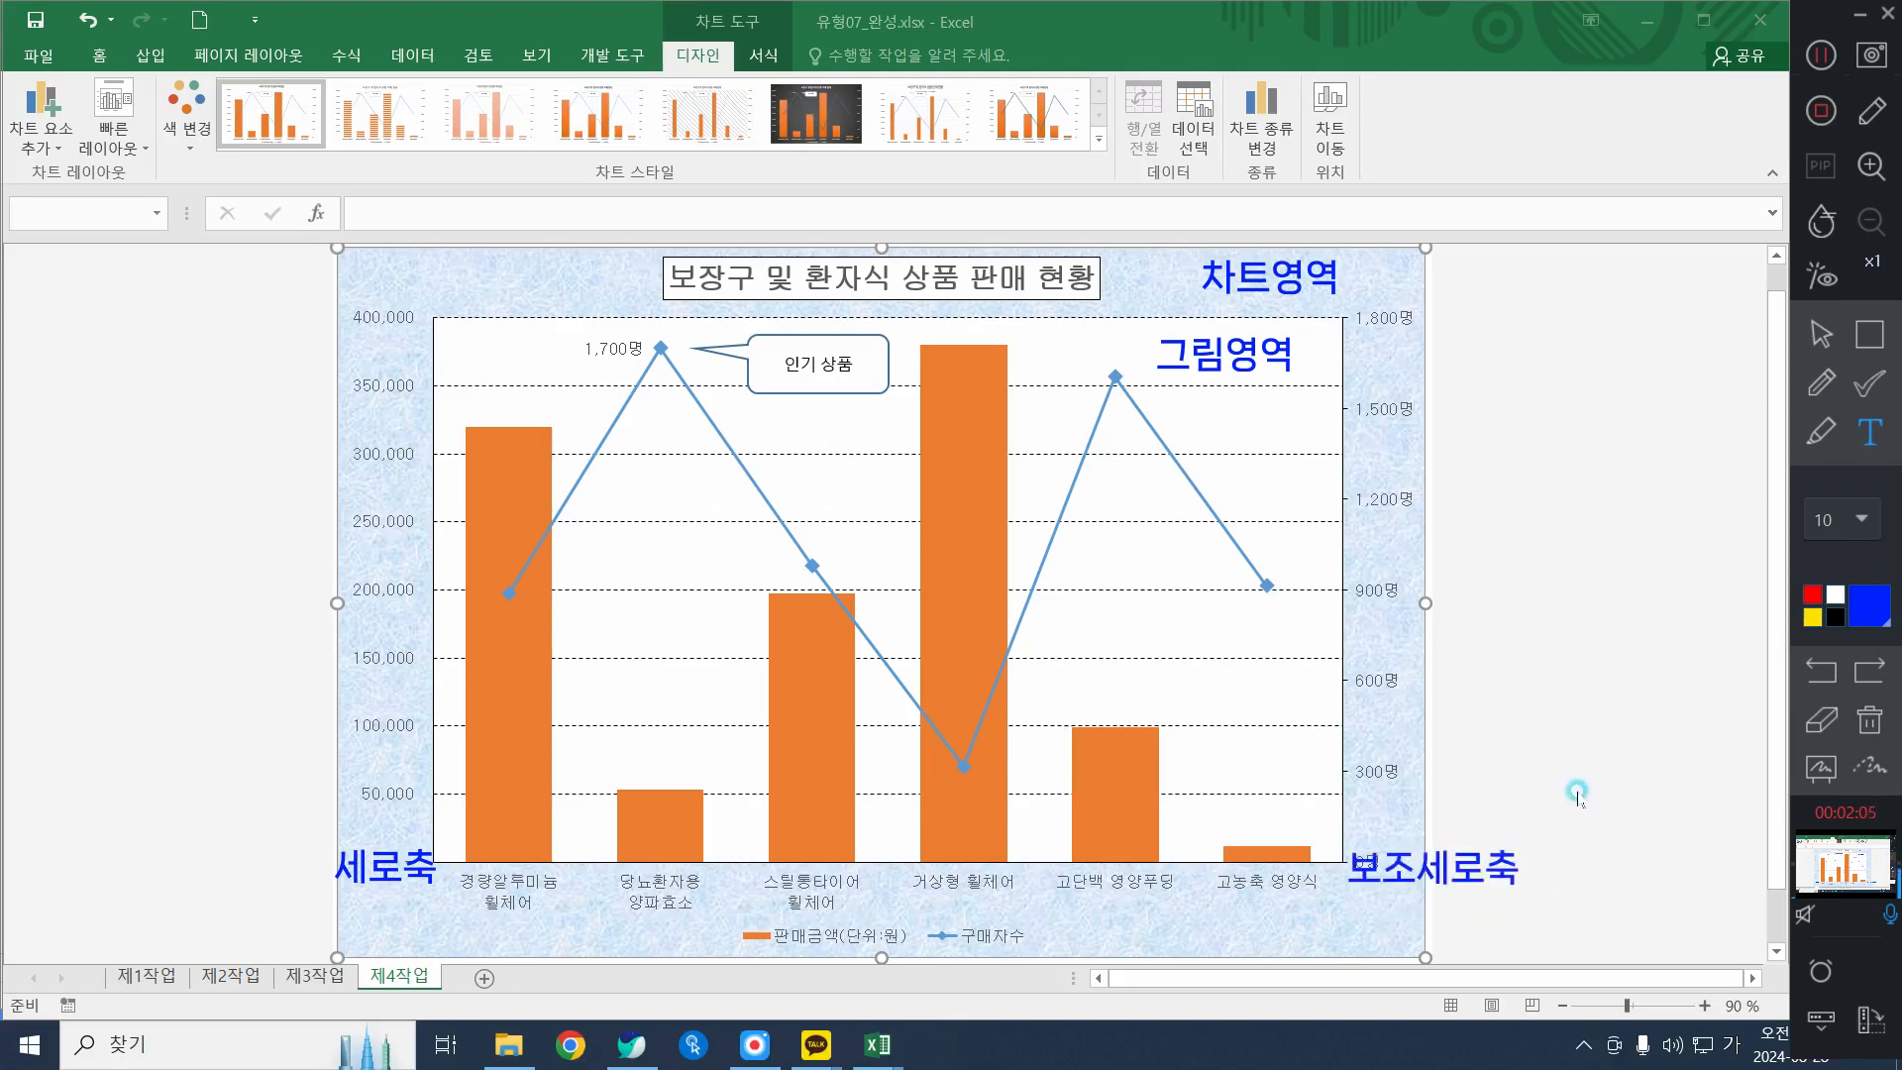
Label the horizontal axis with the text annotation "가로축" over the middle of the category names
{"action": "left_click", "coordinate": [776, 885]}
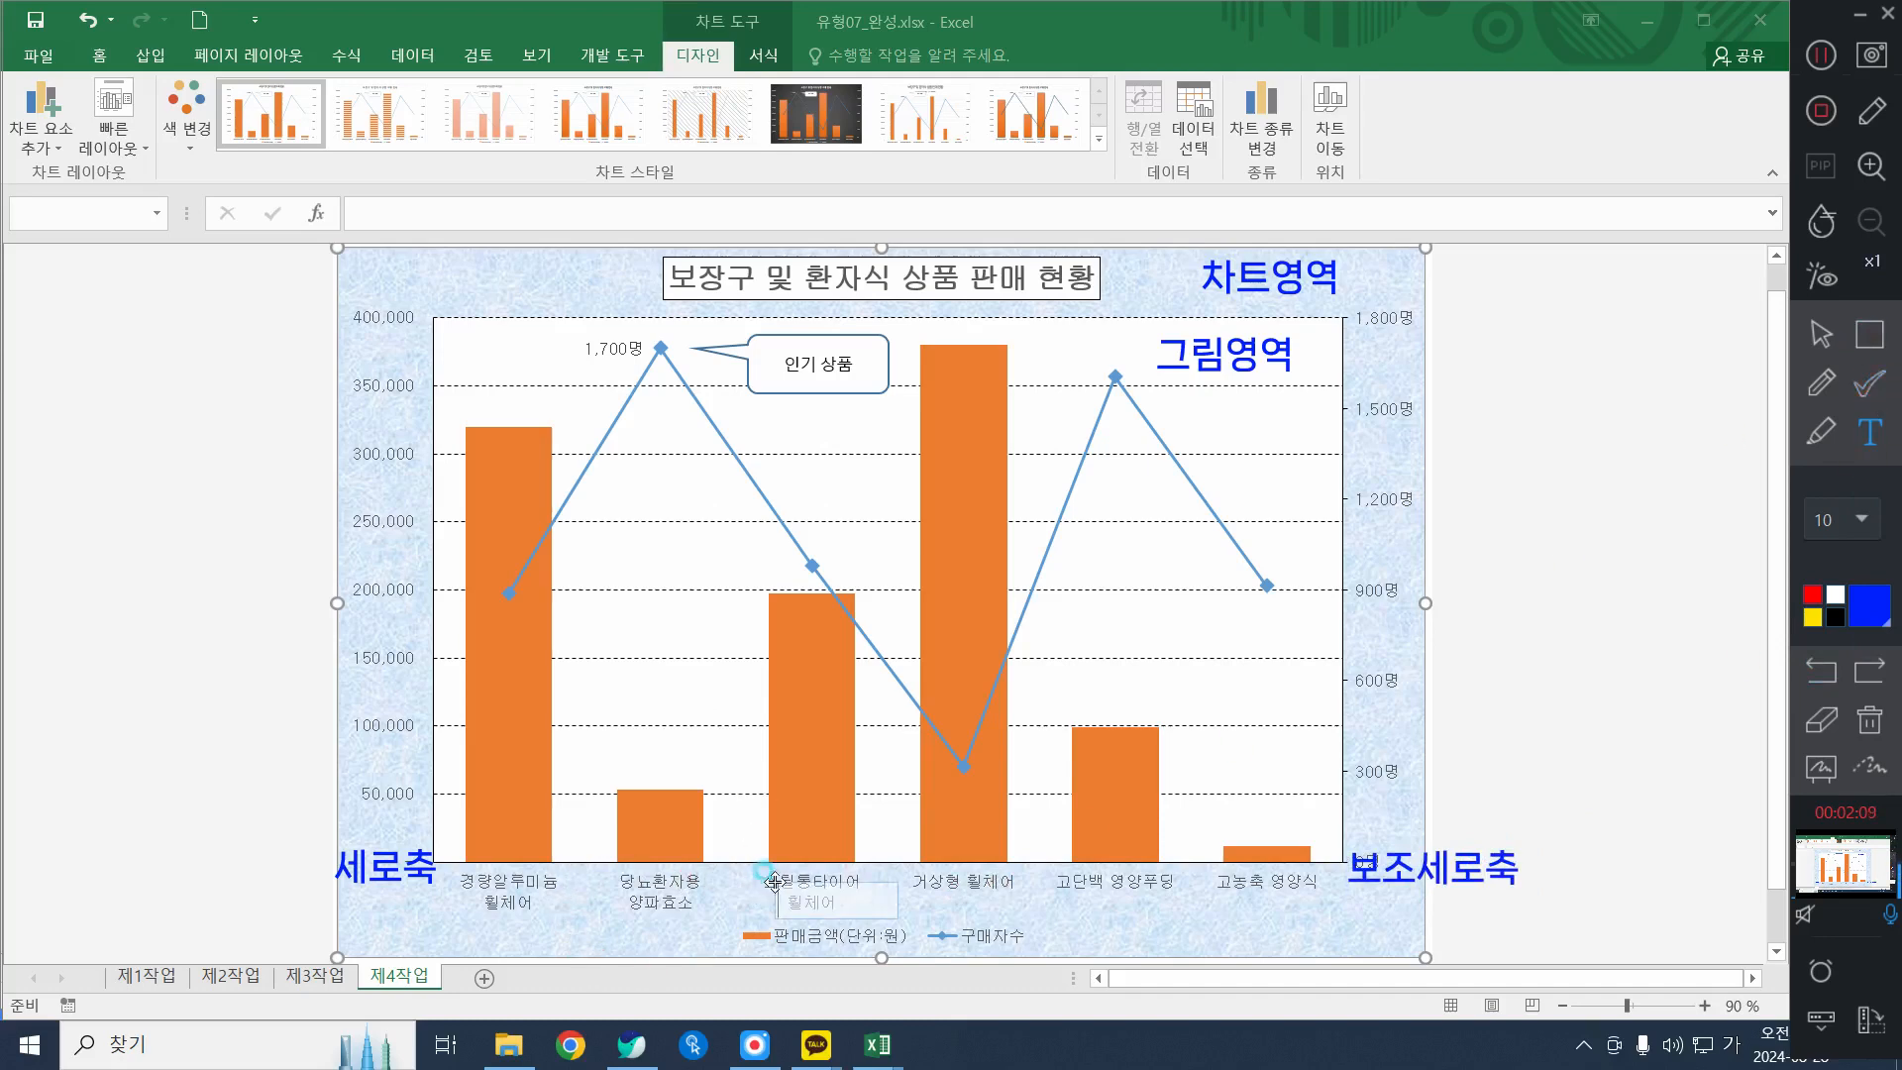
{"action": "type", "text": "가로축"}
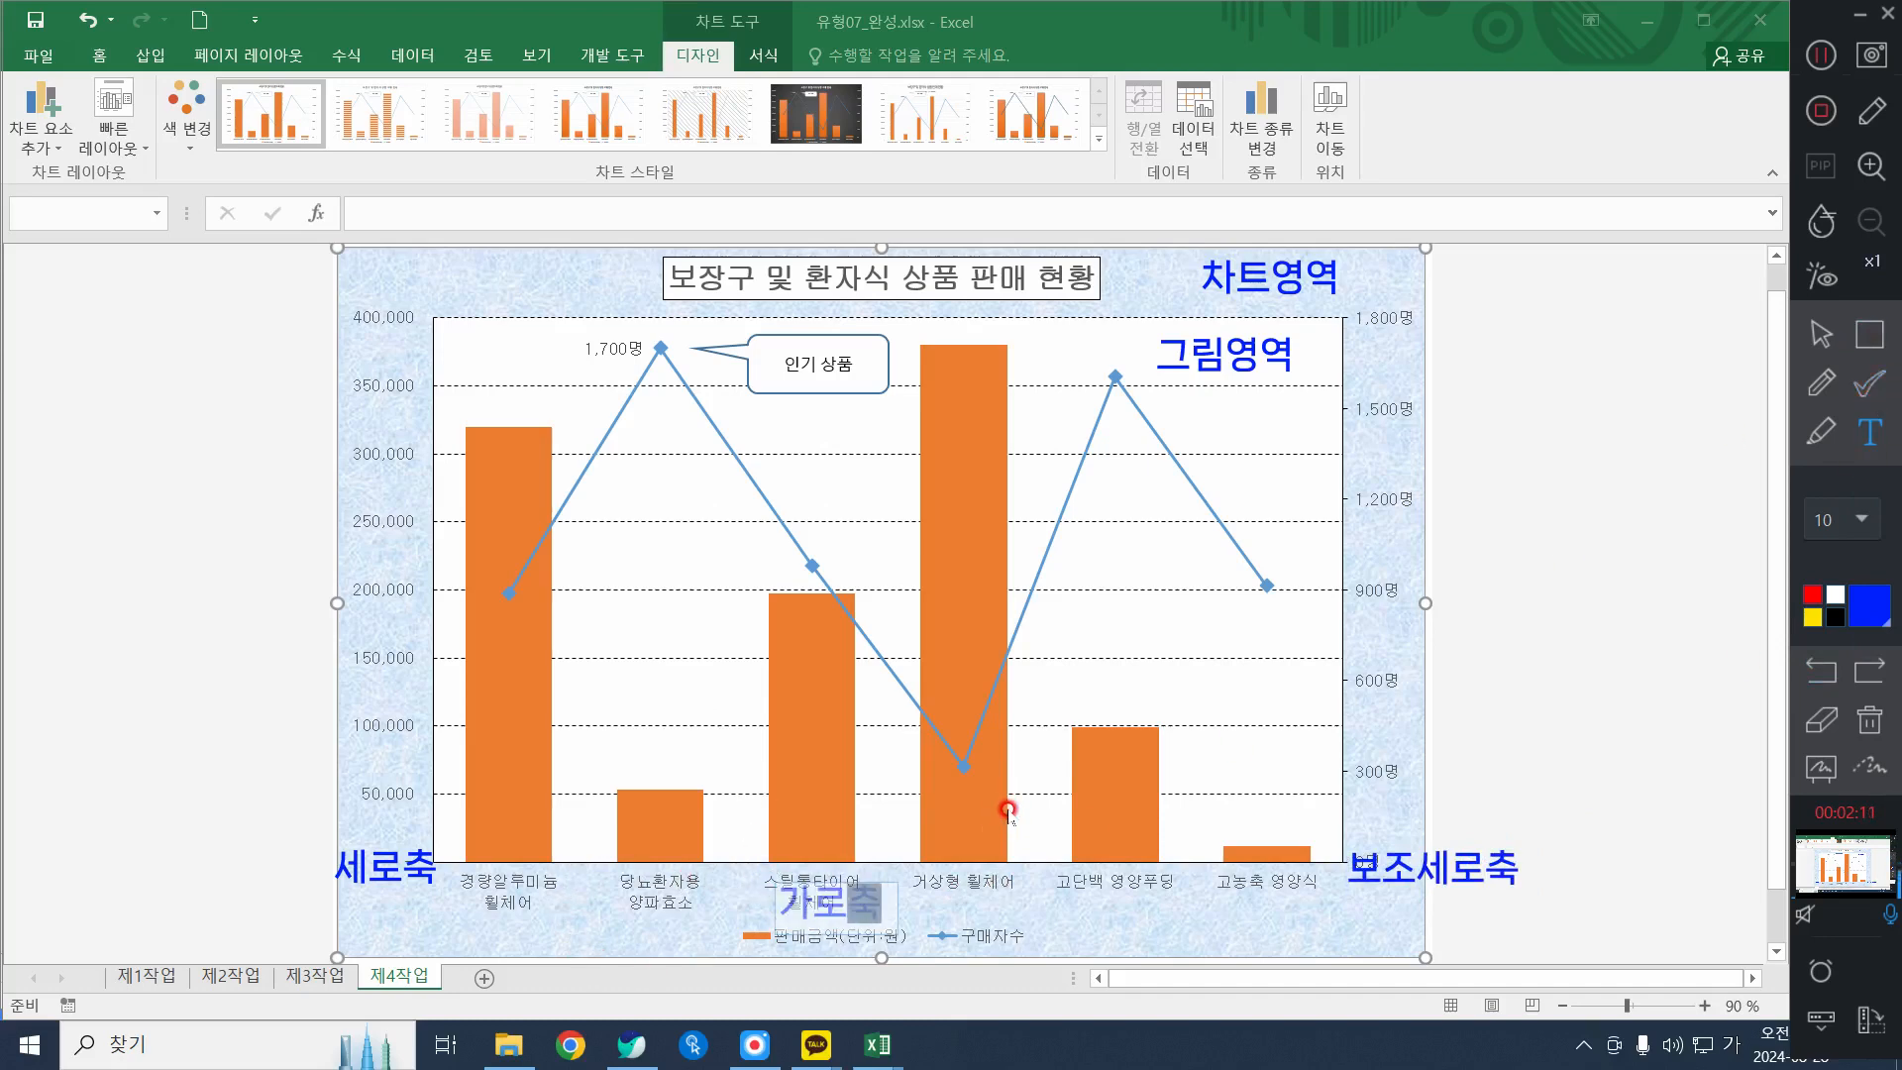
{"action": "left_click_drag", "start_coordinate": [824, 907], "coordinate": [878, 891]}
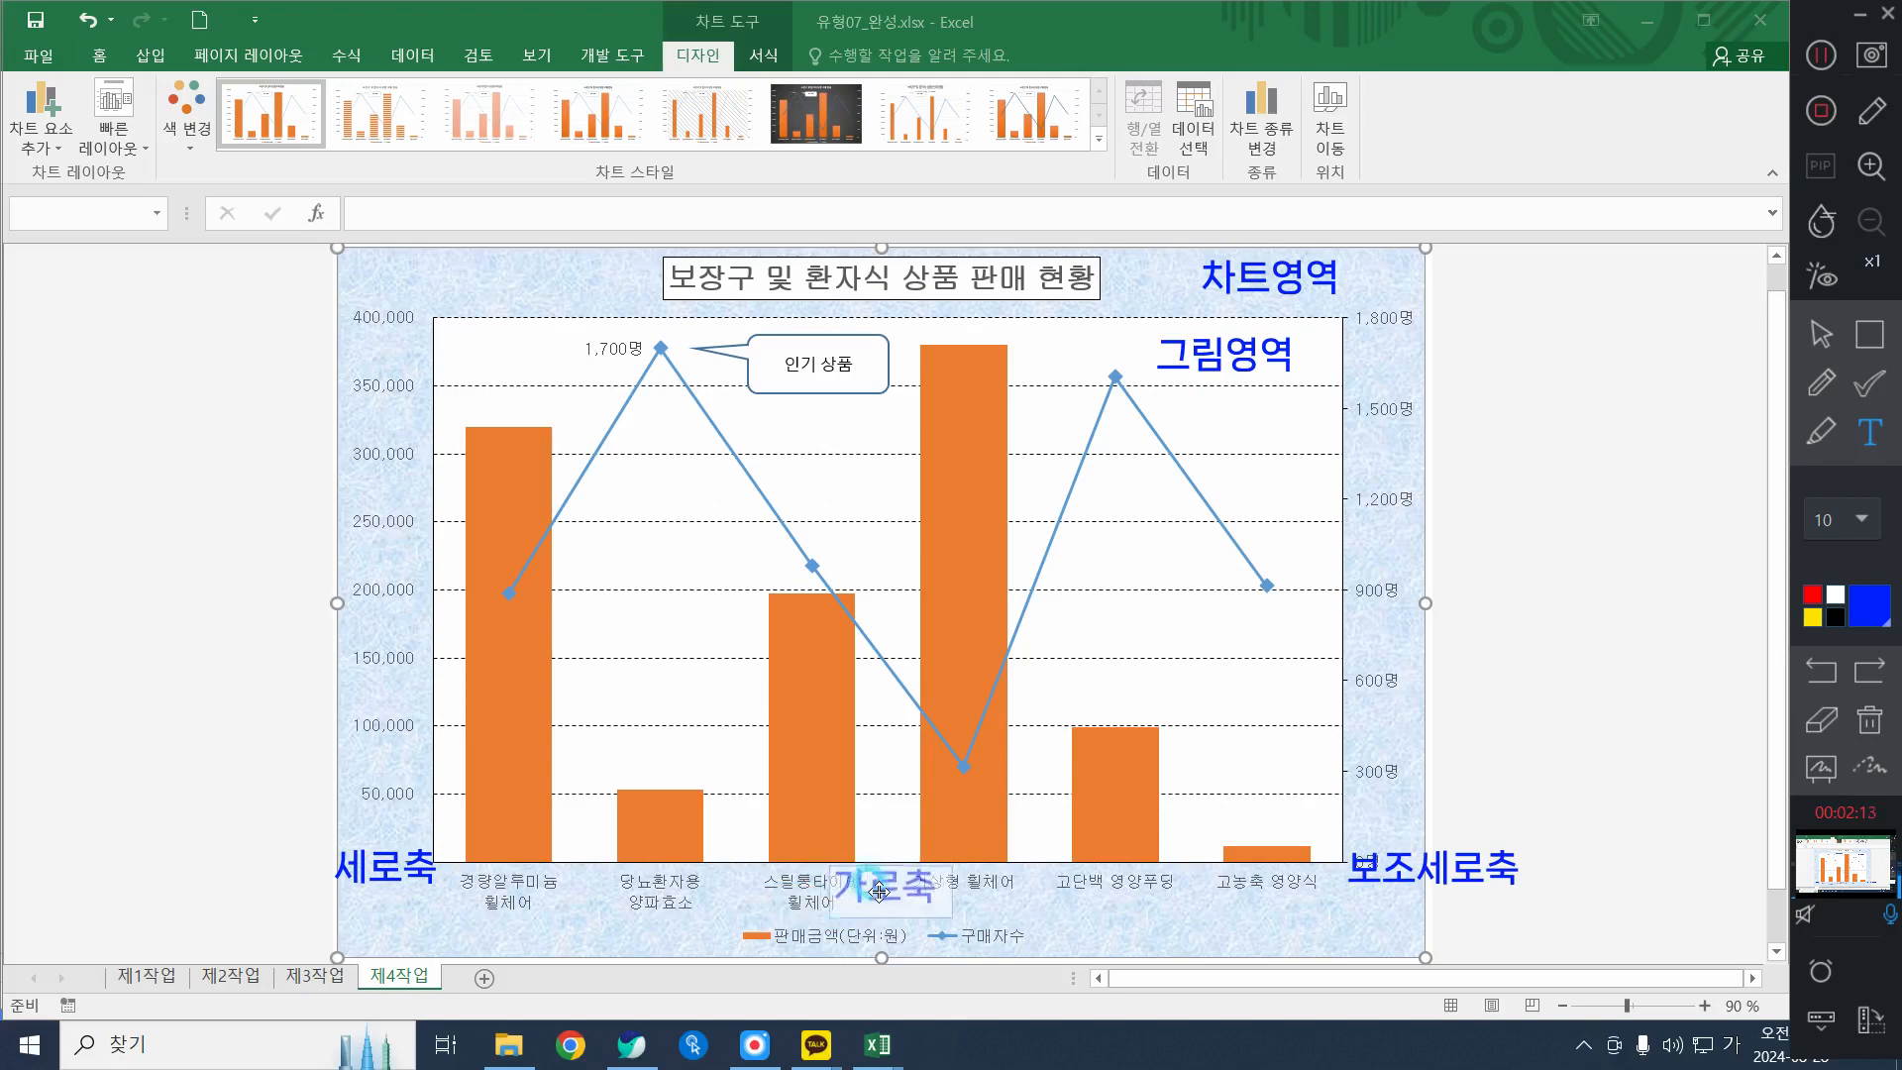
{"action": "left_click", "coordinate": [1160, 804]}
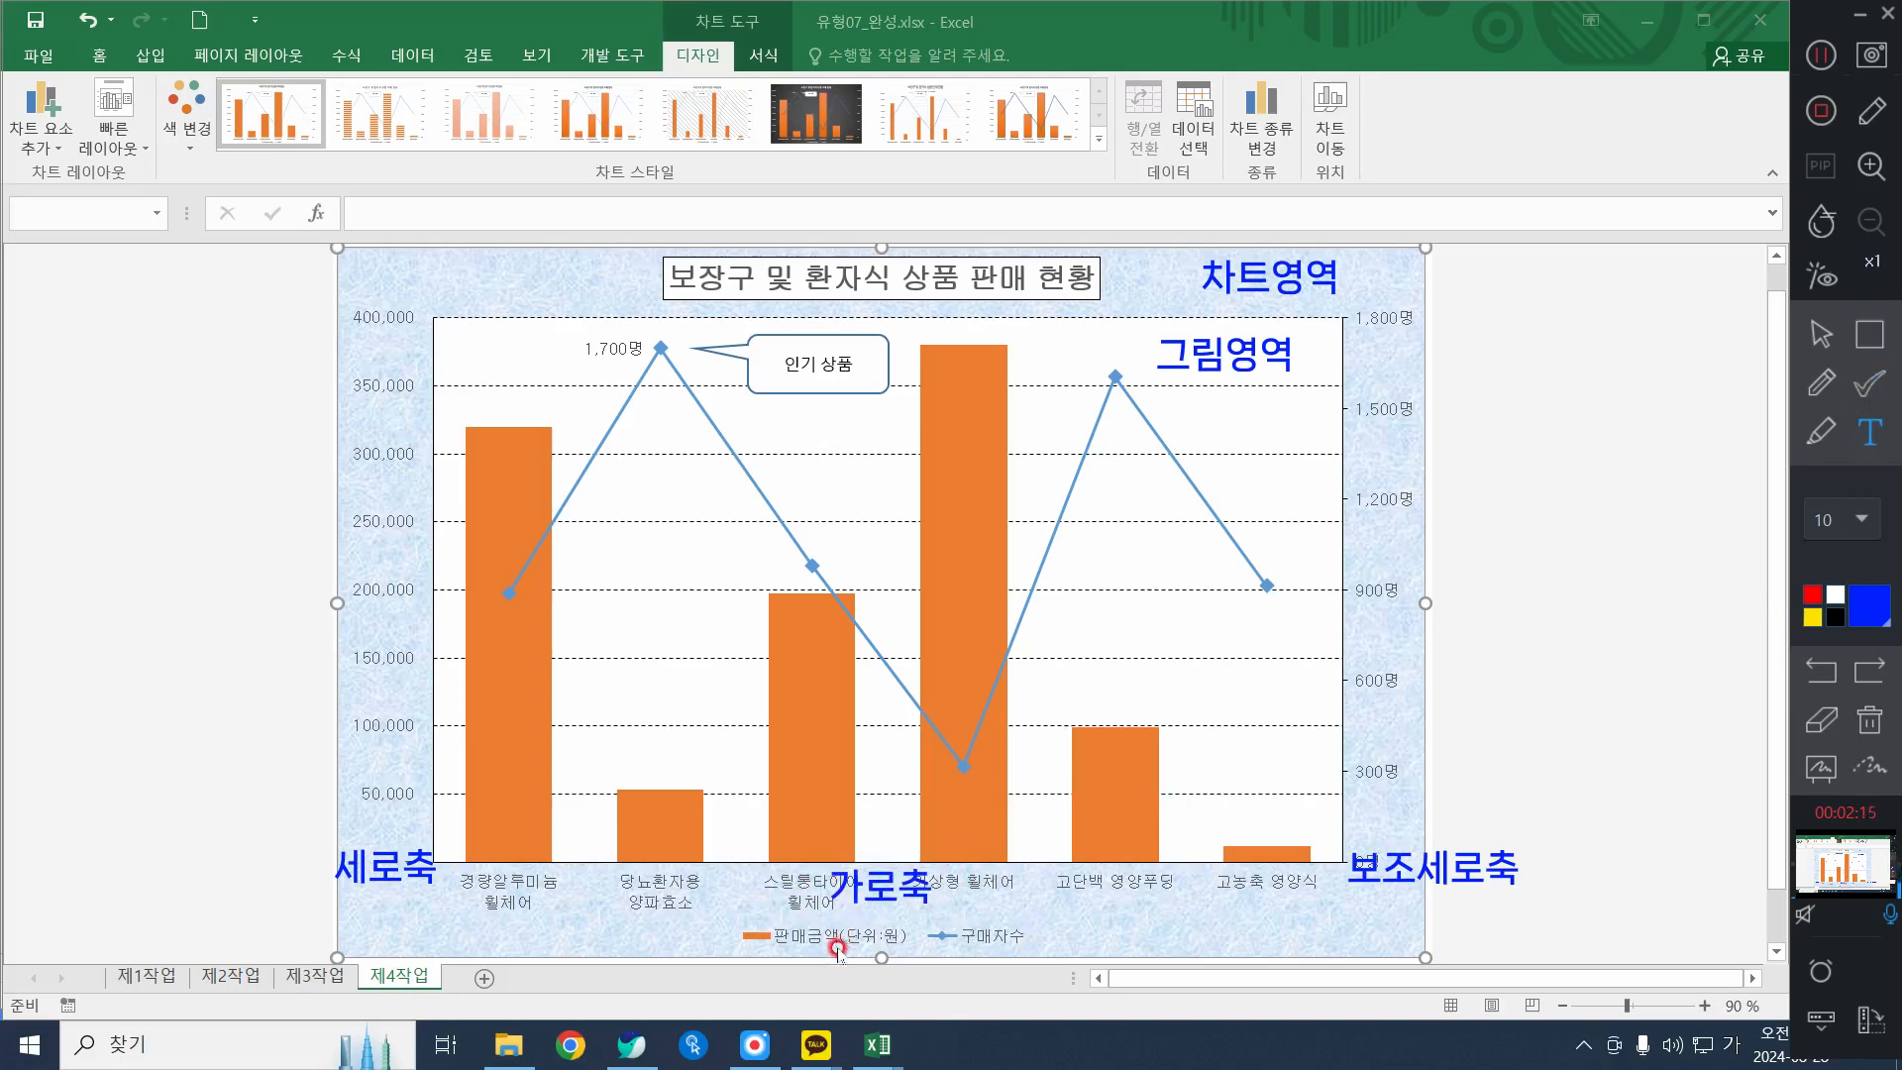
Label the chart's legend with the text annotation "범례" just beside the 구매자수 entry
{"action": "left_click", "coordinate": [1037, 931]}
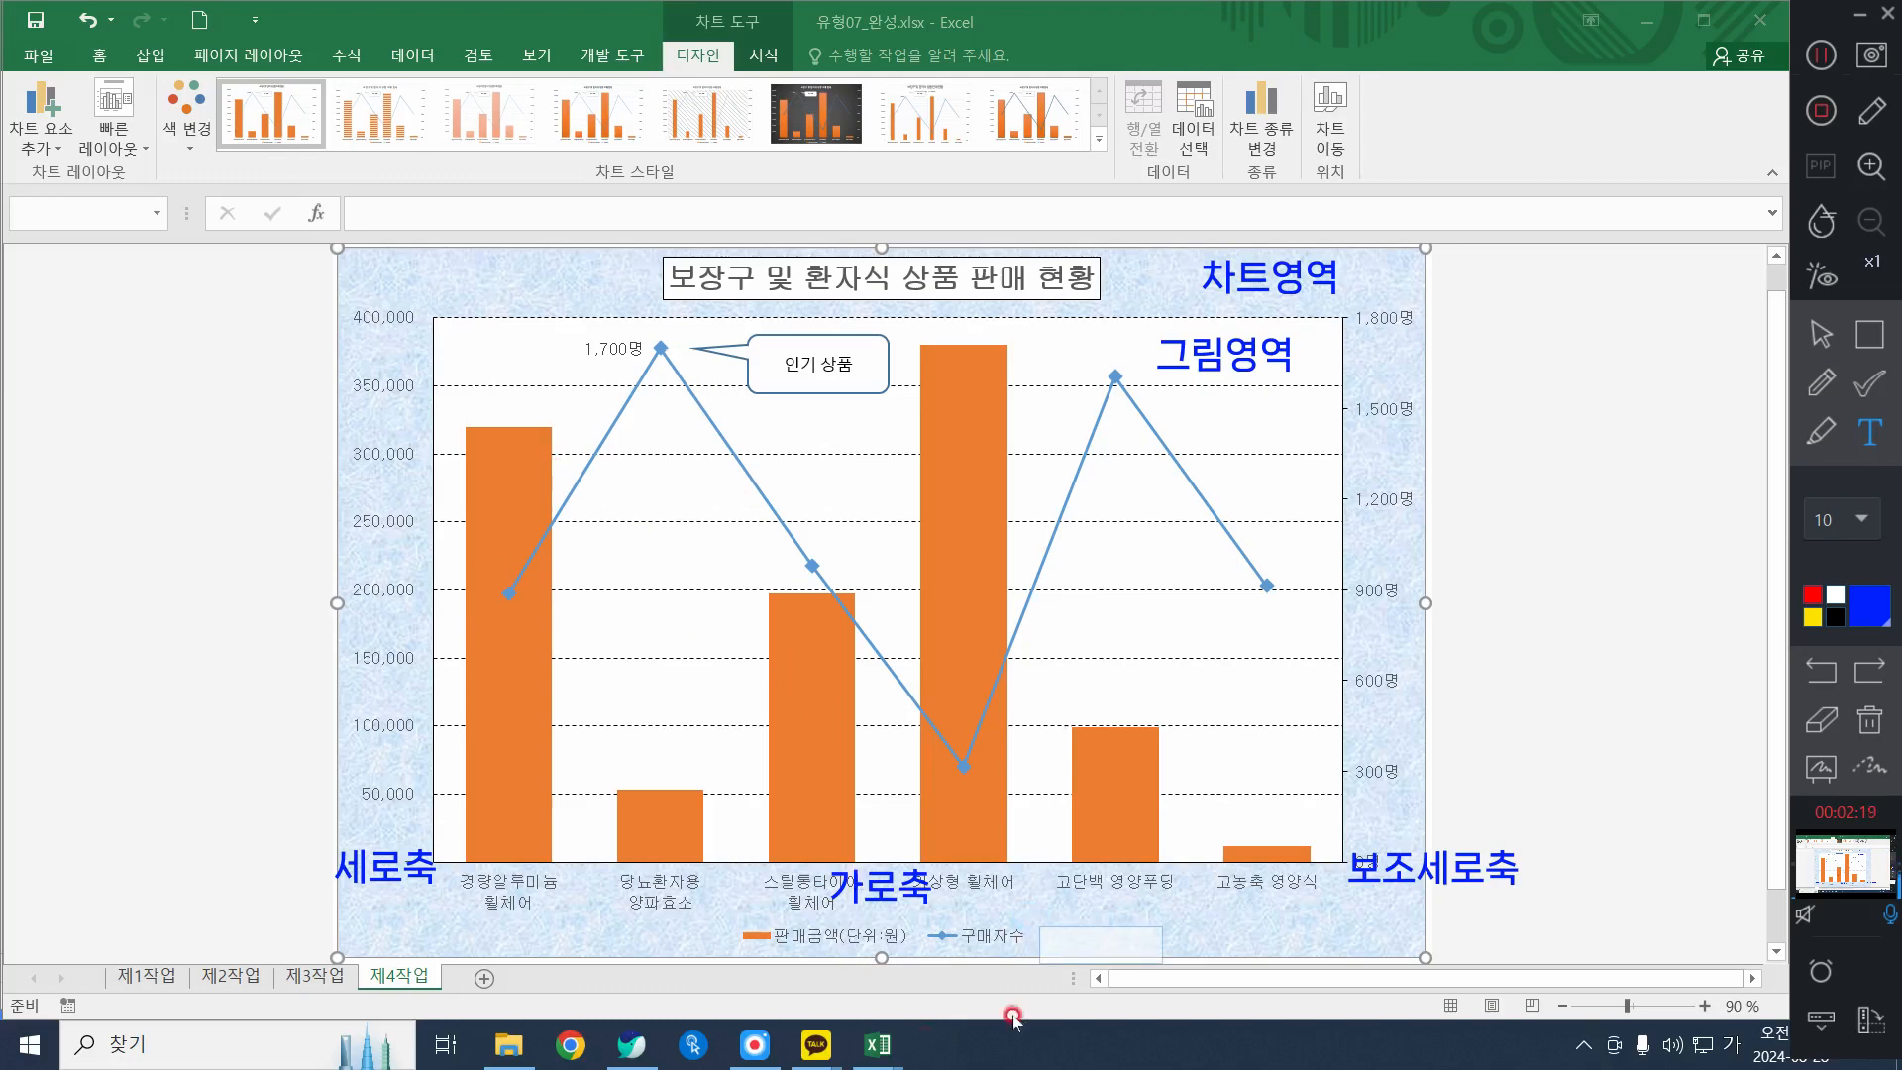
{"action": "left_click", "coordinate": [994, 939]}
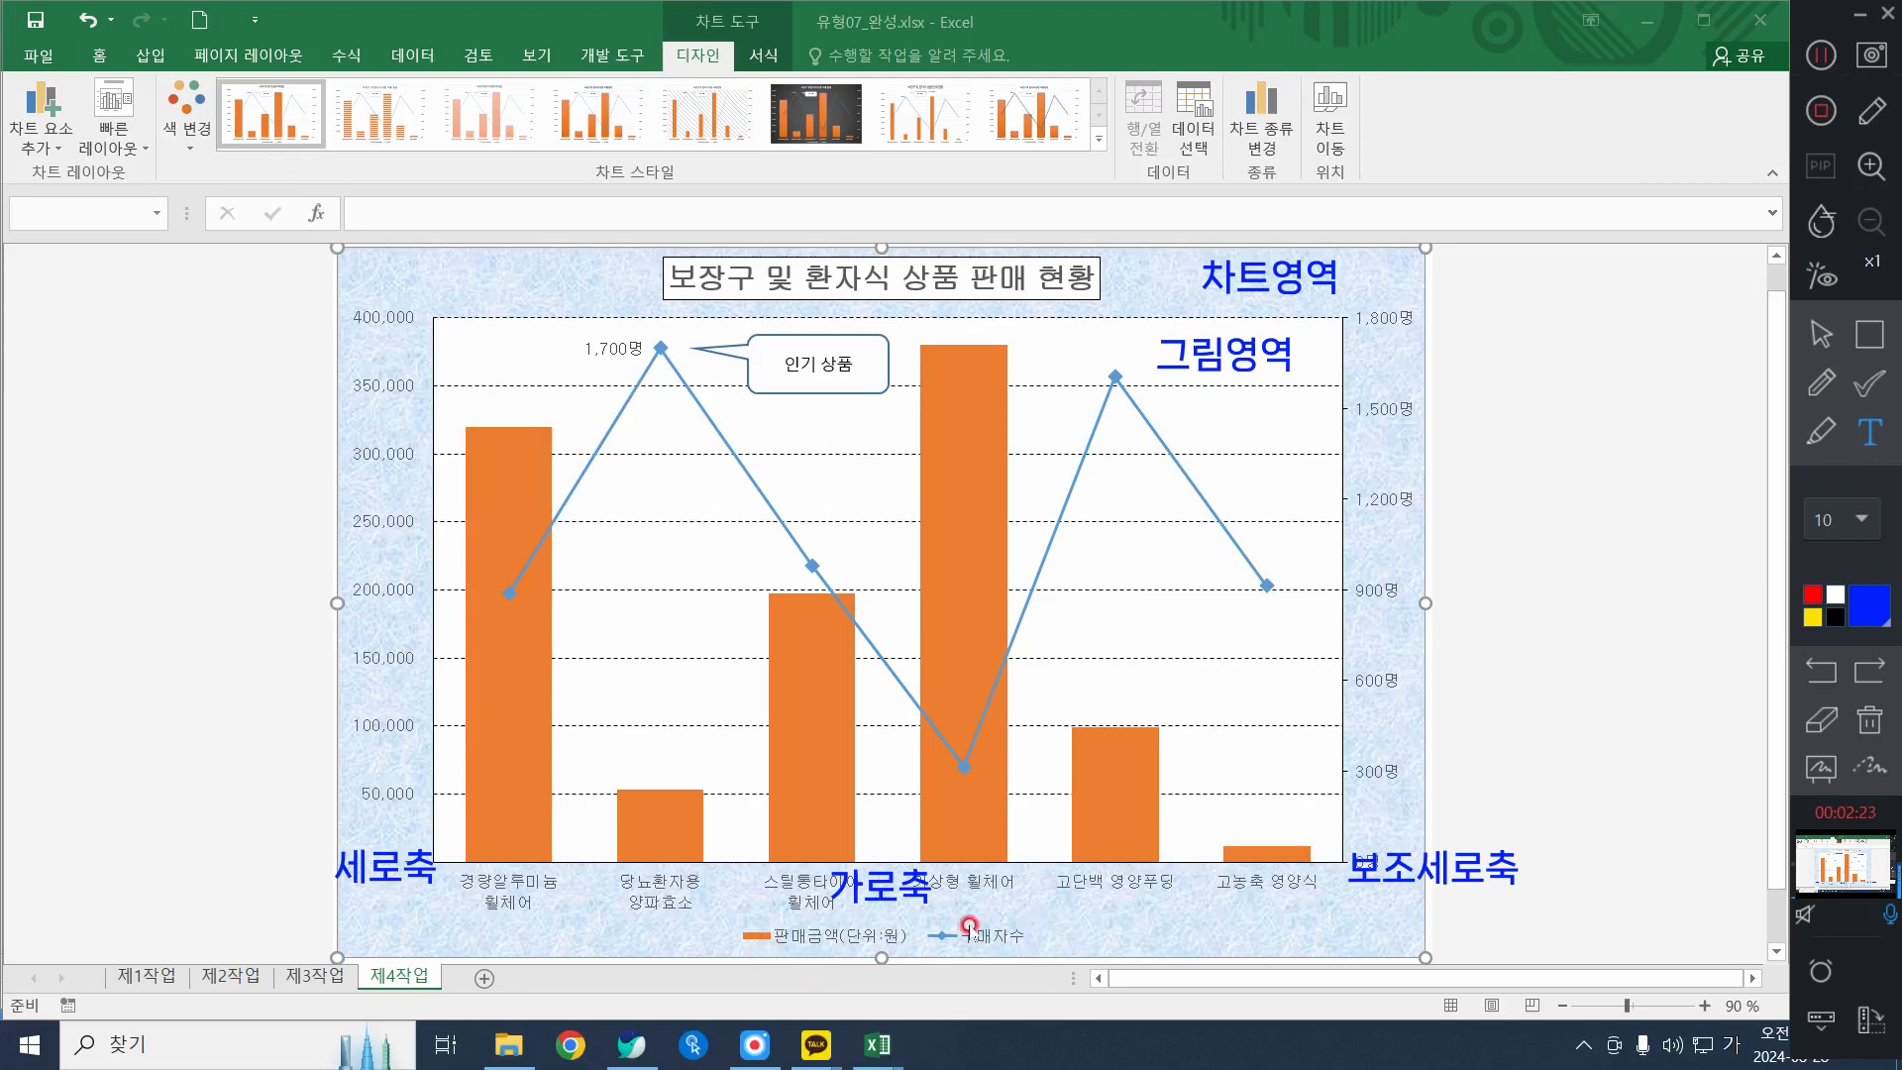
{"action": "left_click", "coordinate": [1049, 935]}
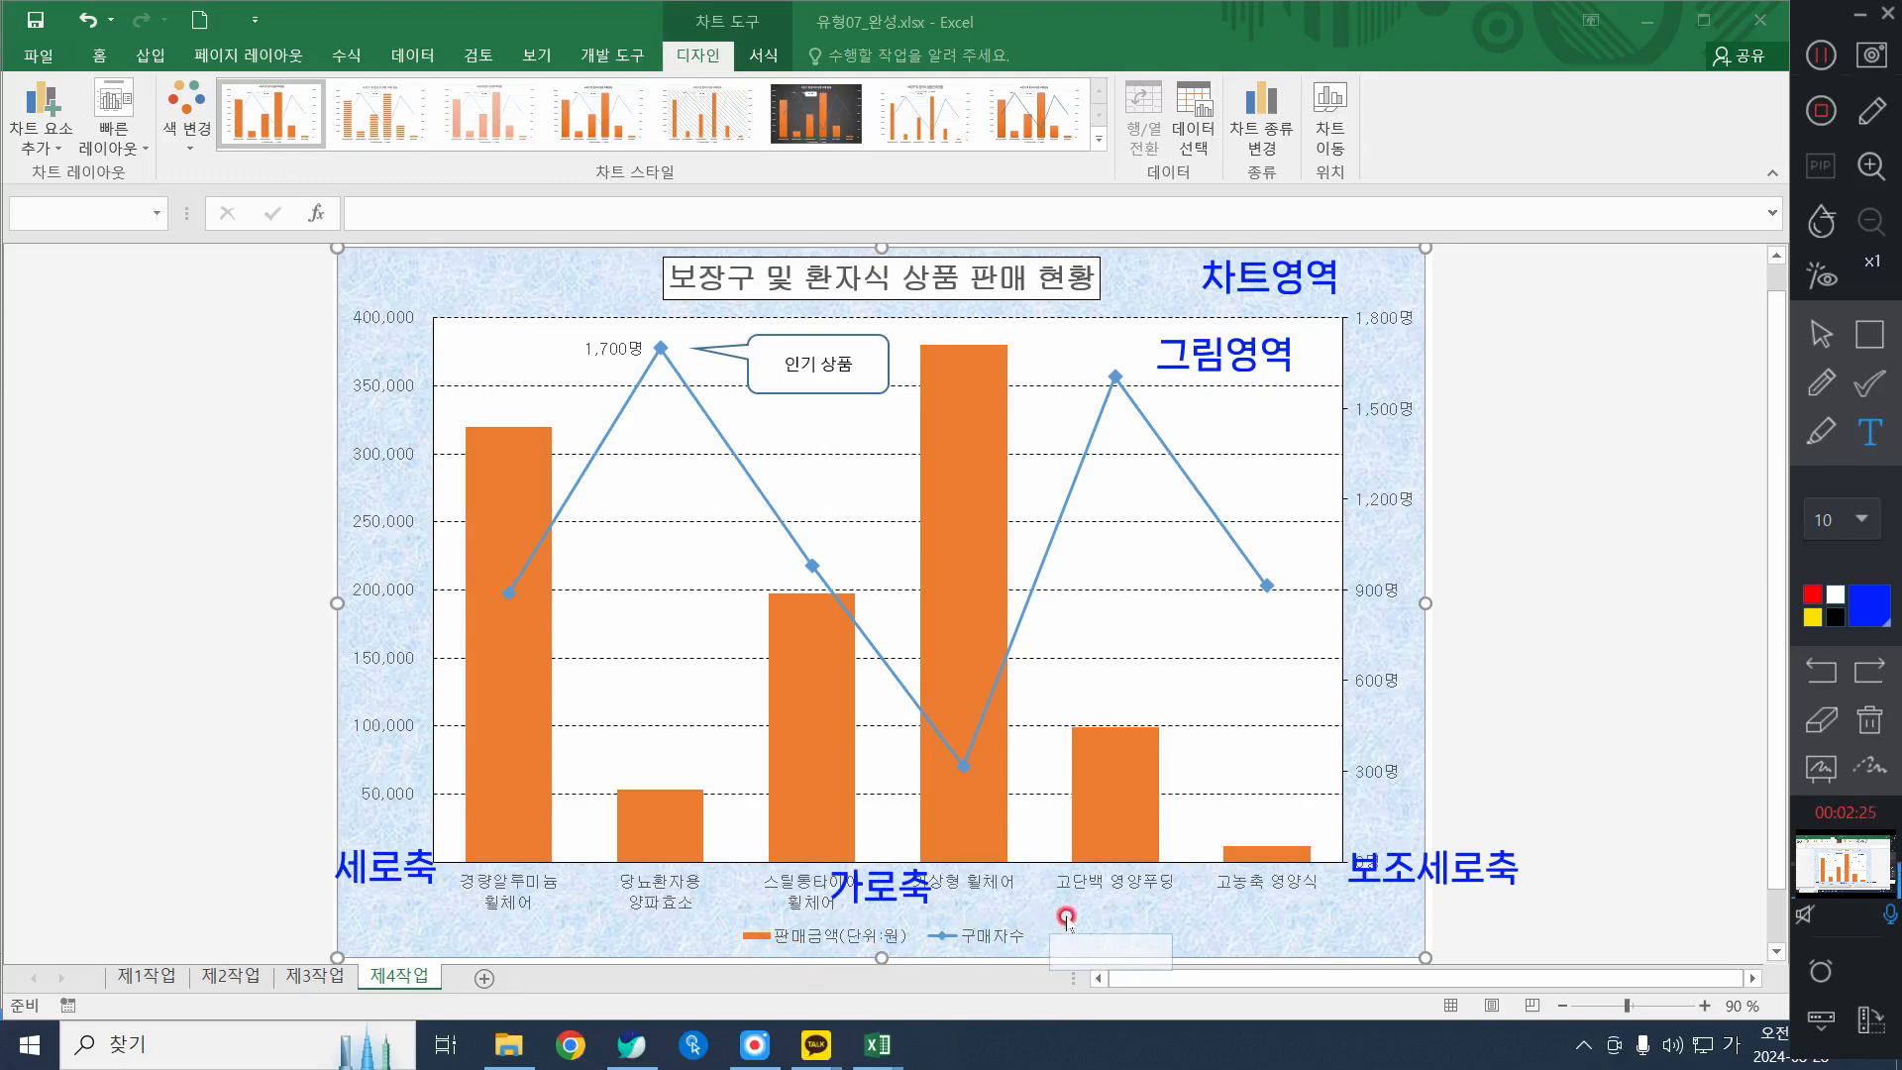
{"action": "type", "text": "범르"}
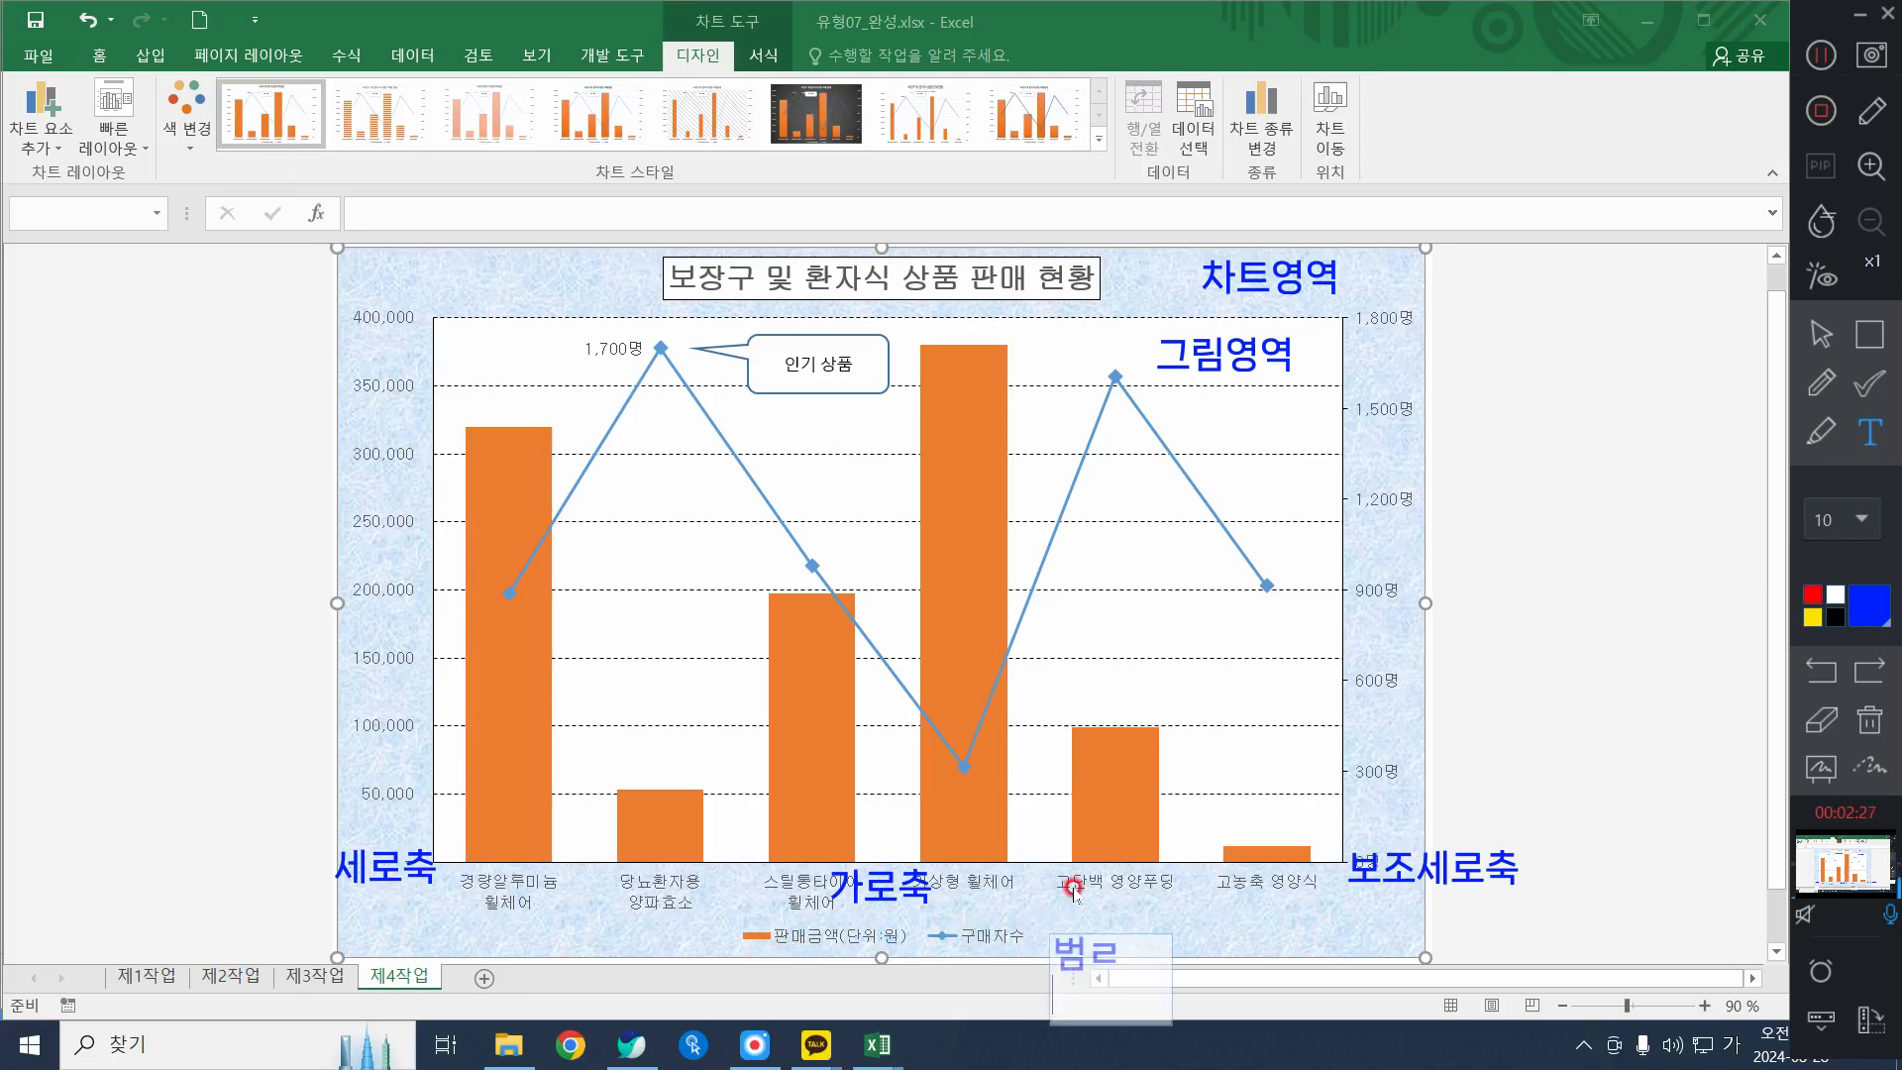
{"action": "key", "text": "BackSpace"}
{"action": "type", "text": "ㄹ"}
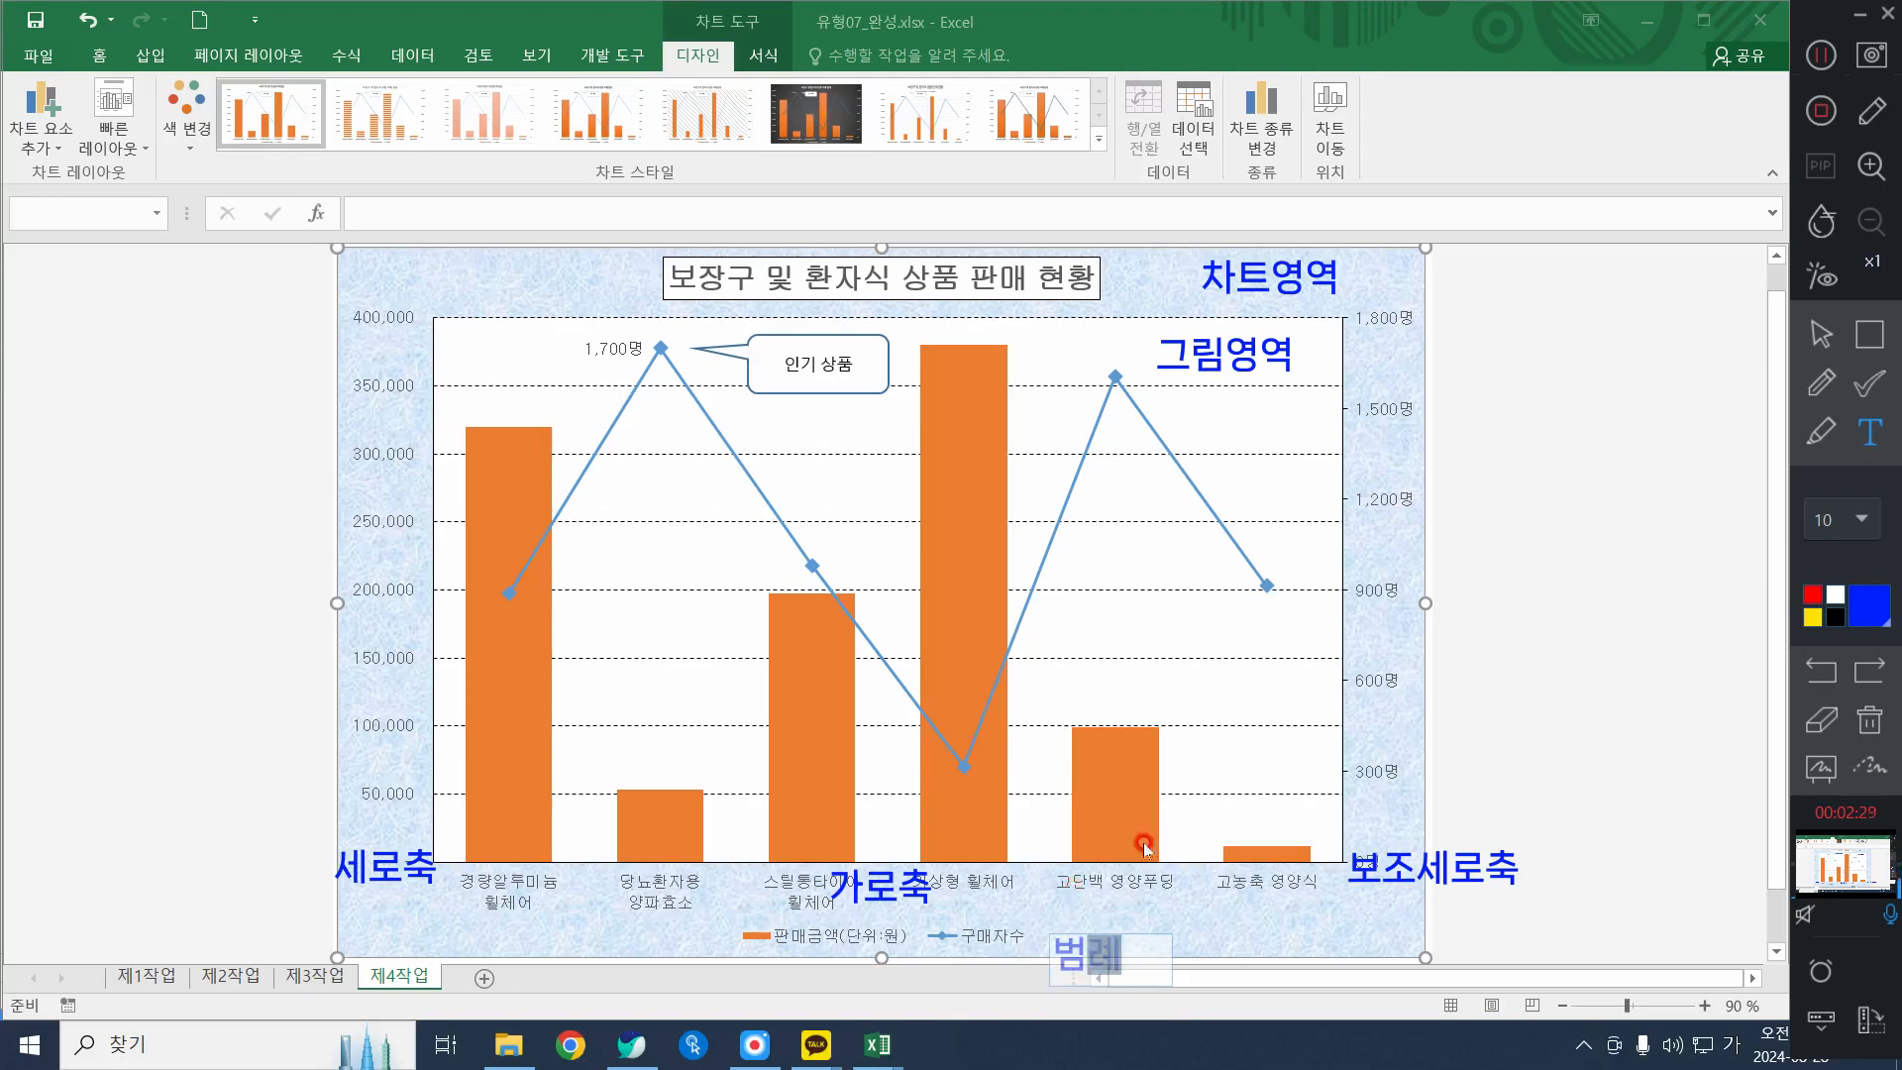
{"action": "left_click_drag", "start_coordinate": [1096, 958], "coordinate": [1075, 937]}
{"action": "left_click", "coordinate": [901, 939]}
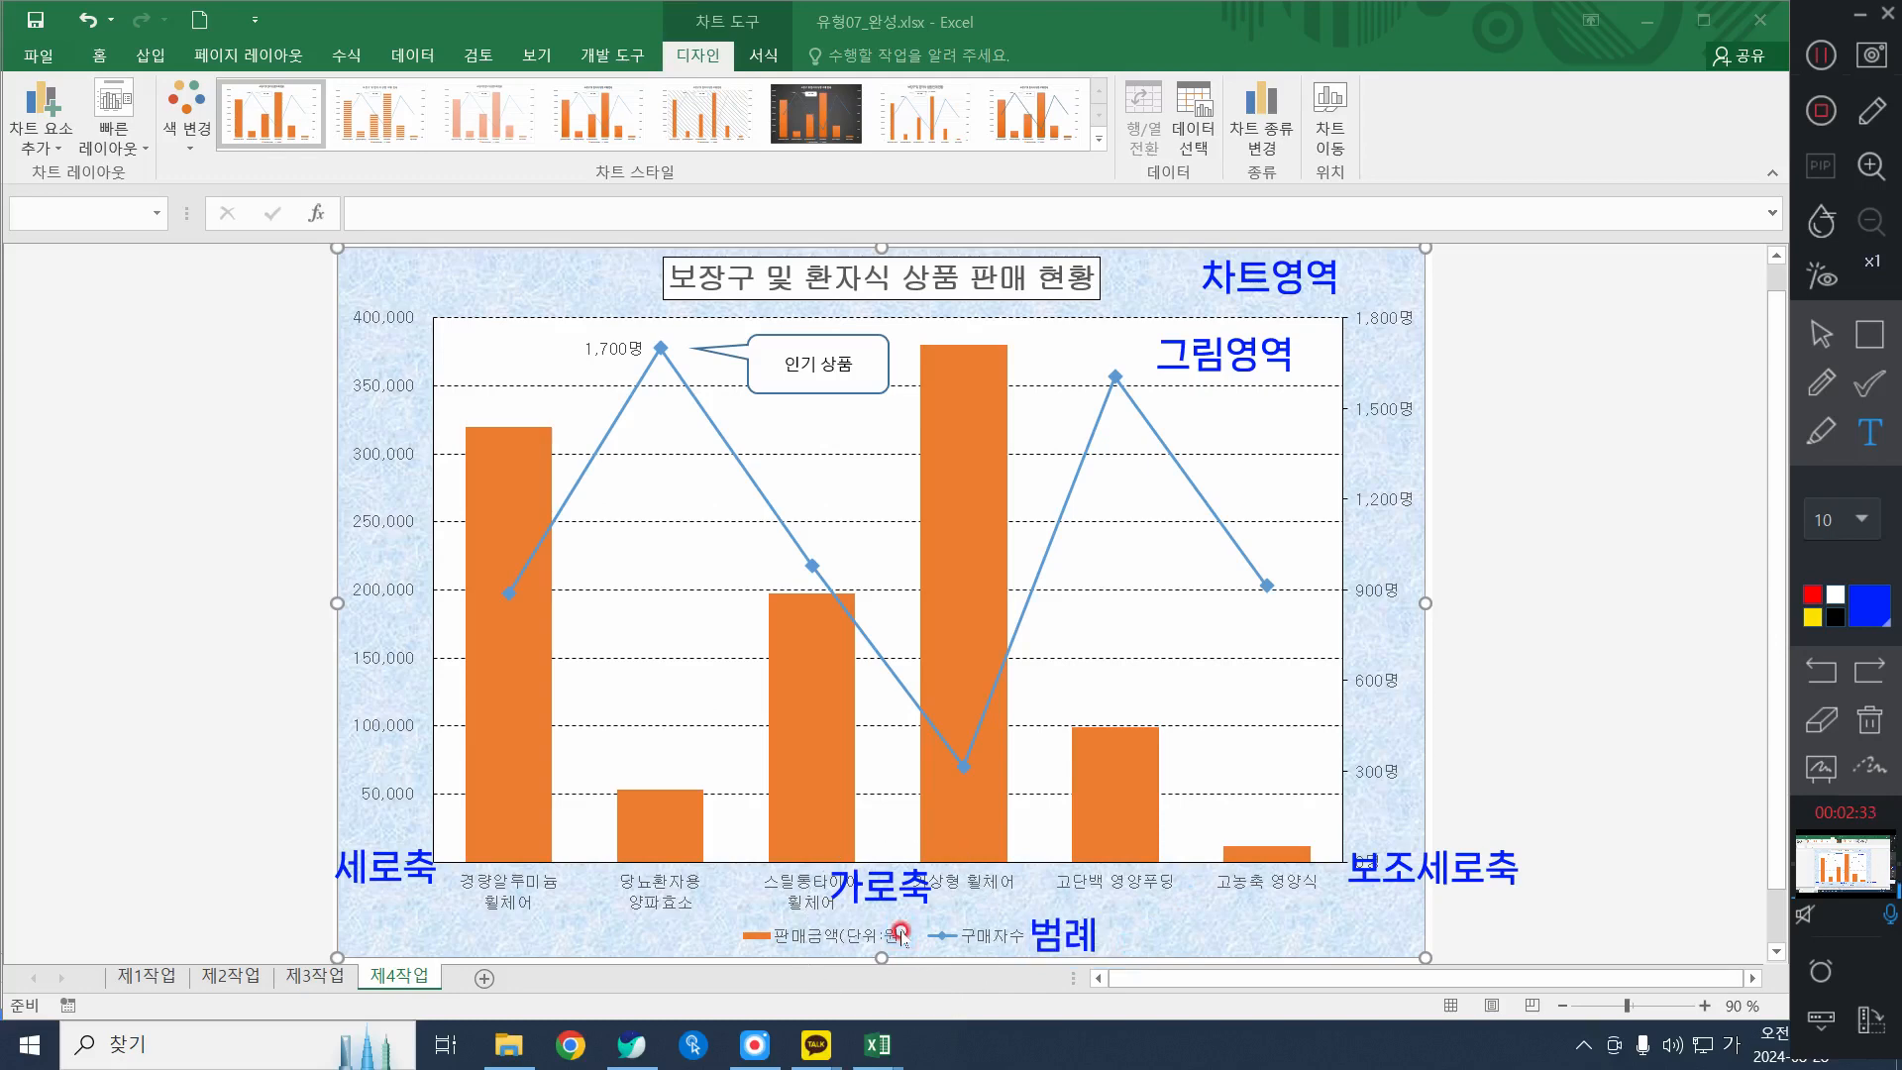
Mark a gridline with a small pen tick and label it with the text annotation "눈금선" below the callout
{"action": "left_click", "coordinate": [1821, 383]}
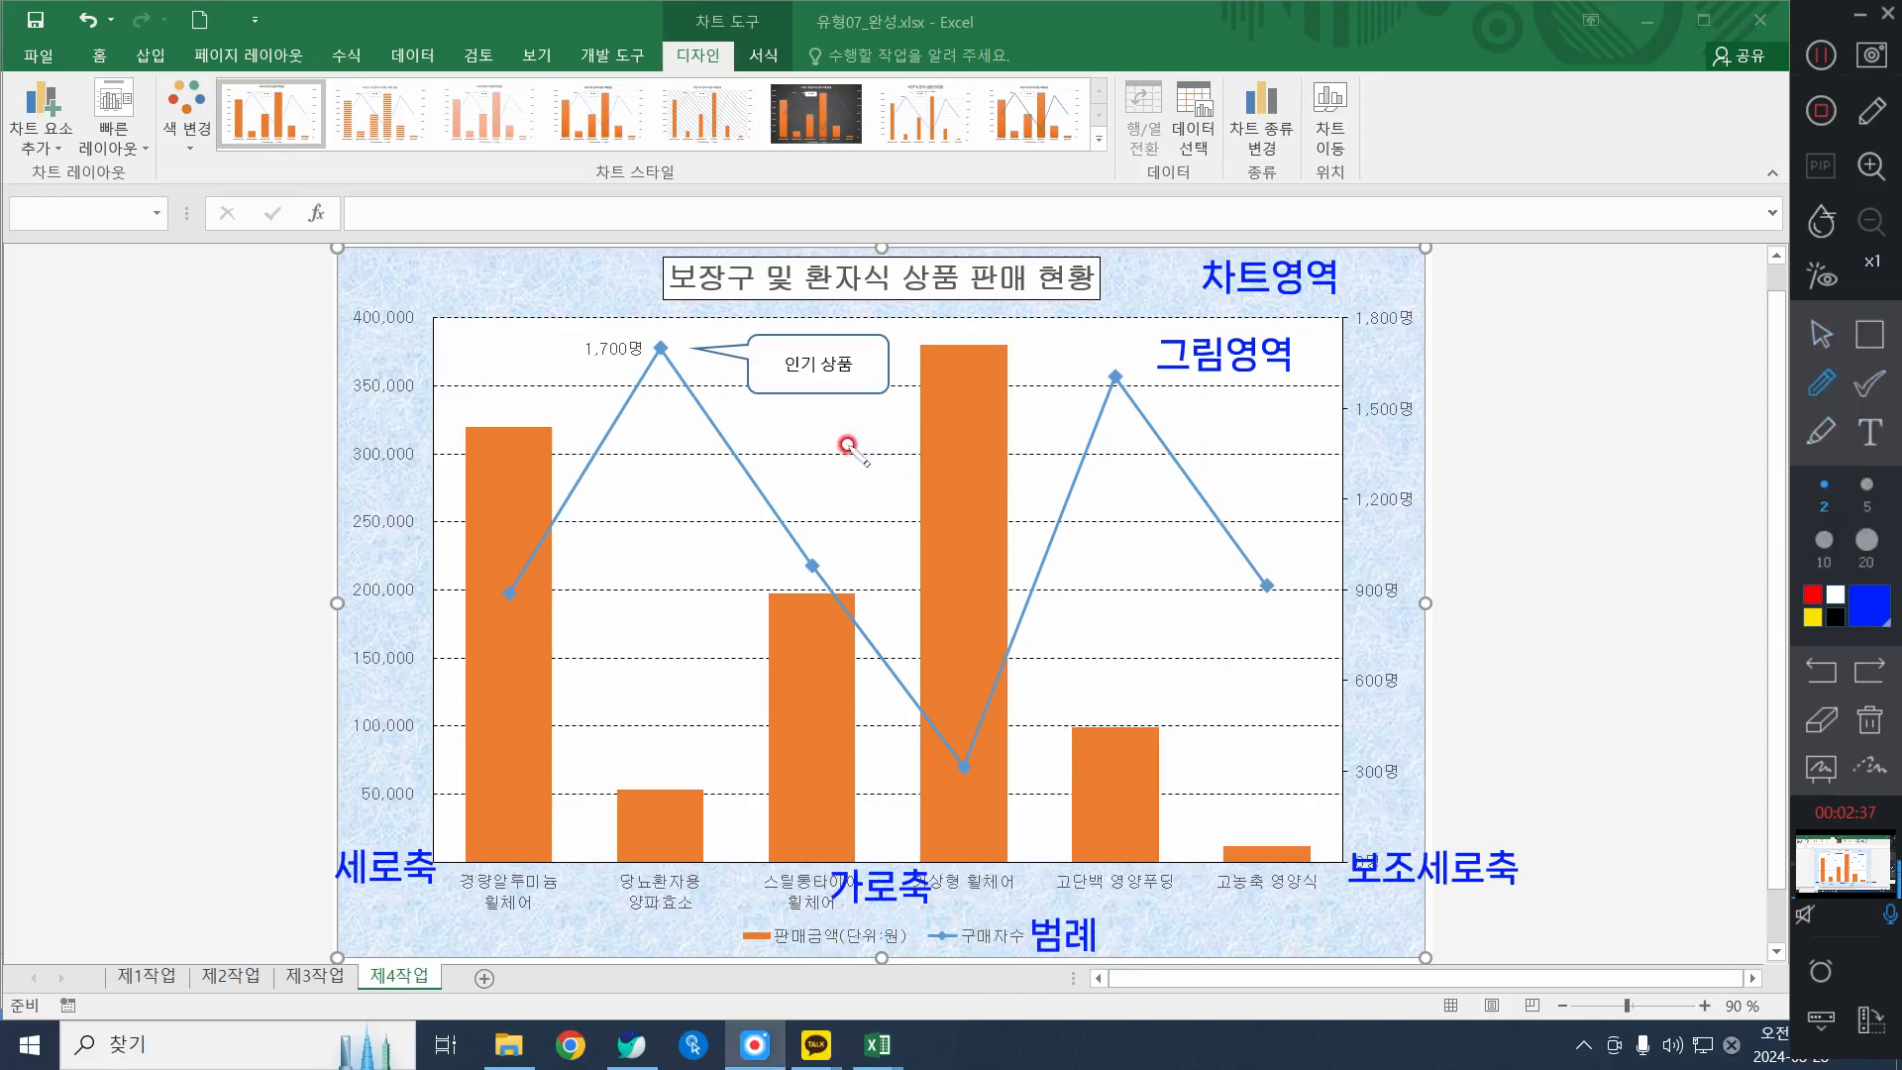
{"action": "left_click_drag", "start_coordinate": [842, 438], "coordinate": [853, 437]}
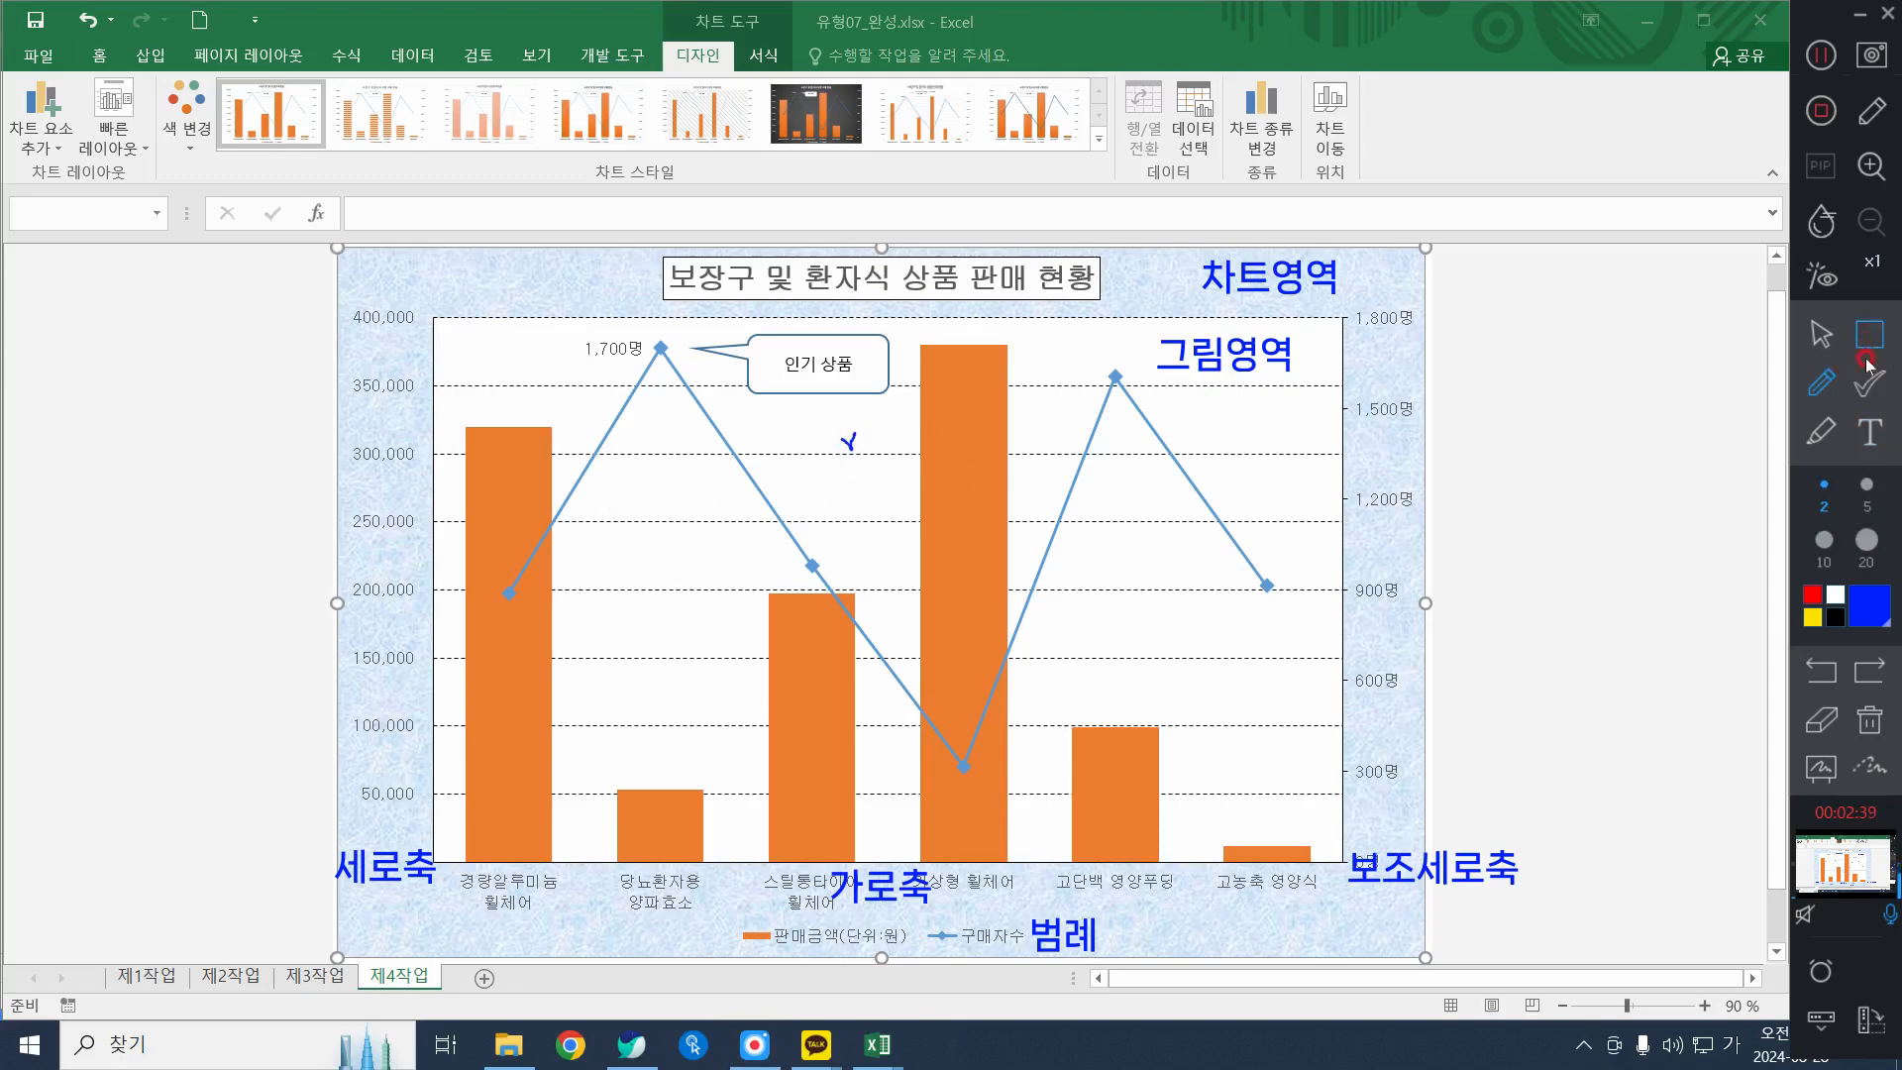
{"action": "left_click", "coordinate": [1869, 432]}
{"action": "left_click", "coordinate": [805, 413]}
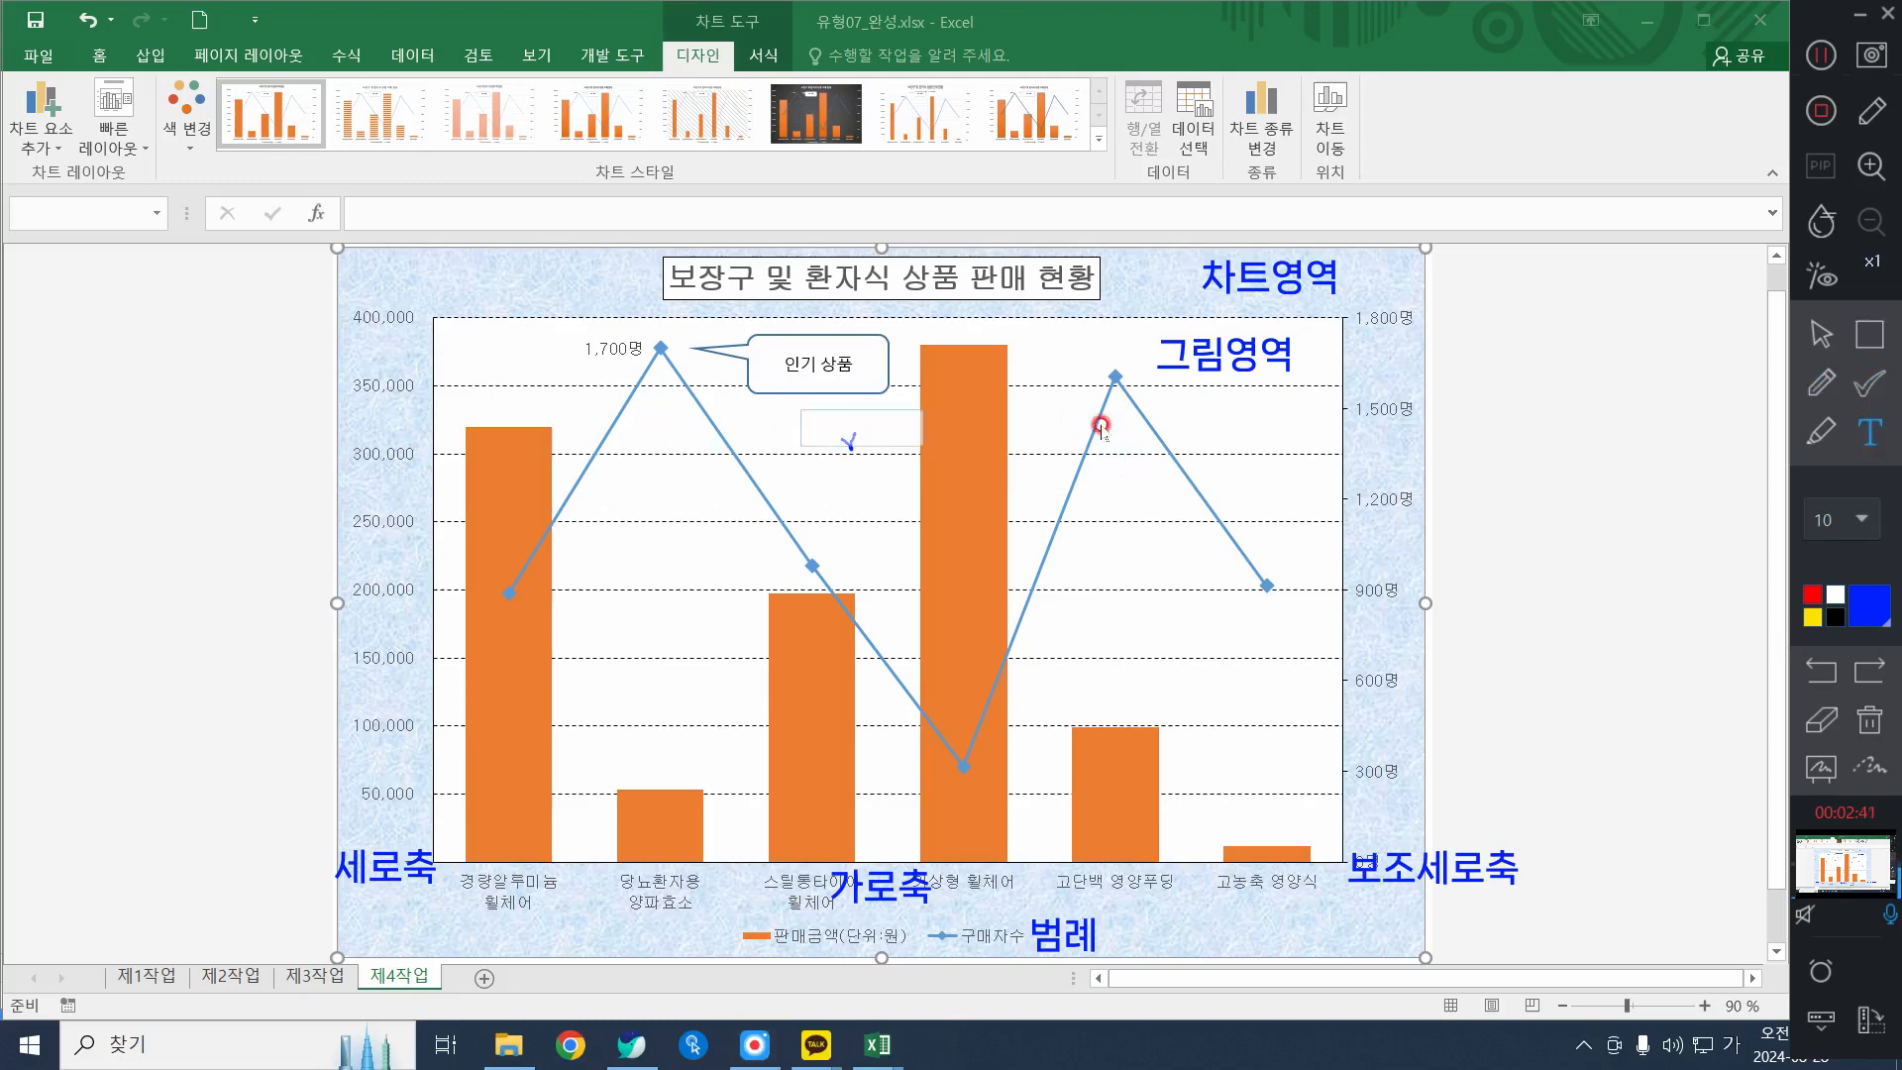
{"action": "type", "text": "눈금ㅅ"}
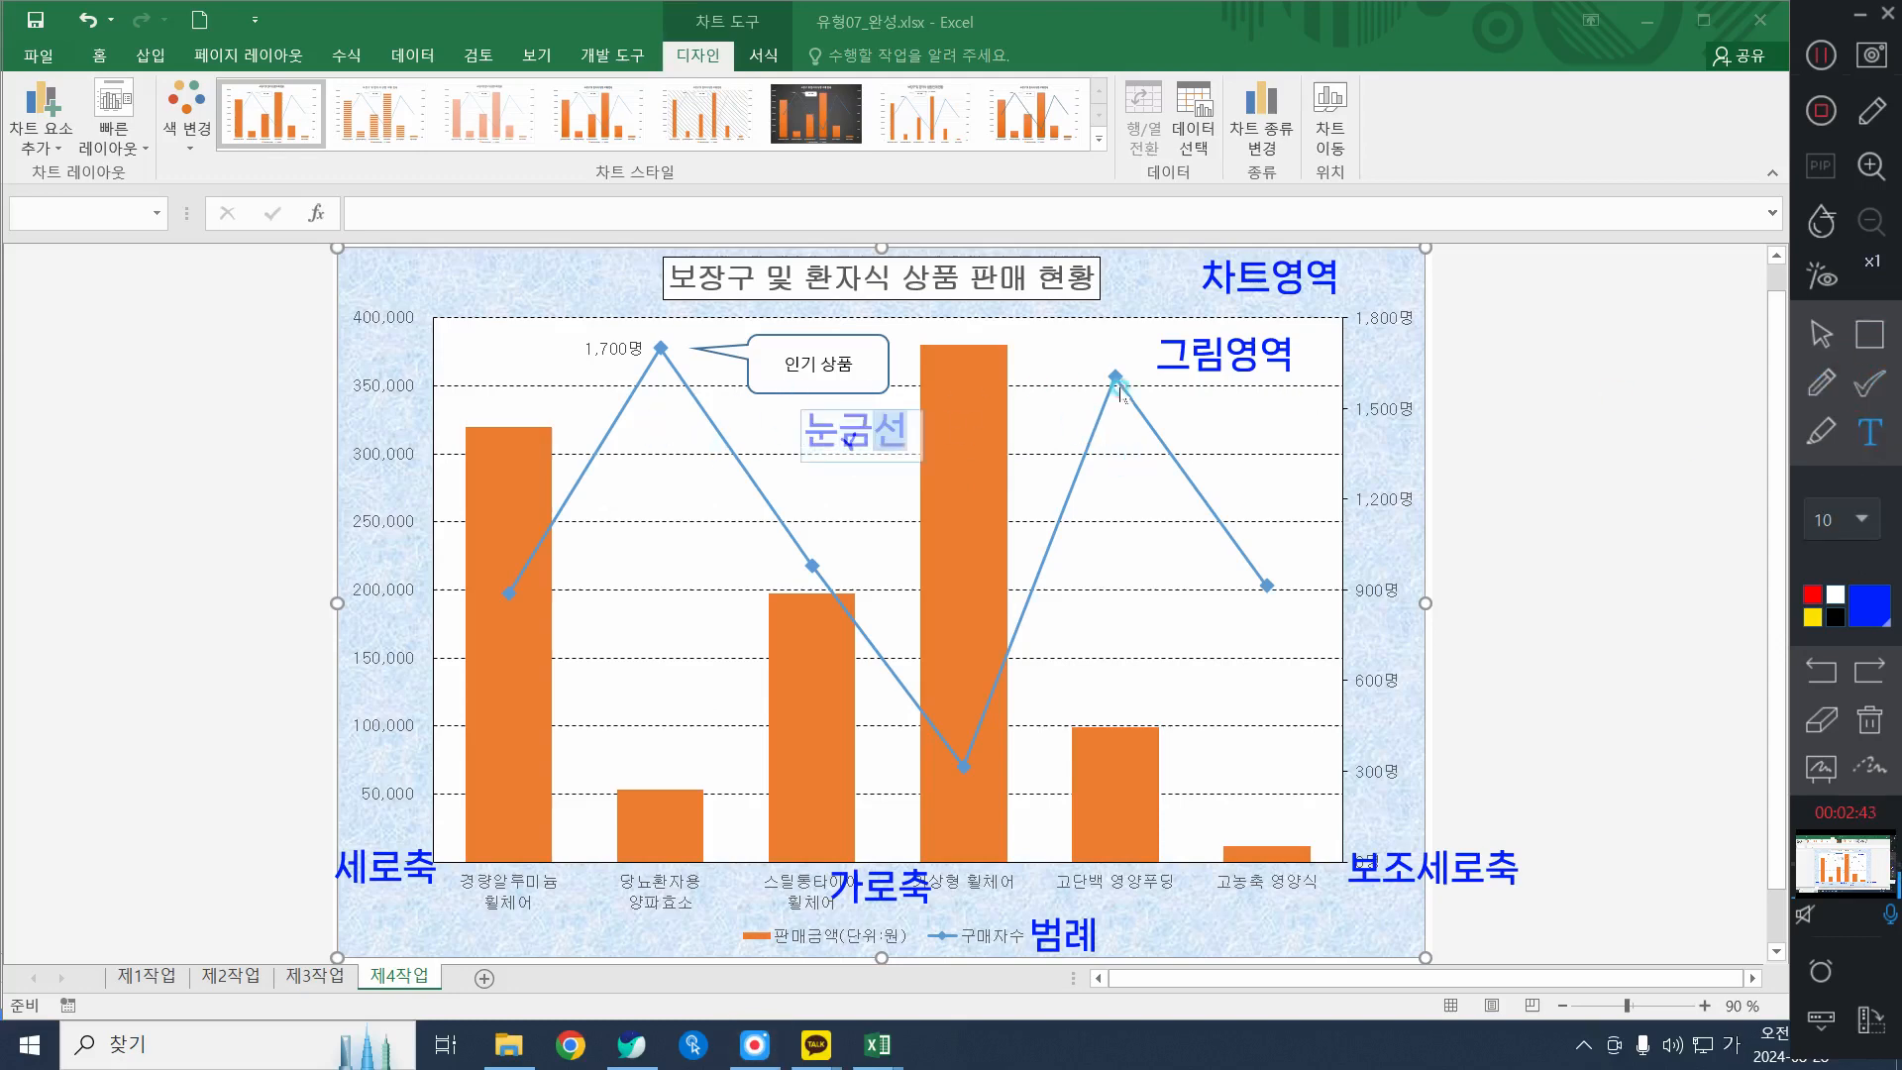
{"action": "left_click", "coordinate": [1318, 416]}
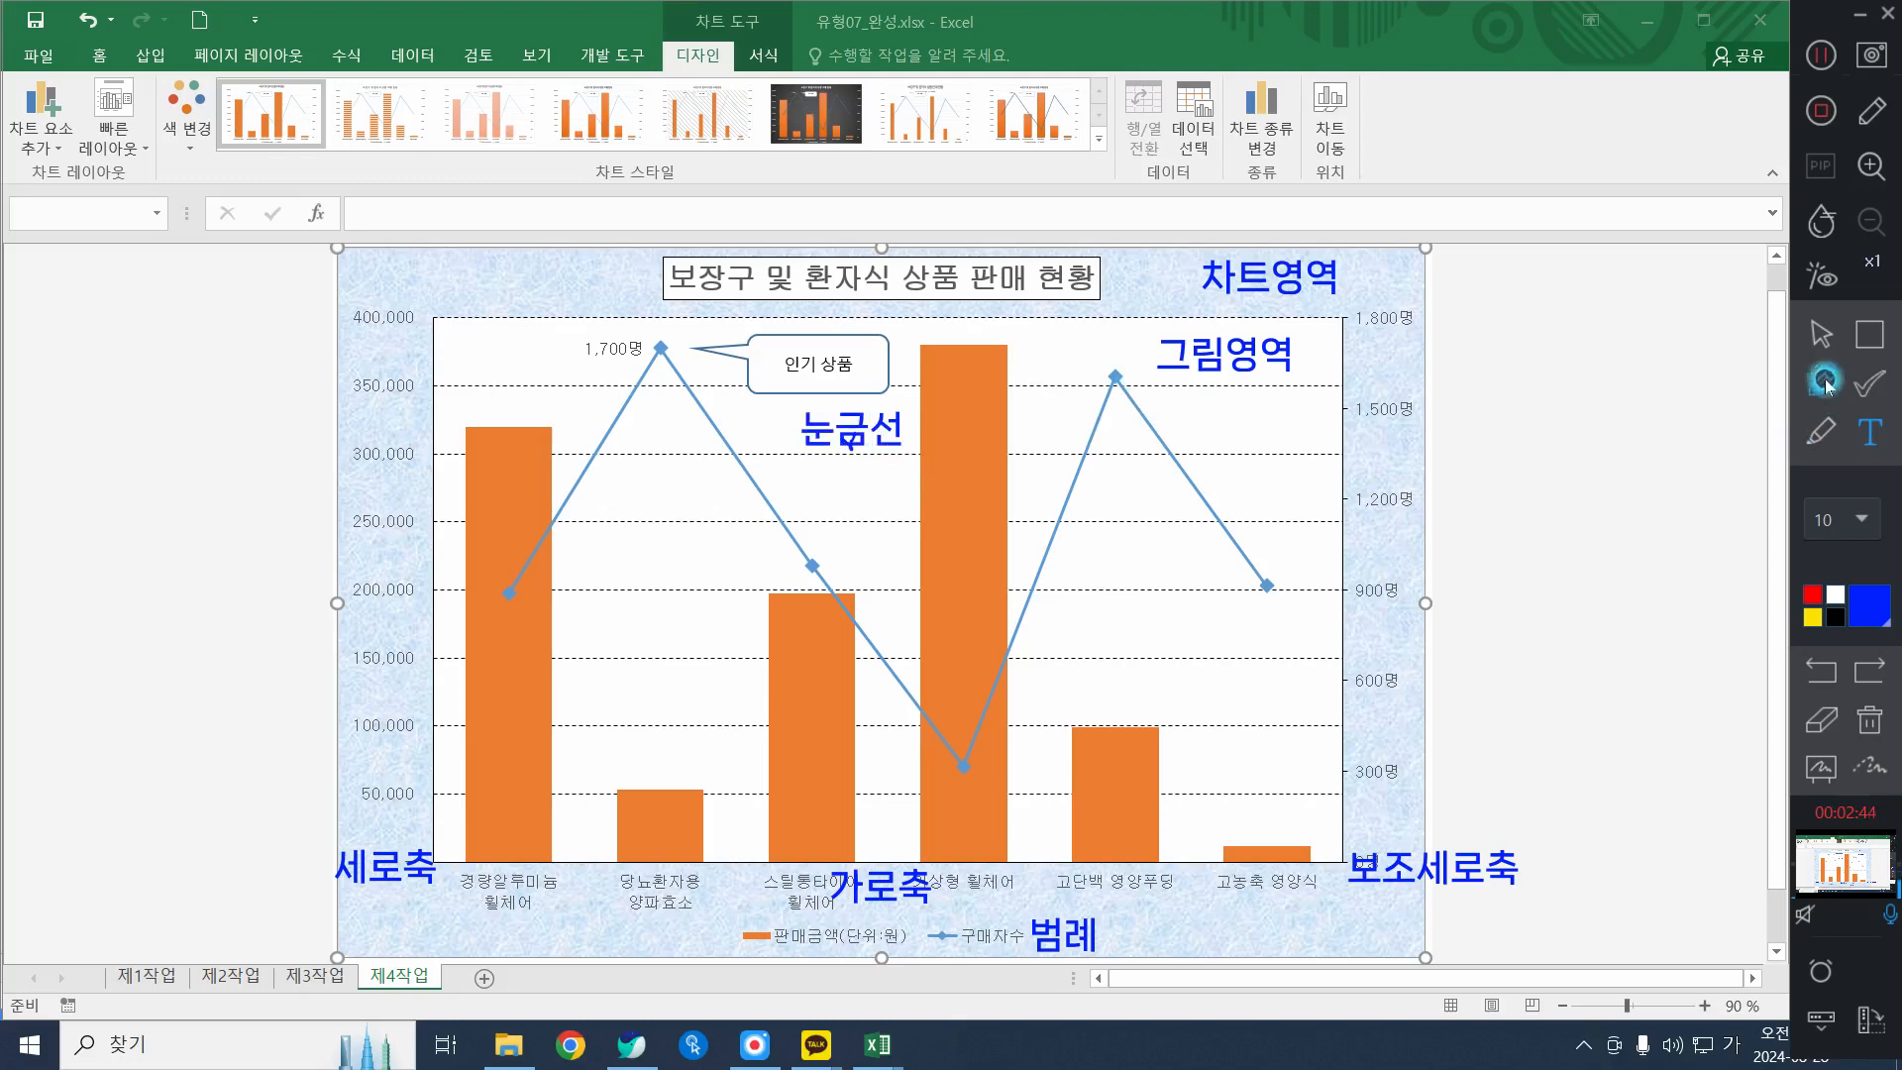
Add the text annotation "차트제목" over the middle of the chart title
{"action": "left_click", "coordinate": [818, 285]}
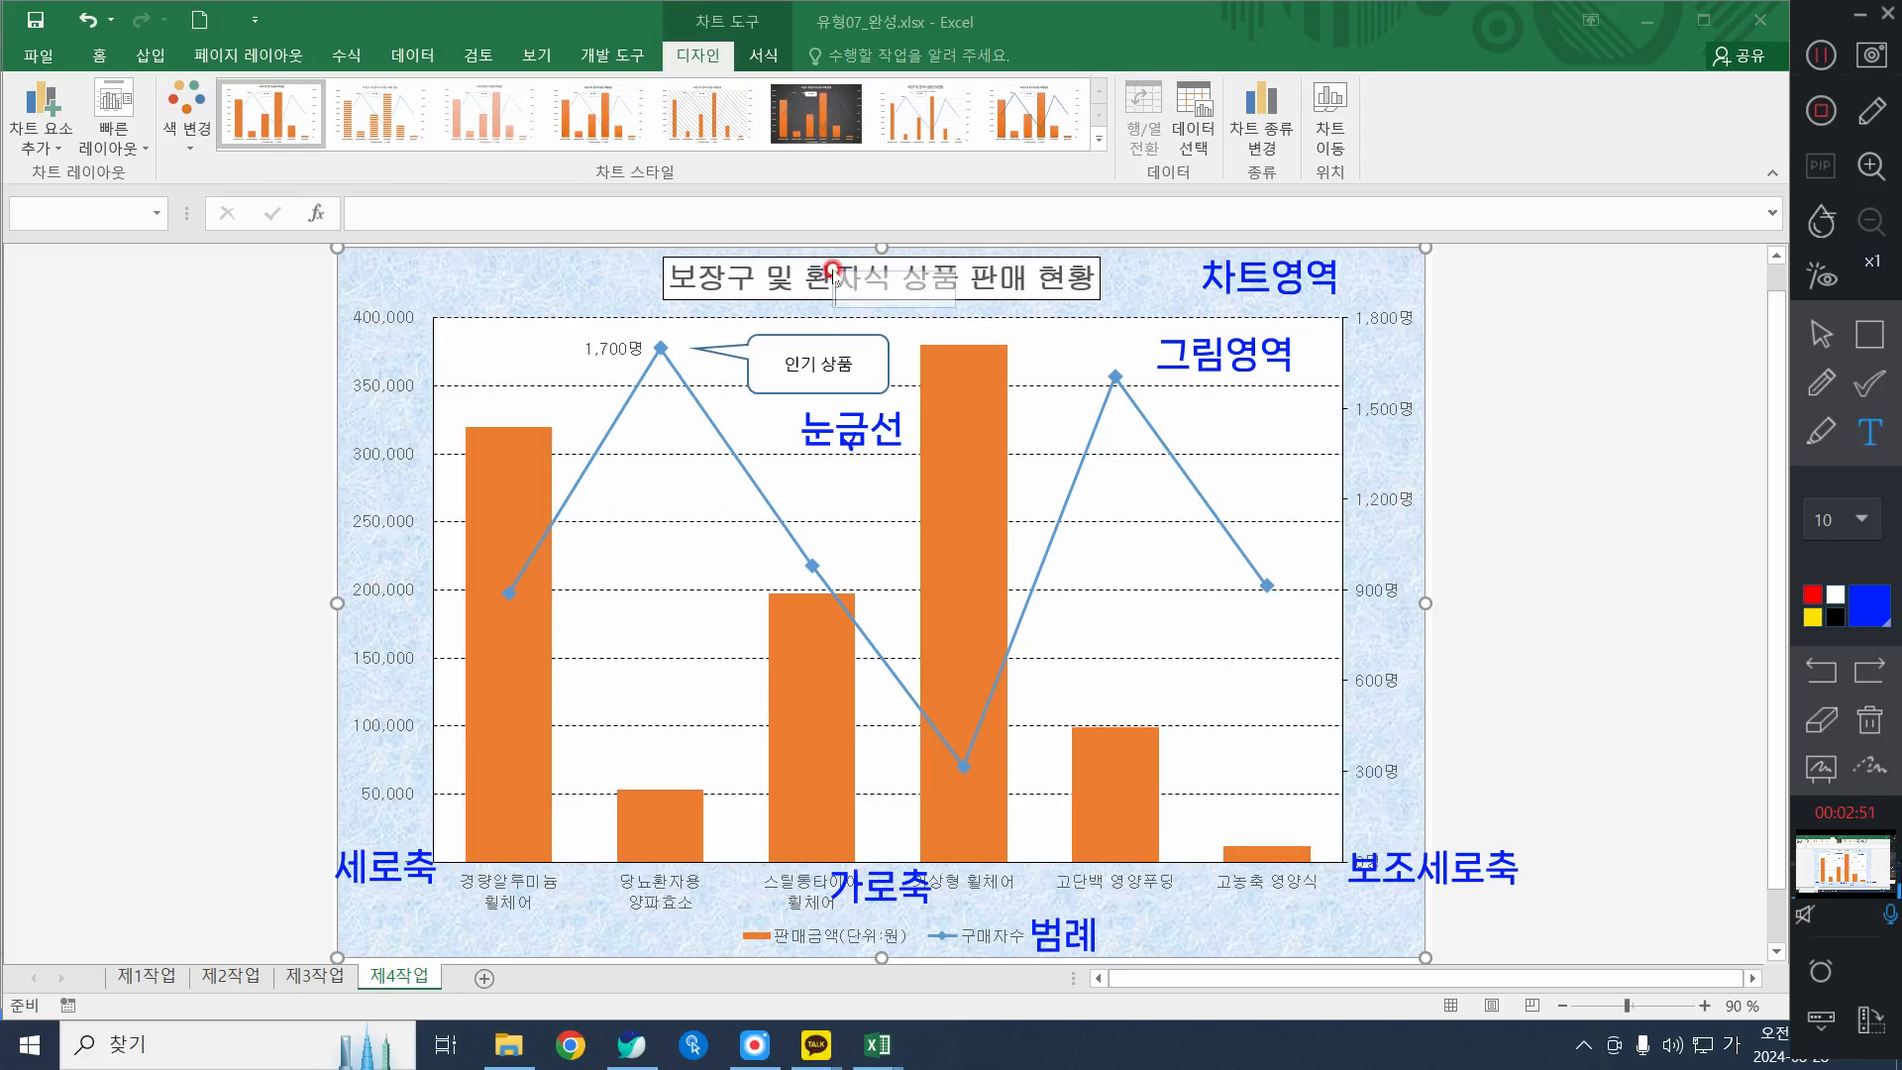
{"action": "type", "text": "차트제목"}
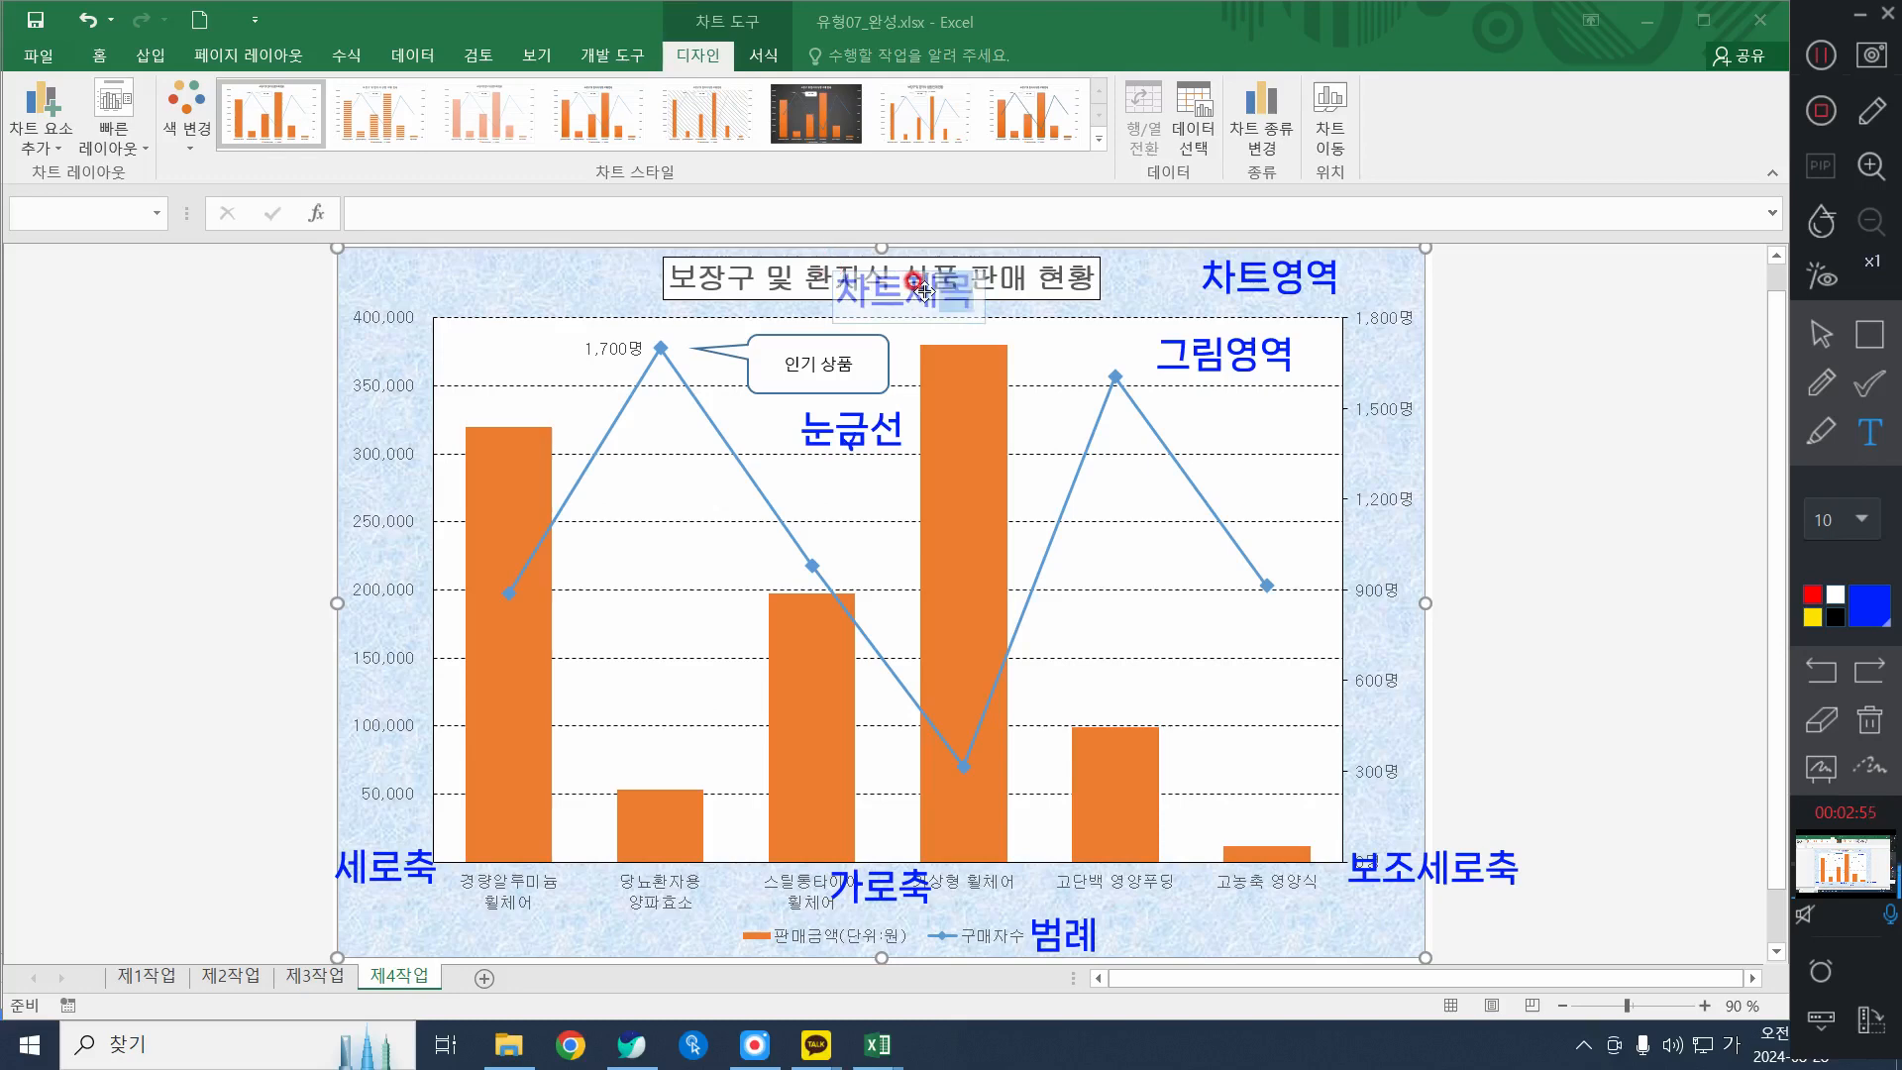
{"action": "left_click_drag", "start_coordinate": [900, 294], "coordinate": [893, 280]}
{"action": "left_click", "coordinate": [1009, 295]}
{"action": "left_click", "coordinate": [605, 595]}
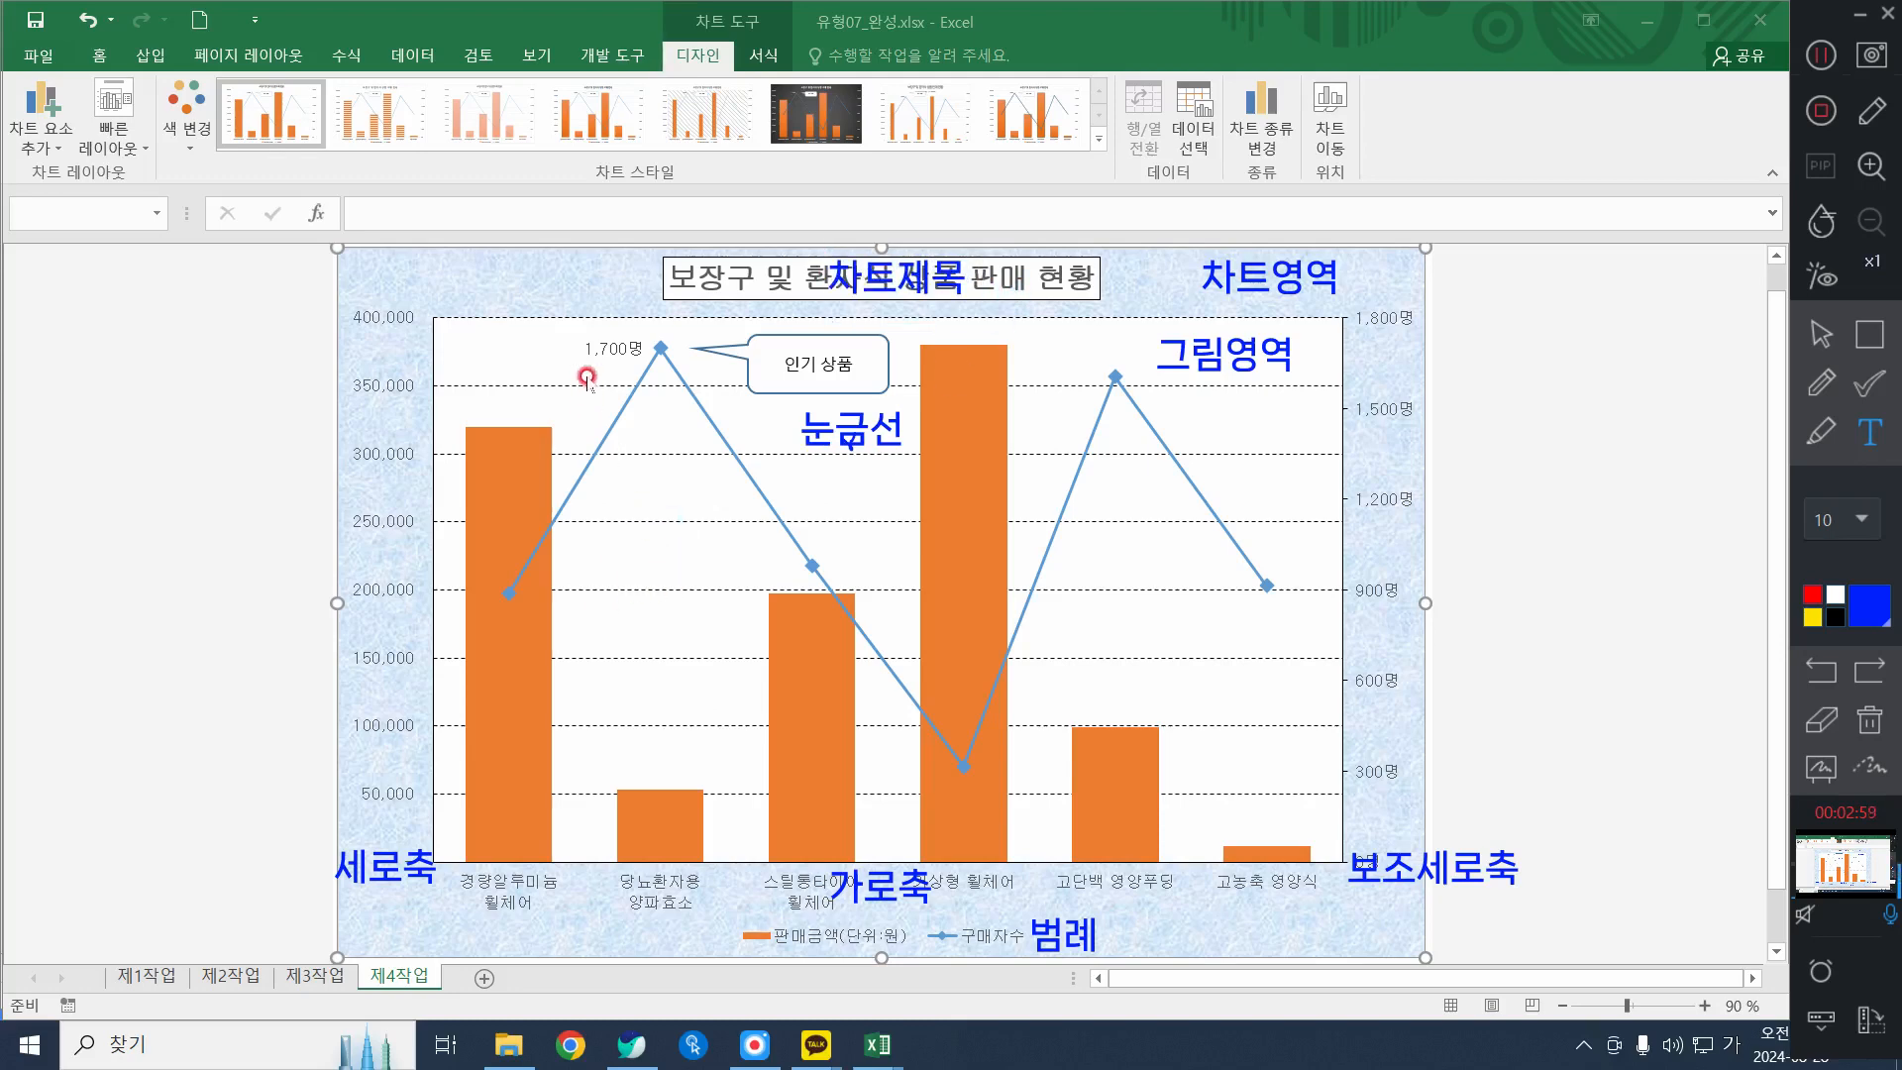
Add the text annotation "데이터레이블" above the plot area, near the 1,700명 data label
{"action": "left_click", "coordinate": [545, 335]}
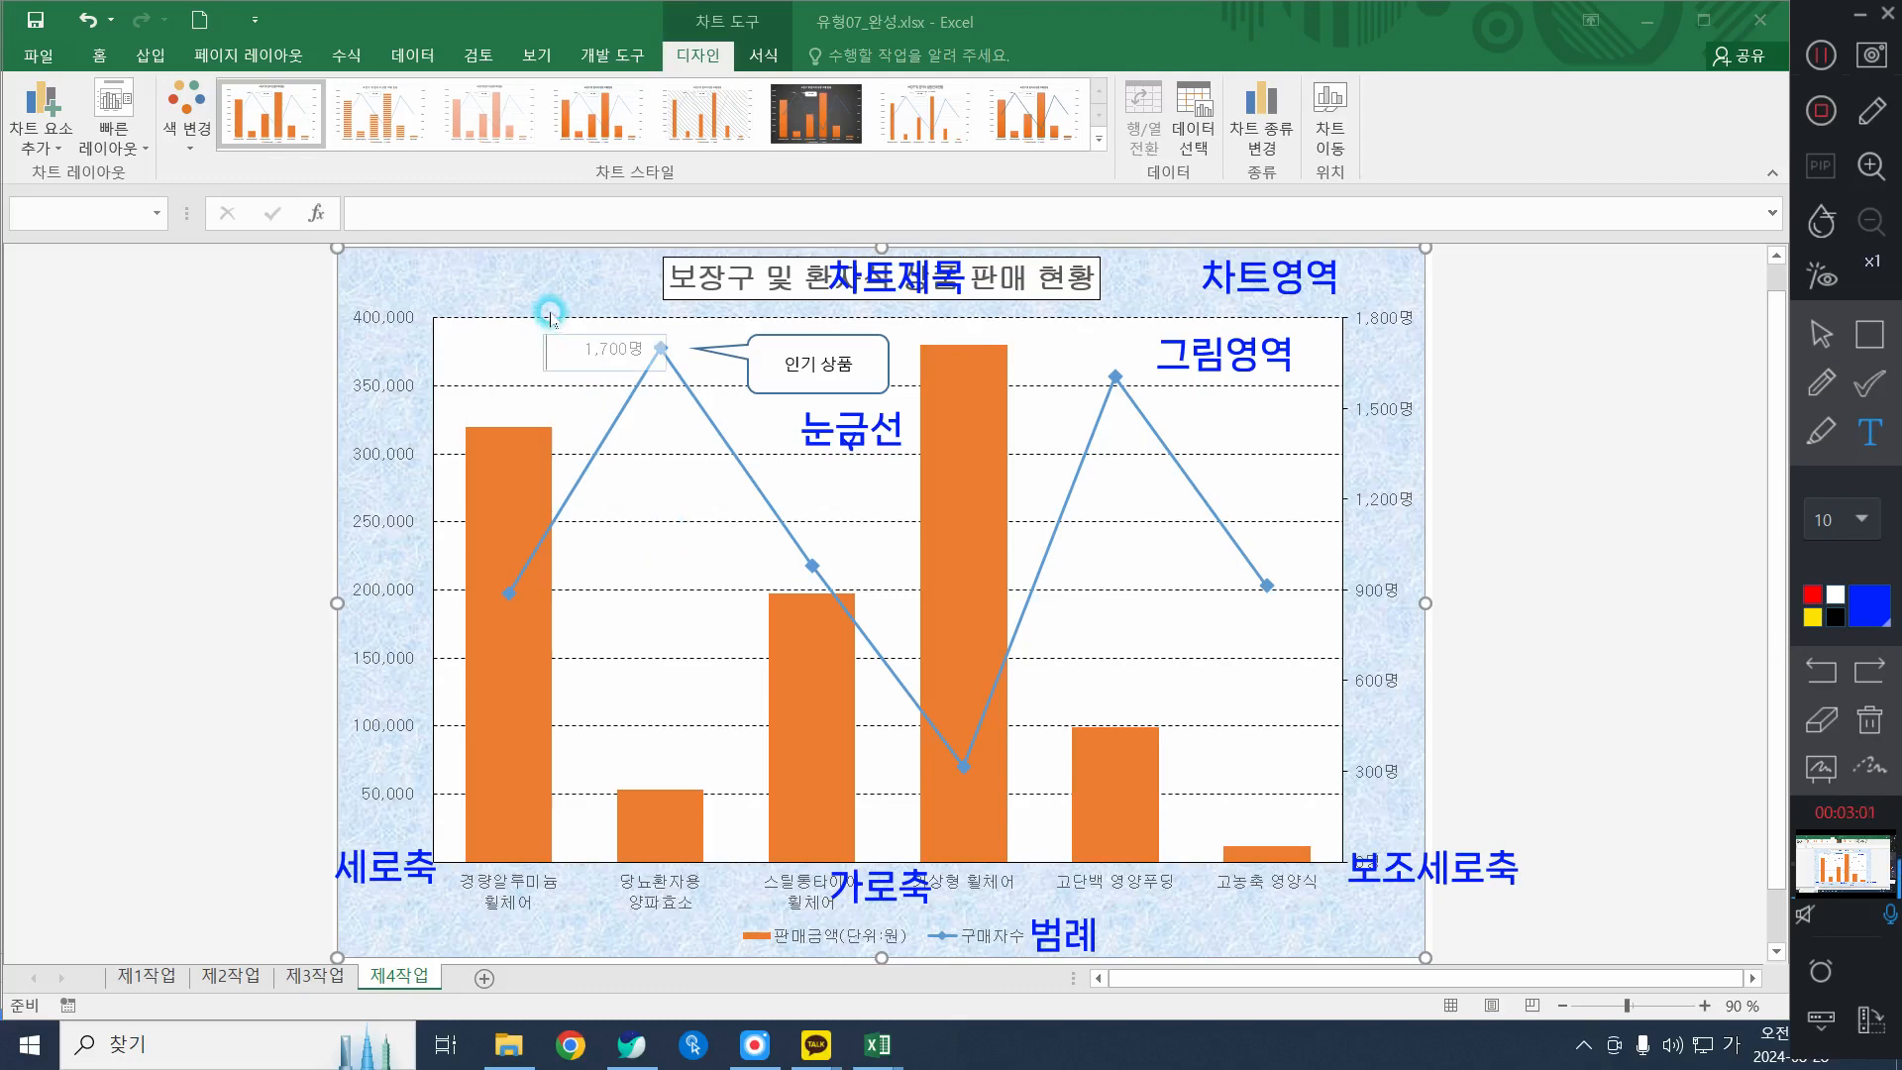
{"action": "left_click", "coordinate": [551, 315]}
{"action": "type", "text": "데이블"}
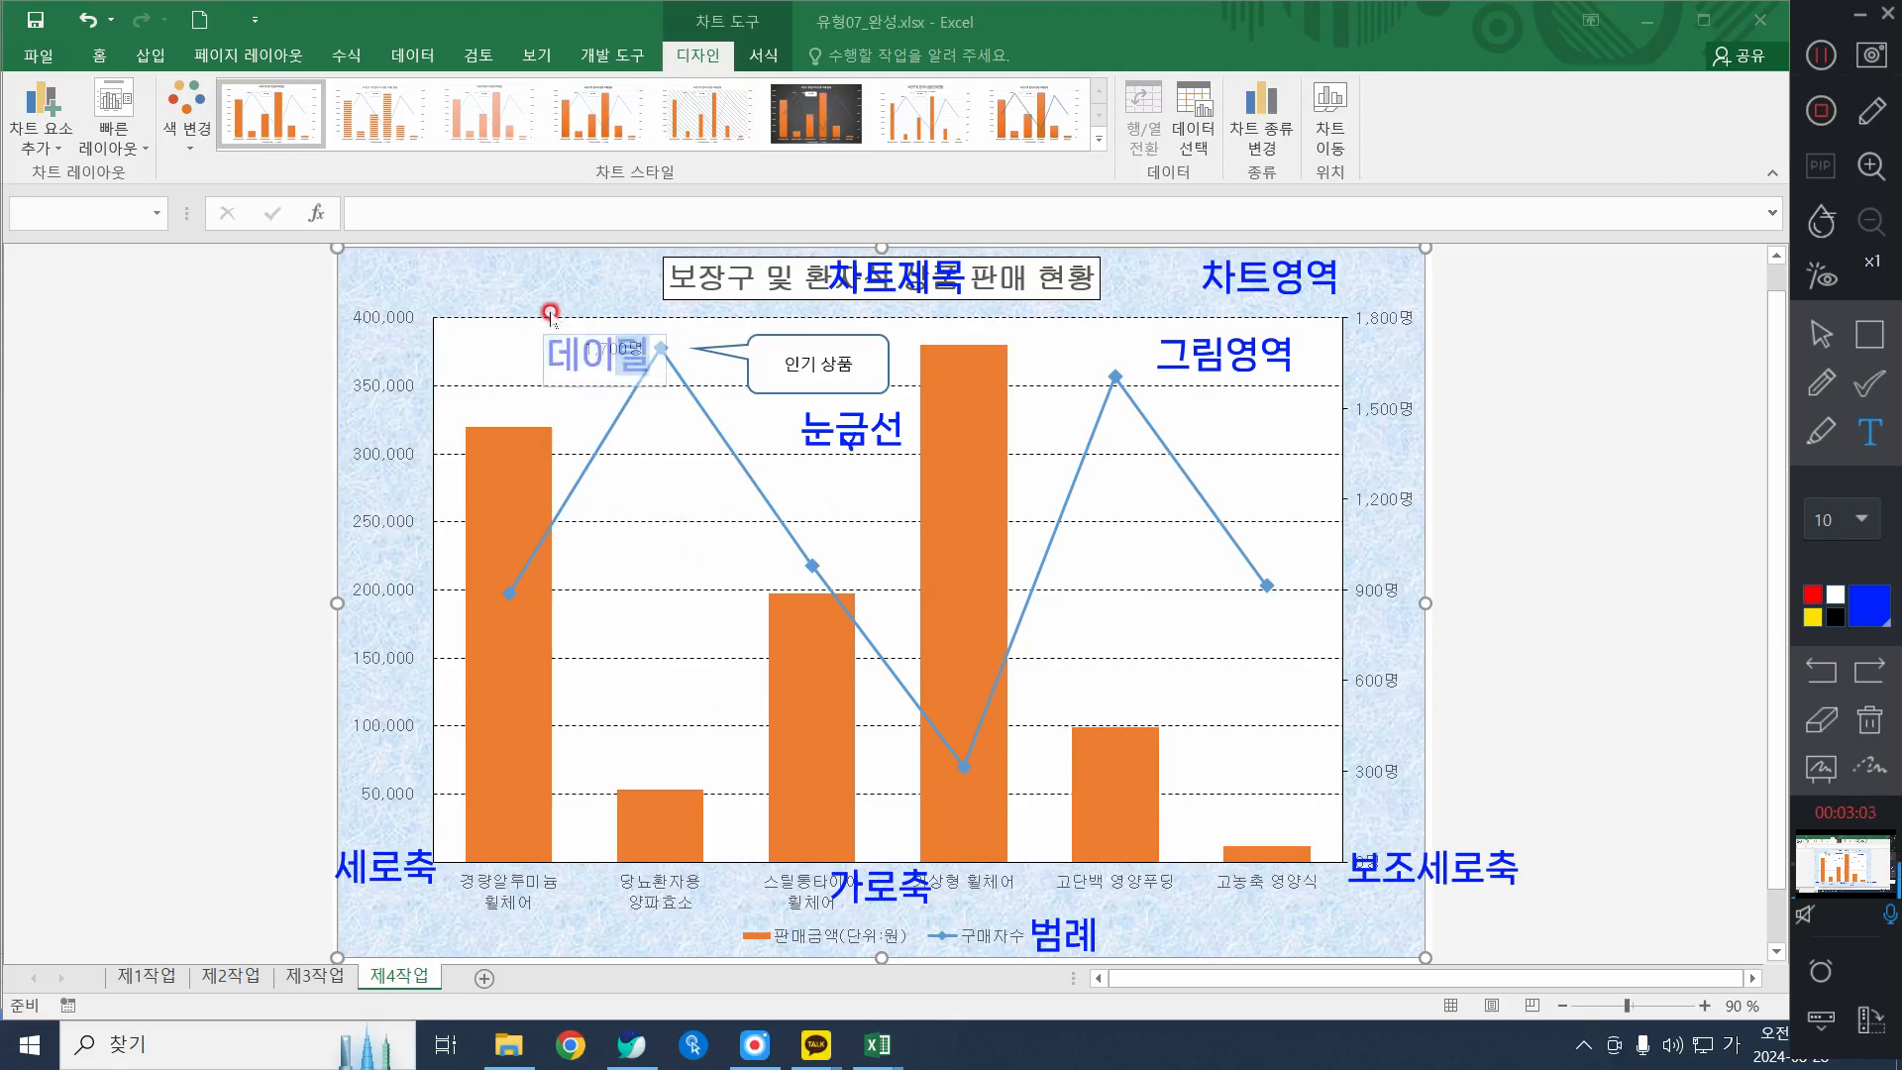
{"action": "type", "text": "레이블"}
{"action": "left_click_drag", "start_coordinate": [634, 330], "coordinate": [493, 242]}
Draw an arrow of thickness 5 from the "데이터레이블" annotation to the 1,700명 data label
{"action": "left_click", "coordinate": [1870, 334]}
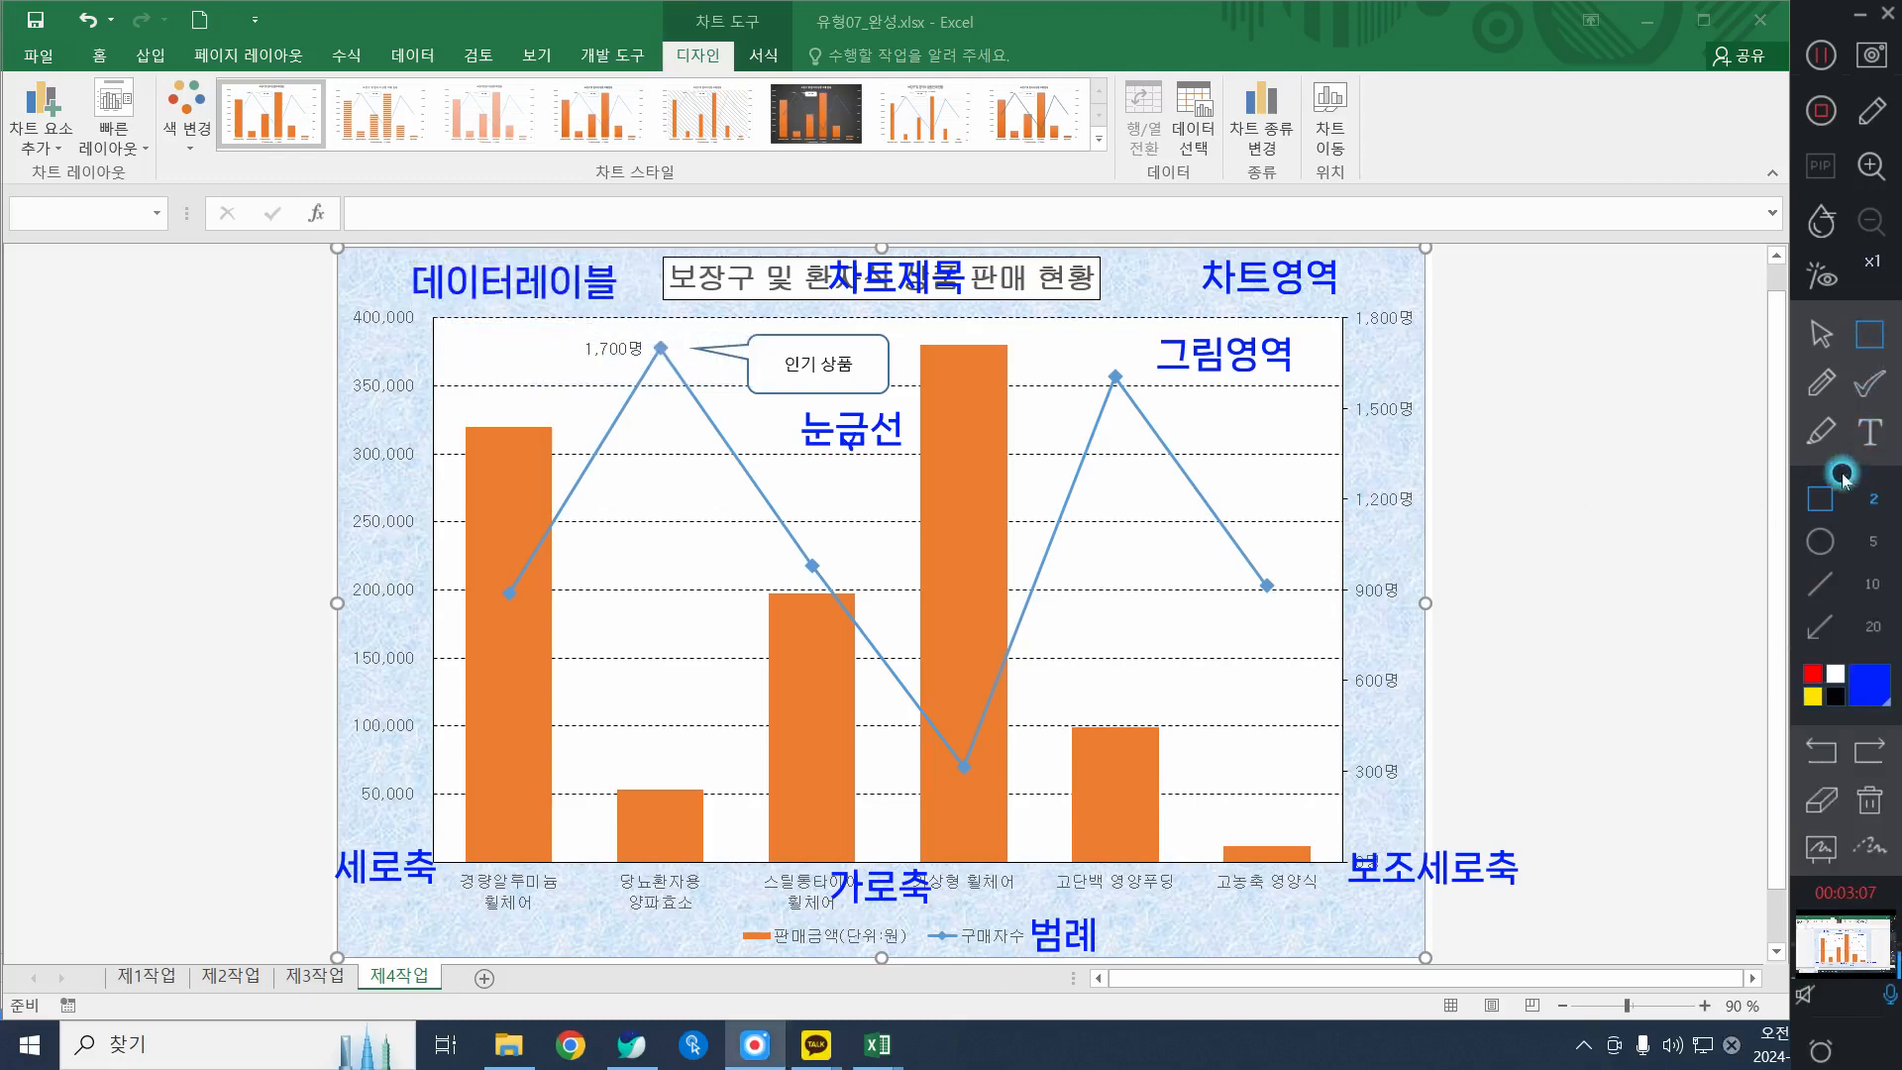
{"action": "left_click", "coordinate": [1820, 626]}
{"action": "left_click_drag", "start_coordinate": [573, 300], "coordinate": [598, 334]}
{"action": "left_click_drag", "start_coordinate": [575, 308], "coordinate": [607, 346]}
{"action": "left_click", "coordinate": [1858, 554]}
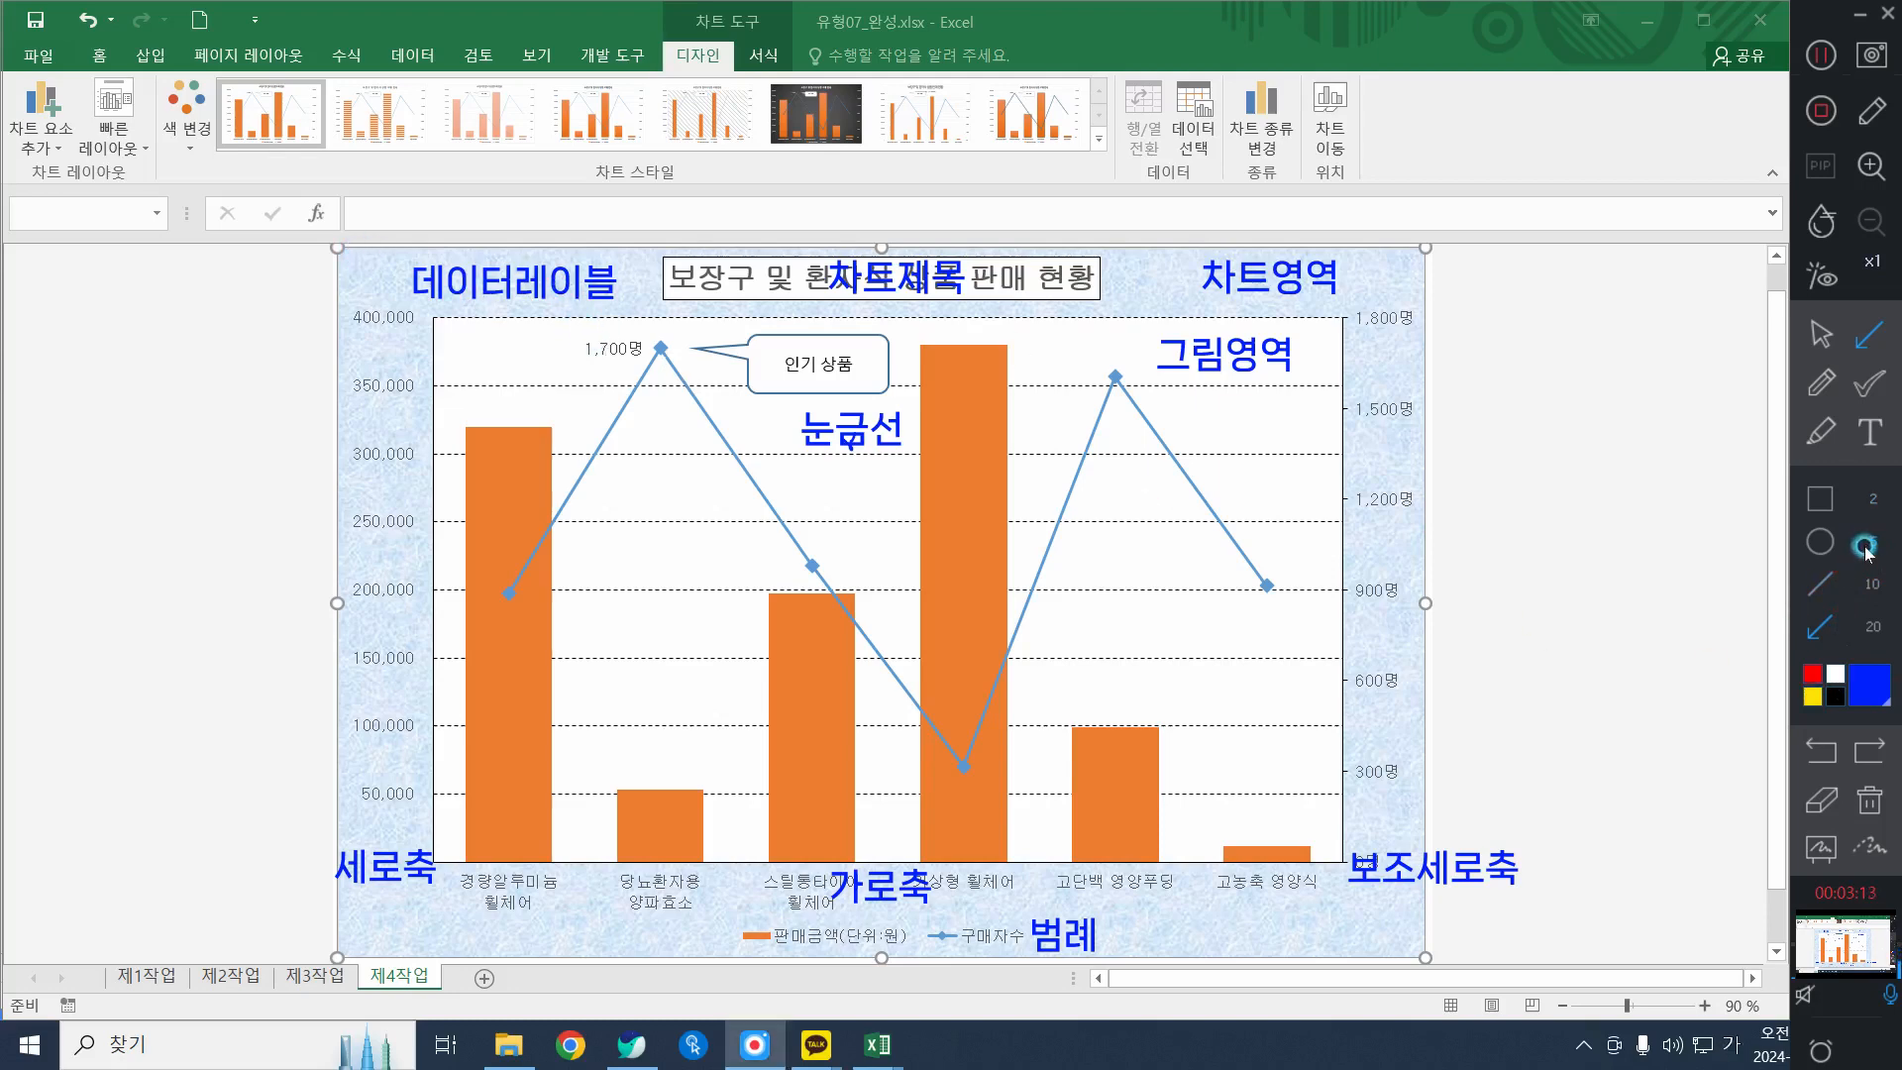
{"action": "left_click_drag", "start_coordinate": [562, 302], "coordinate": [598, 336]}
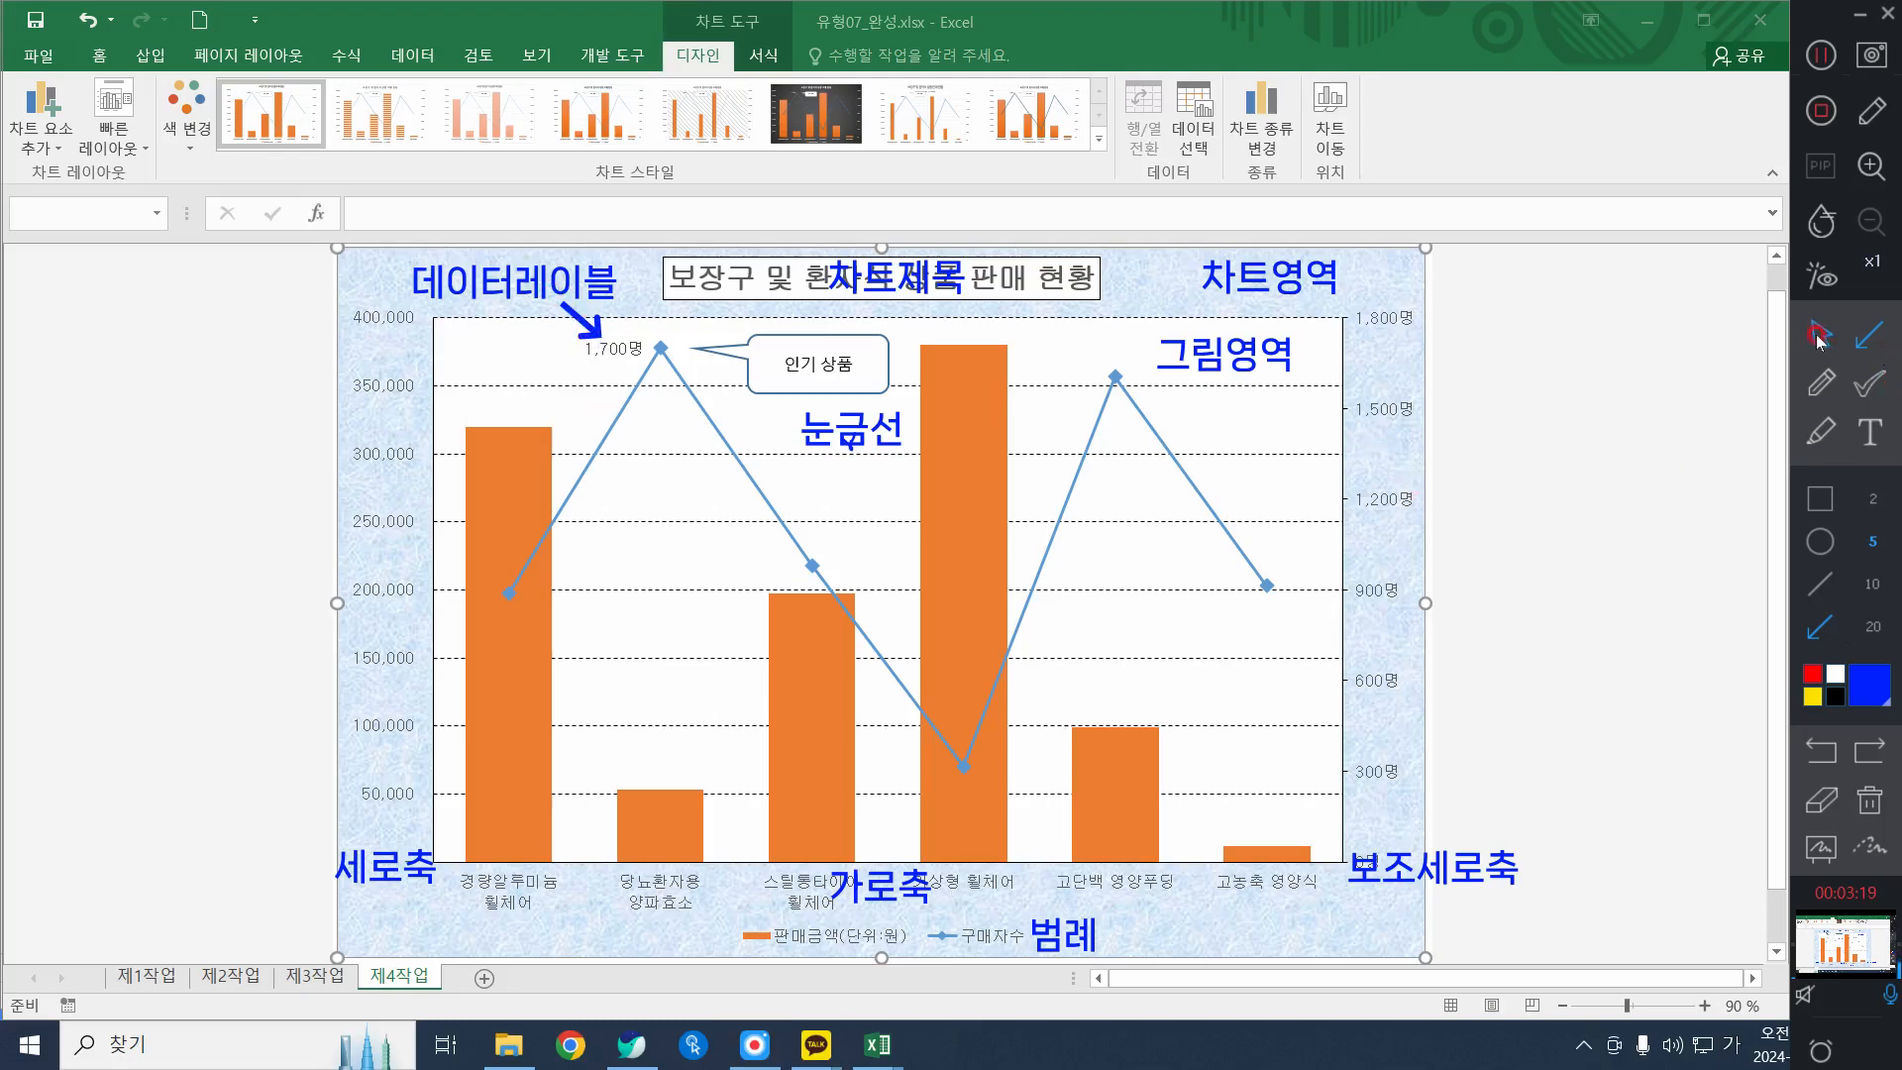
Start a text annotation inside the plot area, near the line's last descending segment
{"action": "left_click", "coordinate": [1820, 383]}
{"action": "left_click", "coordinate": [1823, 337]}
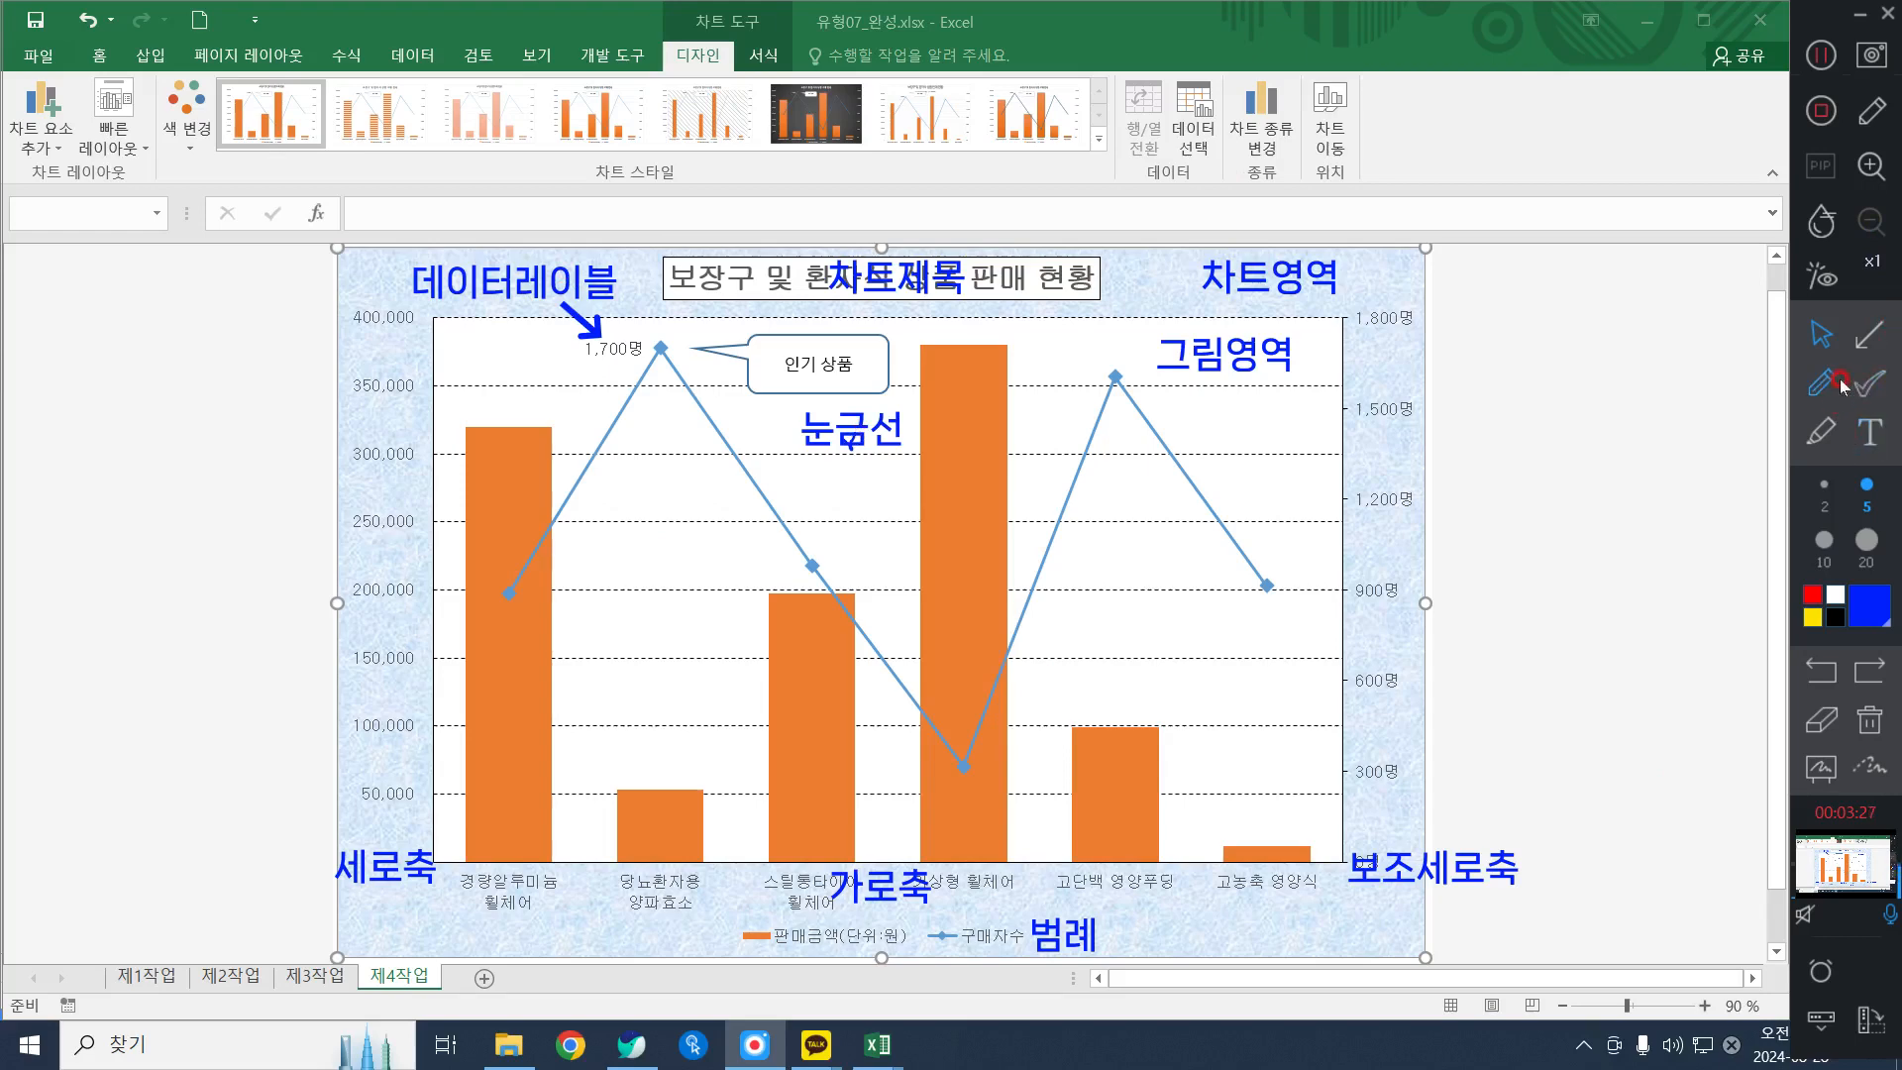
{"action": "left_click", "coordinate": [1869, 432]}
{"action": "left_click", "coordinate": [1088, 487]}
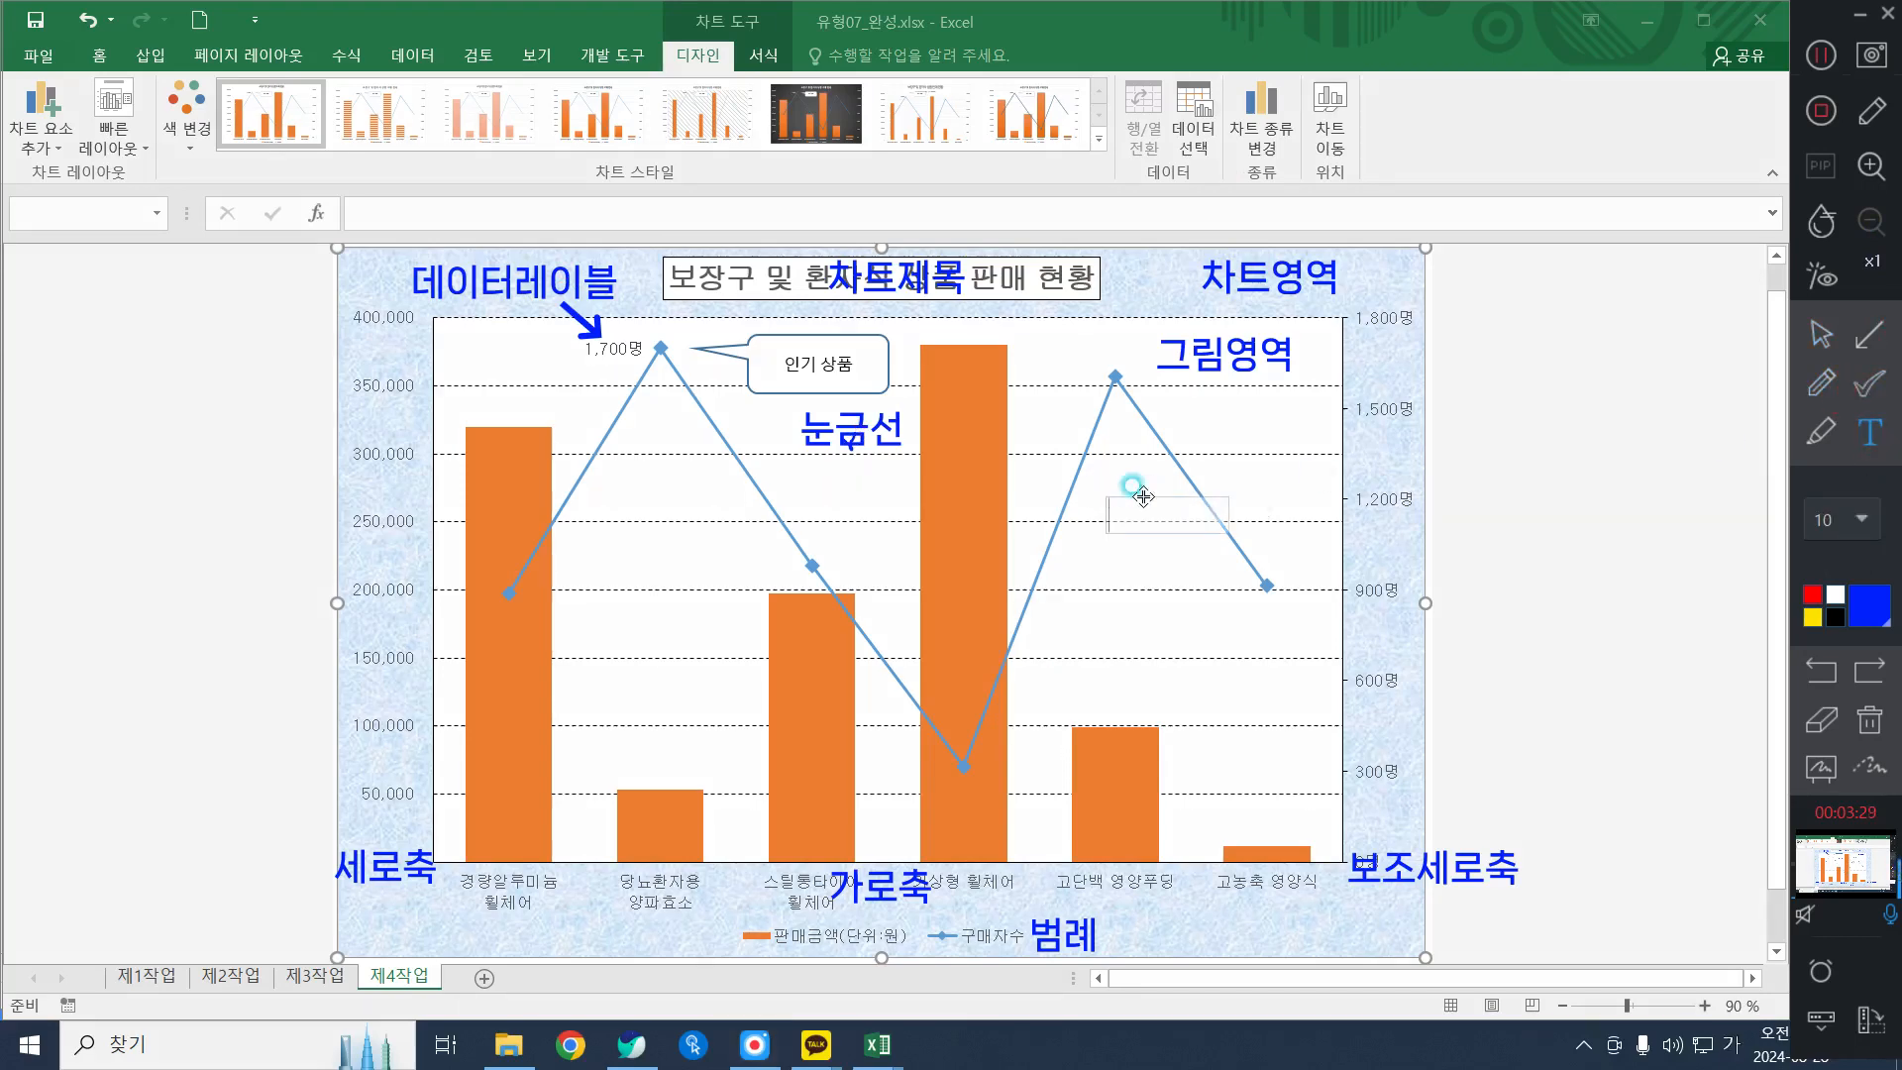
{"action": "type", "text": "개네"}
{"action": "key", "text": "BackSpace"}
{"action": "key", "text": "BackSpace"}
{"action": "key", "text": "BackSpace"}
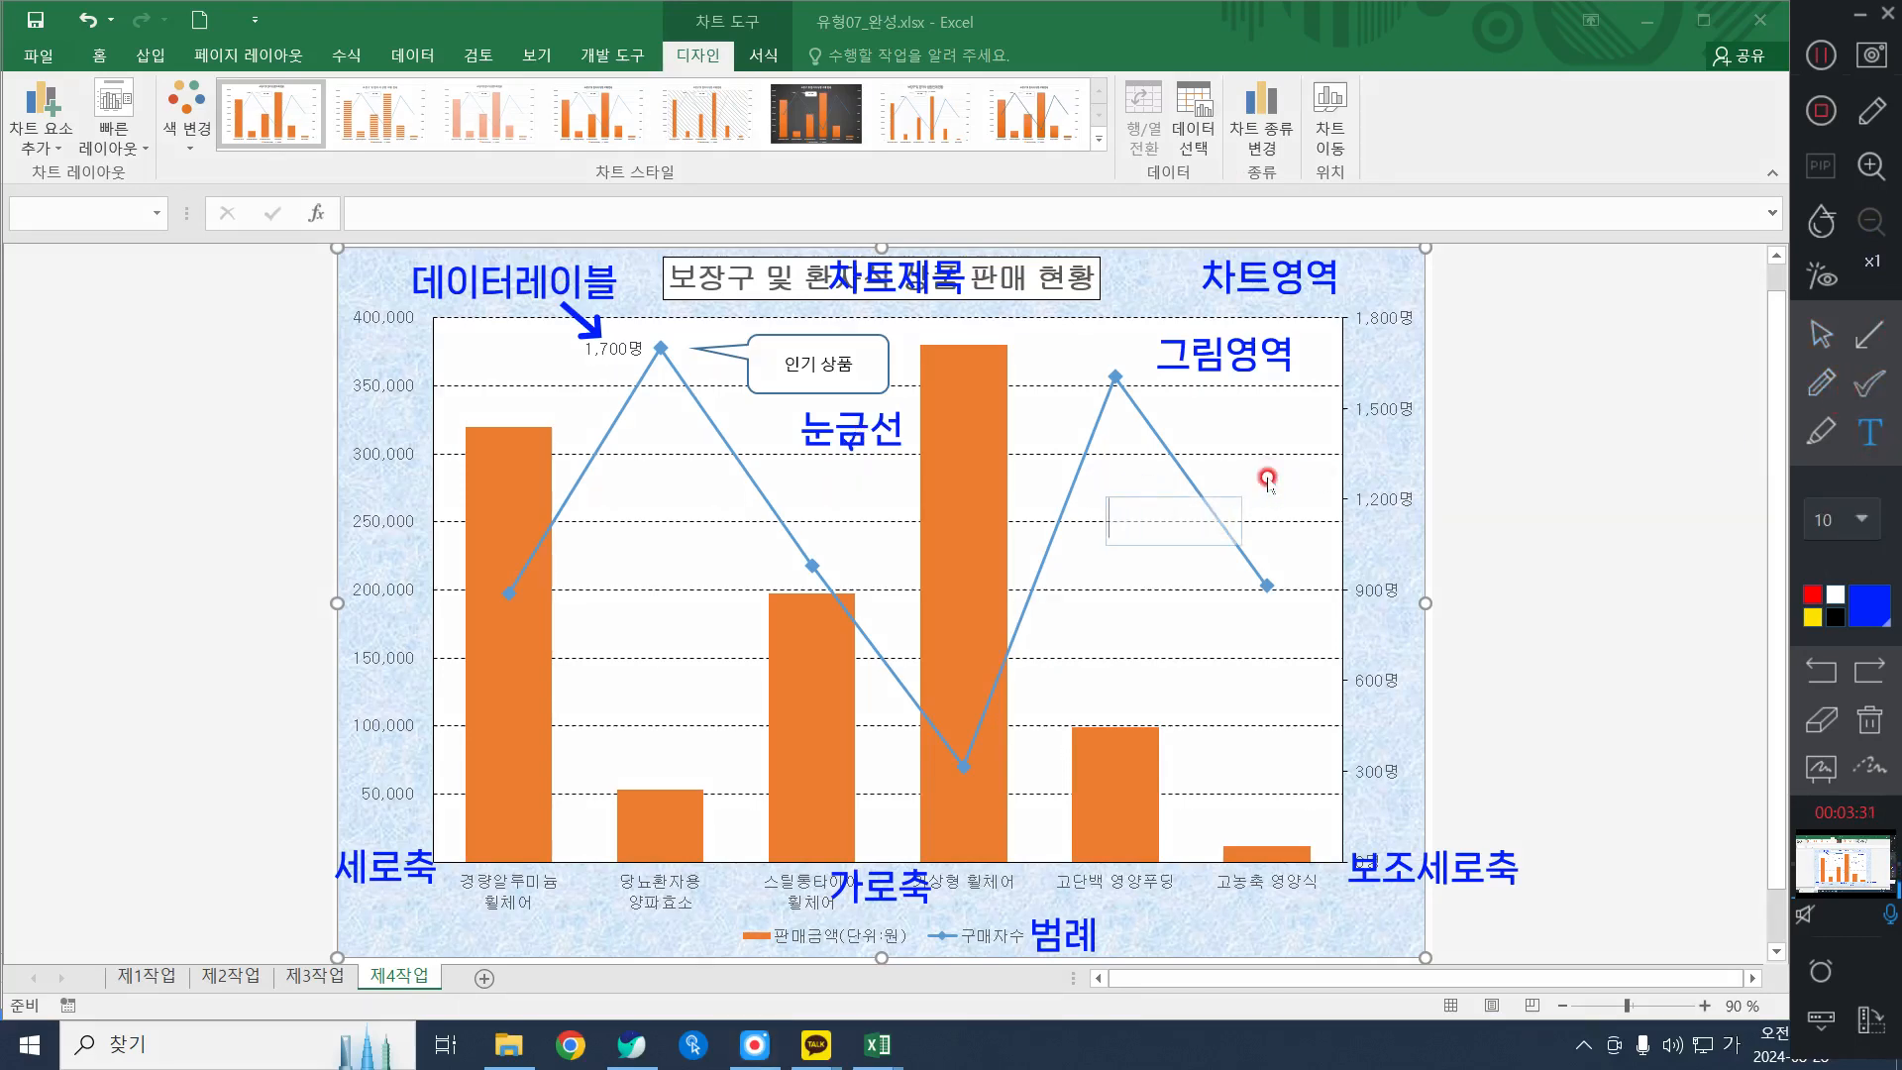
{"action": "type", "text": "ㄱ"}
{"action": "type", "text": "계열"}
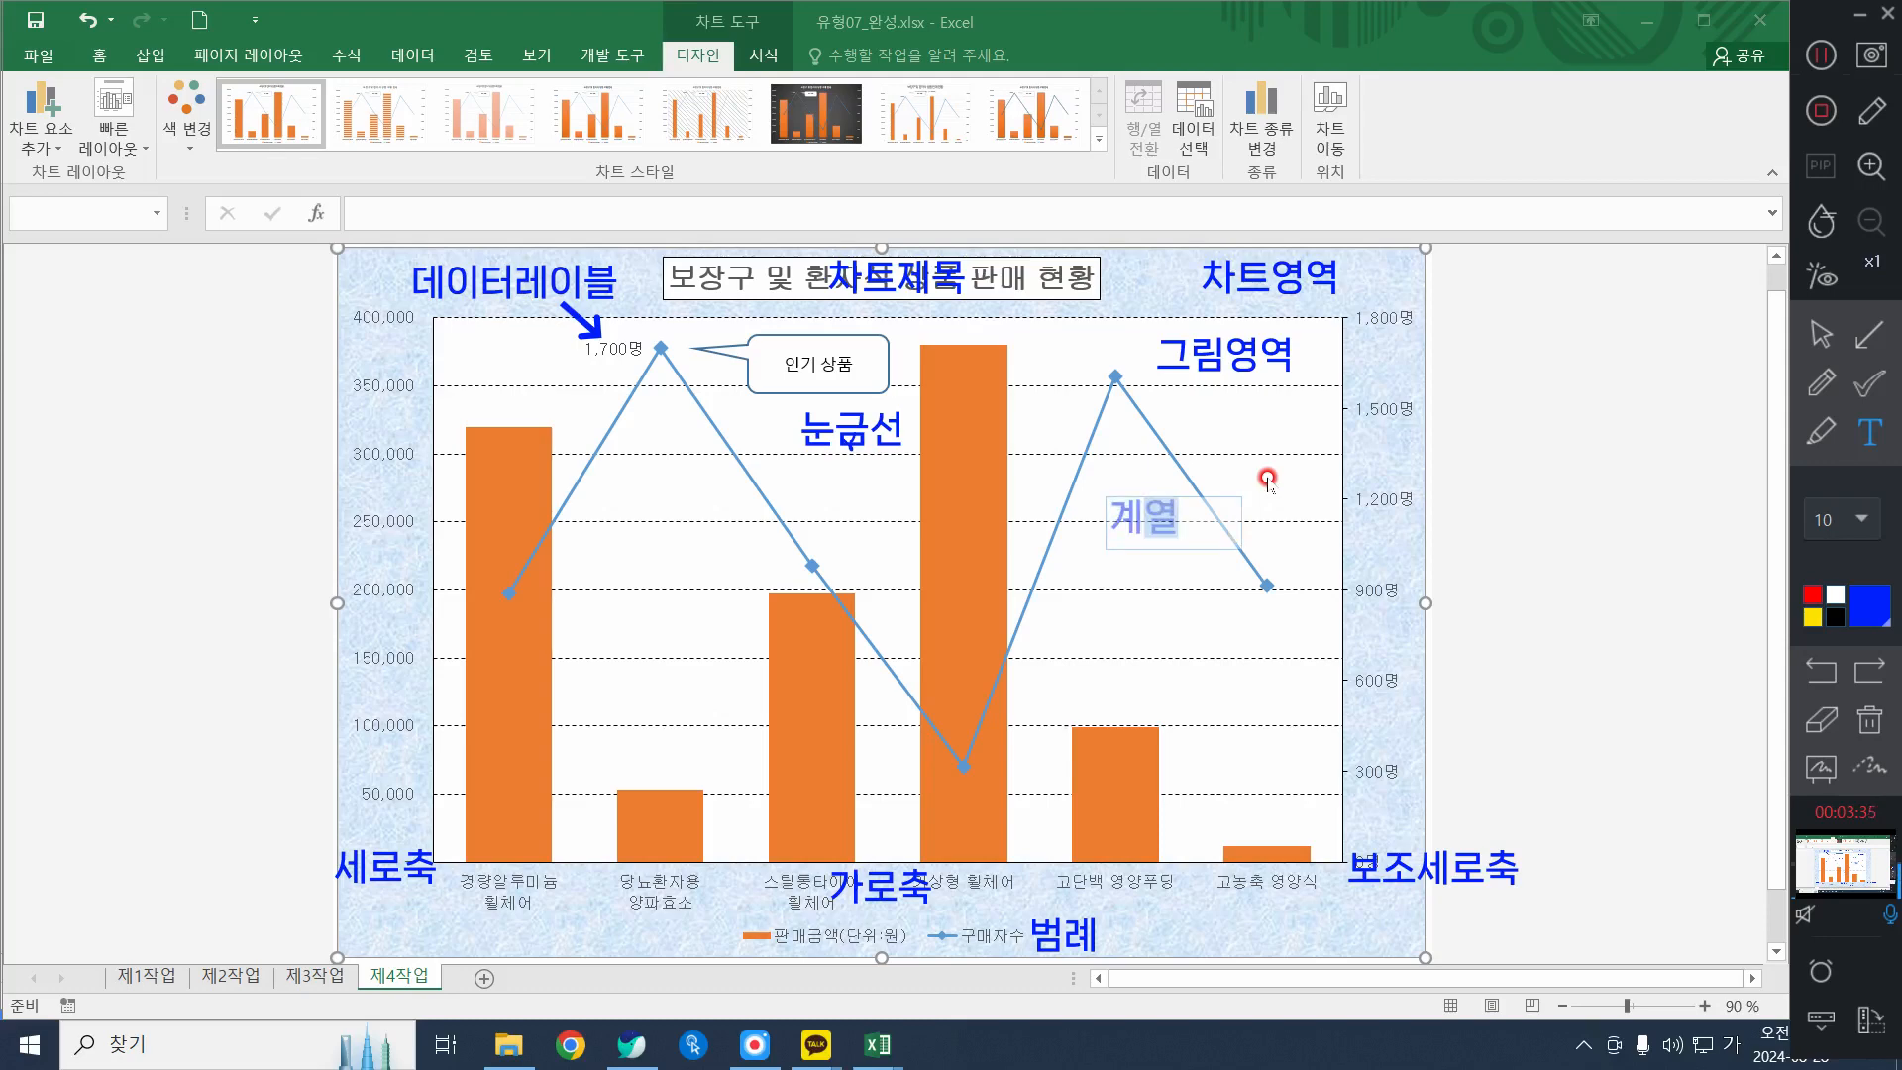
{"action": "key", "text": "BackSpace"}
{"action": "key", "text": "BackSpace"}
{"action": "key", "text": "BackSpace"}
{"action": "key", "text": "BackSpace"}
{"action": "type", "text": "ㅐㄱ"}
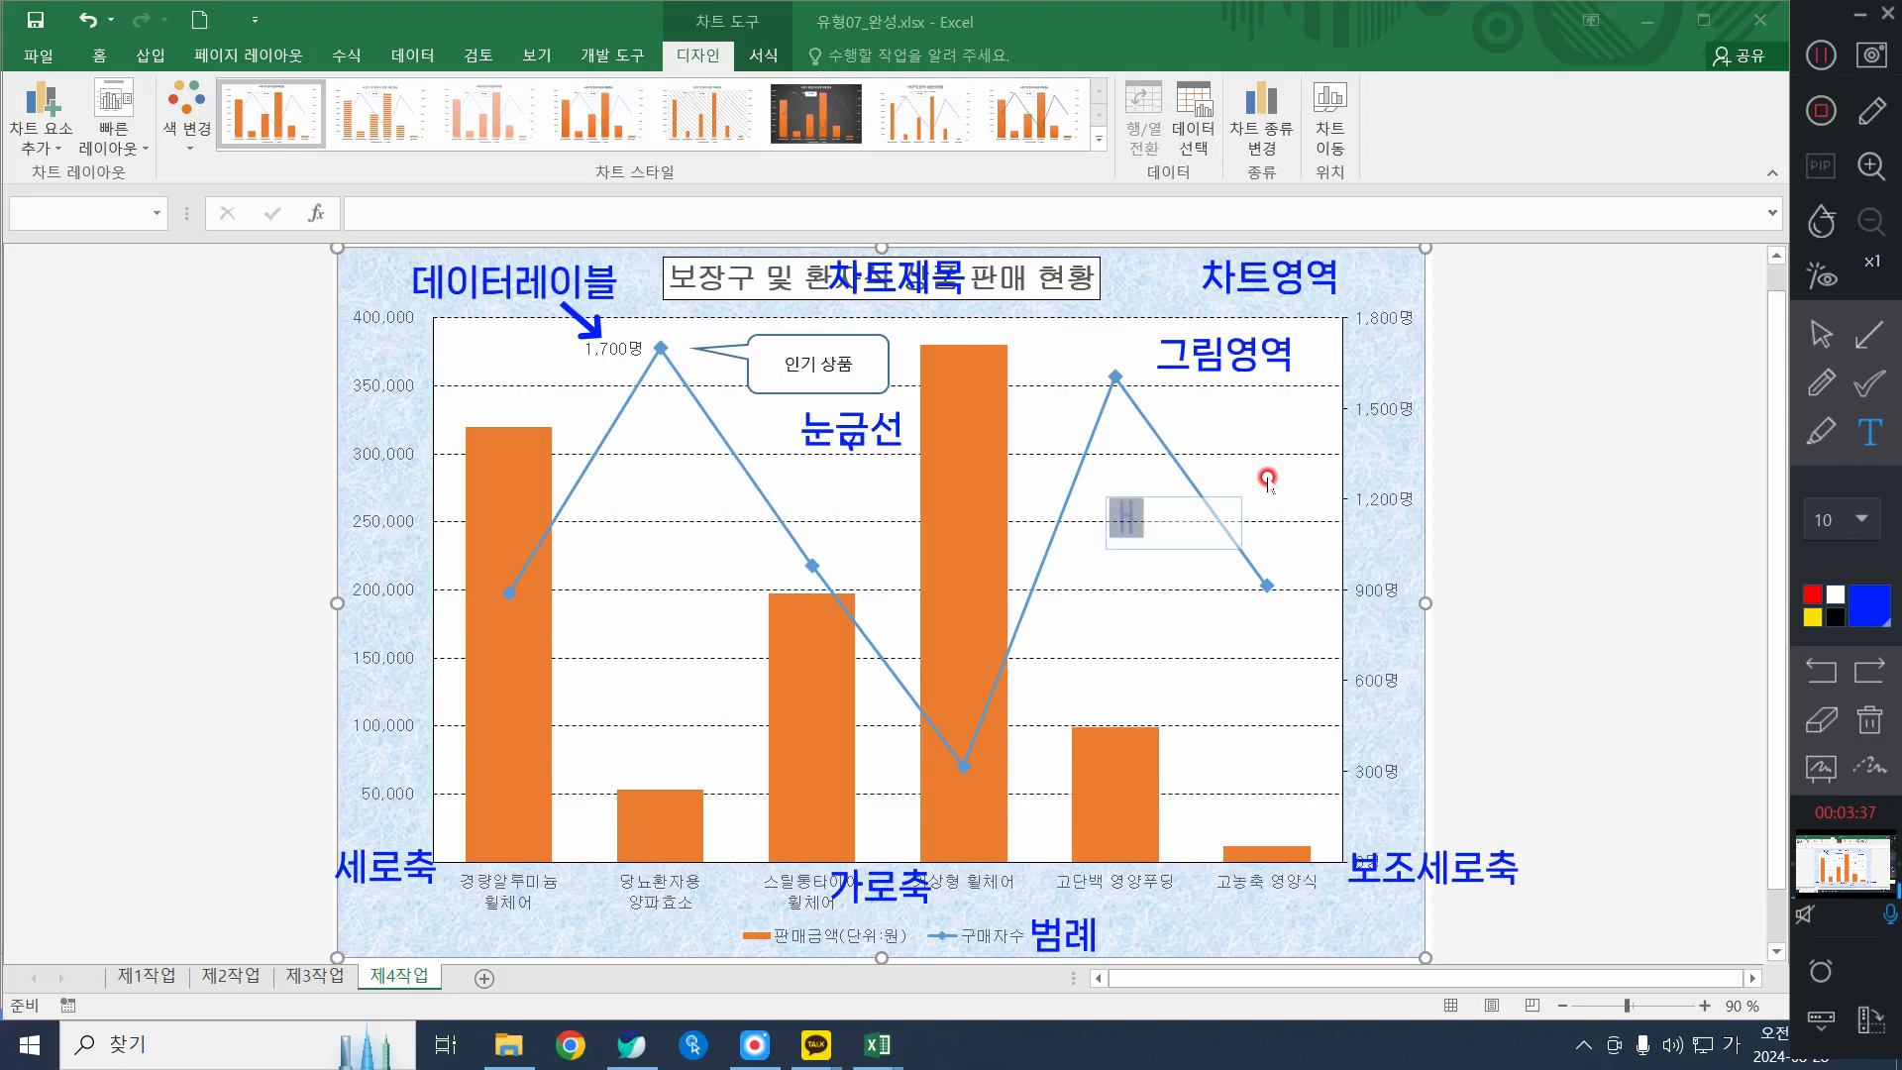
{"action": "key", "text": "BackSpace"}
{"action": "key", "text": "BackSpace"}
Enter "oo계열" as the annotation text and place it just below the line's last marker
{"action": "key", "text": "Hangul"}
{"action": "type", "text": "oo계열"}
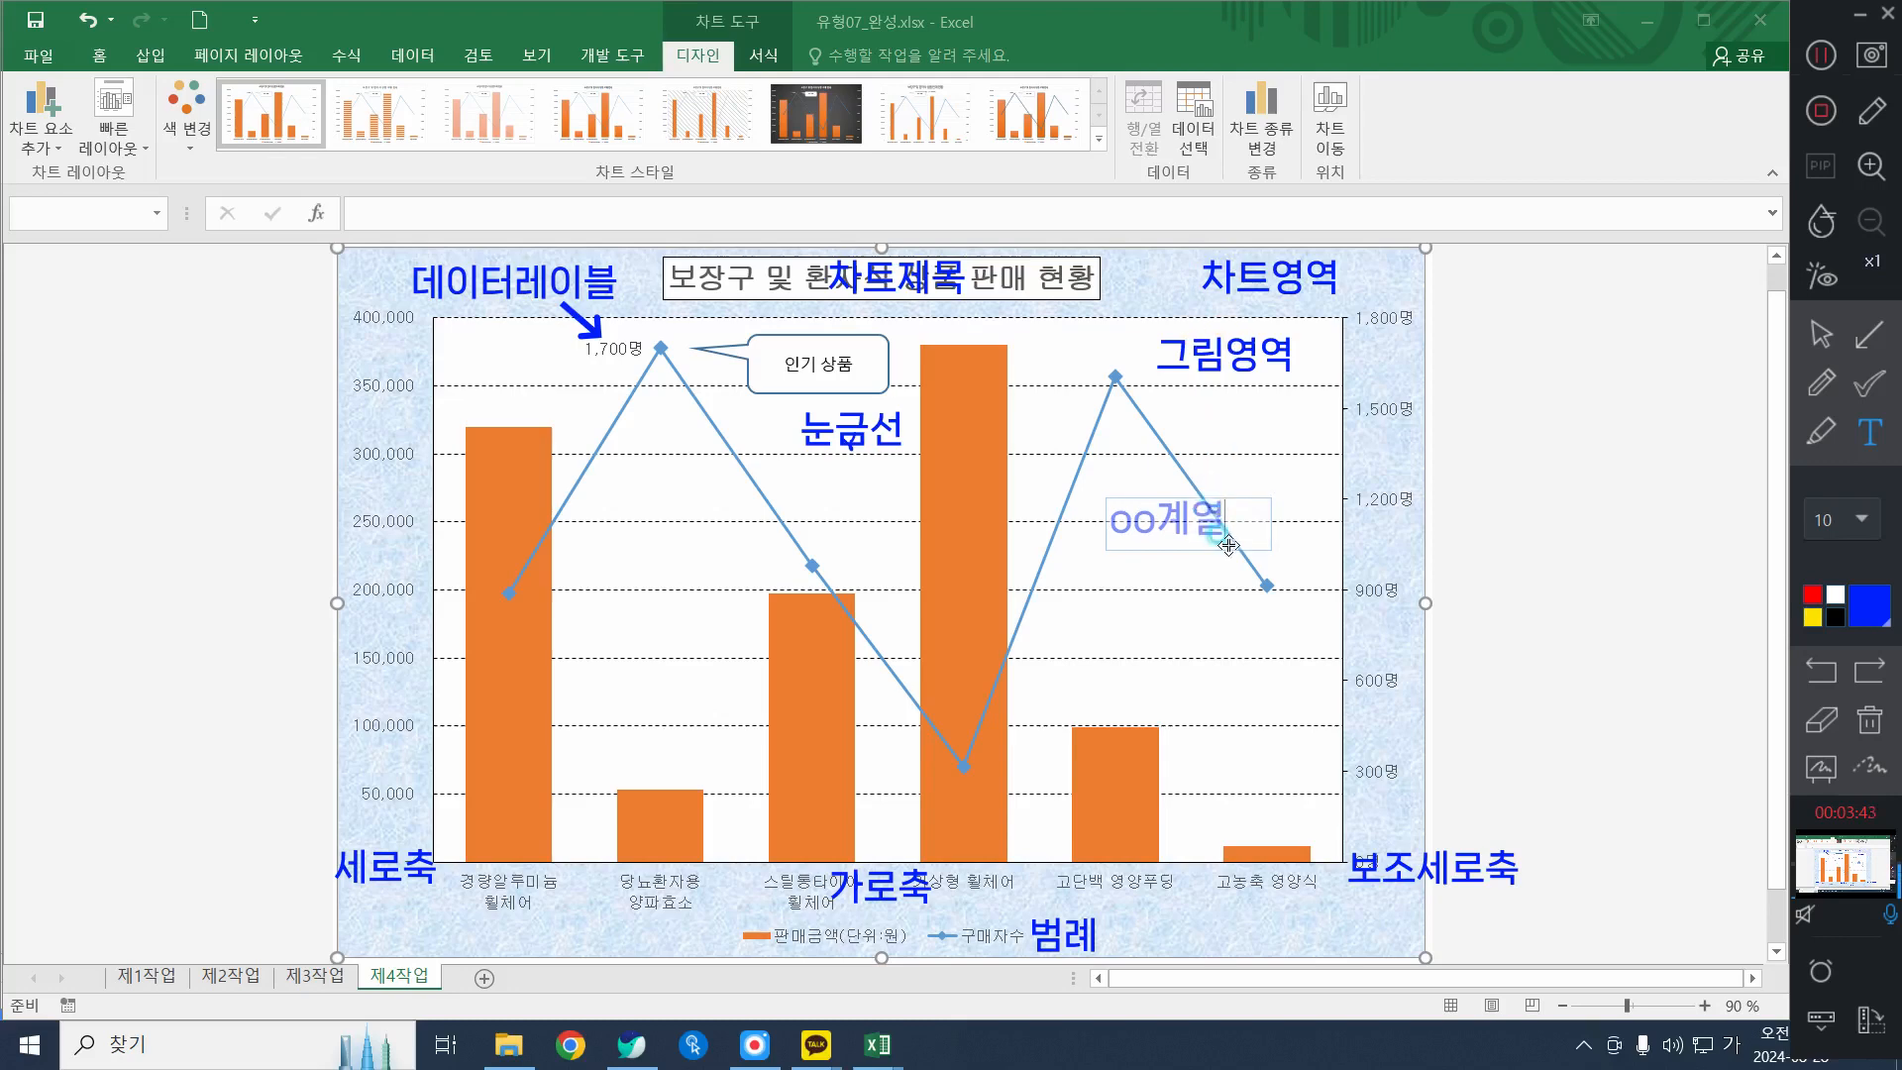
{"action": "mouse_move", "coordinate": [1228, 545]}
{"action": "left_mouse_down"}
{"action": "mouse_move", "coordinate": [1275, 632]}
{"action": "mouse_move", "coordinate": [1320, 599]}
{"action": "left_mouse_up"}
{"action": "left_click", "coordinate": [1410, 520]}
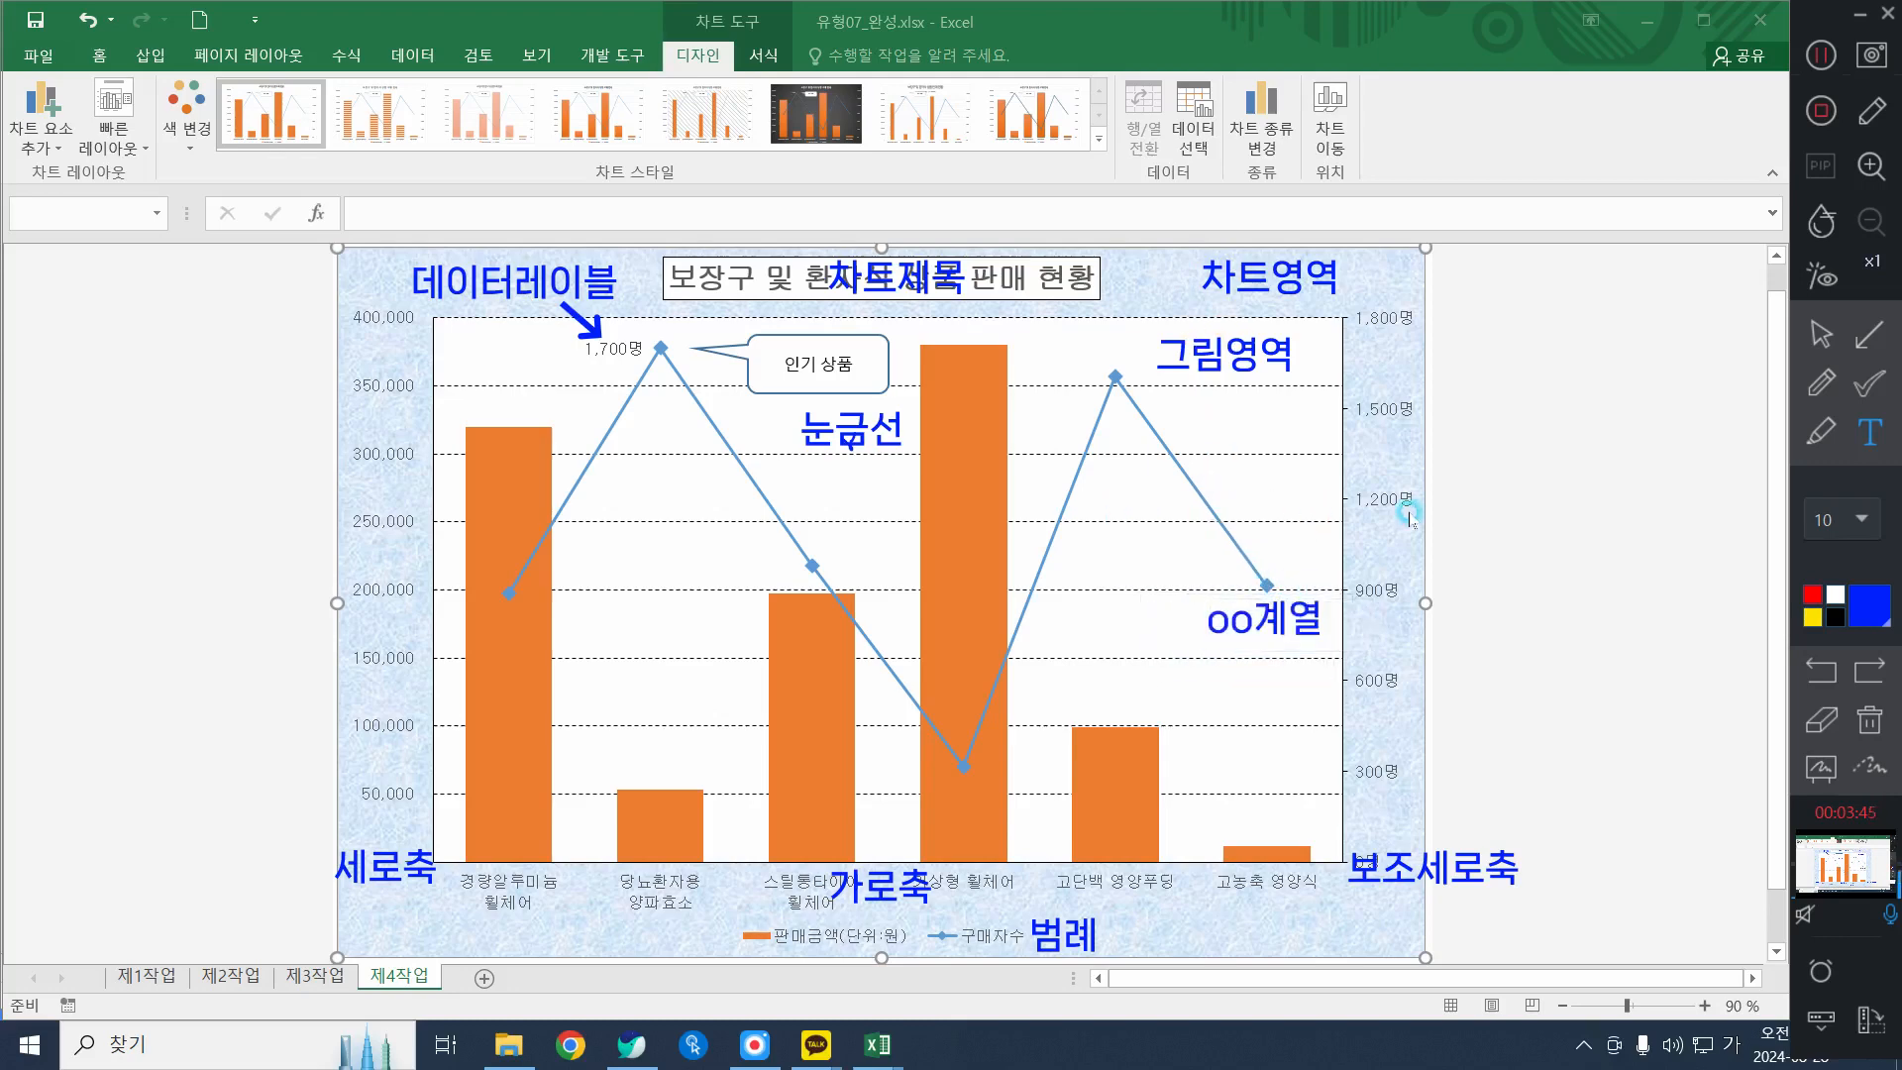
Emphasize the 고농축 영양식 data with the pen: underline its name, tick and circle its line marker, and connect its bar to the marker
{"action": "left_click", "coordinate": [1821, 382]}
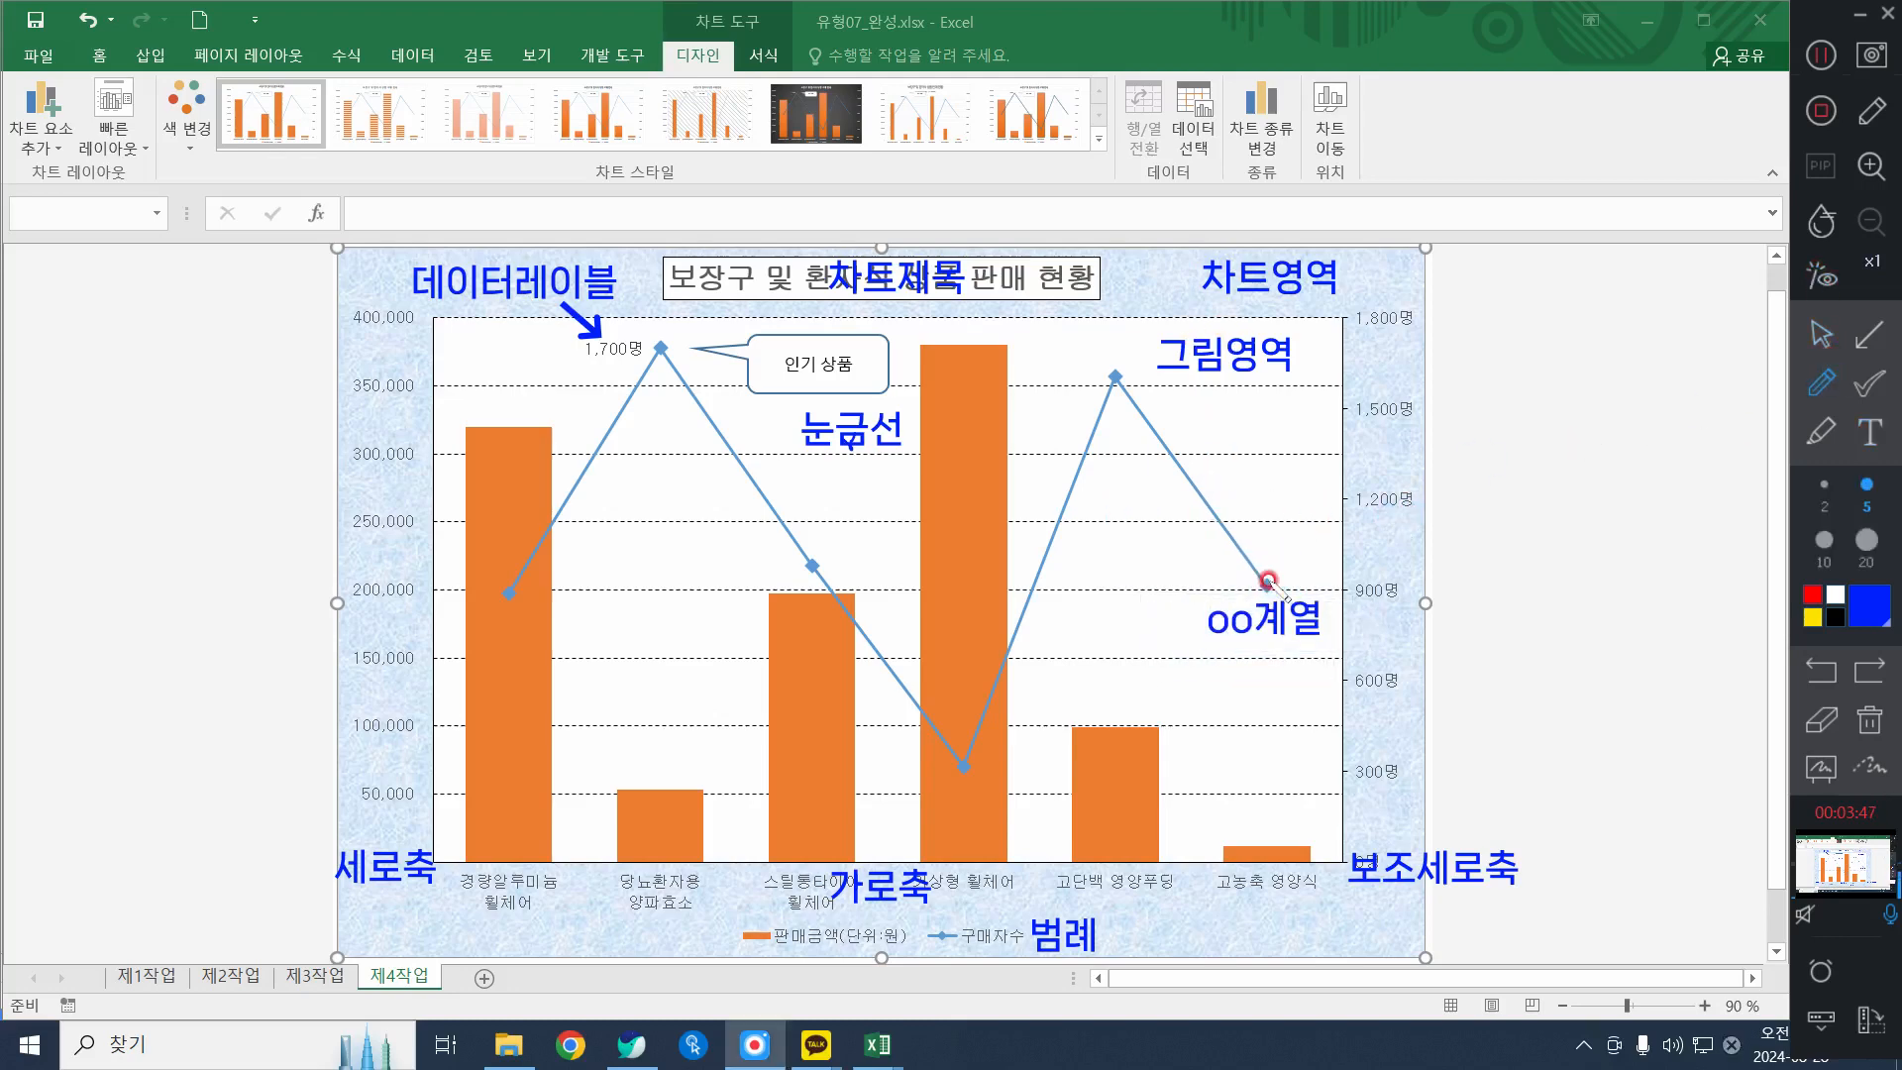
{"action": "left_click_drag", "start_coordinate": [1256, 567], "coordinate": [1277, 557]}
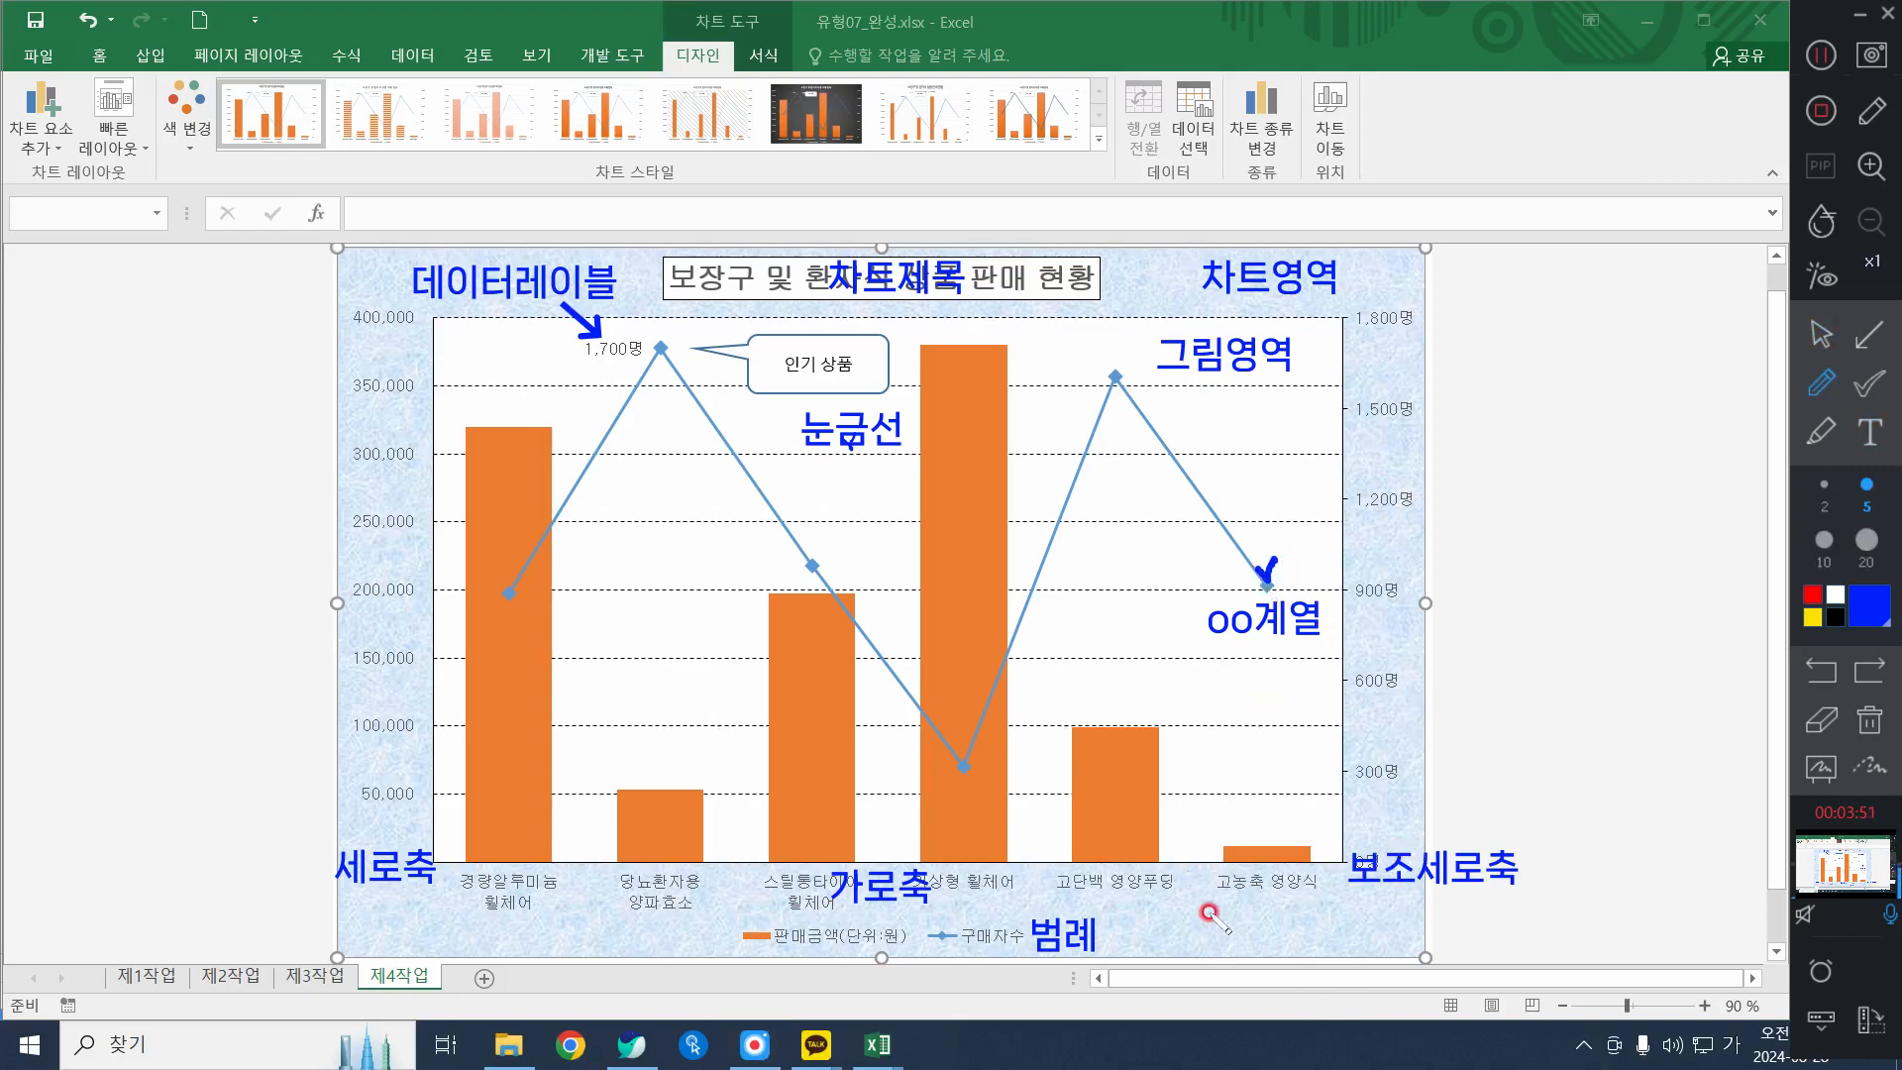
{"action": "left_click_drag", "start_coordinate": [1209, 888], "coordinate": [1323, 898]}
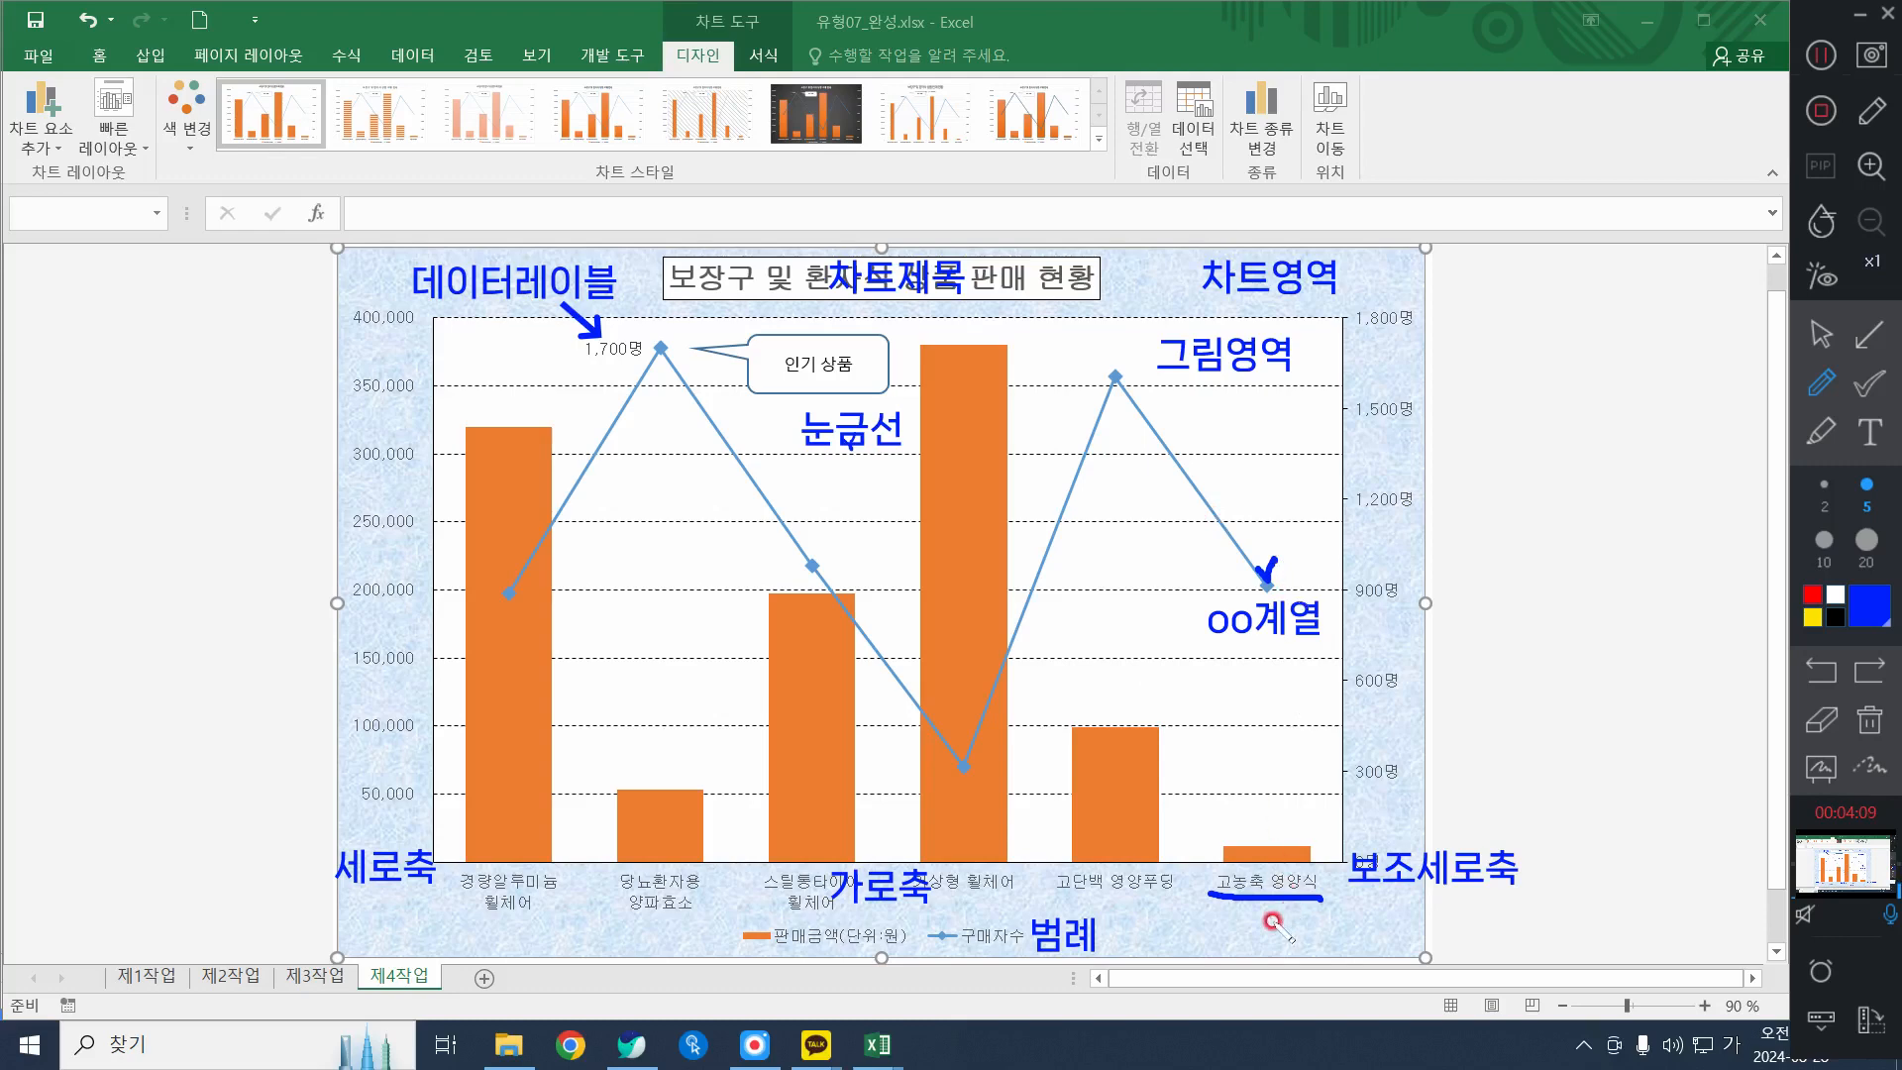
{"action": "mouse_move", "coordinate": [1263, 590]}
{"action": "left_mouse_down"}
{"action": "mouse_move", "coordinate": [1260, 557]}
{"action": "mouse_move", "coordinate": [1268, 579]}
{"action": "mouse_move", "coordinate": [1290, 560]}
{"action": "mouse_move", "coordinate": [1317, 604]}
{"action": "mouse_move", "coordinate": [1326, 577]}
{"action": "left_mouse_up"}
{"action": "left_click_drag", "start_coordinate": [1308, 844], "coordinate": [1326, 625]}
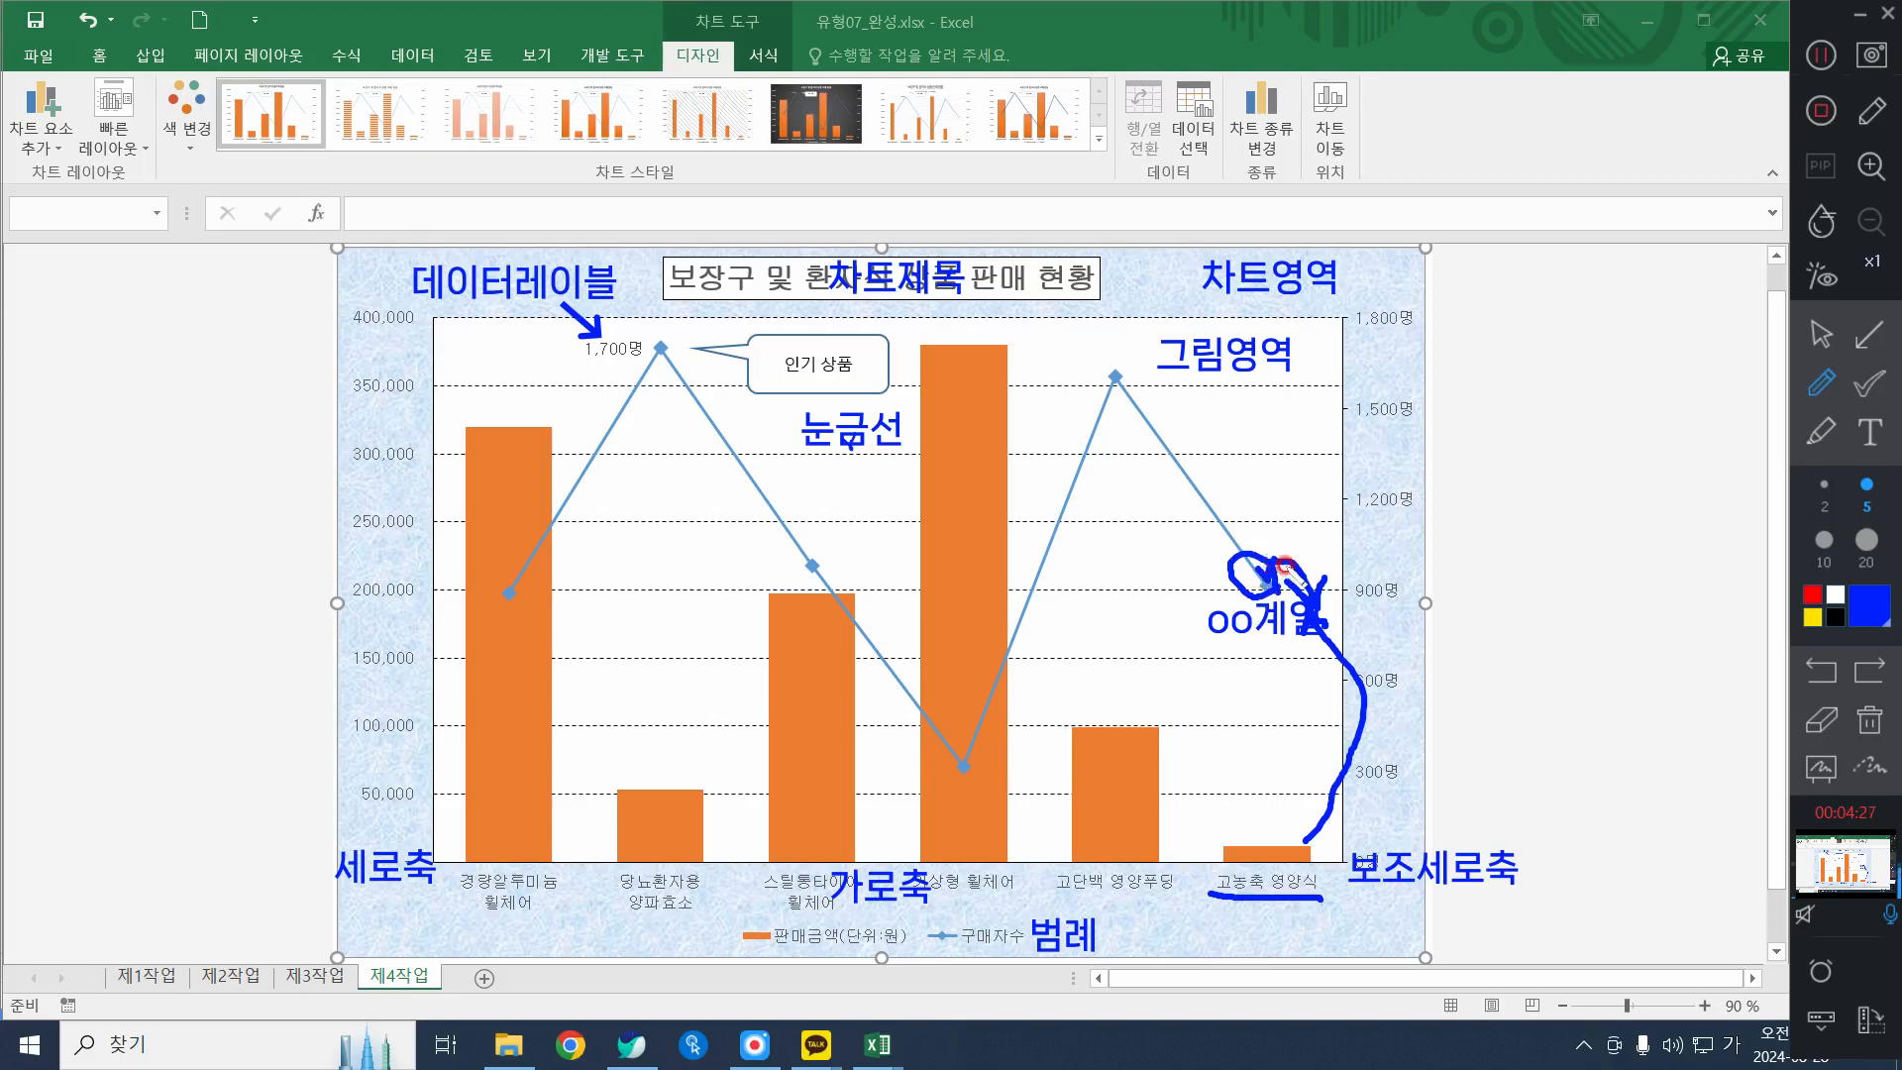
Tick the 고단백 영양푸딩 line marker and column with the pen, and mark the fourth column with a tick and a filled scribble
{"action": "left_click_drag", "start_coordinate": [1096, 361], "coordinate": [1132, 346]}
{"action": "left_click_drag", "start_coordinate": [1086, 795], "coordinate": [1131, 755]}
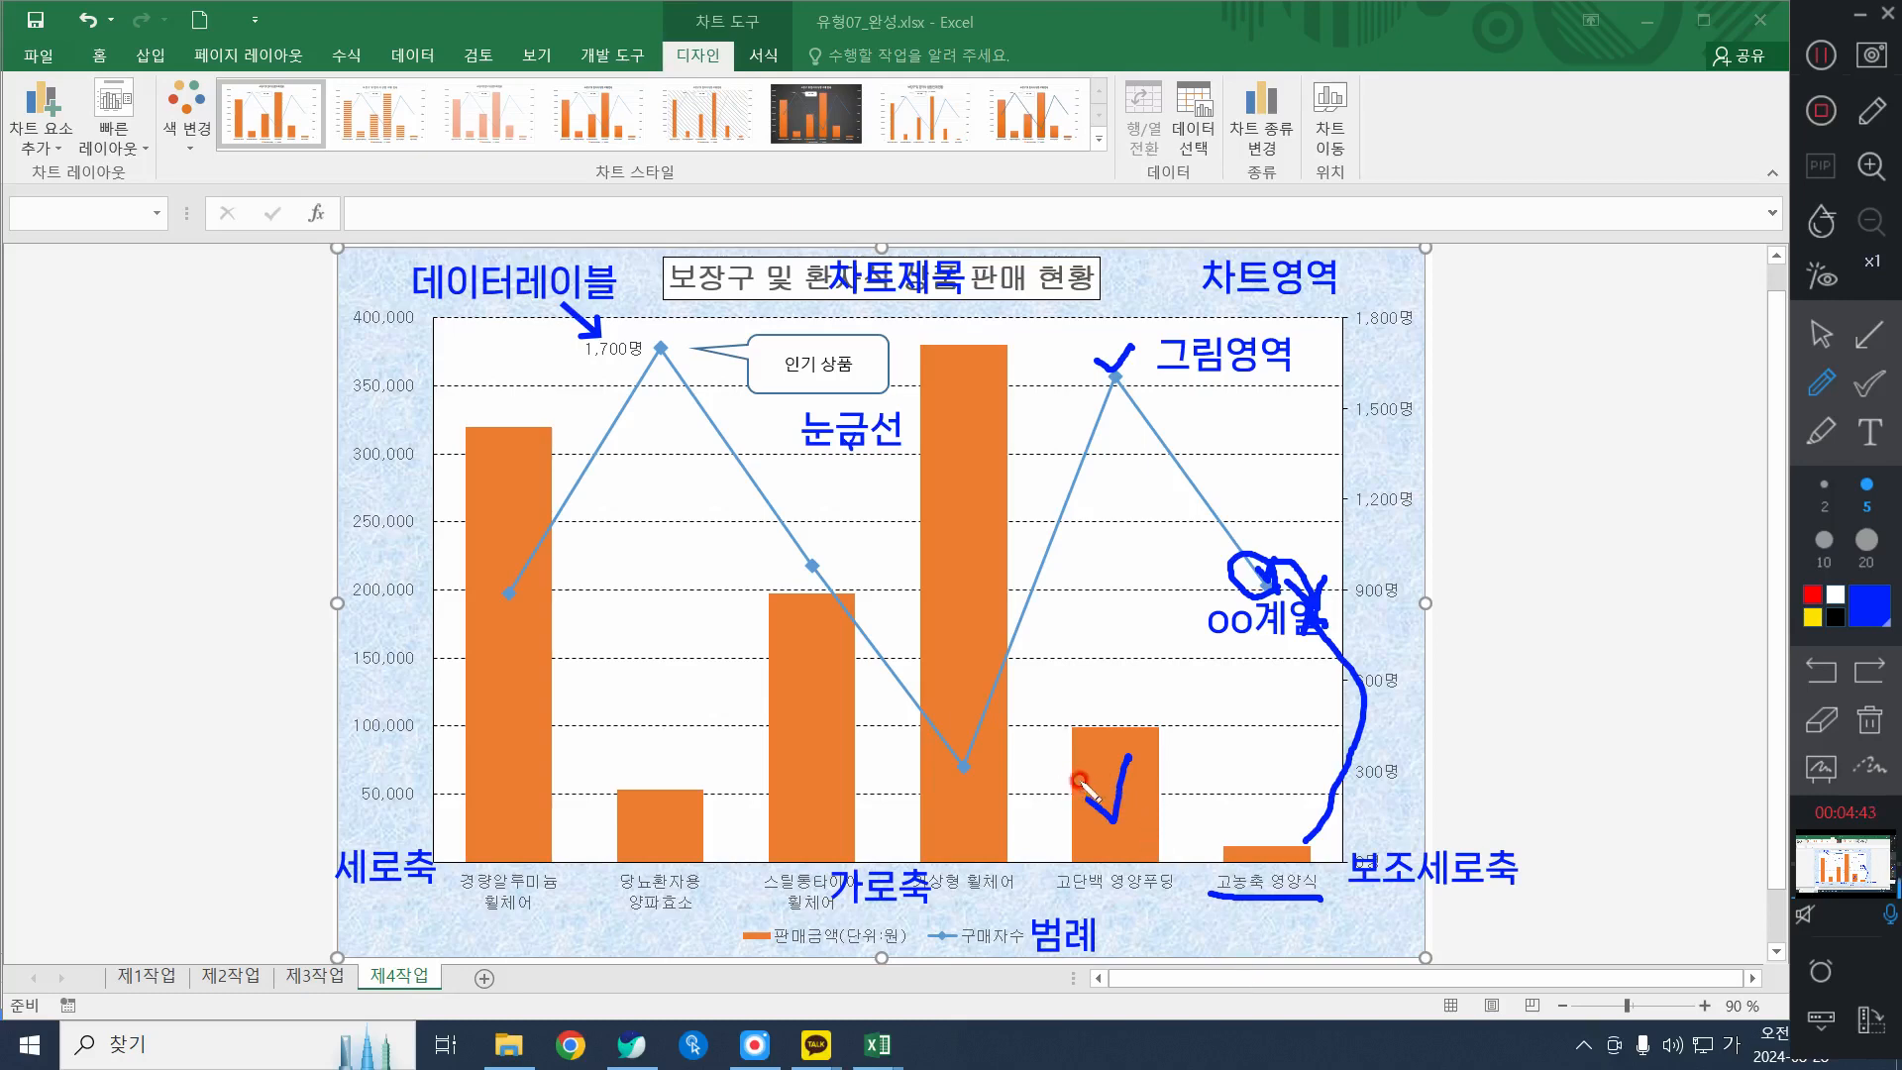
{"action": "mouse_move", "coordinate": [1072, 776]}
{"action": "left_mouse_down"}
{"action": "mouse_move", "coordinate": [1129, 751]}
{"action": "mouse_move", "coordinate": [1110, 820]}
{"action": "mouse_move", "coordinate": [1056, 758]}
{"action": "left_mouse_up"}
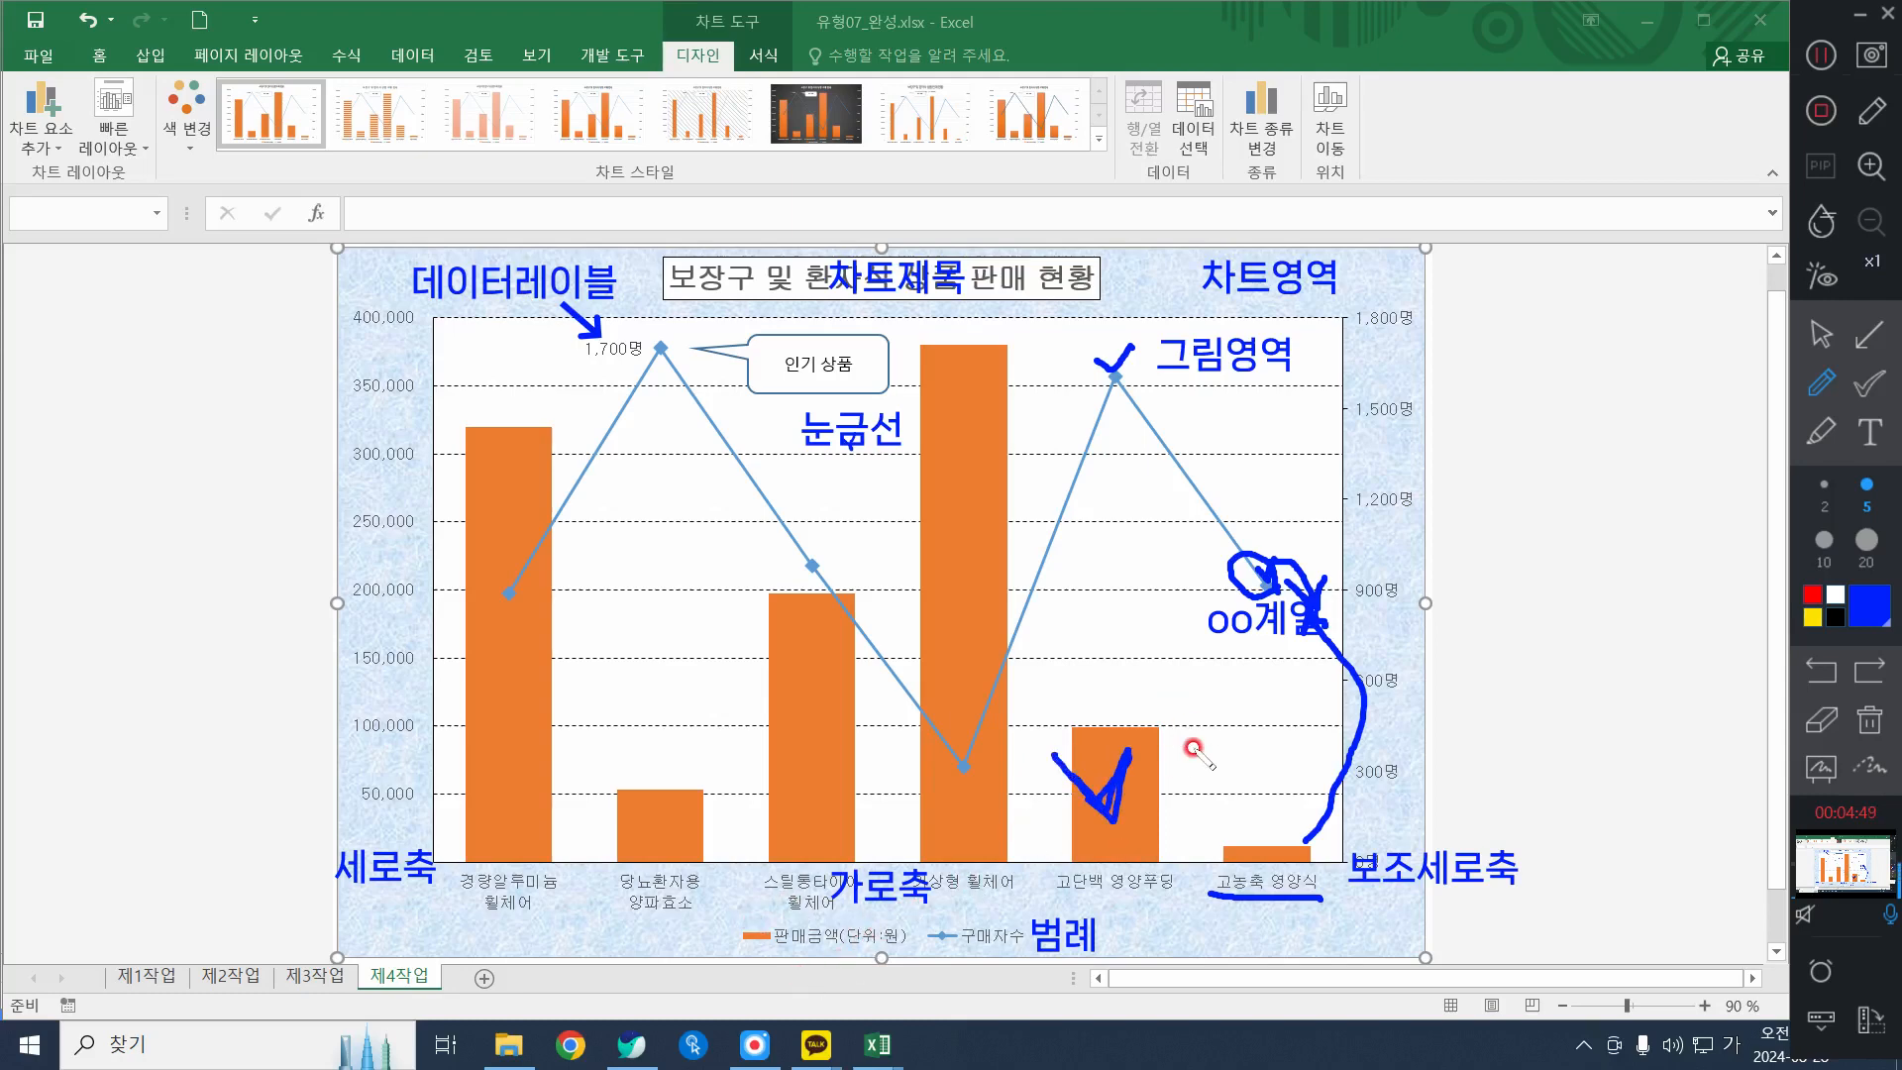
{"action": "mouse_move", "coordinate": [941, 389]}
{"action": "left_mouse_down"}
{"action": "mouse_move", "coordinate": [957, 414]}
{"action": "mouse_move", "coordinate": [969, 379]}
{"action": "left_mouse_up"}
{"action": "mouse_move", "coordinate": [980, 477]}
{"action": "left_mouse_down"}
{"action": "mouse_move", "coordinate": [953, 468]}
{"action": "mouse_move", "coordinate": [963, 450]}
{"action": "mouse_move", "coordinate": [946, 478]}
{"action": "left_mouse_up"}
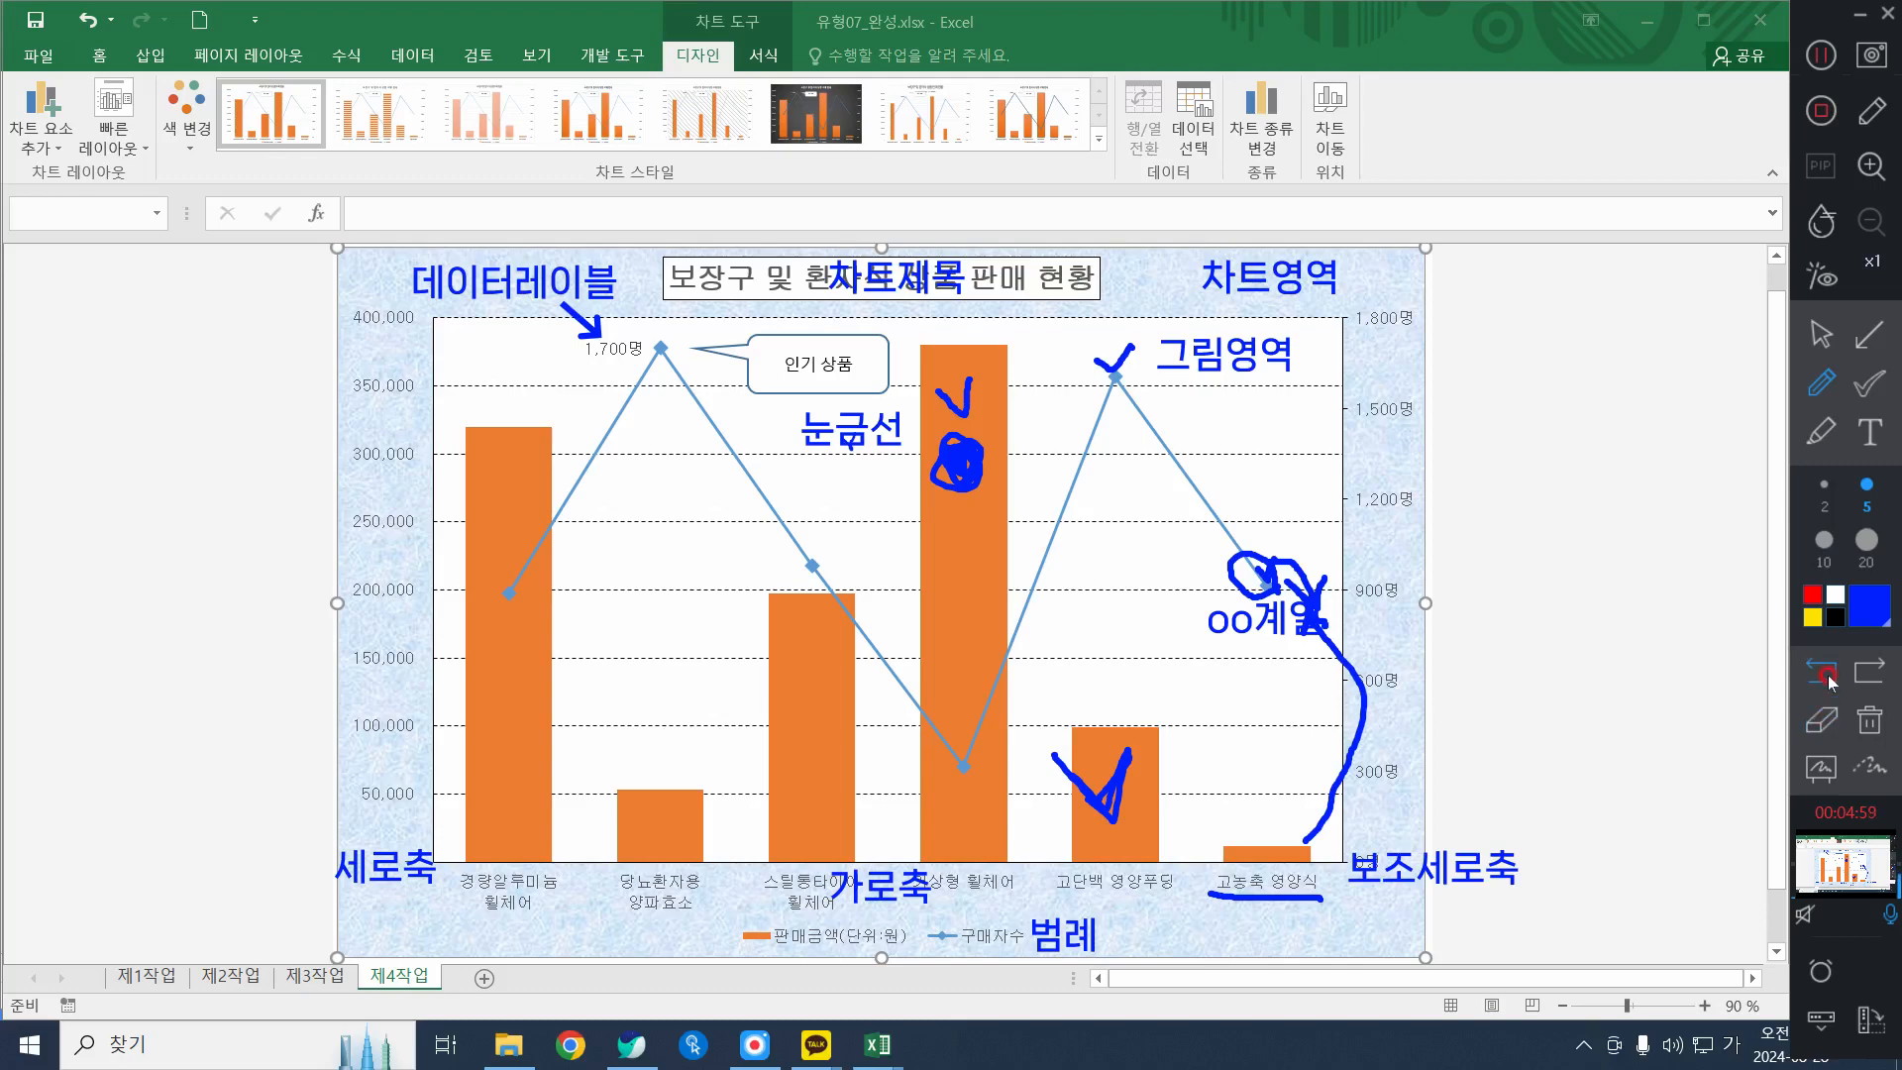
Undo the pen marks on the fourth column and on the 고단백 영양푸딩 column and line marker
{"action": "left_click", "coordinate": [1828, 678]}
{"action": "left_click", "coordinate": [1828, 678]}
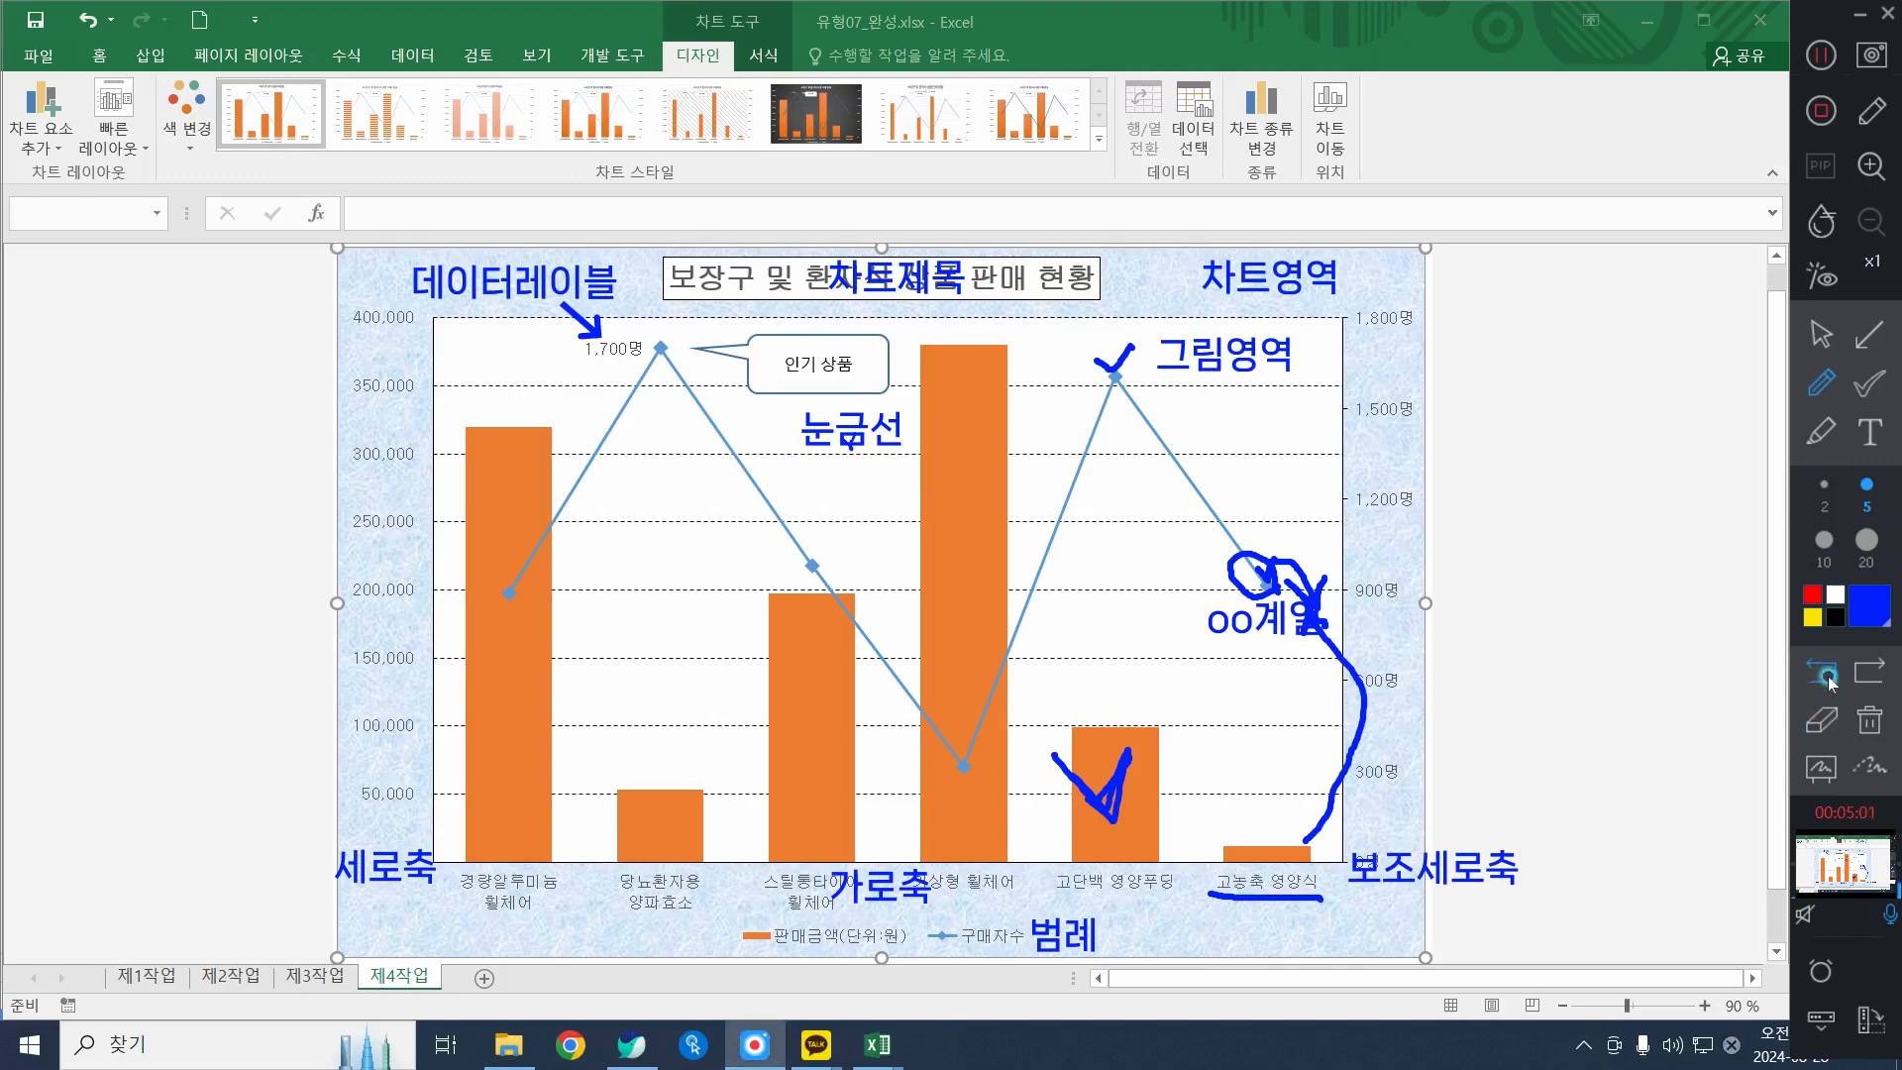
{"action": "left_click", "coordinate": [1827, 680]}
{"action": "left_click", "coordinate": [1828, 680]}
{"action": "left_click", "coordinate": [1828, 680]}
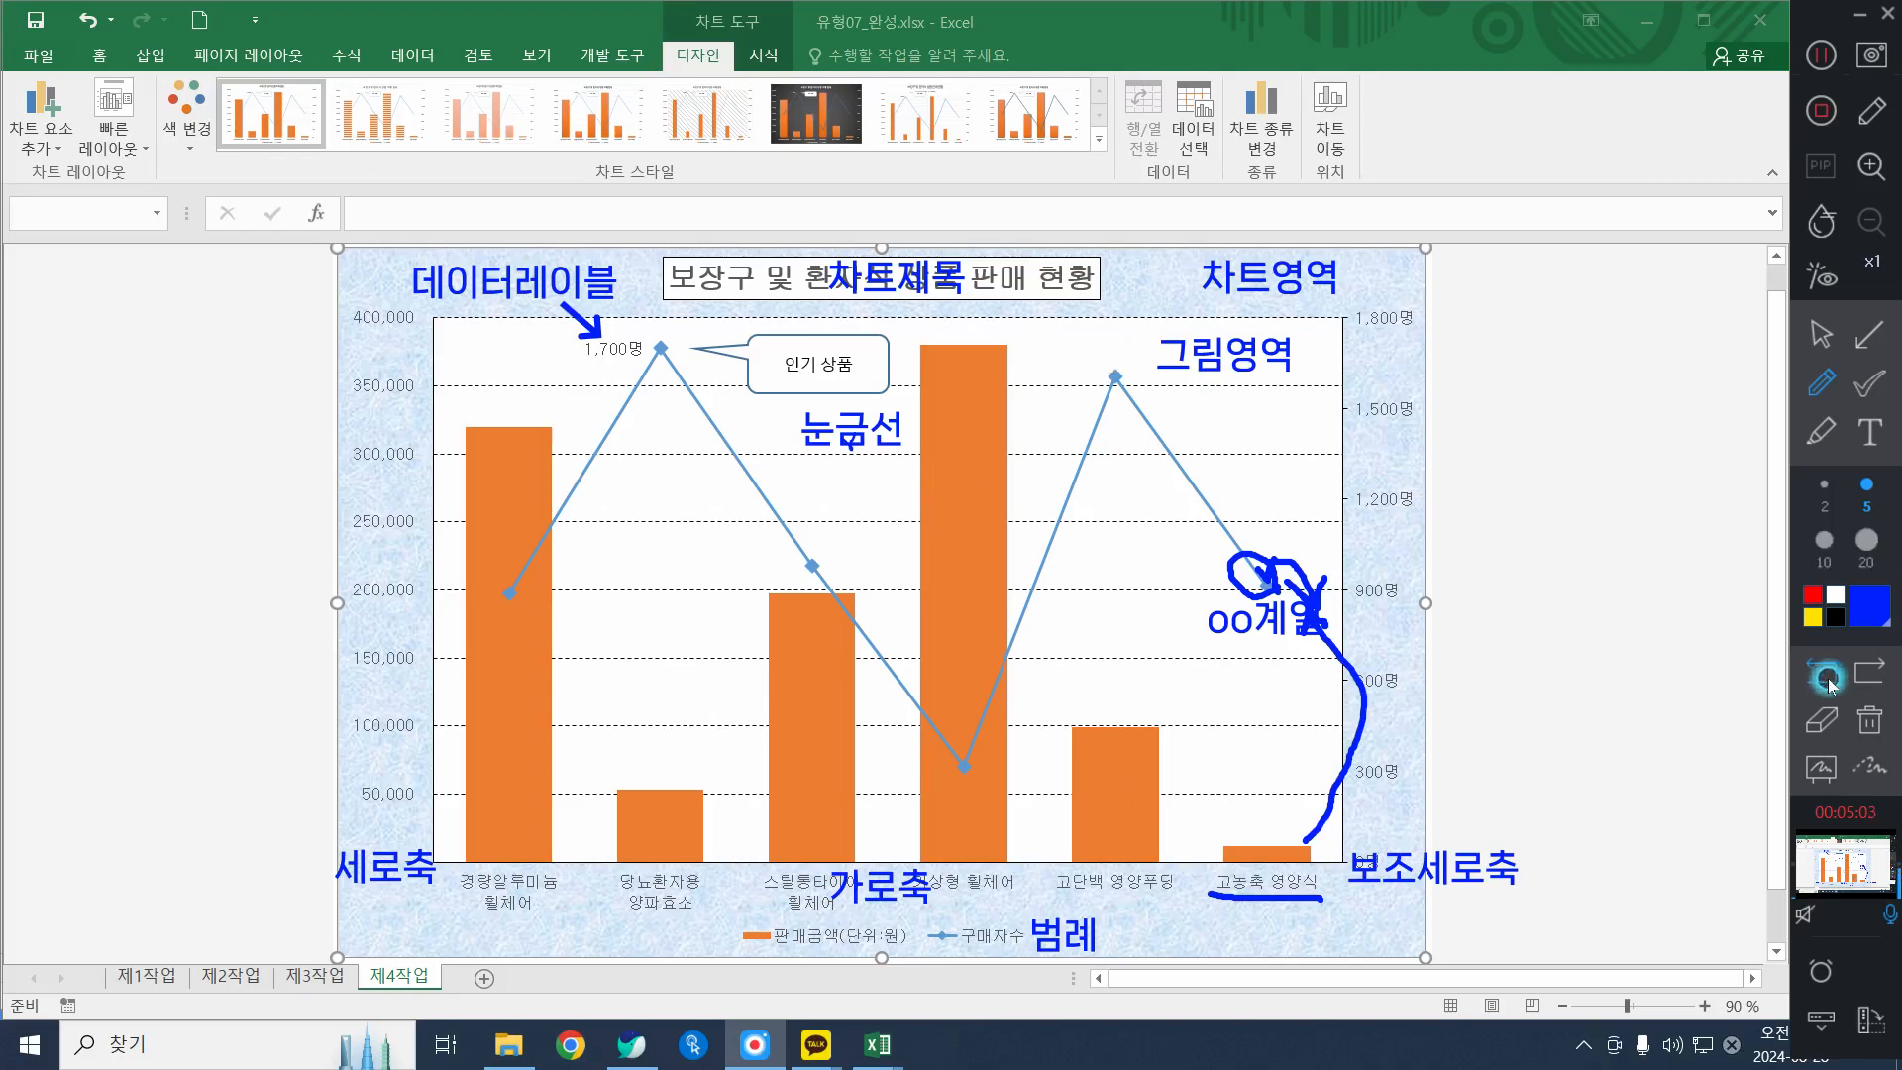
Undo the pen marks on the 고농축 영양식 data, including its underline, marker circle and tick, and connecting curve
{"action": "left_click", "coordinate": [1828, 680]}
{"action": "left_click", "coordinate": [1828, 680]}
{"action": "left_click", "coordinate": [1827, 679]}
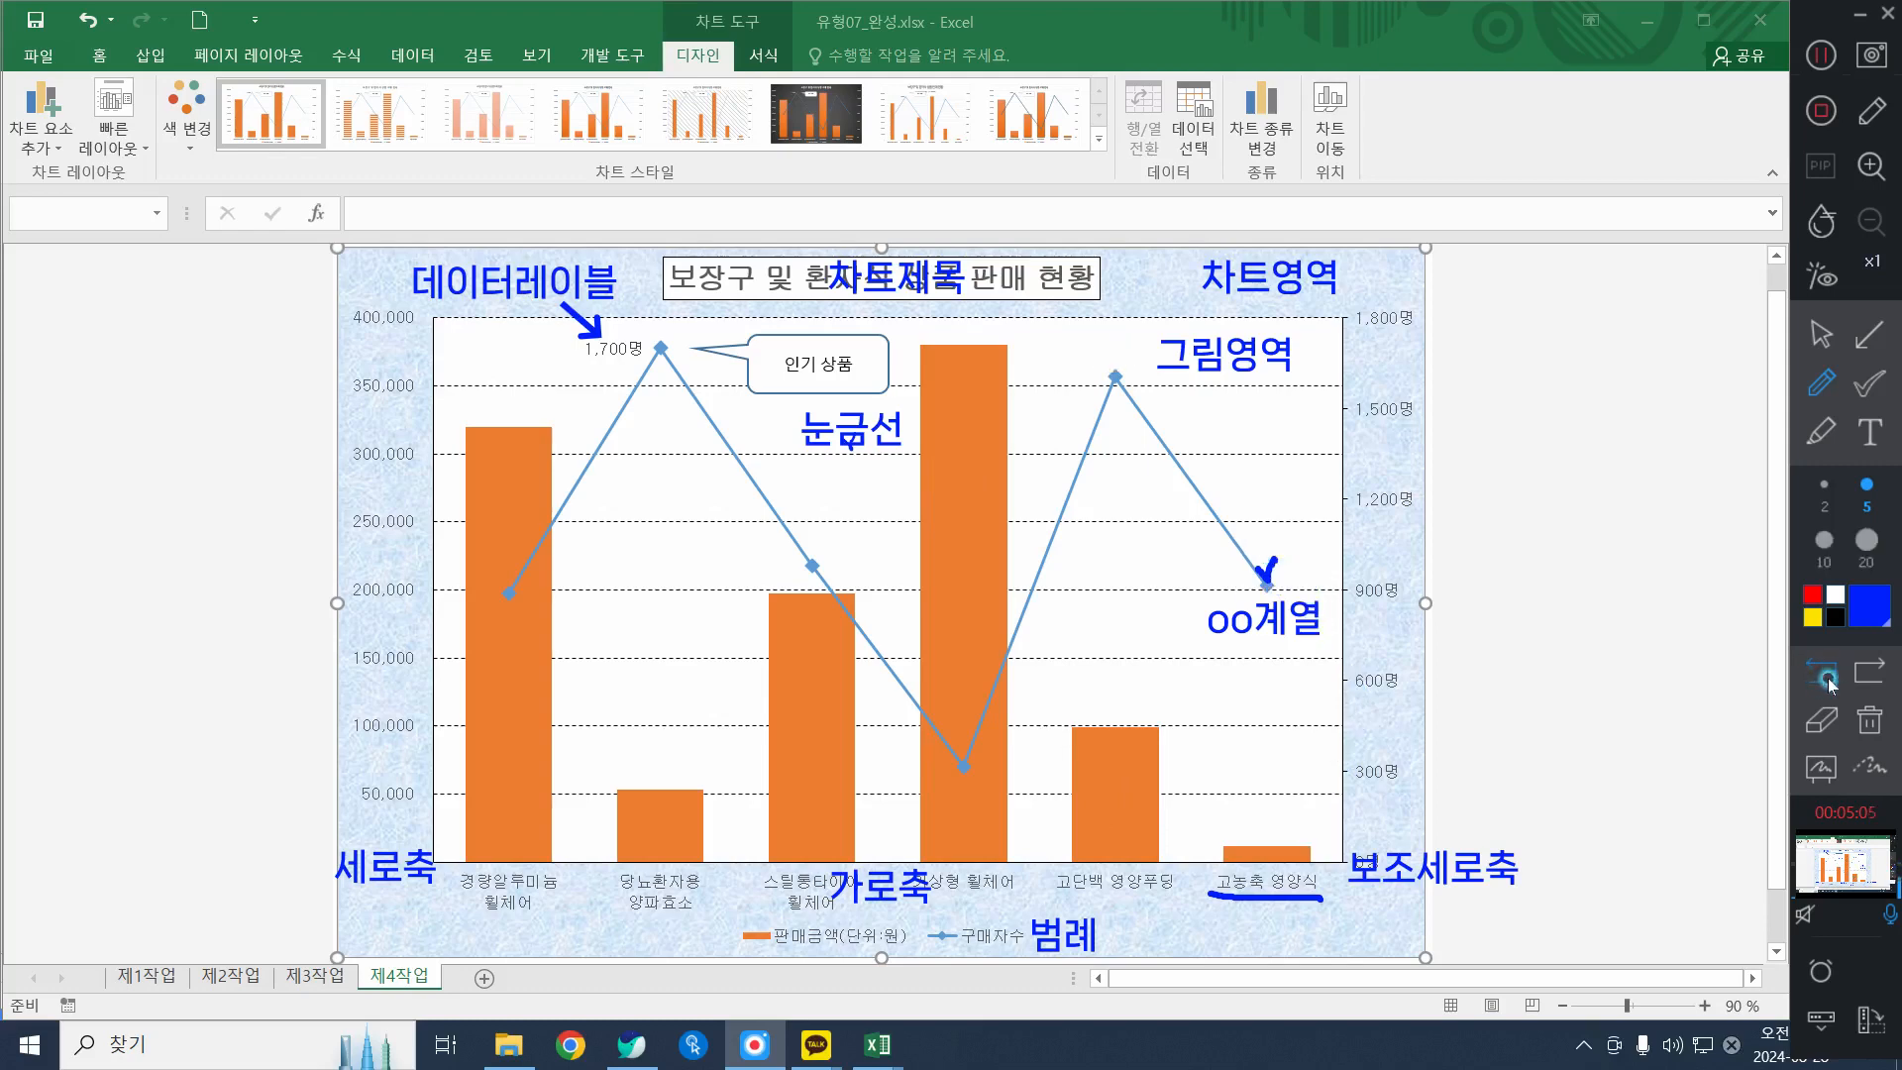
{"action": "left_click", "coordinate": [1828, 679]}
{"action": "left_click", "coordinate": [1827, 679]}
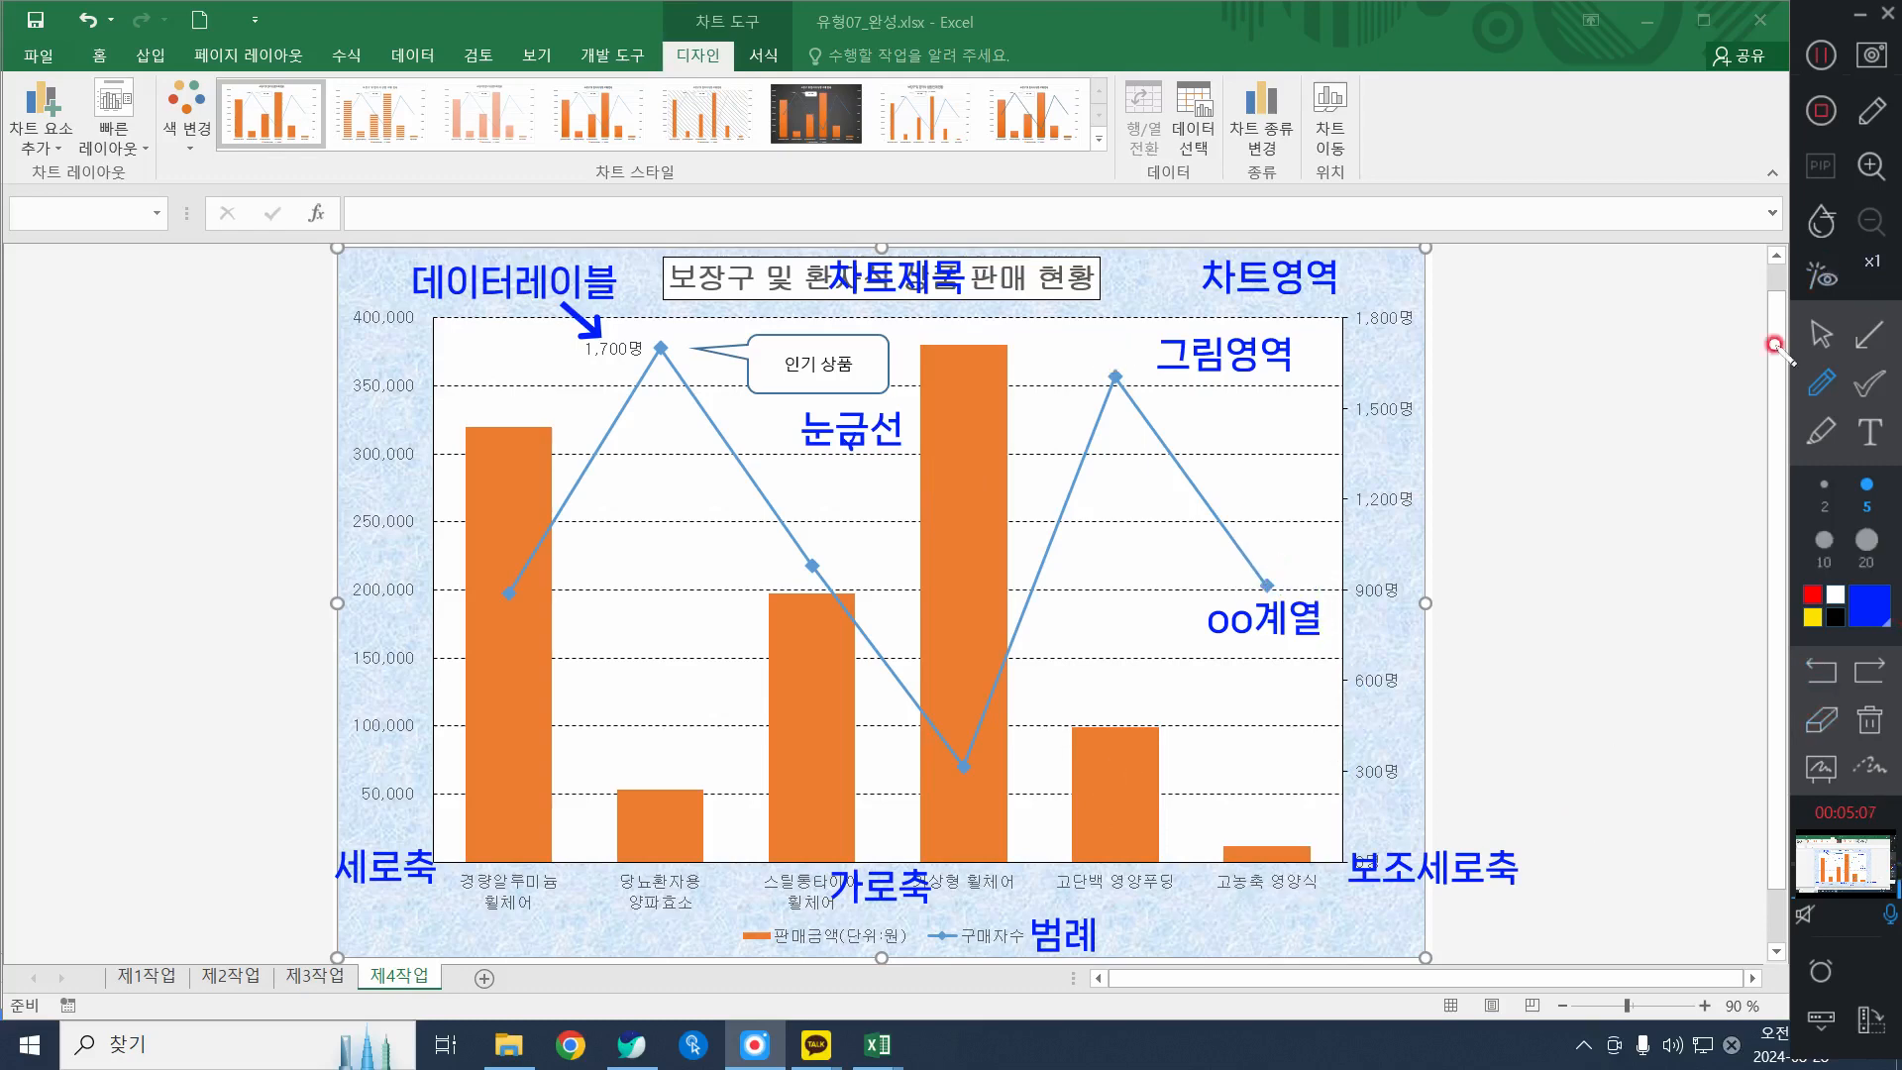
Circle the 인기 상품 text in the callout with the pen and handwrite 도형 beside it
{"action": "left_click", "coordinate": [1821, 334]}
{"action": "left_click", "coordinate": [1821, 381]}
{"action": "mouse_move", "coordinate": [897, 381]}
{"action": "left_mouse_down"}
{"action": "mouse_move", "coordinate": [804, 378]}
{"action": "mouse_move", "coordinate": [841, 326]}
{"action": "mouse_move", "coordinate": [853, 387]}
{"action": "left_mouse_up"}
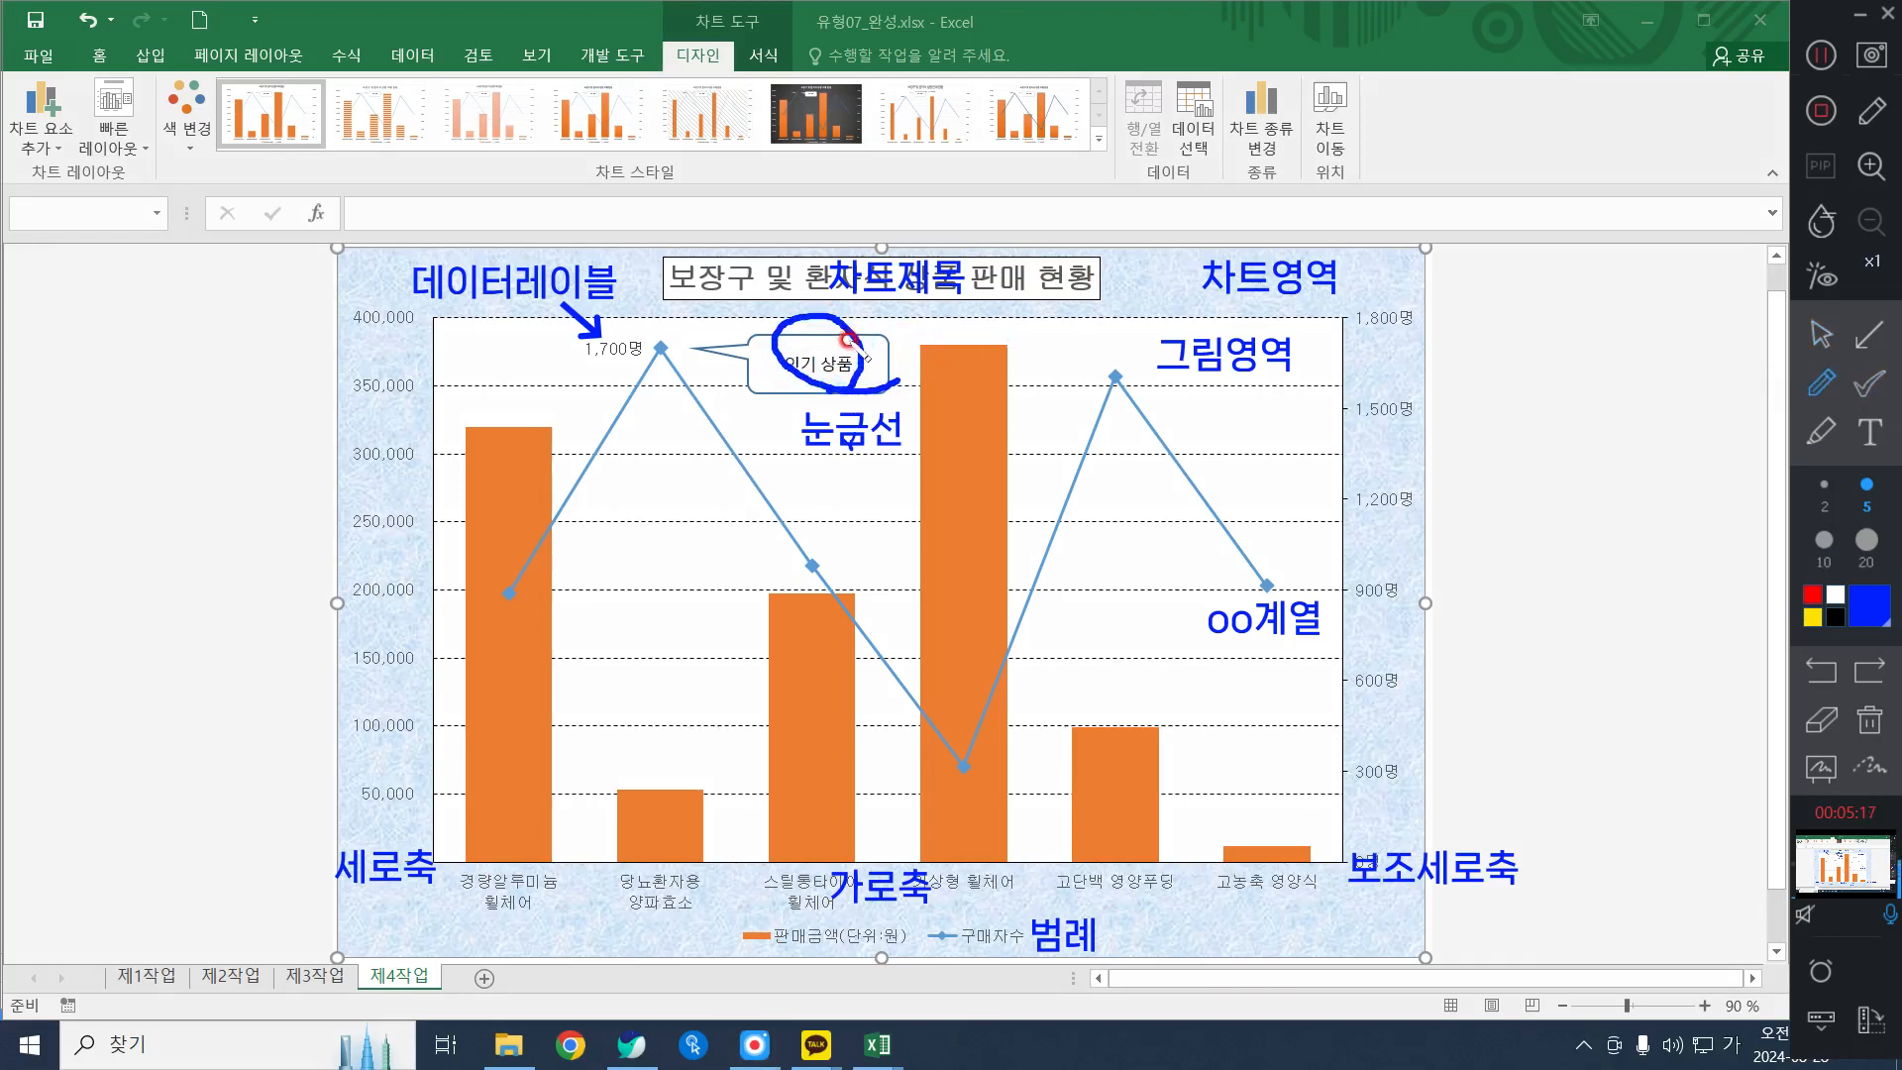
{"action": "left_click_drag", "start_coordinate": [862, 319], "coordinate": [881, 317]}
{"action": "mouse_move", "coordinate": [864, 320]}
{"action": "left_mouse_down"}
{"action": "mouse_move", "coordinate": [878, 357]}
{"action": "mouse_move", "coordinate": [908, 320]}
{"action": "mouse_move", "coordinate": [902, 343]}
{"action": "mouse_move", "coordinate": [918, 337]}
{"action": "left_mouse_up"}
{"action": "mouse_move", "coordinate": [909, 346]}
{"action": "left_mouse_down"}
{"action": "mouse_move", "coordinate": [925, 372]}
{"action": "mouse_move", "coordinate": [920, 345]}
{"action": "left_mouse_up"}
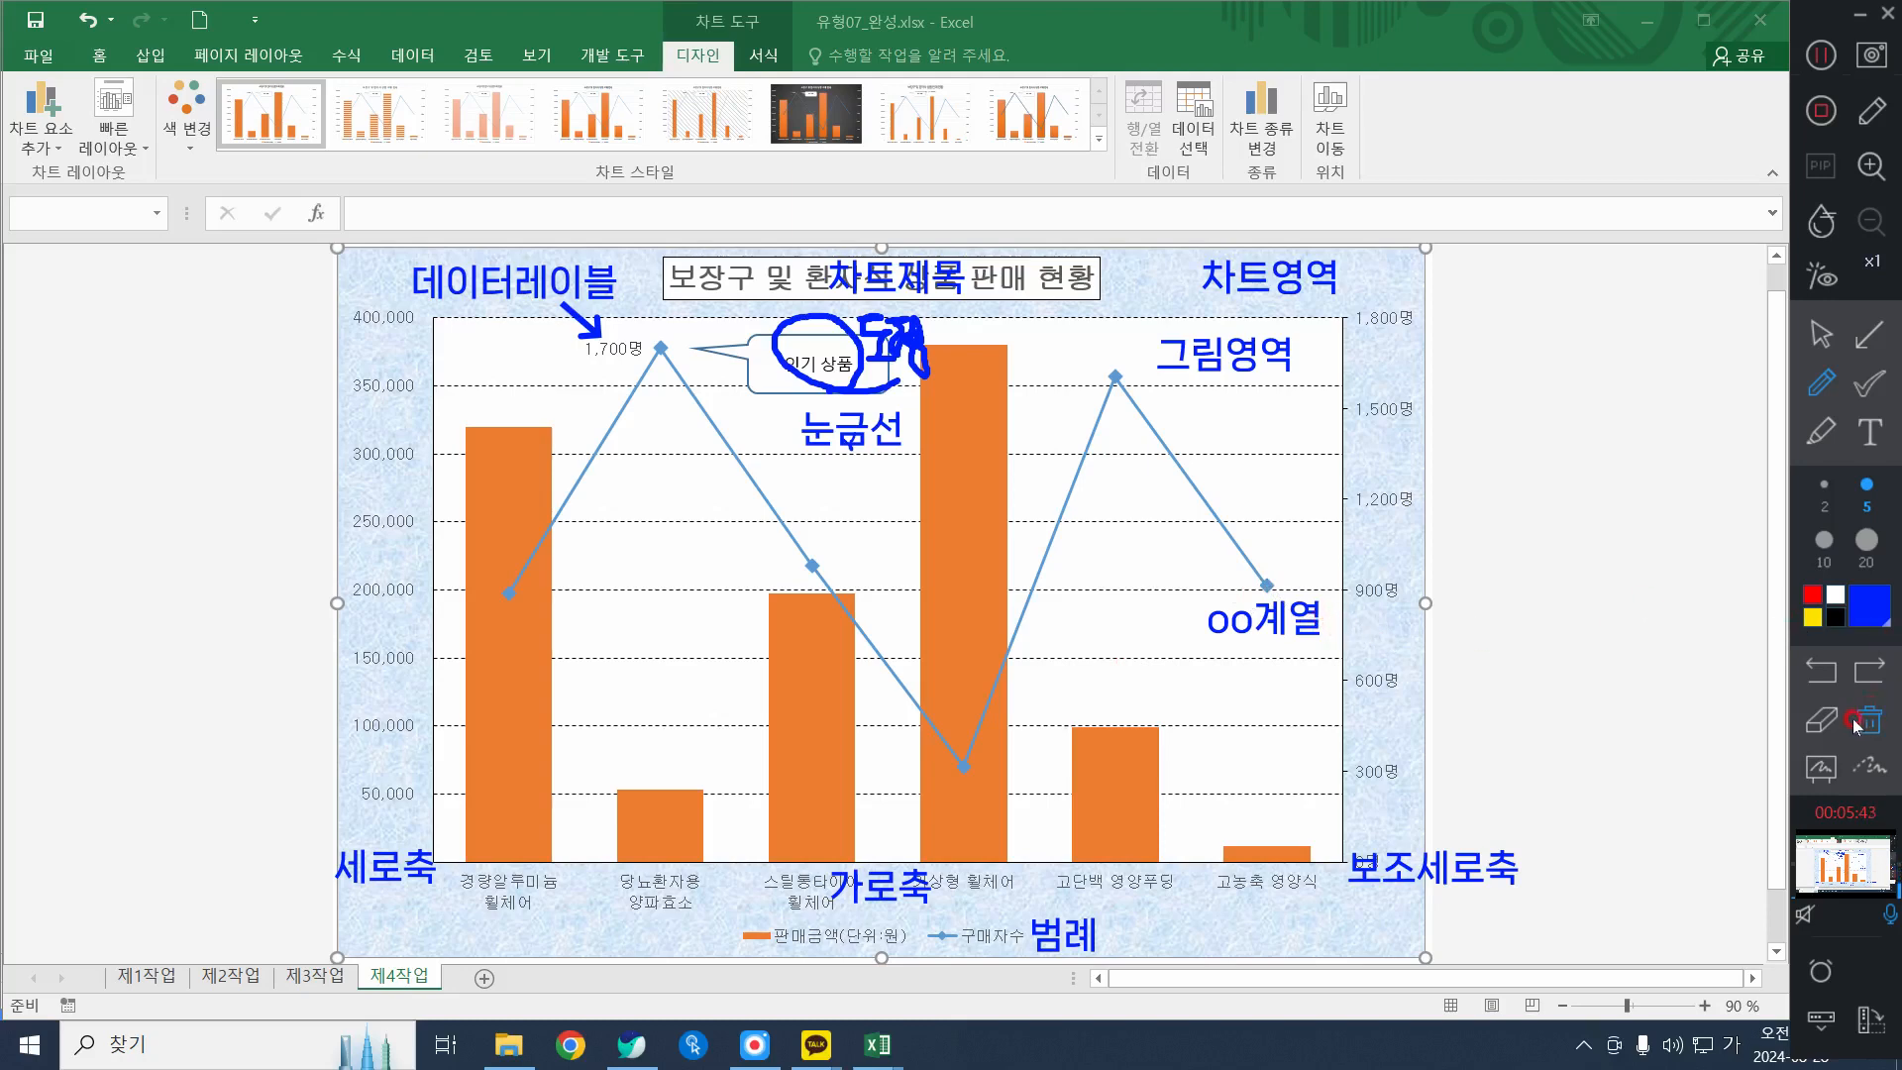
Undo the pen circle and the handwritten note on the 인기 상품 callout
{"action": "left_click", "coordinate": [1831, 673]}
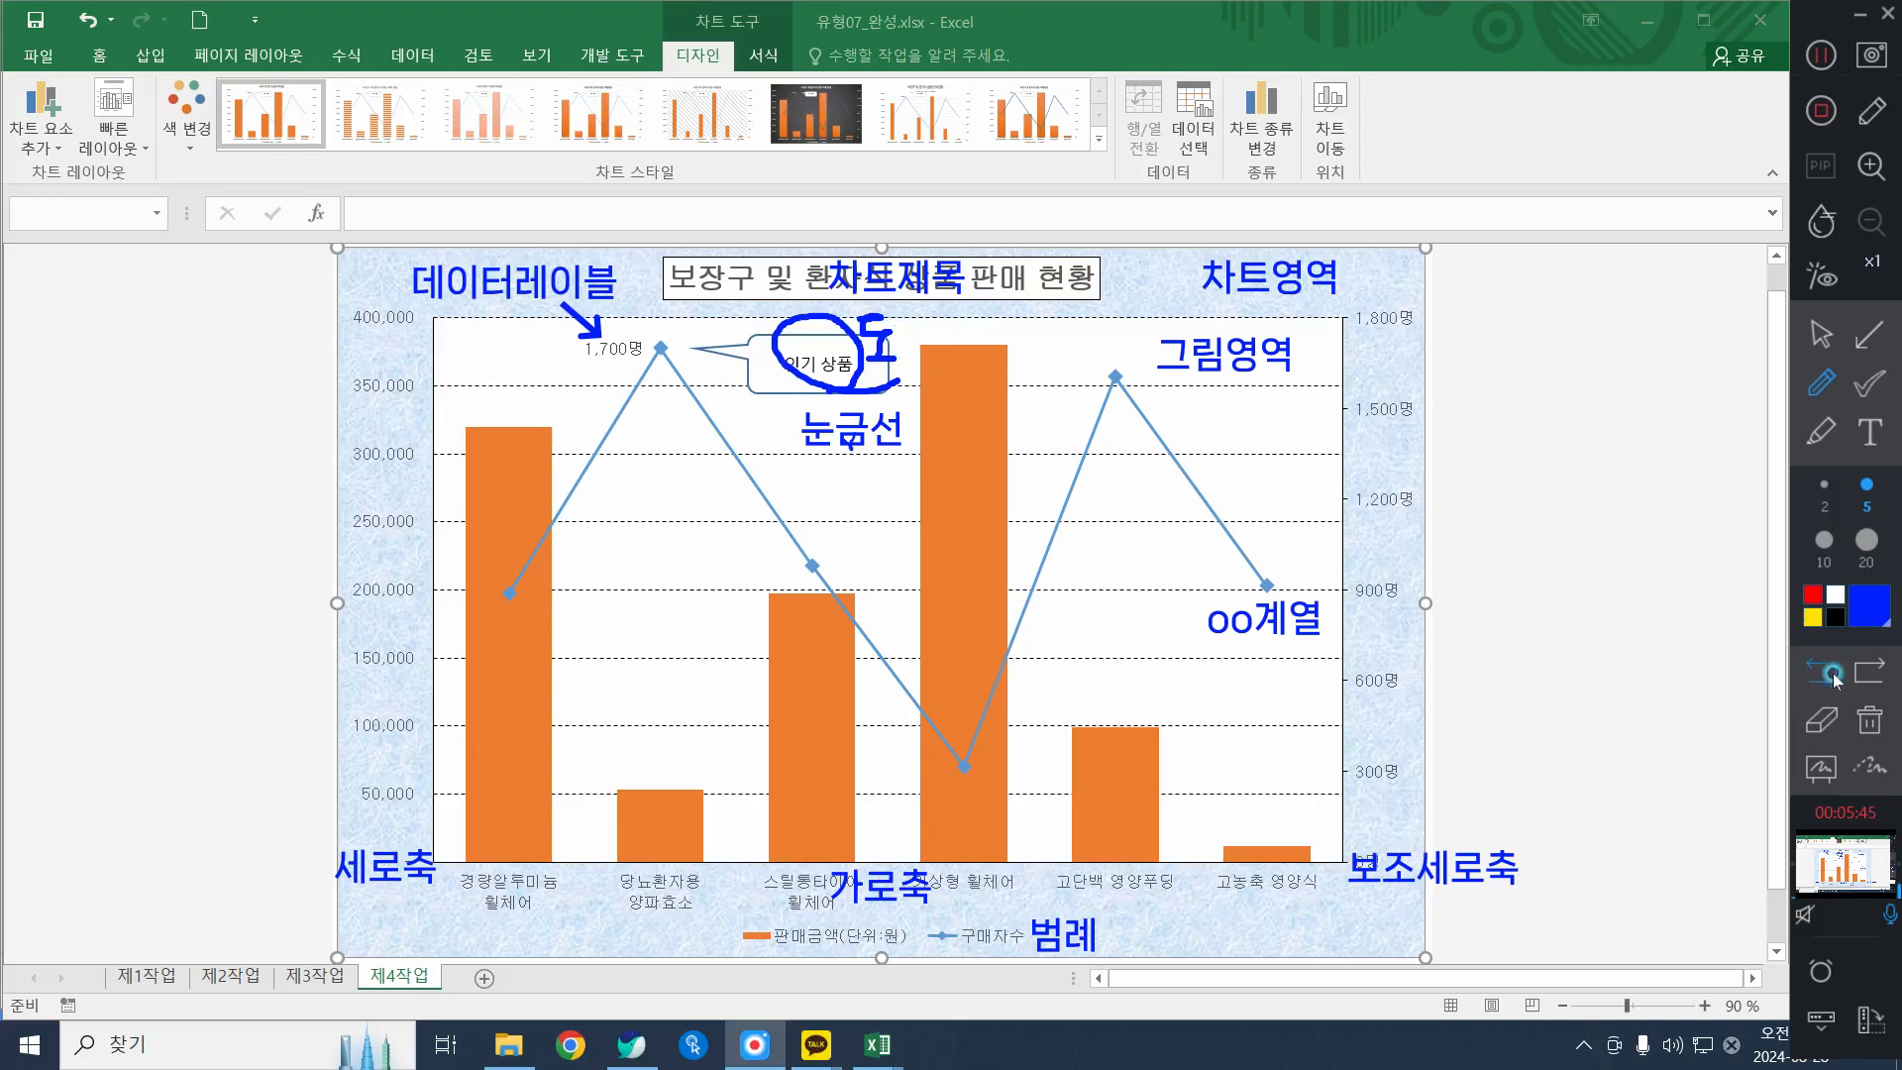
{"action": "left_click", "coordinate": [1830, 673]}
{"action": "left_click", "coordinate": [1833, 676]}
{"action": "left_click", "coordinate": [1833, 676]}
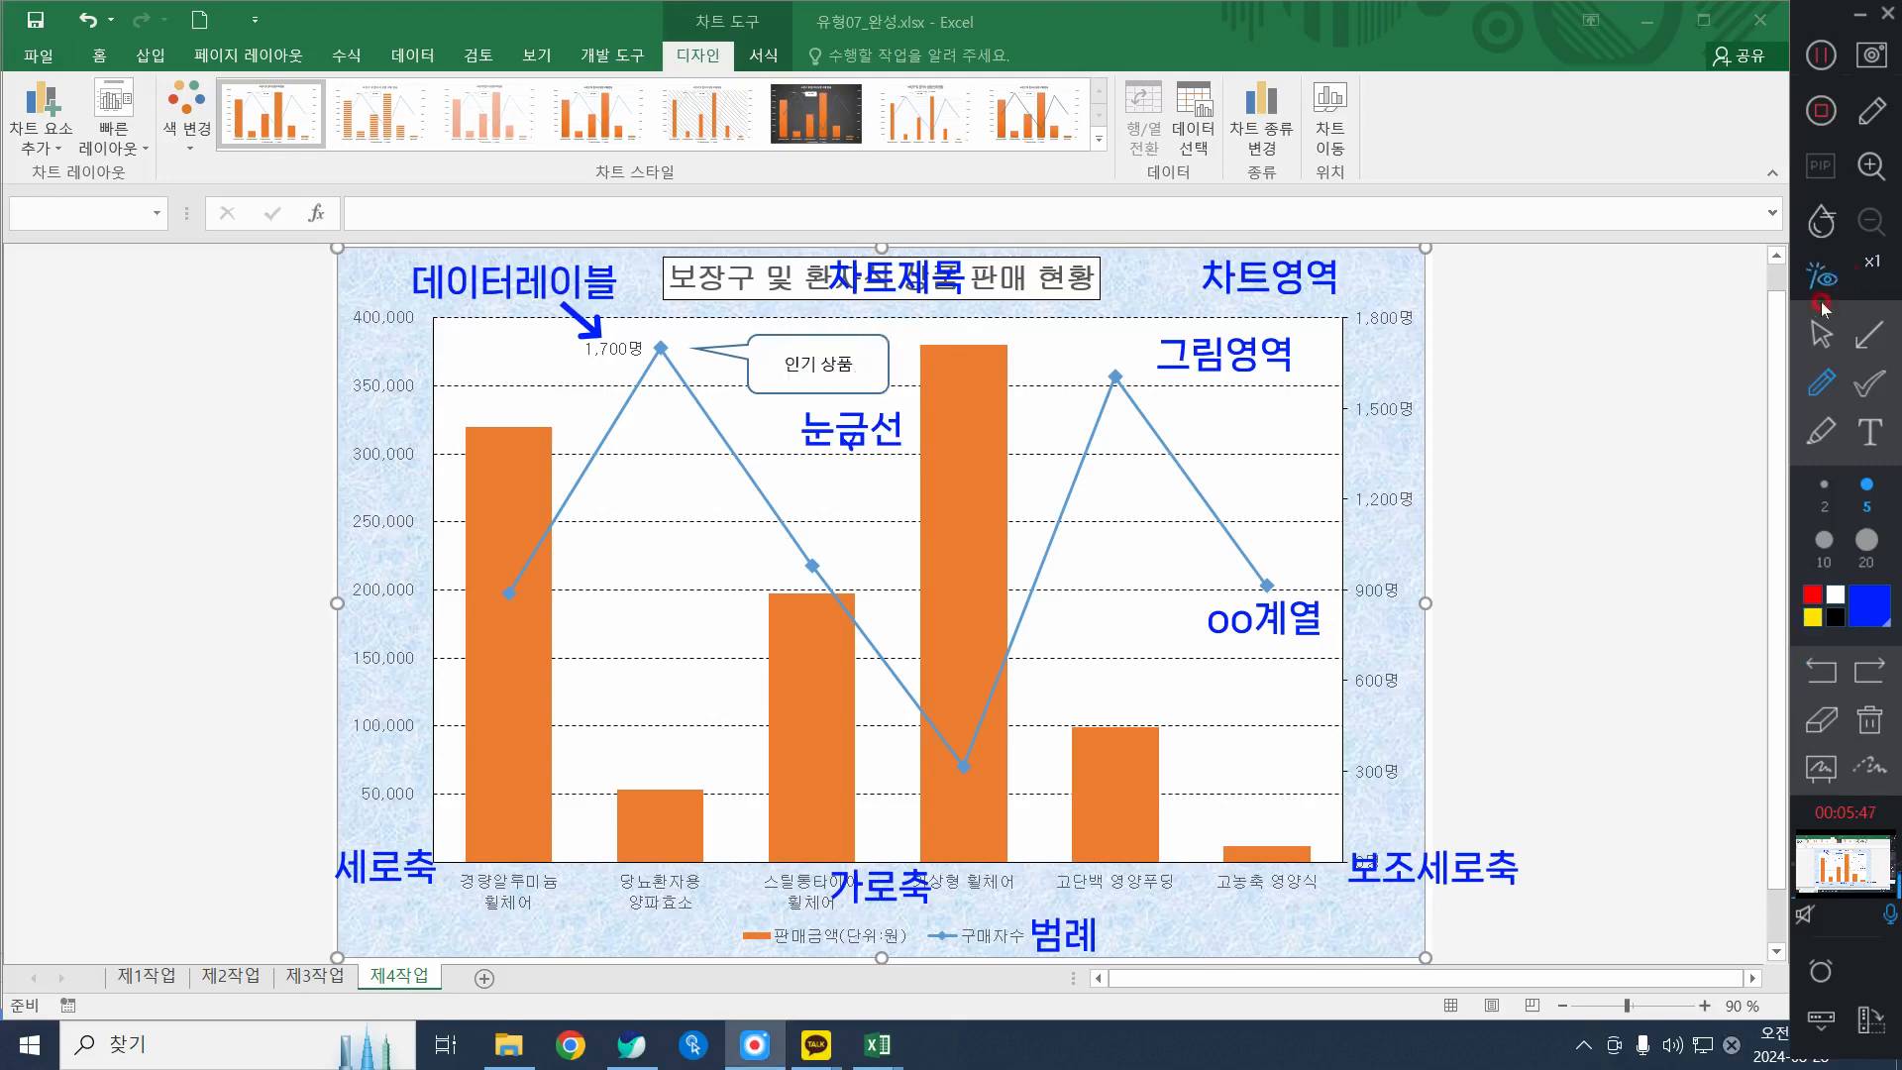
Close the completed chart workbook and bring 유형07_문제.xlsx to the front
{"action": "left_click", "coordinate": [1828, 336]}
{"action": "left_click", "coordinate": [1759, 18]}
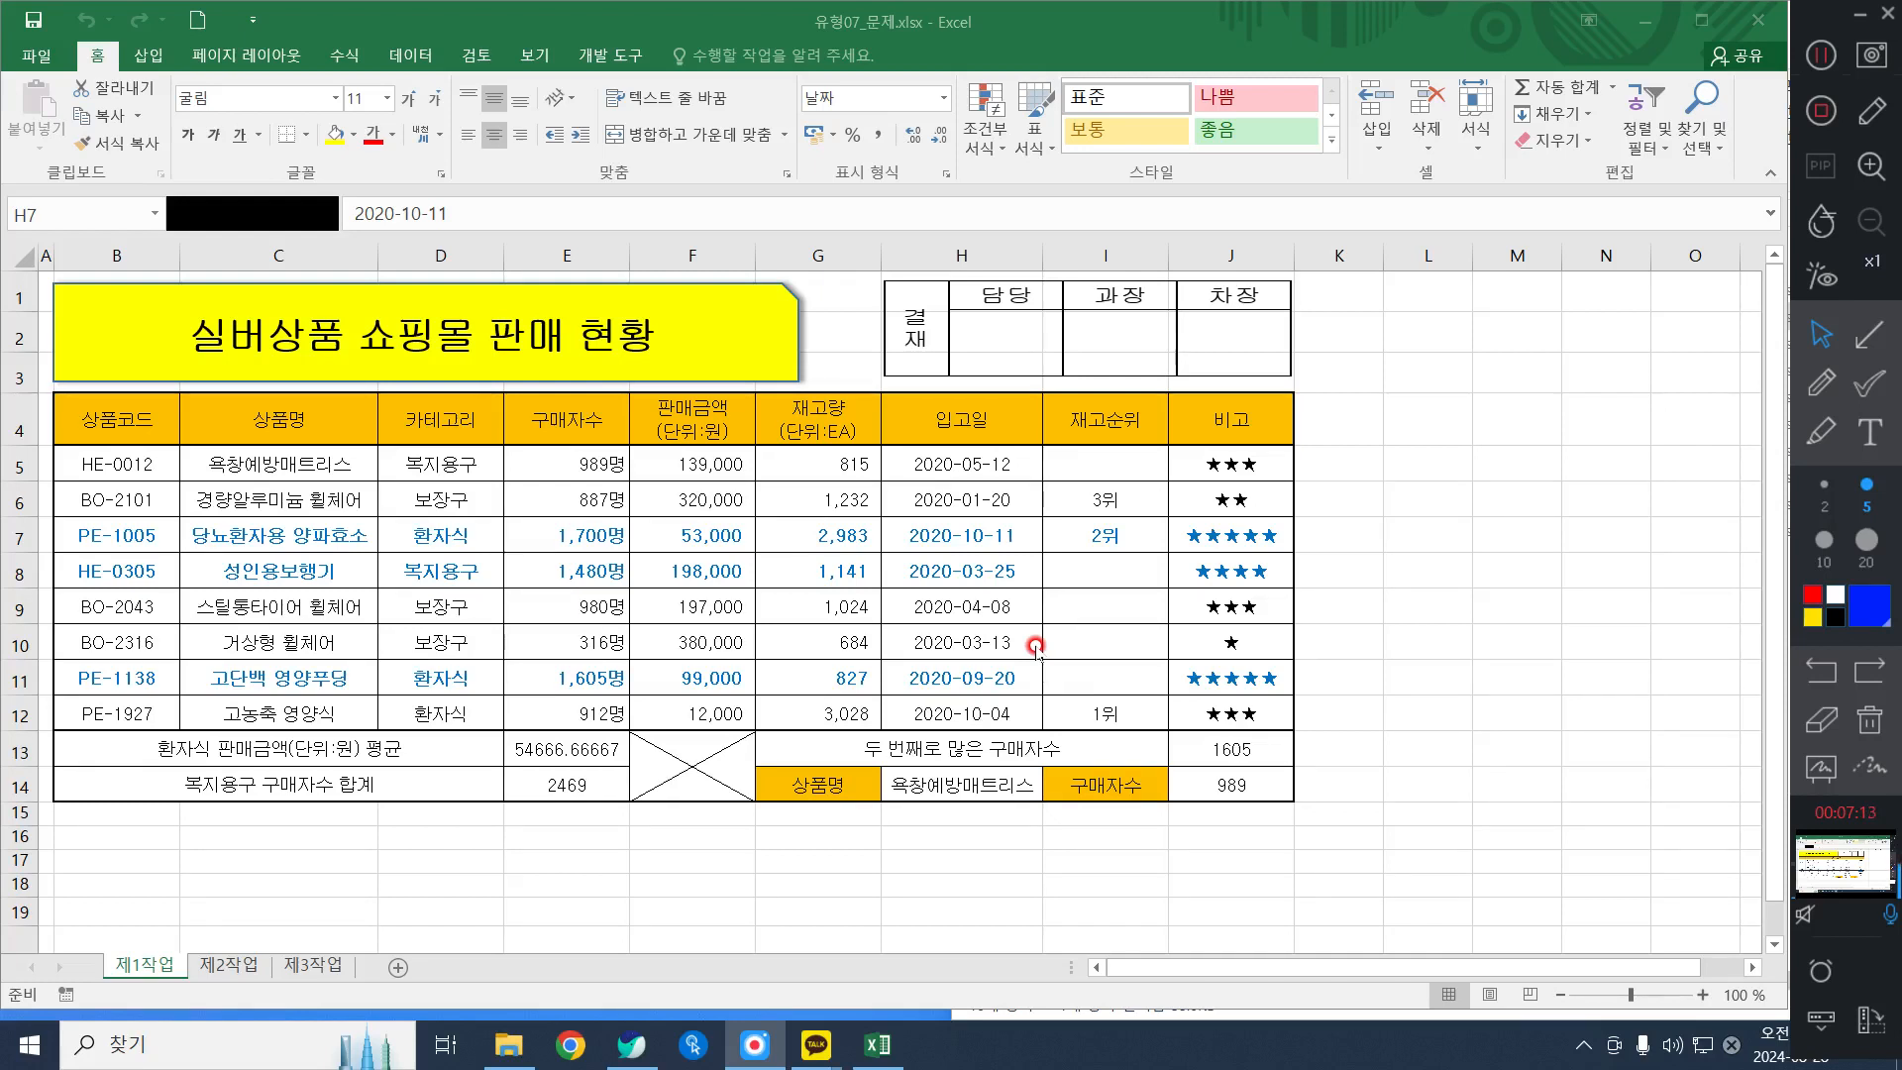
{"action": "left_click", "coordinate": [343, 416]}
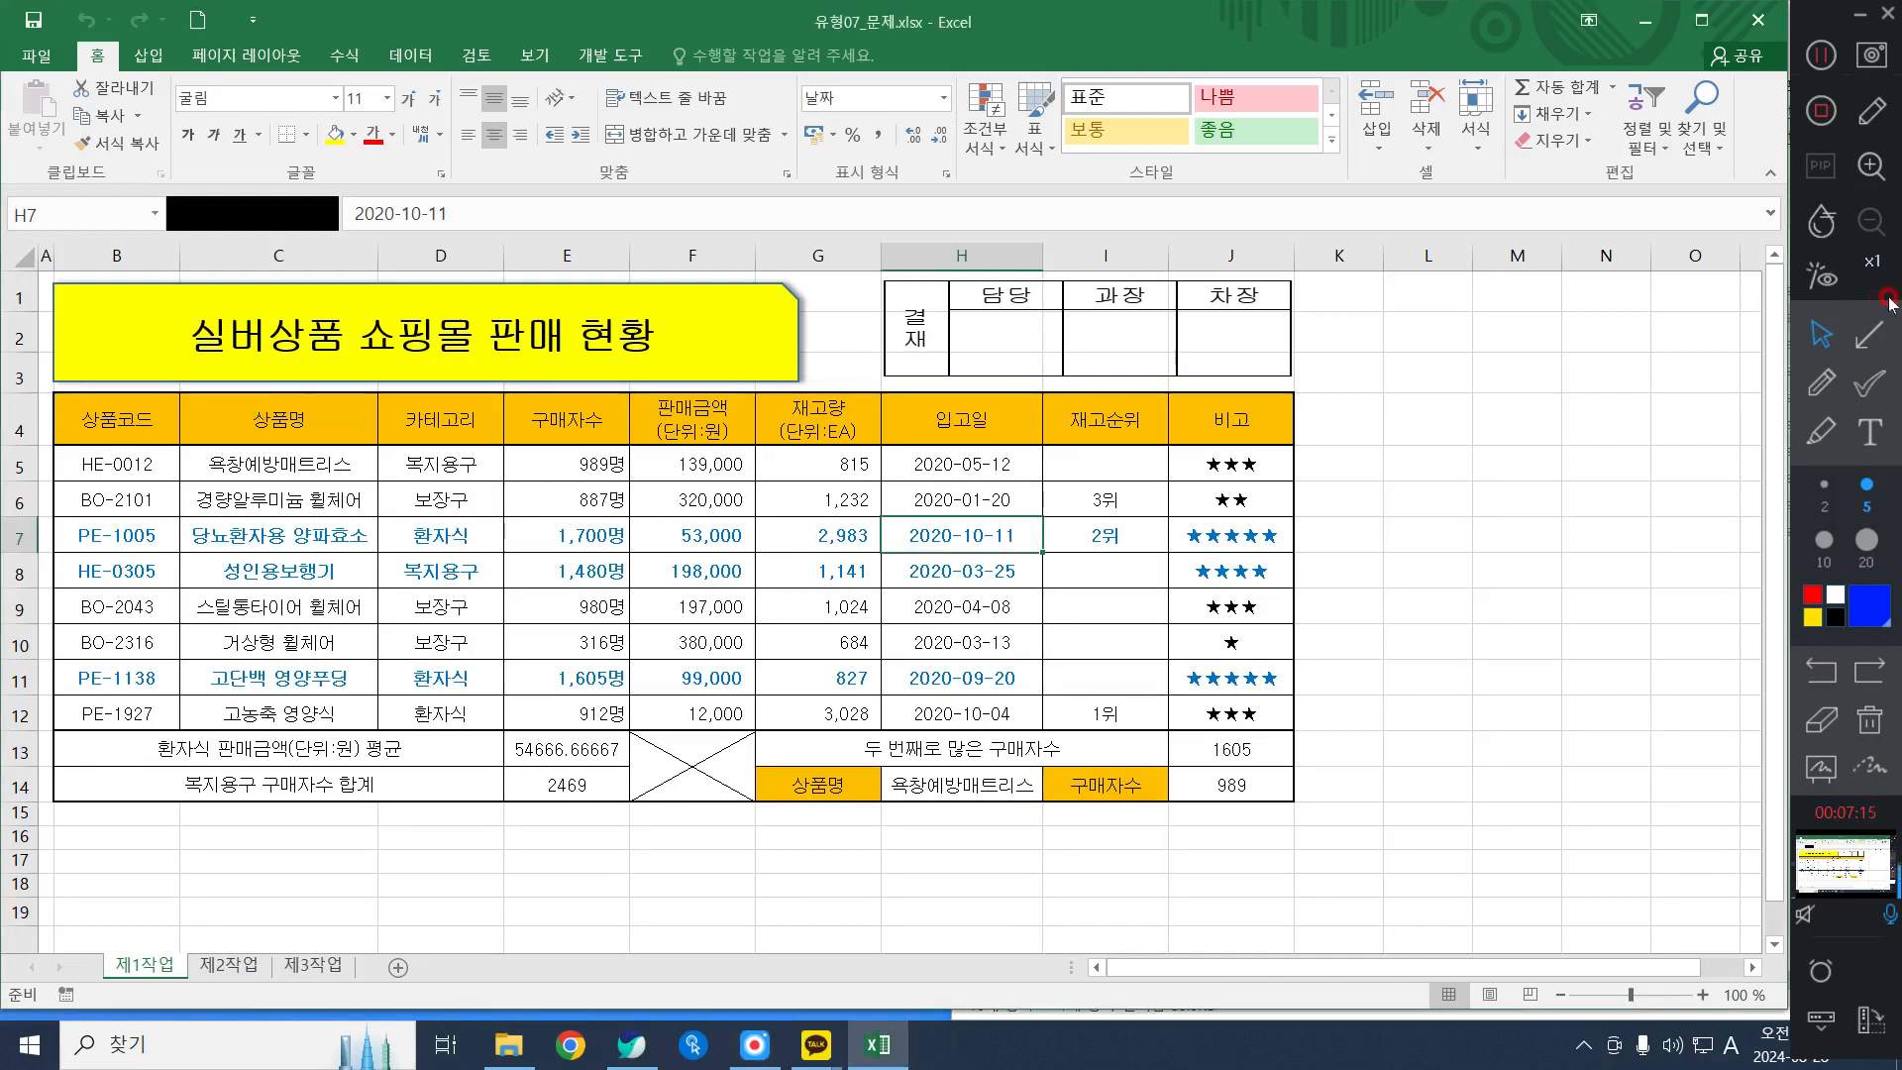
{"action": "left_click", "coordinate": [1645, 21]}
{"action": "left_click", "coordinate": [878, 1045]}
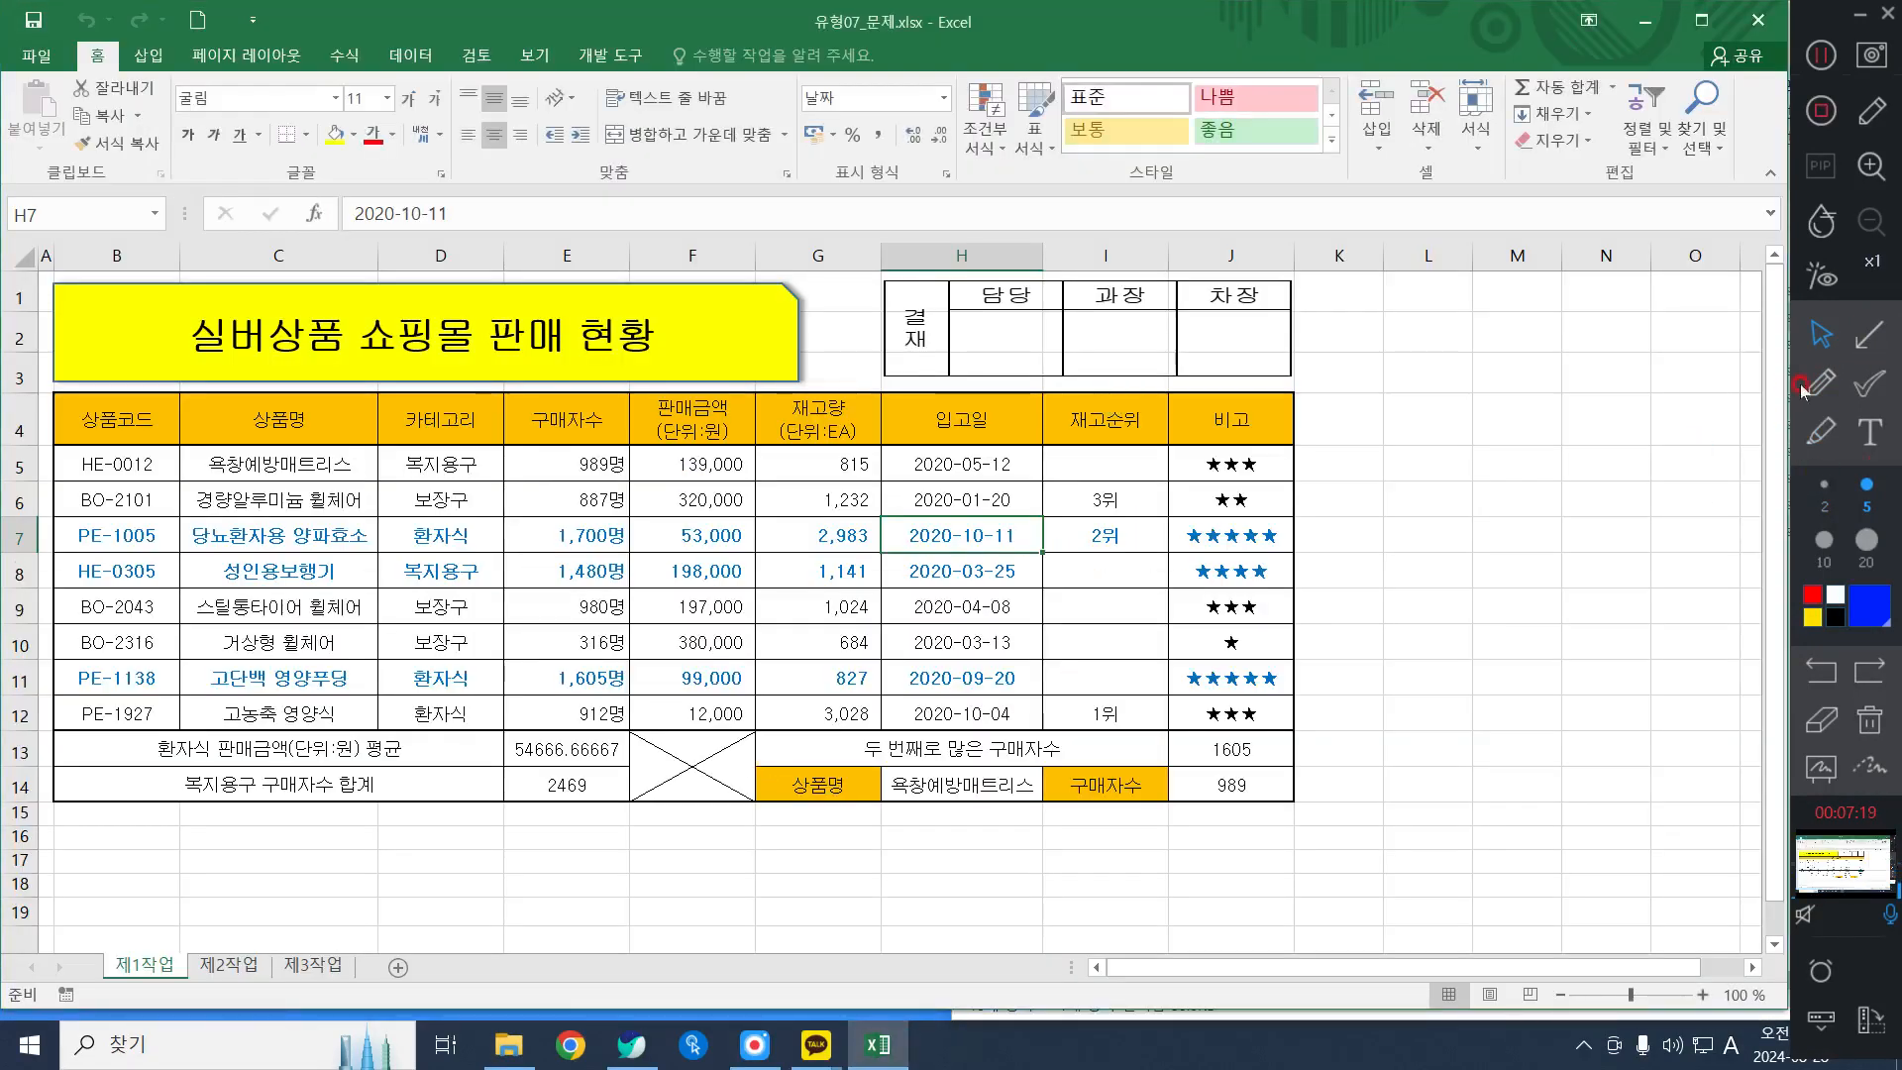
Frame the 상품명 column from its header through 고농축 영양식 with a blue rectangle annotation and select cells C4:C12
{"action": "left_click", "coordinate": [1869, 339]}
{"action": "left_click", "coordinate": [1820, 498]}
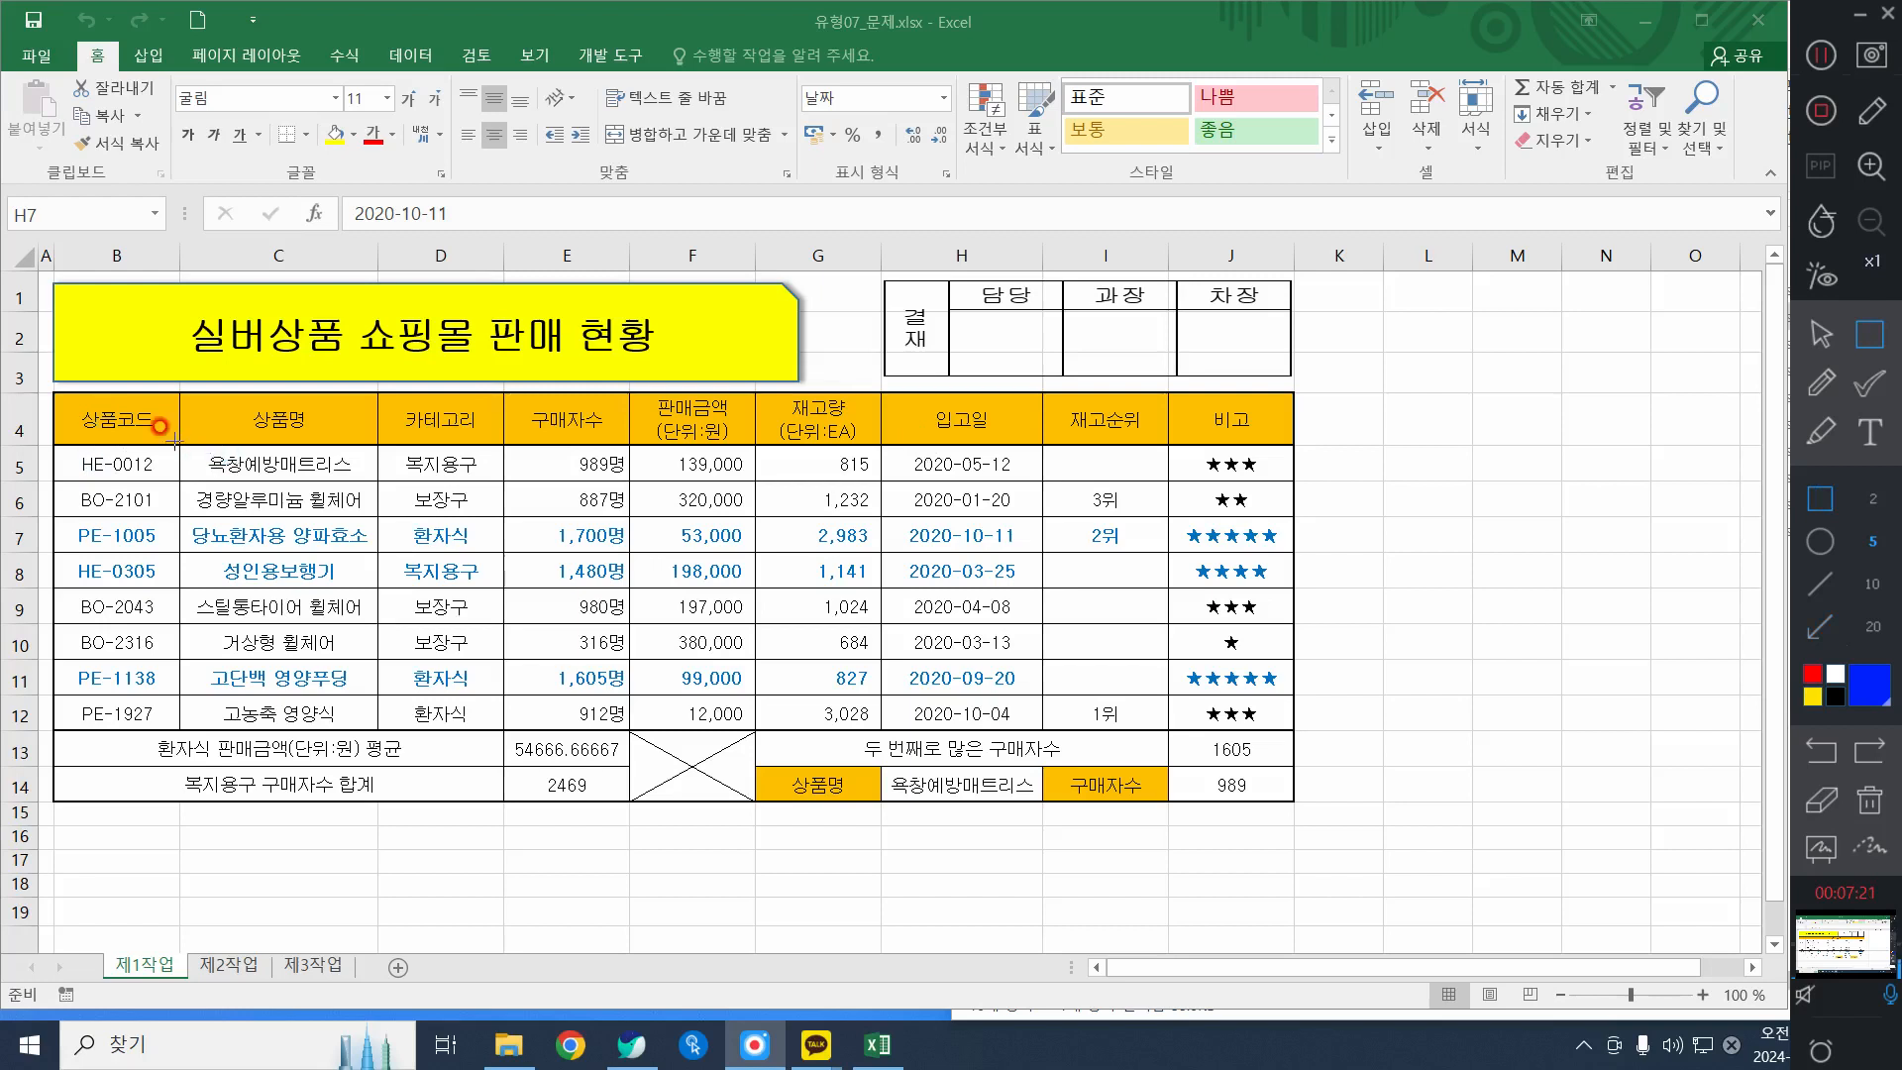
{"action": "mouse_move", "coordinate": [166, 440]}
{"action": "left_mouse_down"}
{"action": "mouse_move", "coordinate": [377, 773]}
{"action": "mouse_move", "coordinate": [393, 733]}
{"action": "left_mouse_up"}
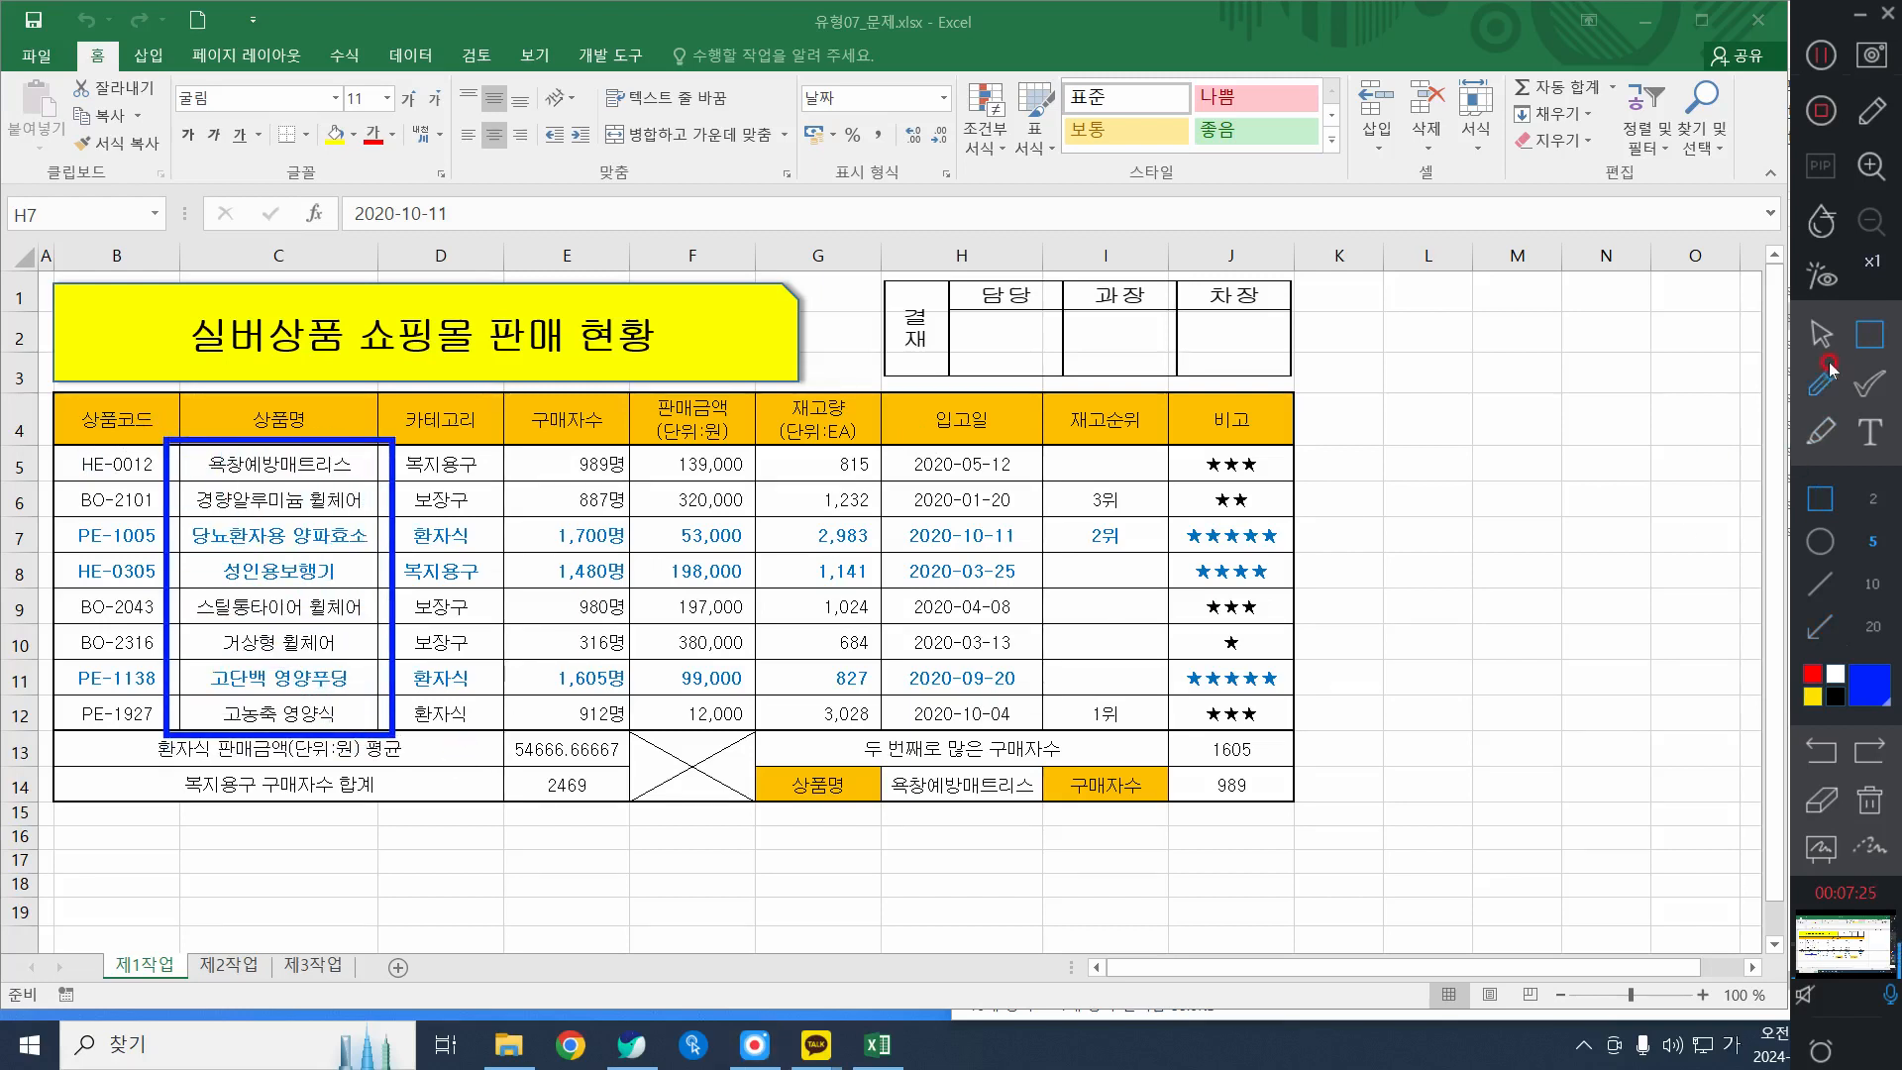
{"action": "key", "text": "ctrl+z"}
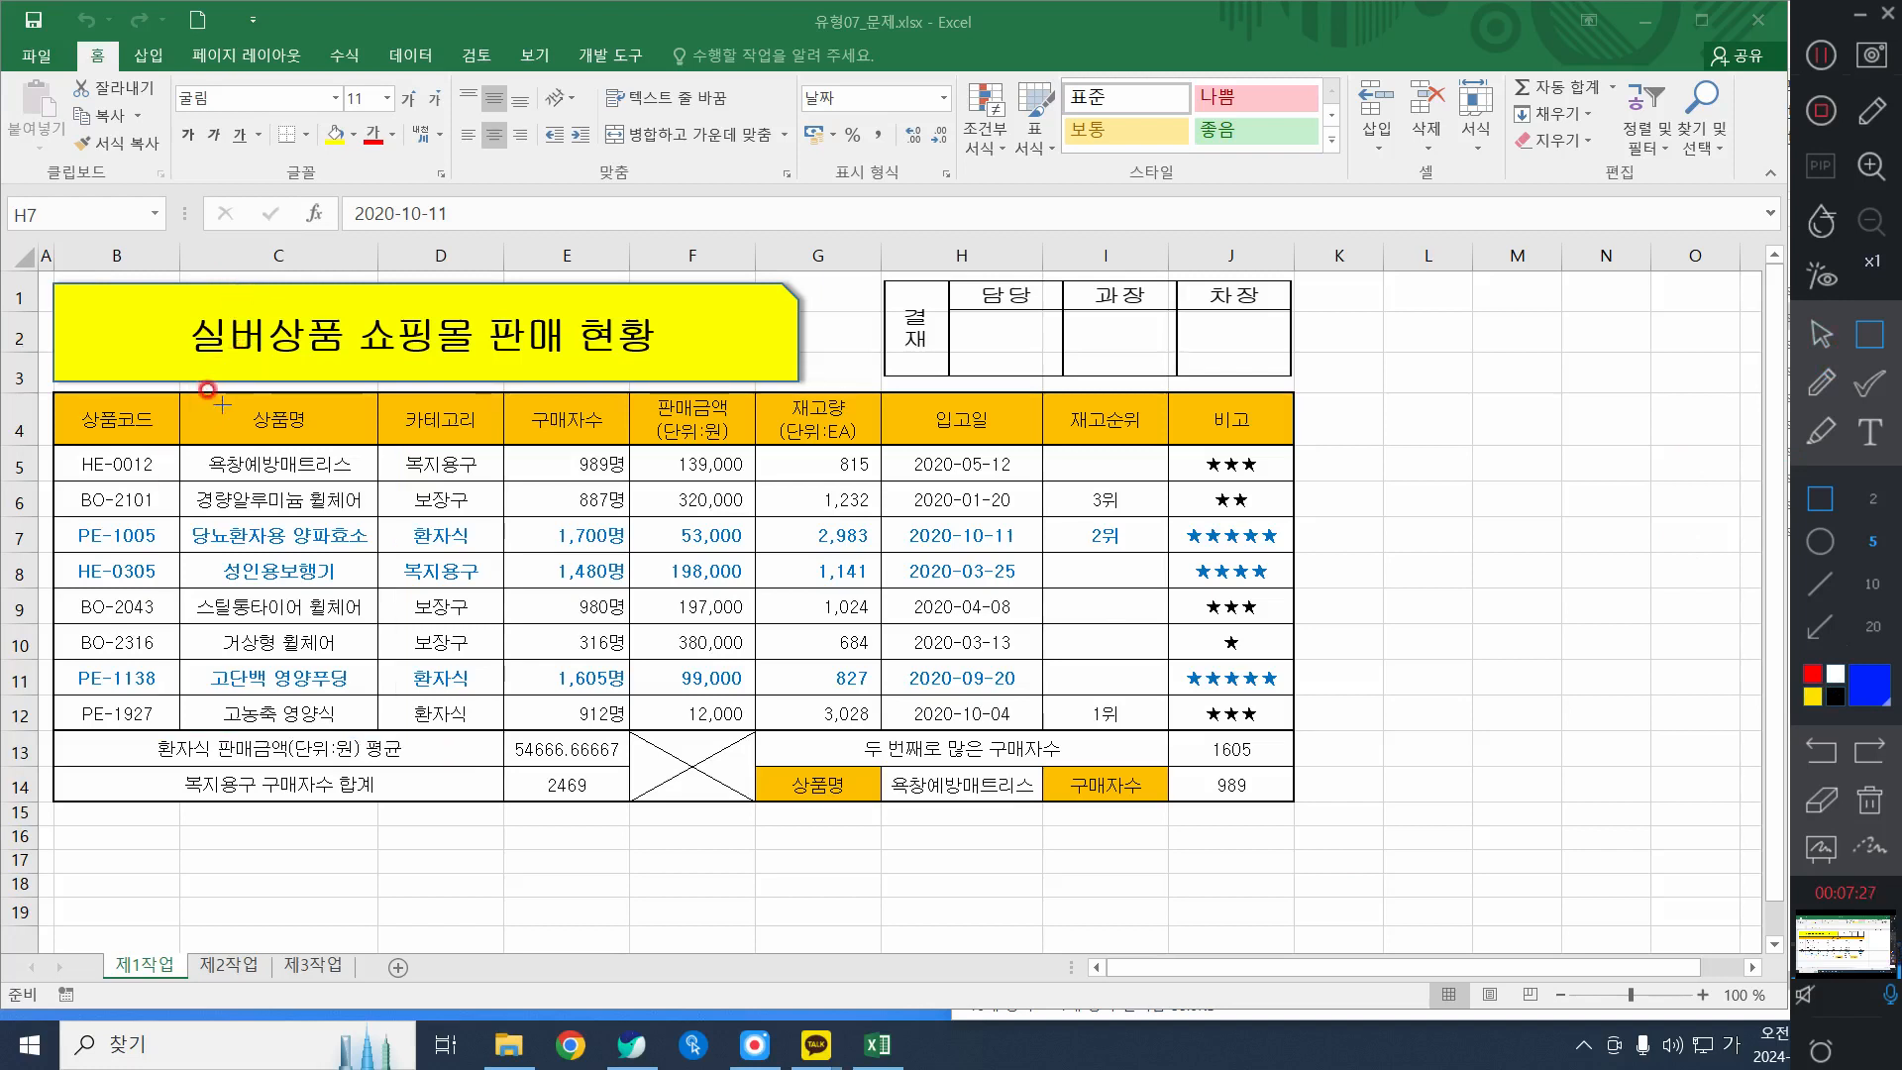
{"action": "left_click_drag", "start_coordinate": [164, 380], "coordinate": [395, 743]}
{"action": "left_click", "coordinate": [1821, 334]}
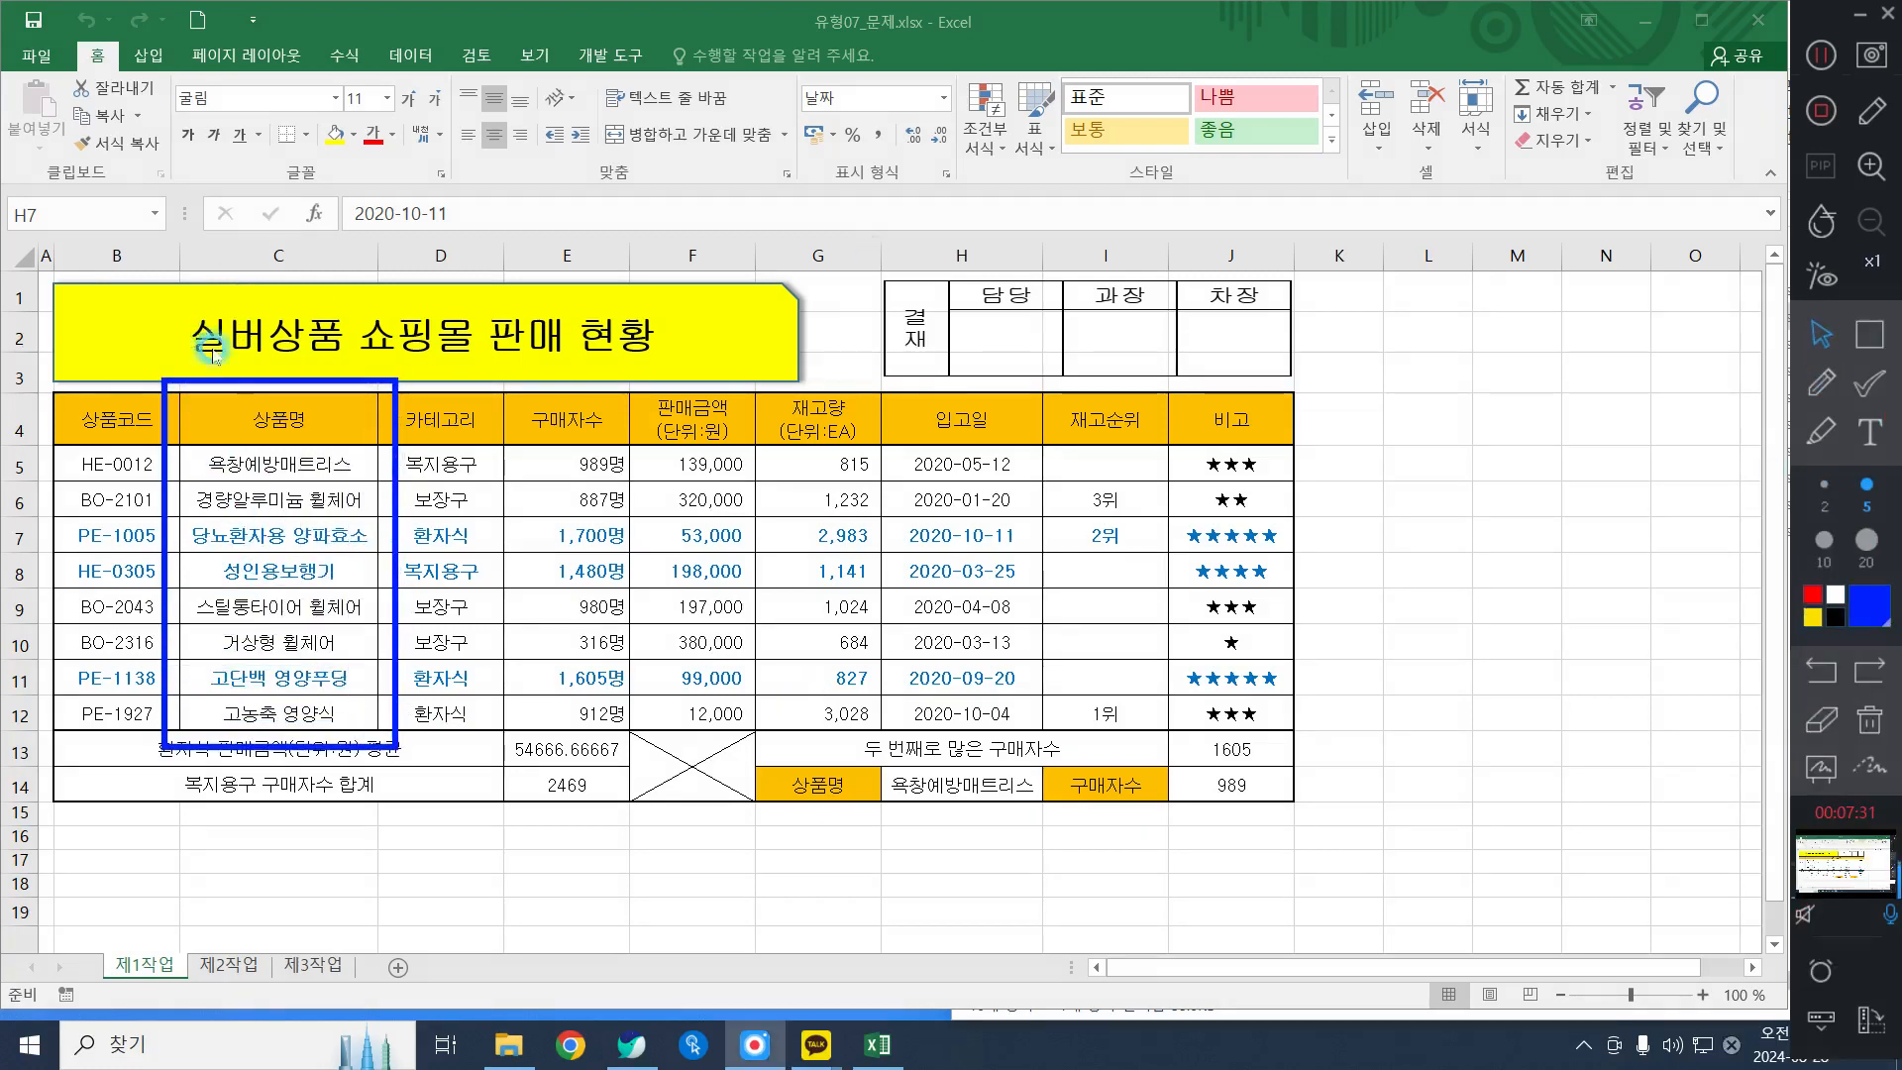
{"action": "left_click_drag", "start_coordinate": [275, 414], "coordinate": [349, 731]}
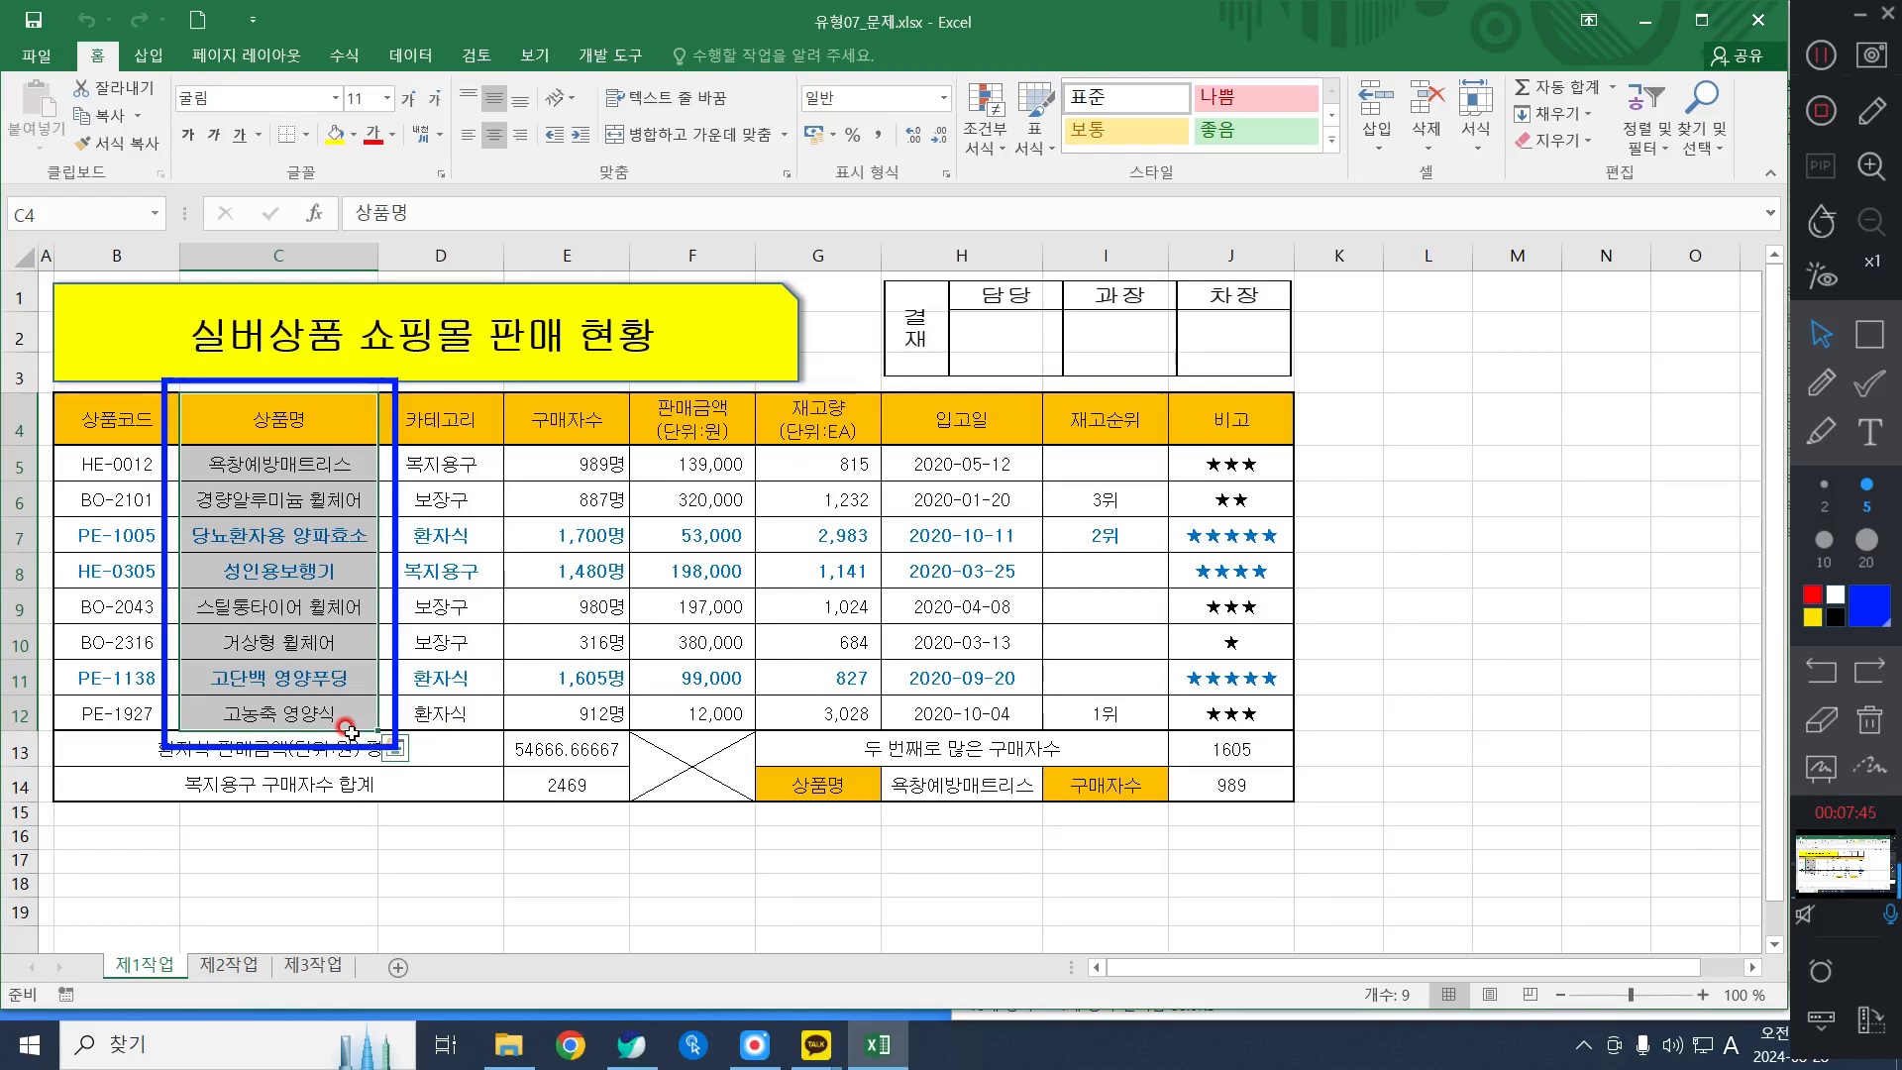
Frame the 판매금액(단위:원) column with a blue rectangle annotation and add cells F4:F12 to the selection
{"action": "left_click", "coordinate": [1869, 334]}
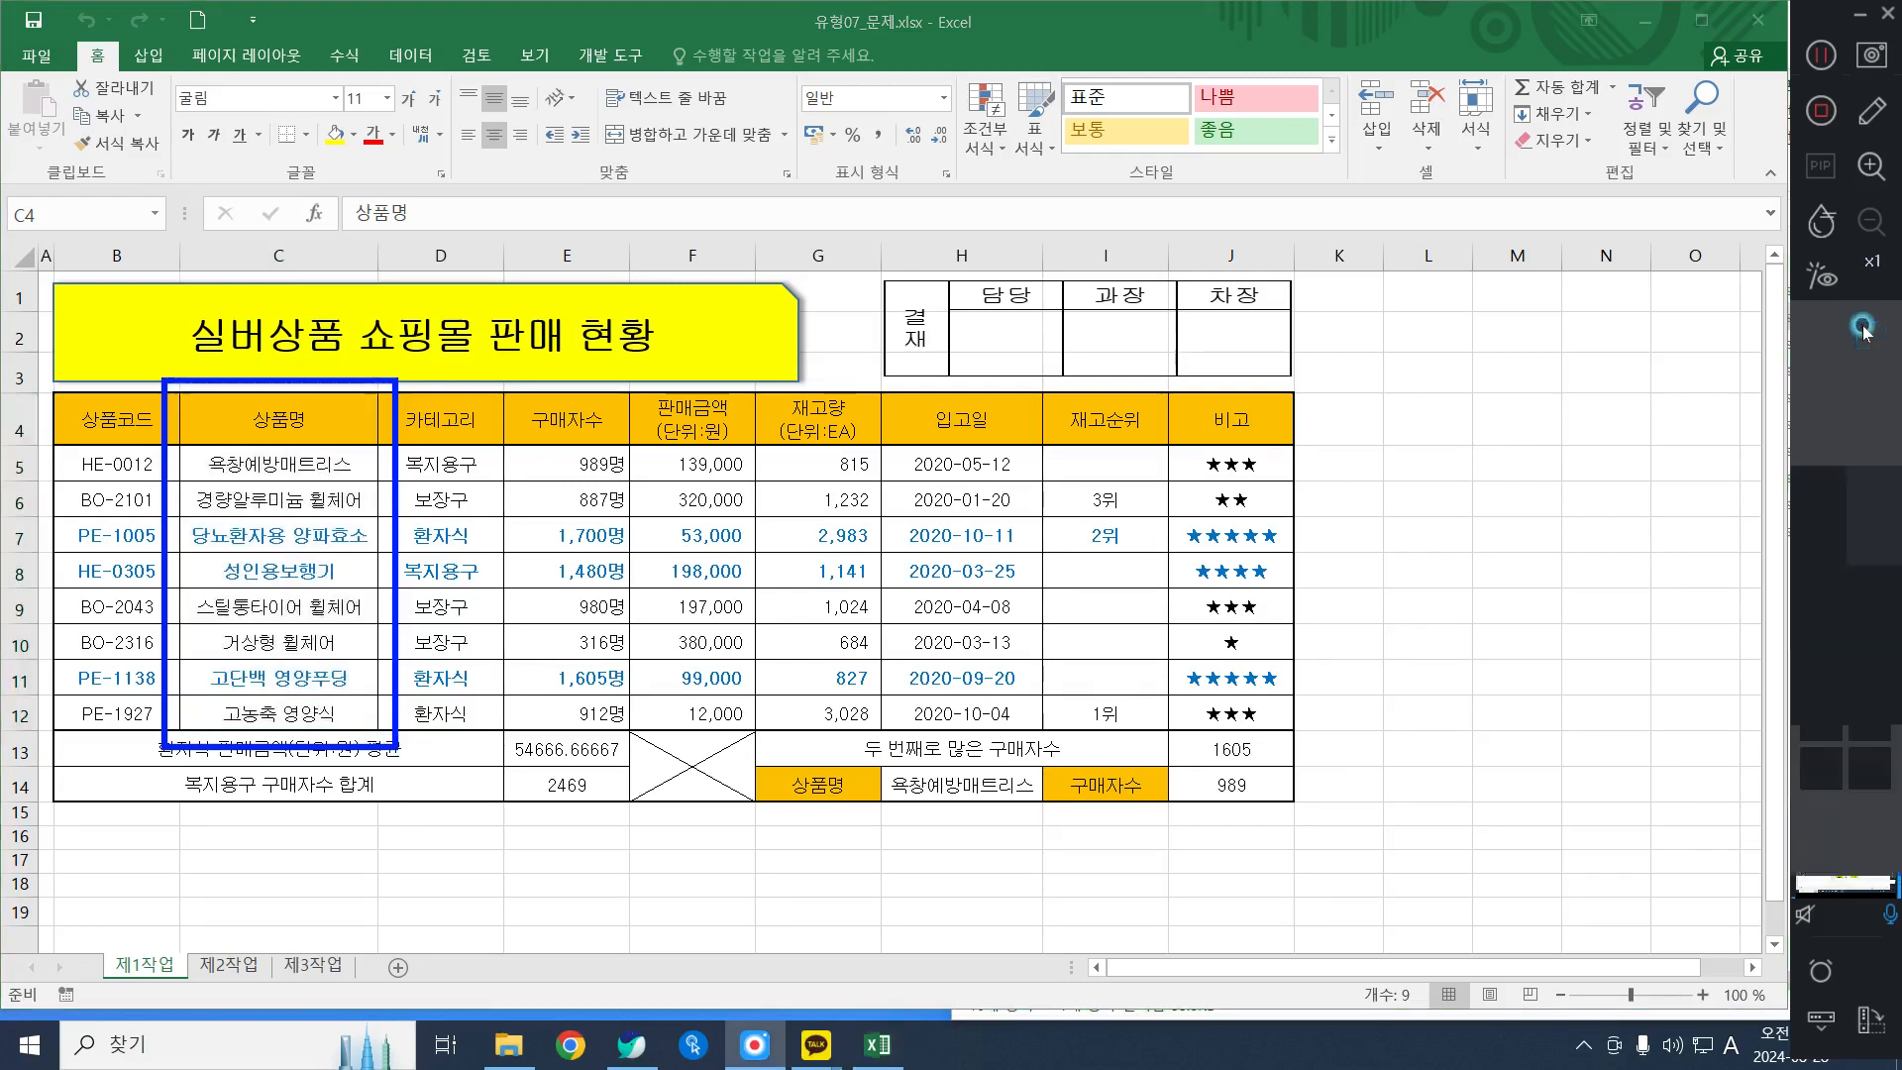
{"action": "mouse_move", "coordinate": [615, 379]}
{"action": "left_mouse_down"}
{"action": "mouse_move", "coordinate": [763, 658]}
{"action": "mouse_move", "coordinate": [758, 738]}
{"action": "left_mouse_up"}
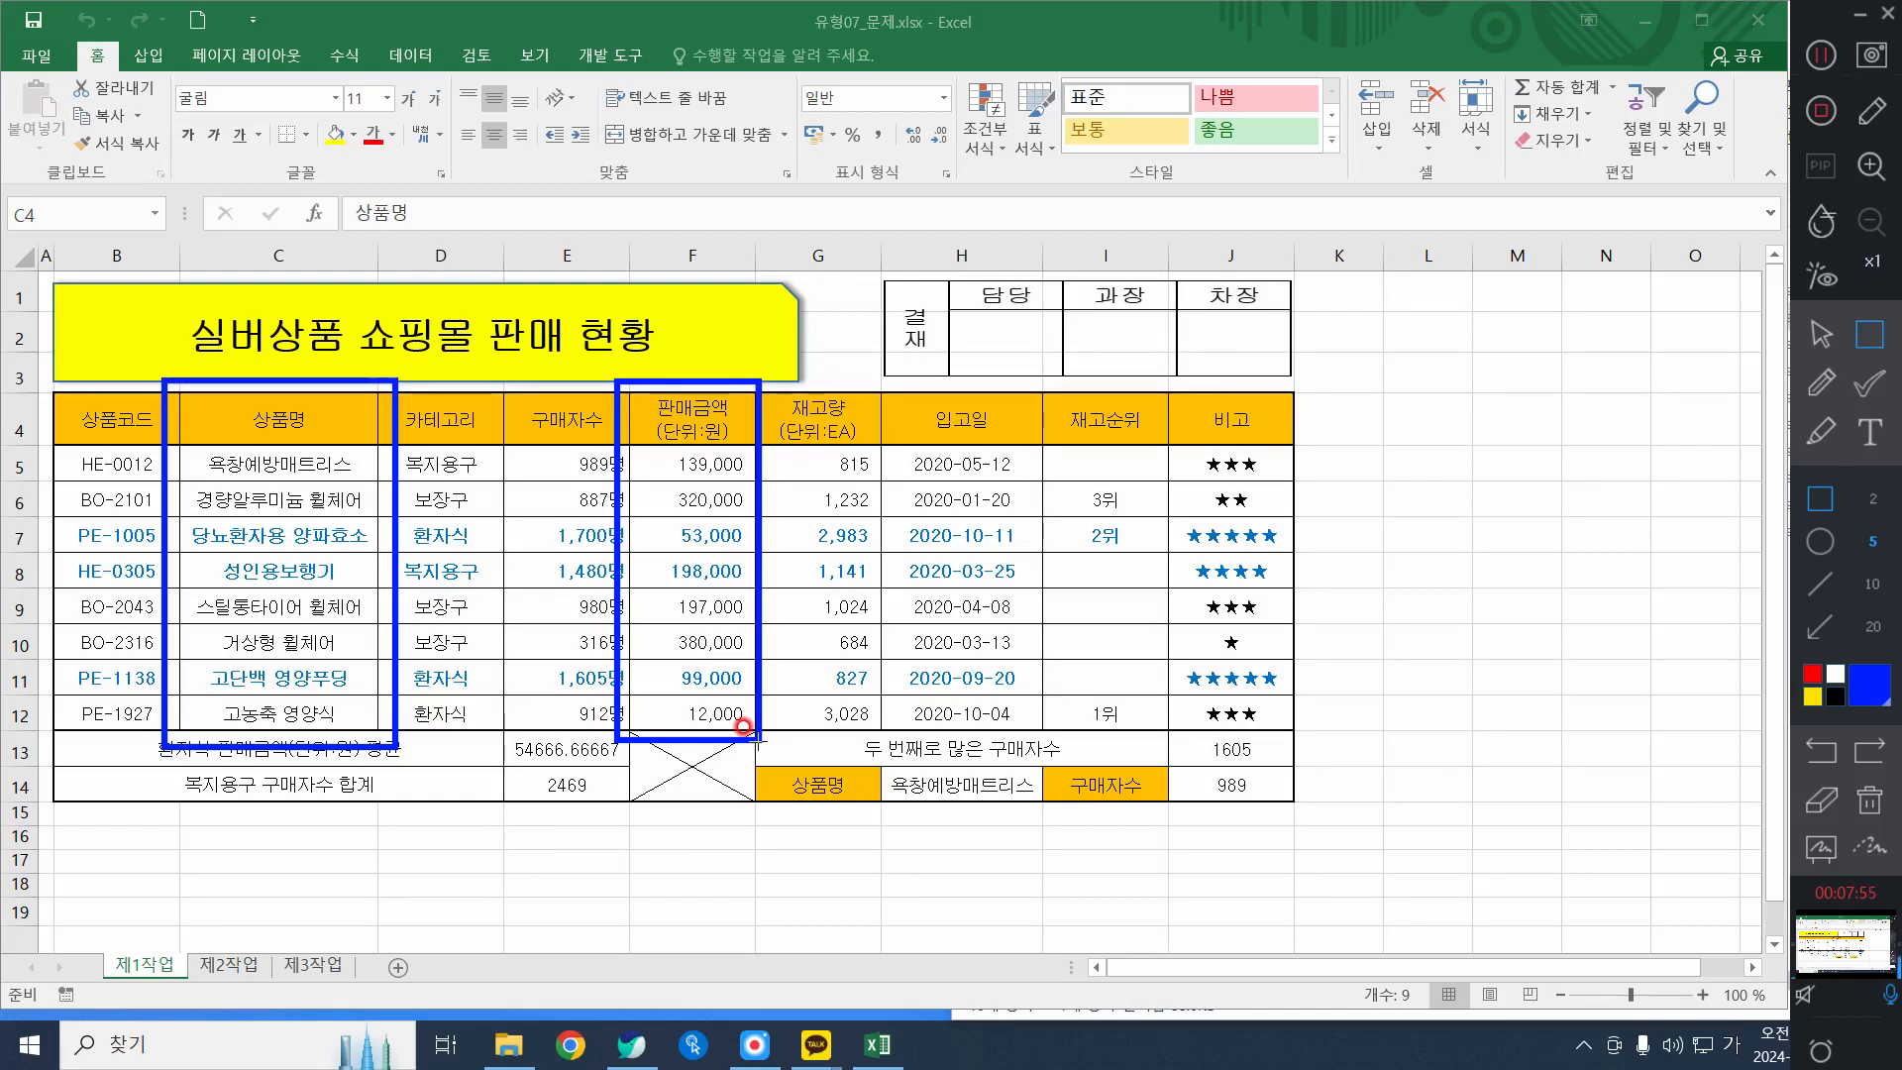
{"action": "left_click", "coordinate": [1819, 329]}
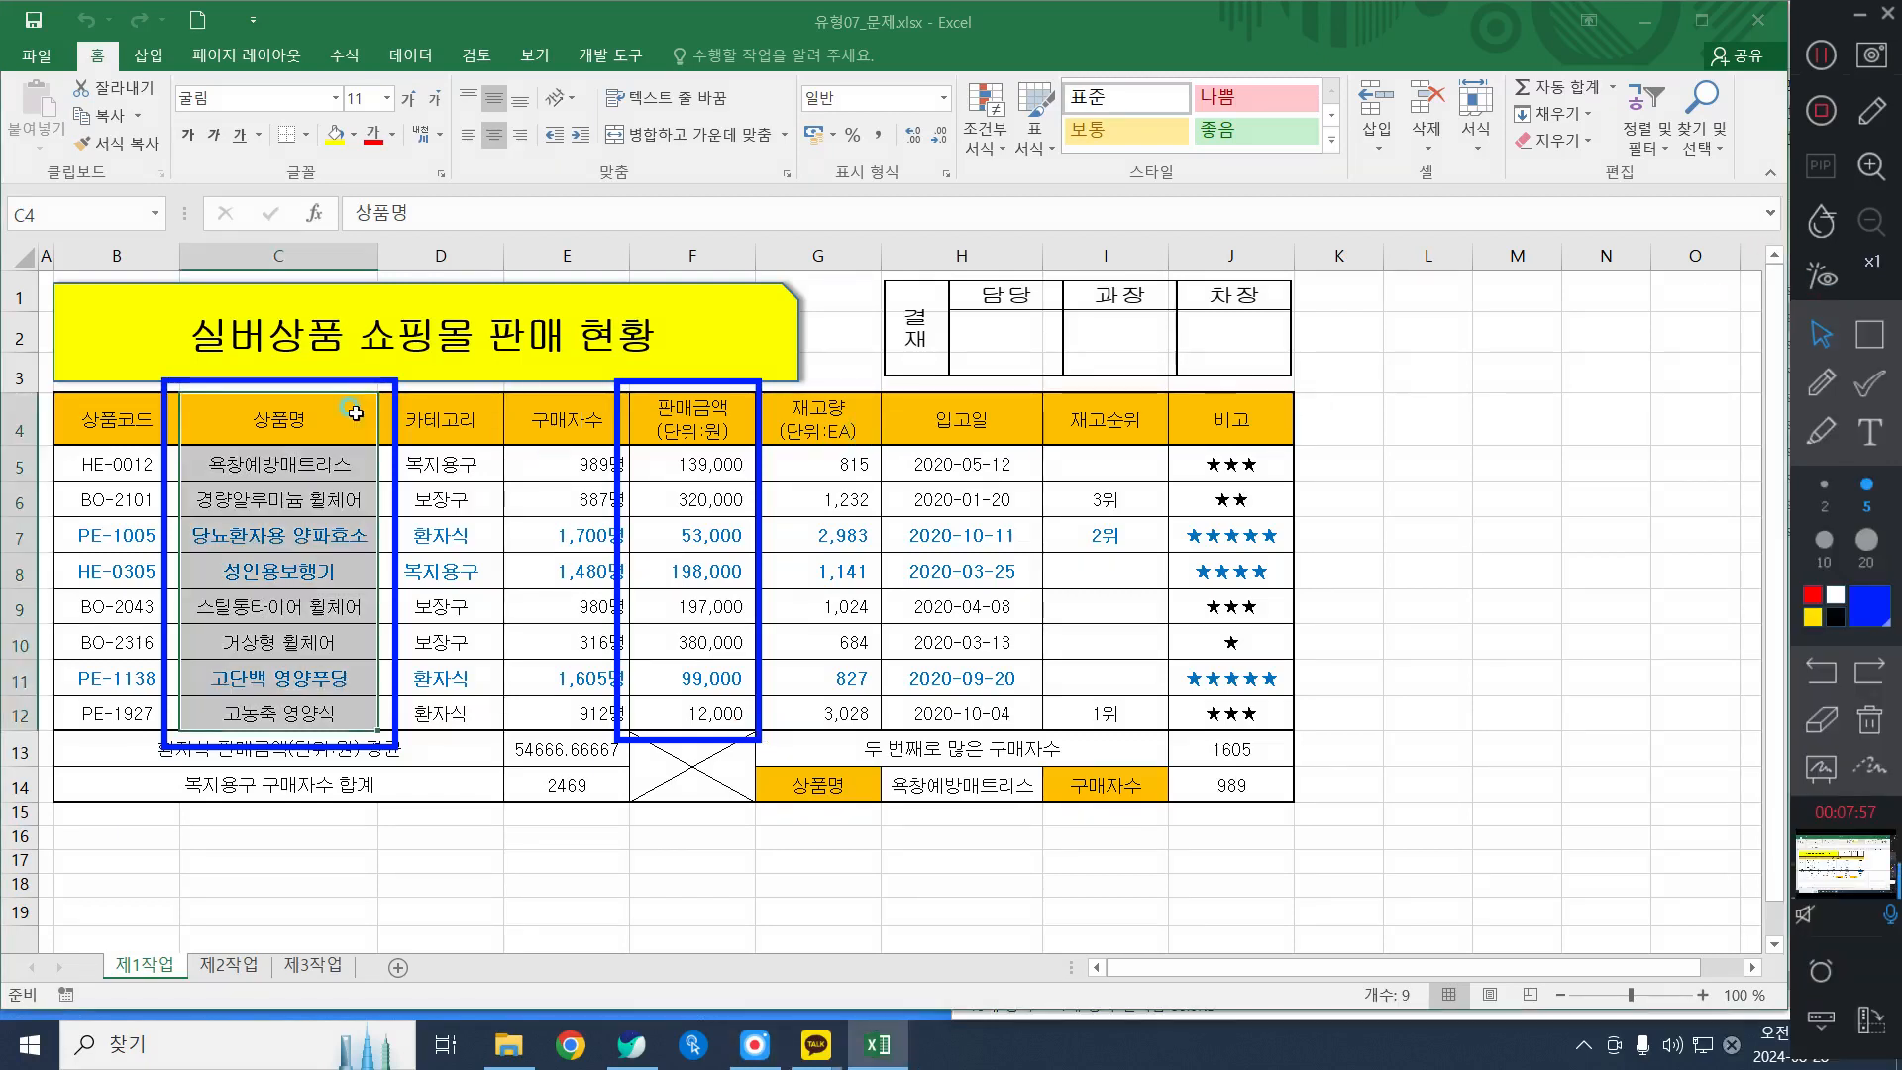
{"action": "left_click", "coordinate": [693, 420], "text": "ctrl"}
{"action": "left_click_drag", "start_coordinate": [696, 479], "coordinate": [713, 711]}
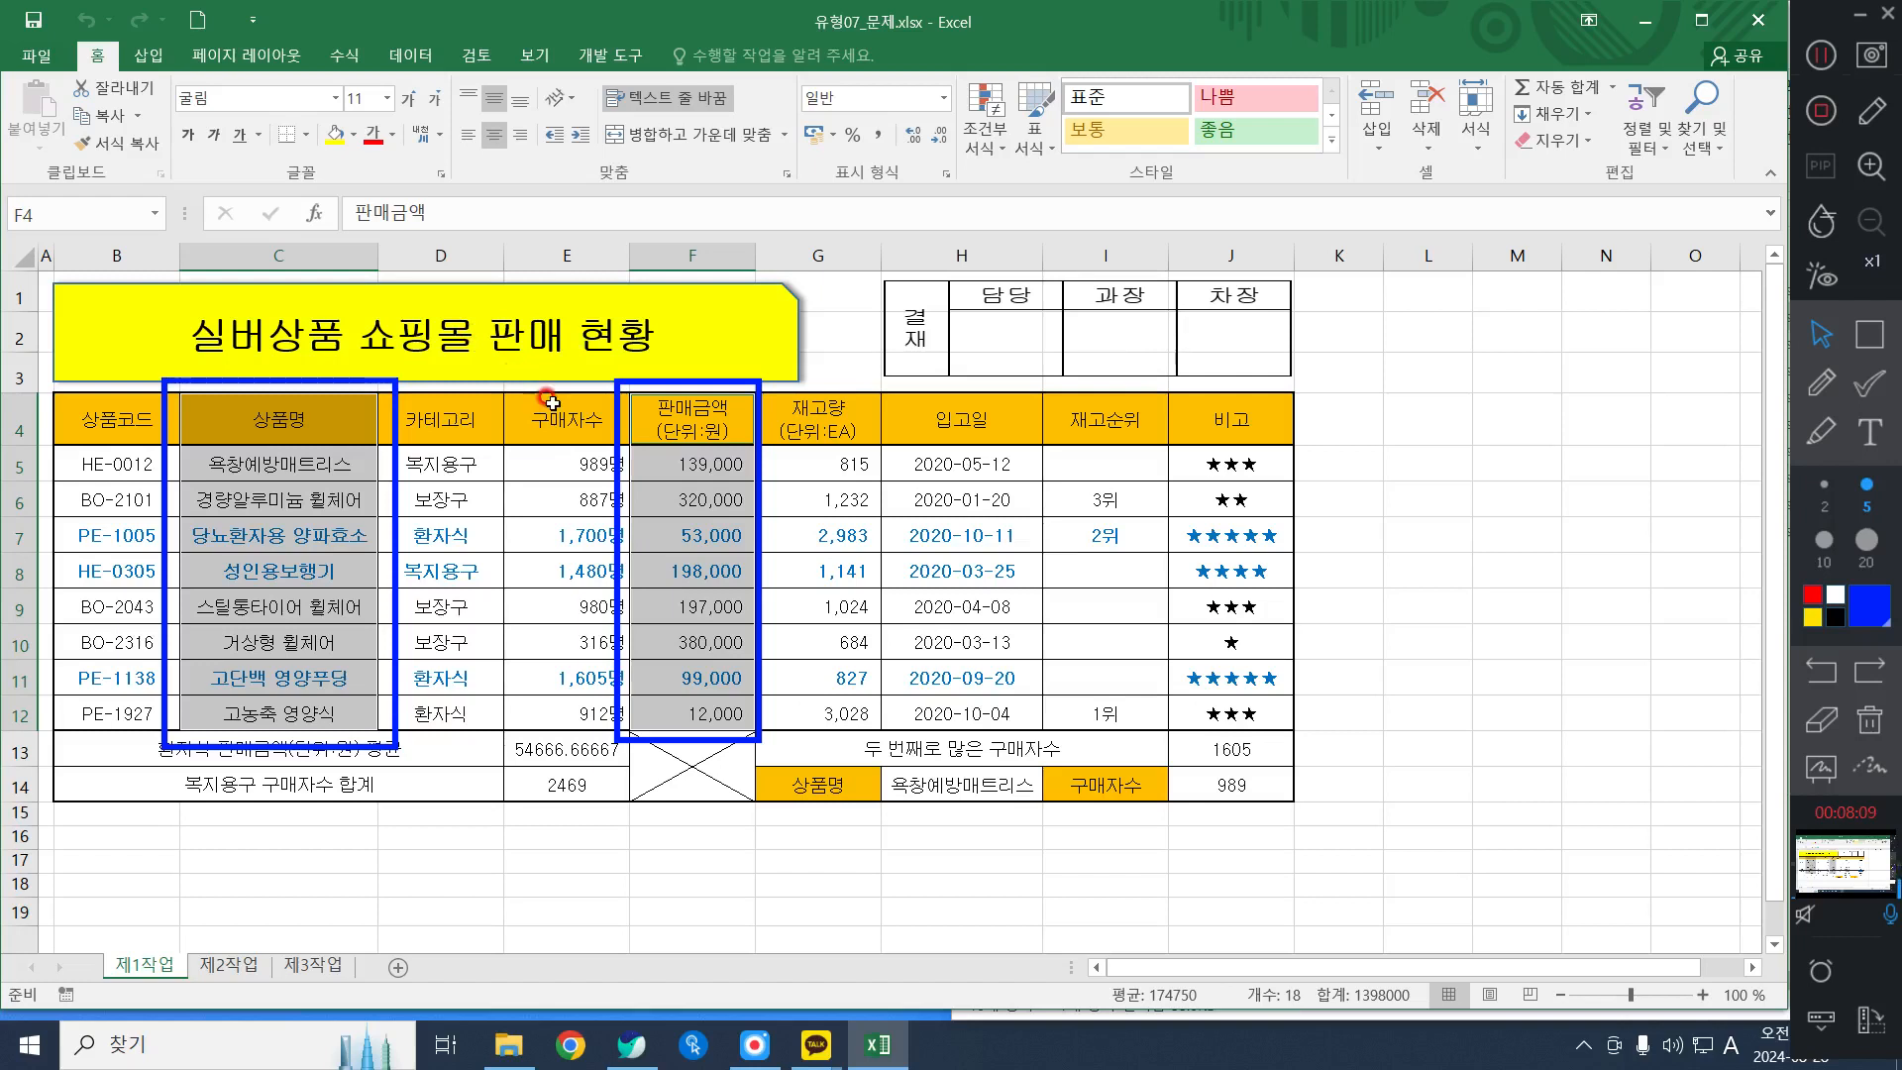
Frame the 구매자수 column with a blue rectangle annotation and add cells E4:E12 to the selection
{"action": "left_click", "coordinate": [1870, 337]}
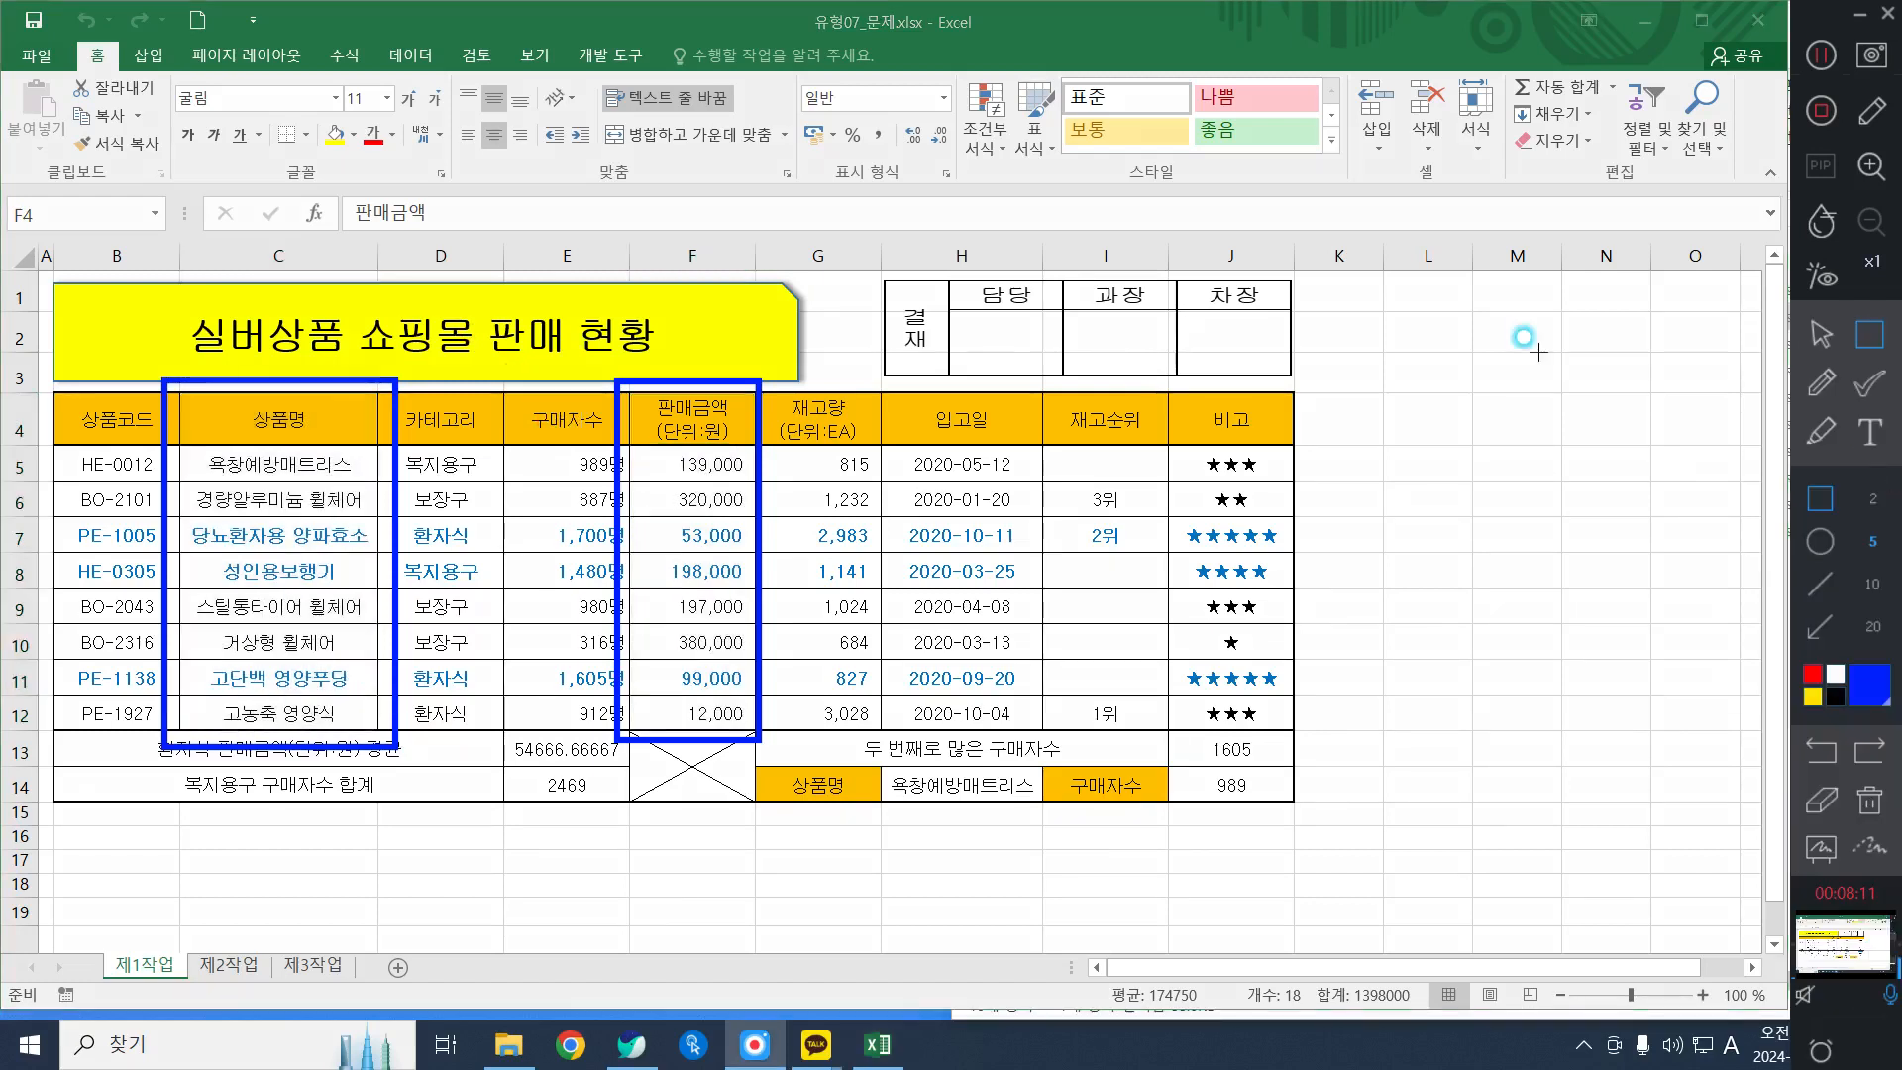
{"action": "mouse_move", "coordinate": [495, 382]}
{"action": "left_mouse_down"}
{"action": "mouse_move", "coordinate": [644, 761]}
{"action": "mouse_move", "coordinate": [639, 738]}
{"action": "left_mouse_up"}
{"action": "left_click", "coordinate": [1820, 335]}
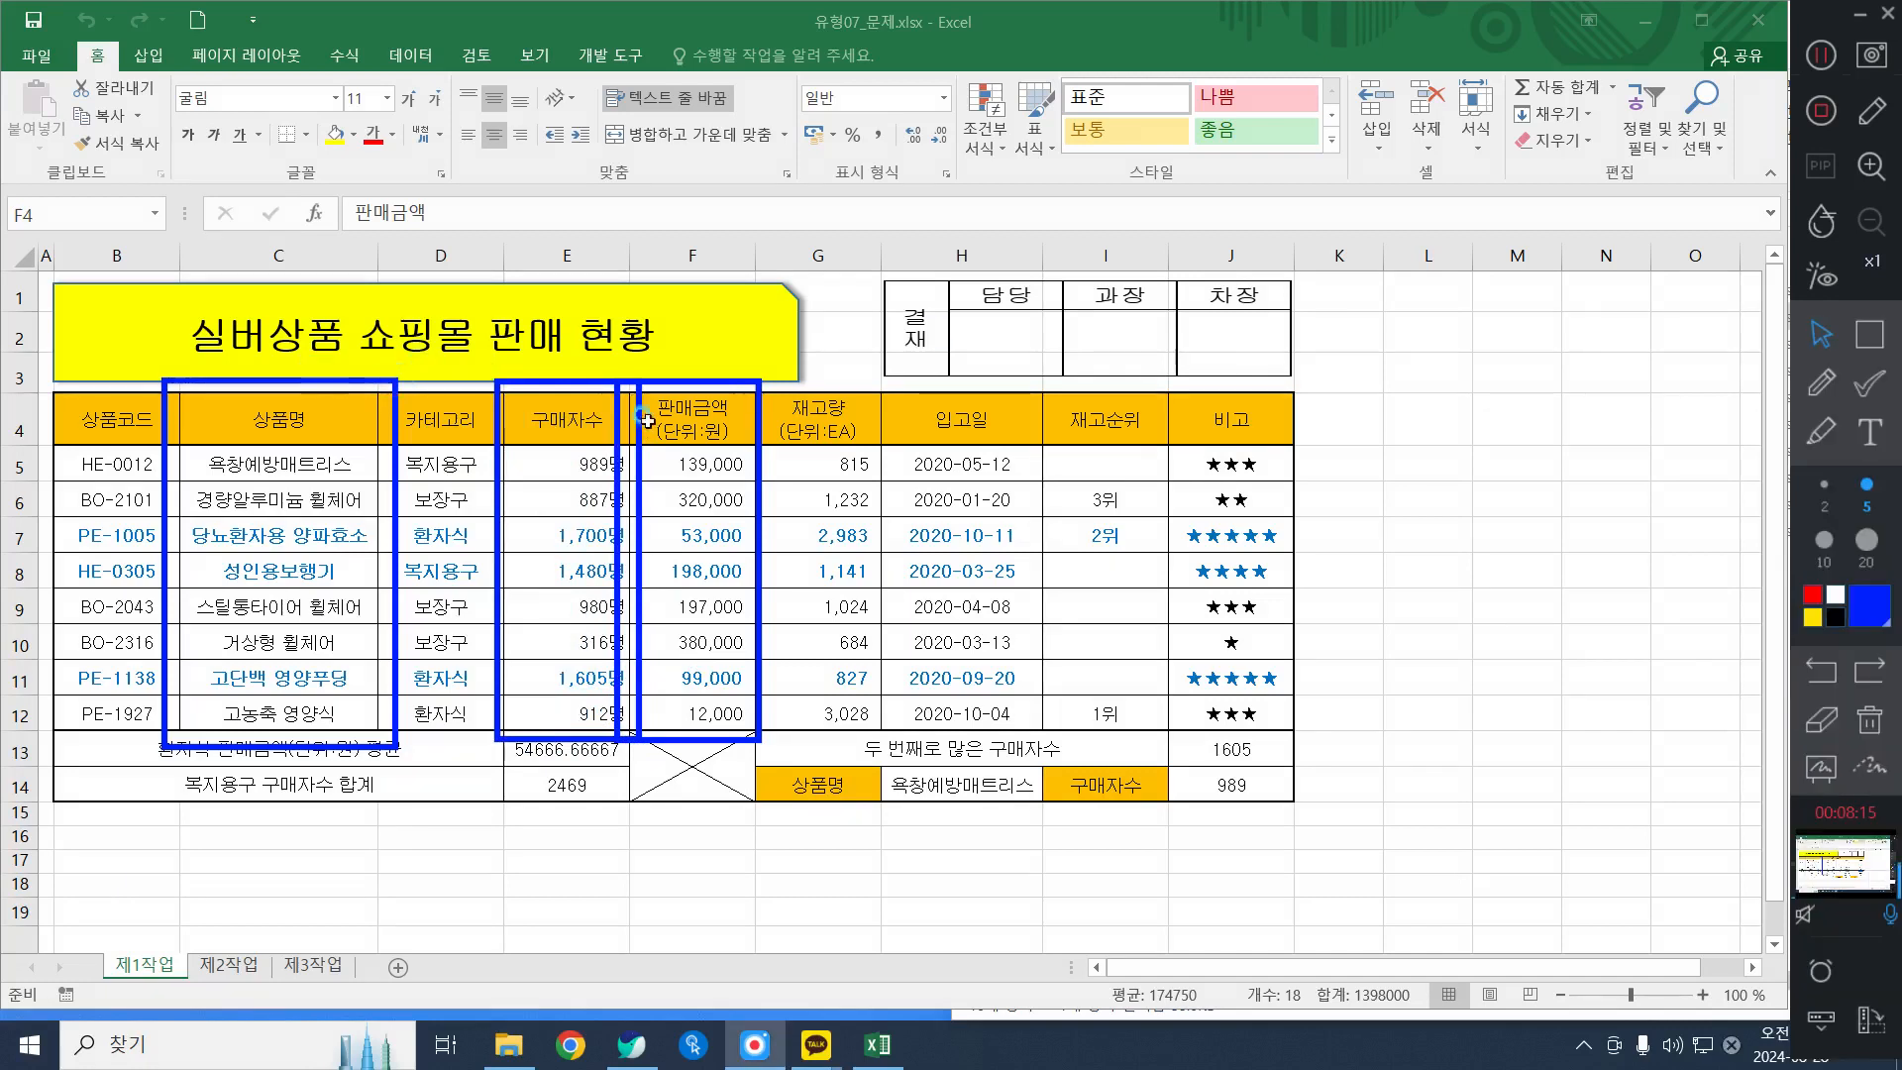
{"action": "left_click_drag", "start_coordinate": [567, 406], "coordinate": [602, 716]}
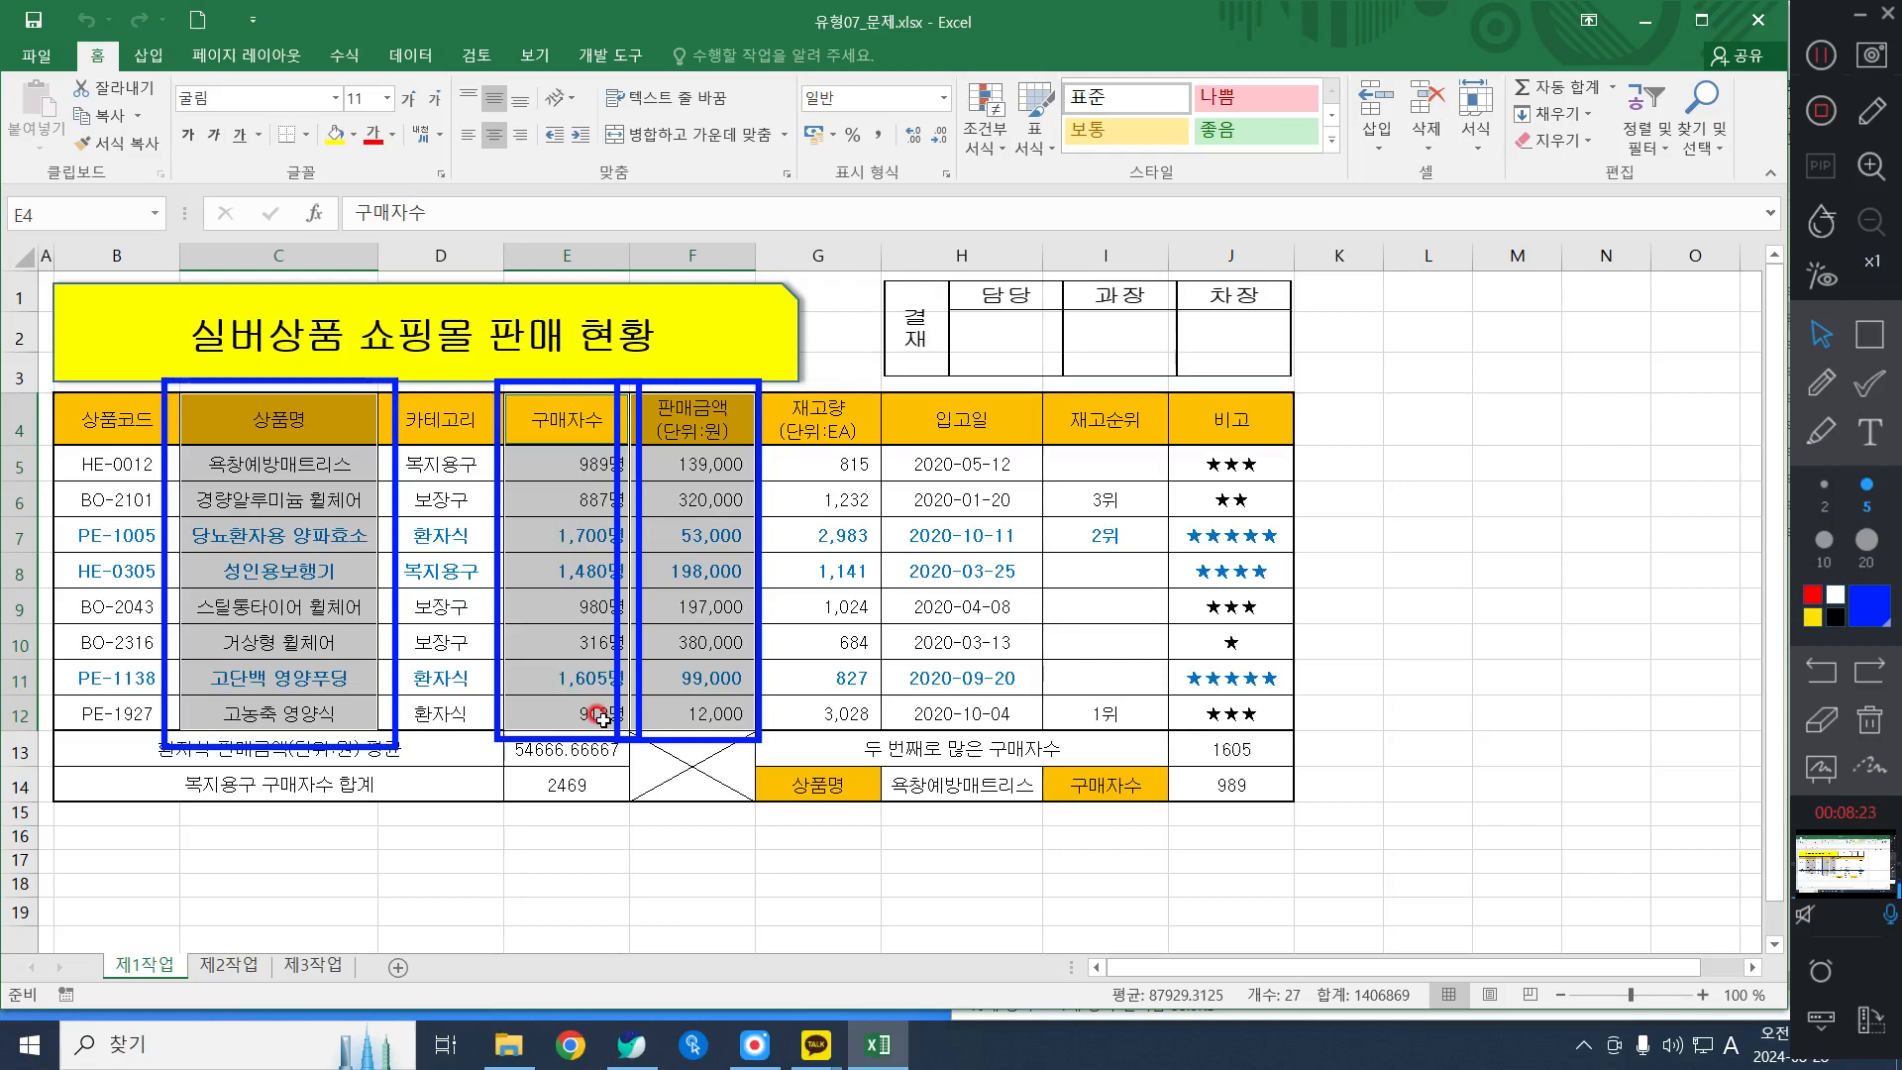
Clear all drawn annotations and open the recommended charts for the selected 상품명, 구매자수 and 판매금액 data
{"action": "left_click", "coordinate": [1871, 717]}
{"action": "left_click", "coordinate": [161, 5]}
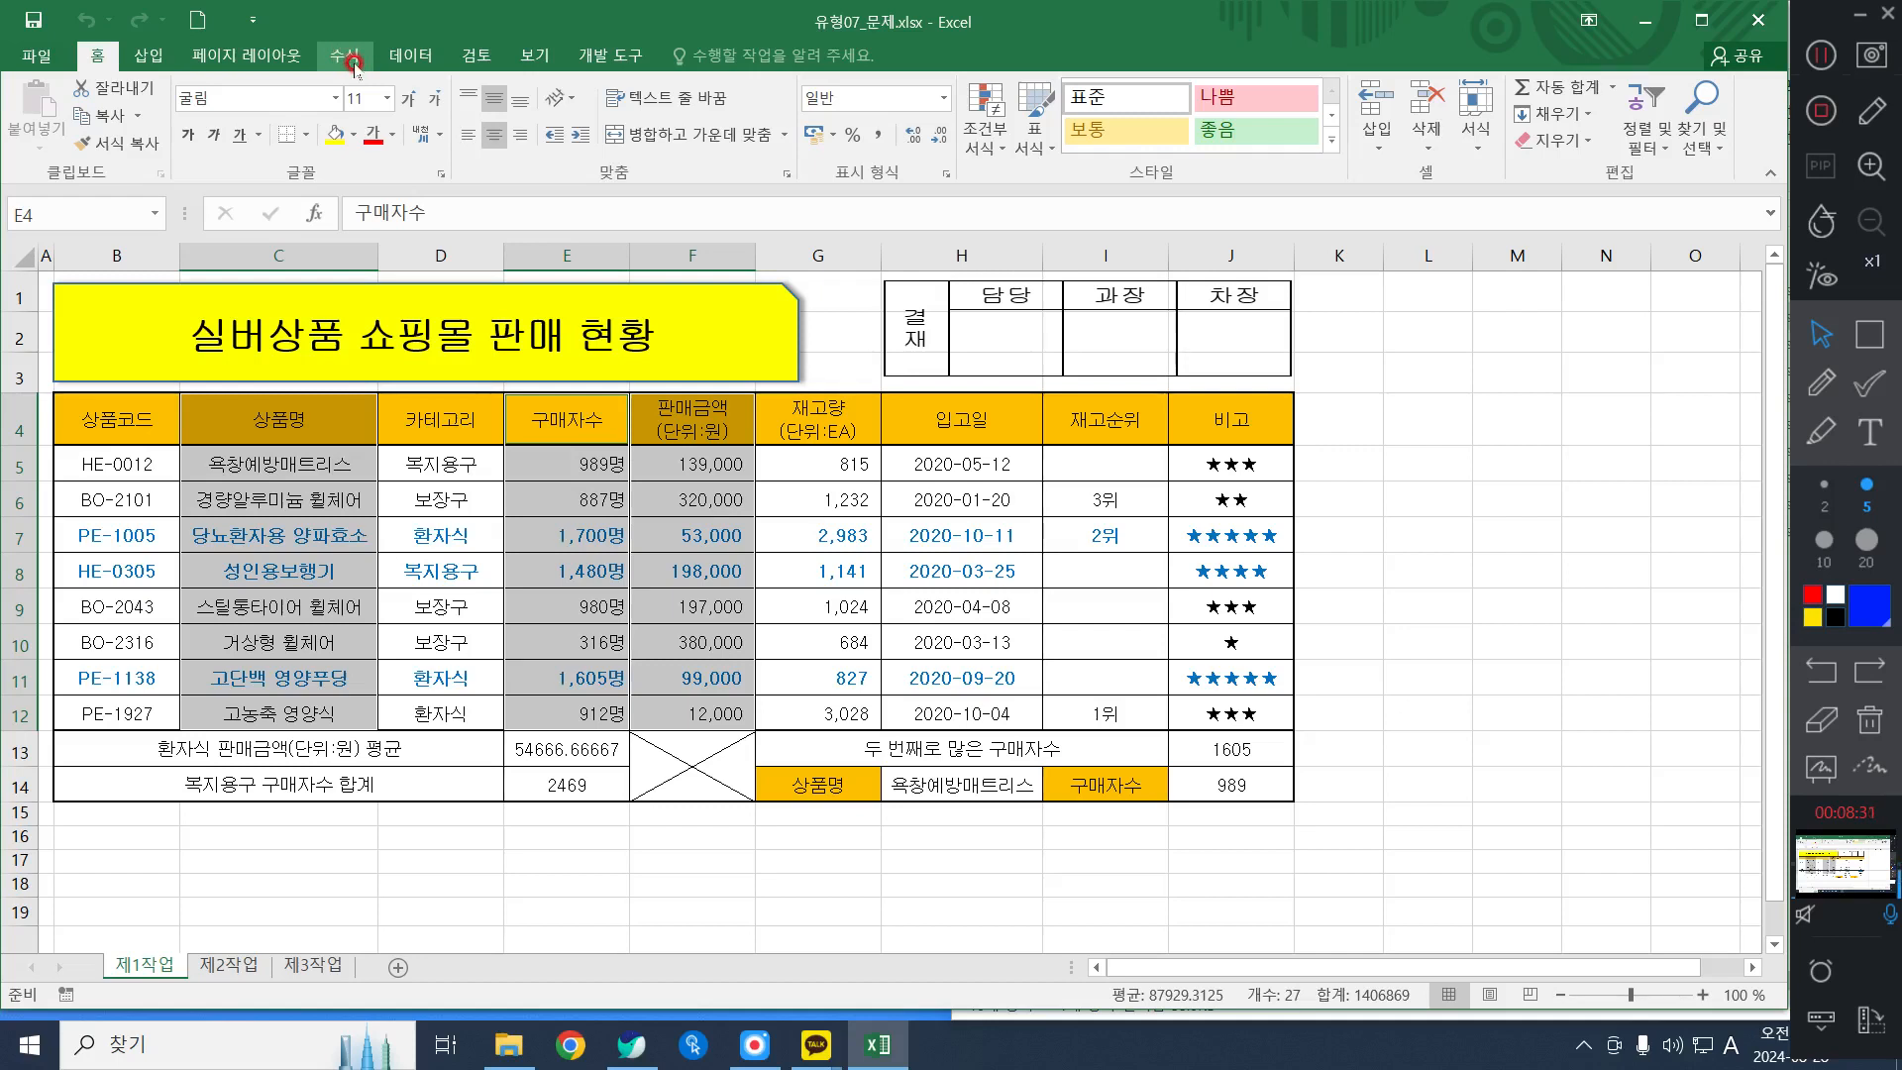
{"action": "left_click", "coordinate": [151, 55]}
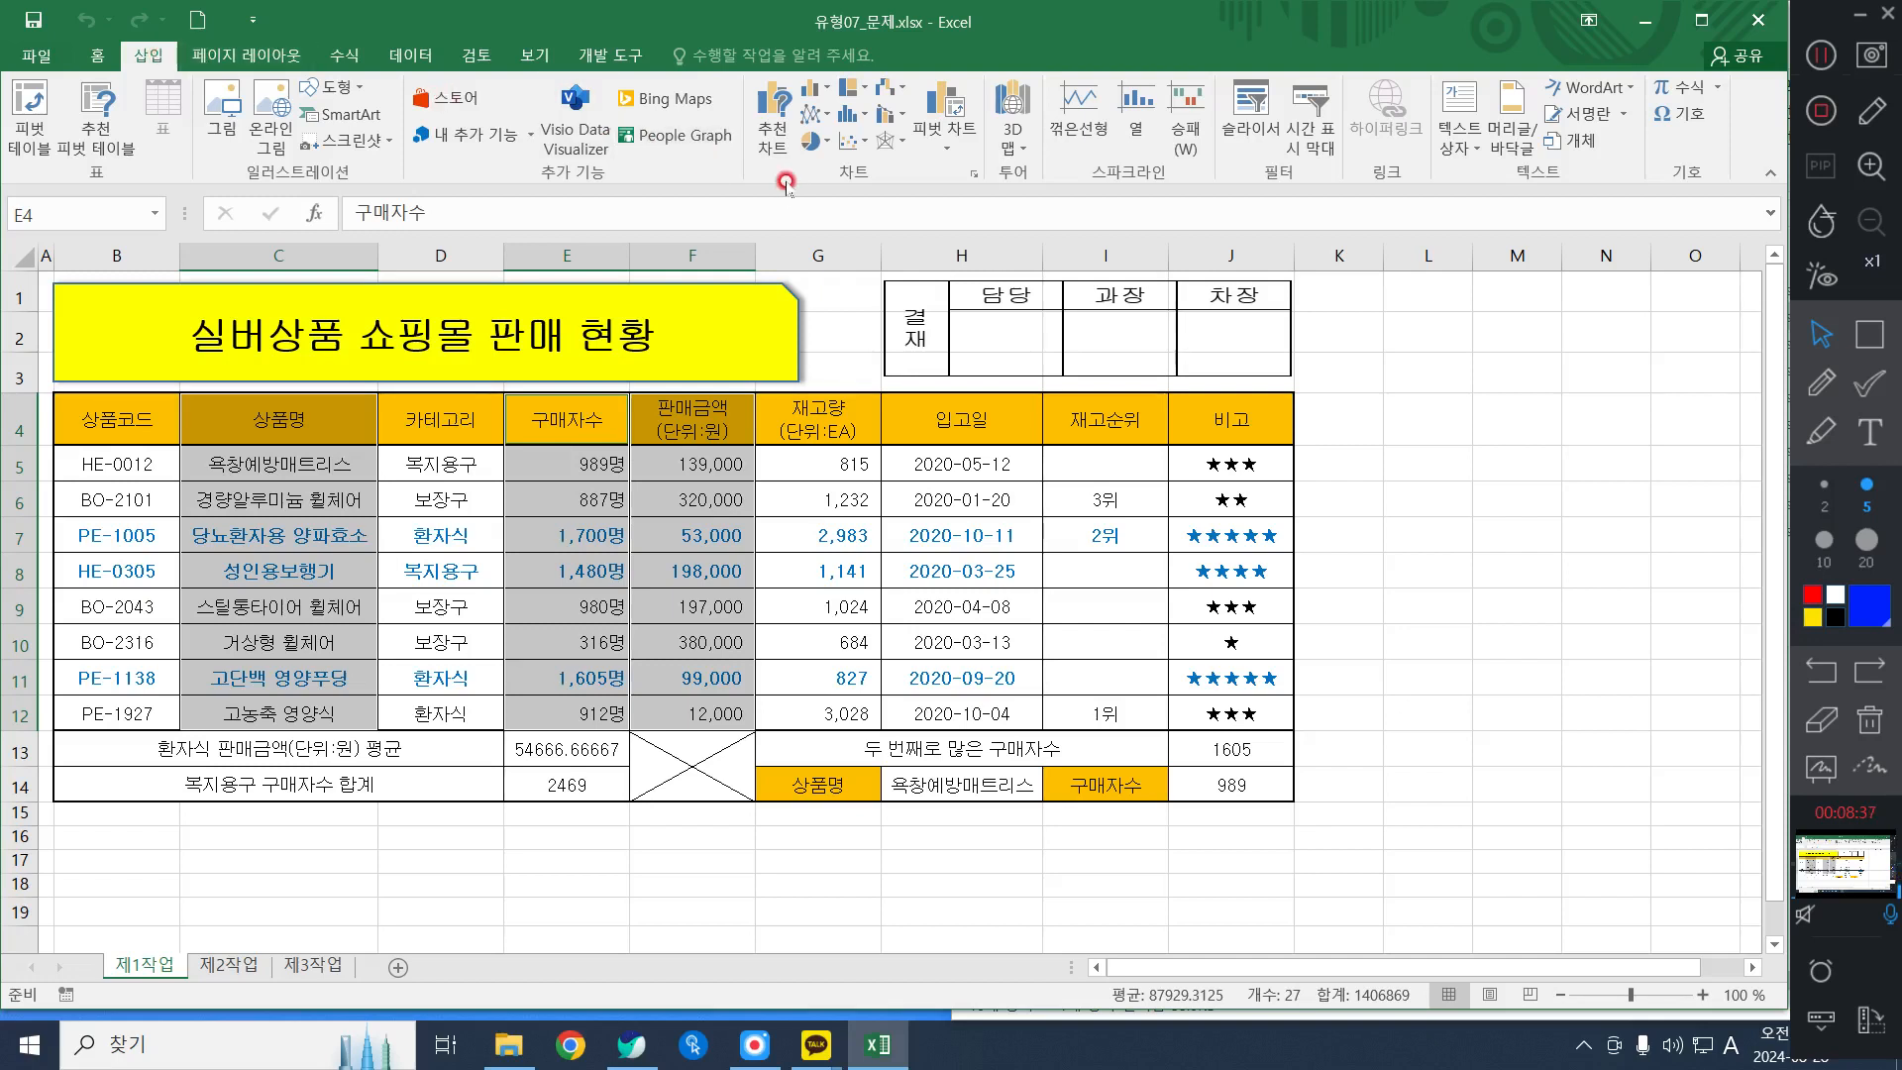
{"action": "left_click", "coordinate": [773, 121]}
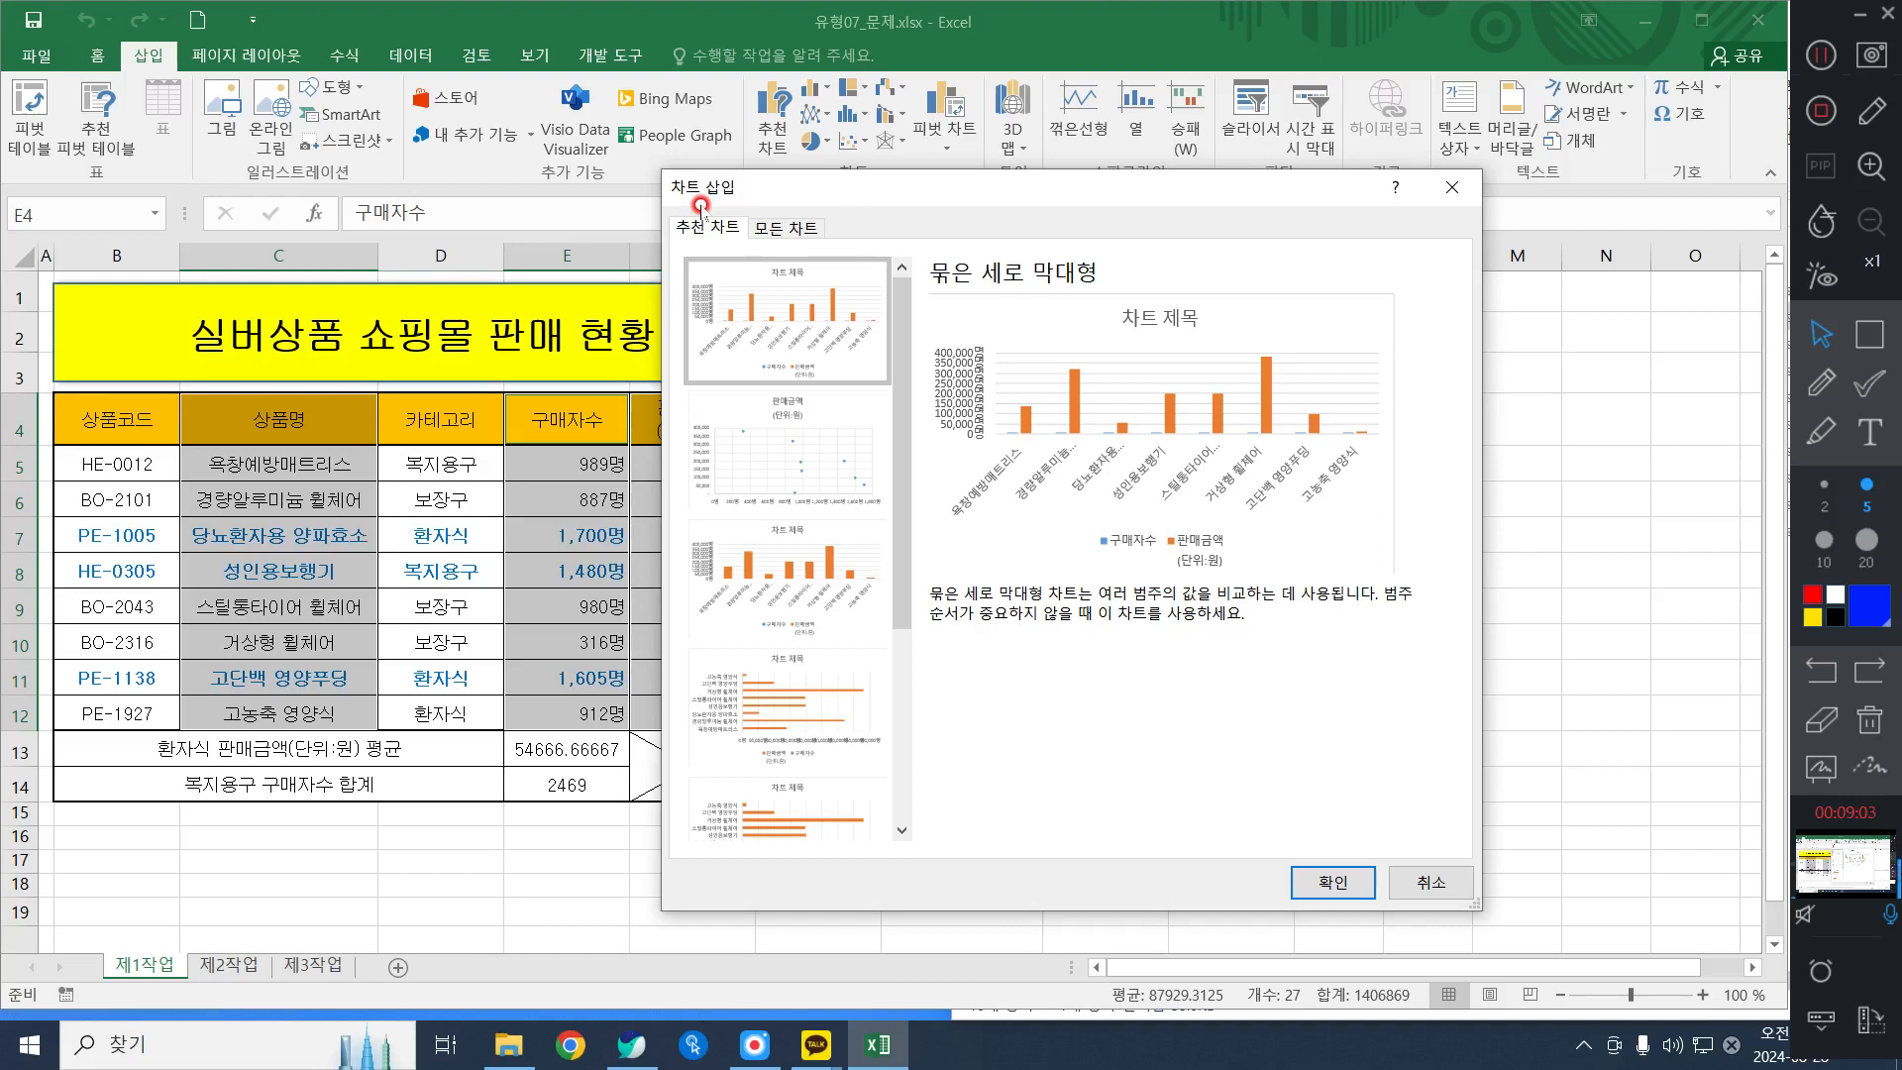
Choose the 콤보 type from all available chart types for the new chart
{"action": "left_click", "coordinate": [694, 1045]}
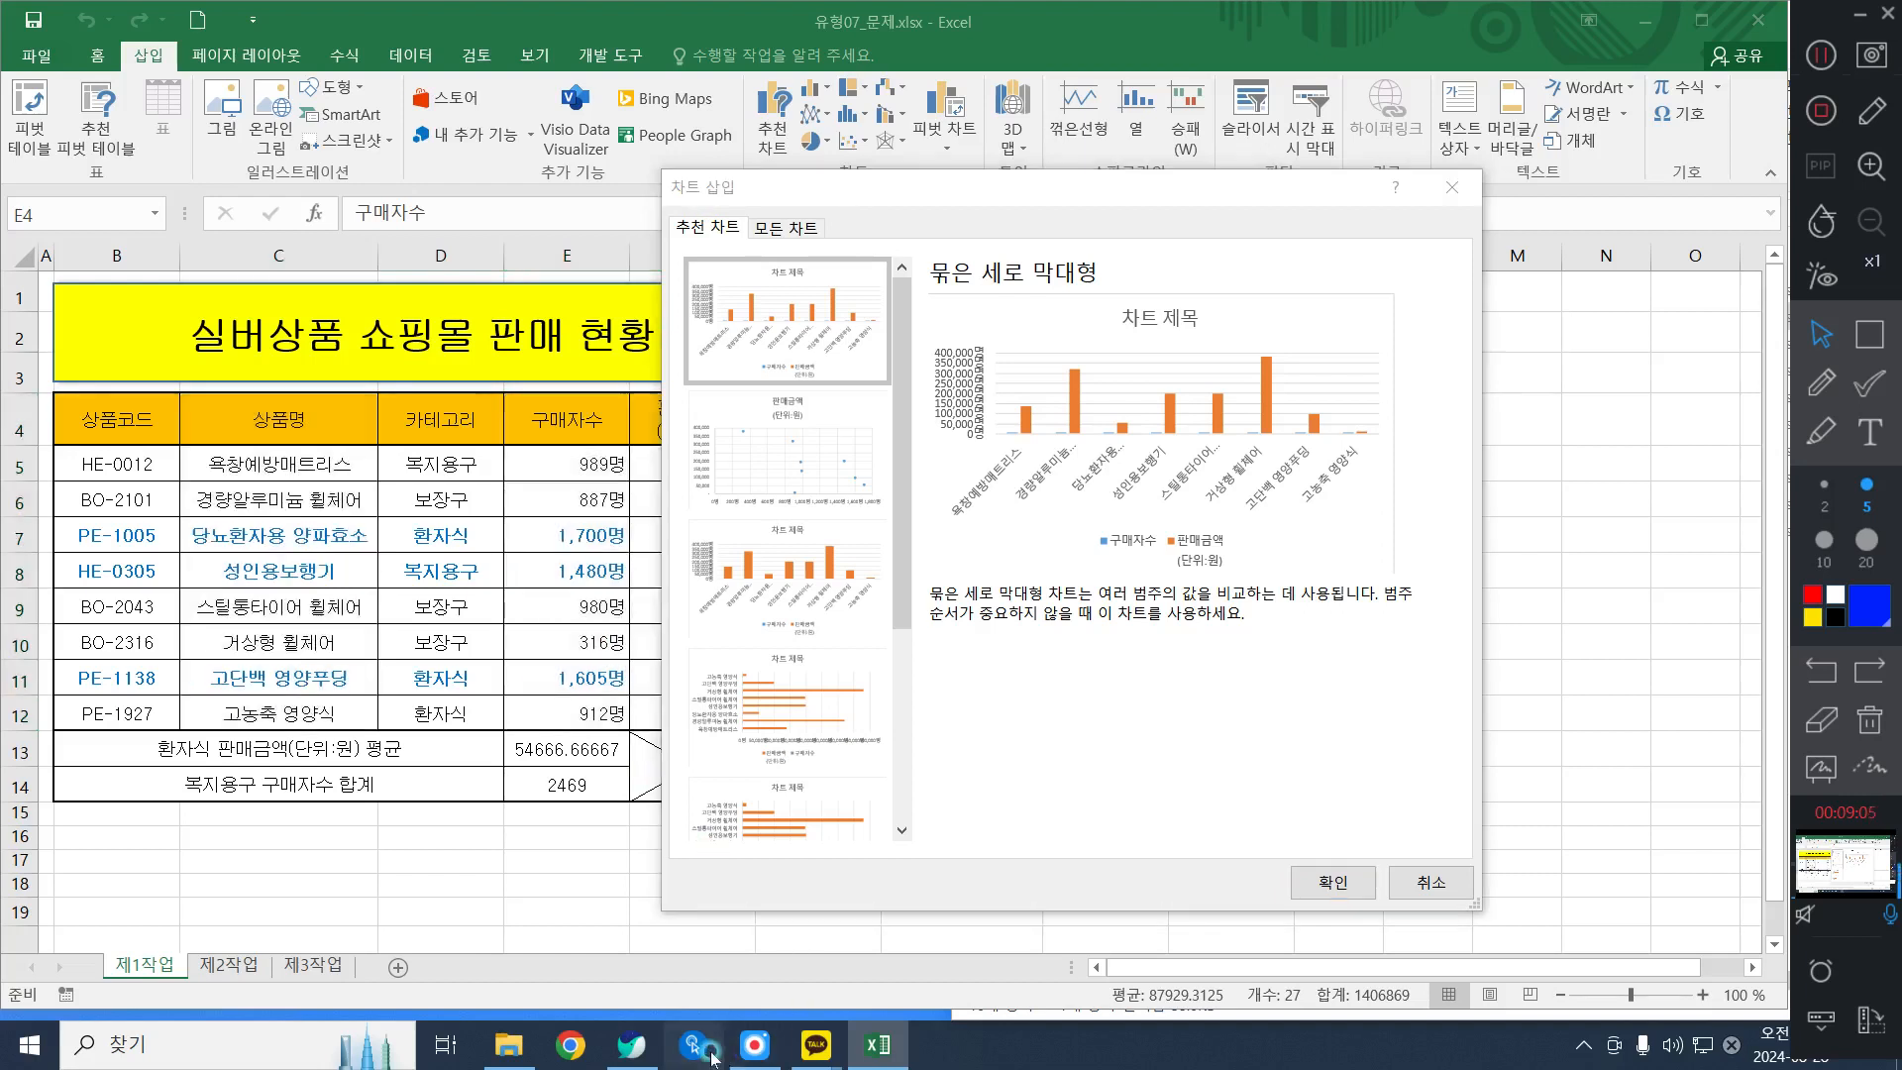
{"action": "left_click", "coordinate": [896, 188]}
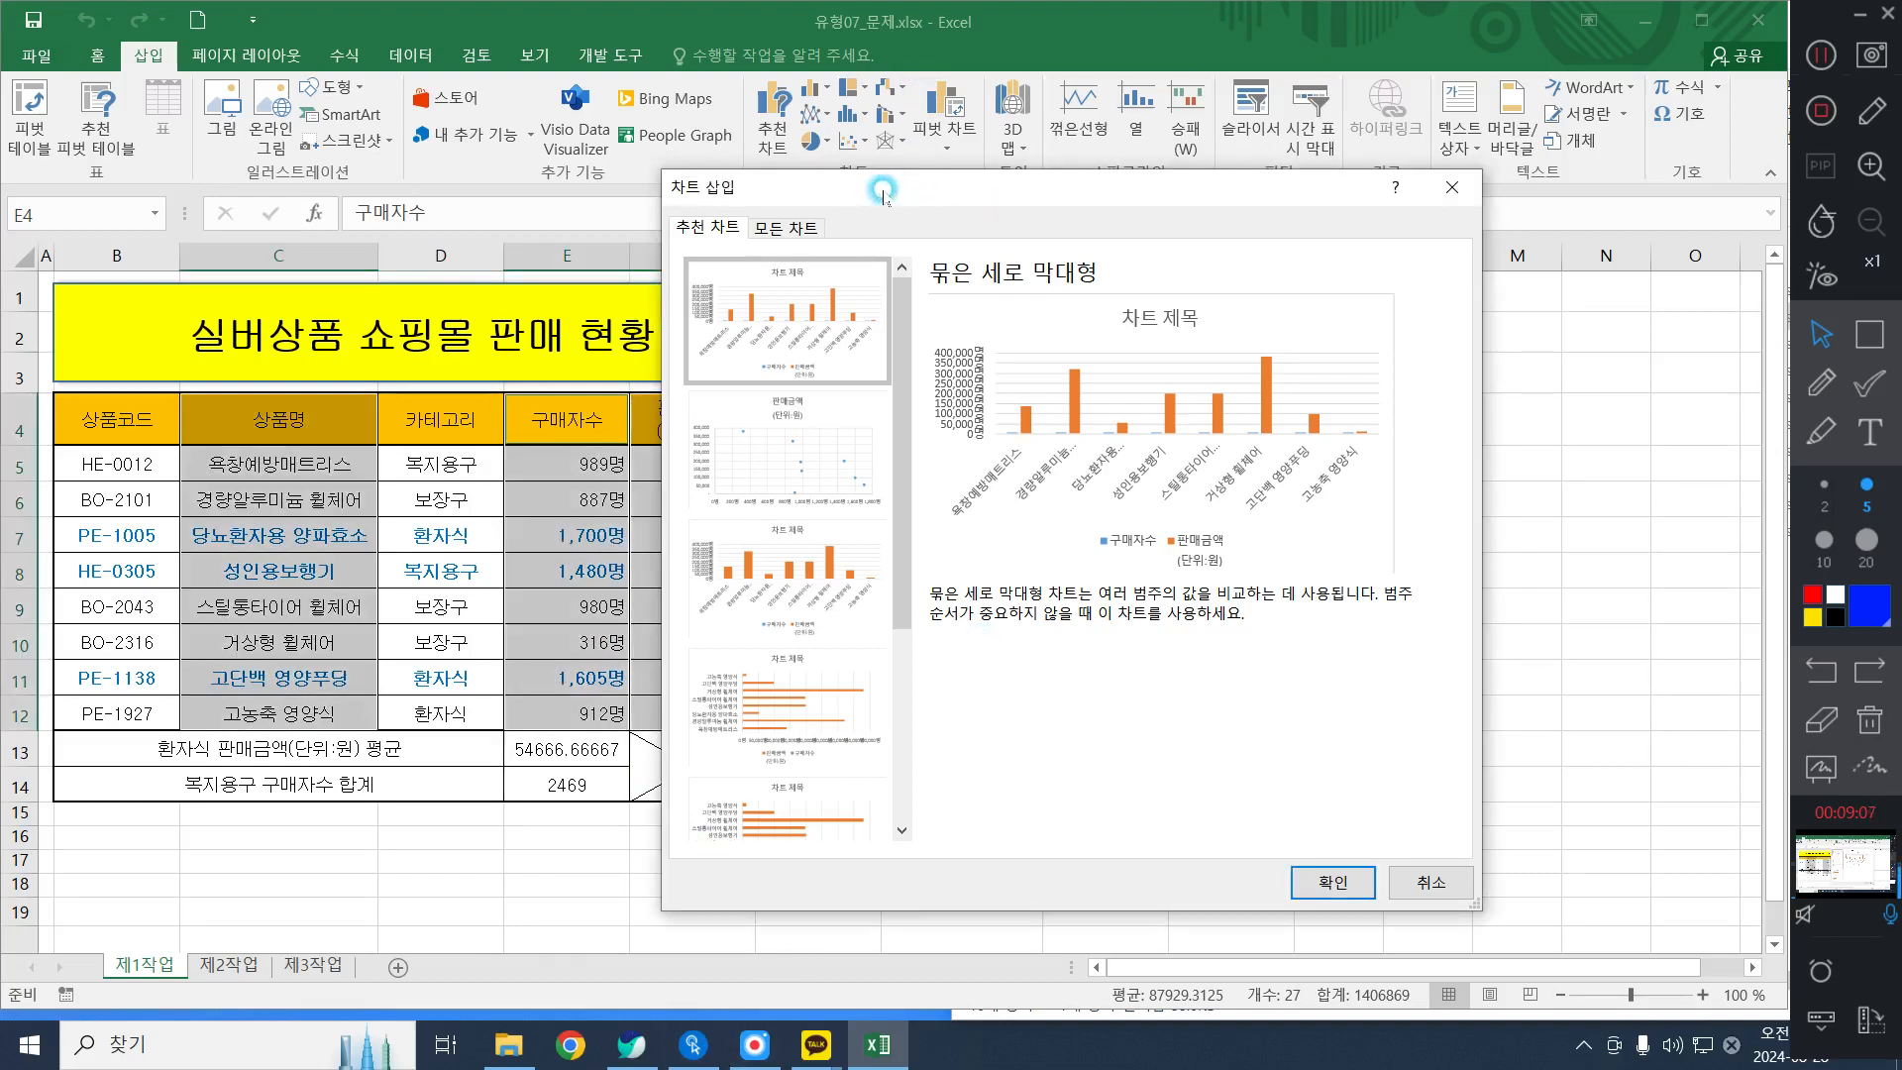
{"action": "left_click", "coordinate": [787, 236]}
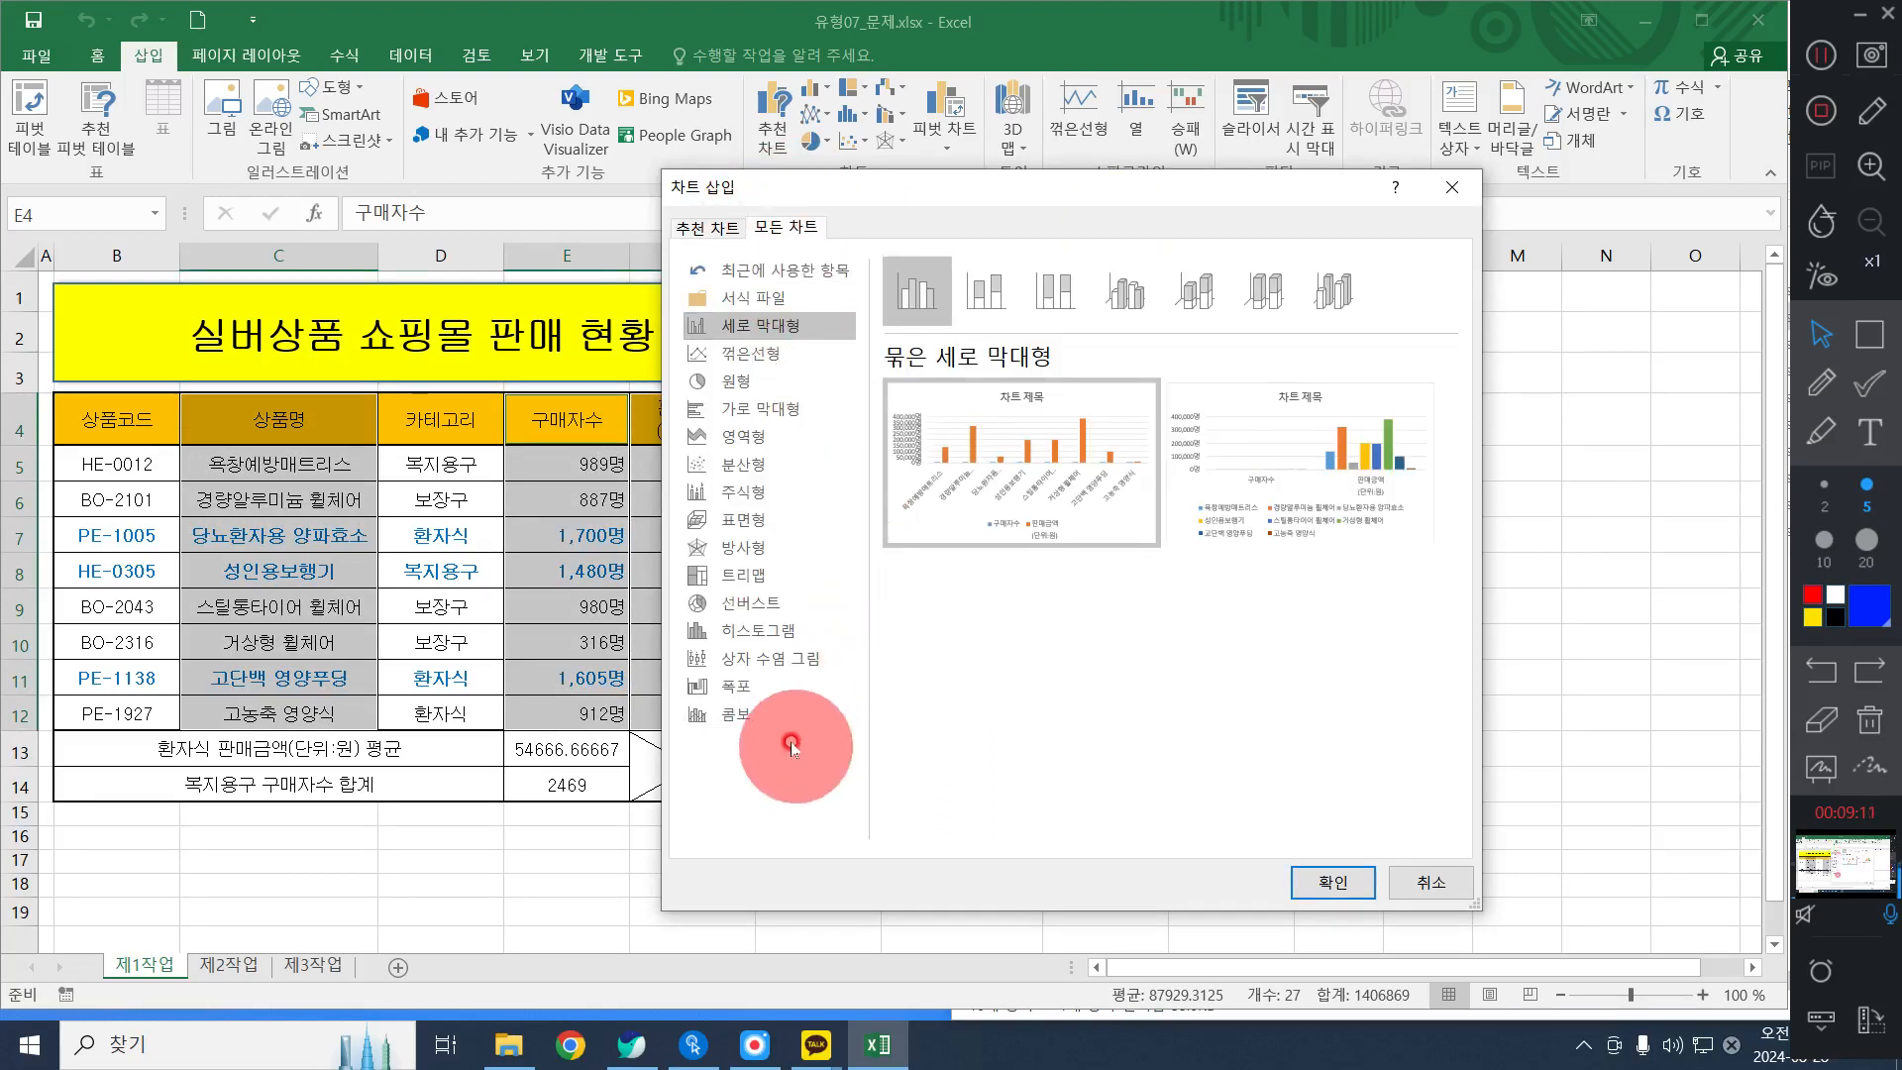
{"action": "left_click", "coordinate": [730, 715]}
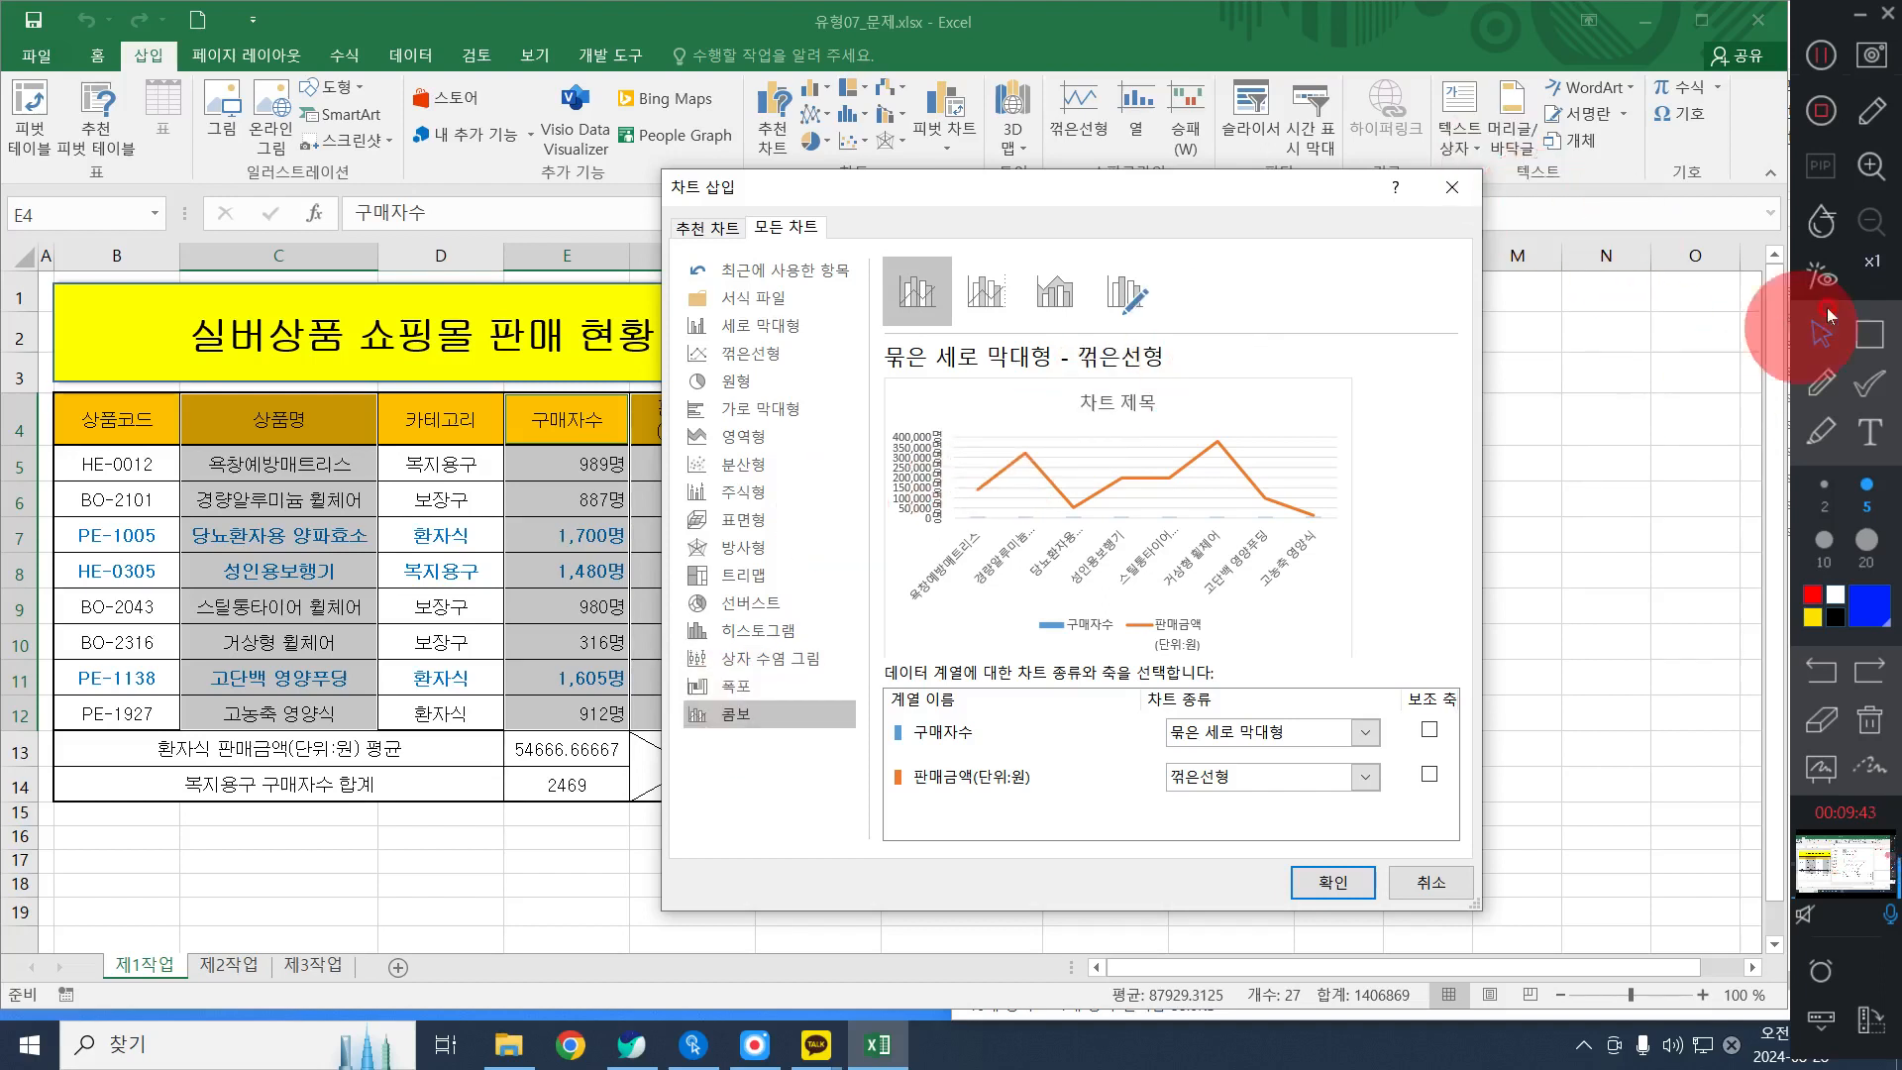
Frame the category labels and the legend in the chart preview with blue rectangle annotations, and clear both frames
{"action": "left_click", "coordinate": [1870, 333]}
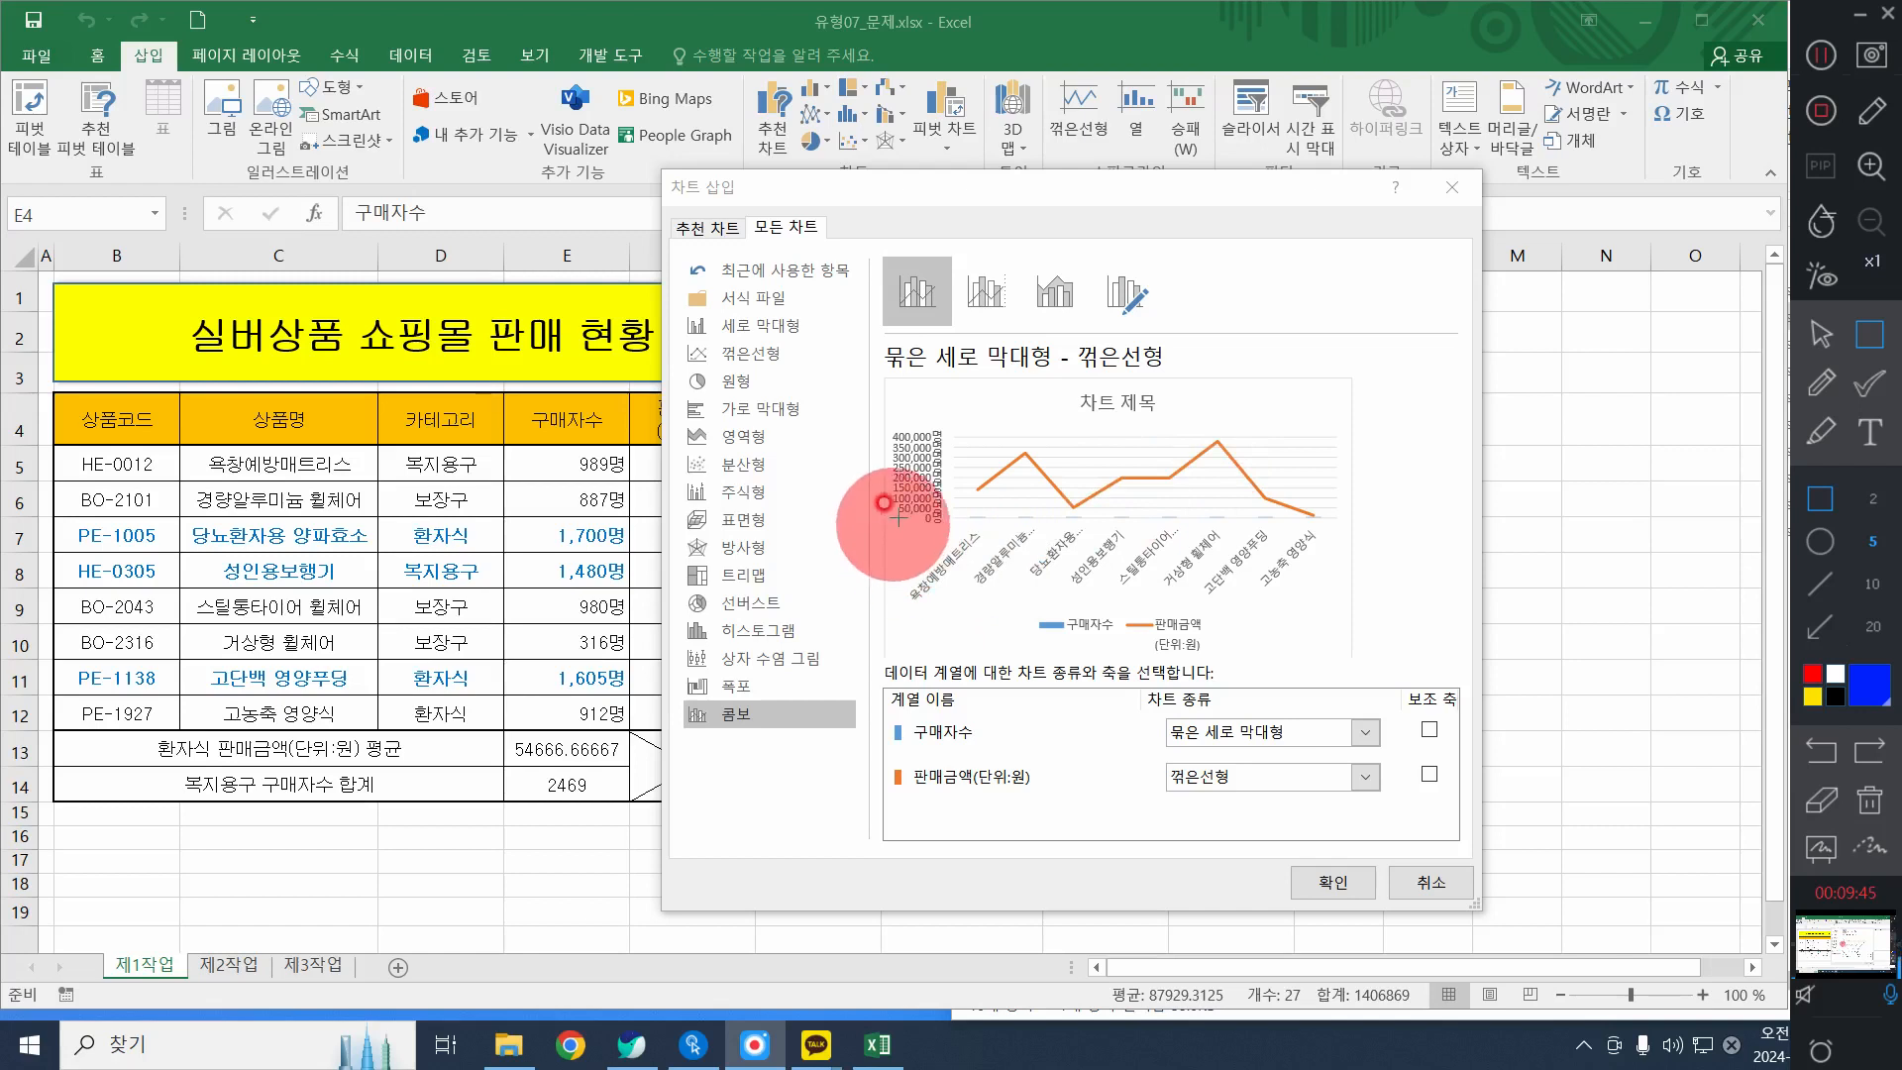
{"action": "left_click_drag", "start_coordinate": [899, 516], "coordinate": [1337, 611]}
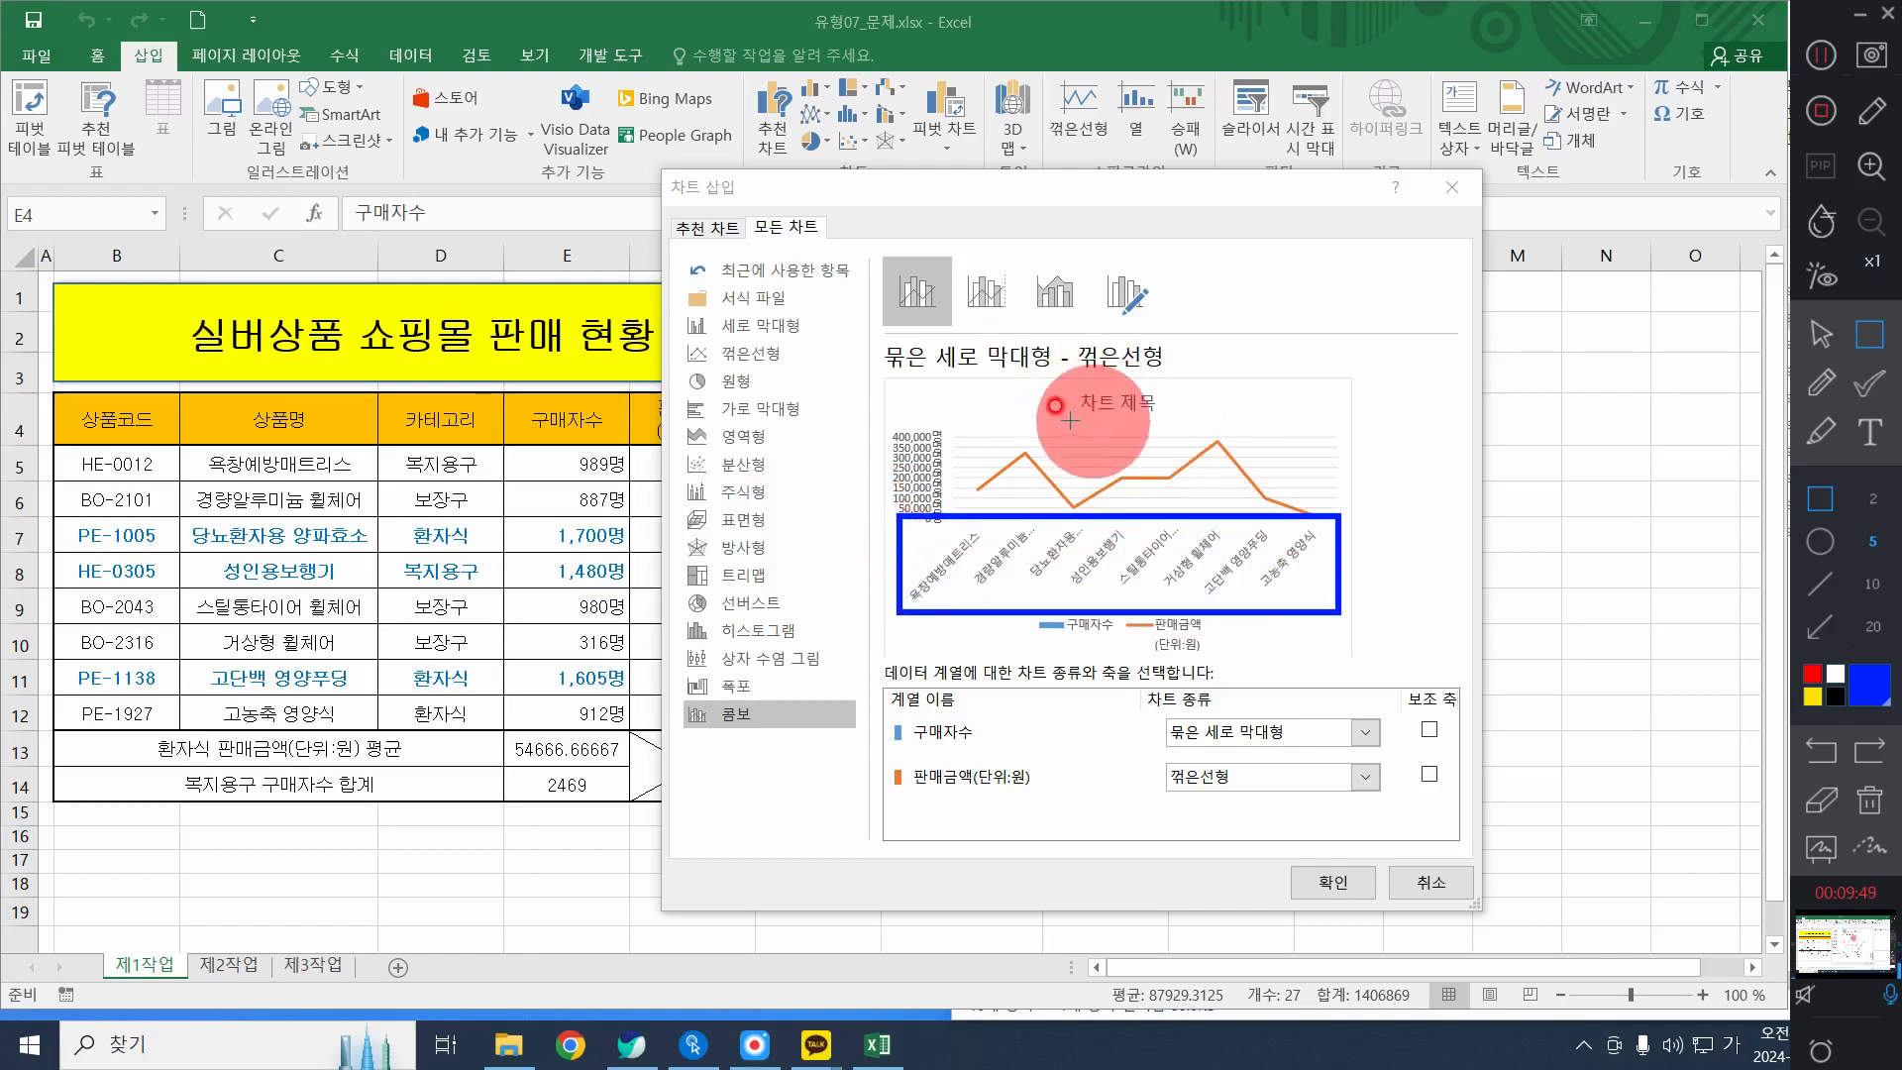
{"action": "left_click_drag", "start_coordinate": [1033, 611], "coordinate": [1209, 654]}
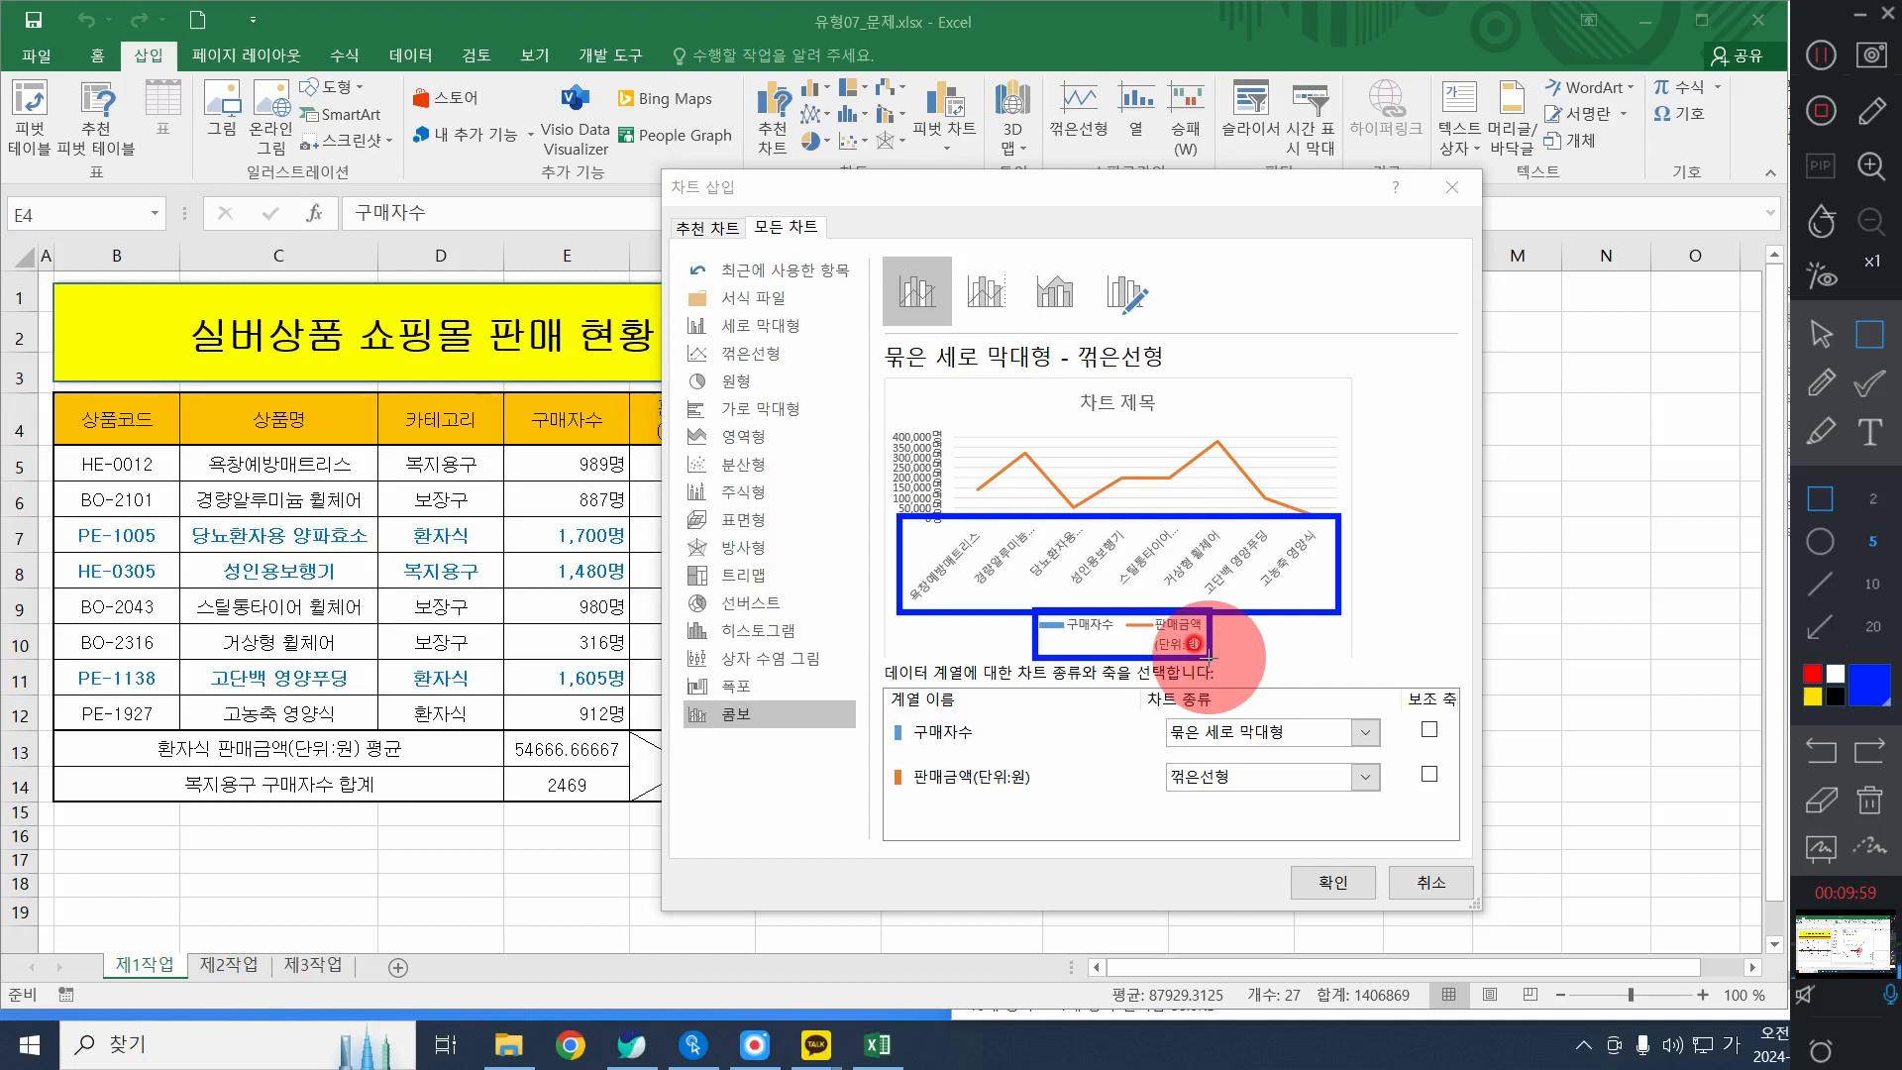
{"action": "left_click", "coordinate": [1870, 800]}
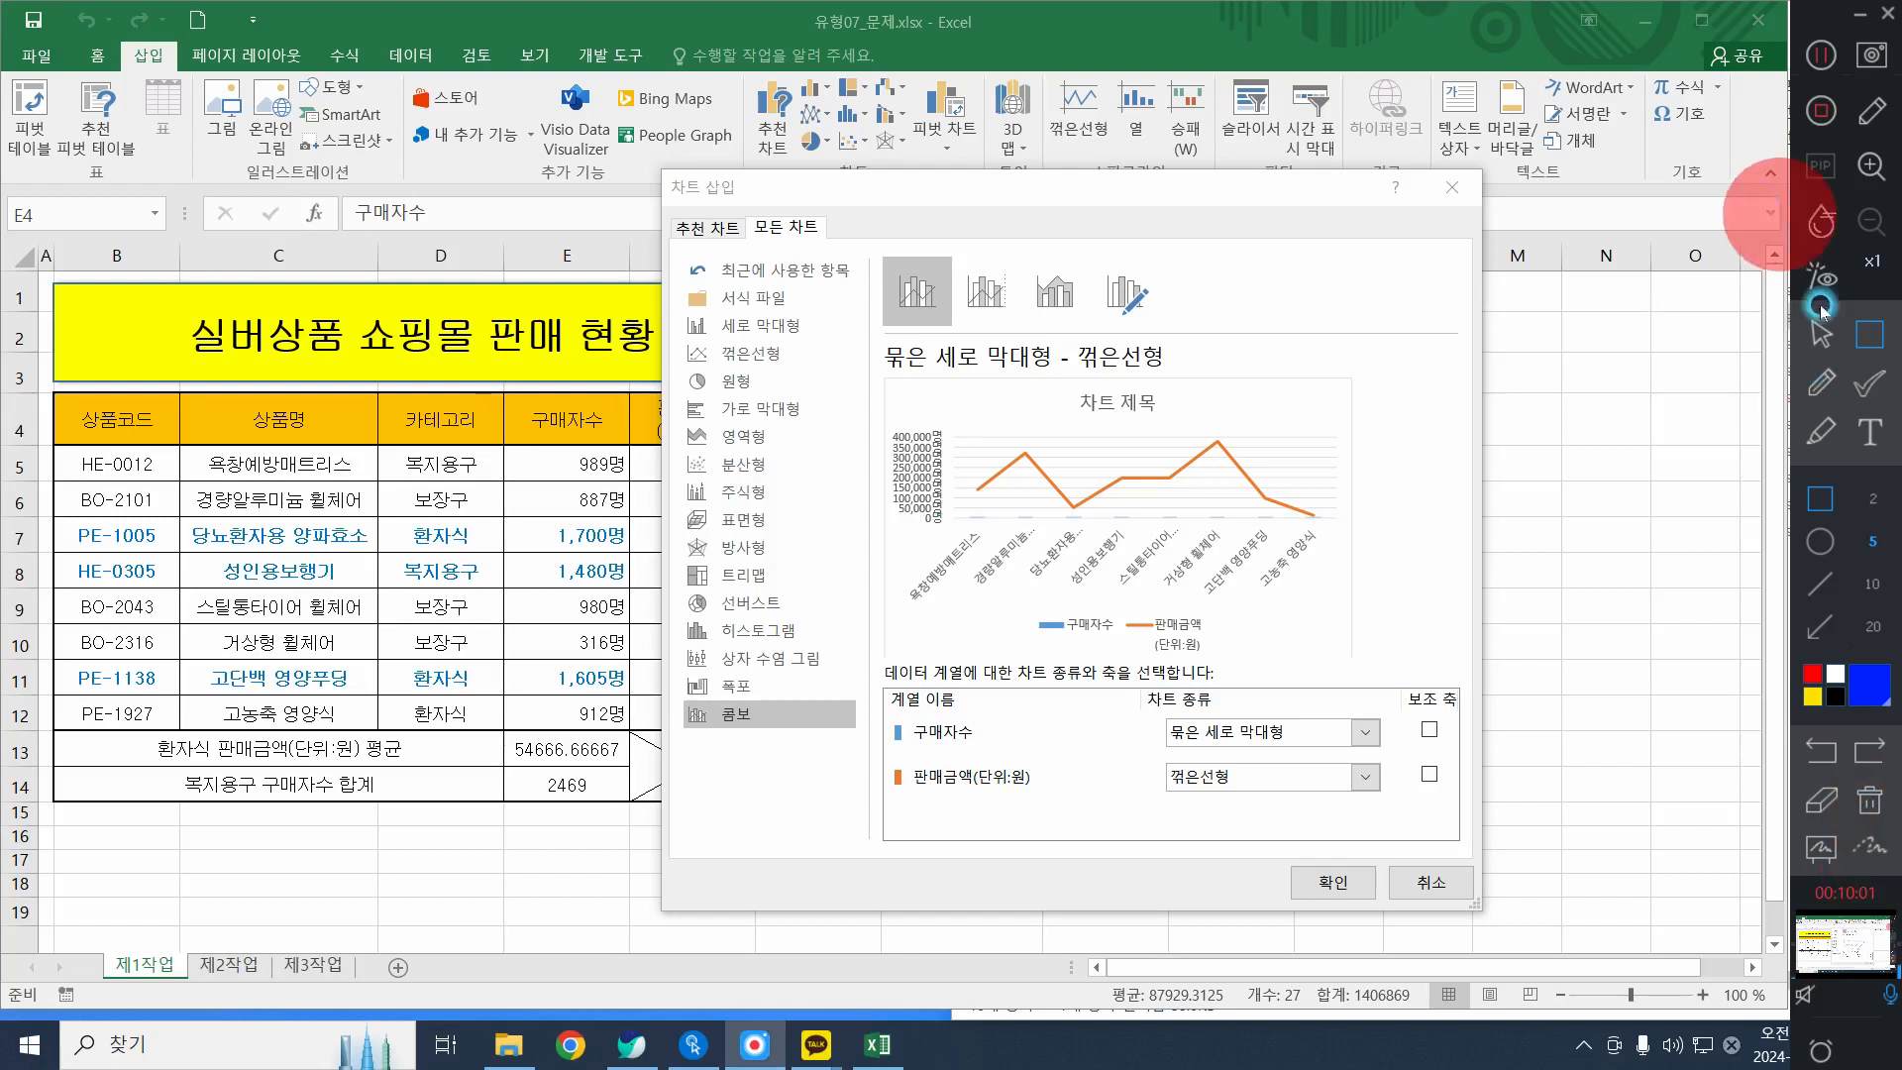
{"action": "left_click", "coordinate": [1821, 333]}
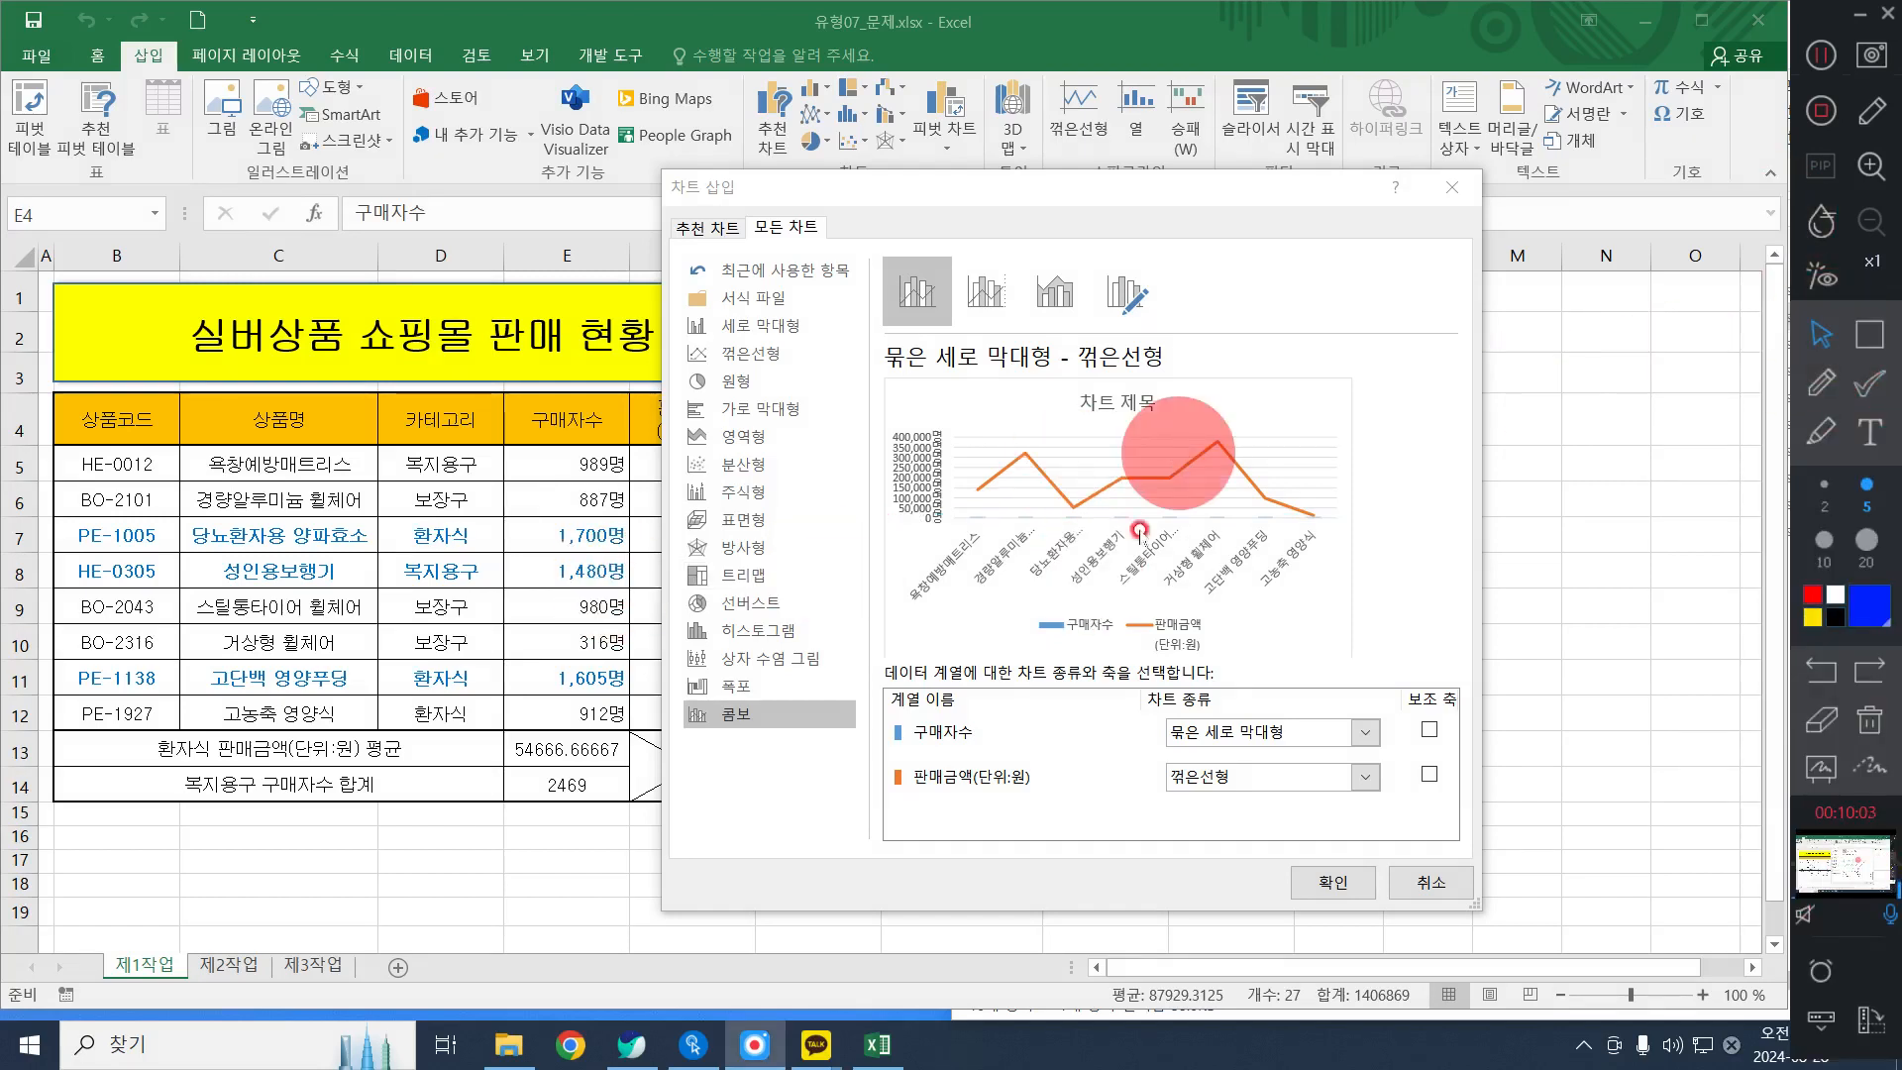
{"action": "left_click", "coordinate": [1139, 530]}
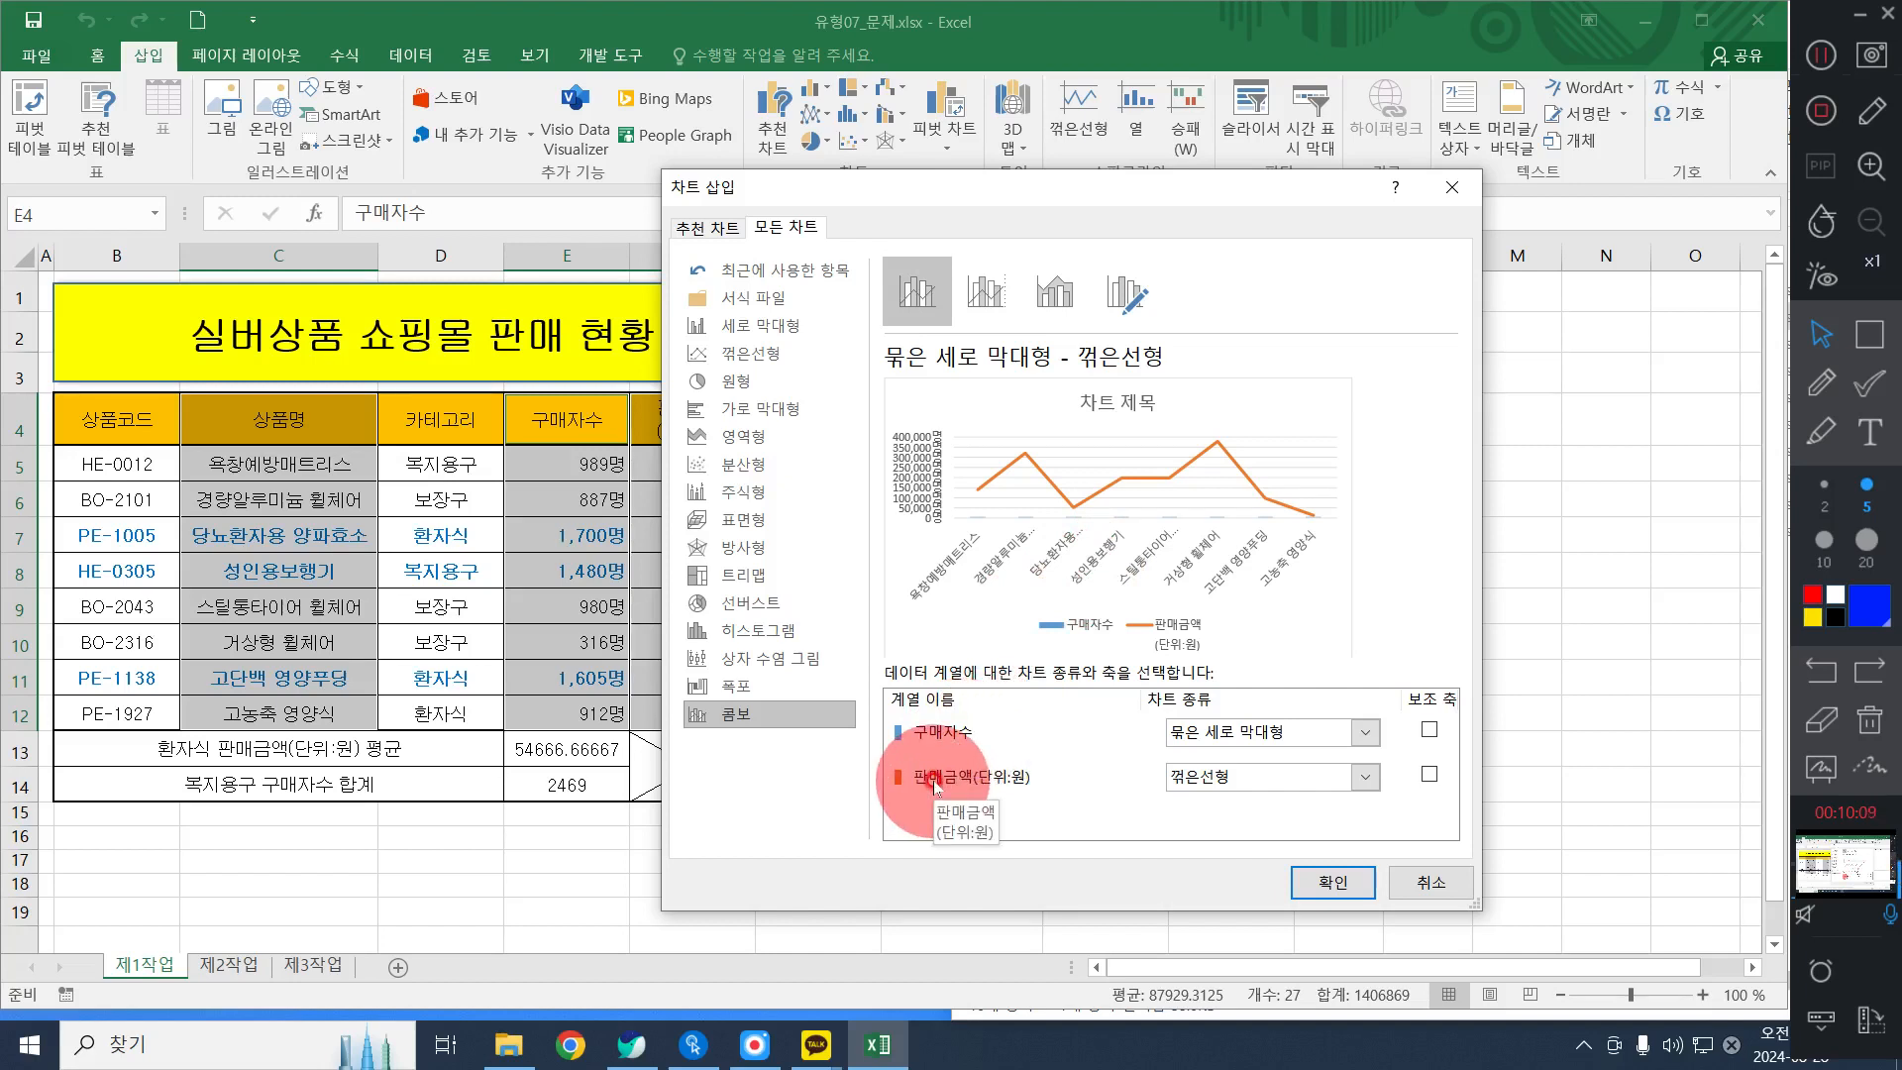
Set the 구매자수 series to a line chart with markers (표식이 있는 꺾은선형) plotted on the secondary axis
{"action": "left_click", "coordinate": [1238, 741]}
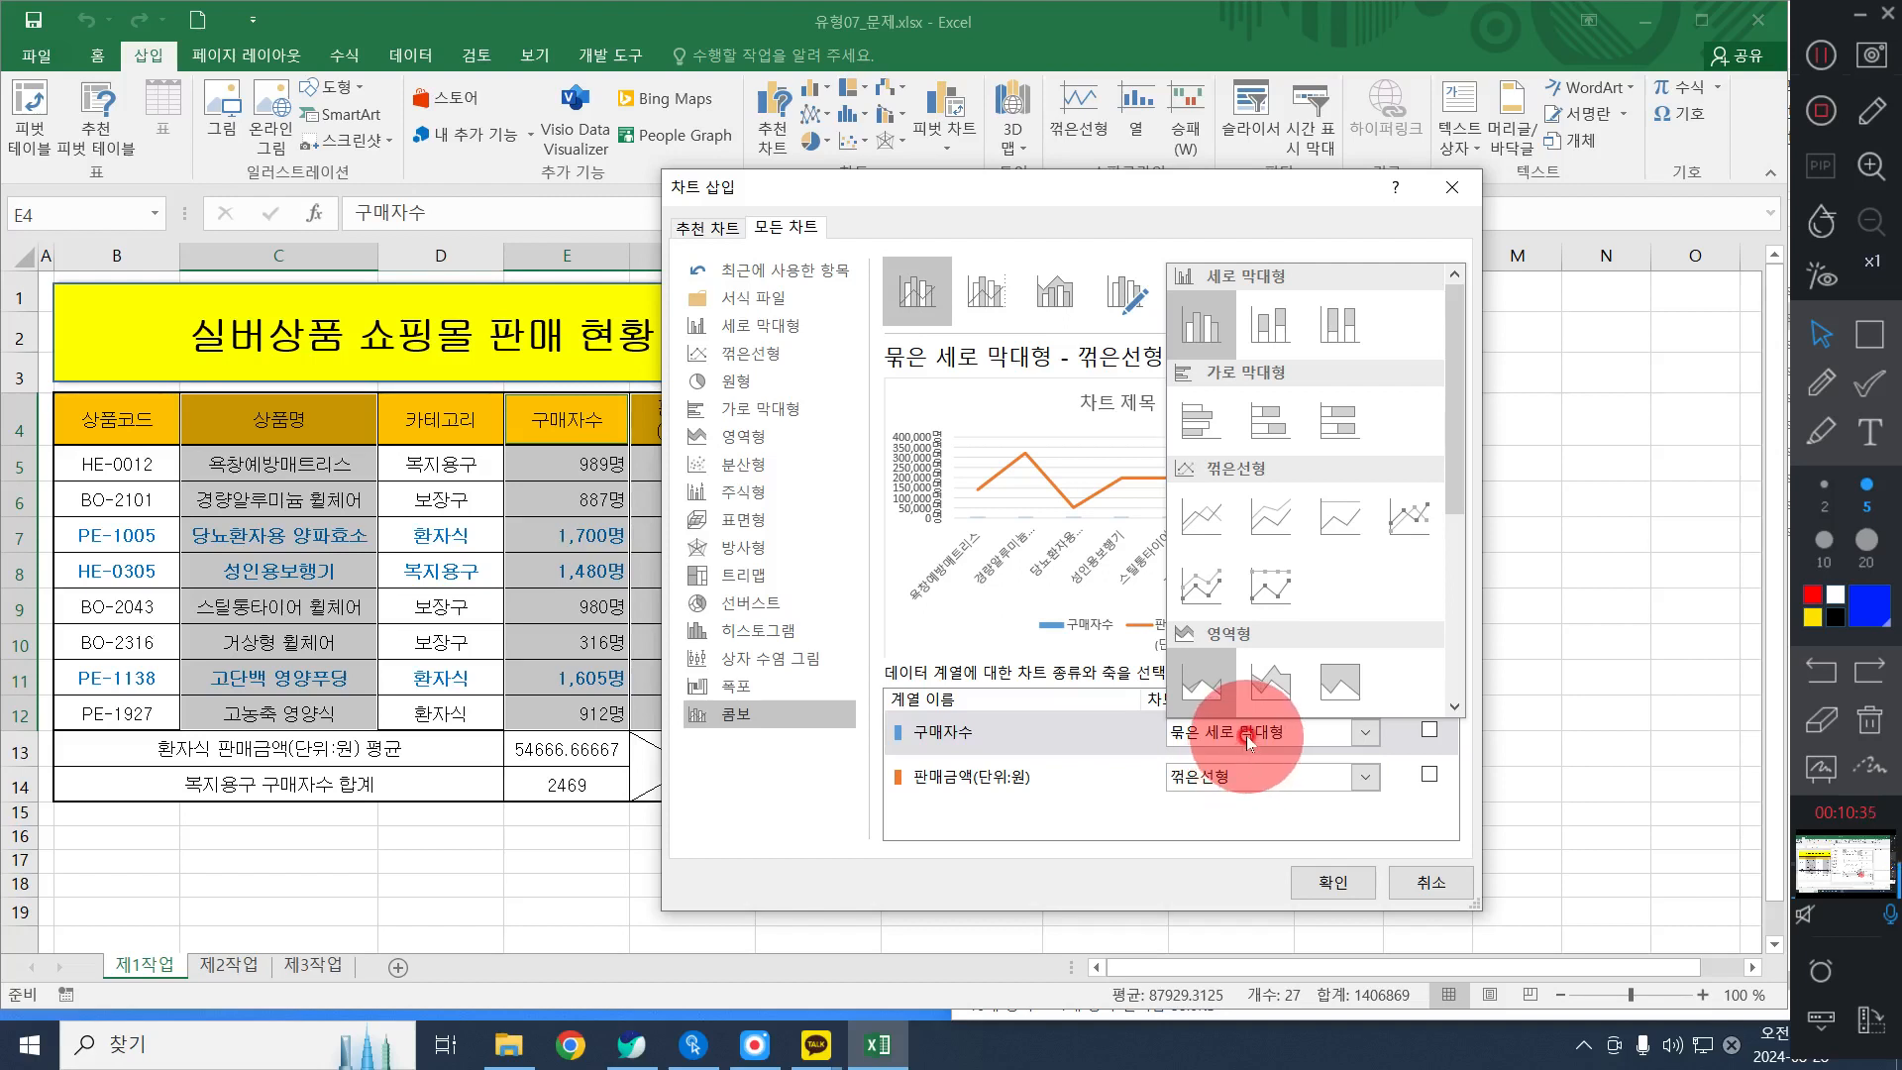
{"action": "left_click", "coordinate": [1077, 759]}
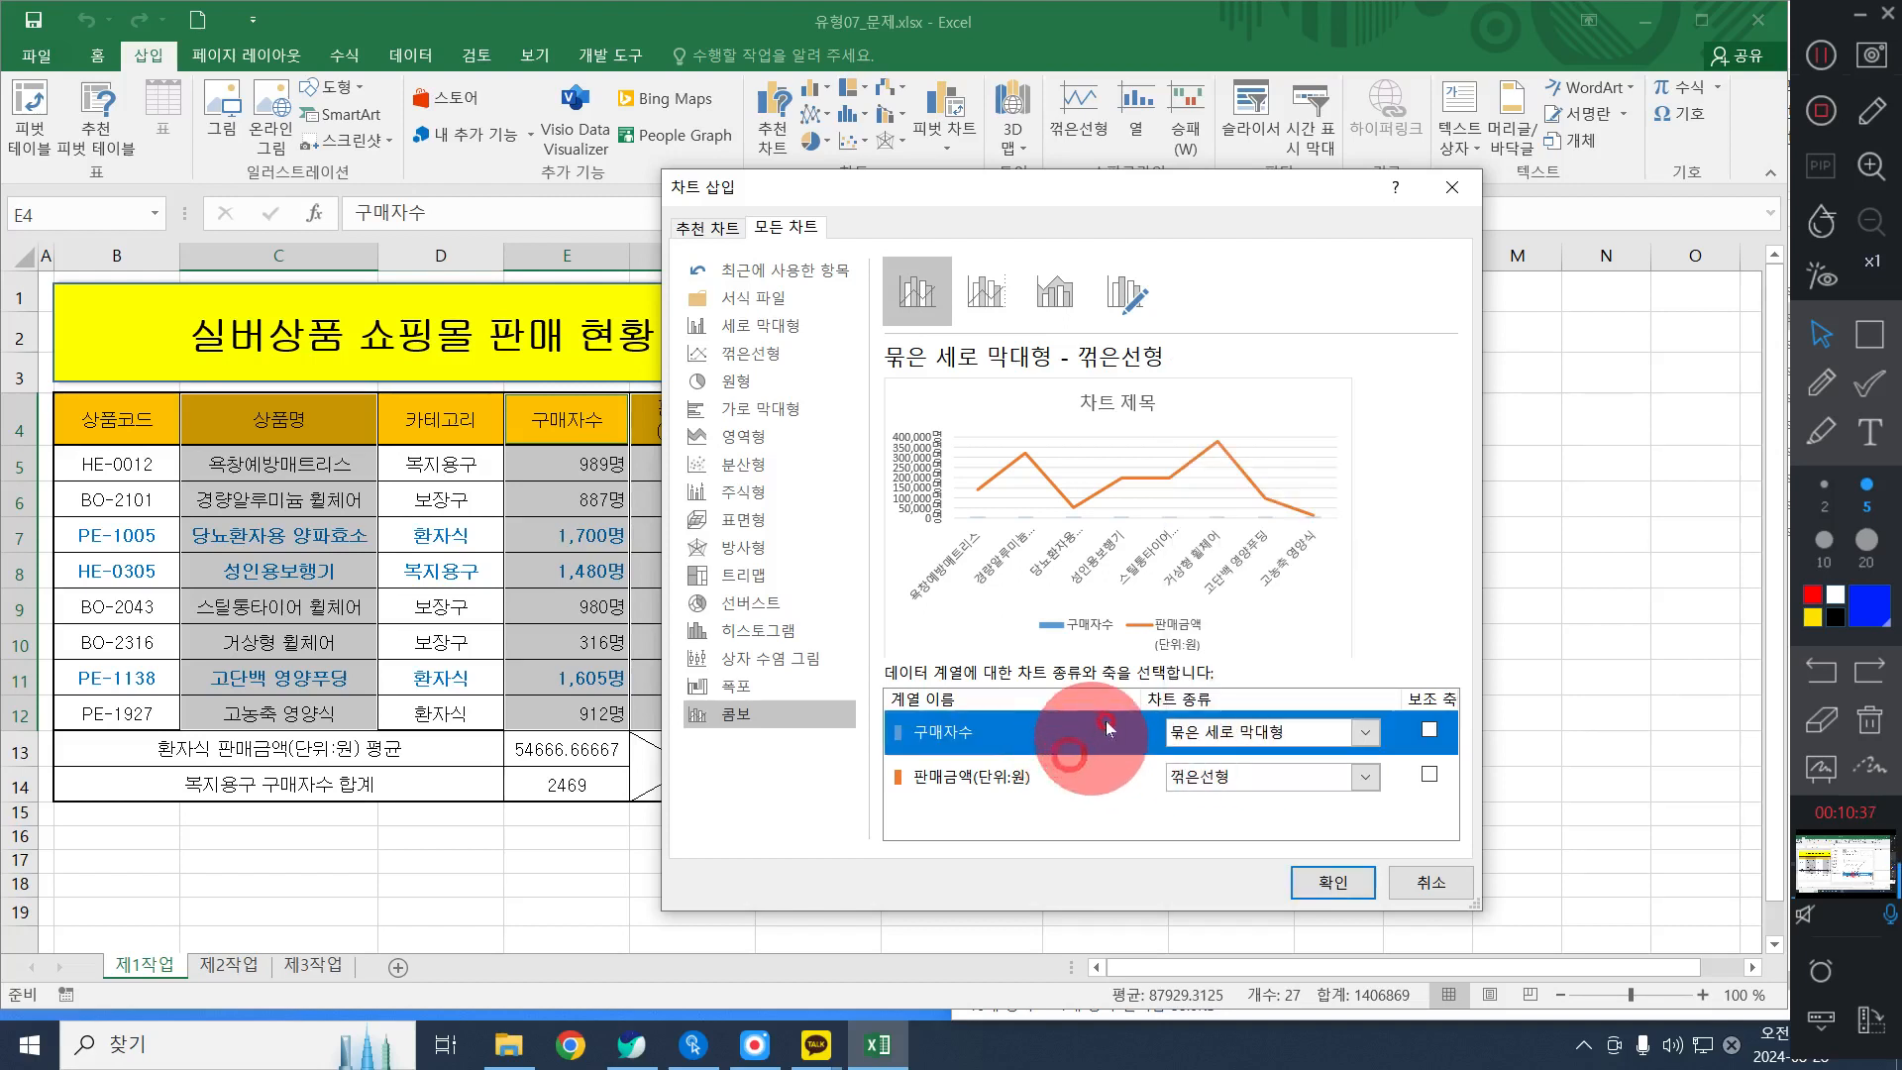
{"action": "left_click", "coordinate": [1266, 731]}
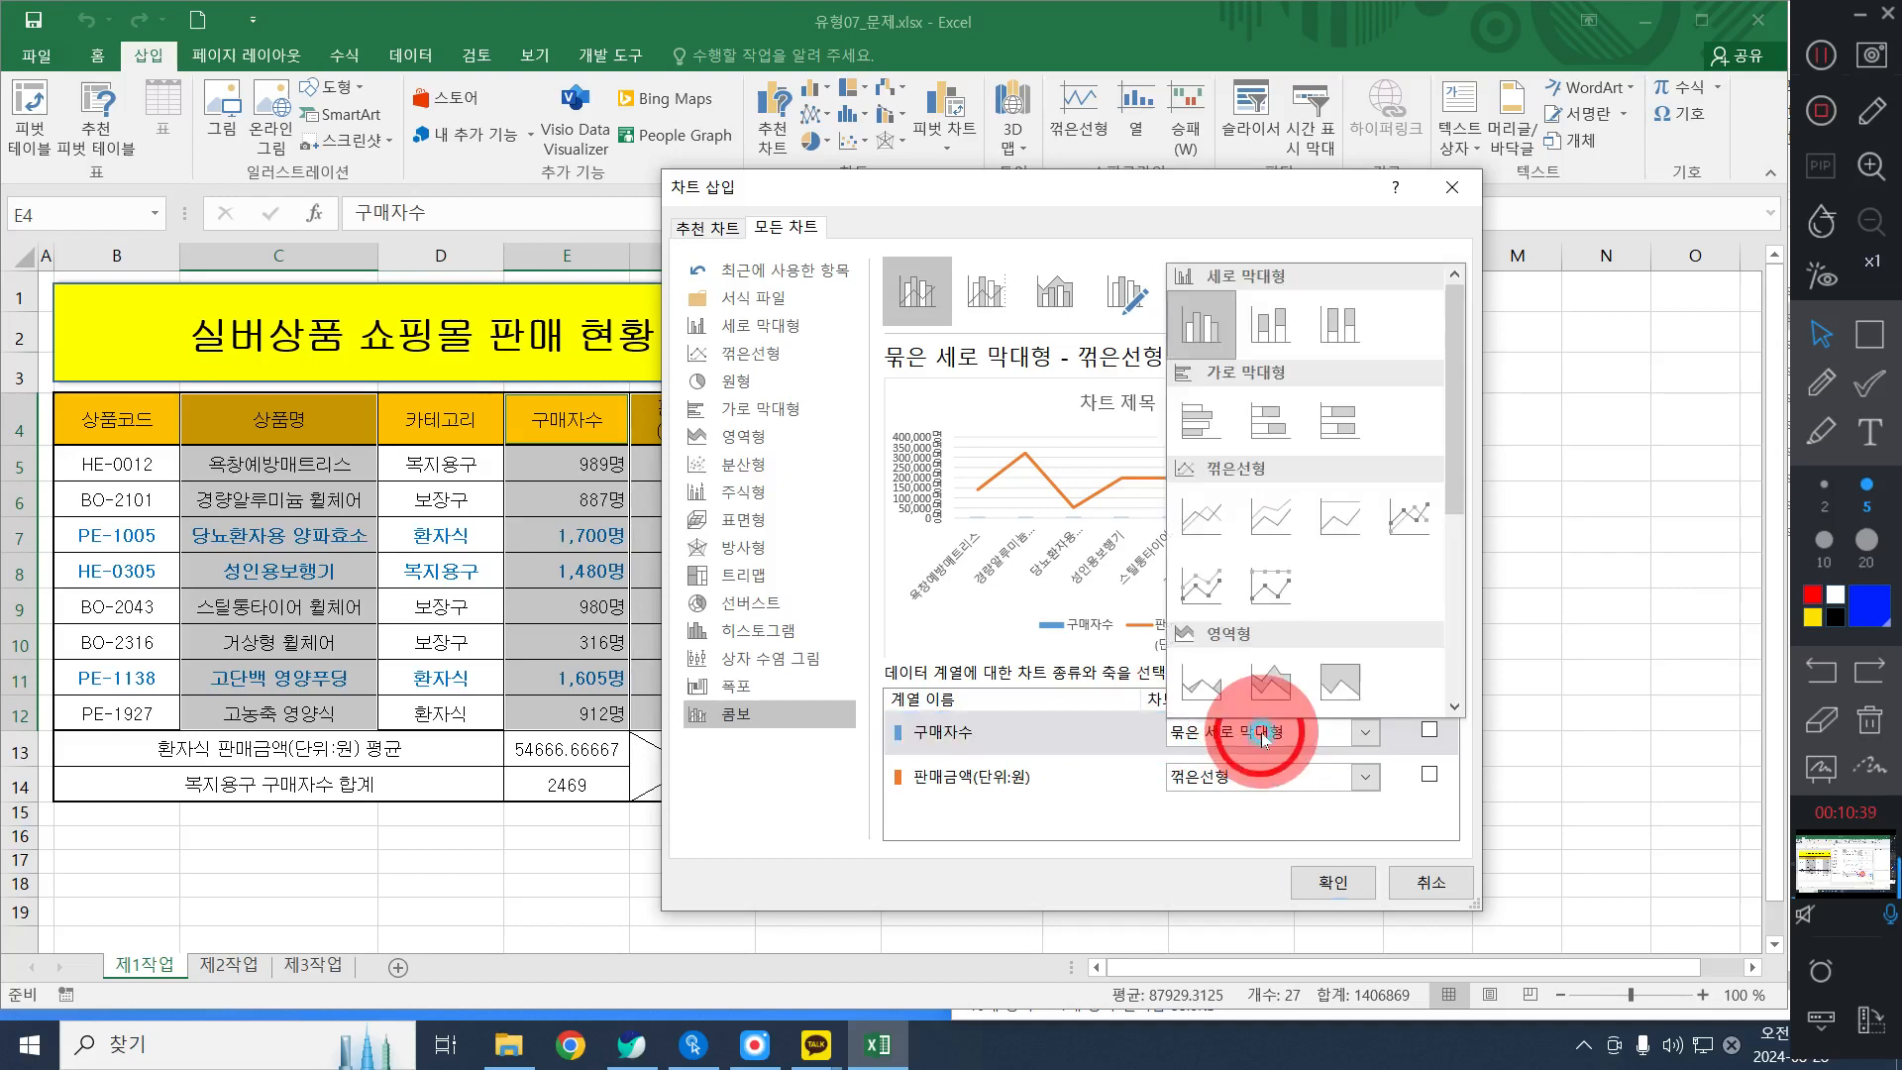
{"action": "left_click", "coordinate": [1427, 532]}
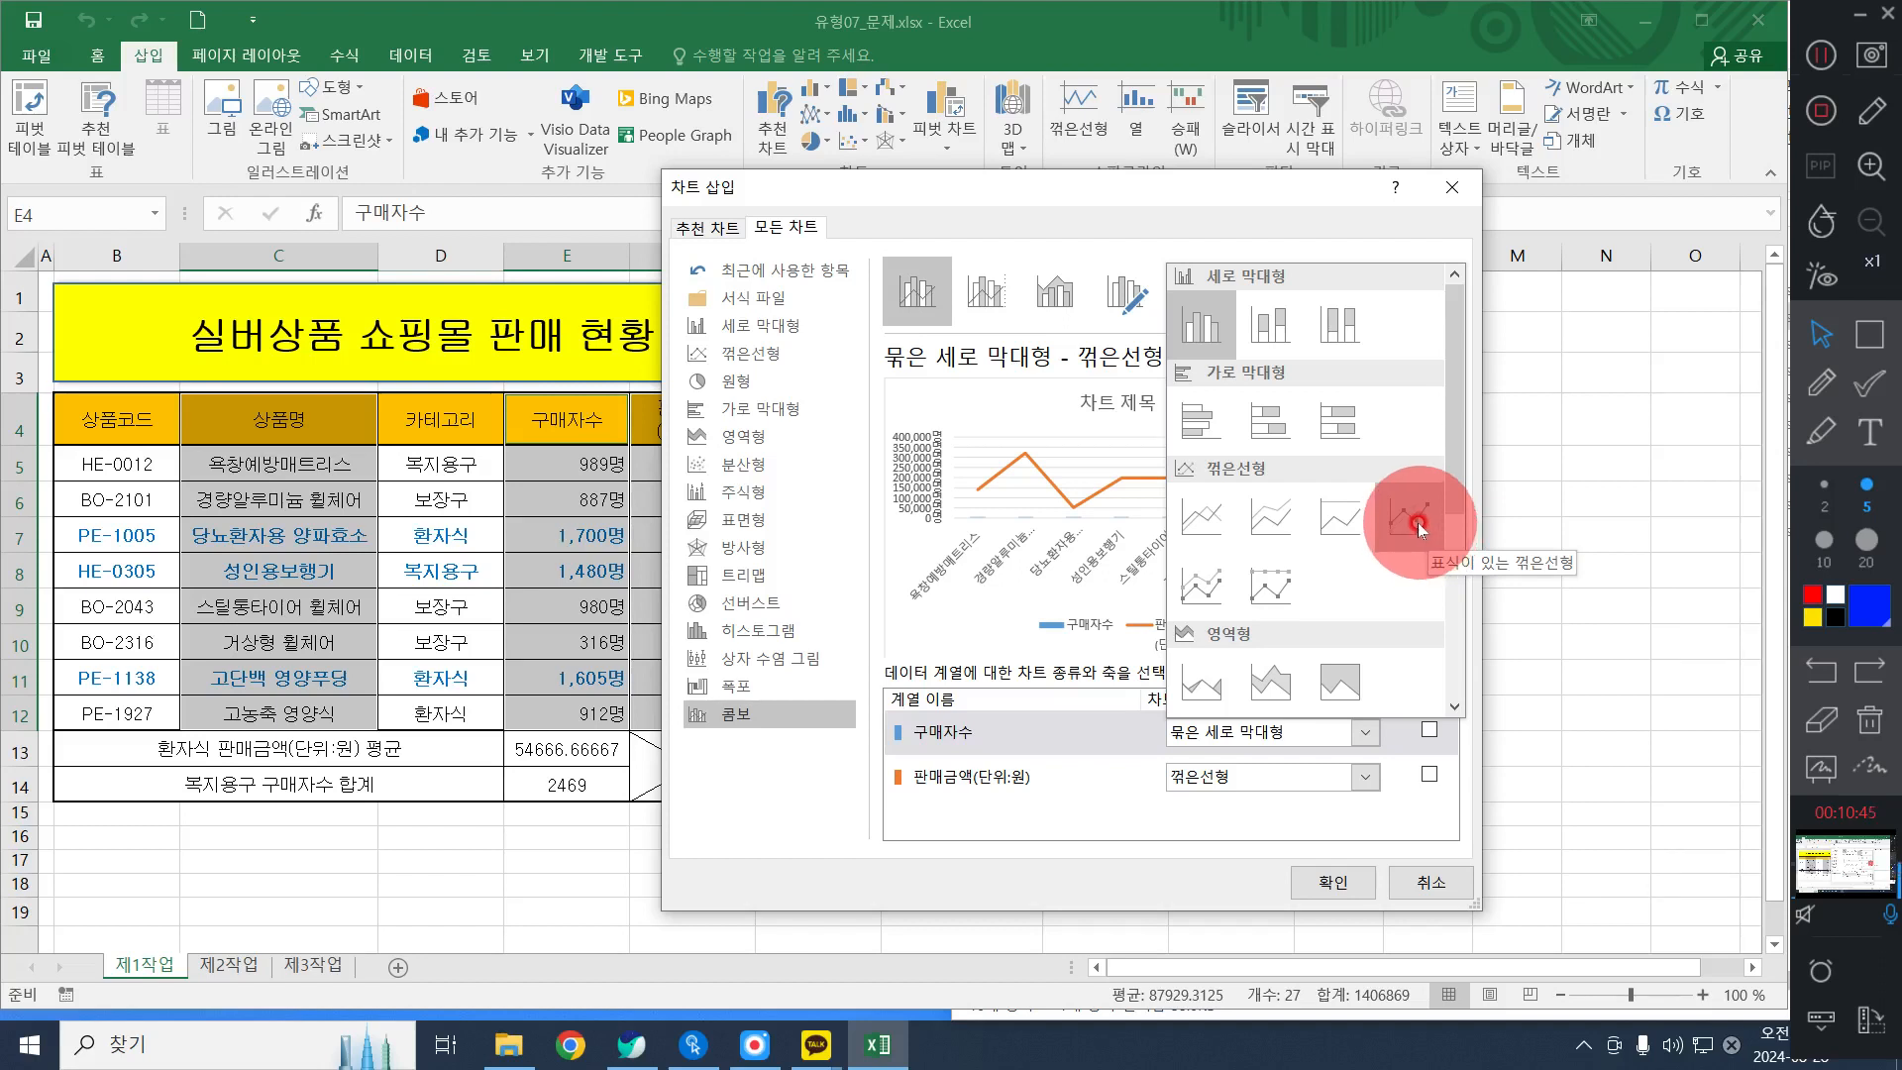
{"action": "left_click", "coordinate": [1418, 523]}
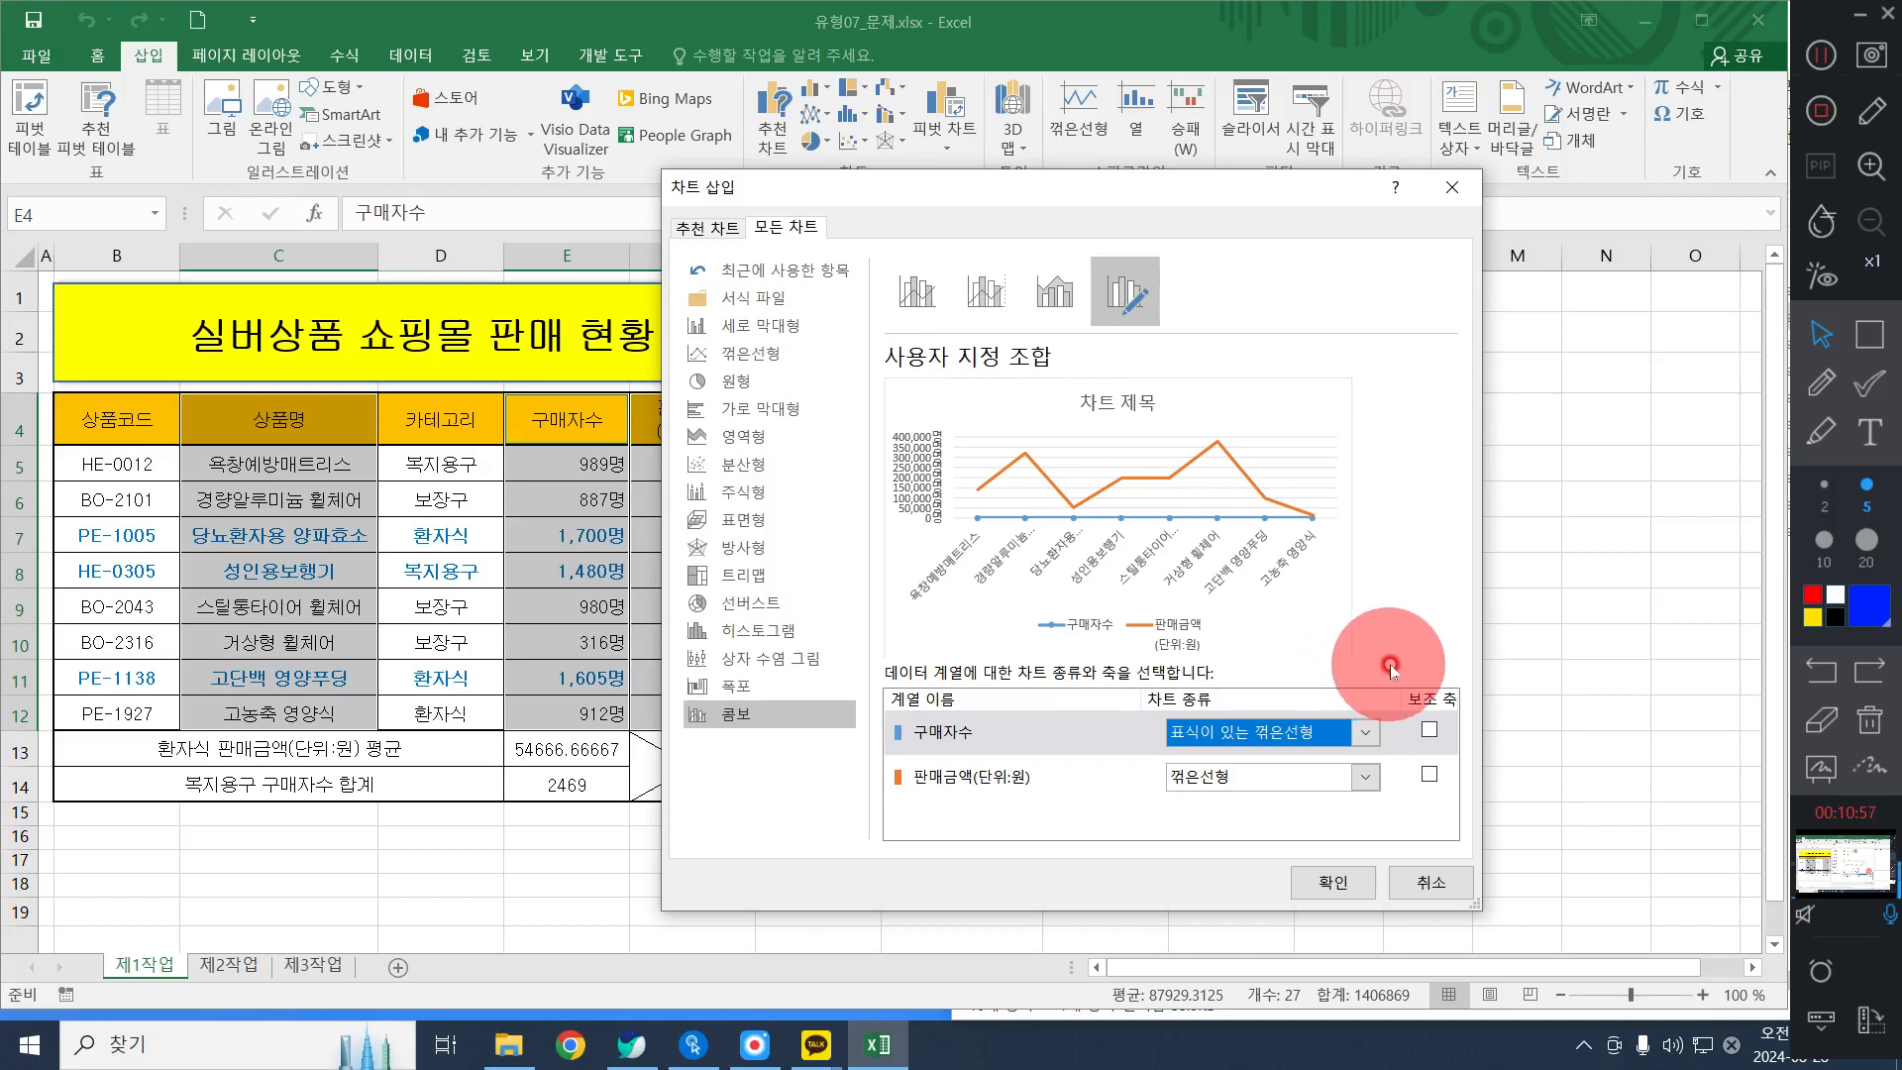
{"action": "left_click", "coordinate": [1430, 732]}
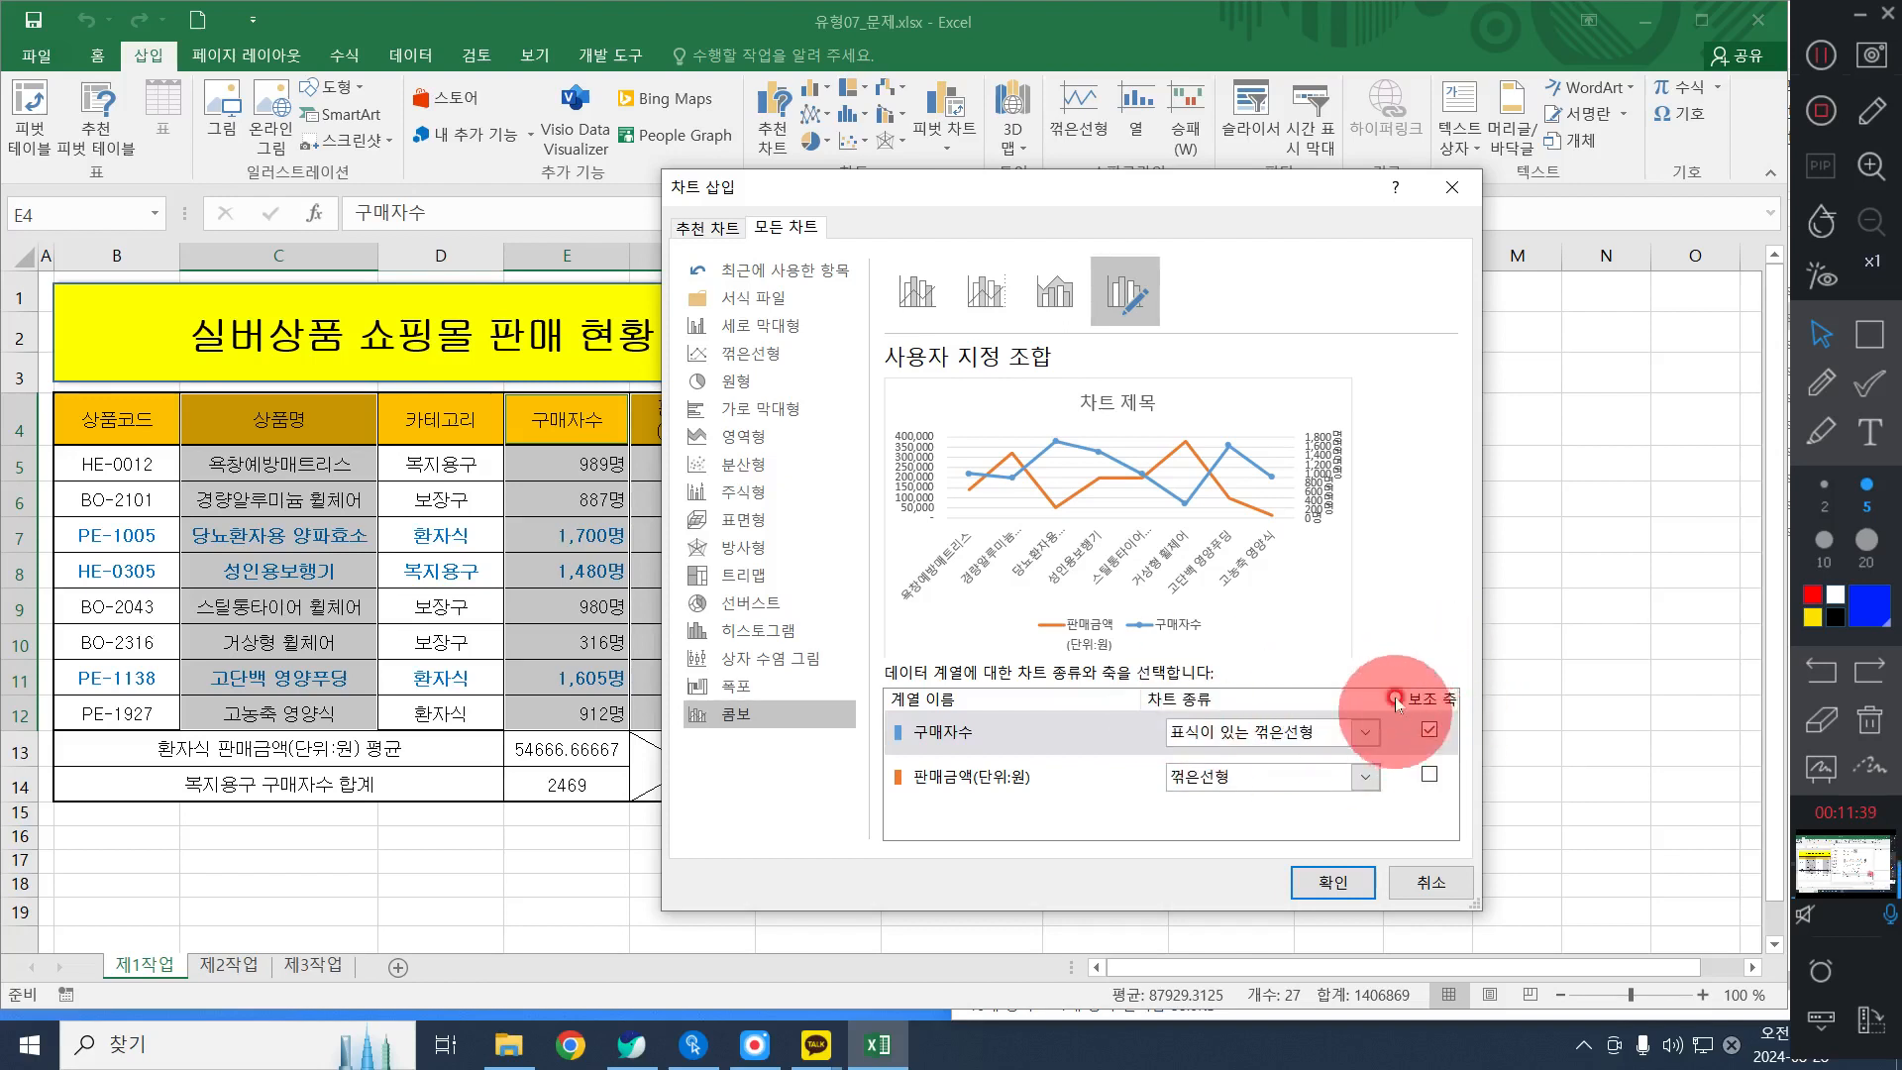
Set the 판매금액(단위:원) series to a clustered column chart (묶은 세로 막대형)
{"action": "left_click", "coordinate": [1278, 776]}
{"action": "left_click", "coordinate": [1264, 778]}
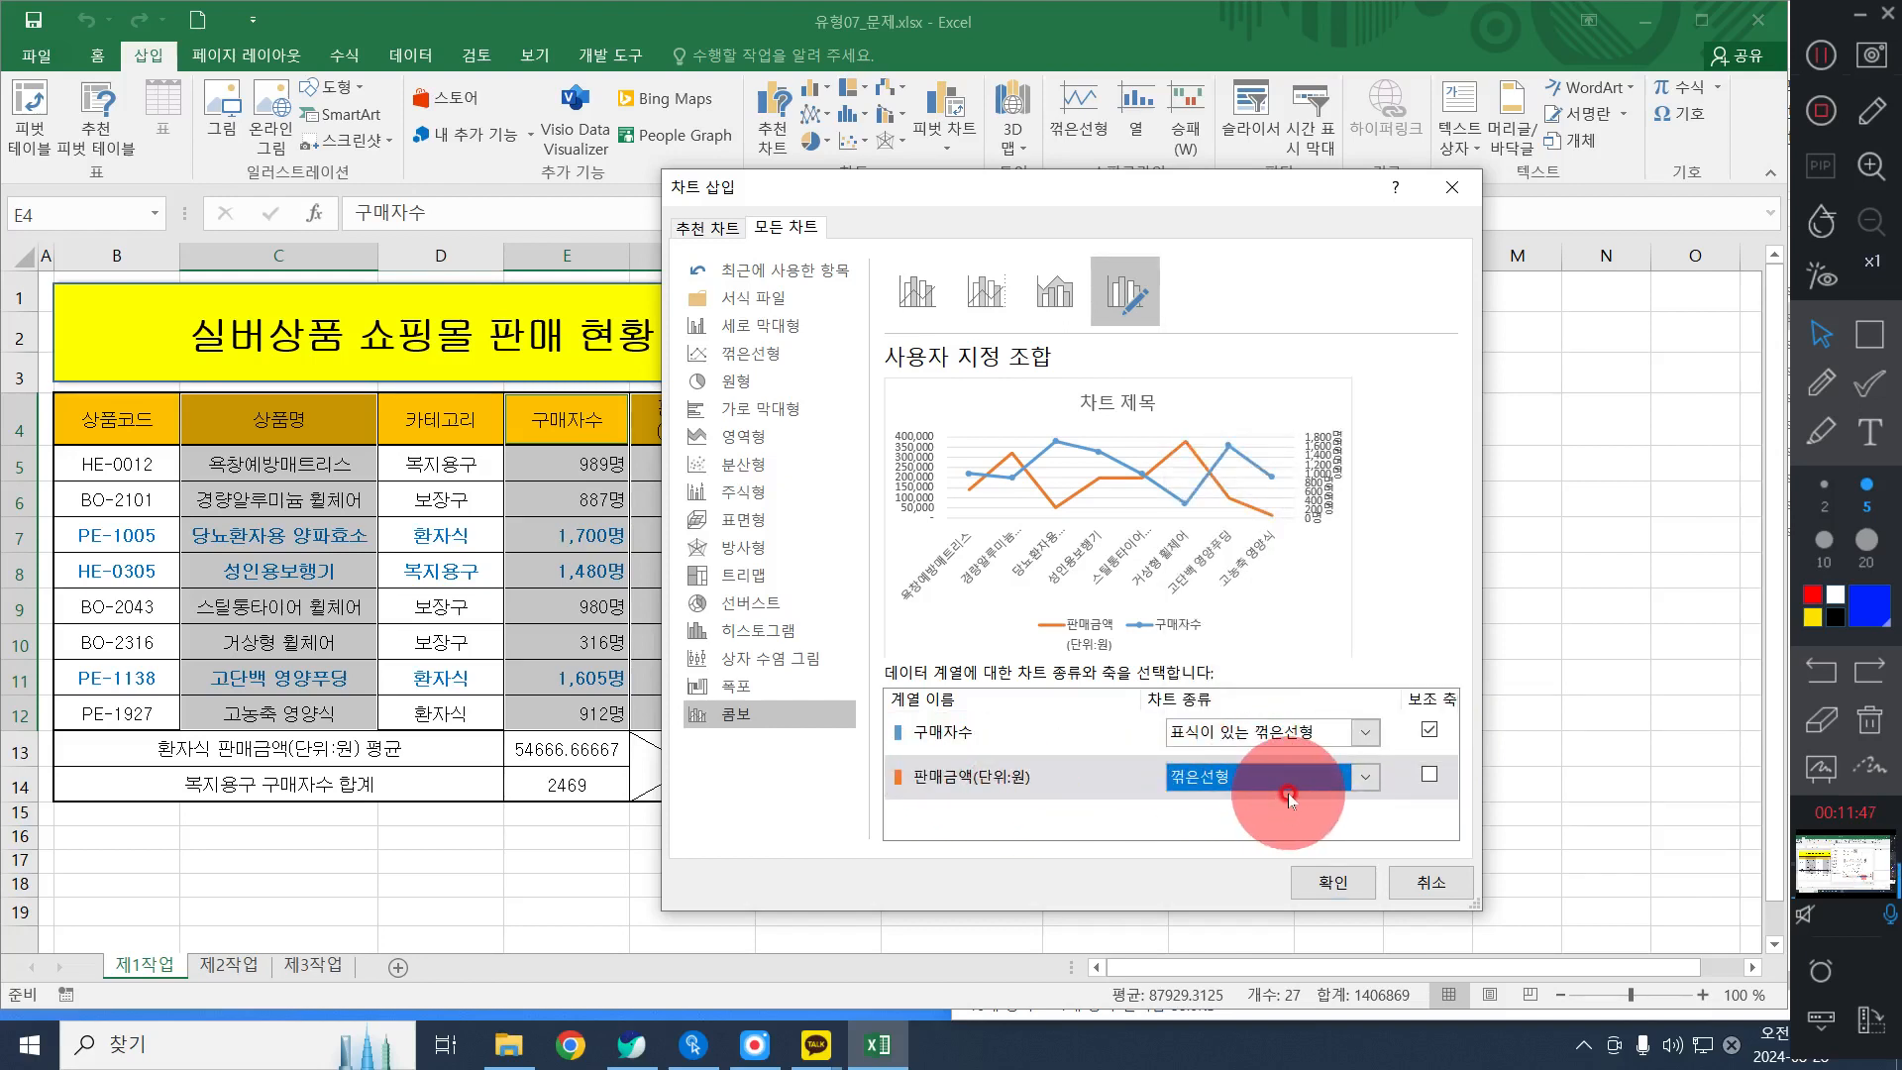
{"action": "left_click", "coordinate": [1285, 797]}
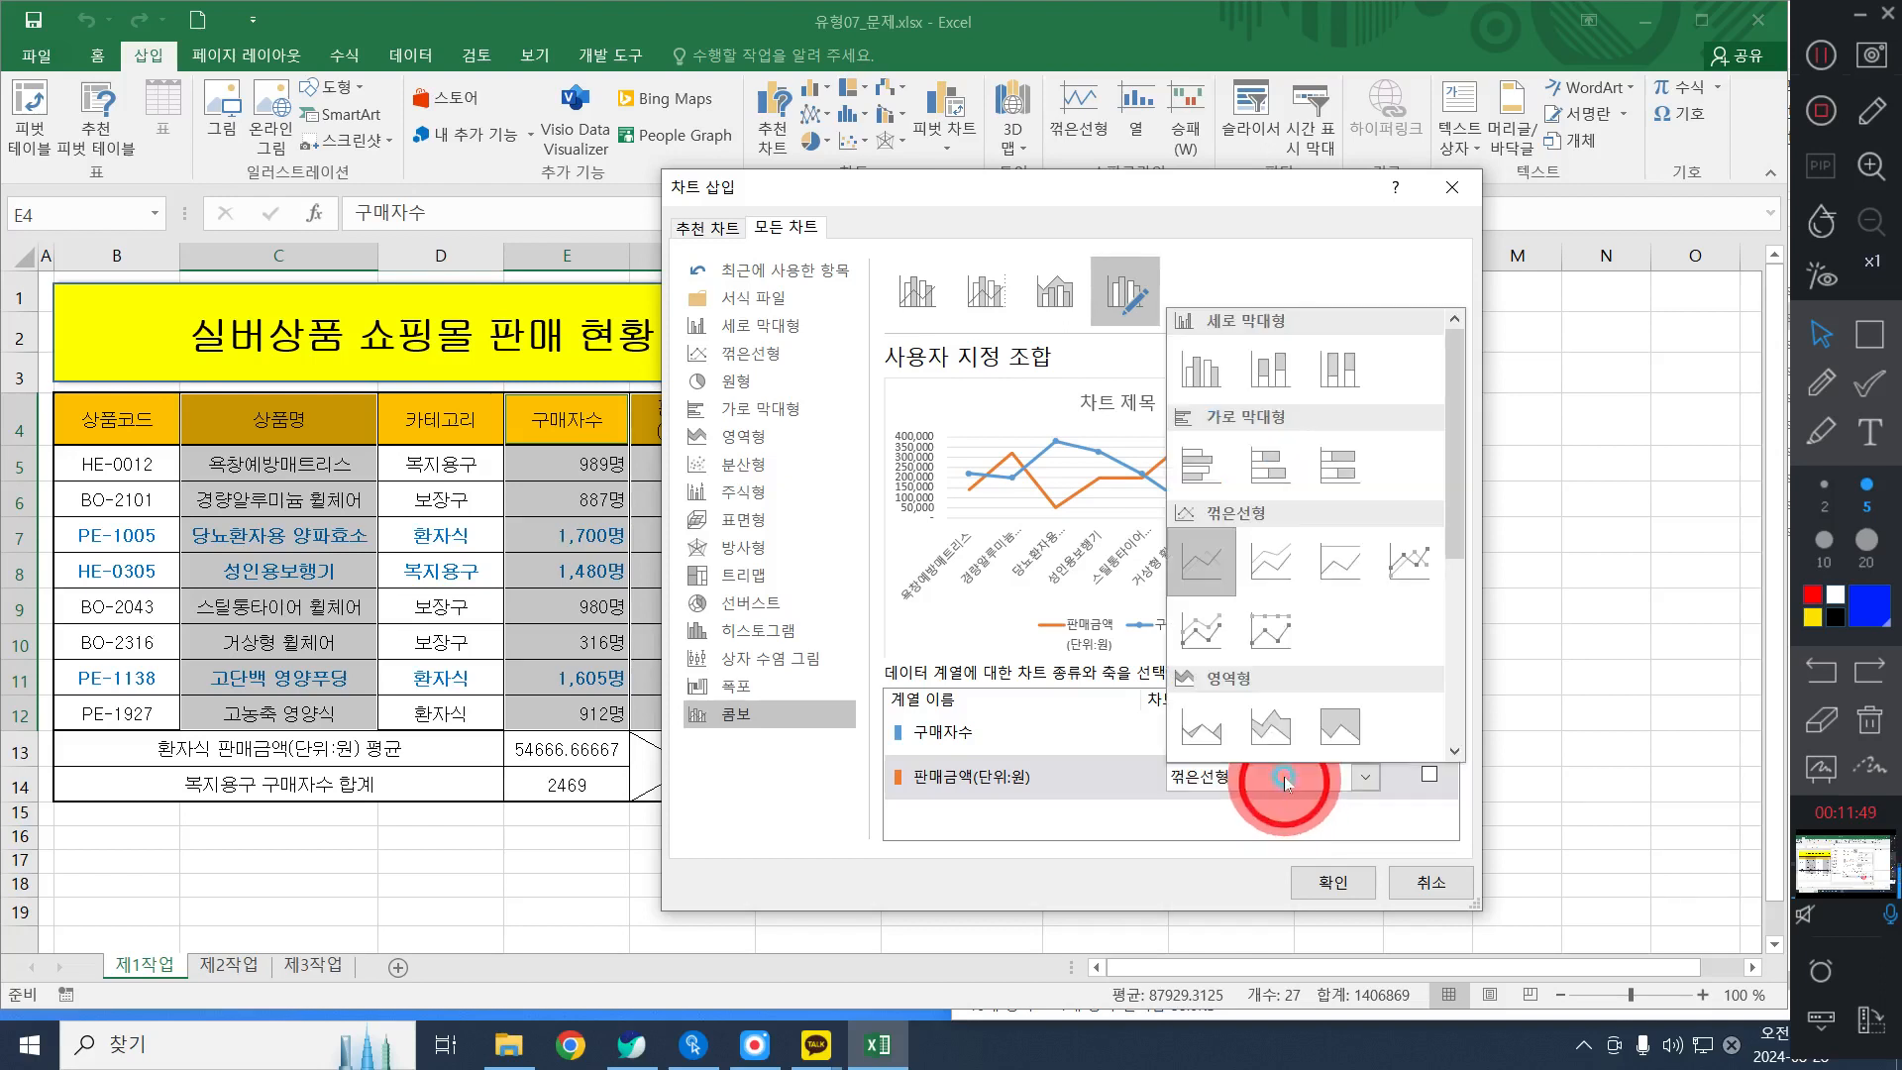
{"action": "left_click", "coordinate": [1179, 366]}
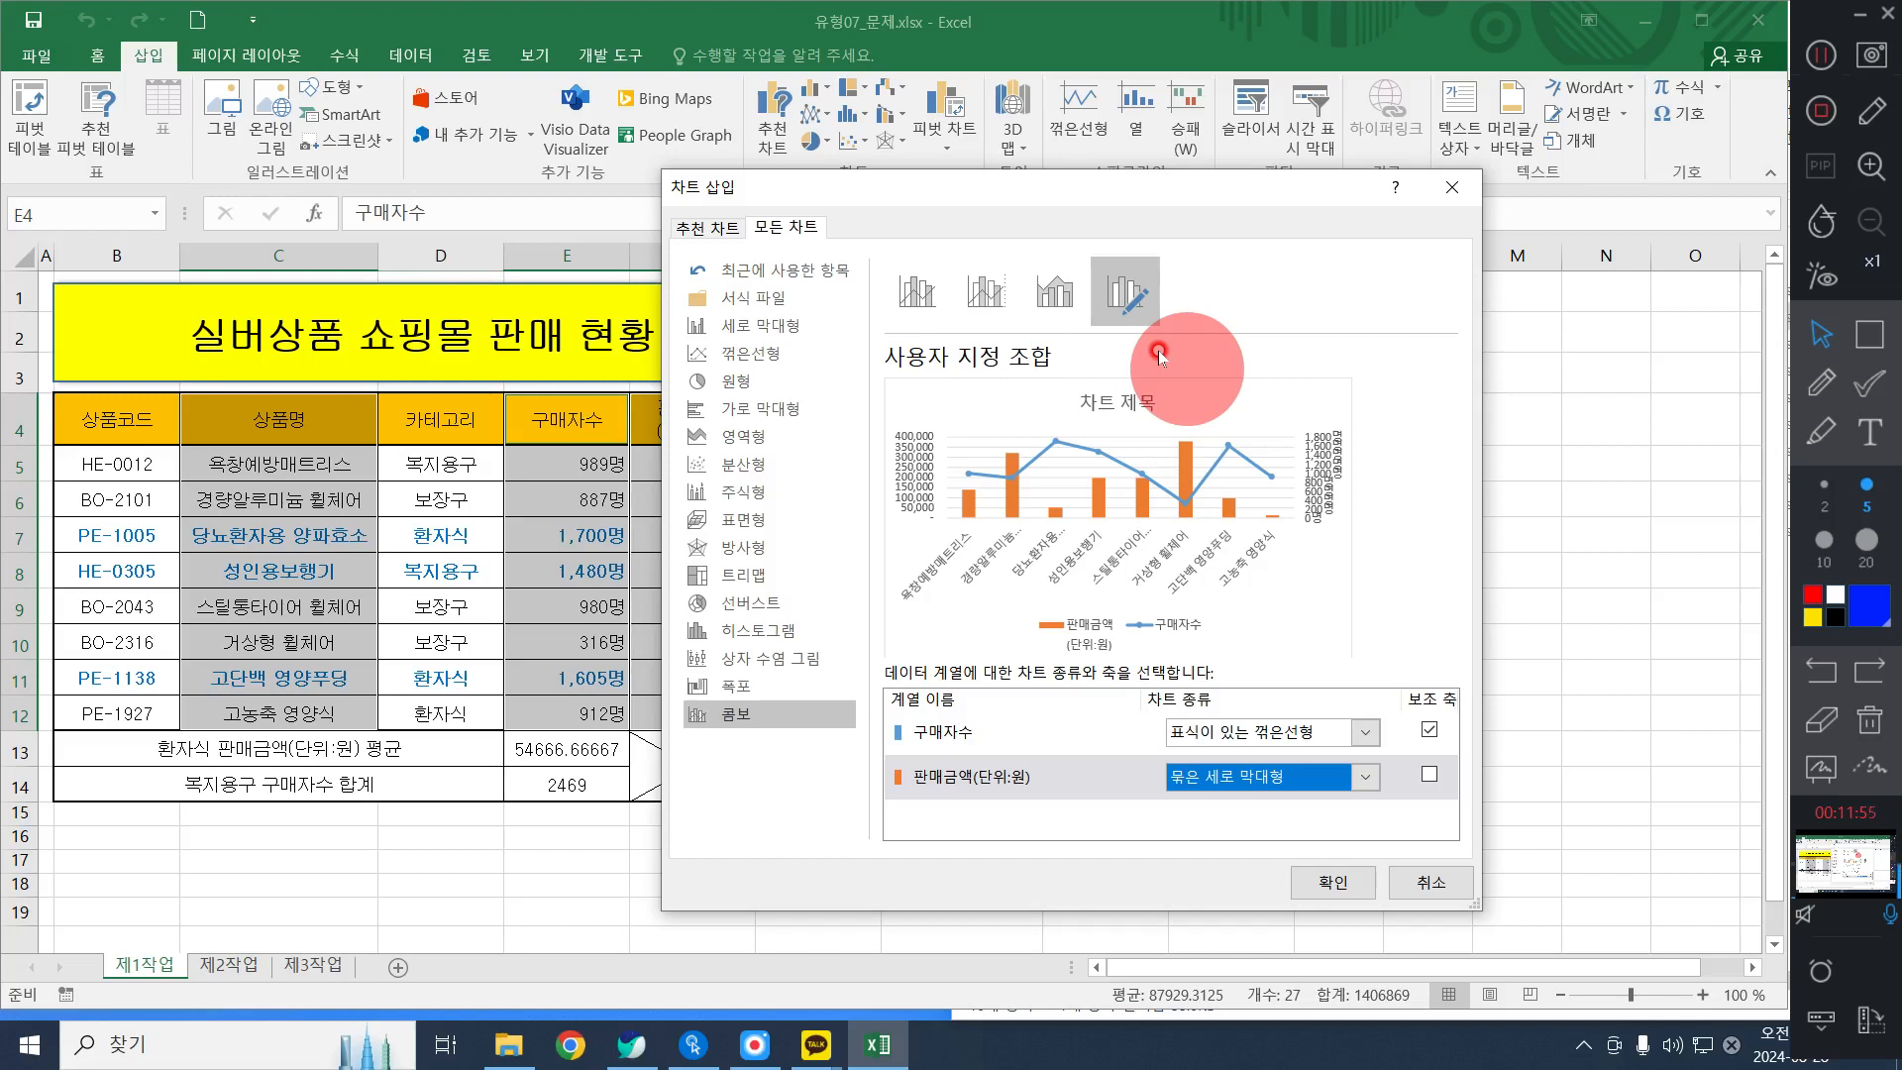
{"action": "left_click", "coordinate": [1275, 778]}
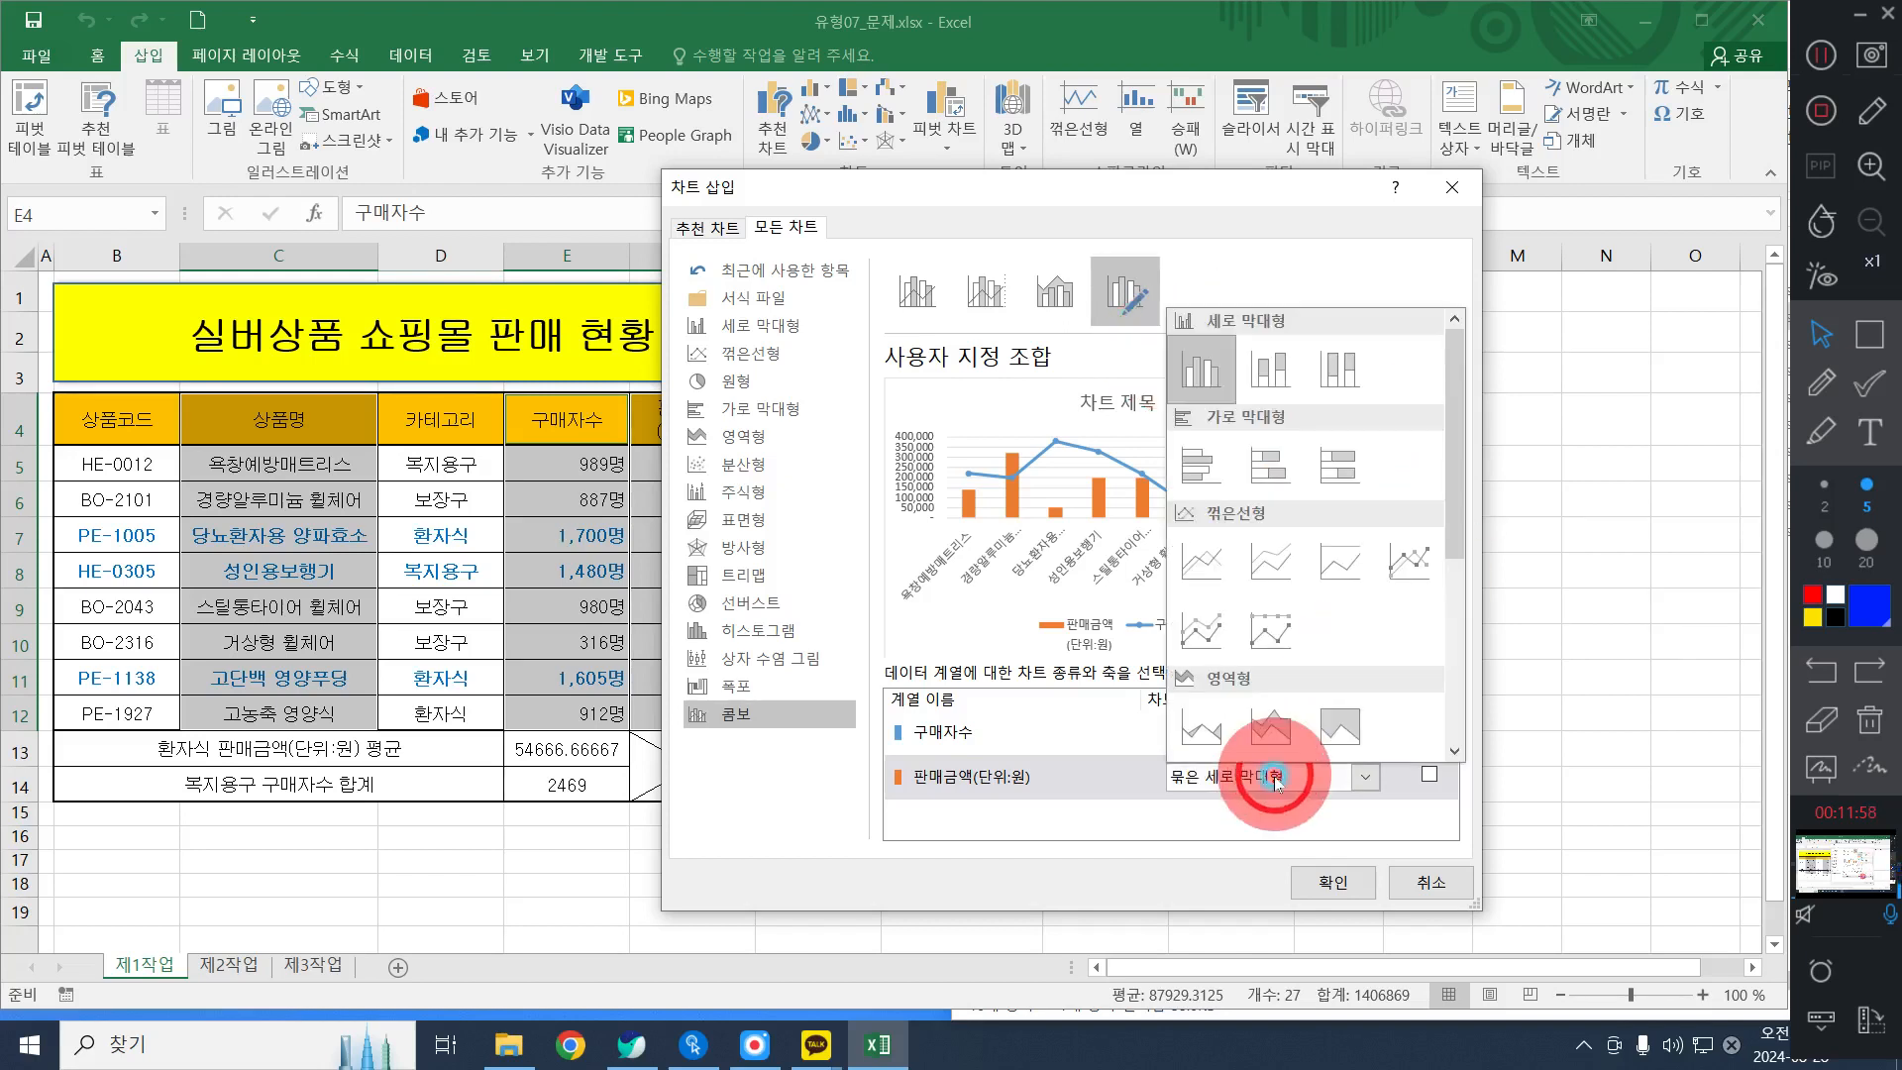
{"action": "left_click", "coordinate": [1213, 362]}
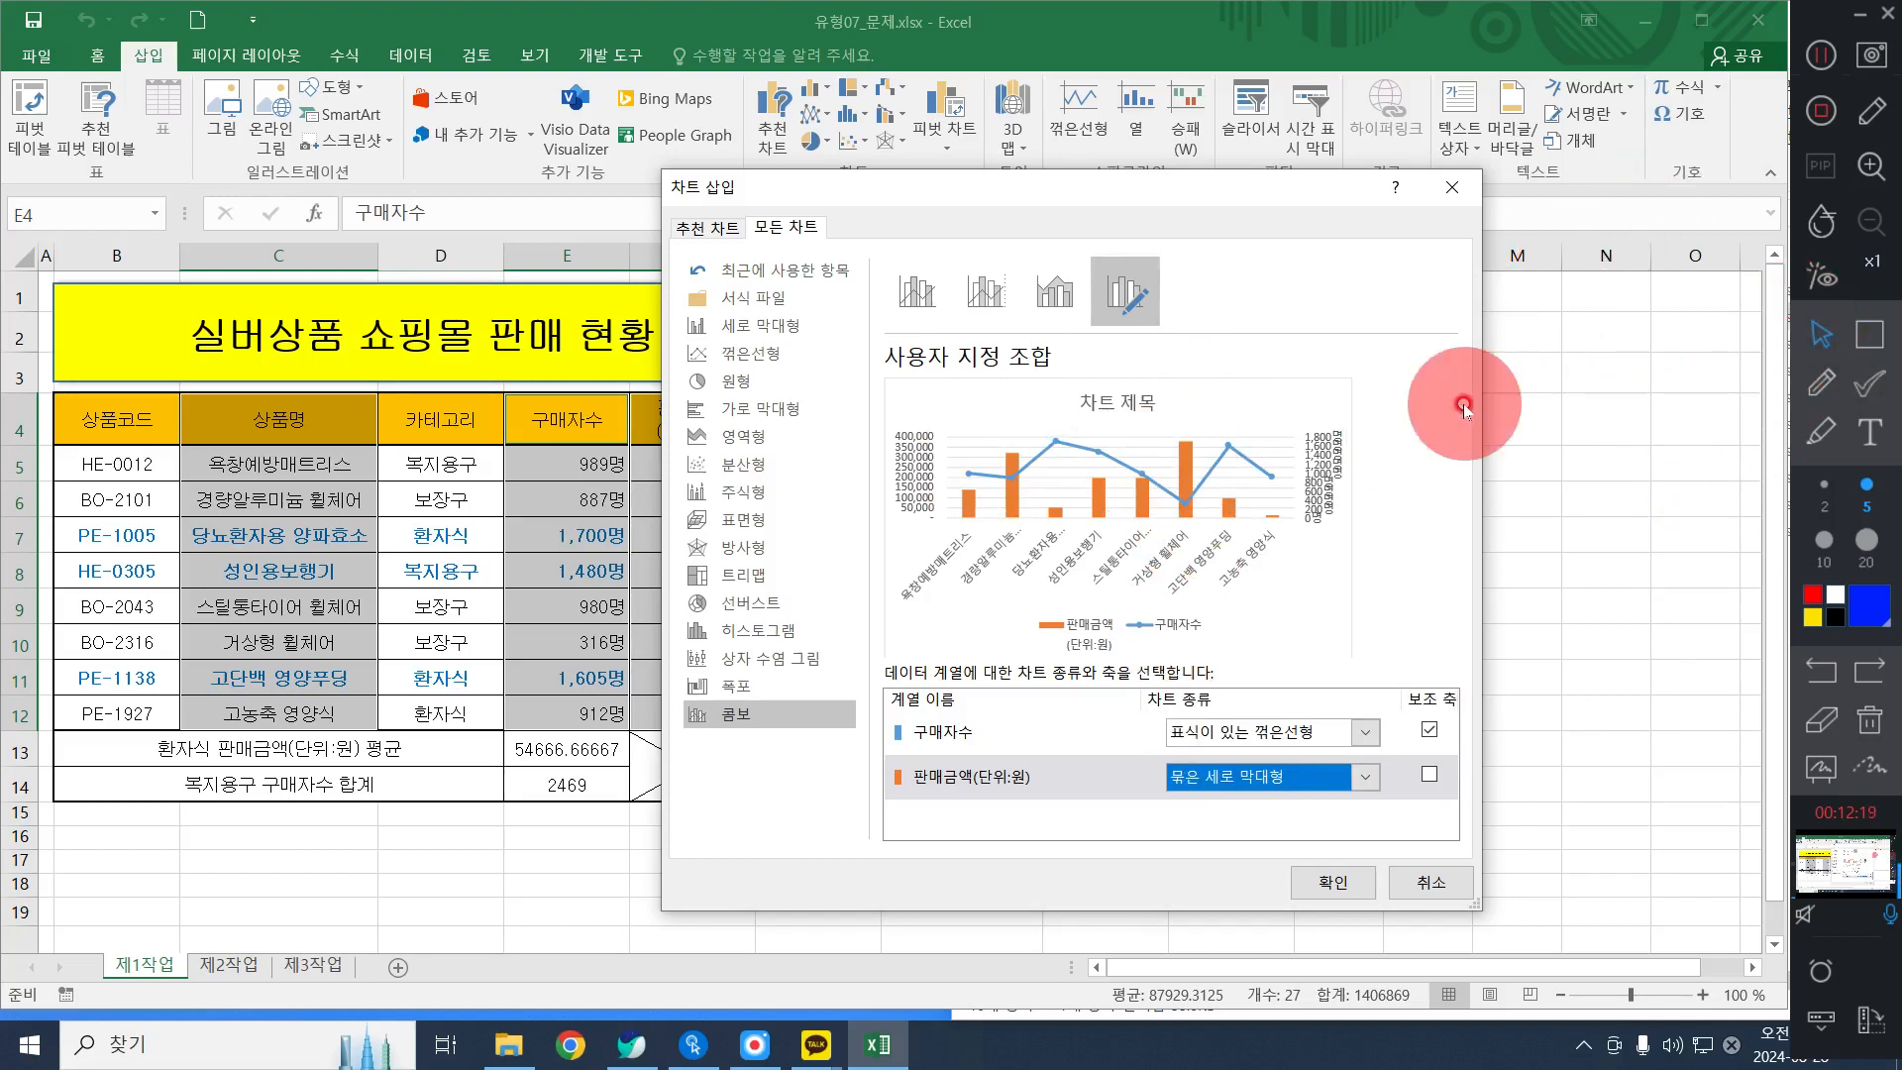
Frame a 판매금액 column, a 구매자수 line marker and both legend entries in the chart preview with blue rectangle annotations
{"action": "left_click", "coordinate": [1851, 327]}
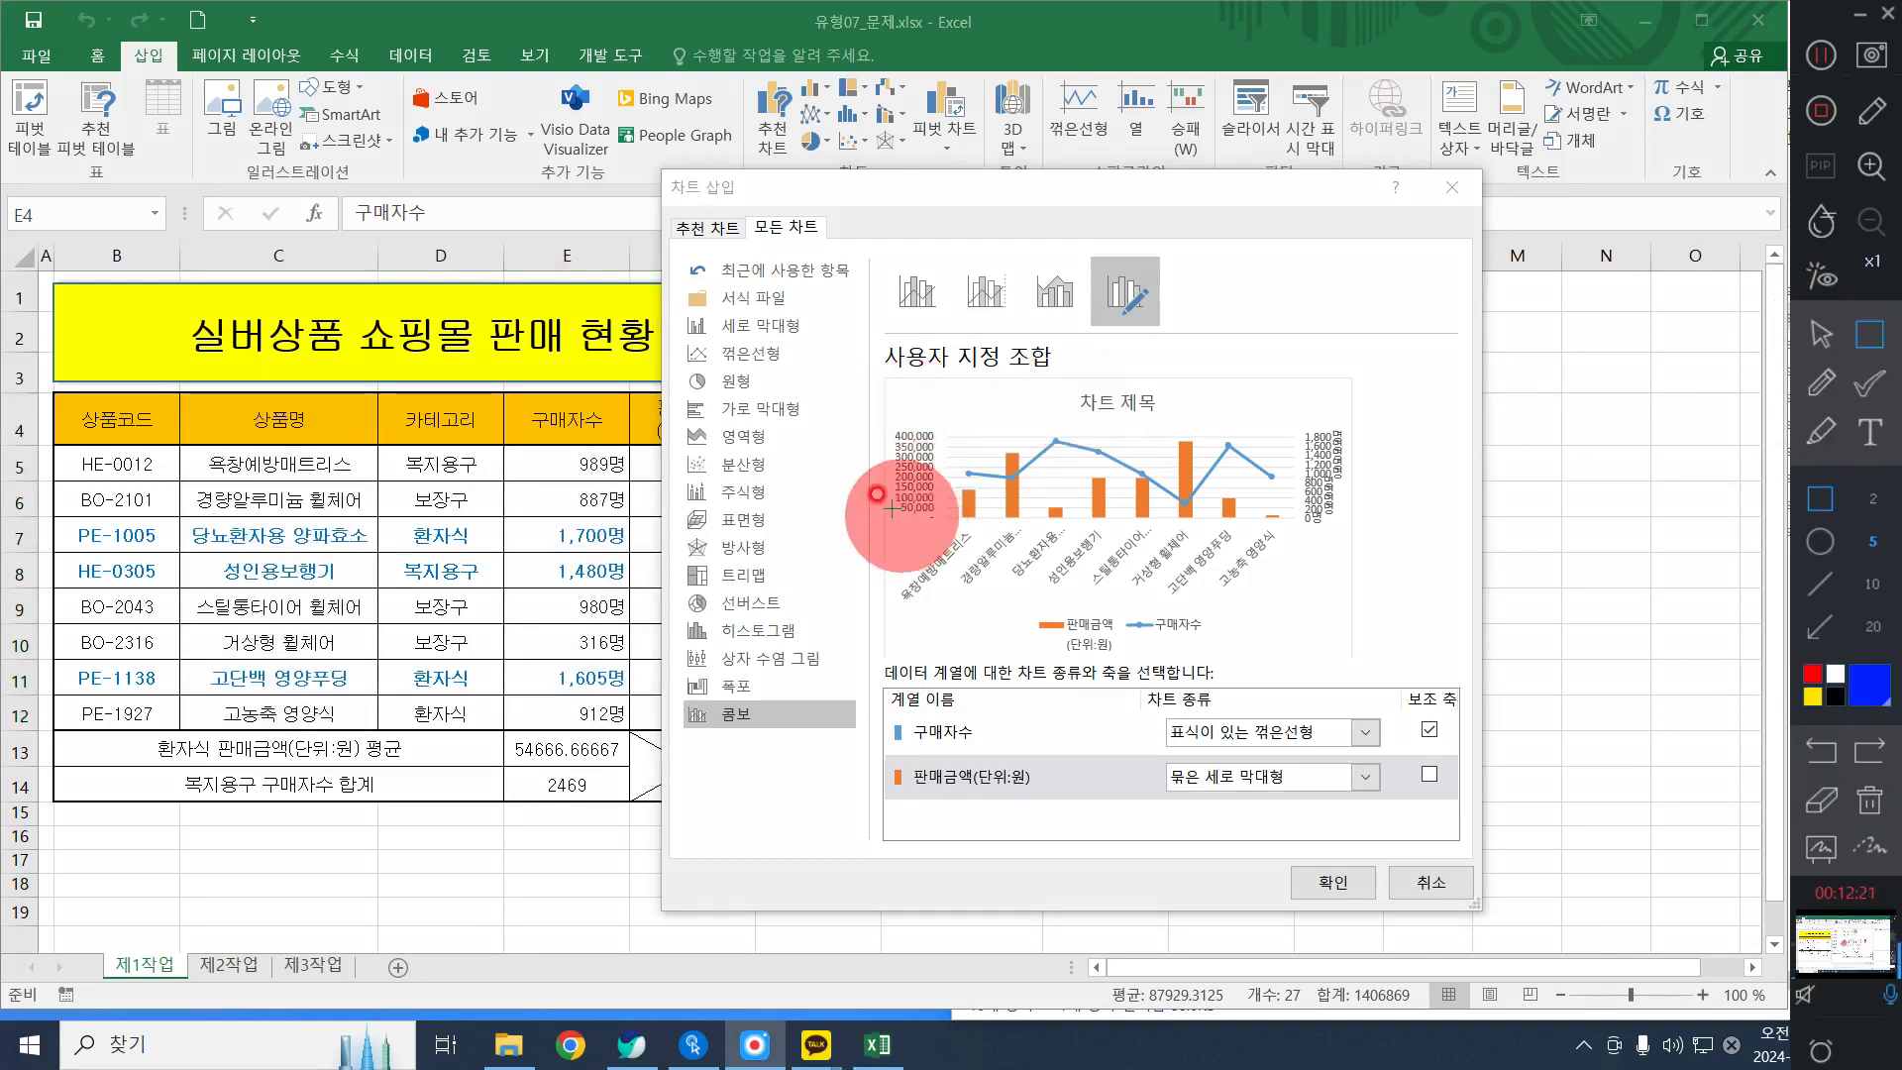
{"action": "mouse_move", "coordinate": [882, 502]}
{"action": "left_mouse_down"}
{"action": "mouse_move", "coordinate": [951, 555]}
{"action": "mouse_move", "coordinate": [1192, 586]}
{"action": "left_mouse_up"}
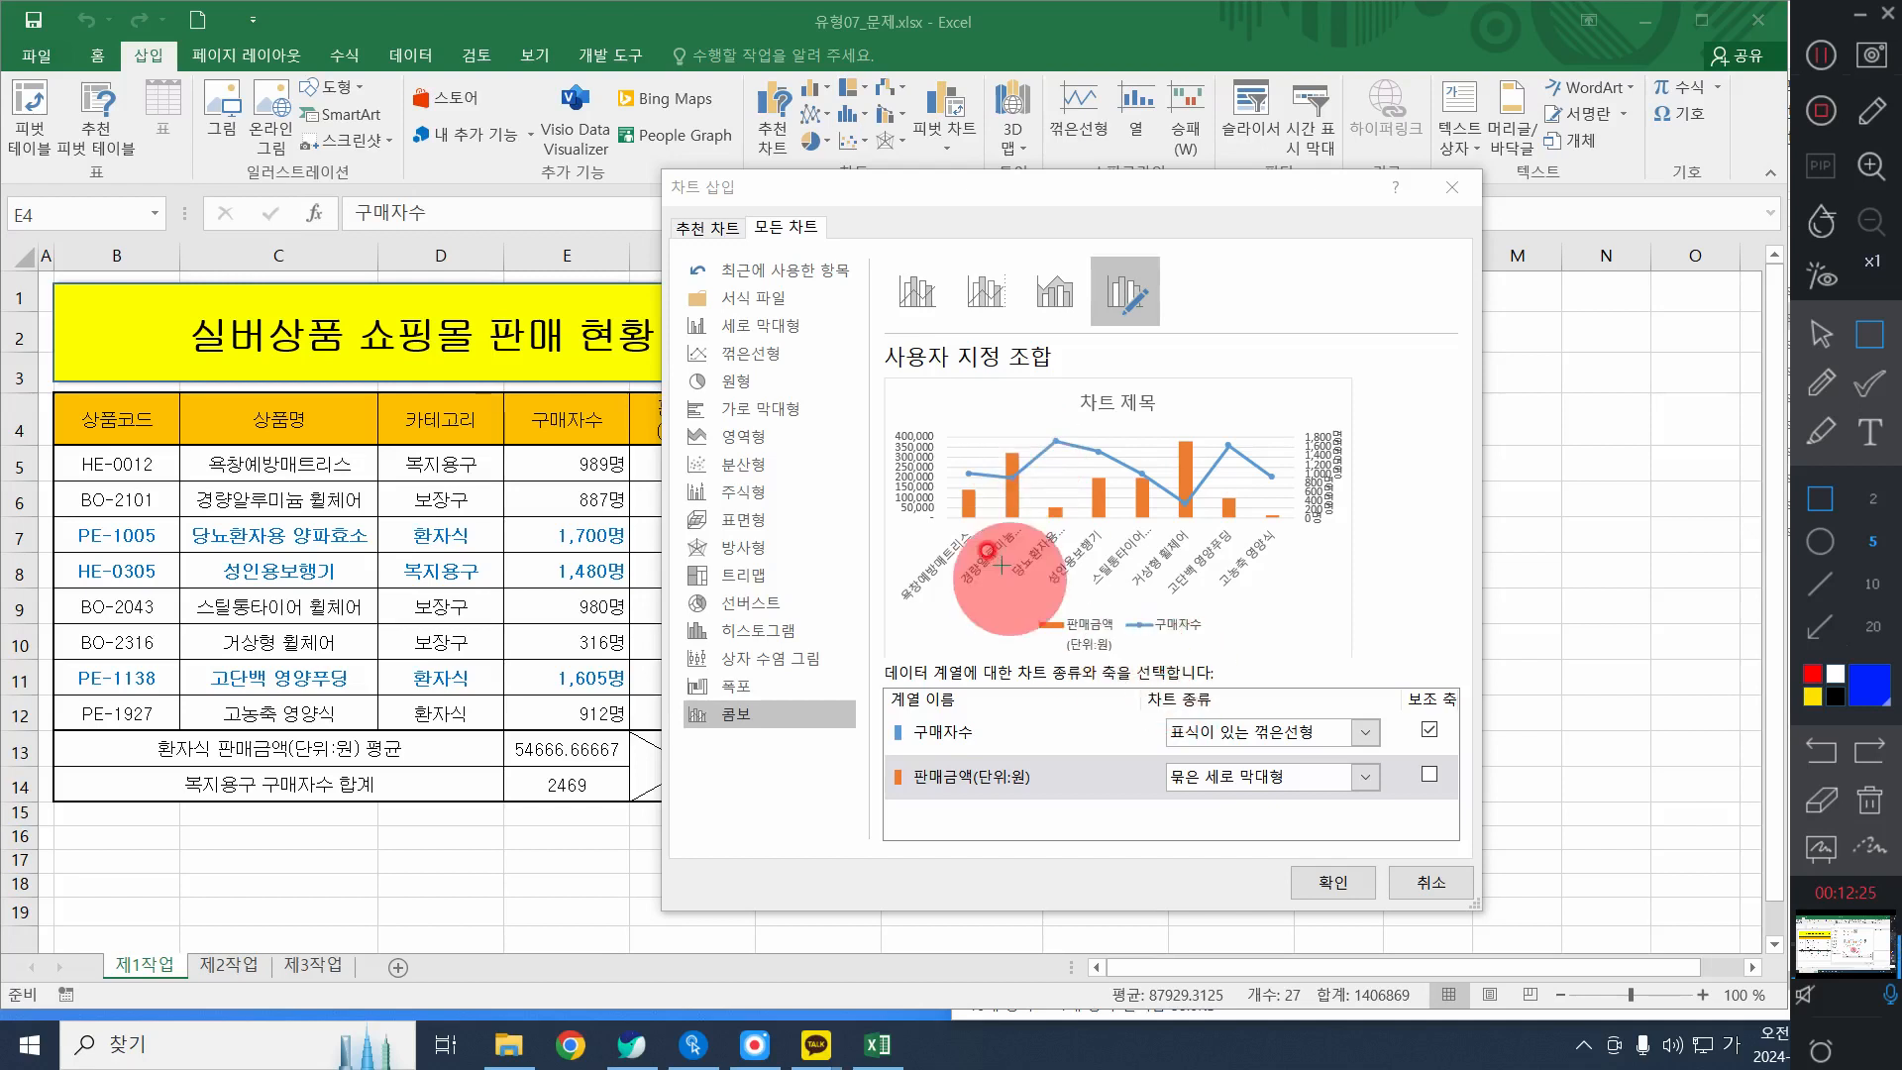
{"action": "left_click_drag", "start_coordinate": [1000, 441], "coordinate": [1037, 522]}
{"action": "left_click_drag", "start_coordinate": [1027, 595], "coordinate": [1126, 661]}
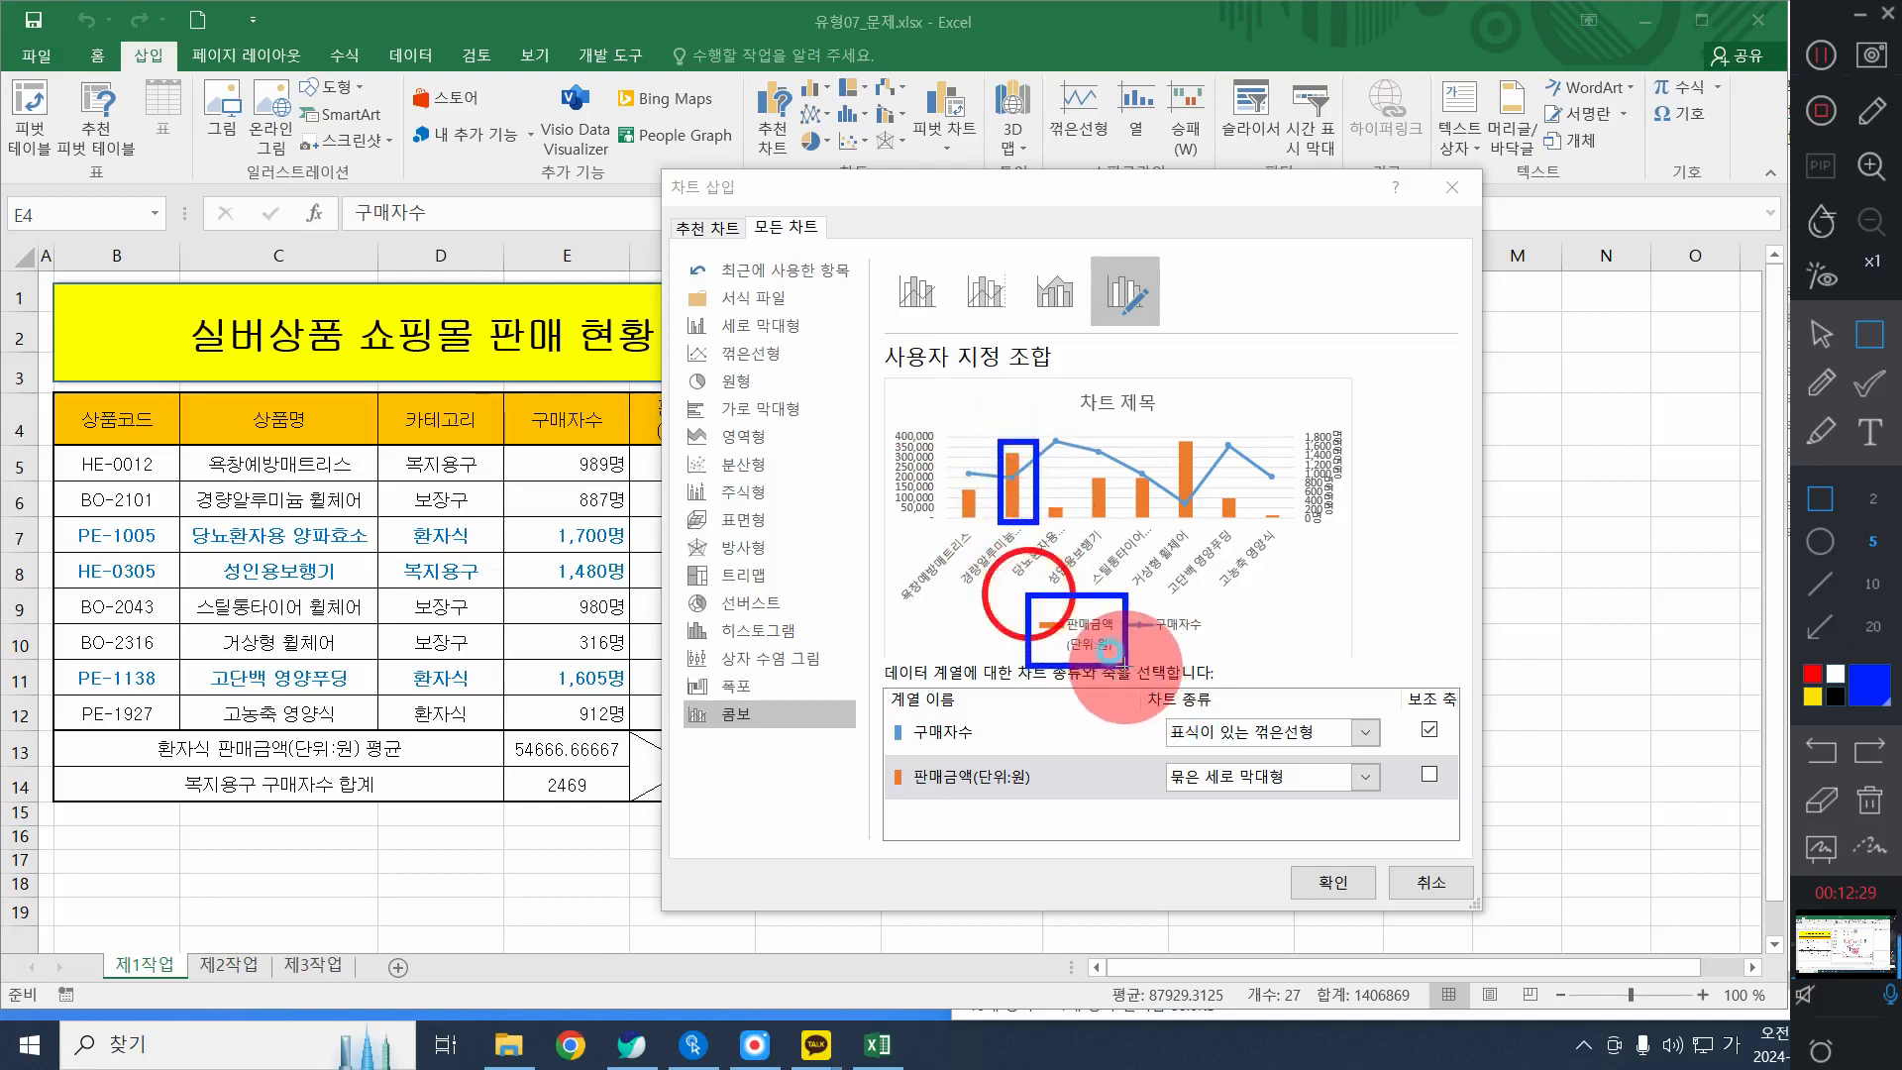
{"action": "left_click_drag", "start_coordinate": [1046, 426], "coordinate": [1083, 461]}
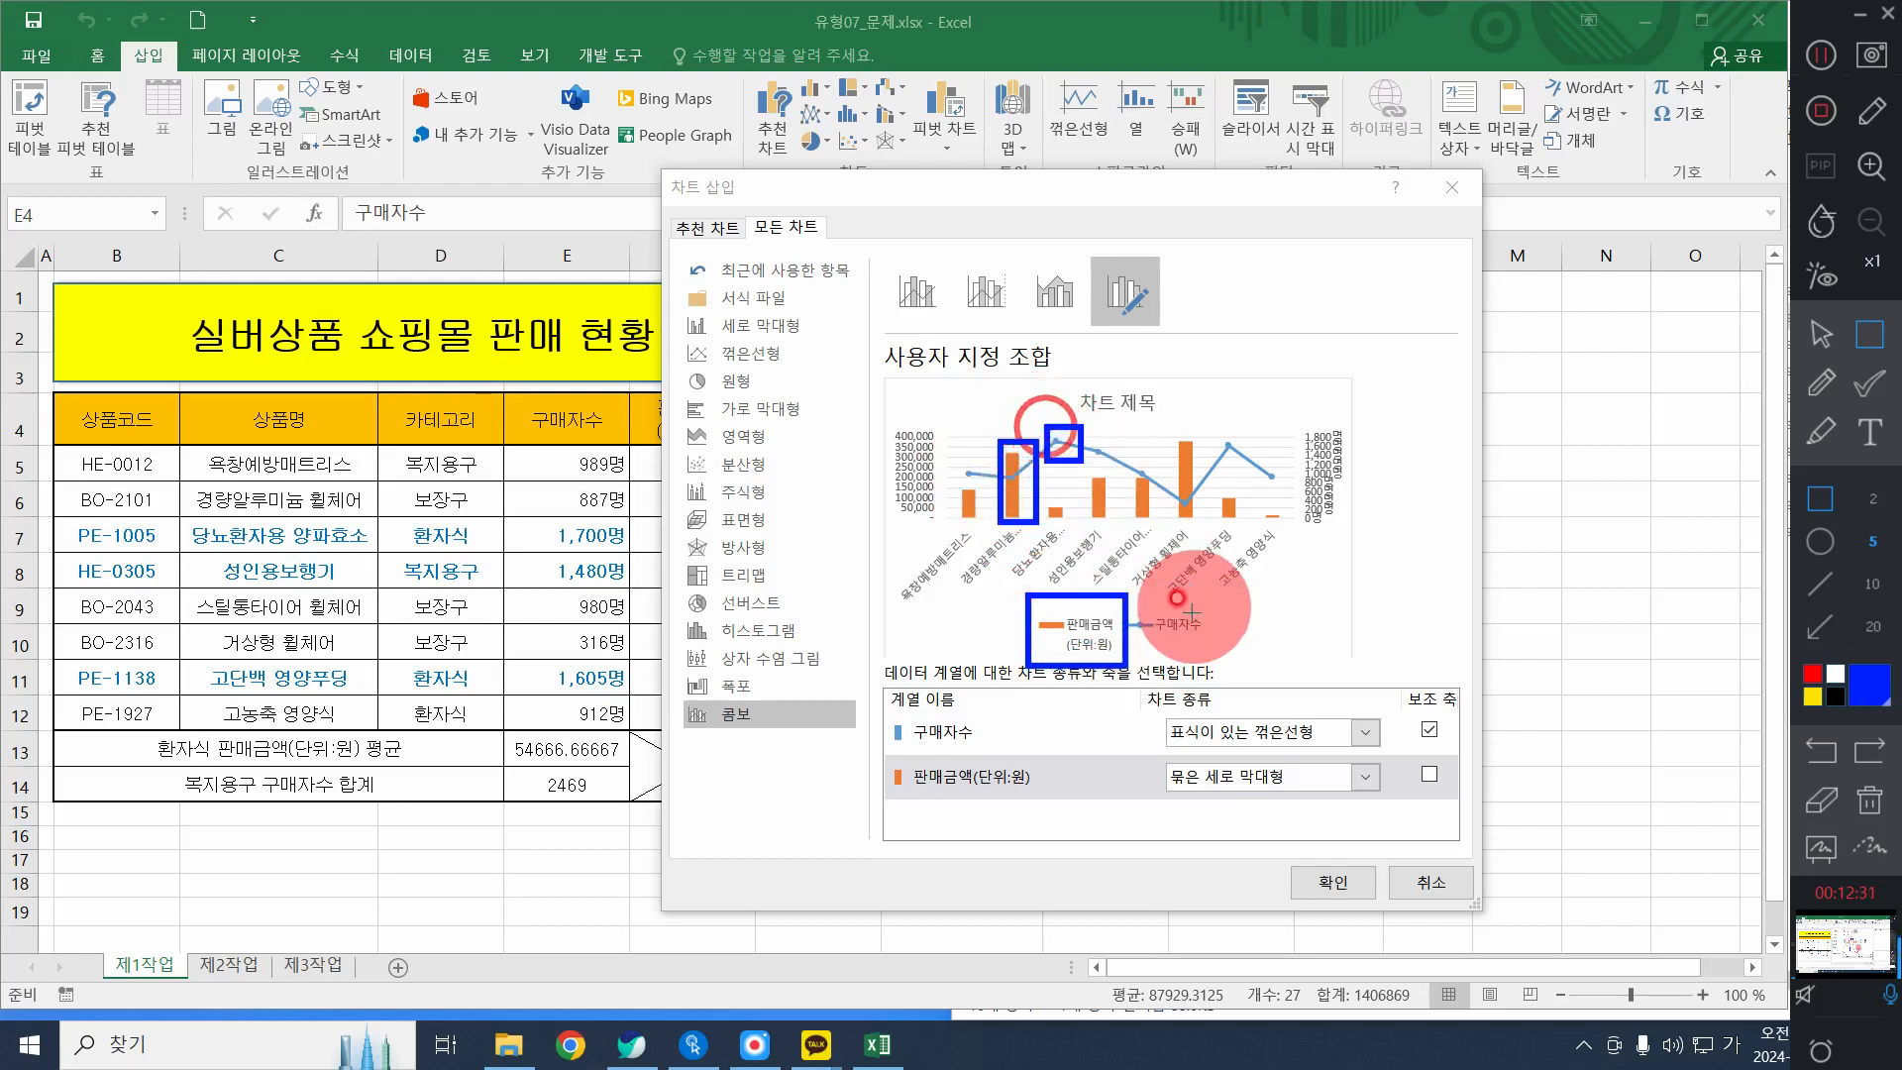
{"action": "left_click_drag", "start_coordinate": [1111, 583], "coordinate": [1215, 658]}
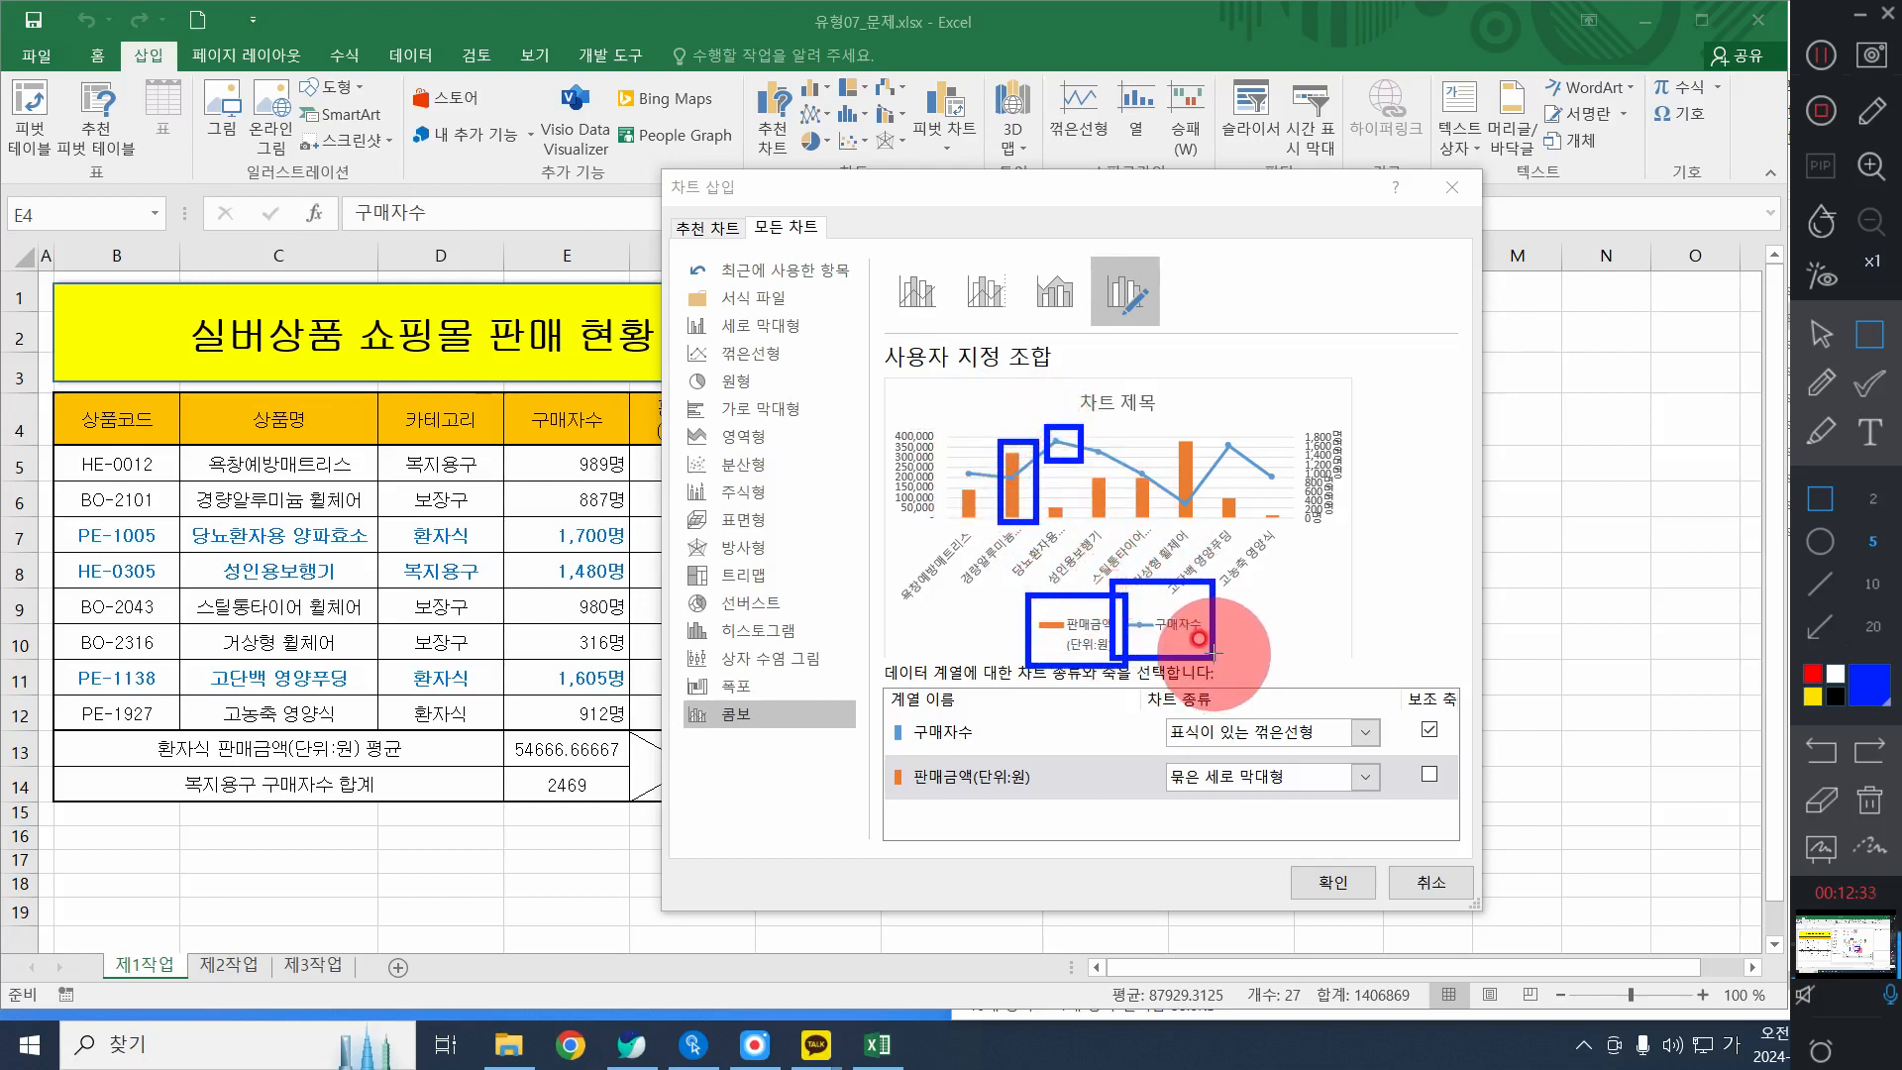
{"action": "left_click", "coordinate": [1821, 334]}
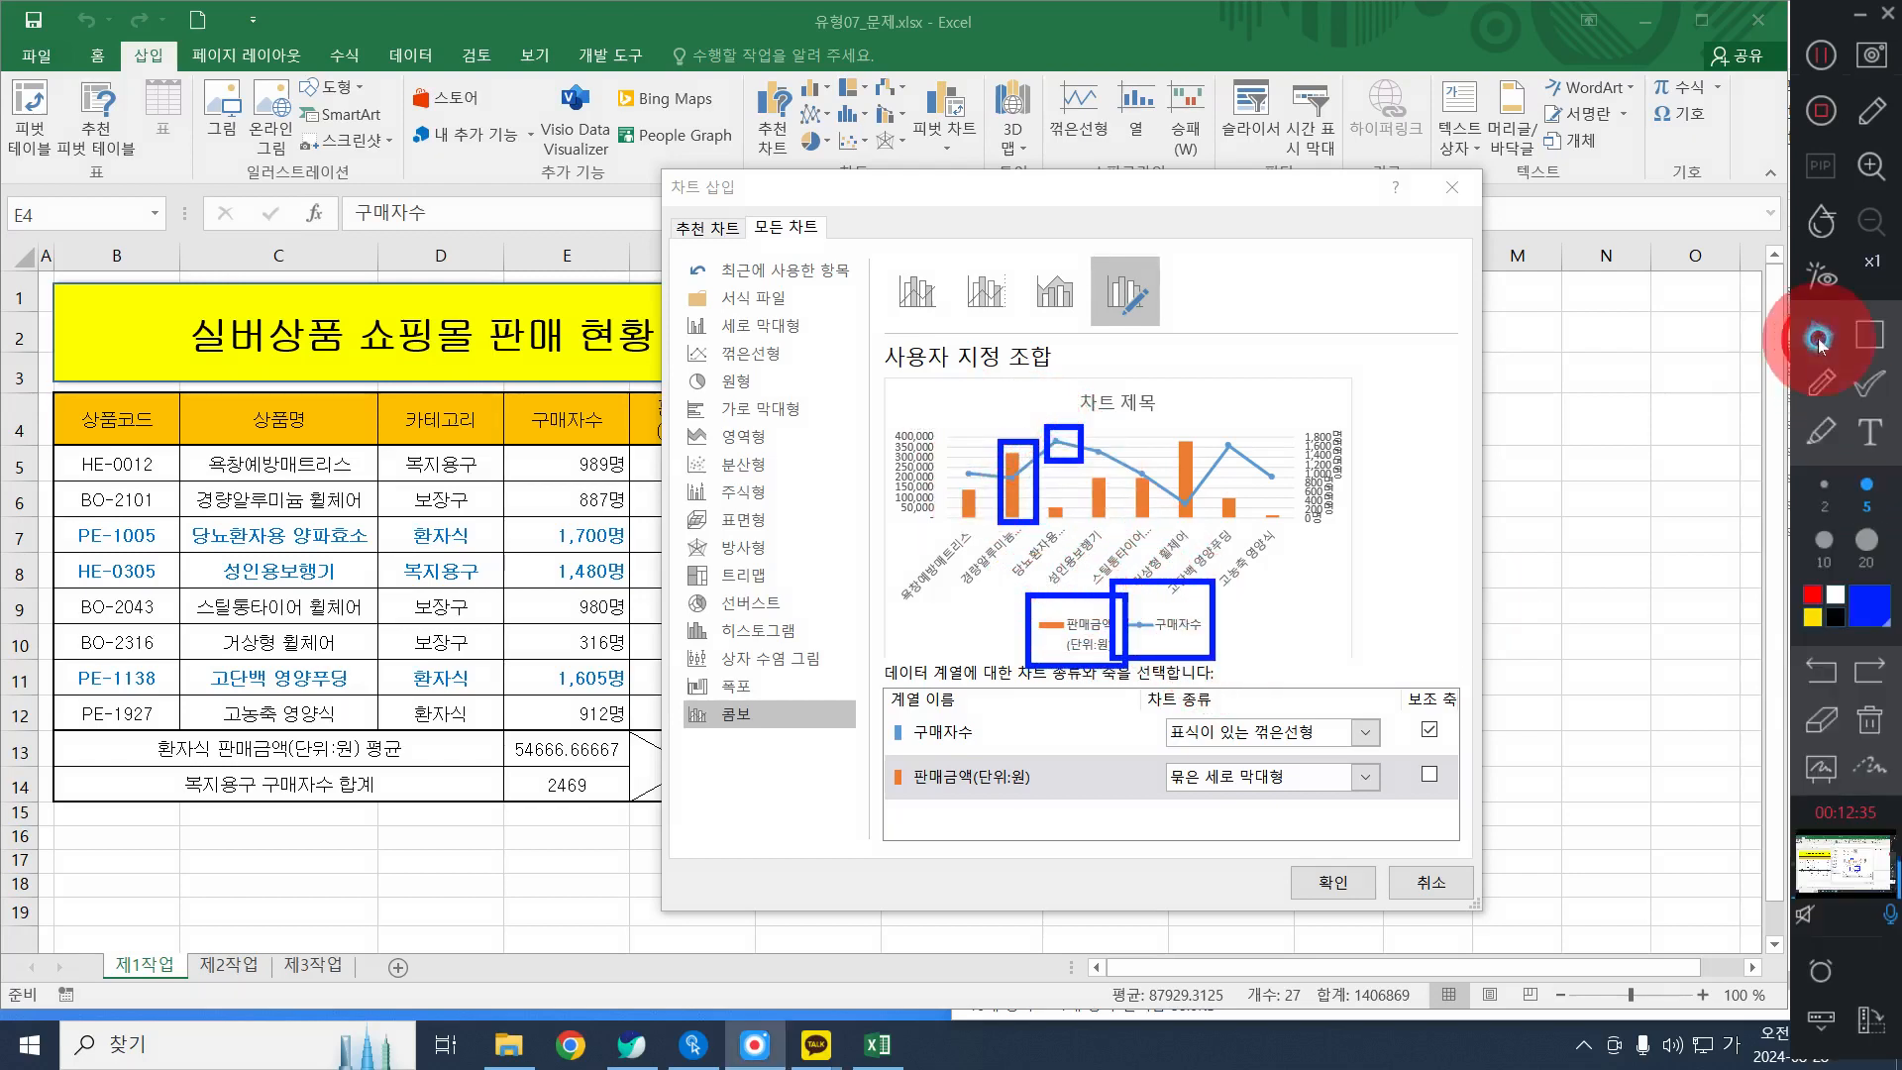
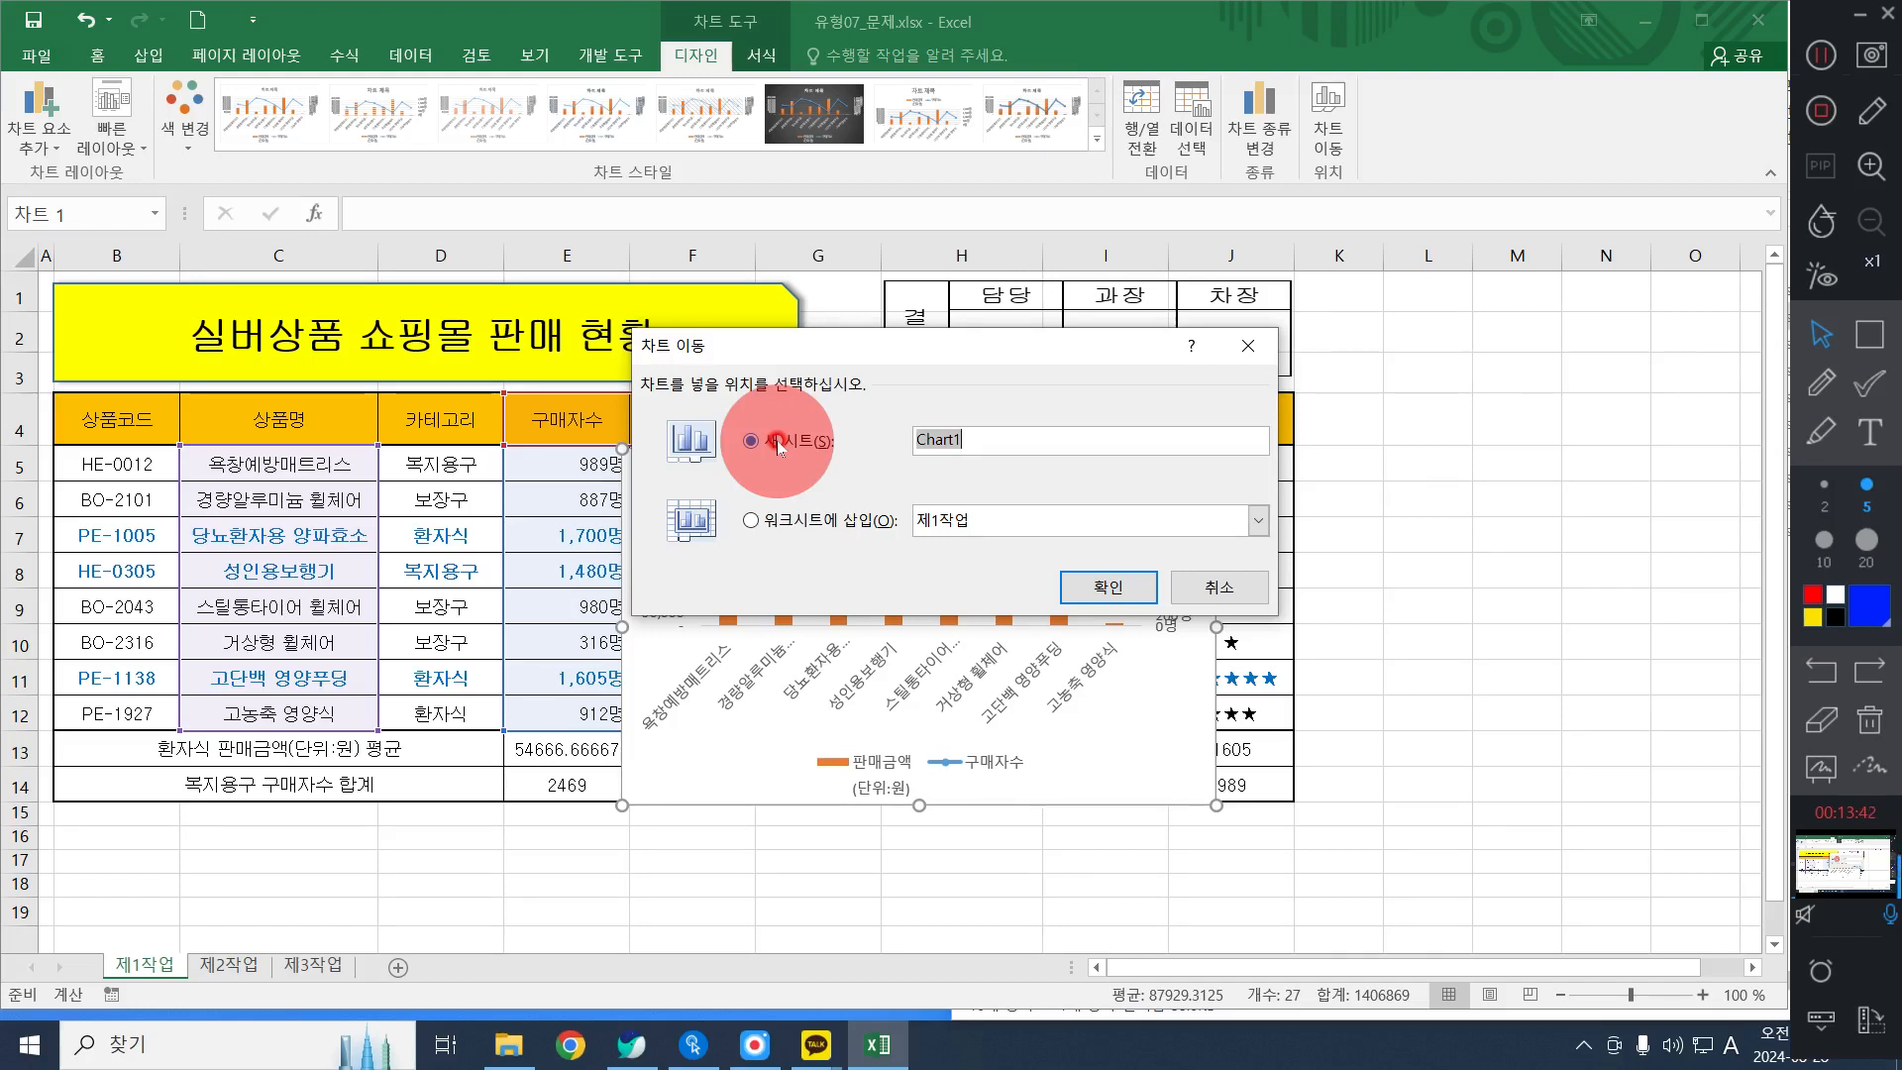
Move the chart to a new sheet named 제4작업 and place that sheet after 제3작업
{"action": "type", "text": "wp"}
{"action": "key", "text": "Hangul"}
{"action": "type", "text": "제4작업"}
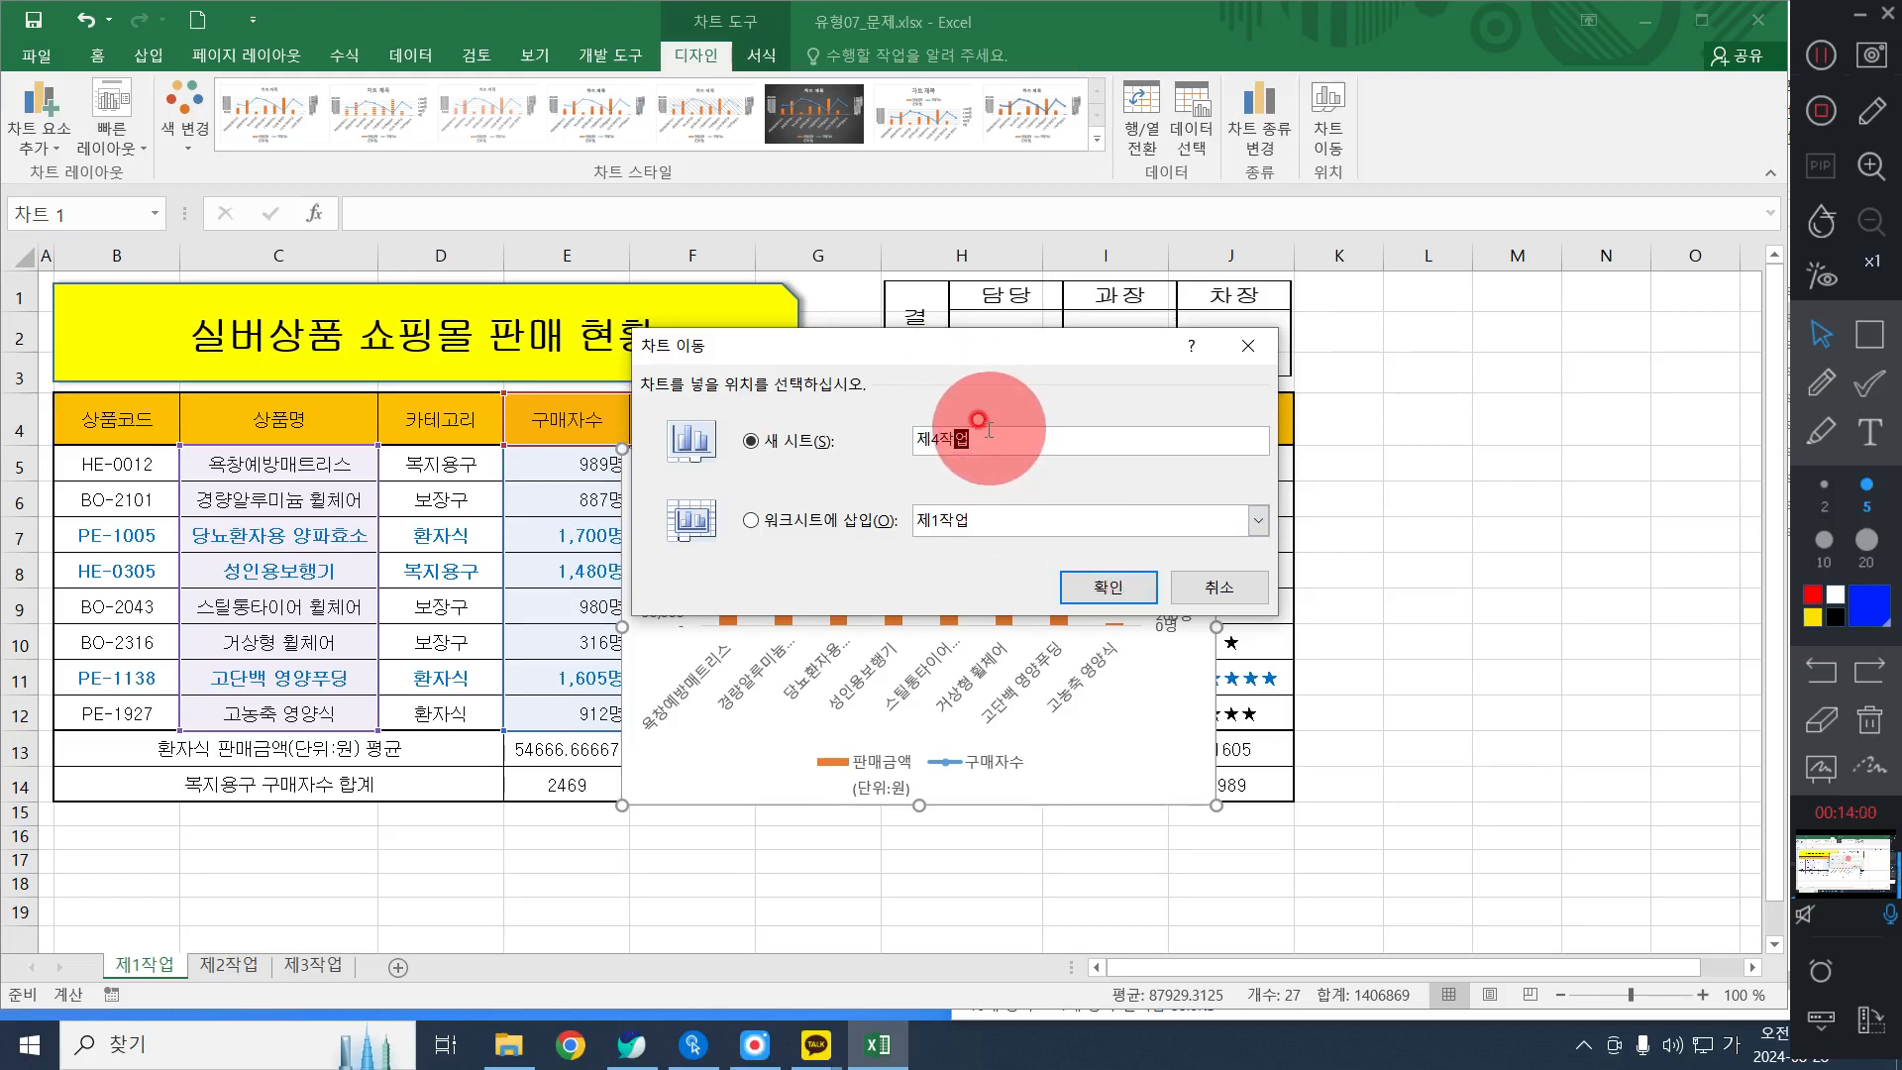
{"action": "left_click", "coordinate": [1110, 592]}
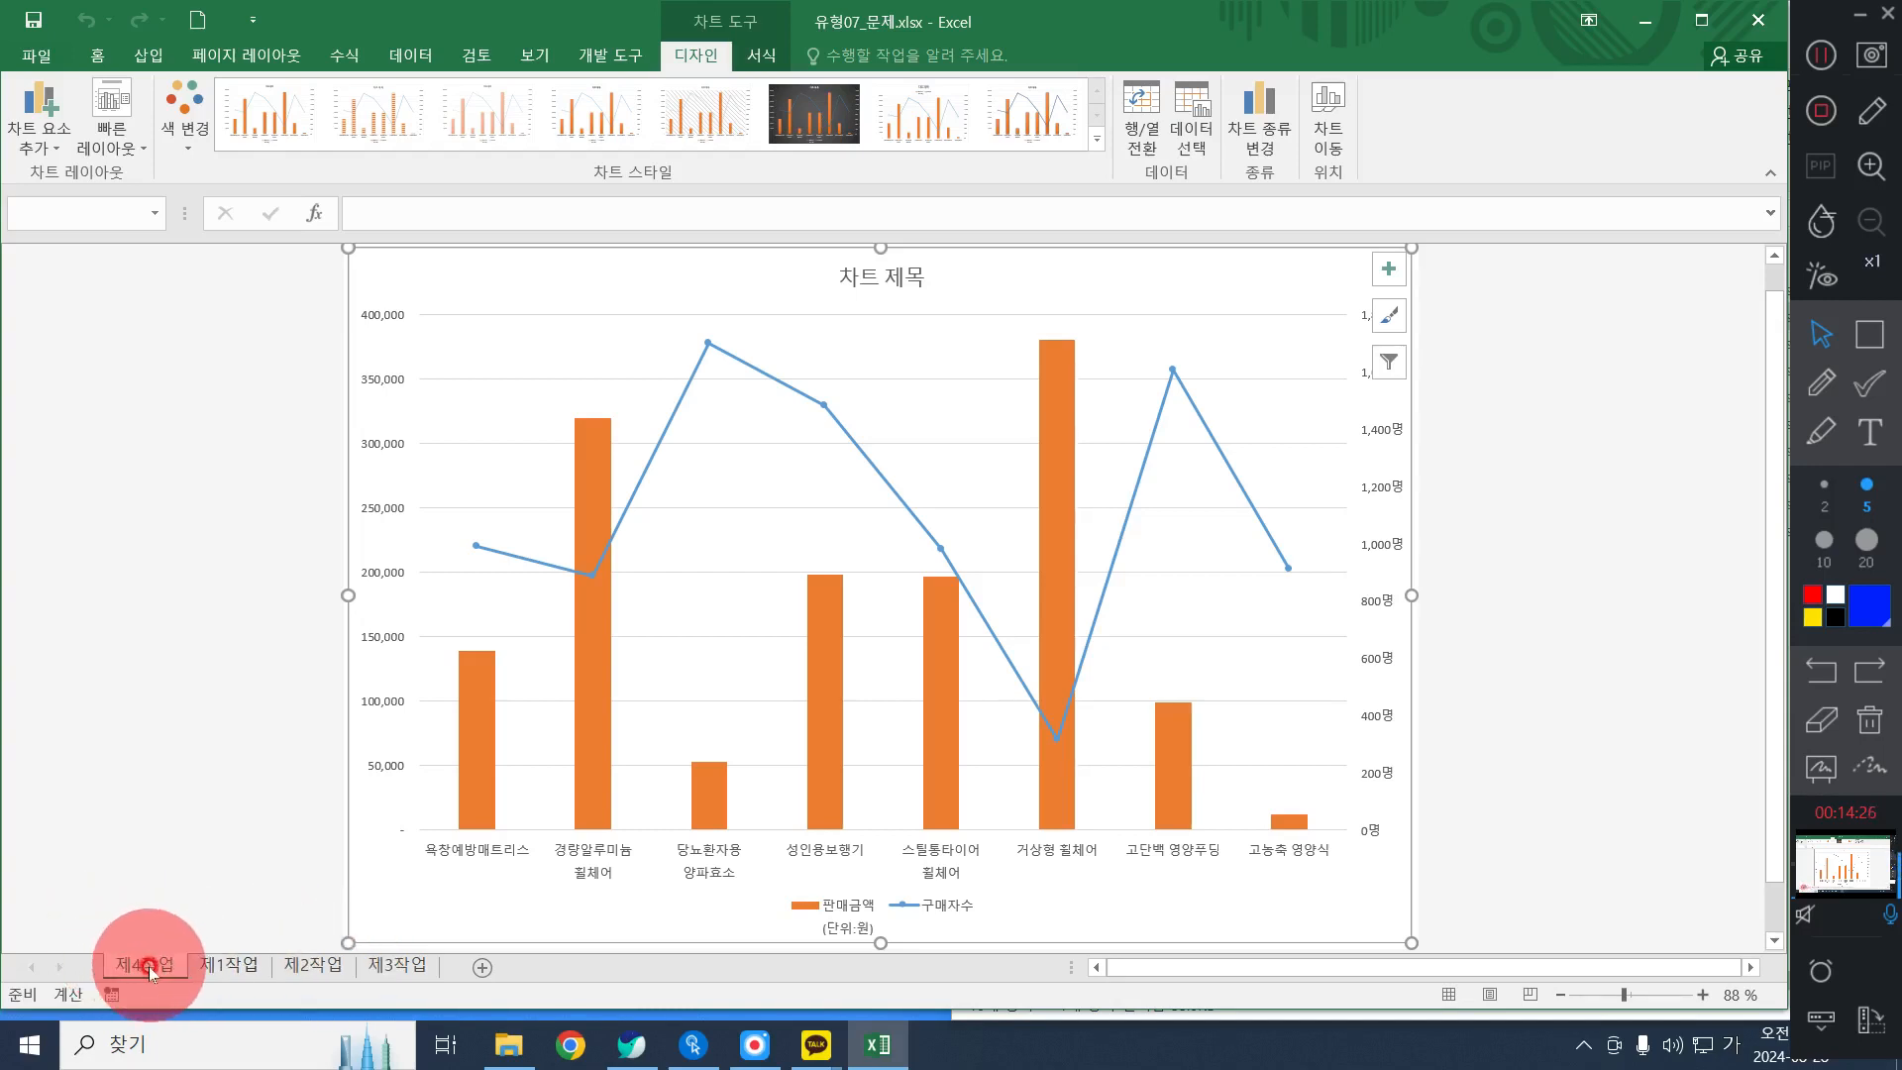
{"action": "left_click_drag", "start_coordinate": [148, 972], "coordinate": [461, 962]}
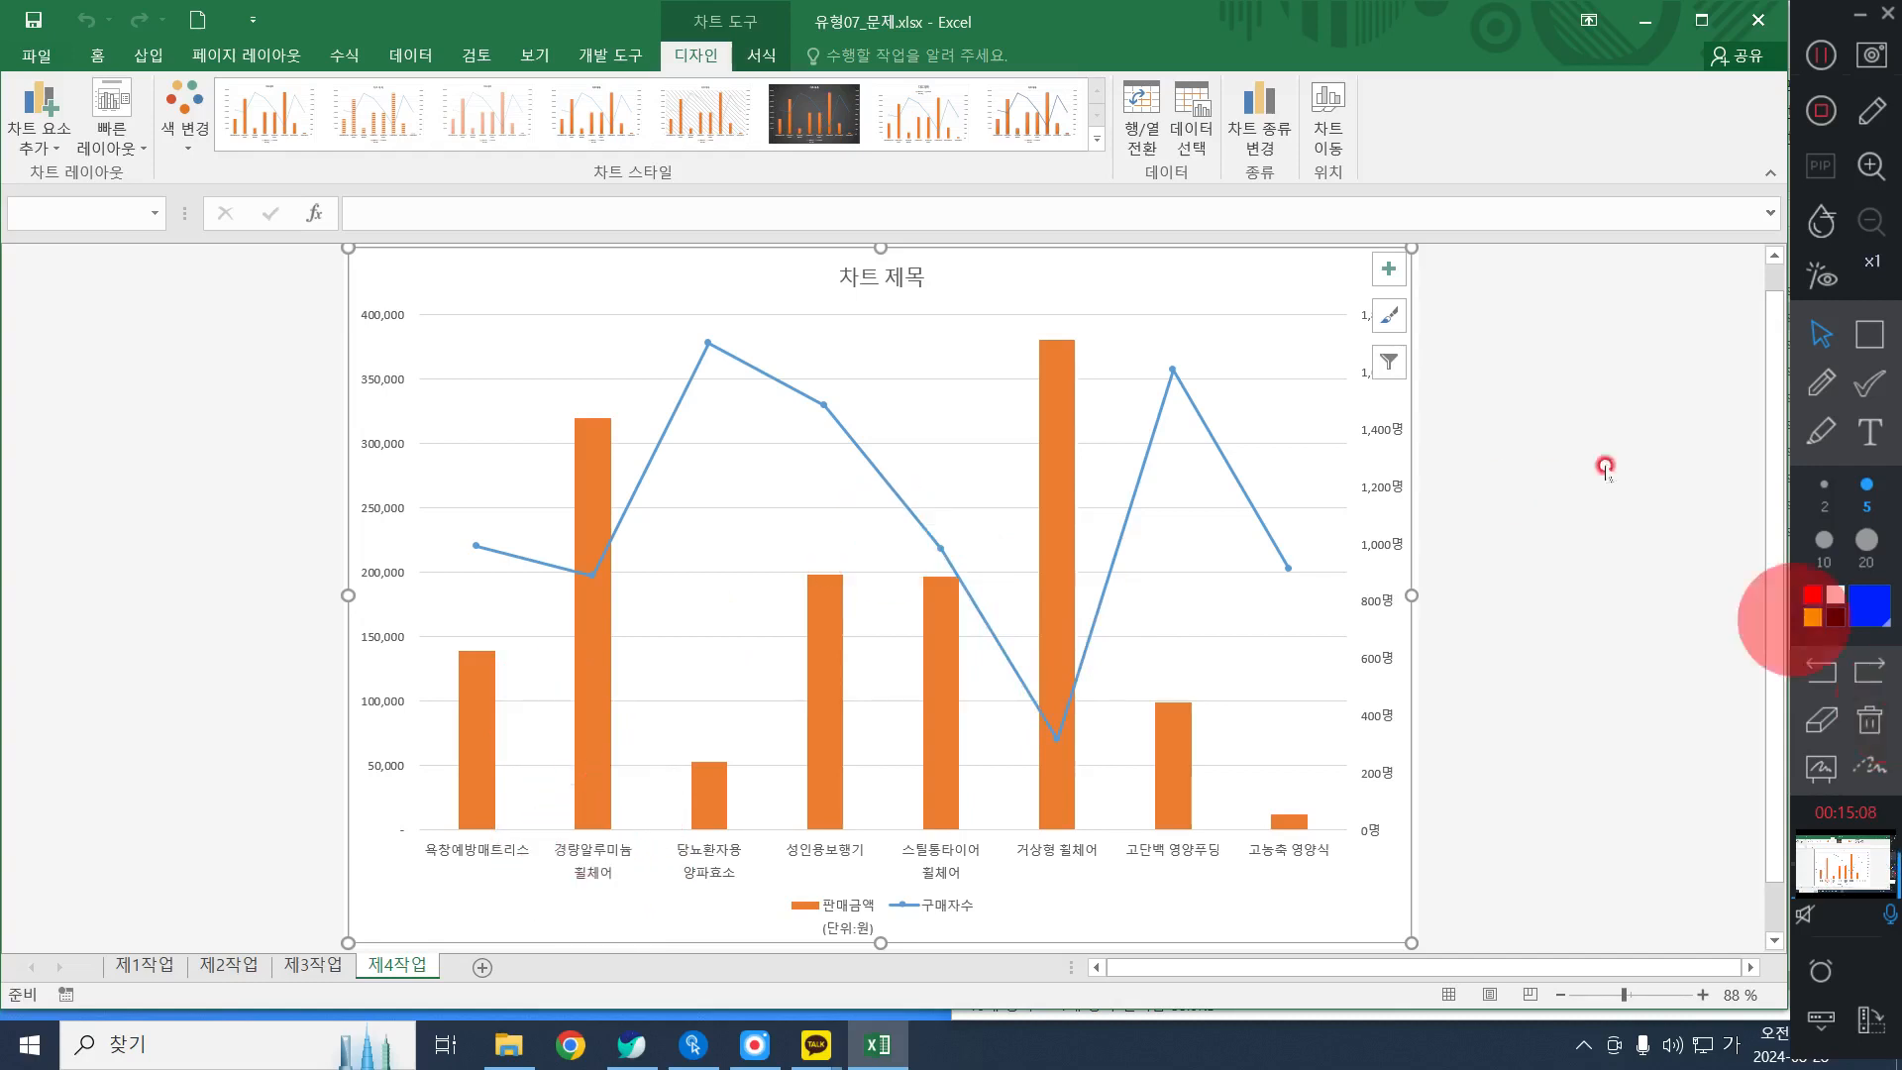
Filter the 욕창예방매트리스 and 성인용보행기 categories out of the chart
{"action": "left_click", "coordinate": [1402, 265]}
{"action": "left_click", "coordinate": [1403, 264]}
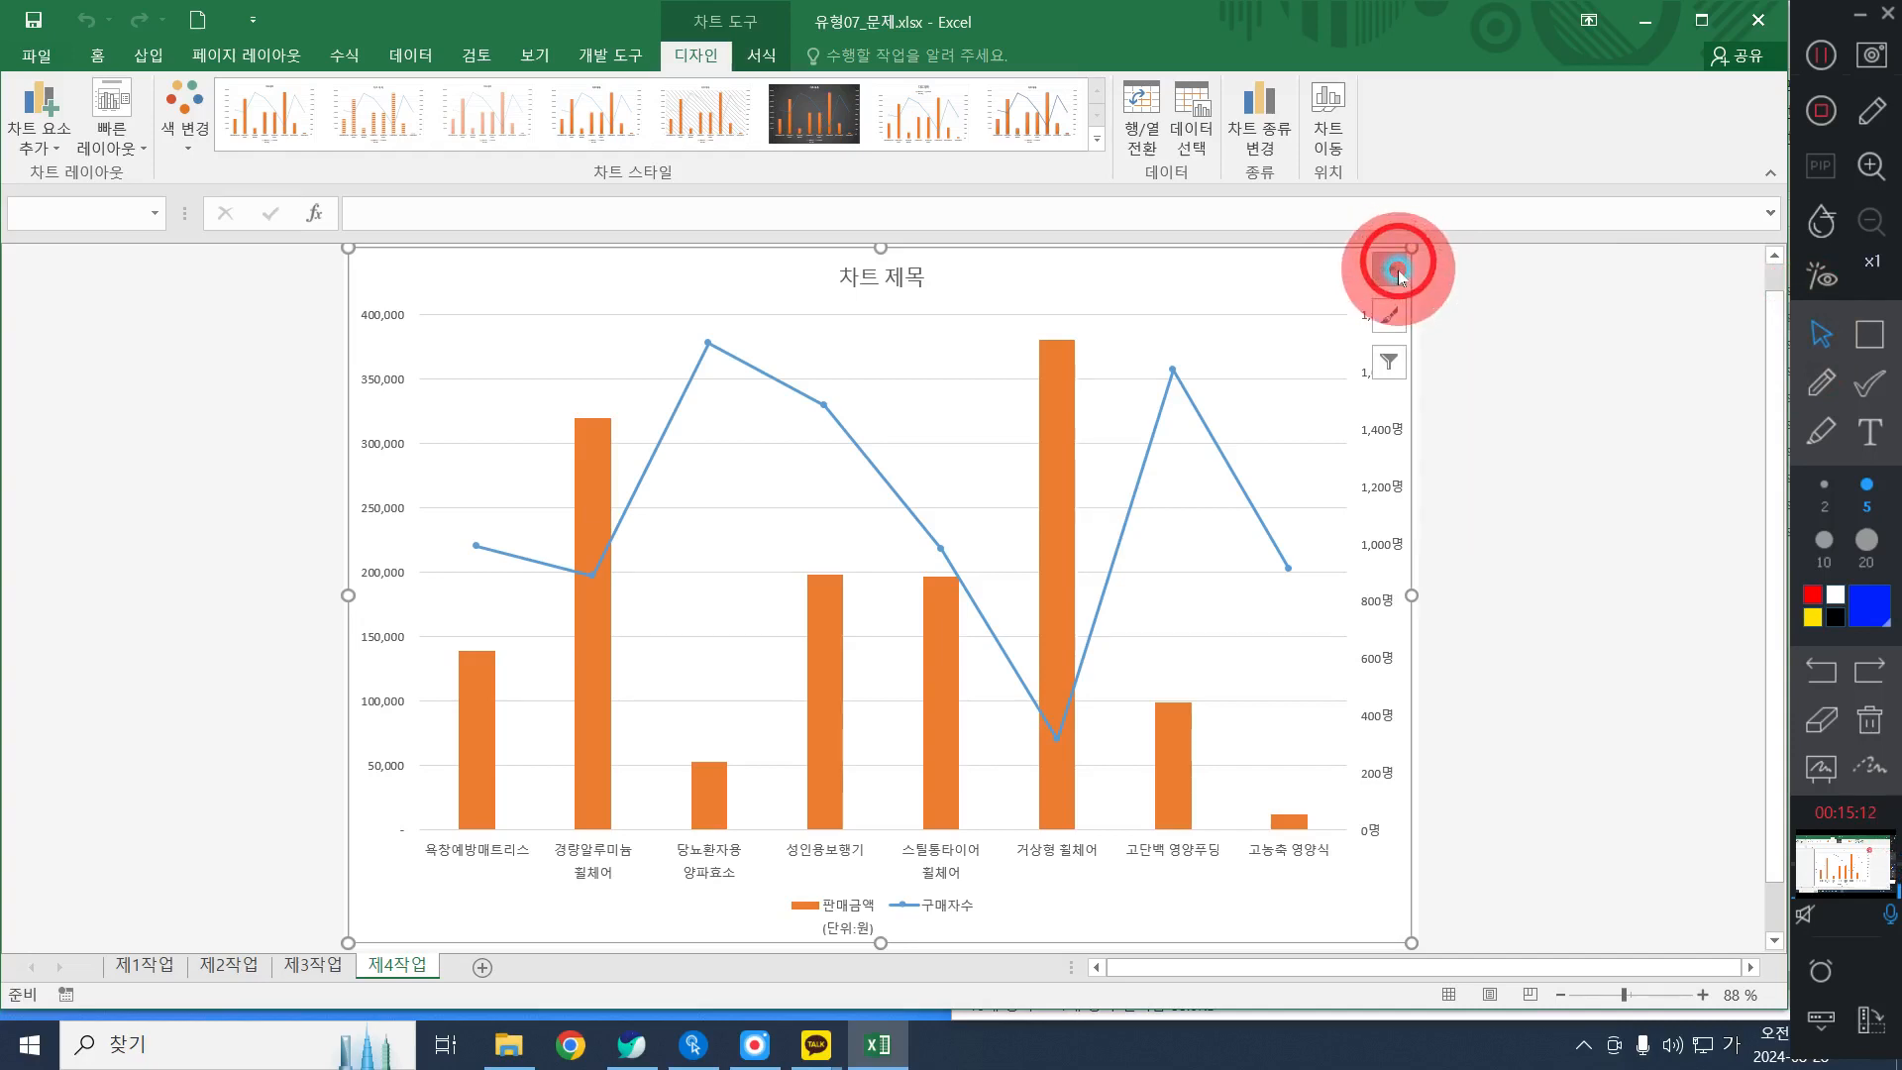
{"action": "left_click", "coordinate": [1383, 367]}
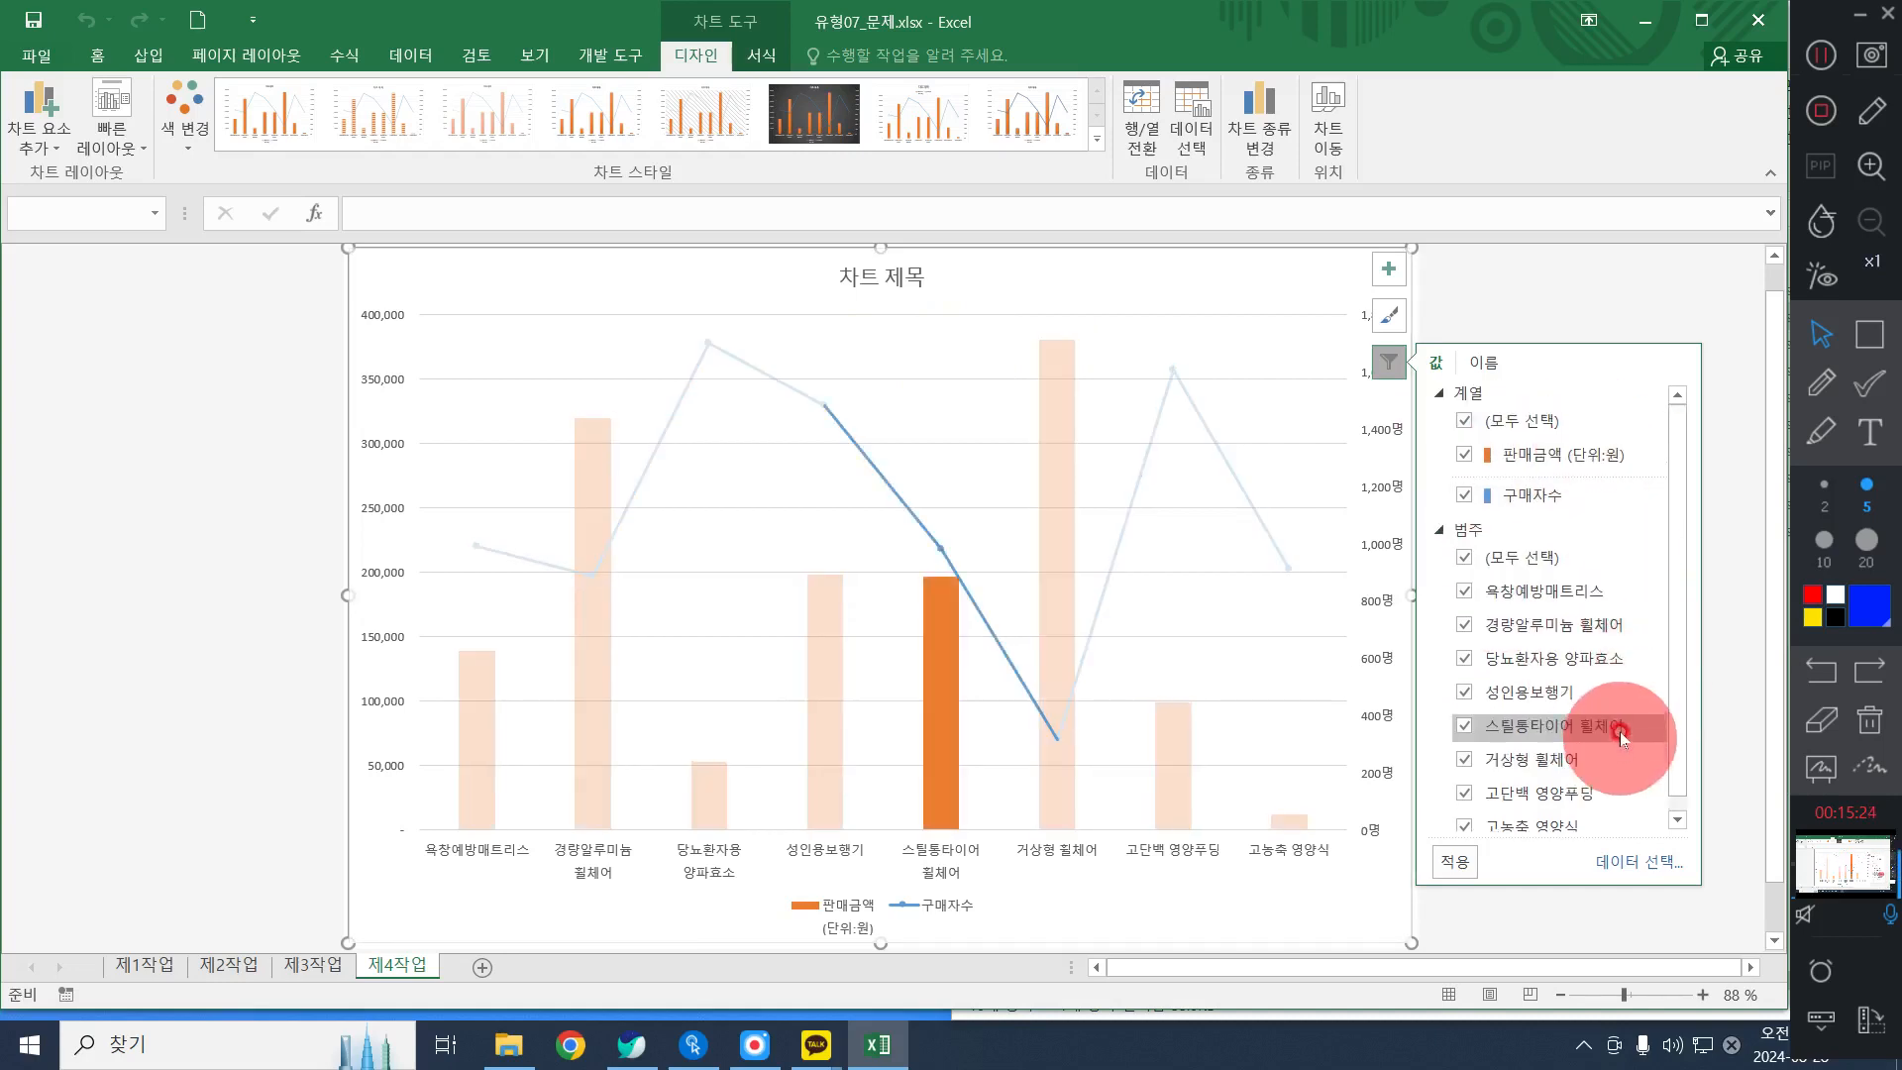
{"action": "scroll", "coordinate": [1593, 608], "scroll_direction": "down", "scroll_amount": 1}
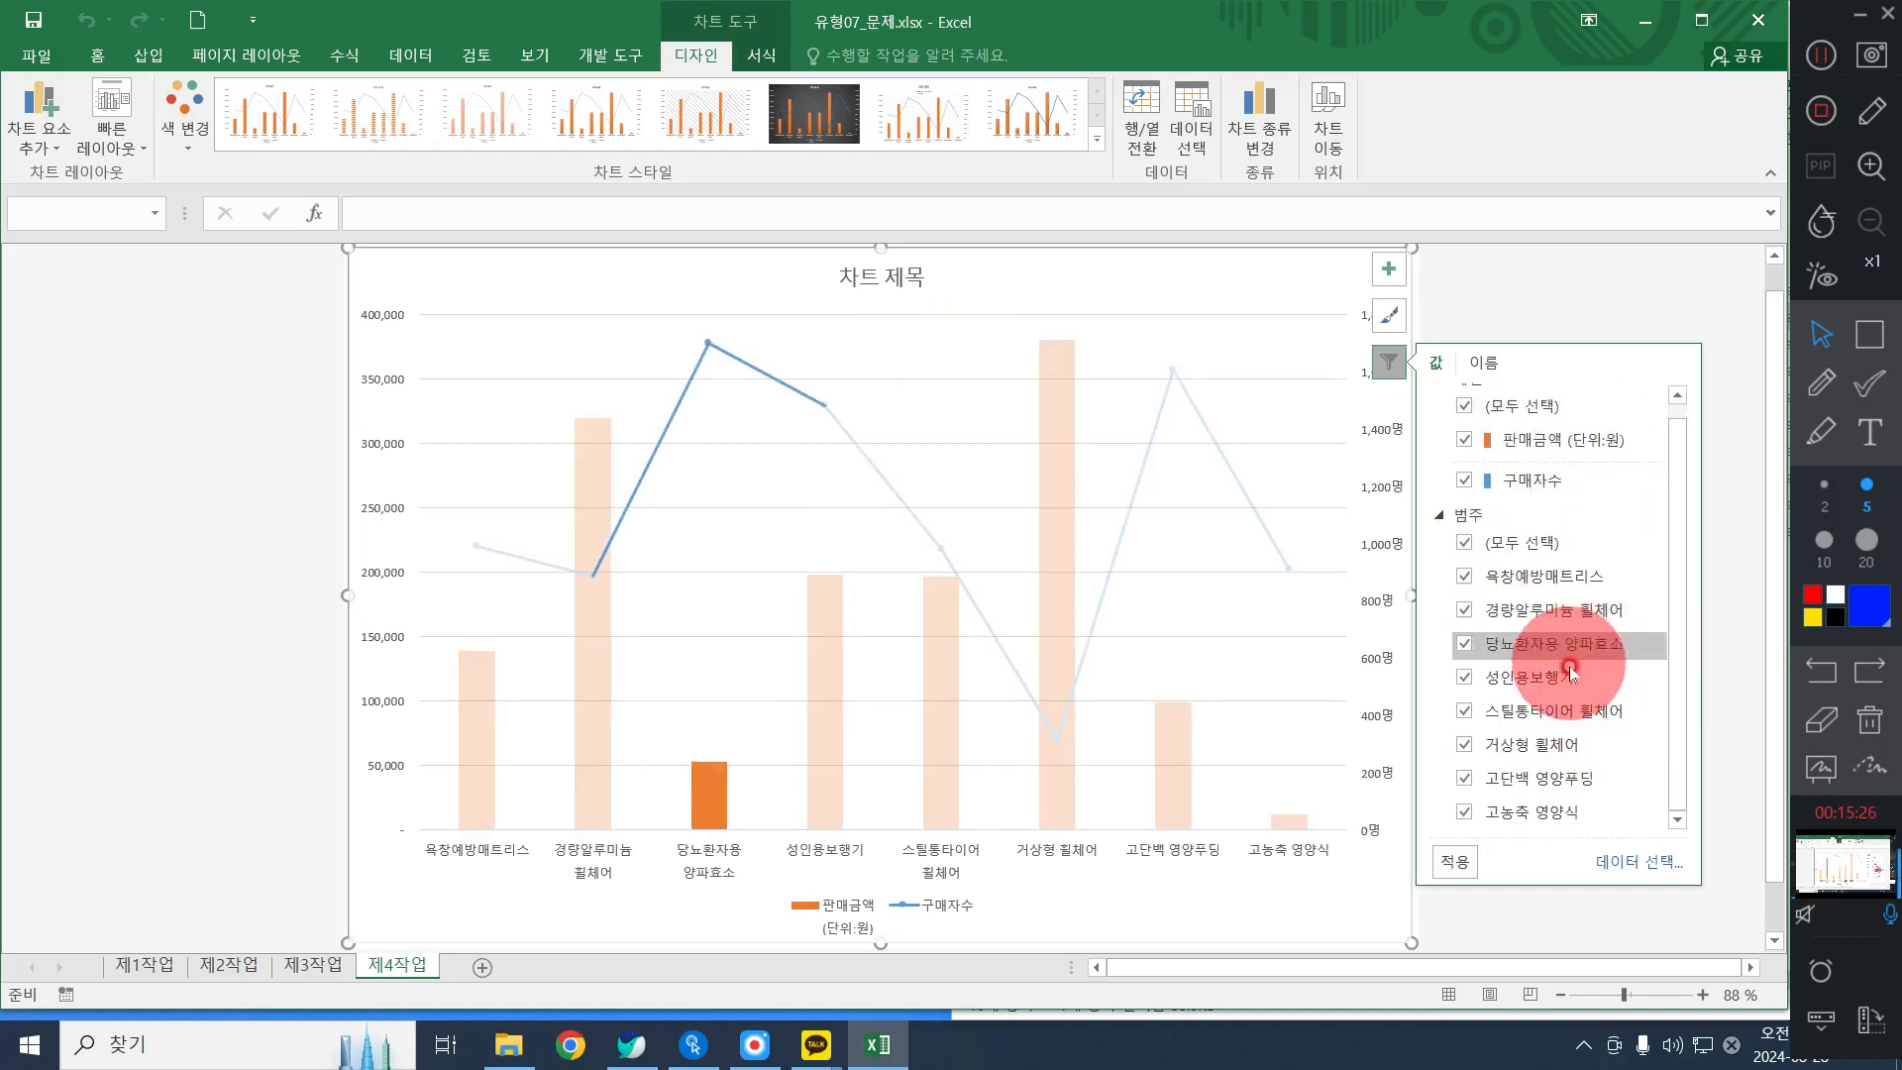
{"action": "left_click", "coordinate": [1463, 577]}
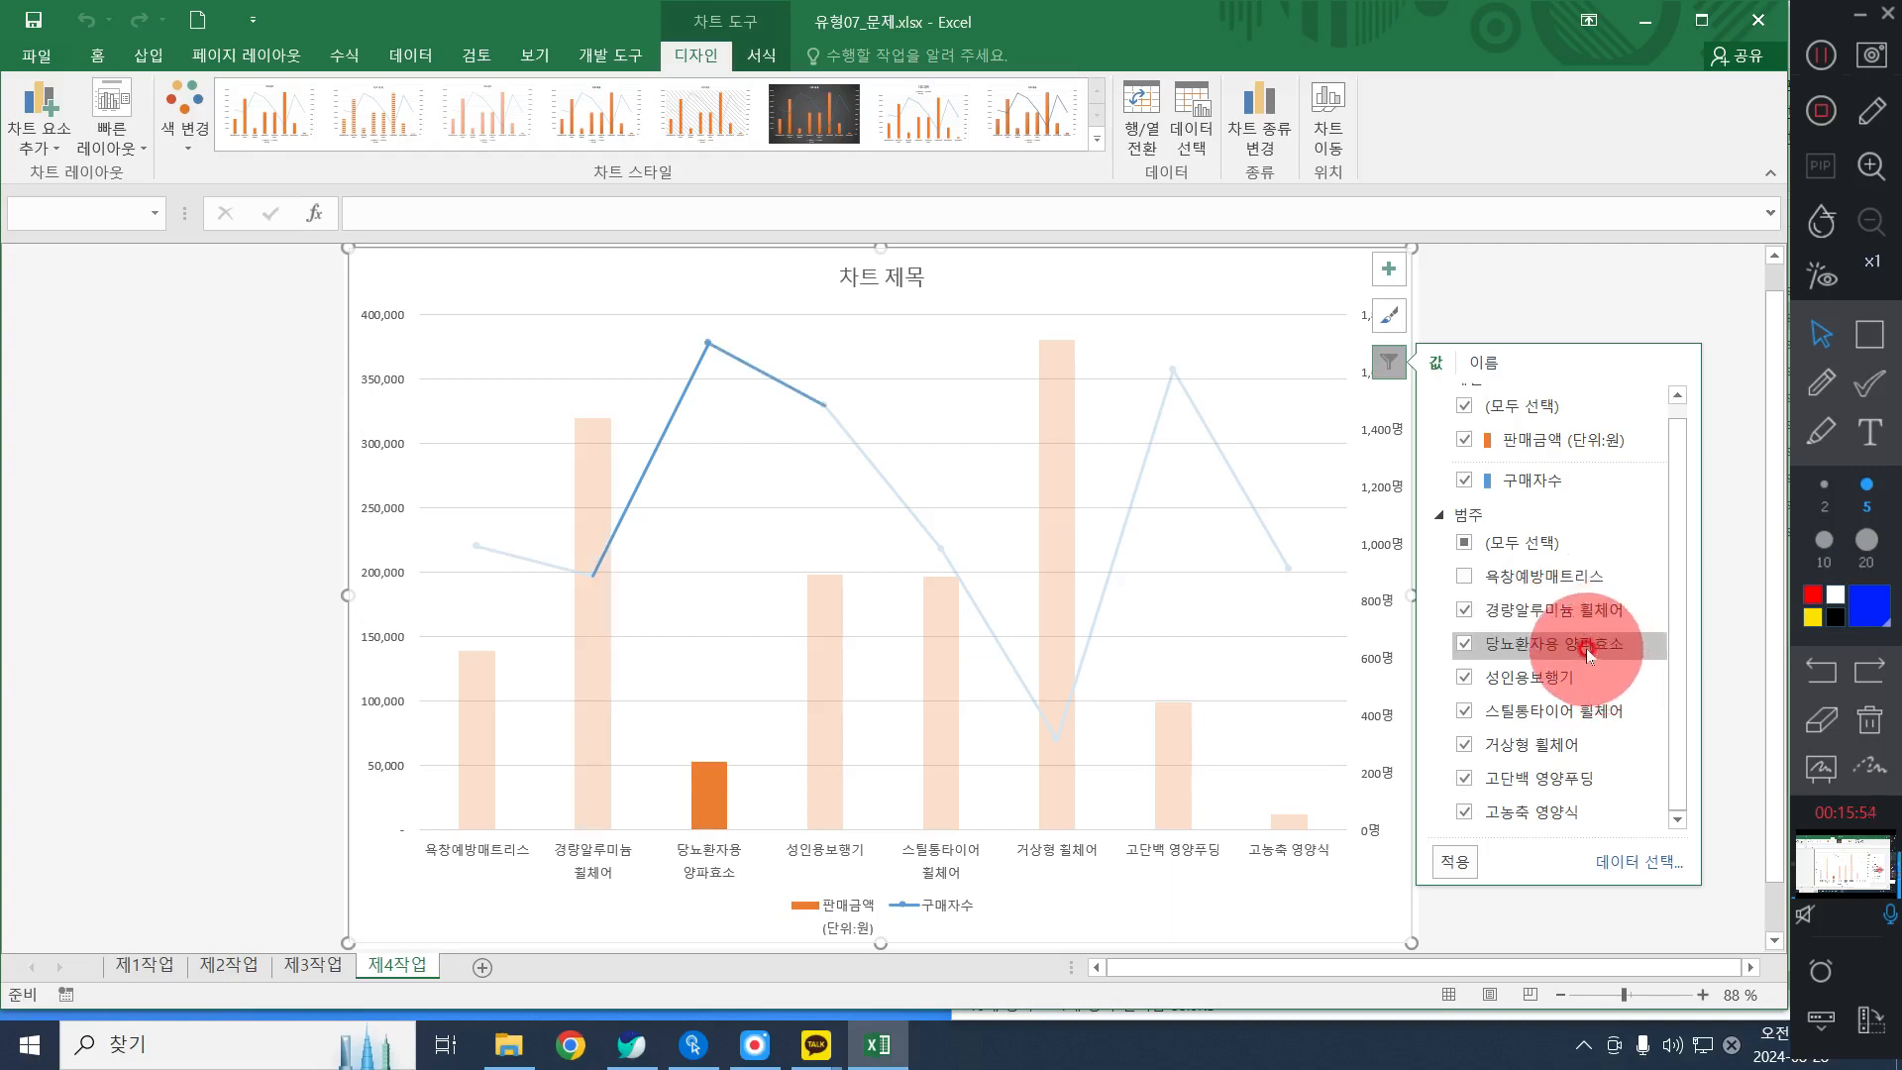
{"action": "left_click", "coordinate": [1465, 682]}
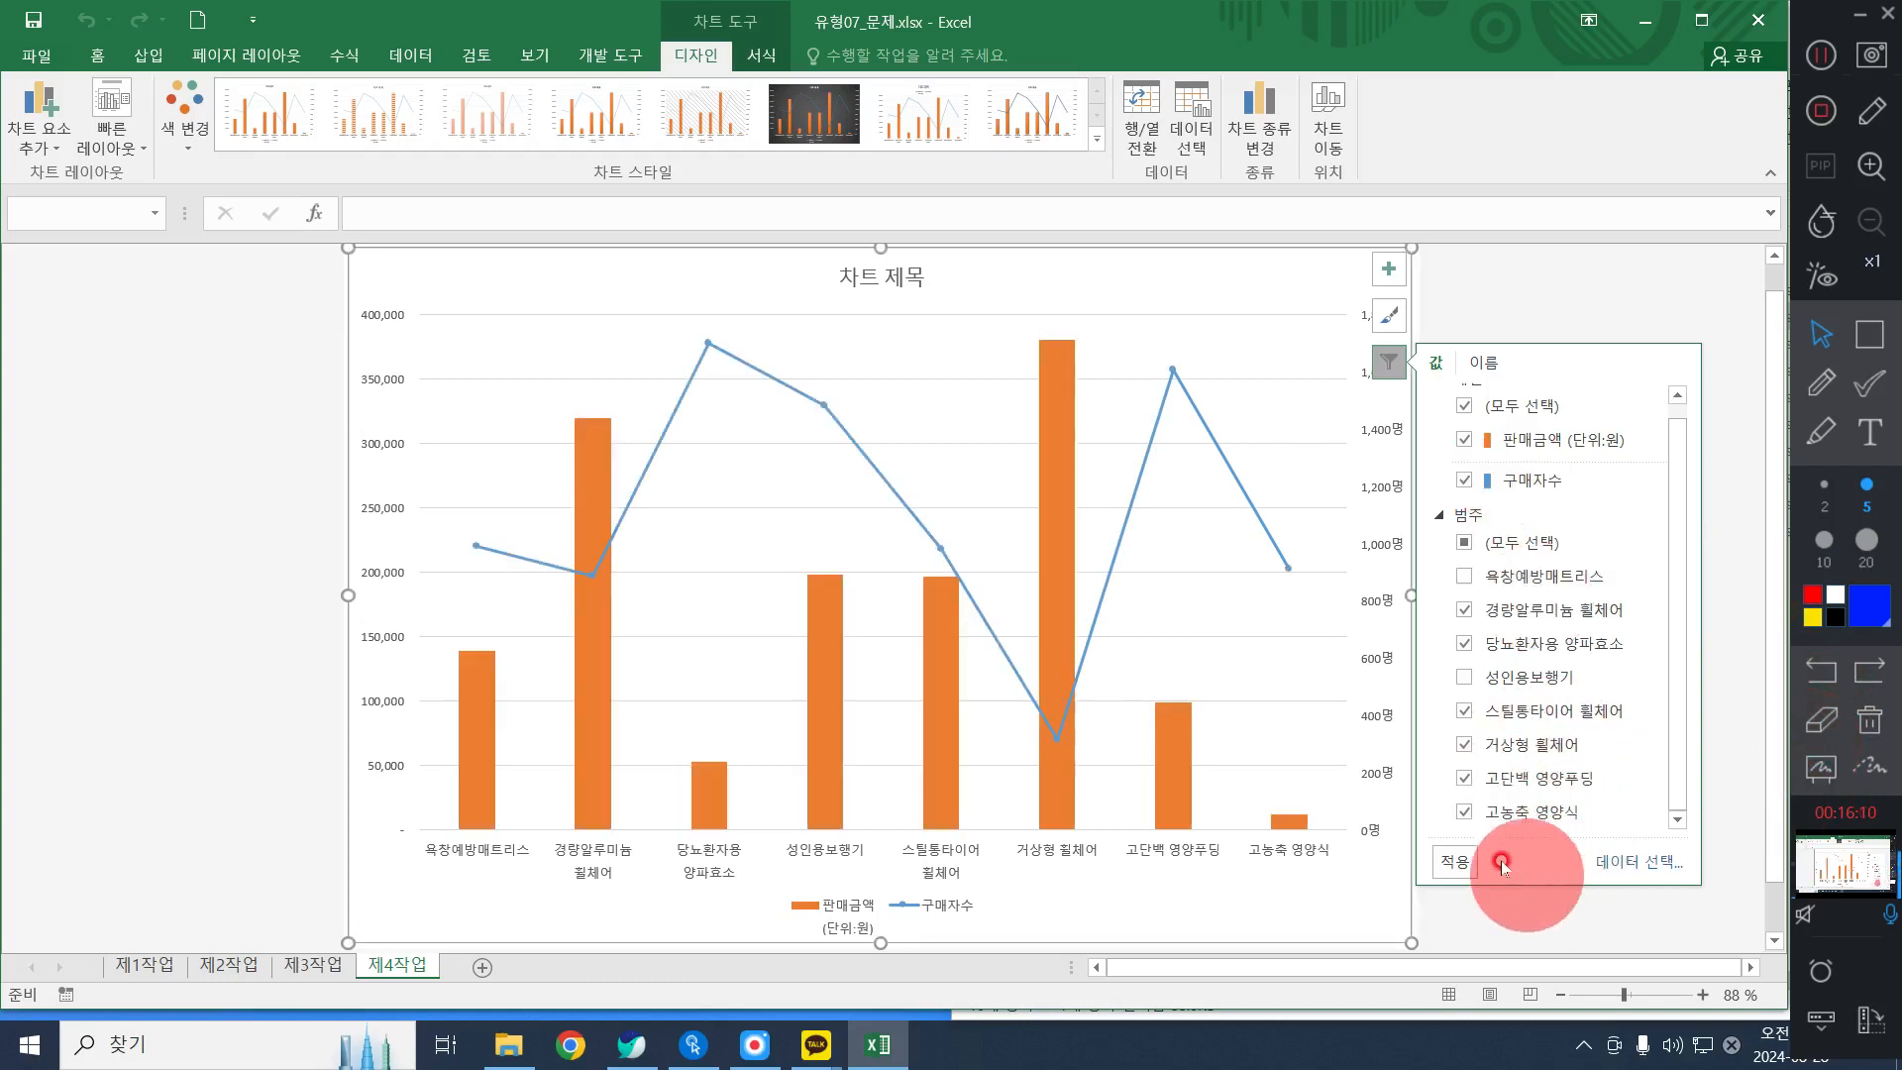
{"action": "left_click", "coordinate": [1463, 860]}
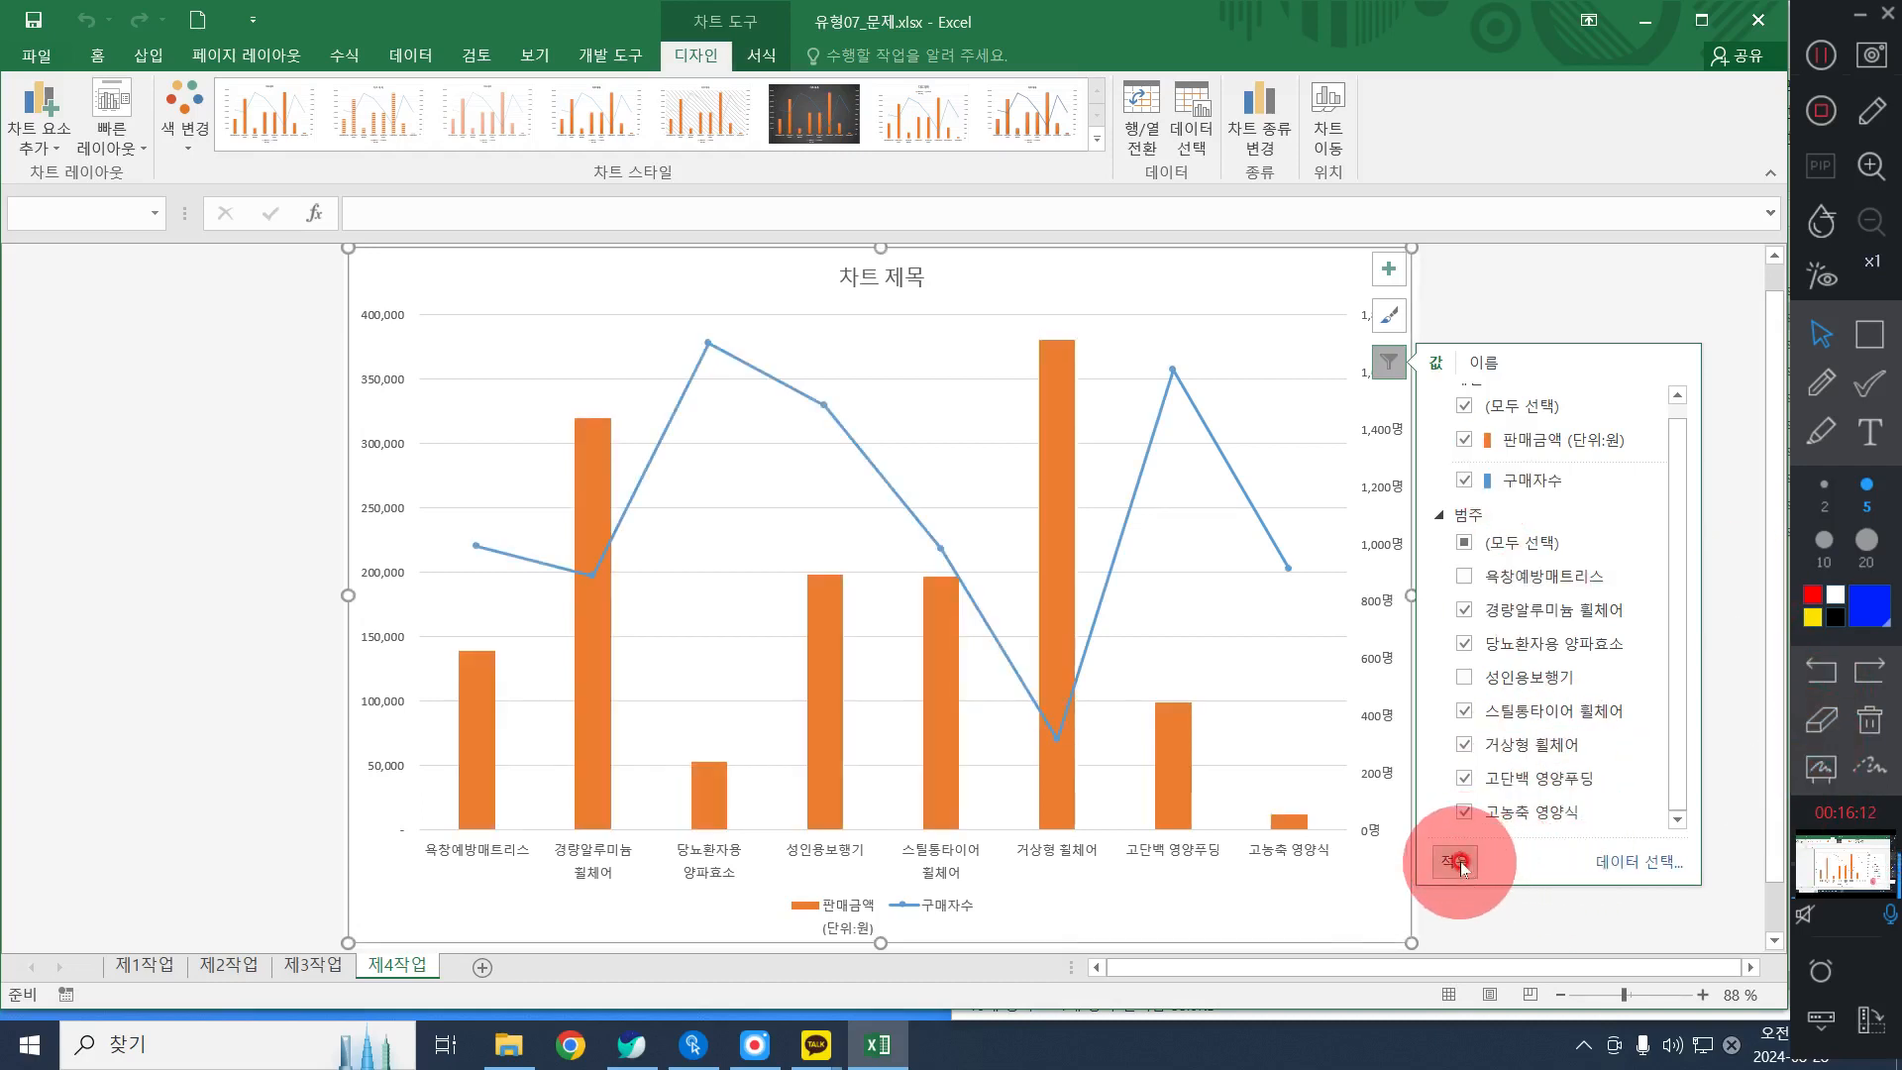
{"action": "left_click", "coordinate": [1460, 862]}
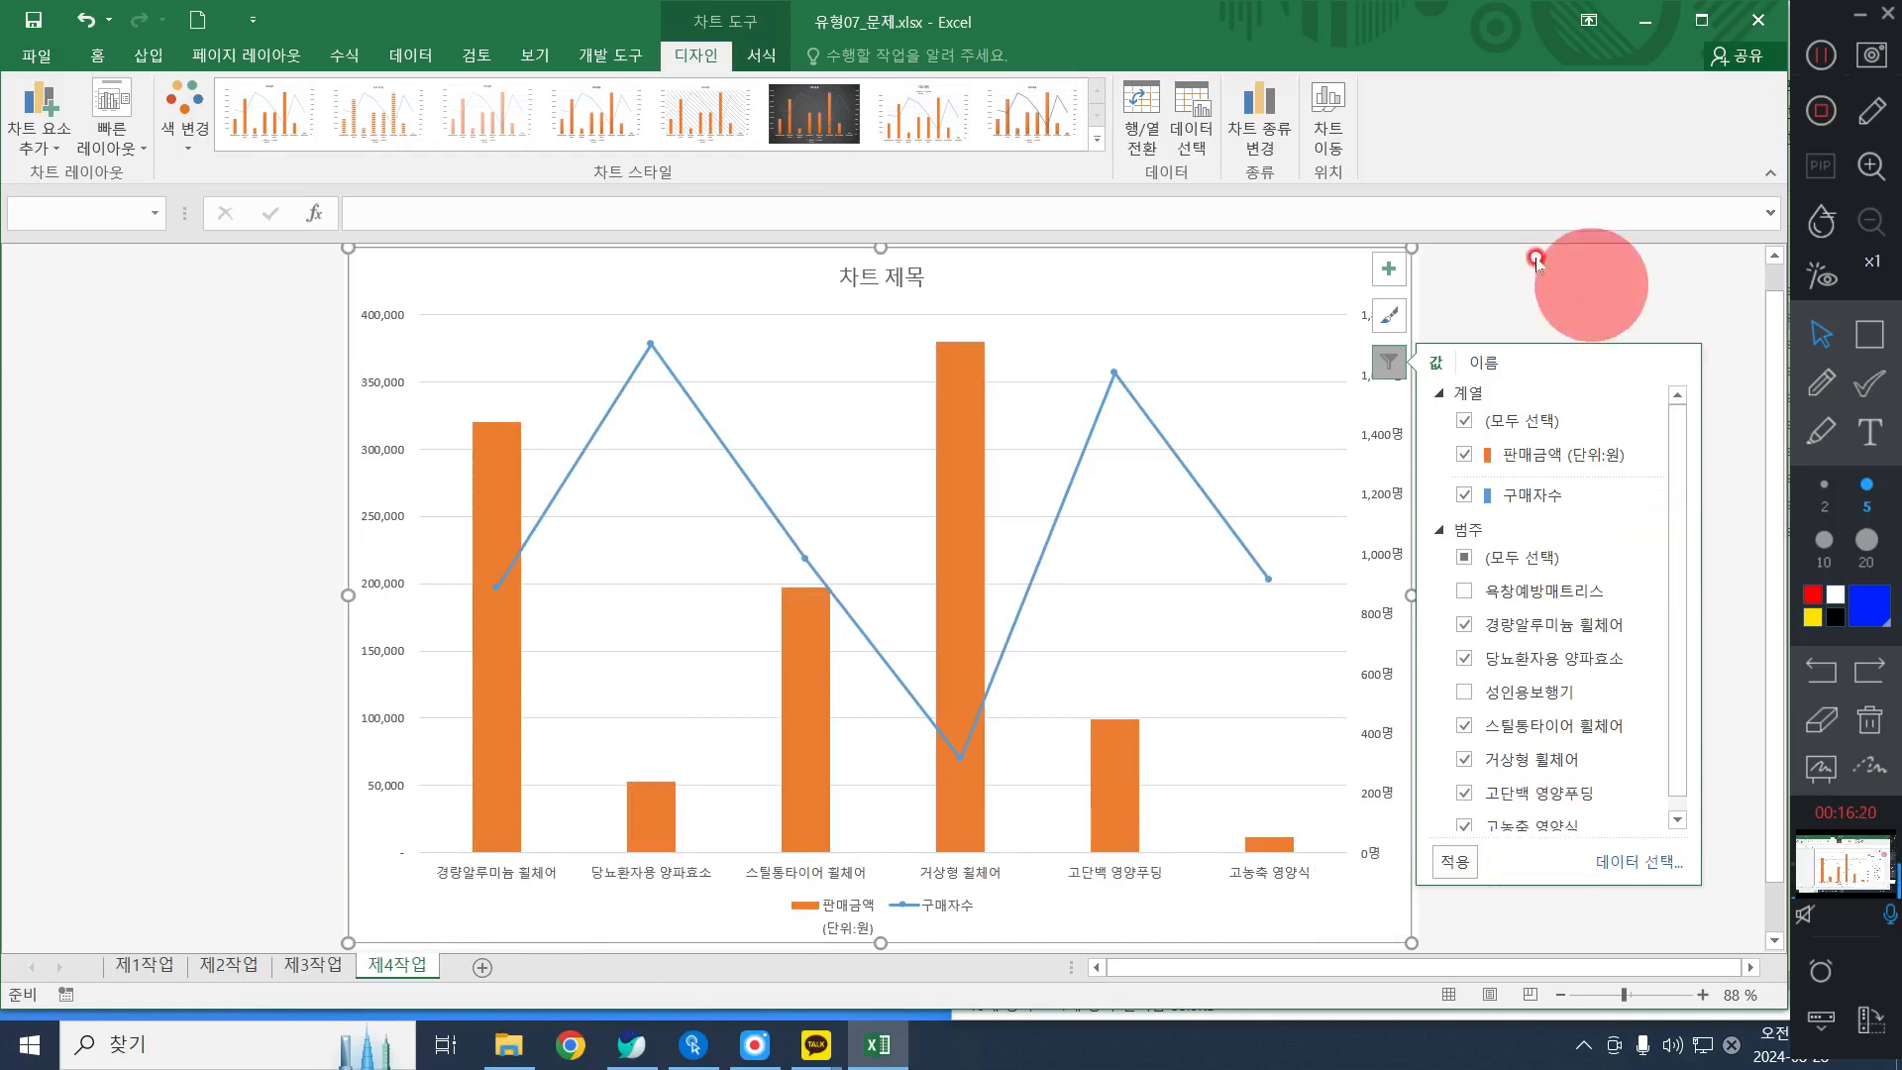
{"action": "left_click", "coordinate": [1390, 366]}
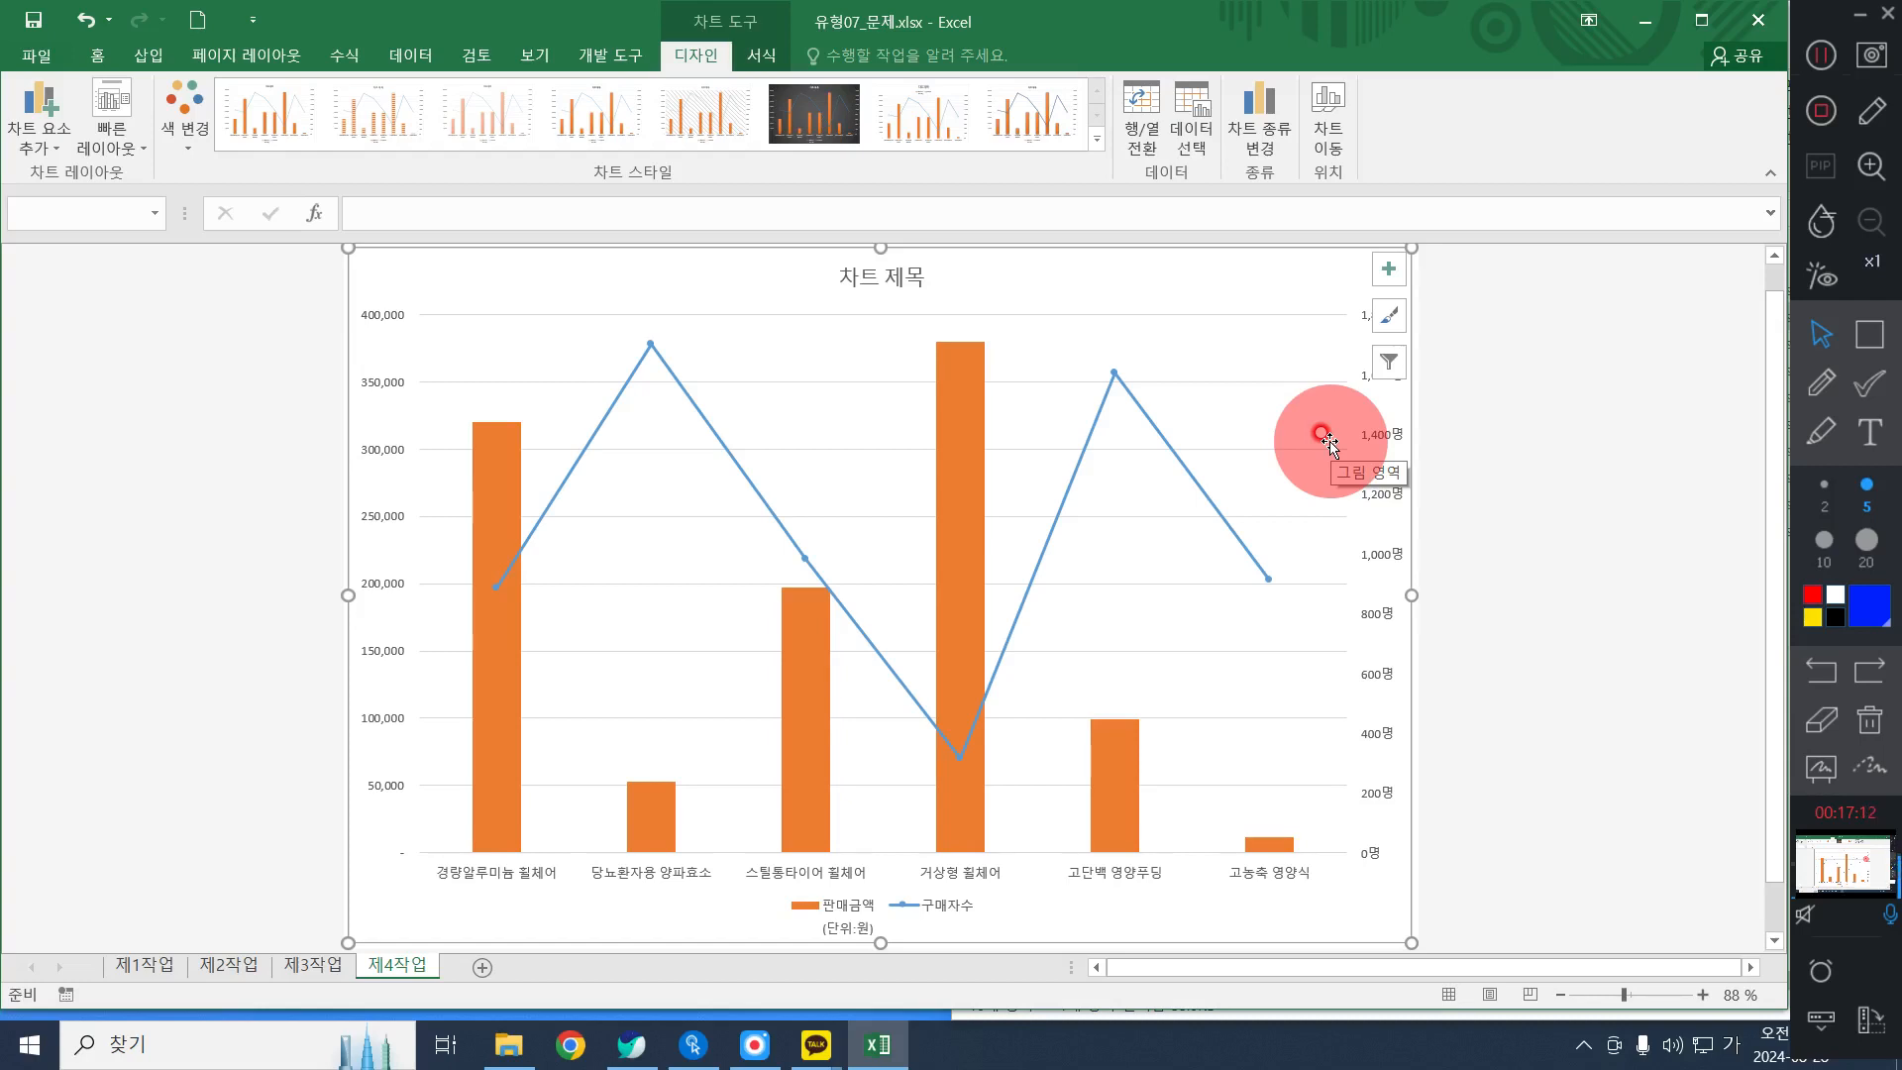
Apply the third quick layout and the first chart style to the combo chart, and select its plot area
{"action": "left_click", "coordinate": [1829, 334]}
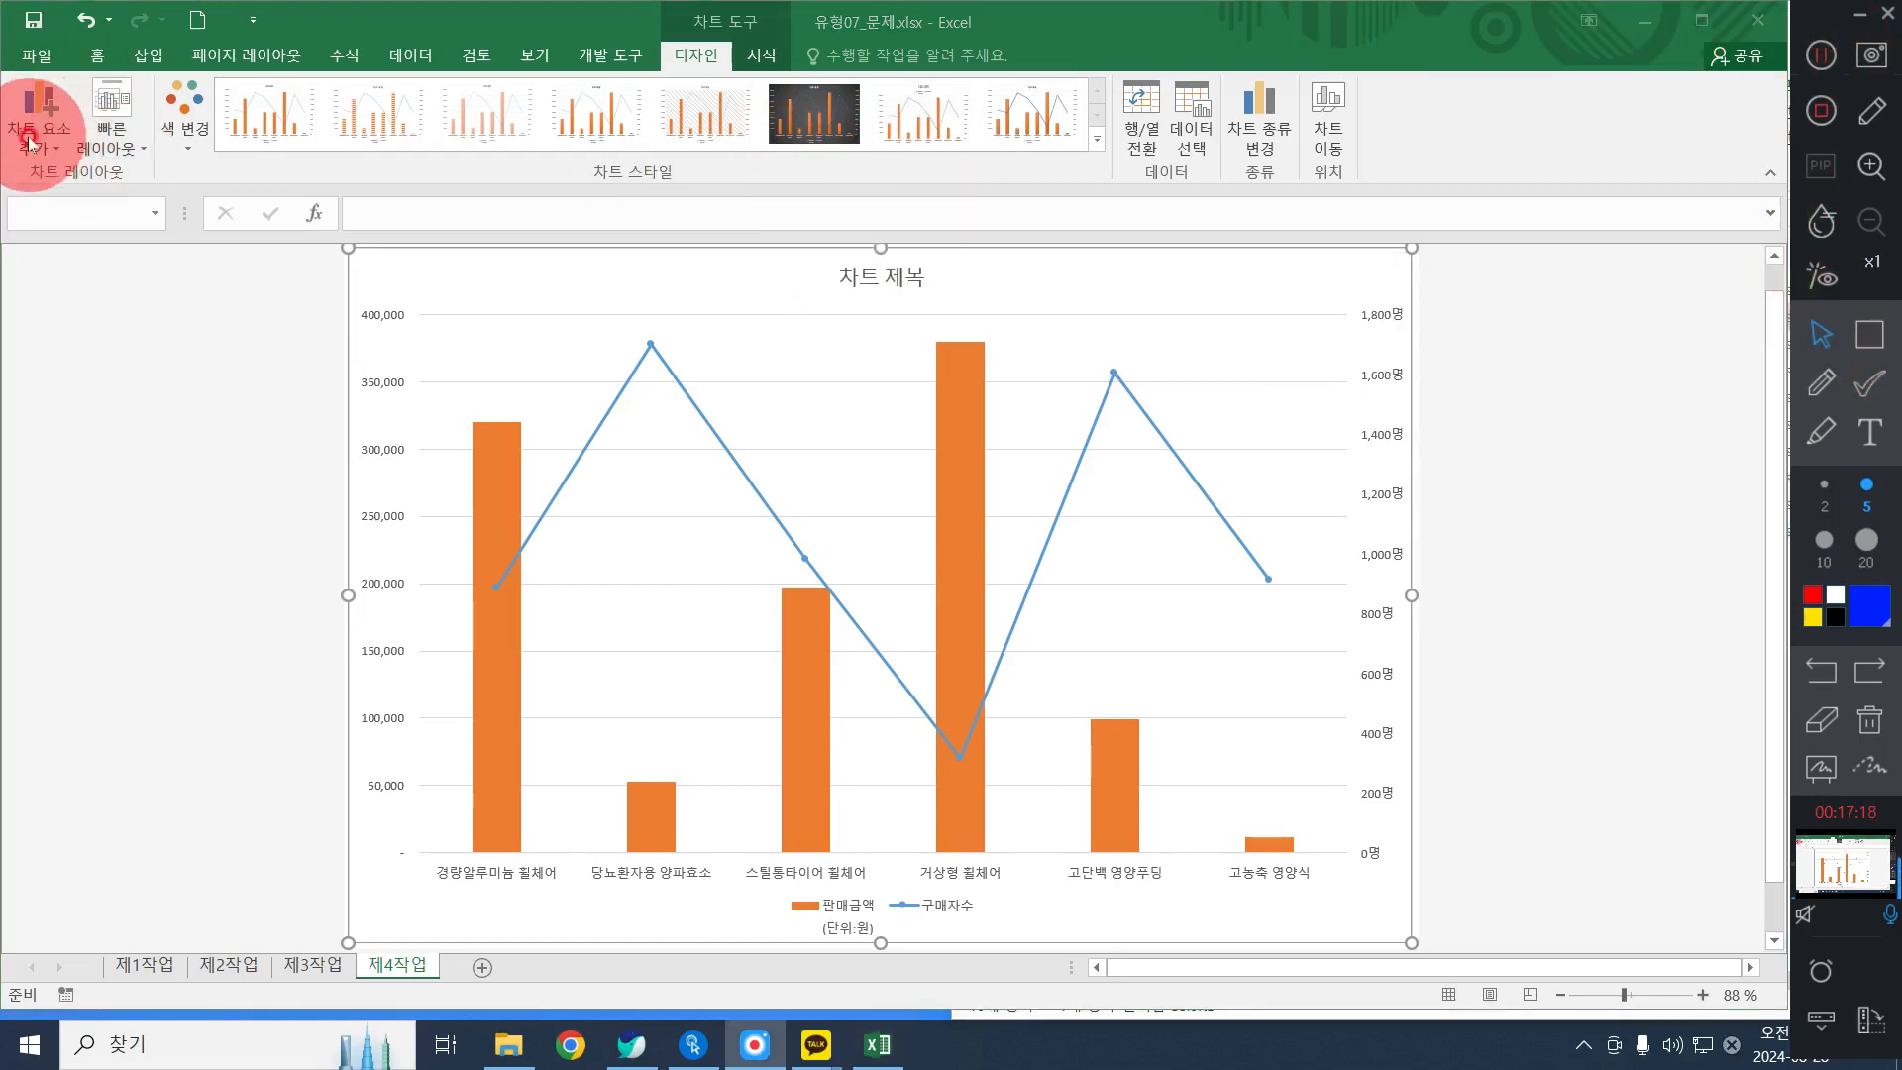
{"action": "left_click", "coordinate": [115, 120]}
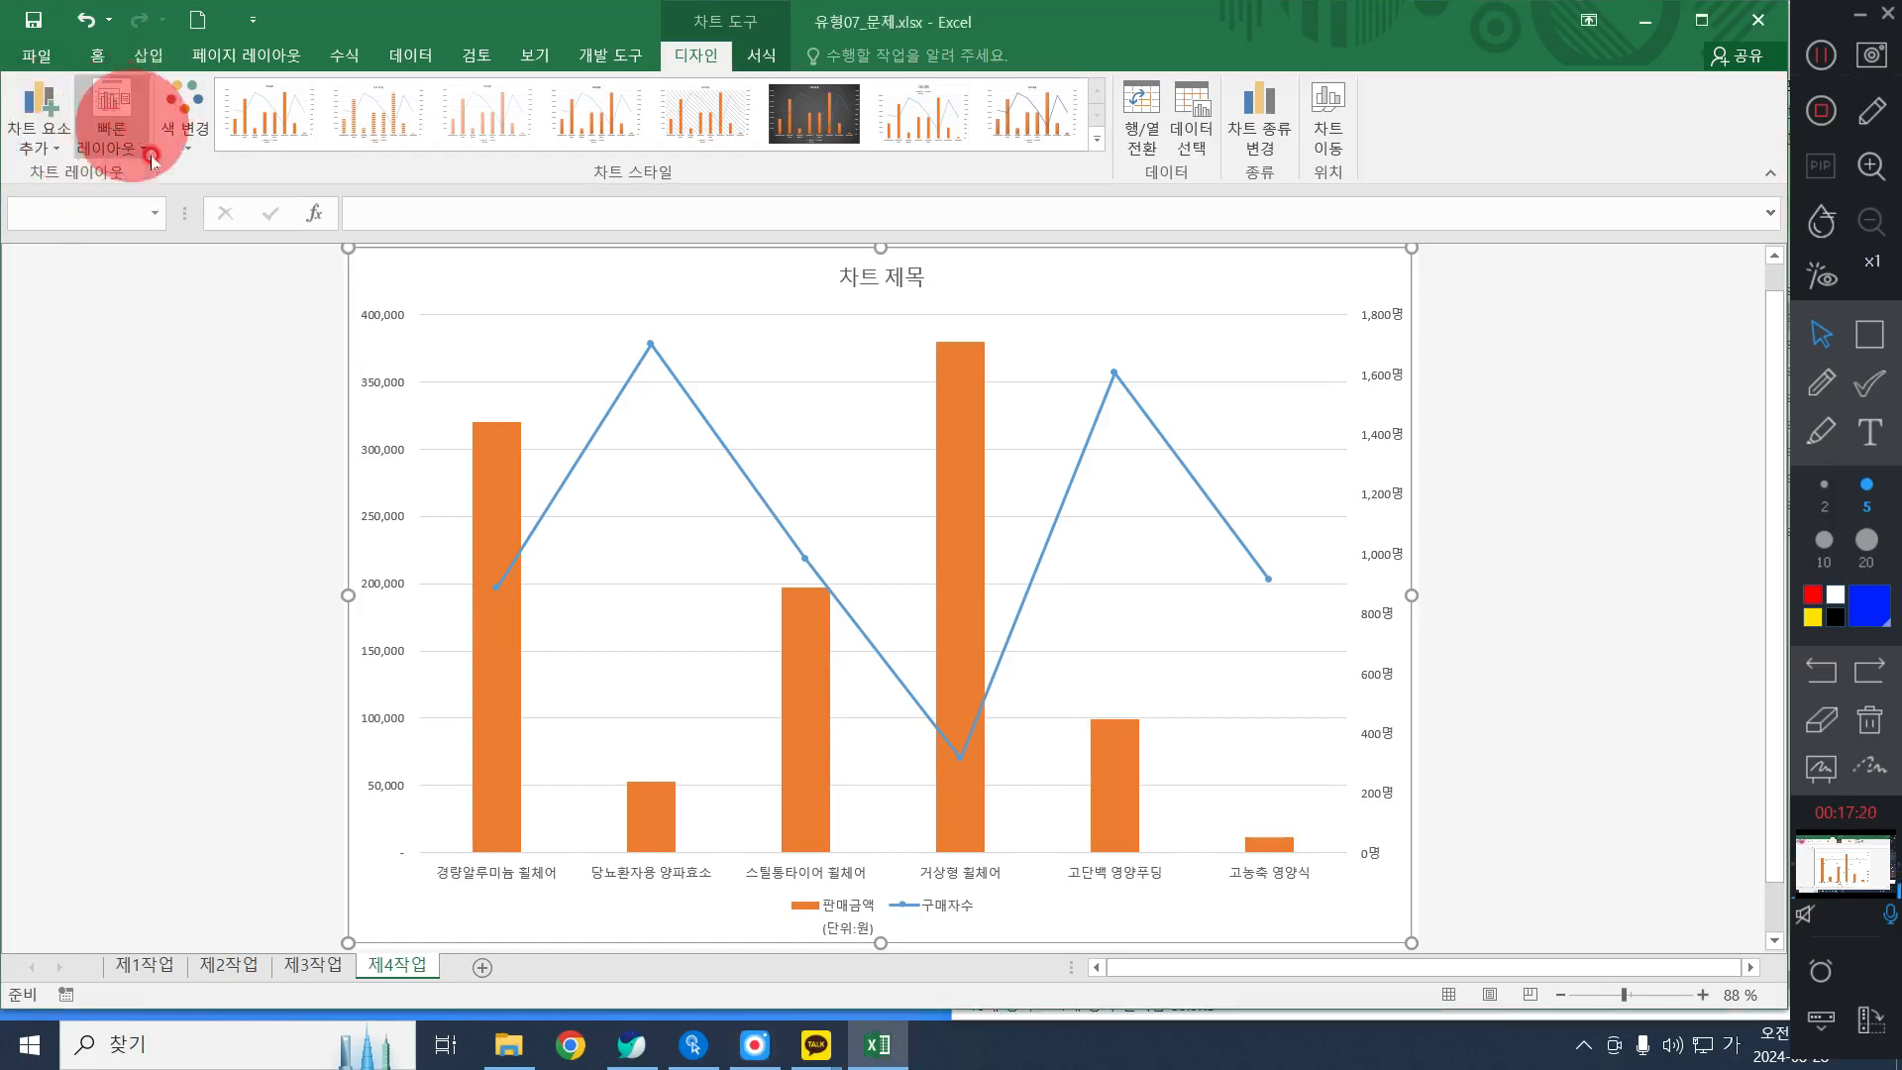
{"action": "left_click", "coordinate": [118, 103]}
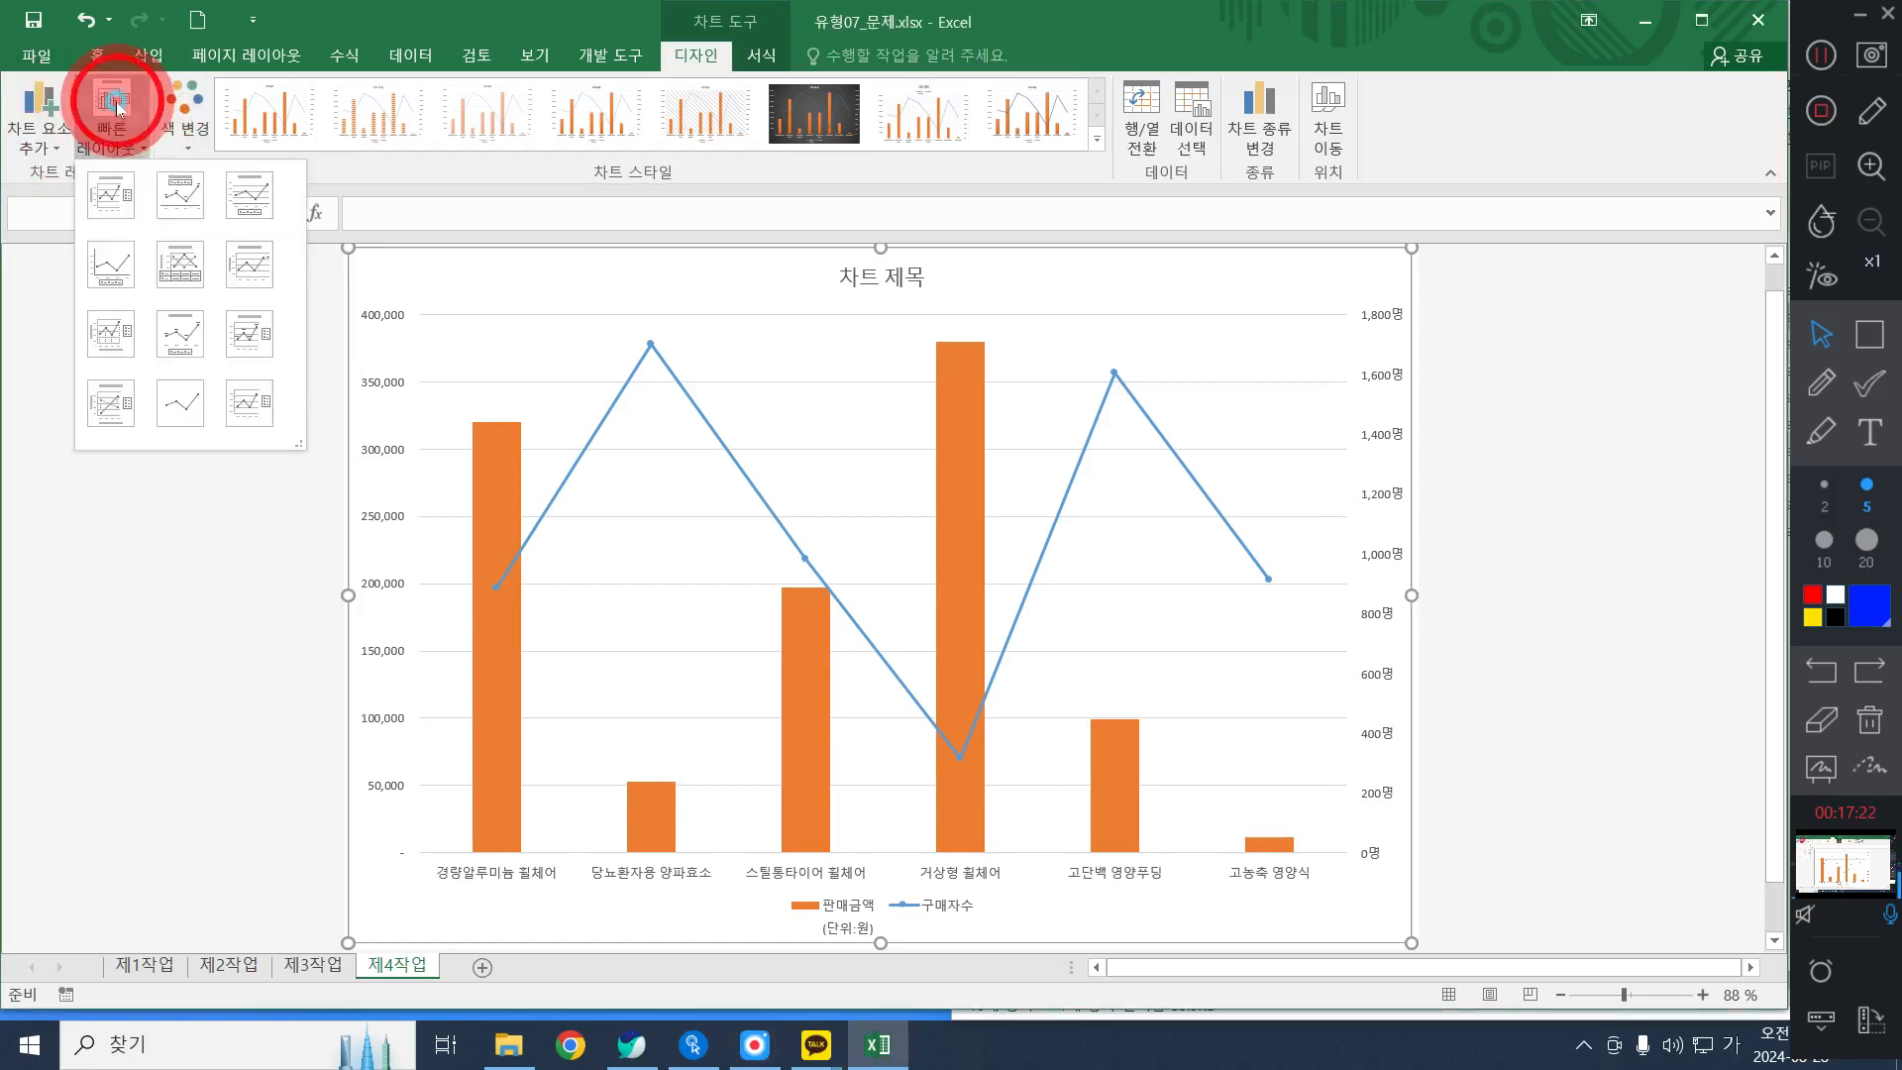
{"action": "left_click", "coordinate": [246, 205]}
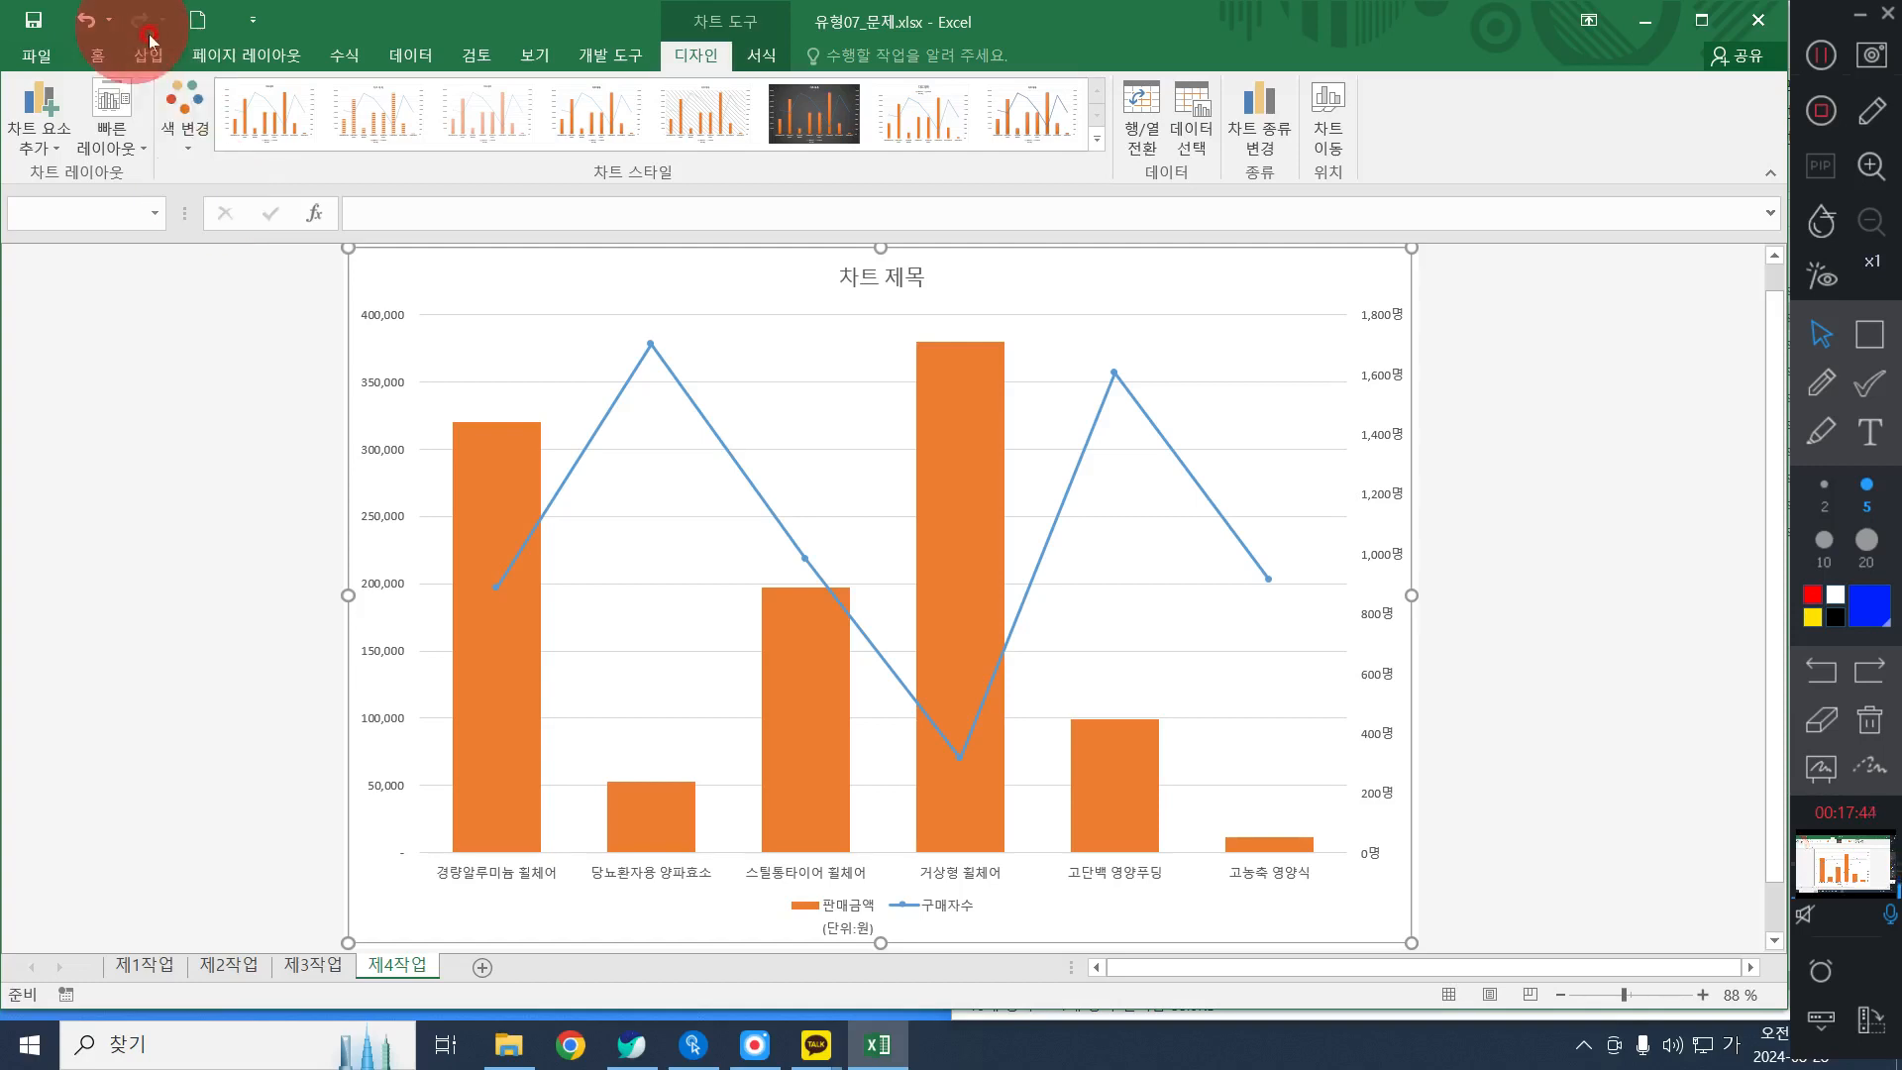
{"action": "left_click", "coordinate": [260, 109]}
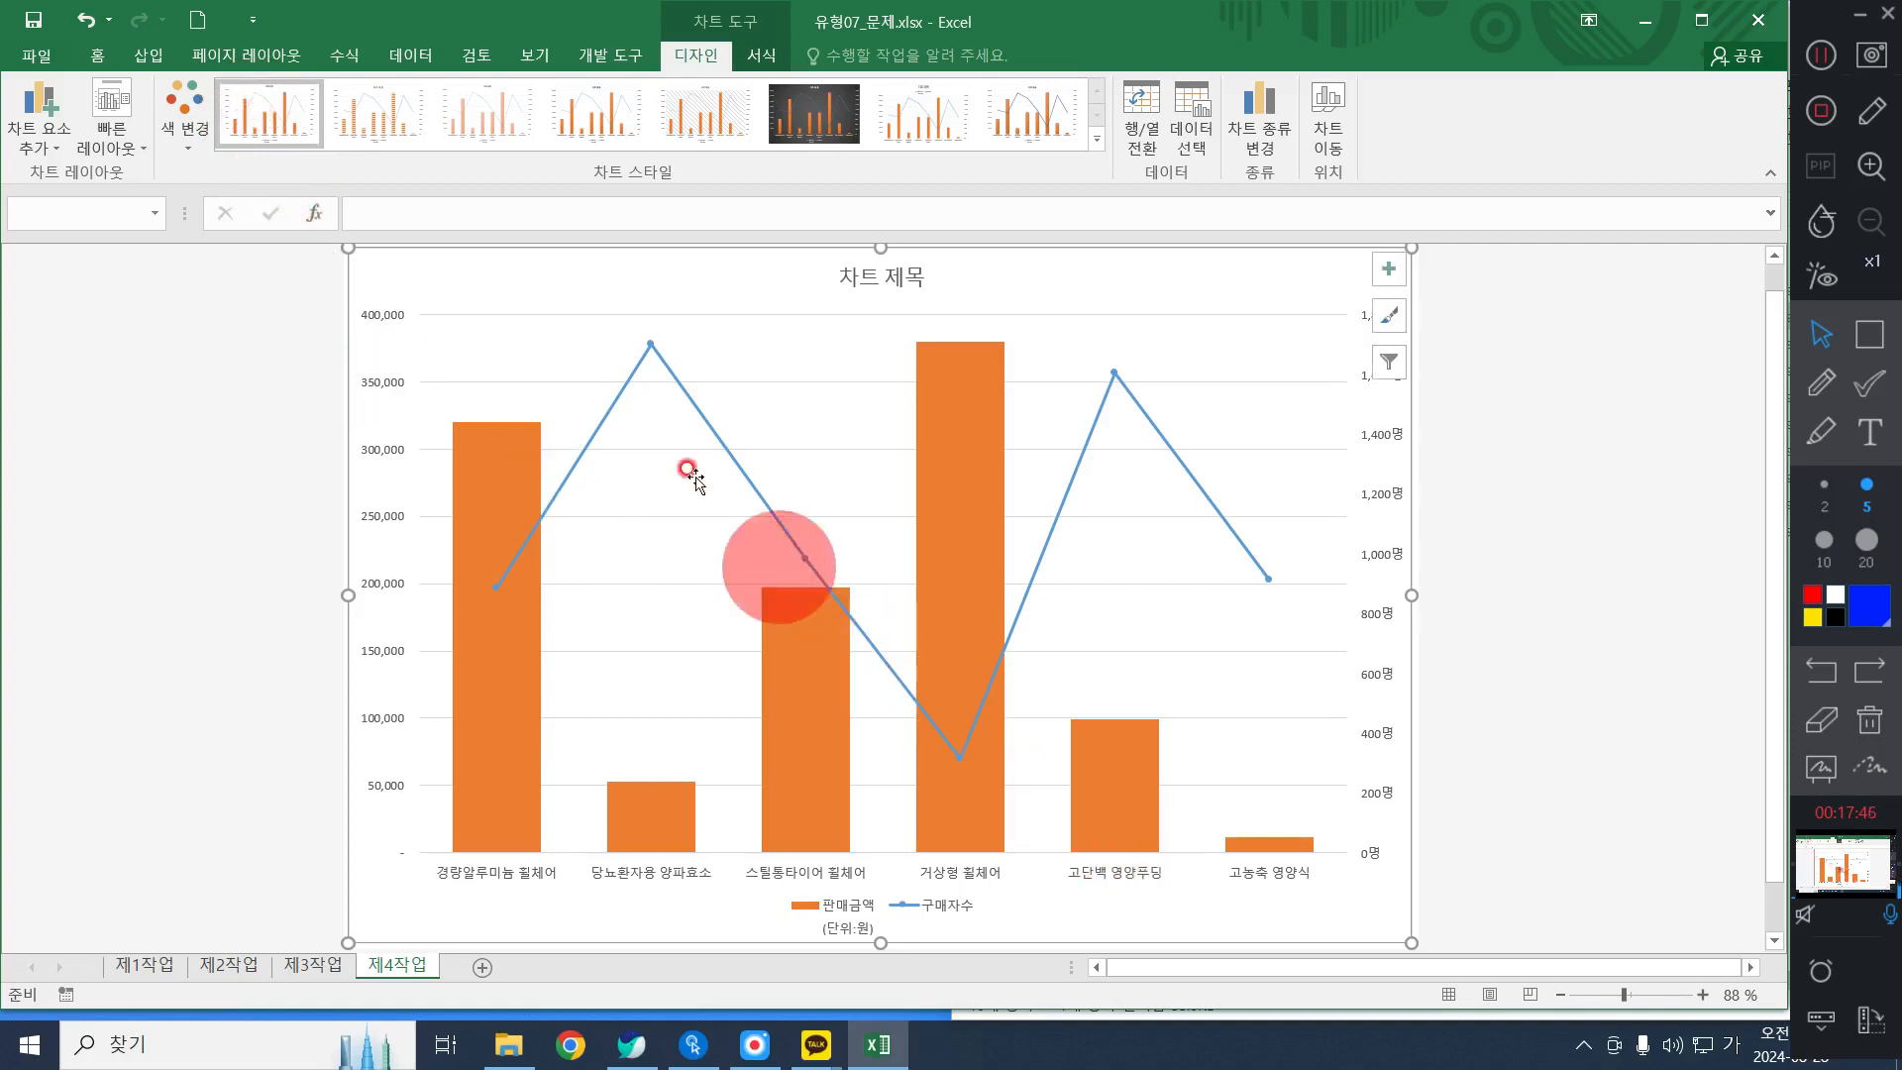
{"action": "left_click", "coordinate": [409, 317]}
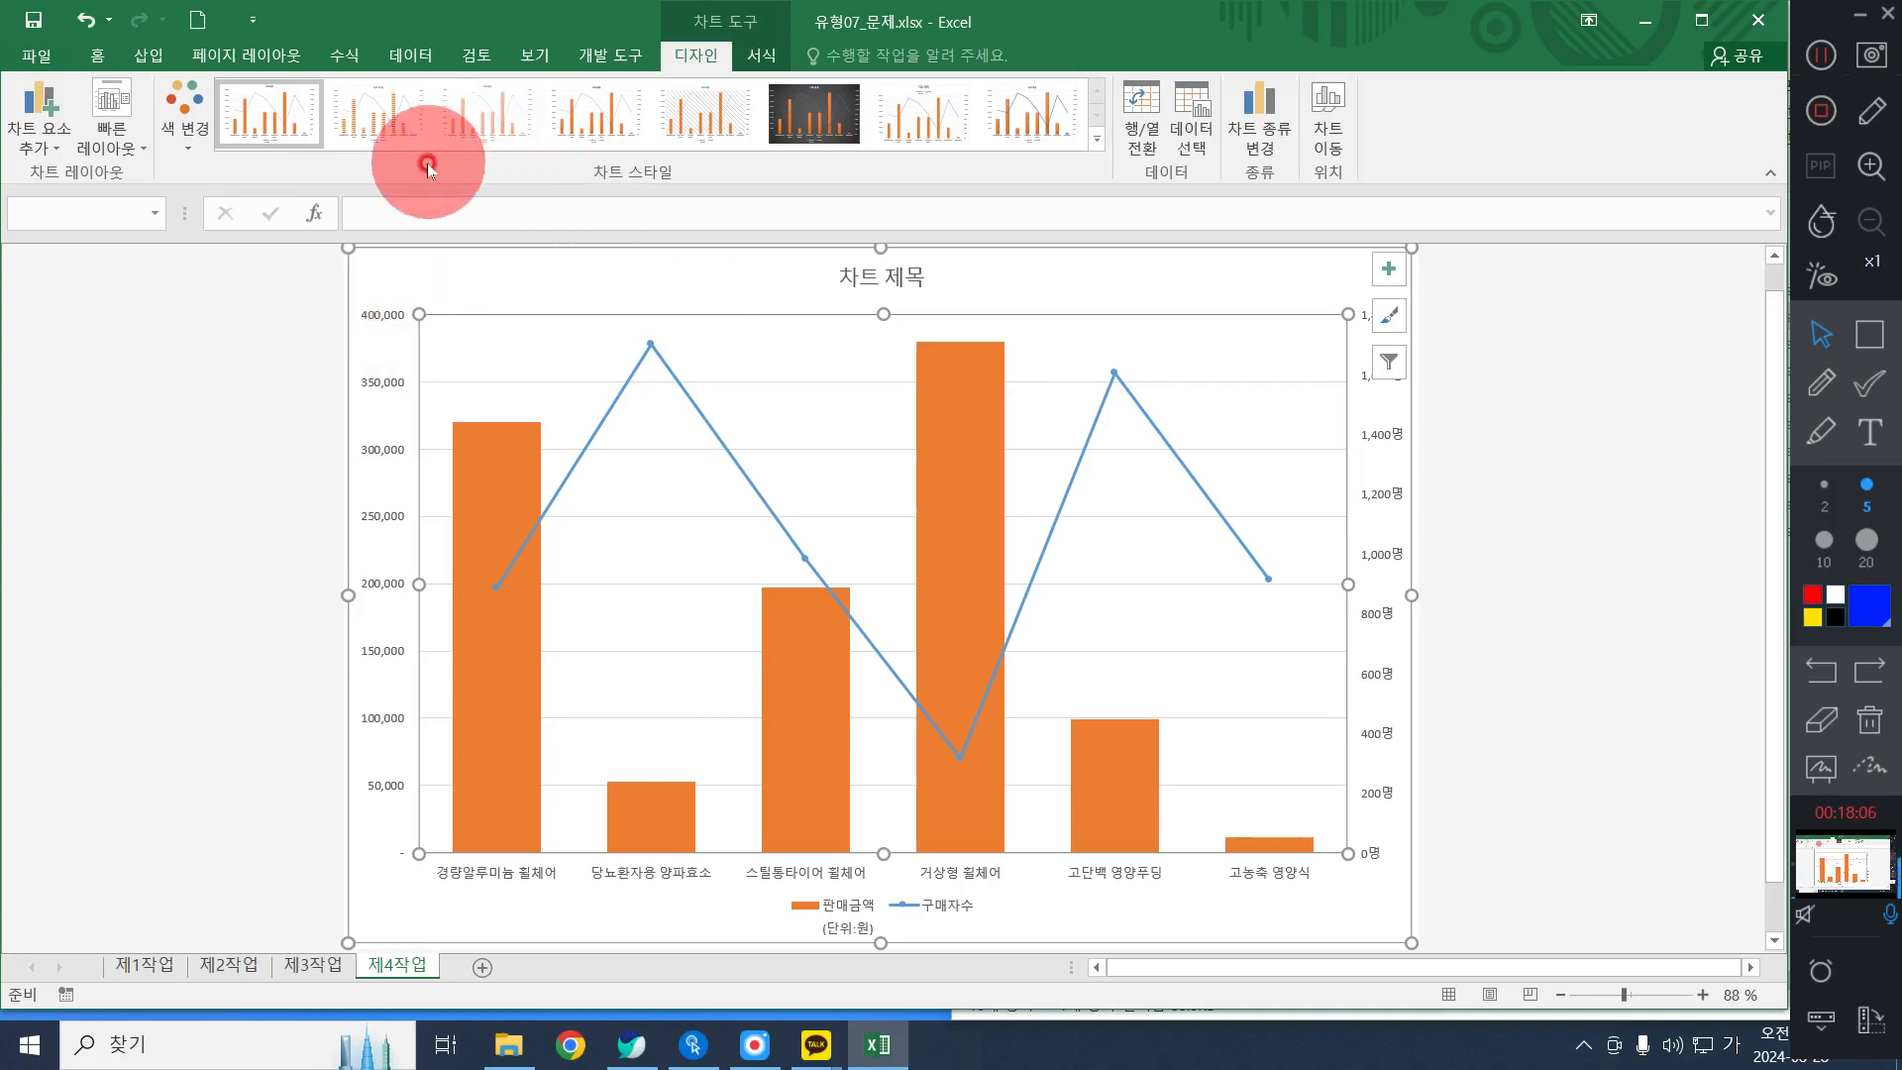
Undo and redo the last chart style change twice to compare the column widths, ending with the style applied
{"action": "double_click", "coordinate": [499, 2]}
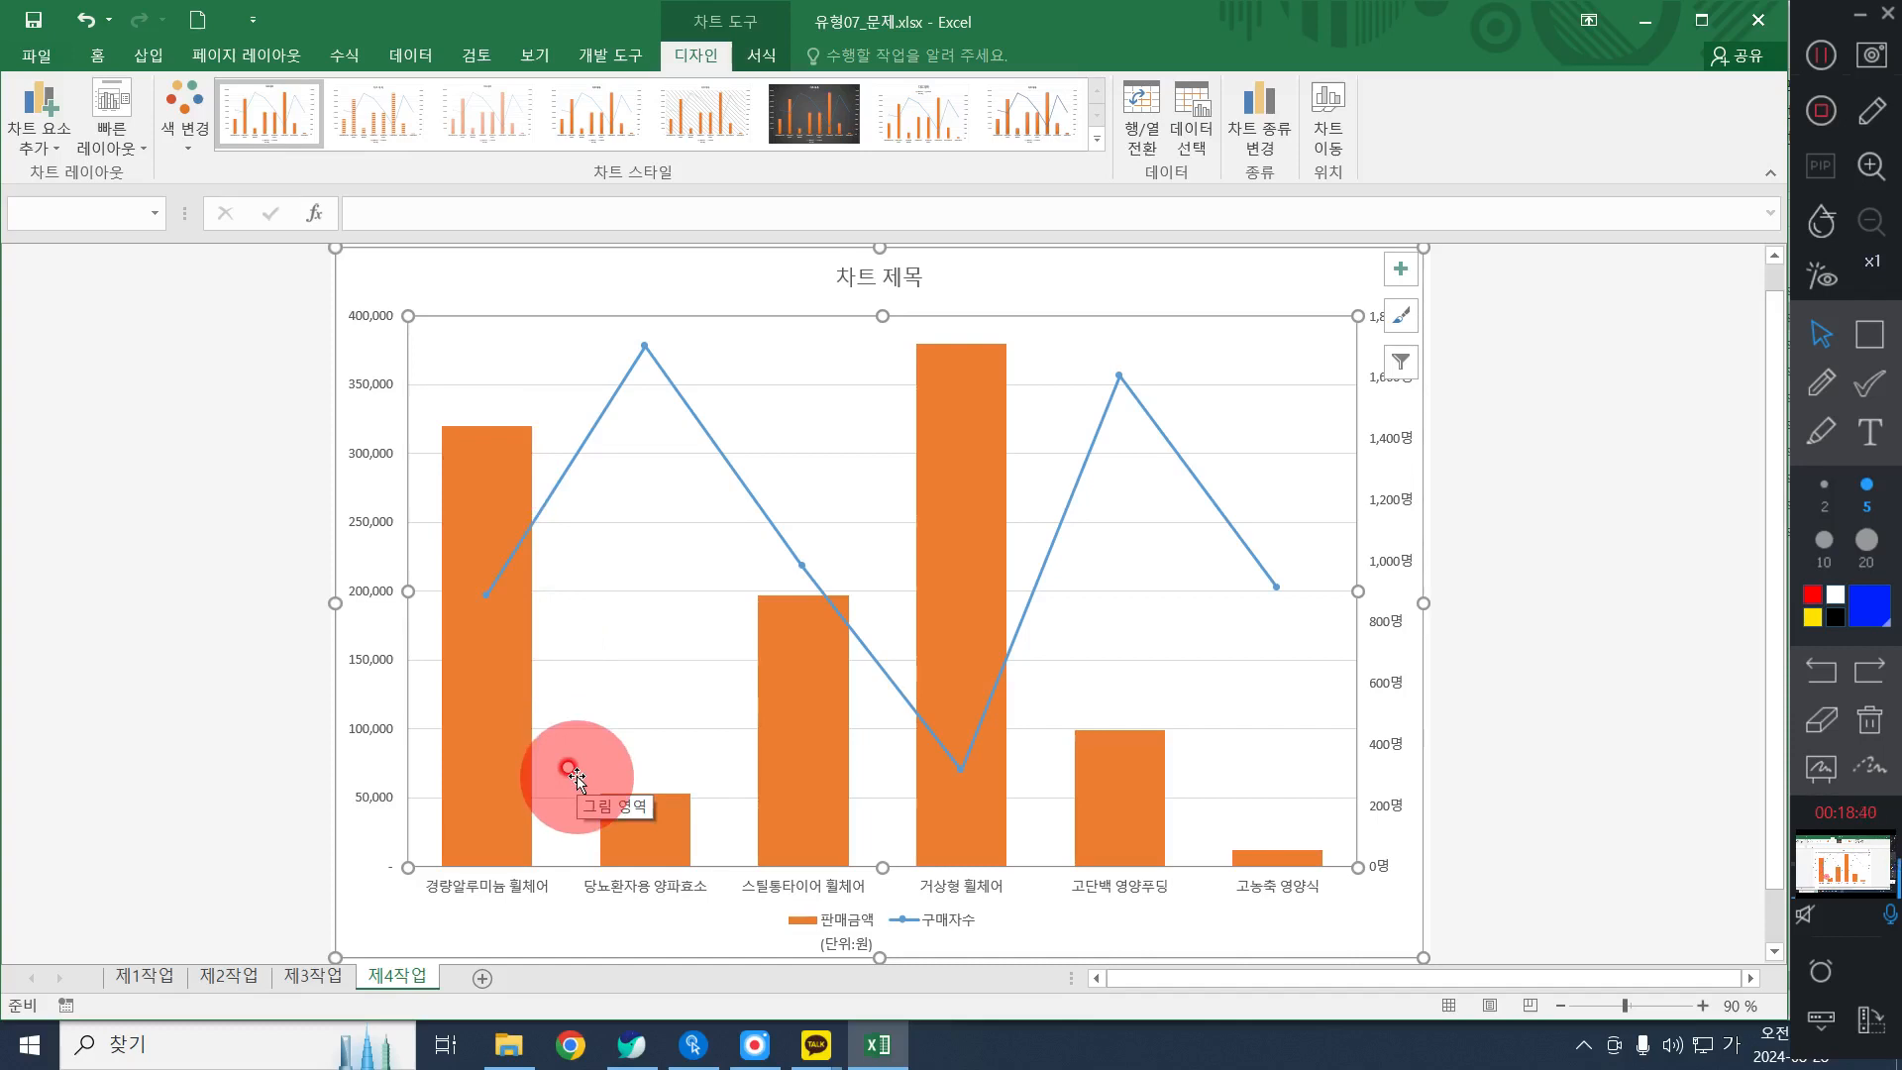
{"action": "left_click", "coordinate": [86, 15]}
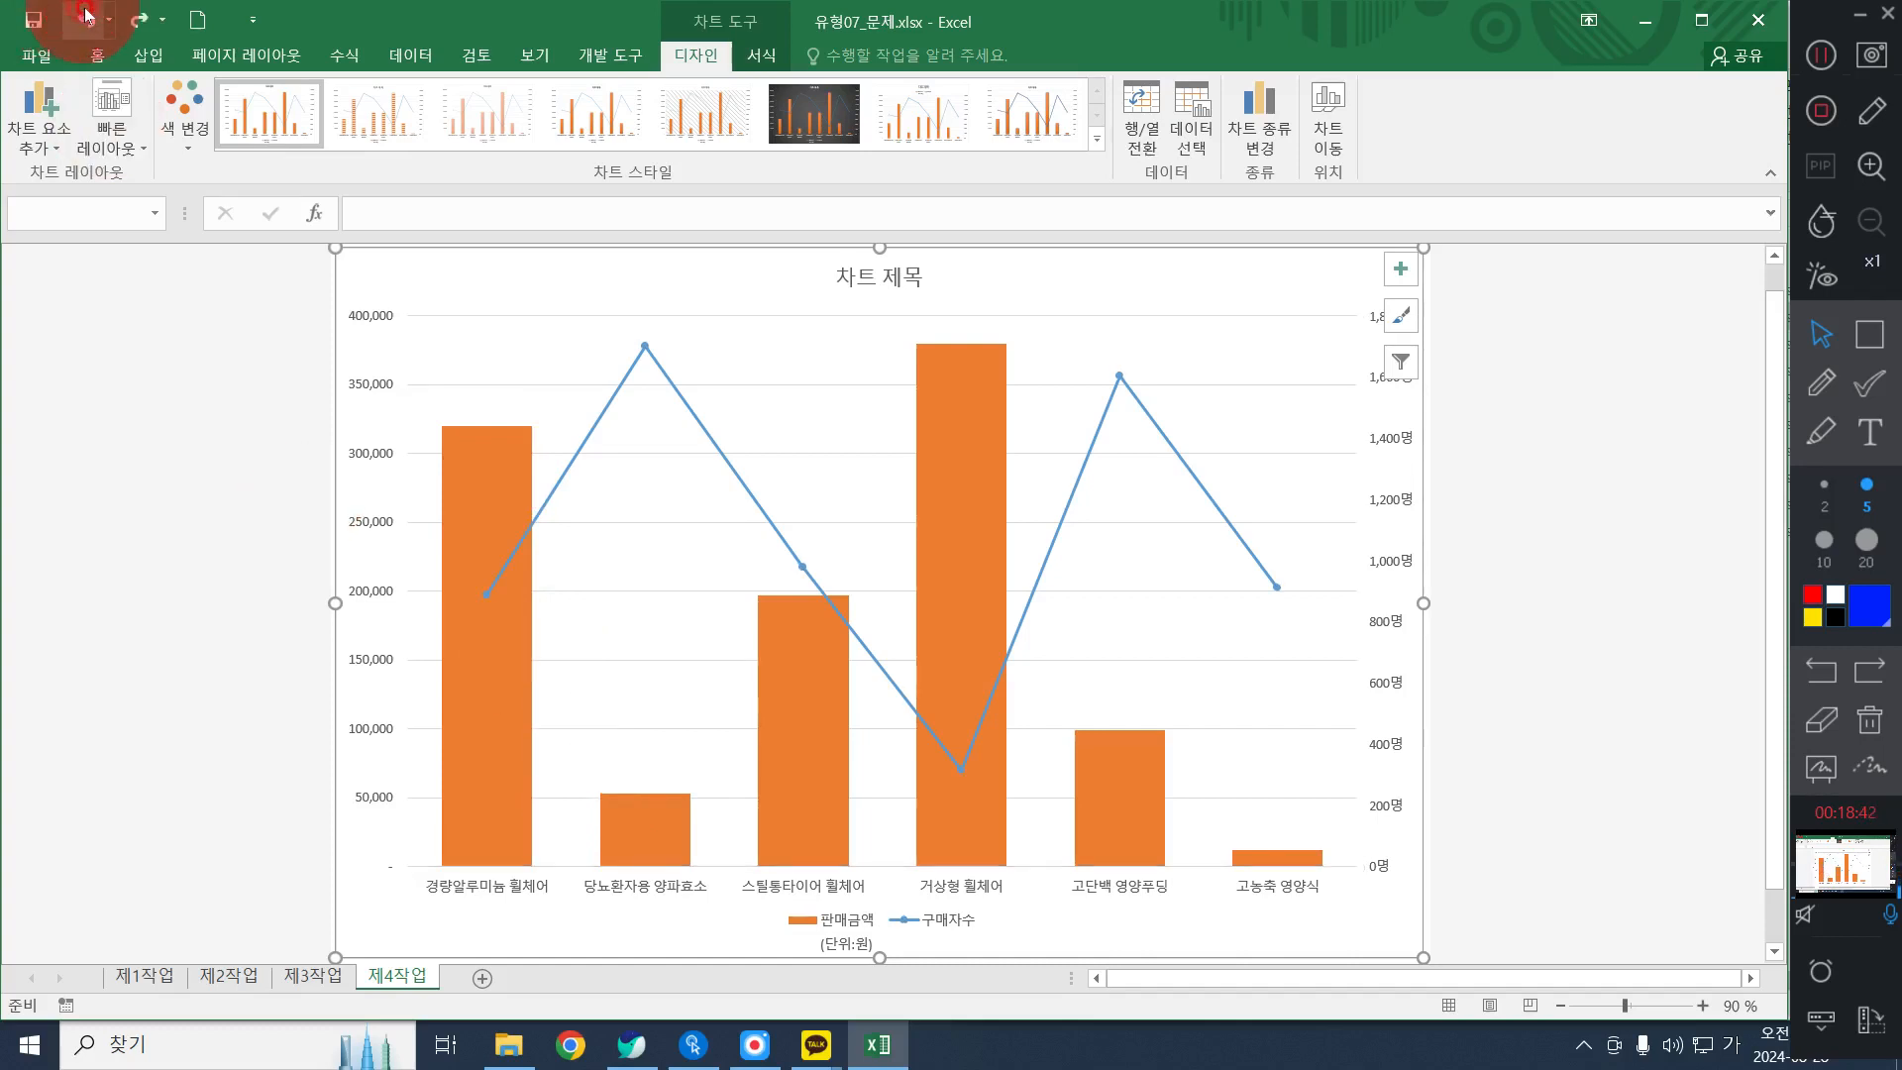
{"action": "left_click", "coordinate": [86, 16]}
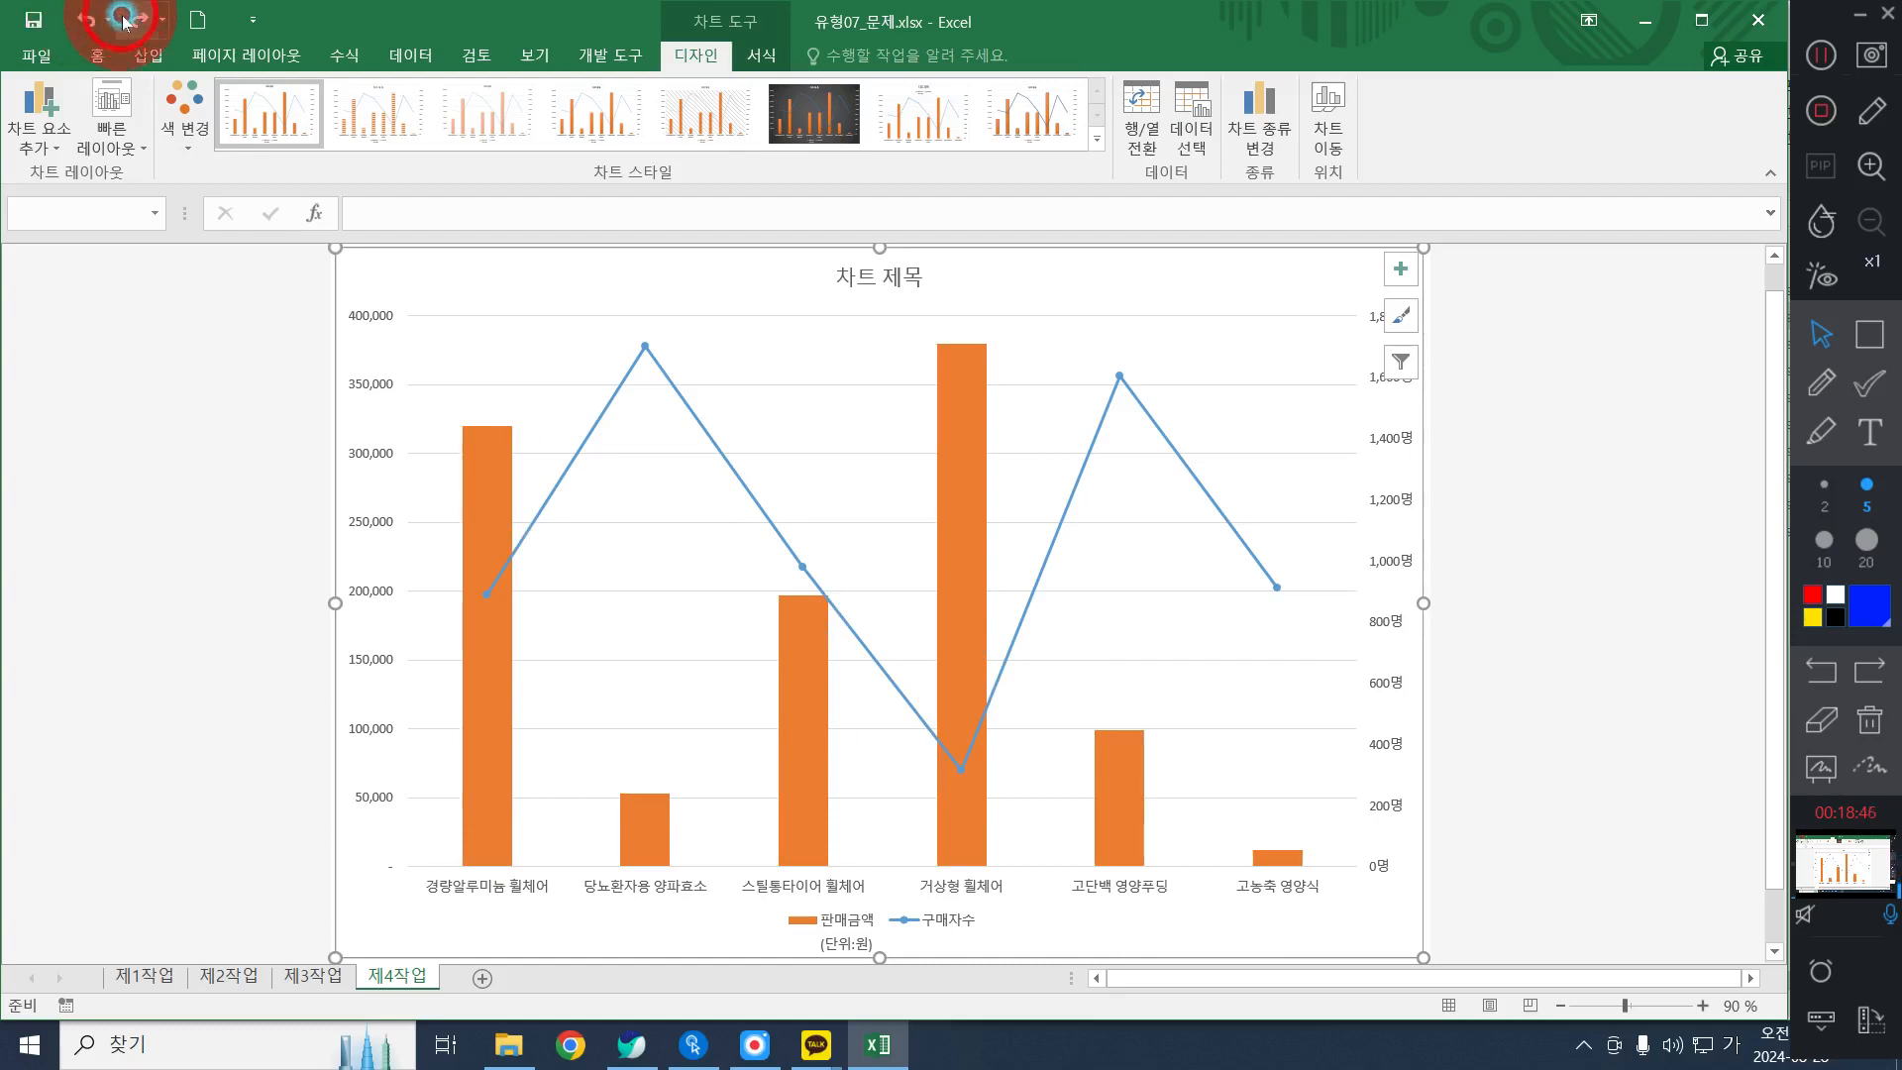
{"action": "left_click", "coordinate": [126, 20]}
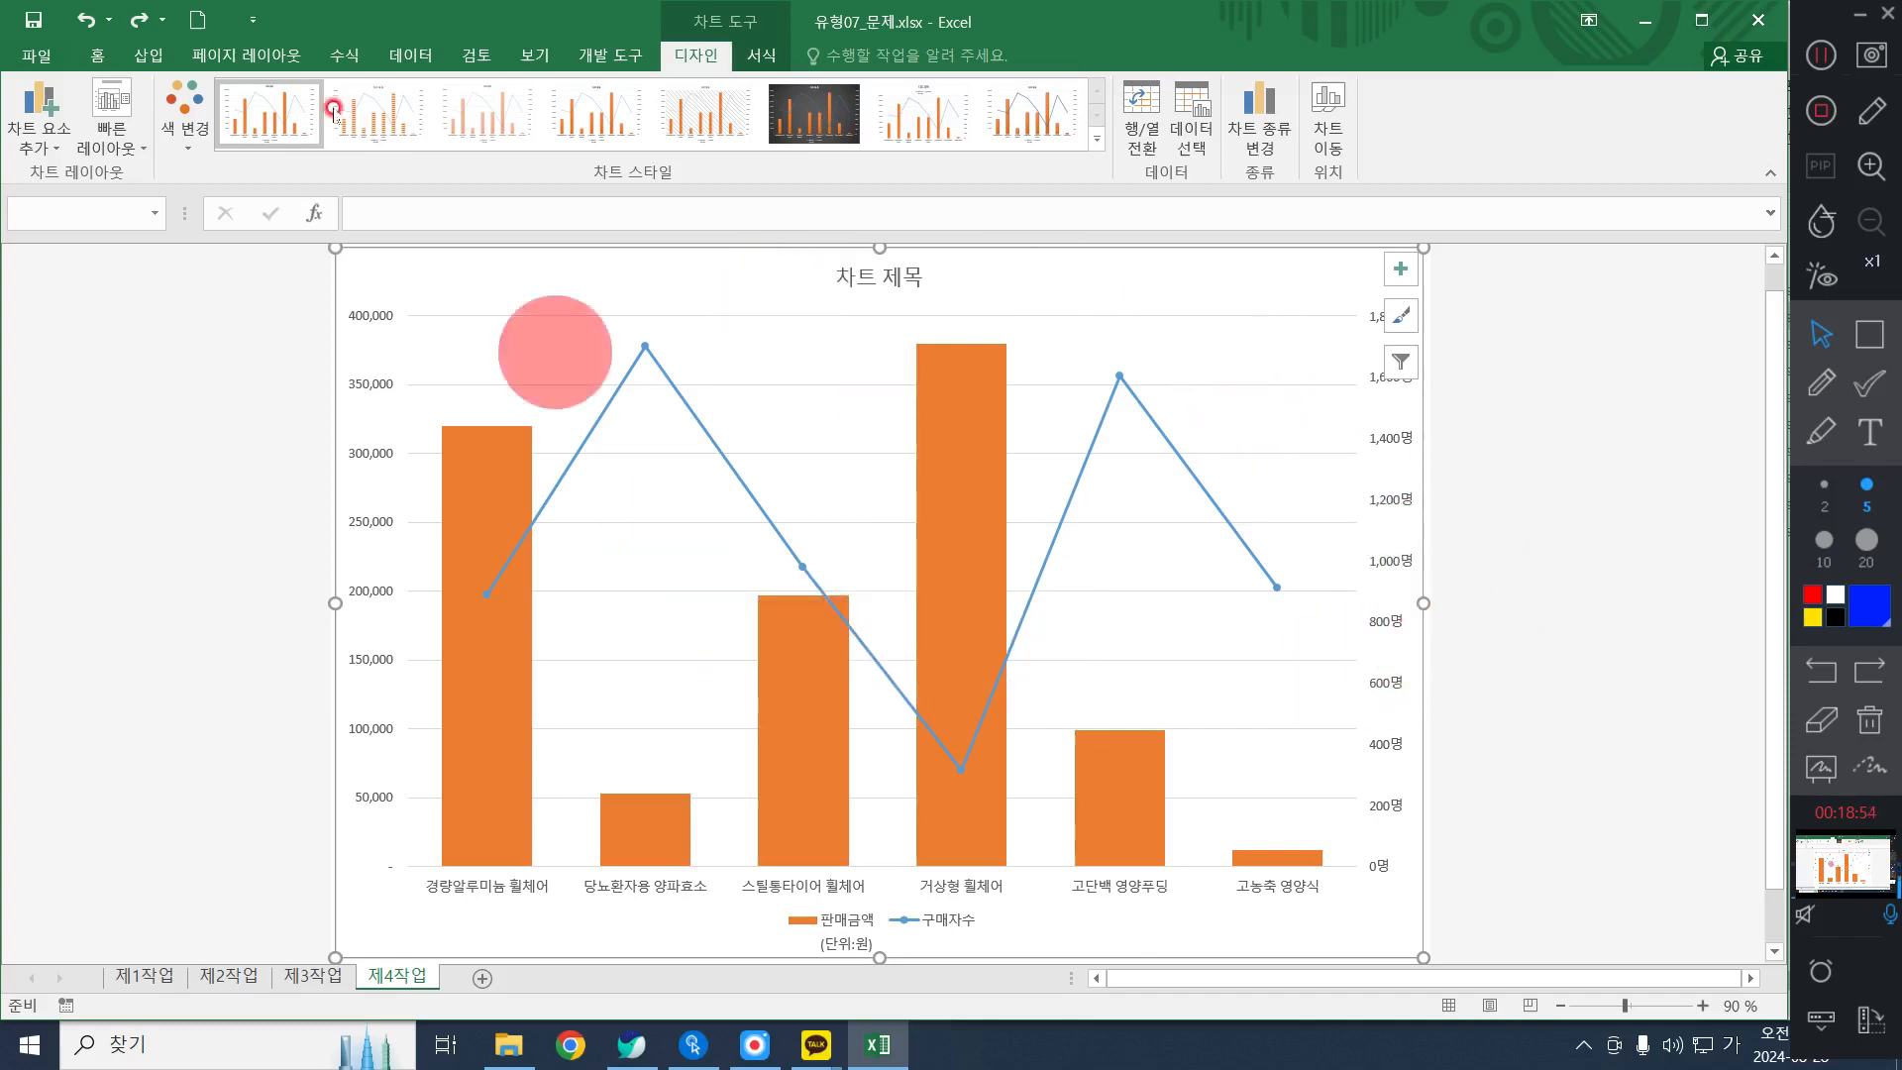
{"action": "left_click", "coordinate": [81, 20]}
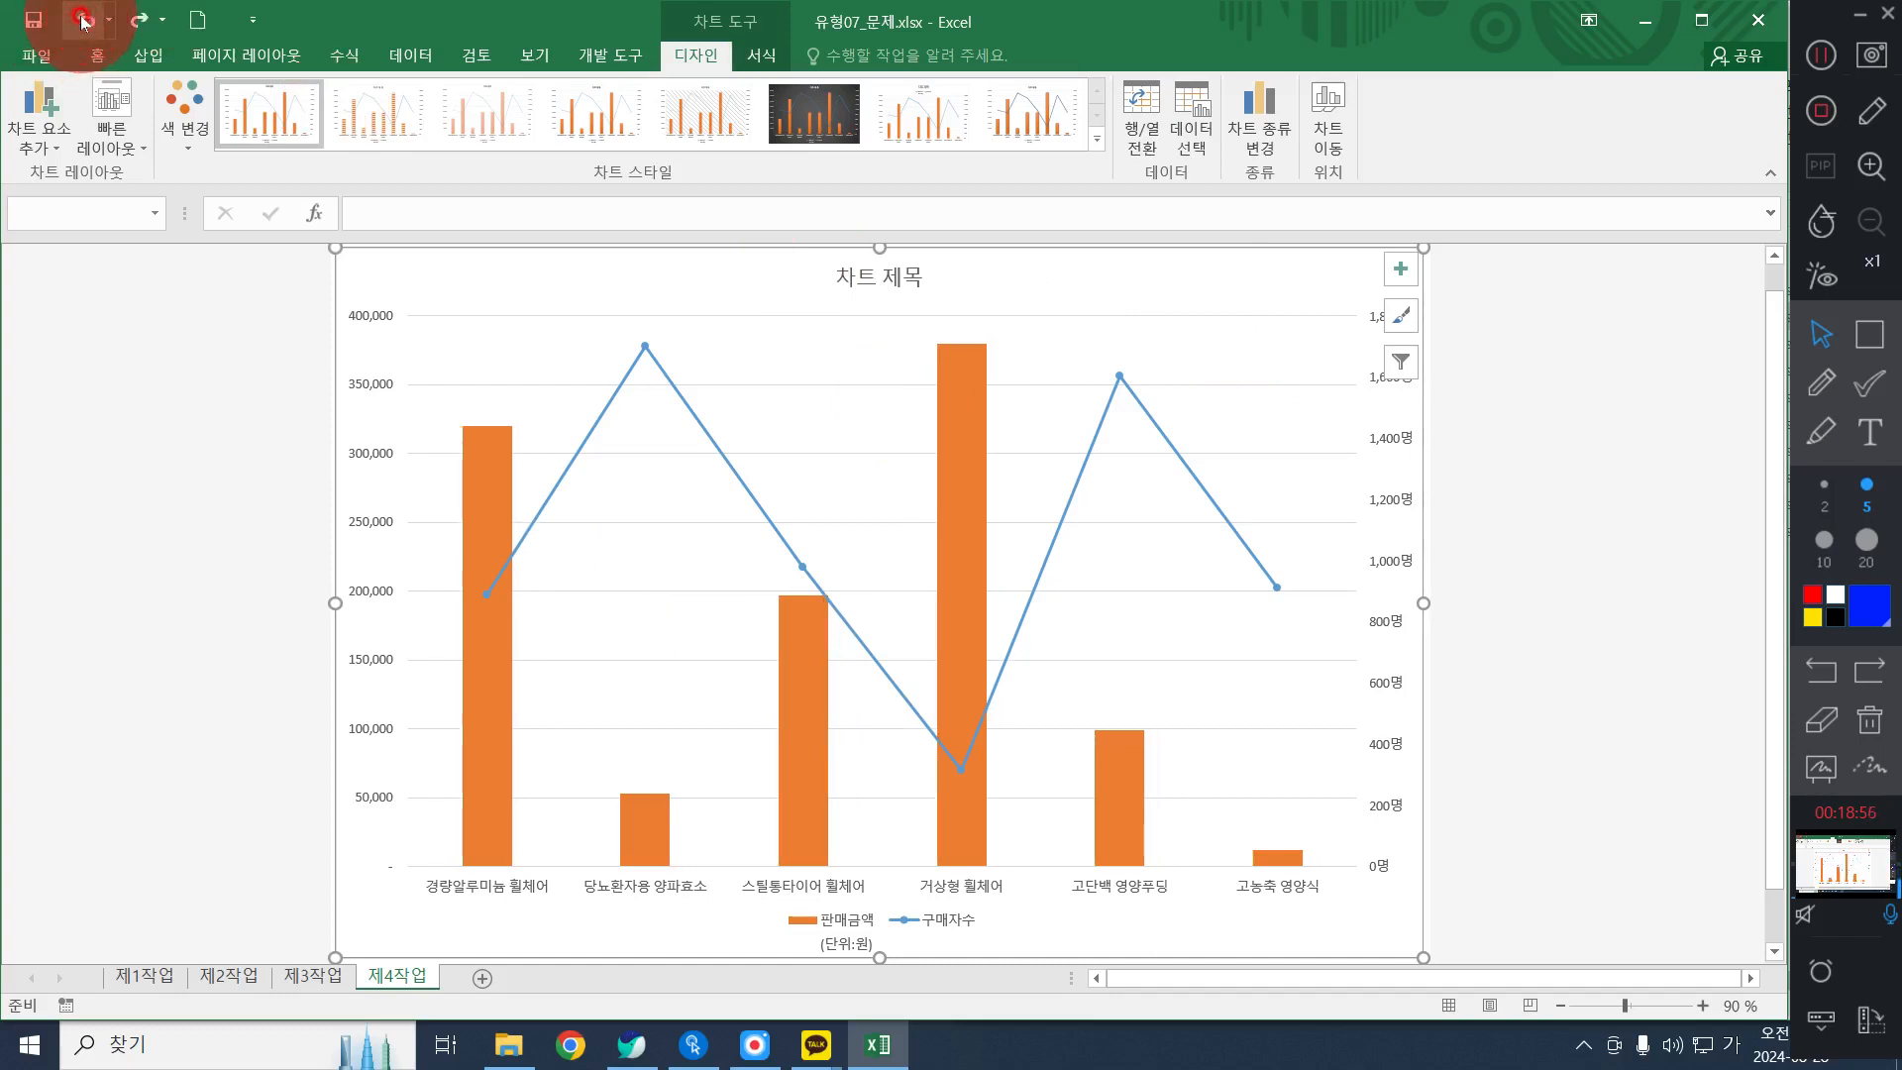
{"action": "left_click", "coordinate": [133, 20]}
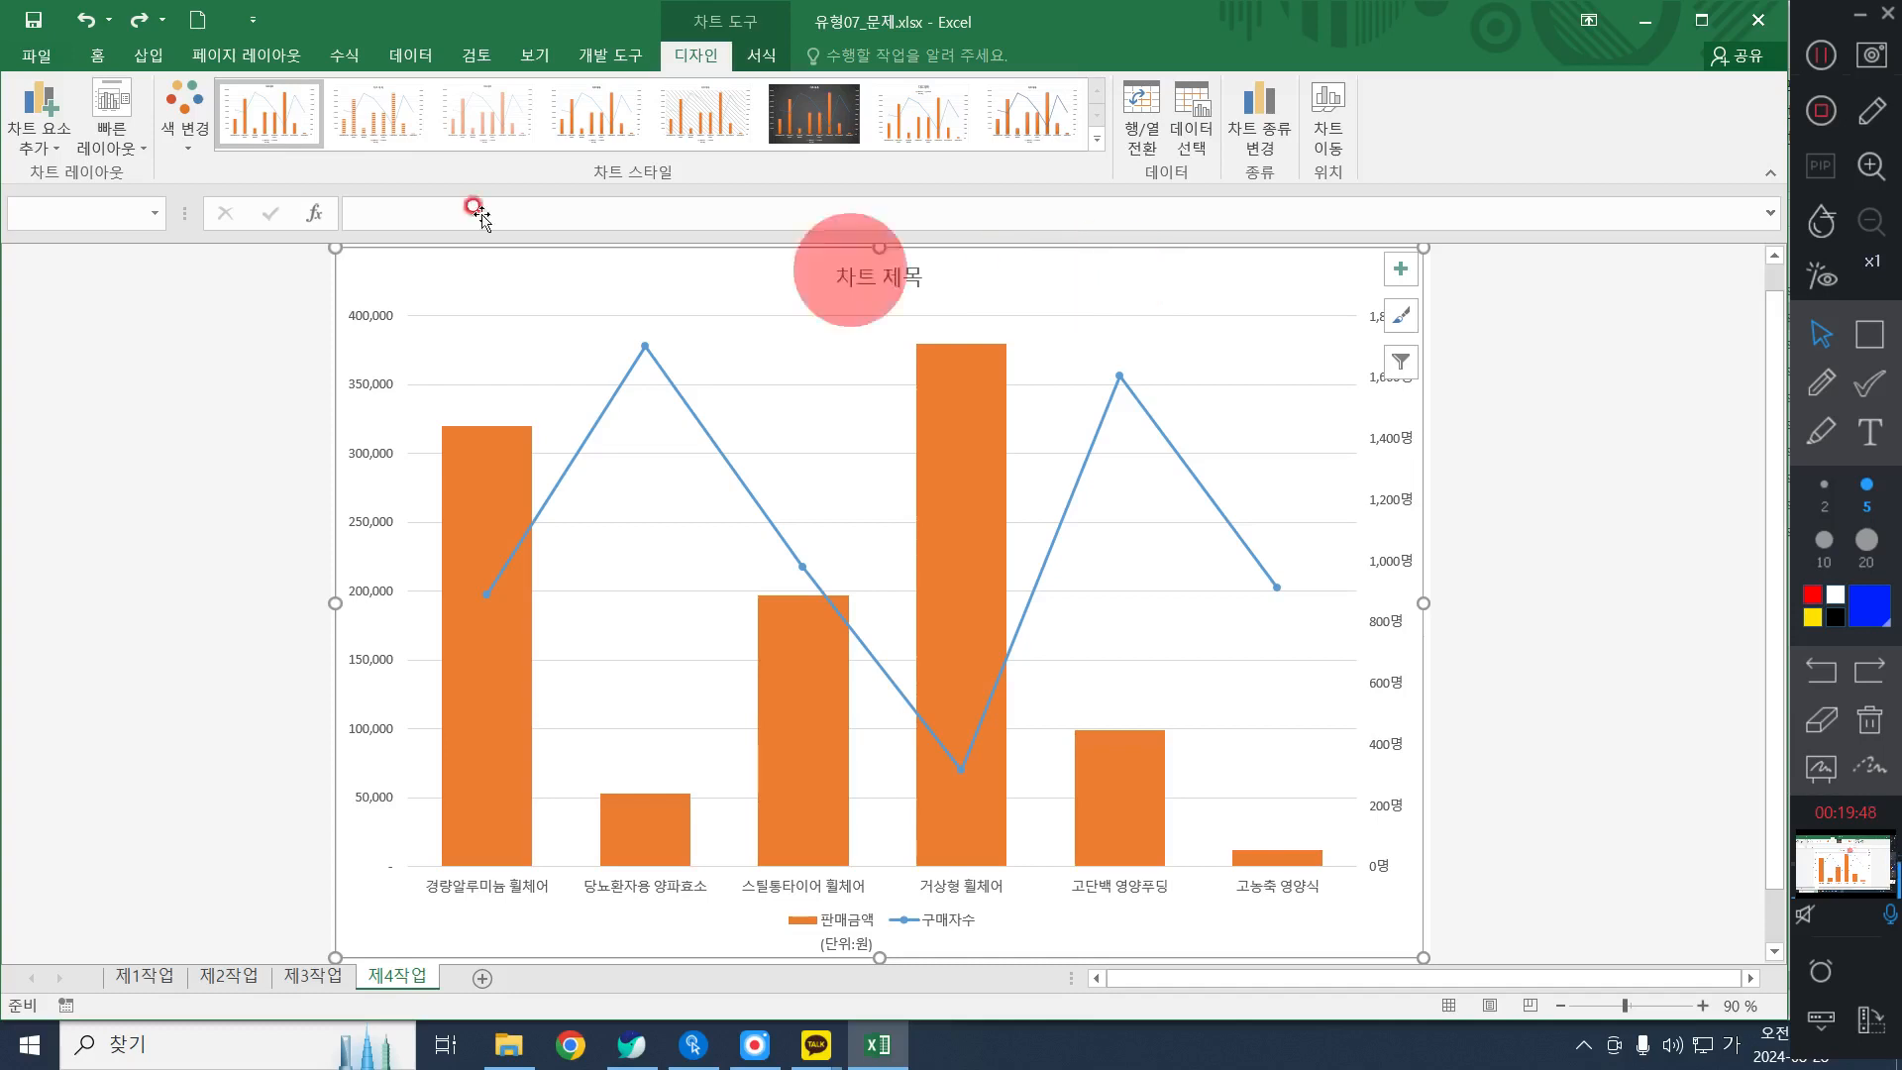
Set the whole chart's font to 굴림 at size 11
{"action": "left_click", "coordinate": [98, 54]}
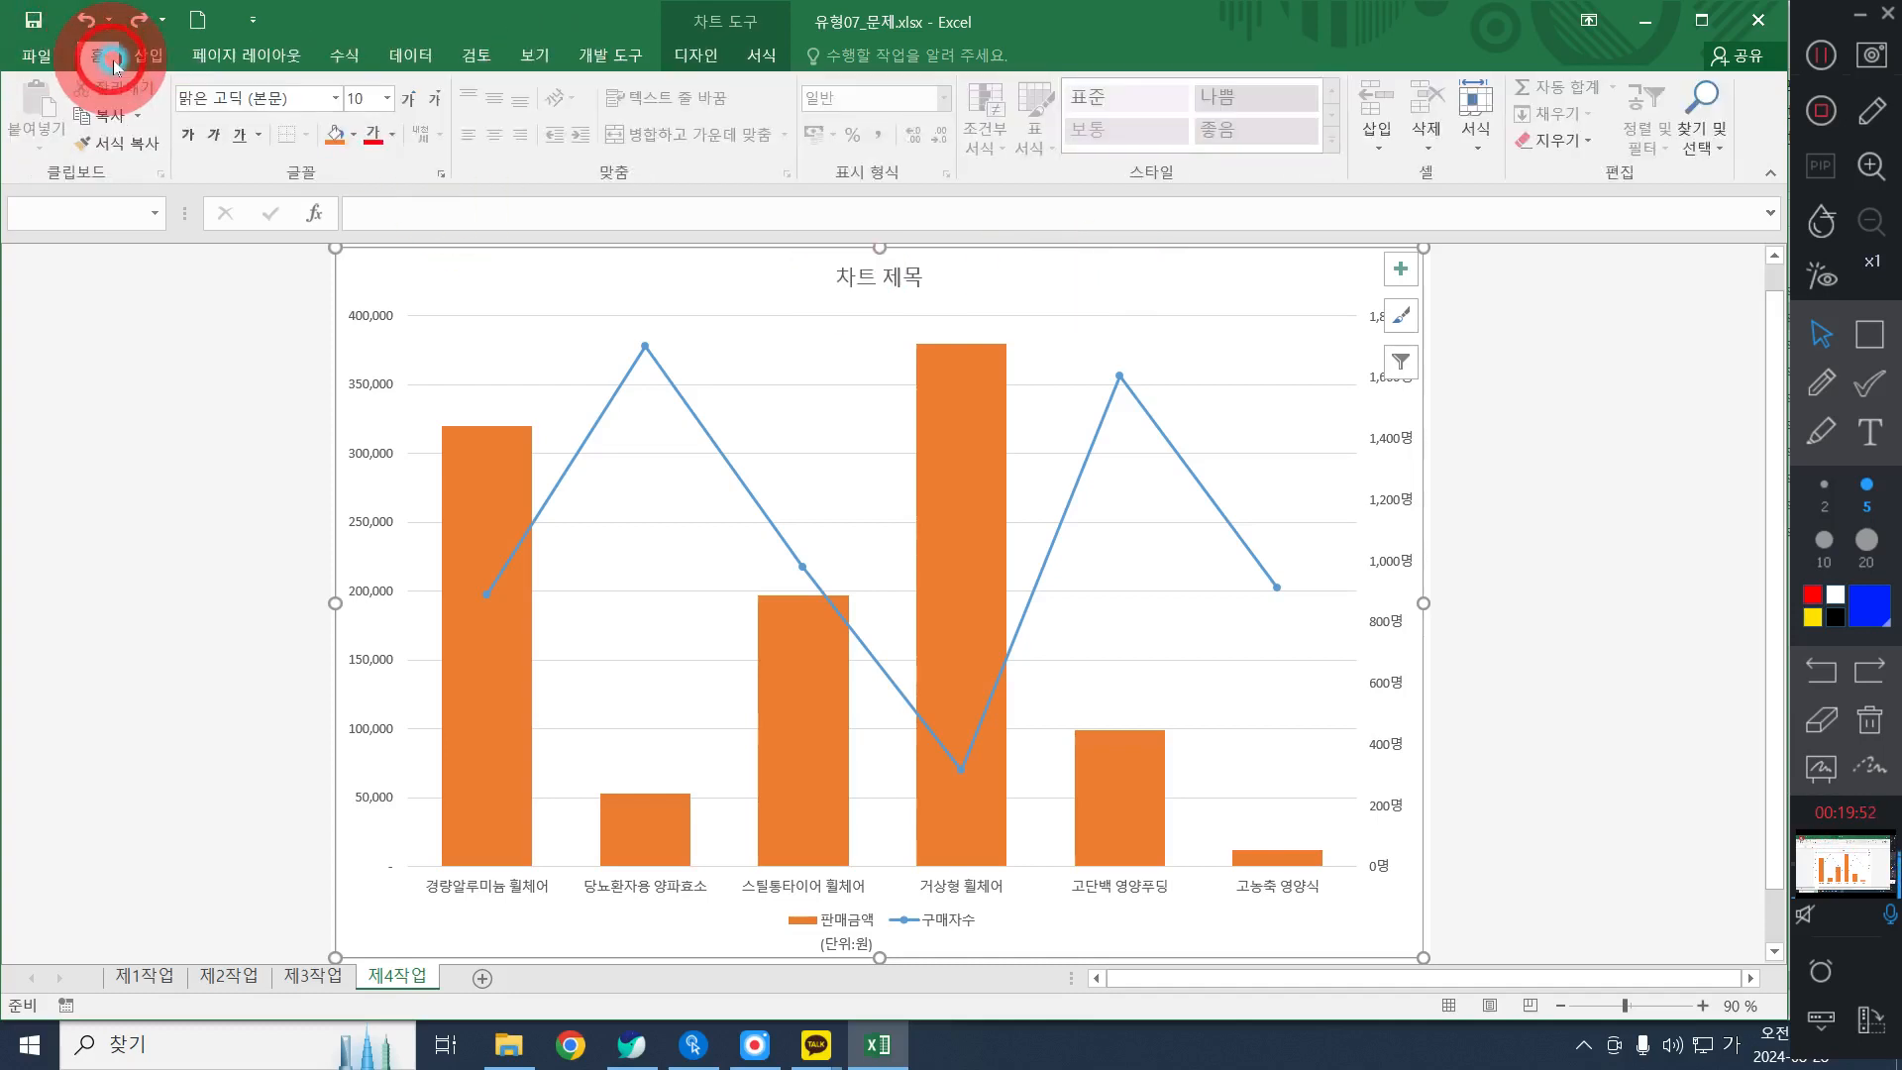
{"action": "left_click", "coordinate": [339, 100]}
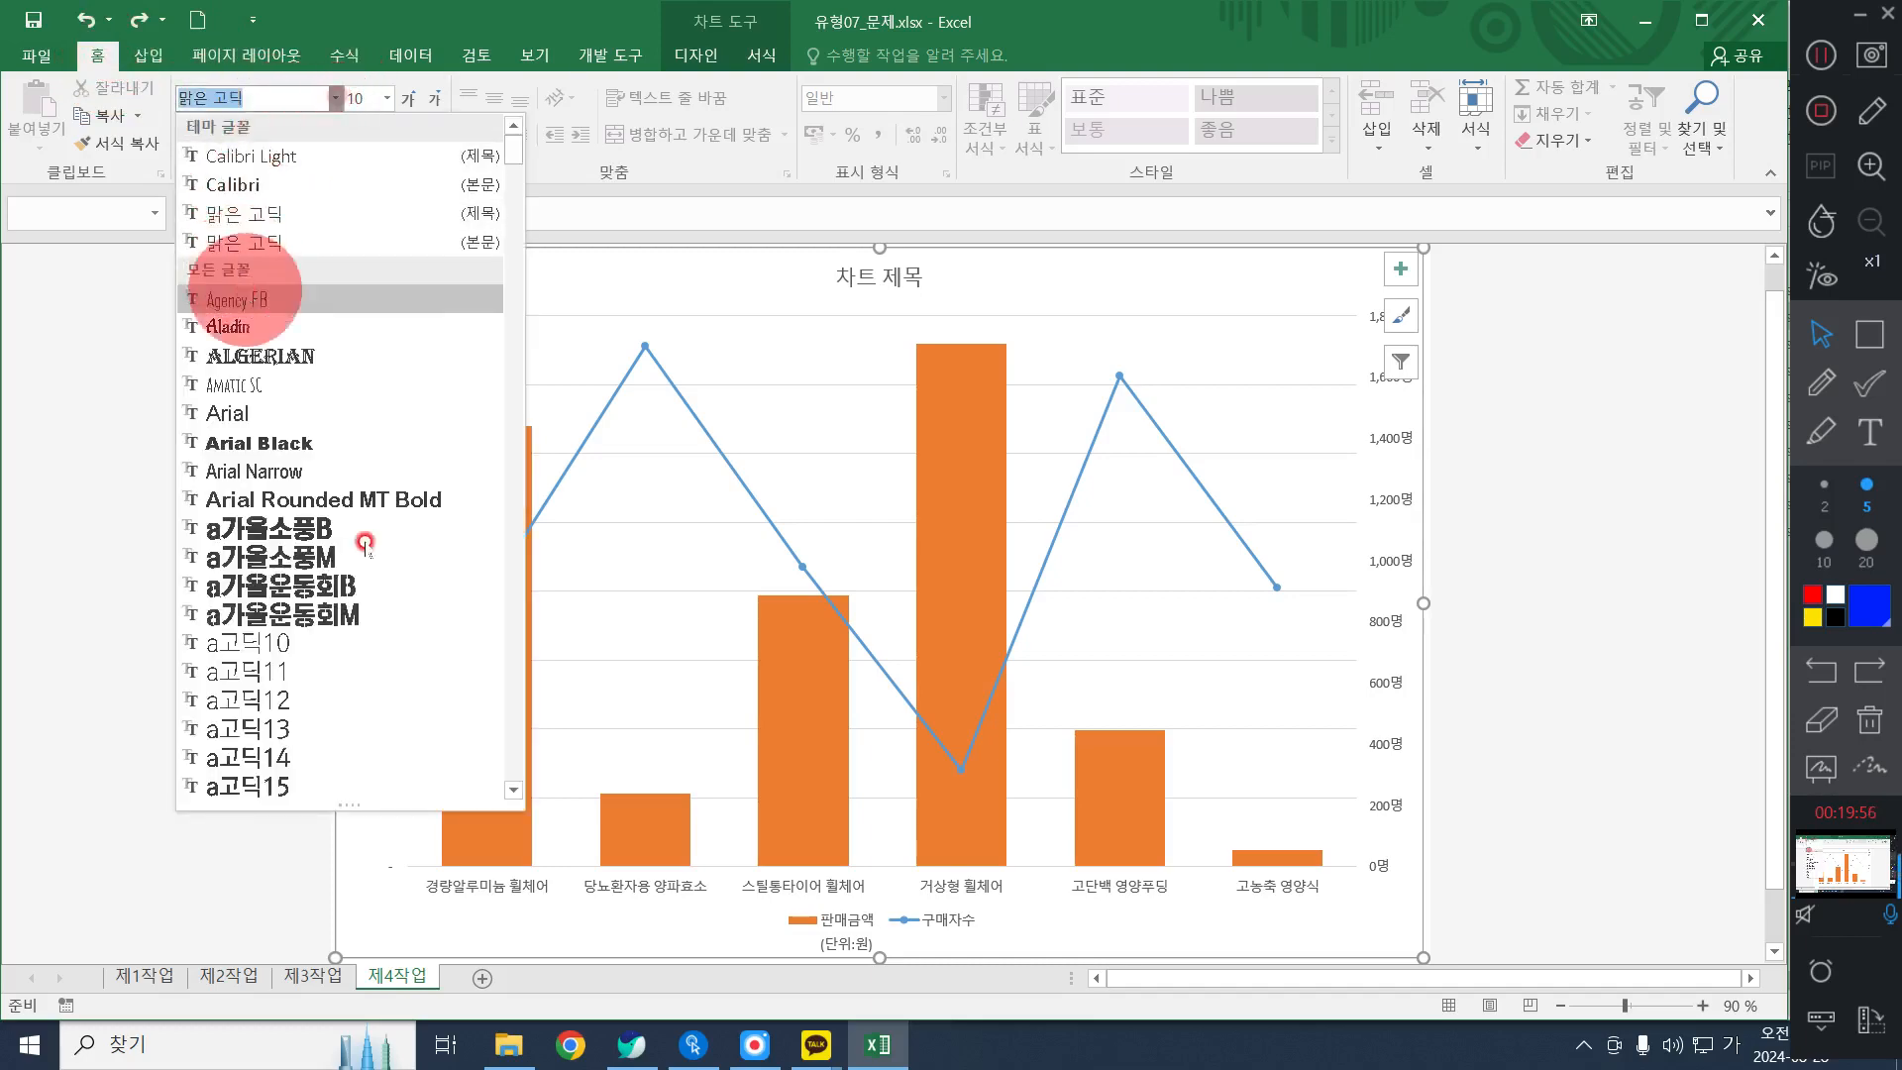
{"action": "scroll", "coordinate": [357, 585], "scroll_direction": "down", "scroll_amount": 15}
{"action": "scroll", "coordinate": [357, 584], "scroll_direction": "down", "scroll_amount": 20}
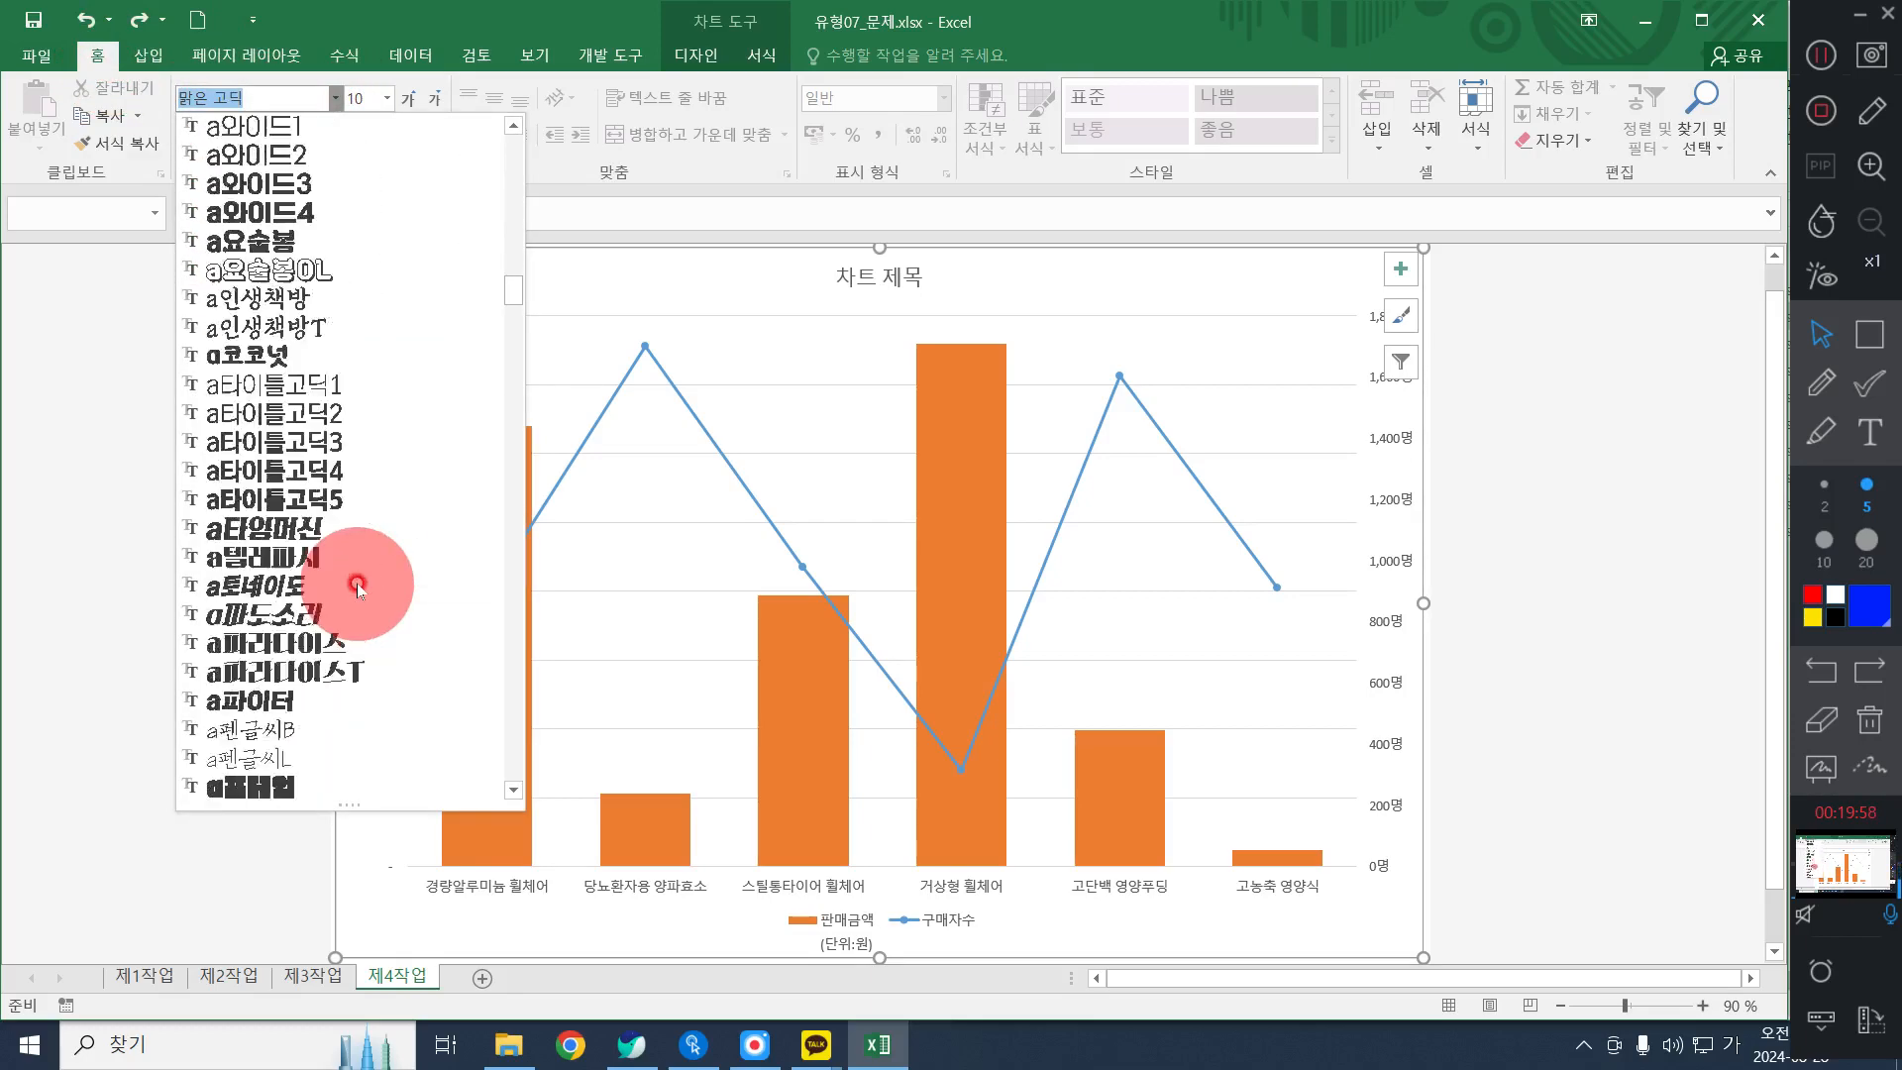
{"action": "scroll", "coordinate": [357, 585], "scroll_direction": "down", "scroll_amount": 20}
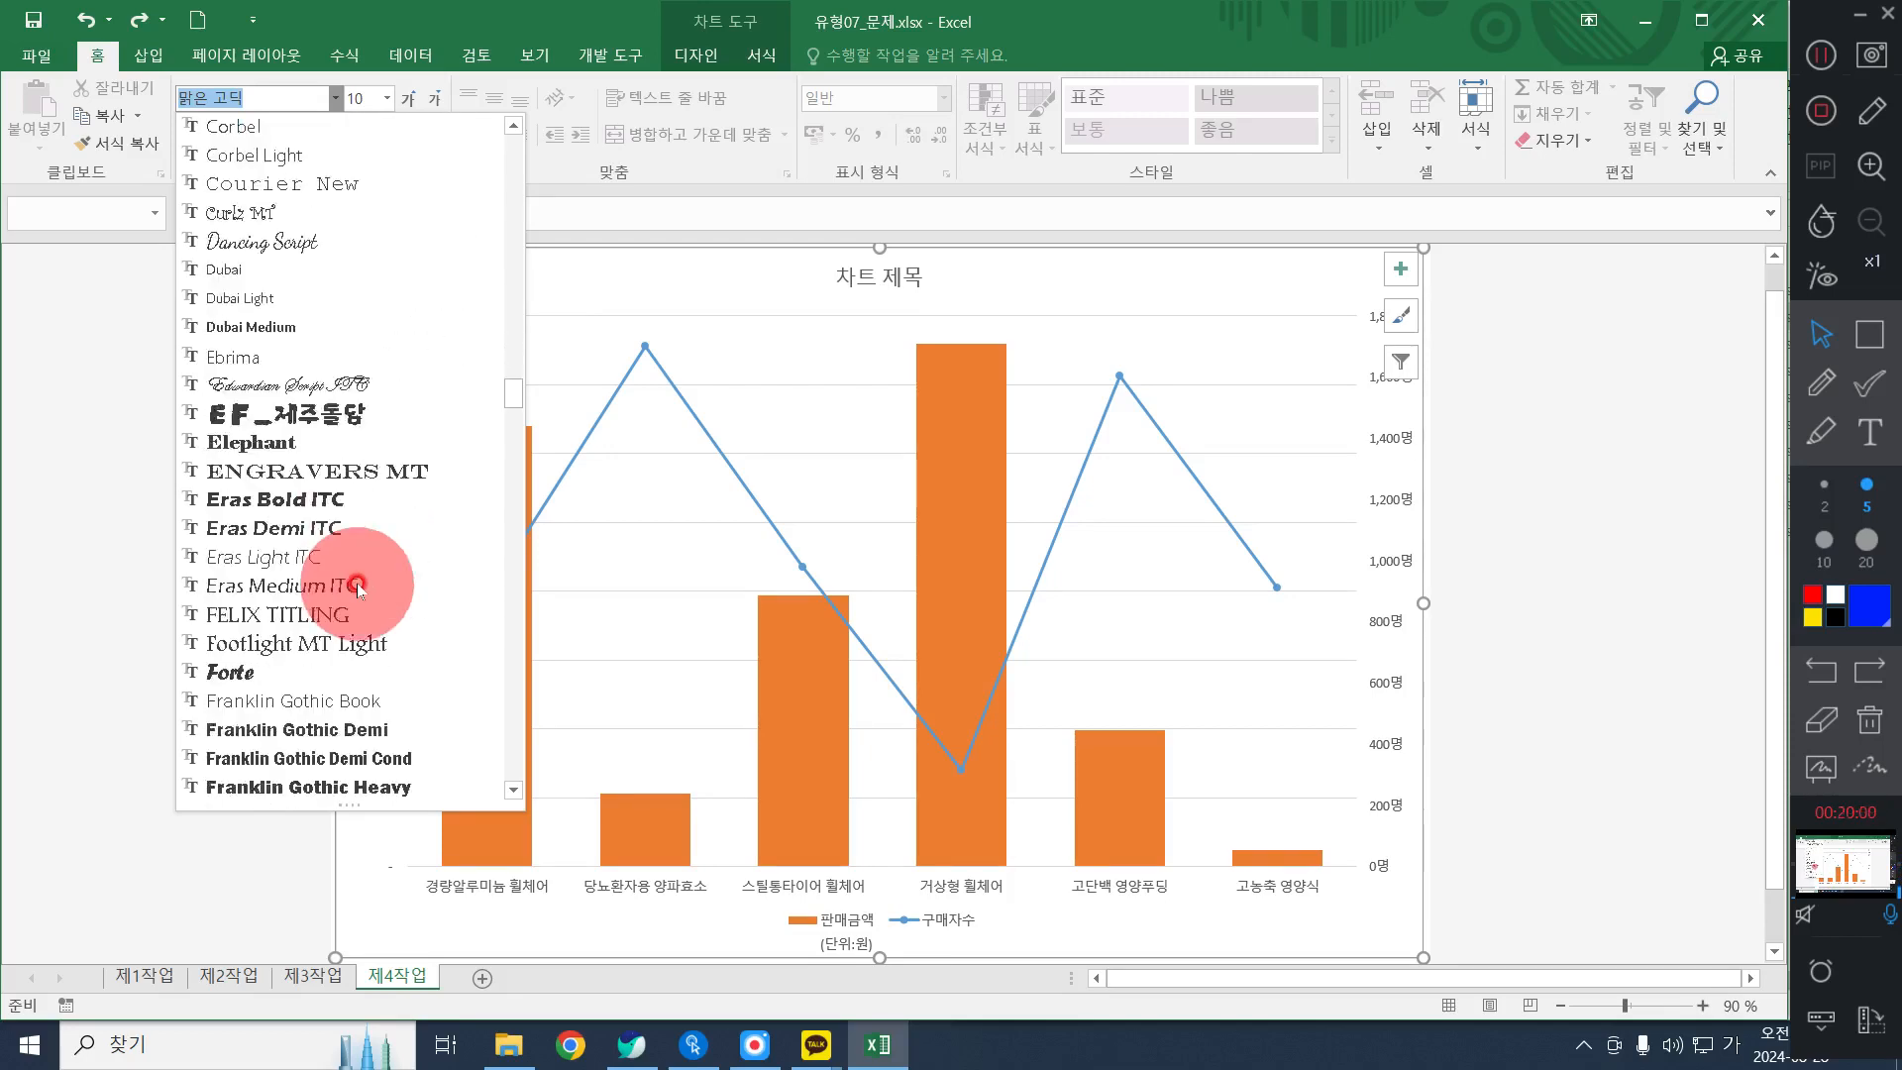
{"action": "scroll", "coordinate": [357, 587], "scroll_direction": "down", "scroll_amount": 20}
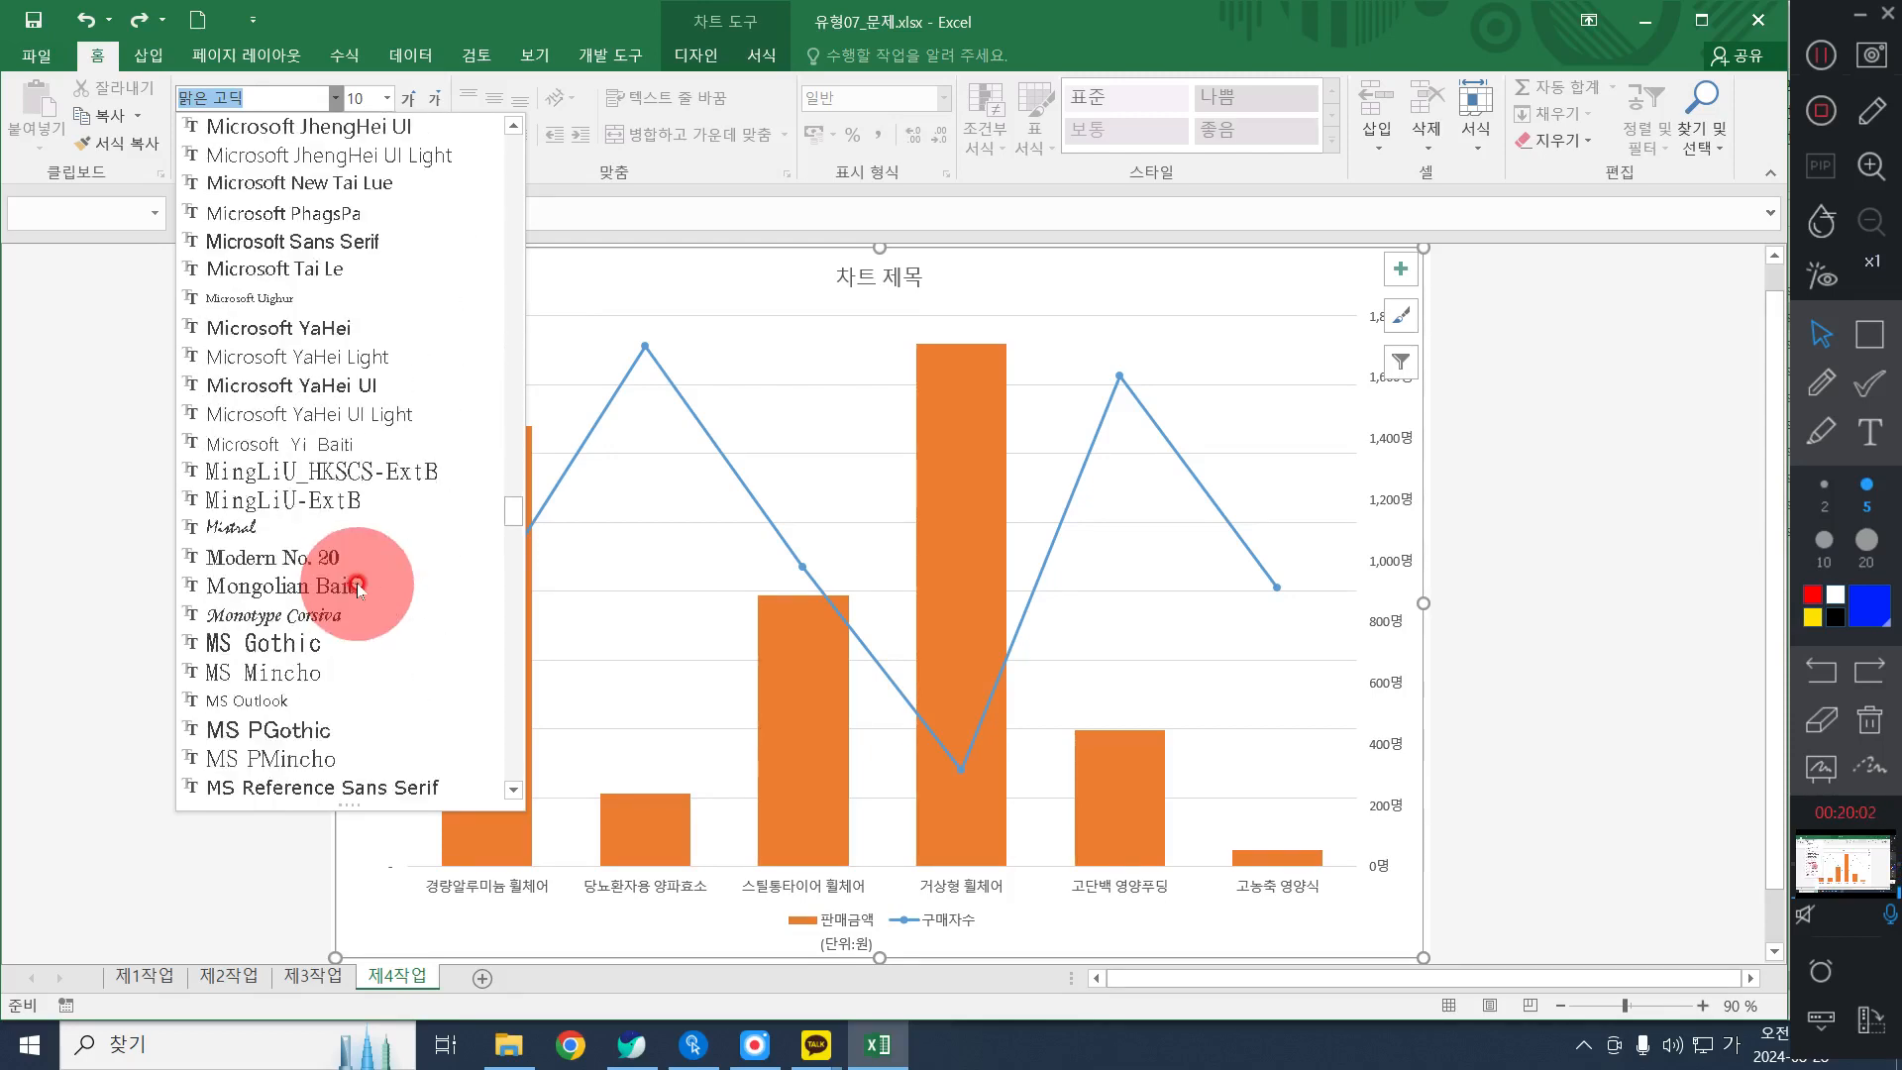
{"action": "scroll", "coordinate": [359, 590], "scroll_direction": "down", "scroll_amount": 20}
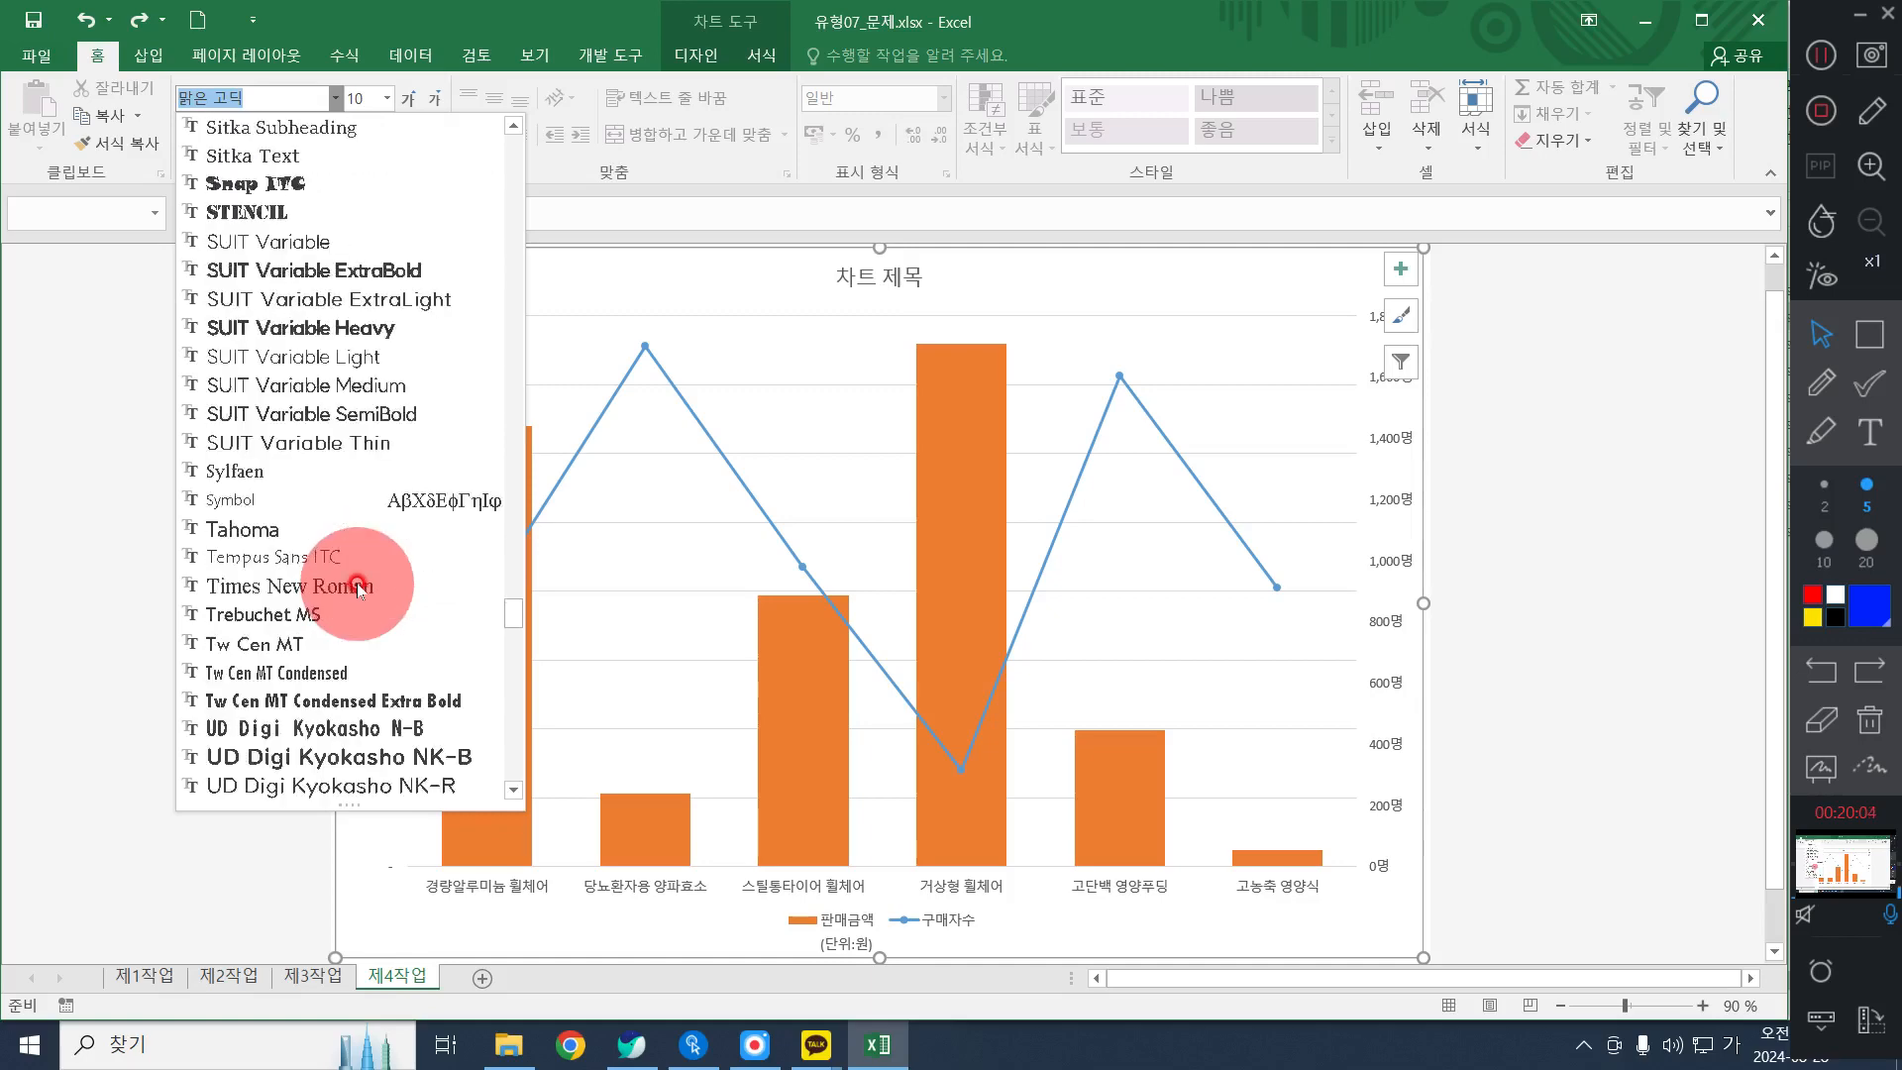
{"action": "scroll", "coordinate": [359, 590], "scroll_direction": "down", "scroll_amount": 2}
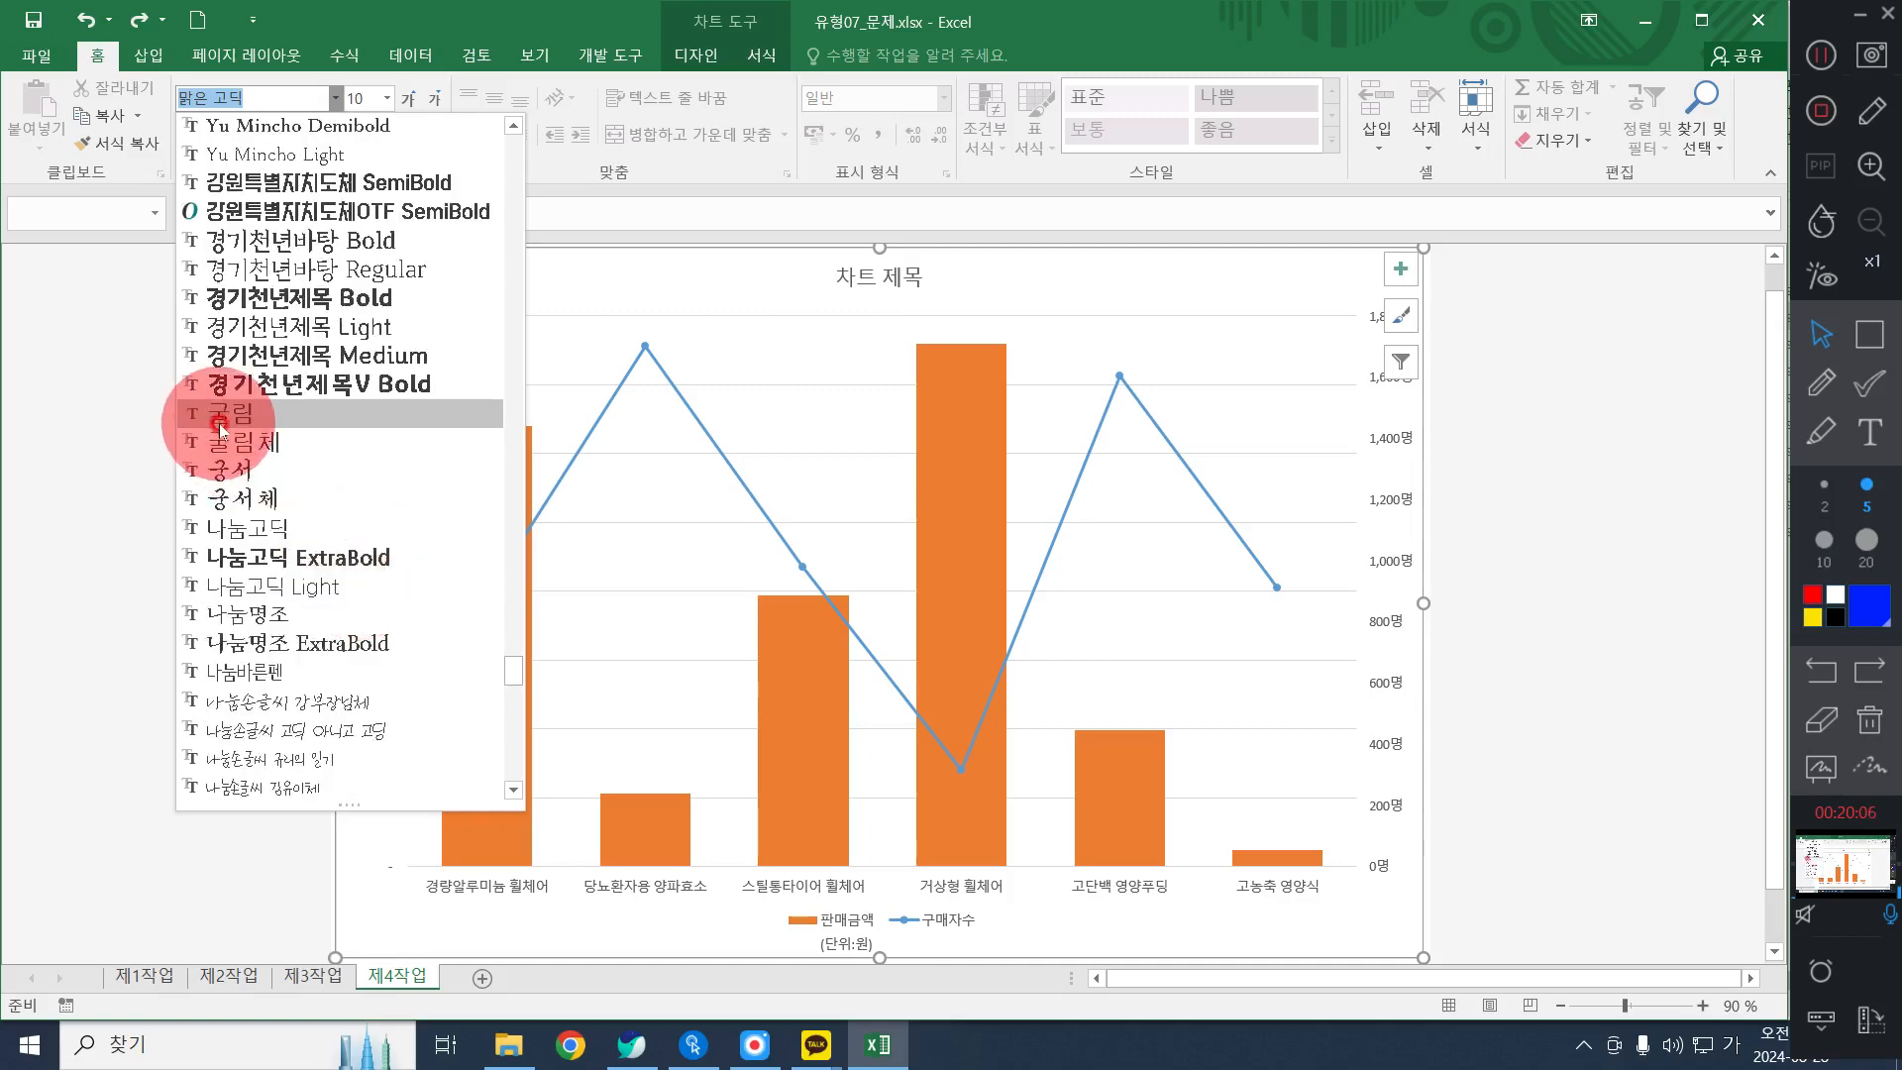
{"action": "left_click", "coordinate": [218, 412]}
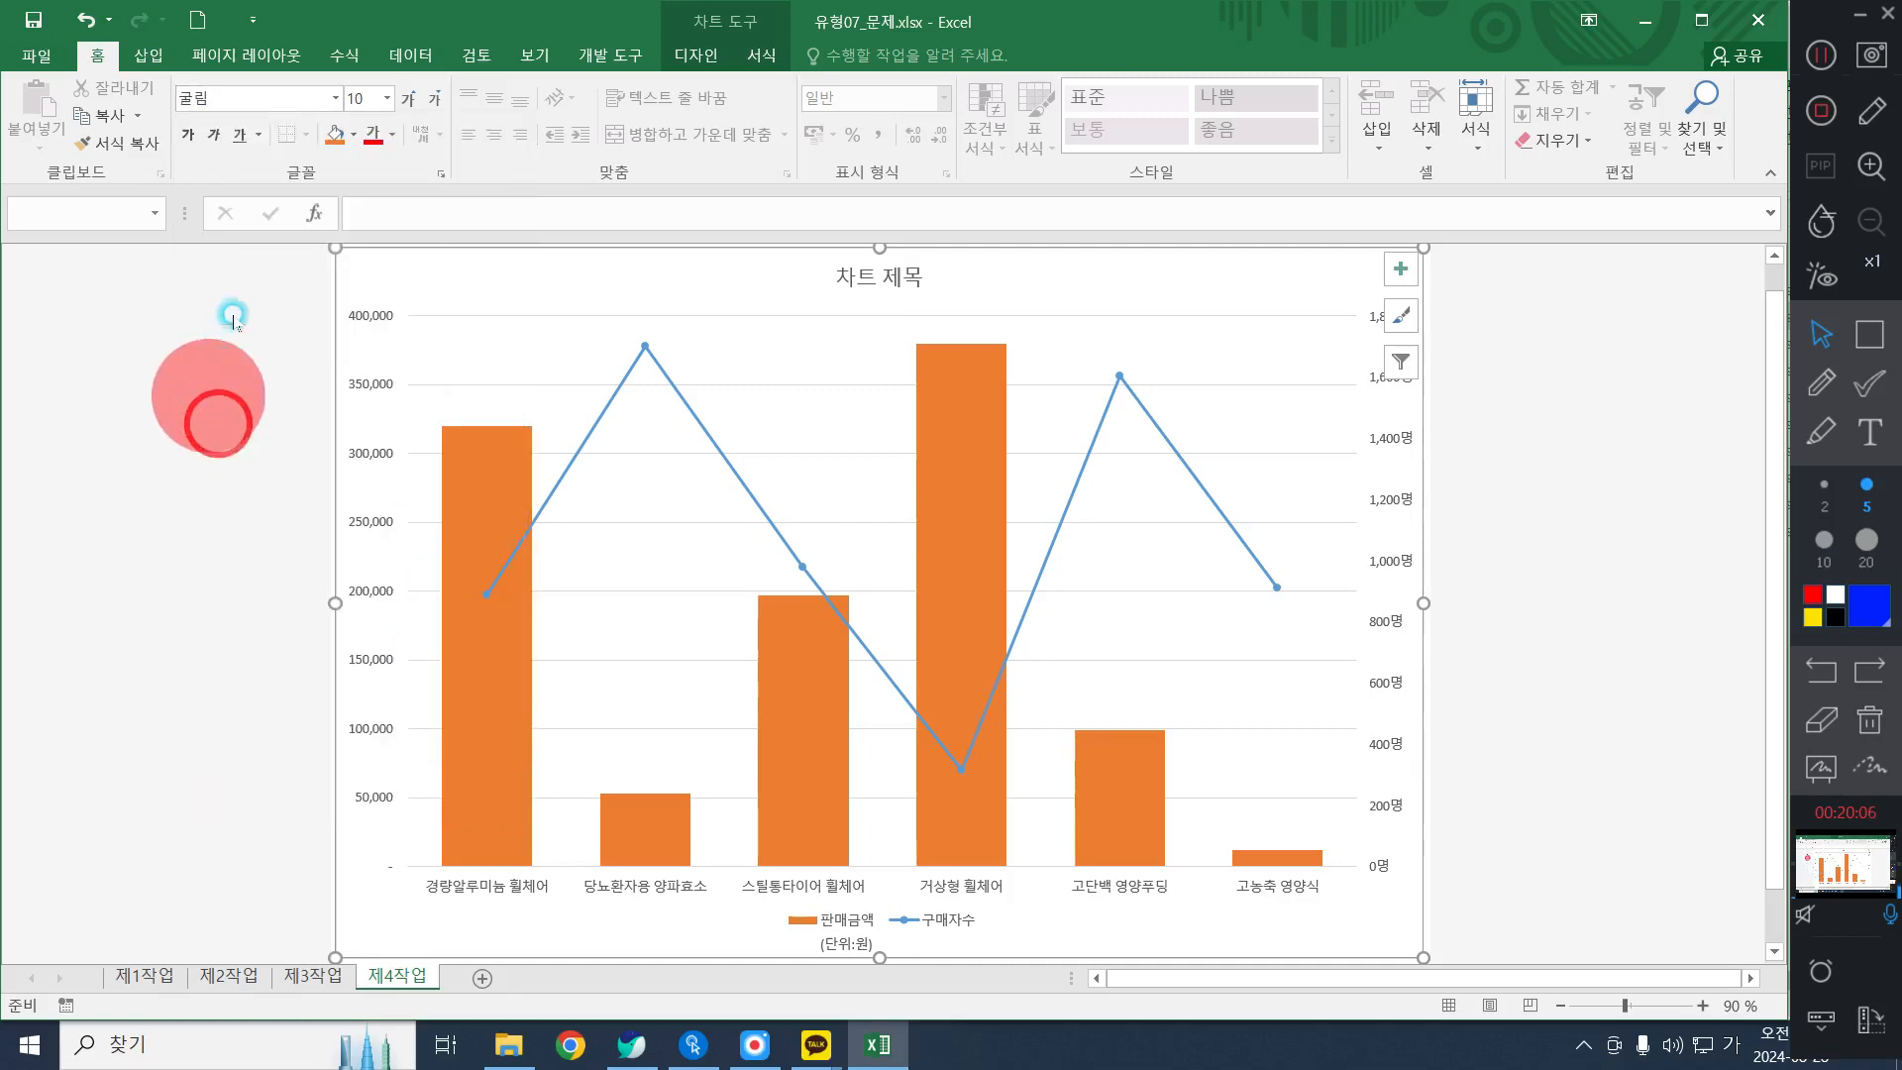
{"action": "left_click", "coordinate": [387, 98]}
{"action": "left_click", "coordinate": [356, 219]}
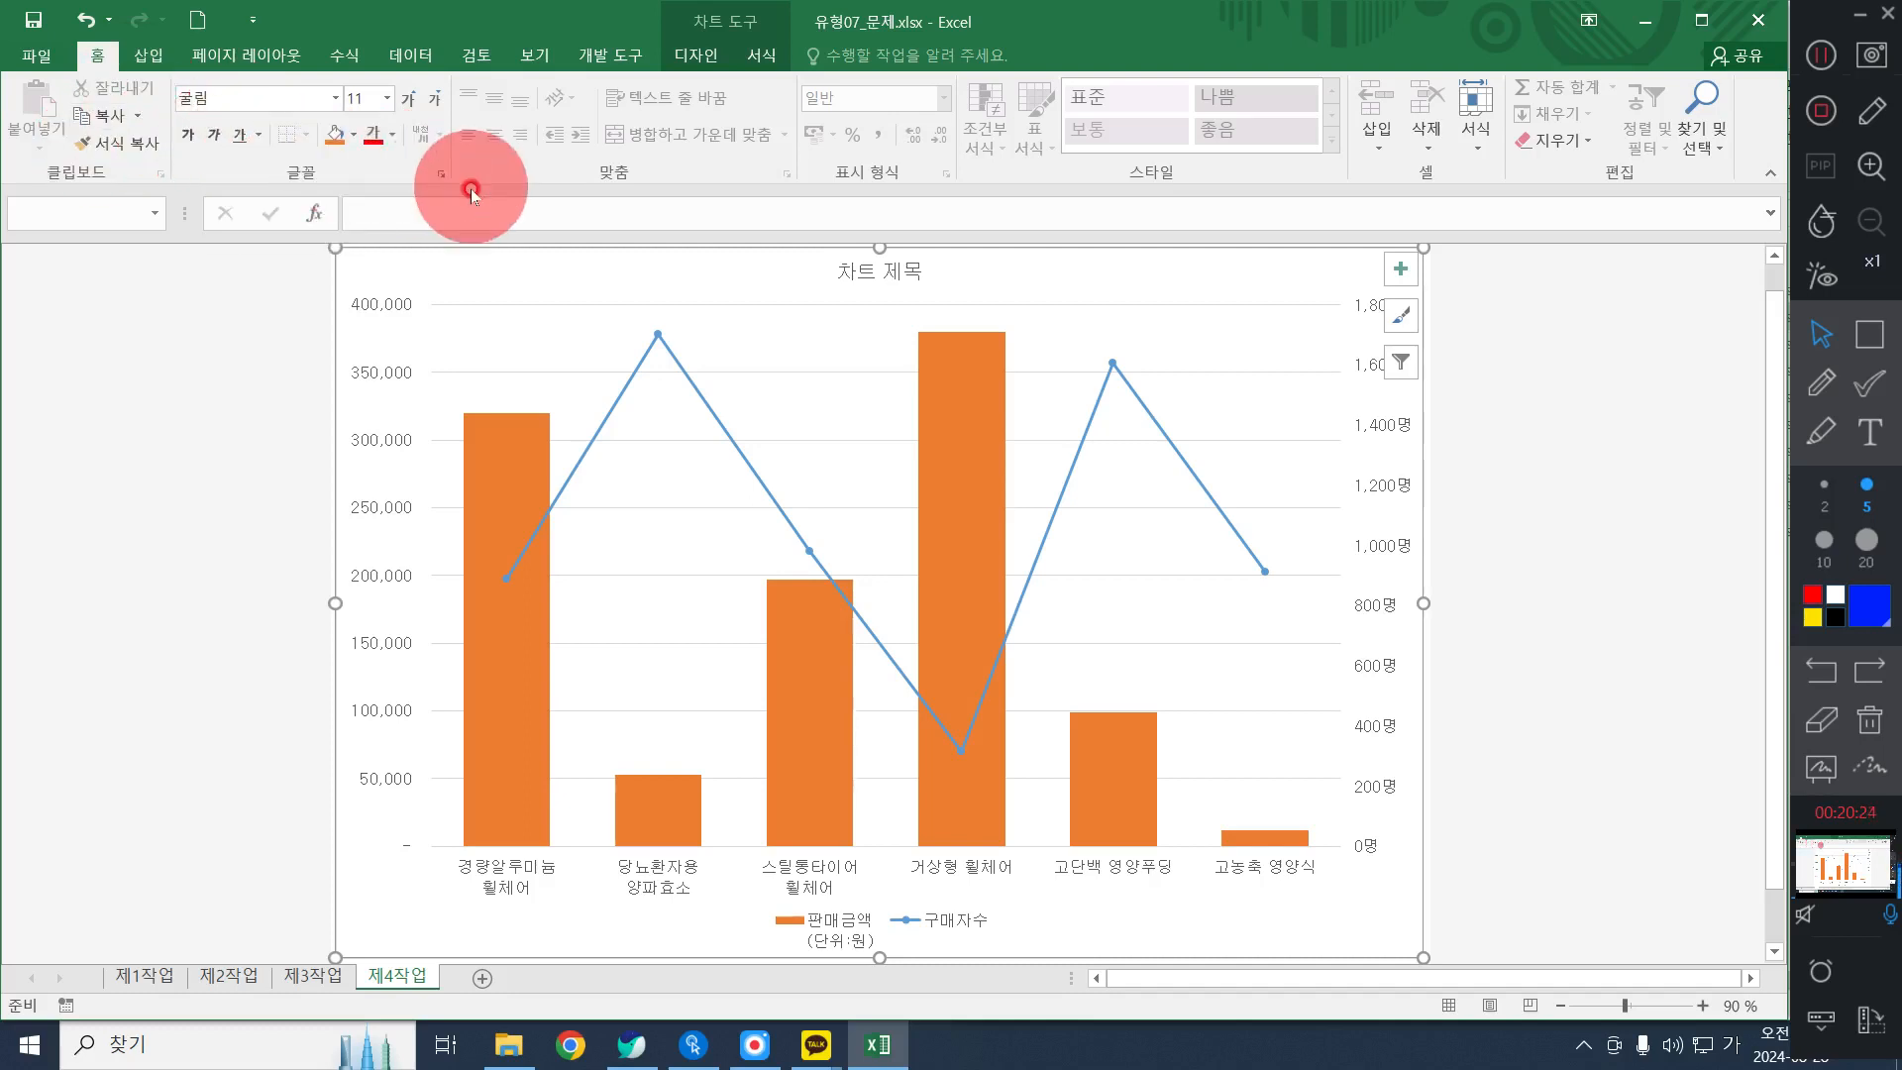
Fill the chart area with the light blue tissue paper texture
{"action": "left_click", "coordinate": [762, 55]}
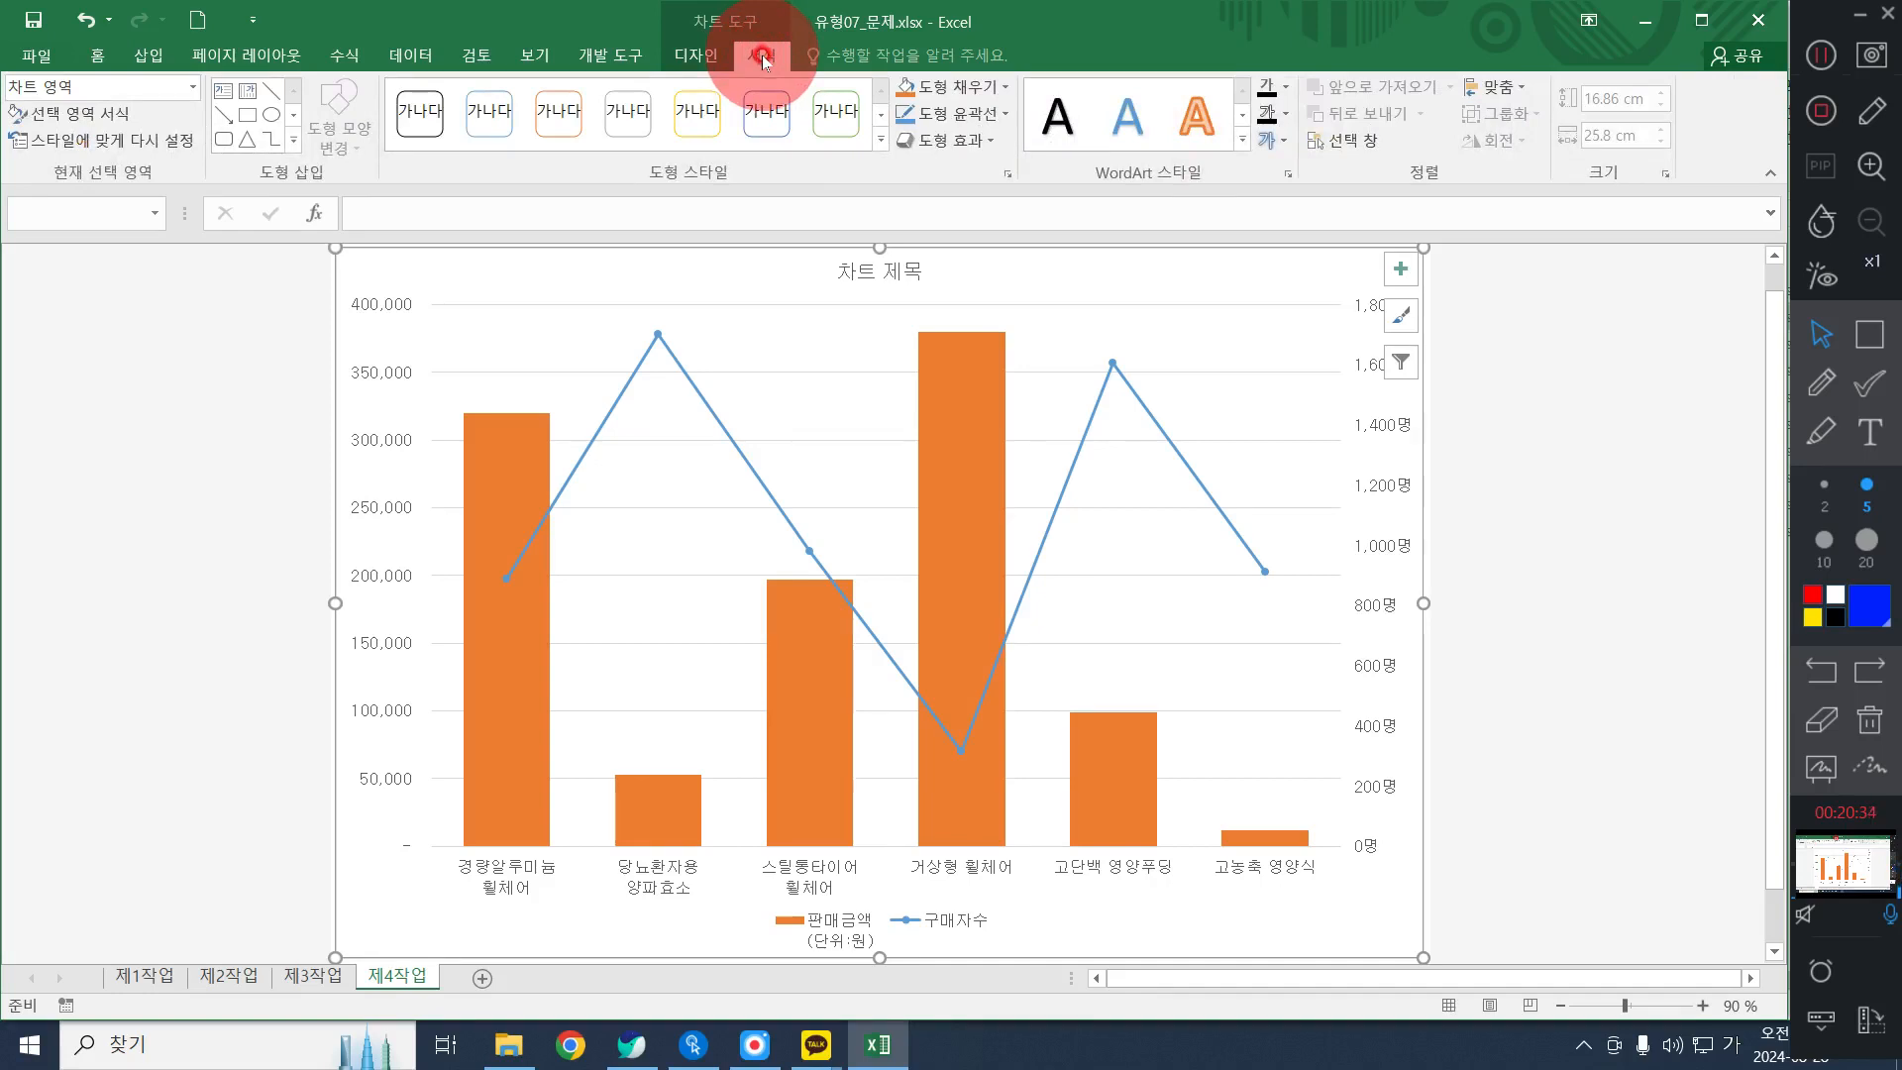
{"action": "left_click", "coordinate": [970, 92]}
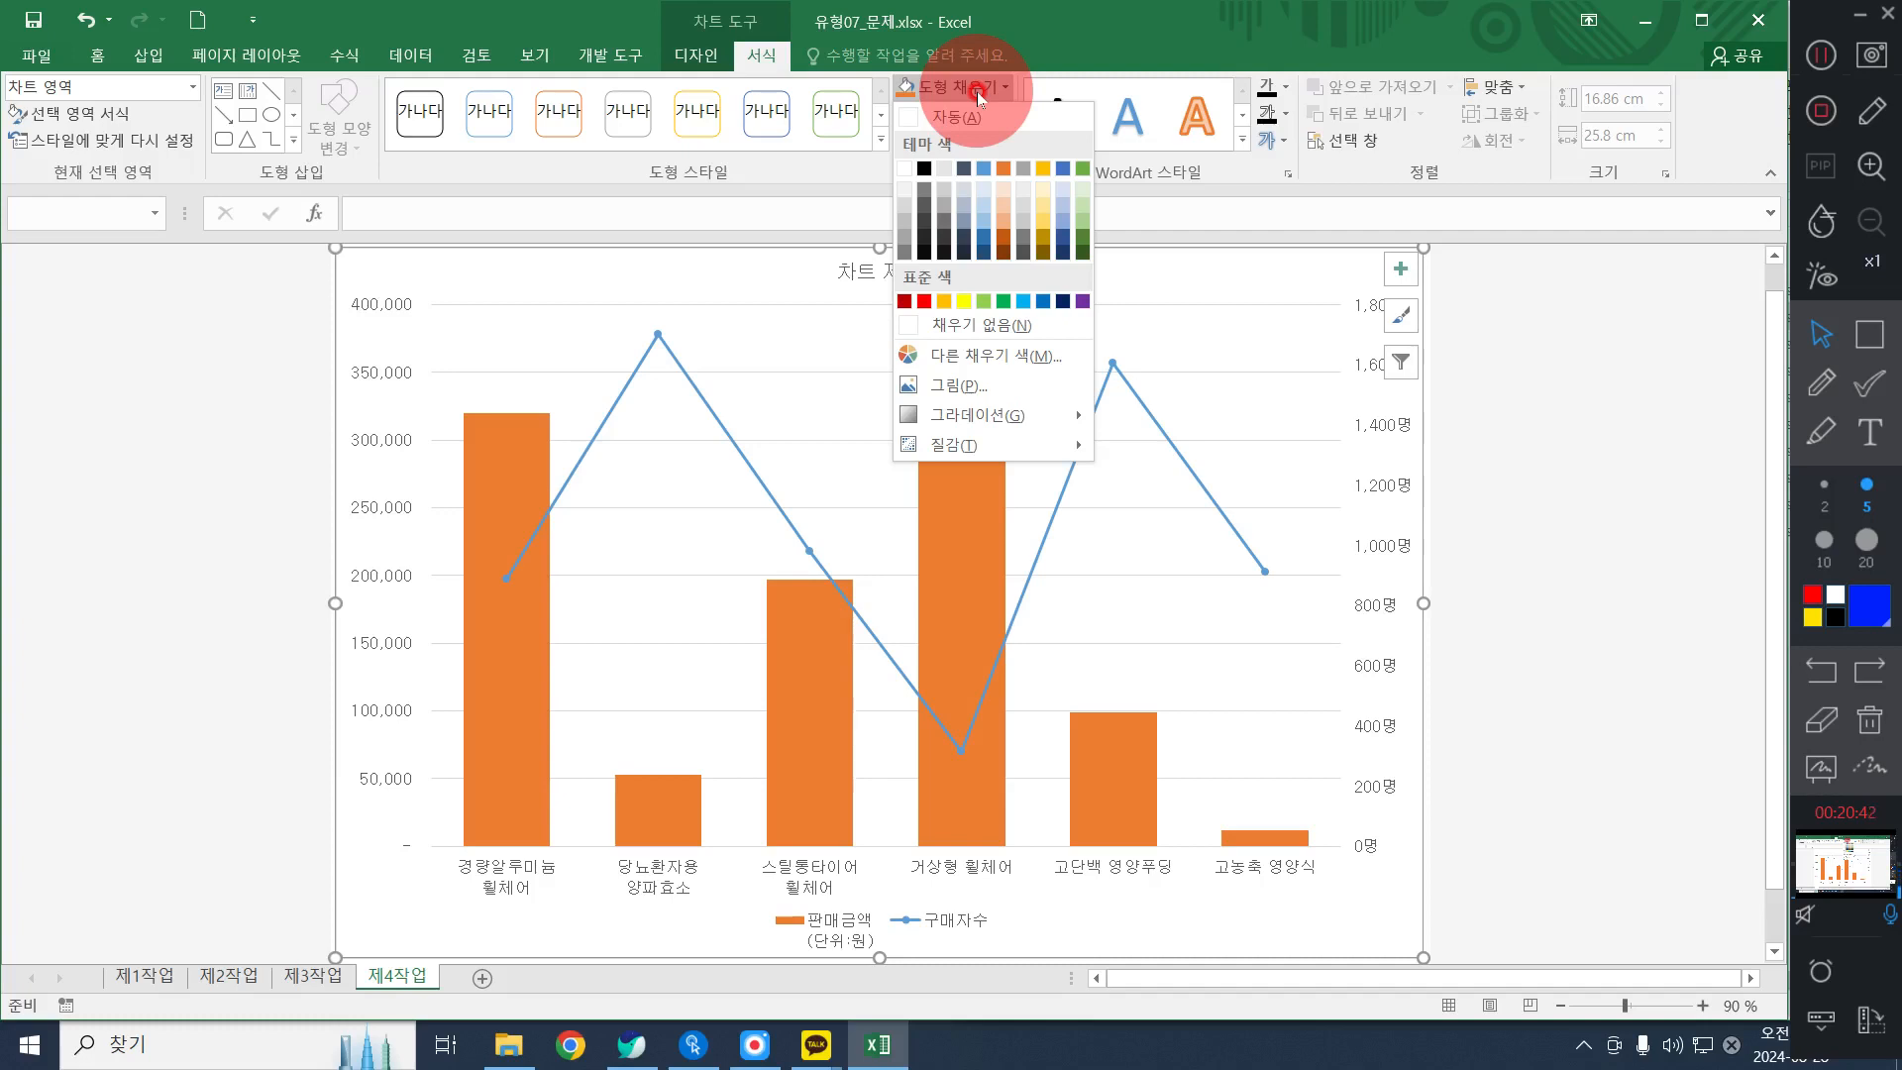
{"action": "mouse_move", "coordinate": [1003, 414]}
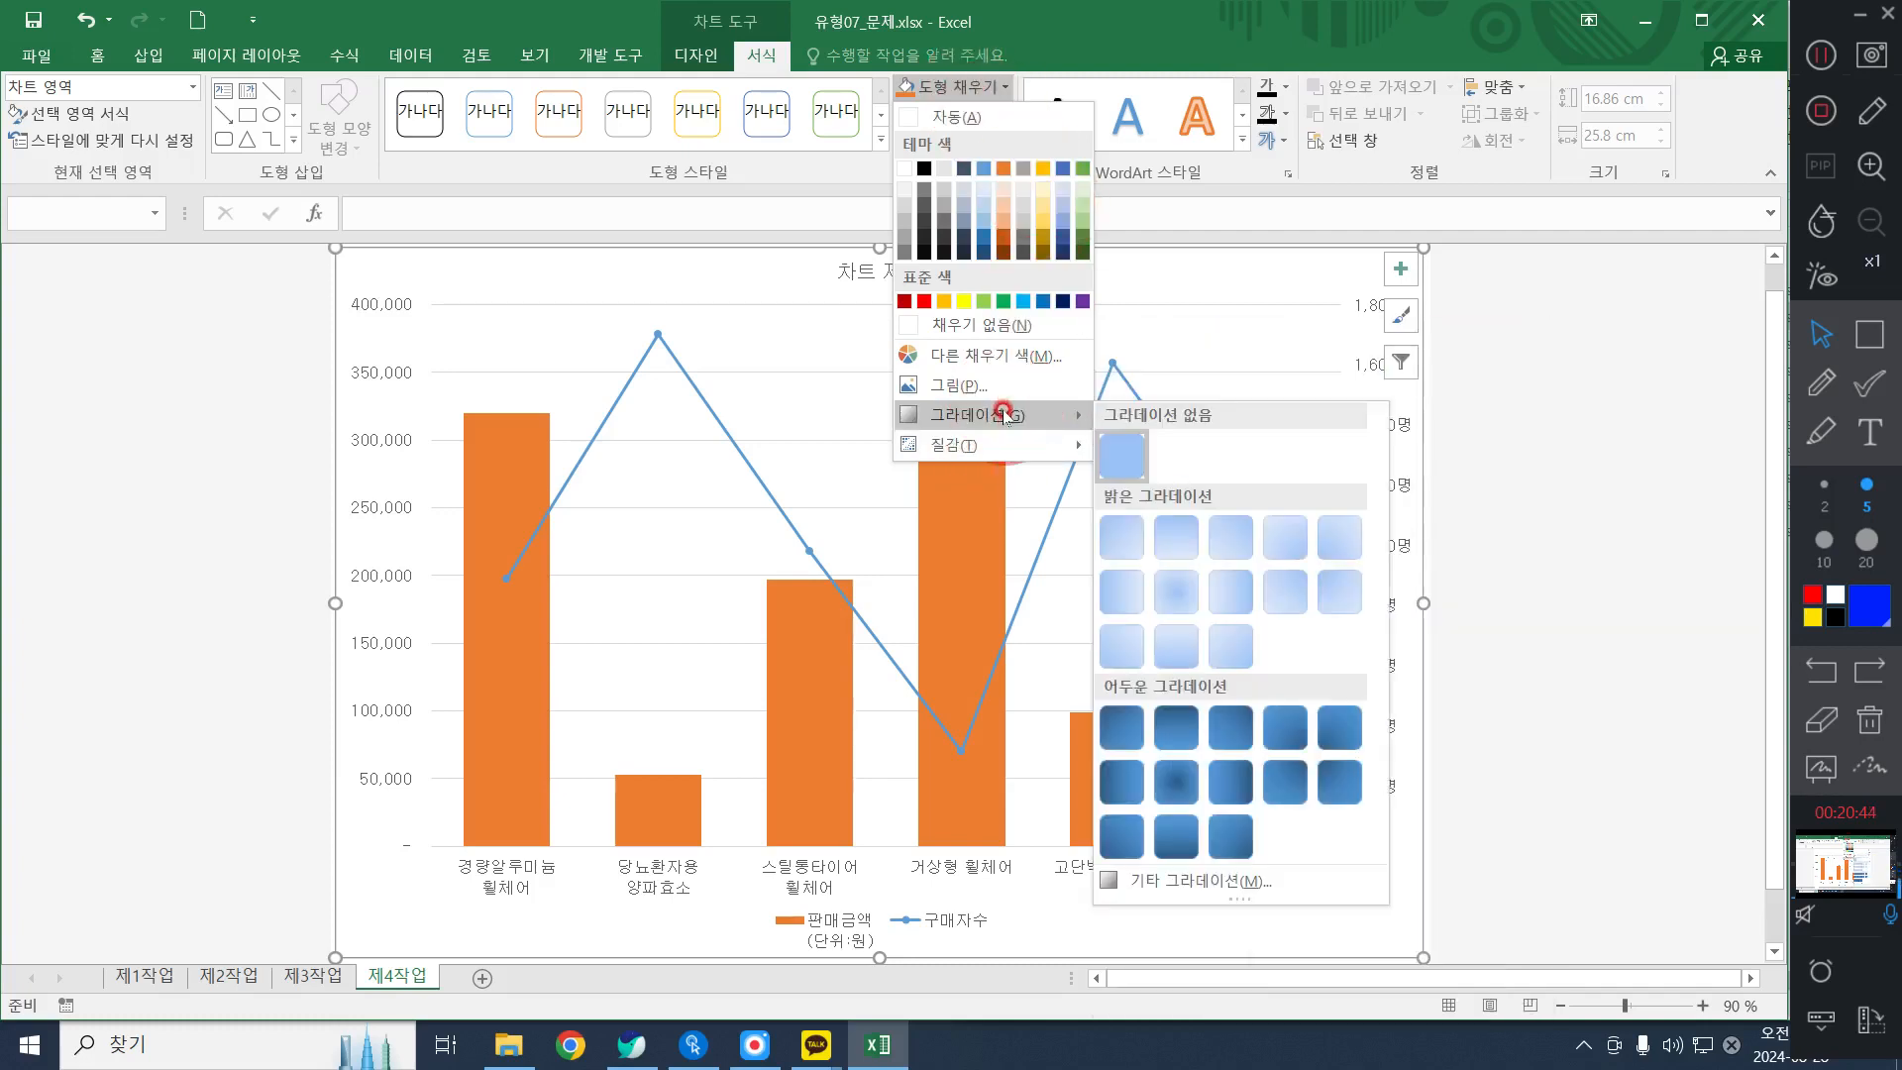
{"action": "mouse_move", "coordinate": [994, 448]}
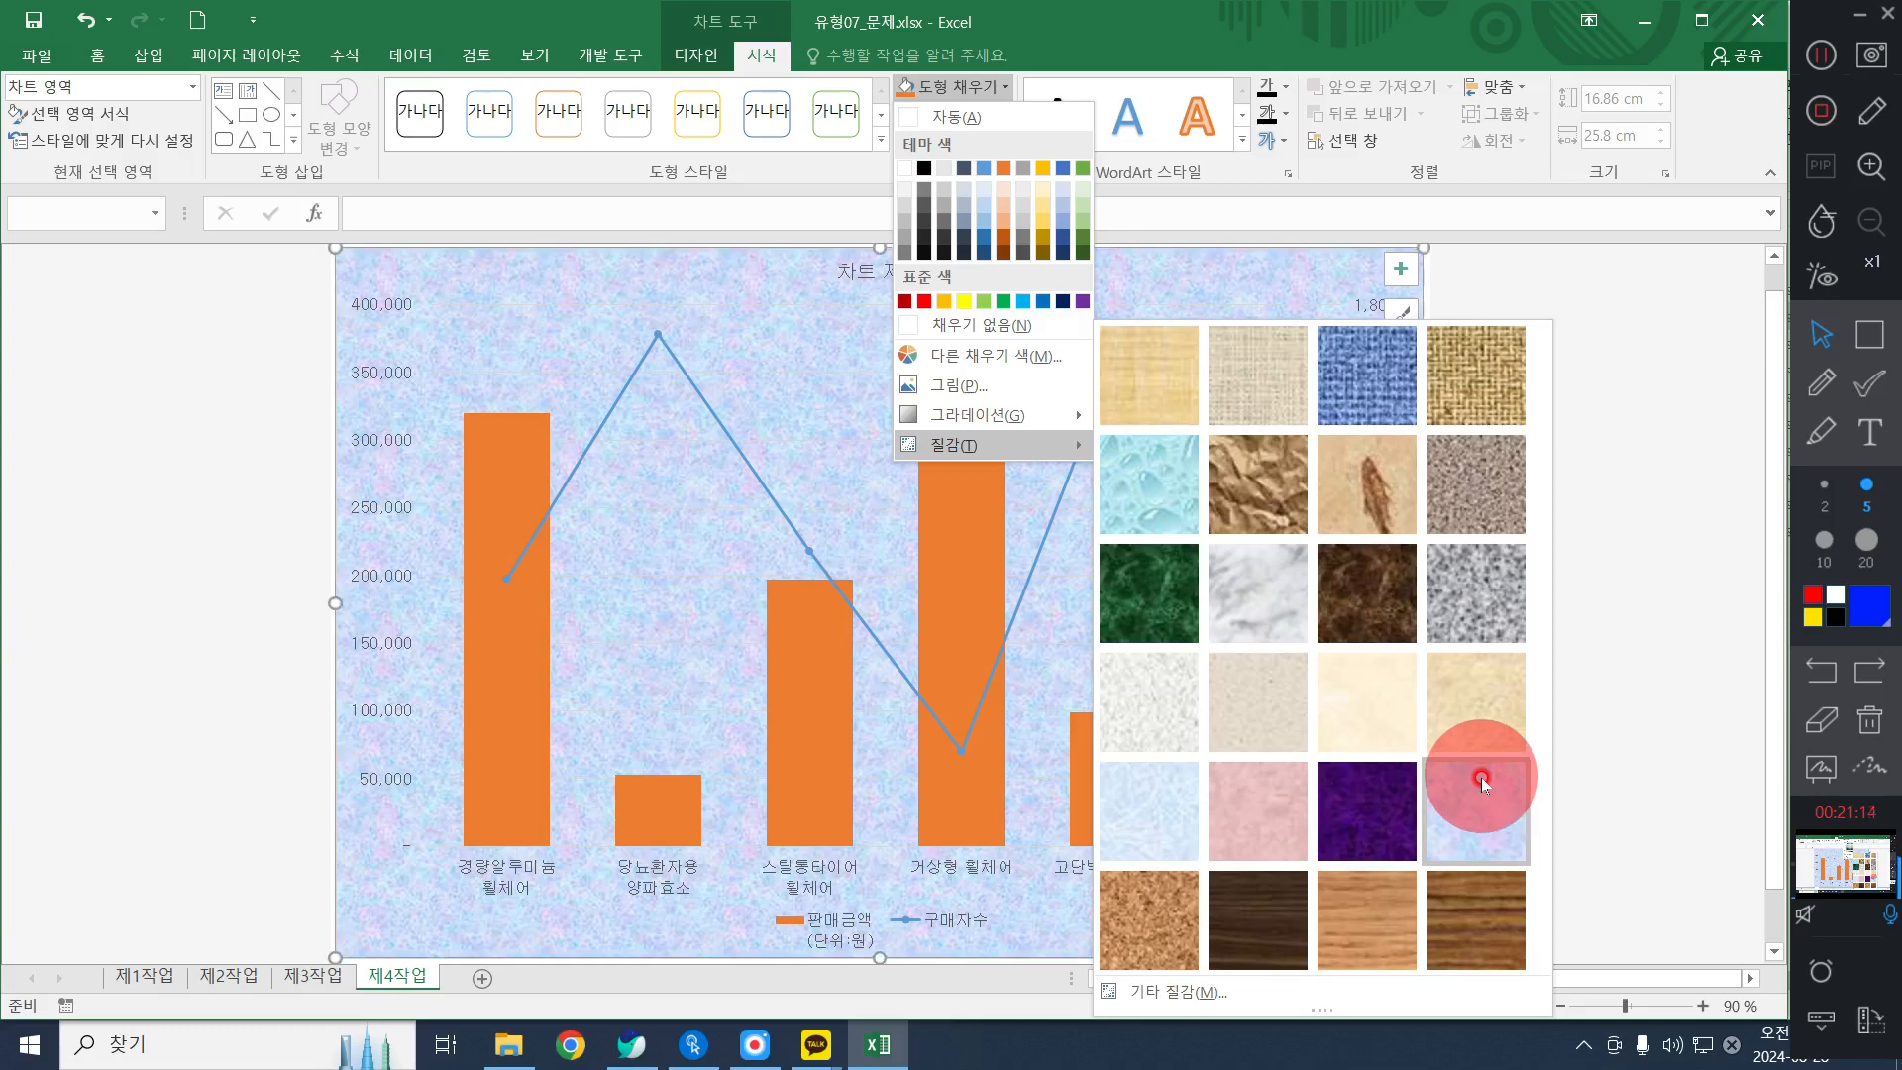
{"action": "left_click", "coordinate": [1144, 799]}
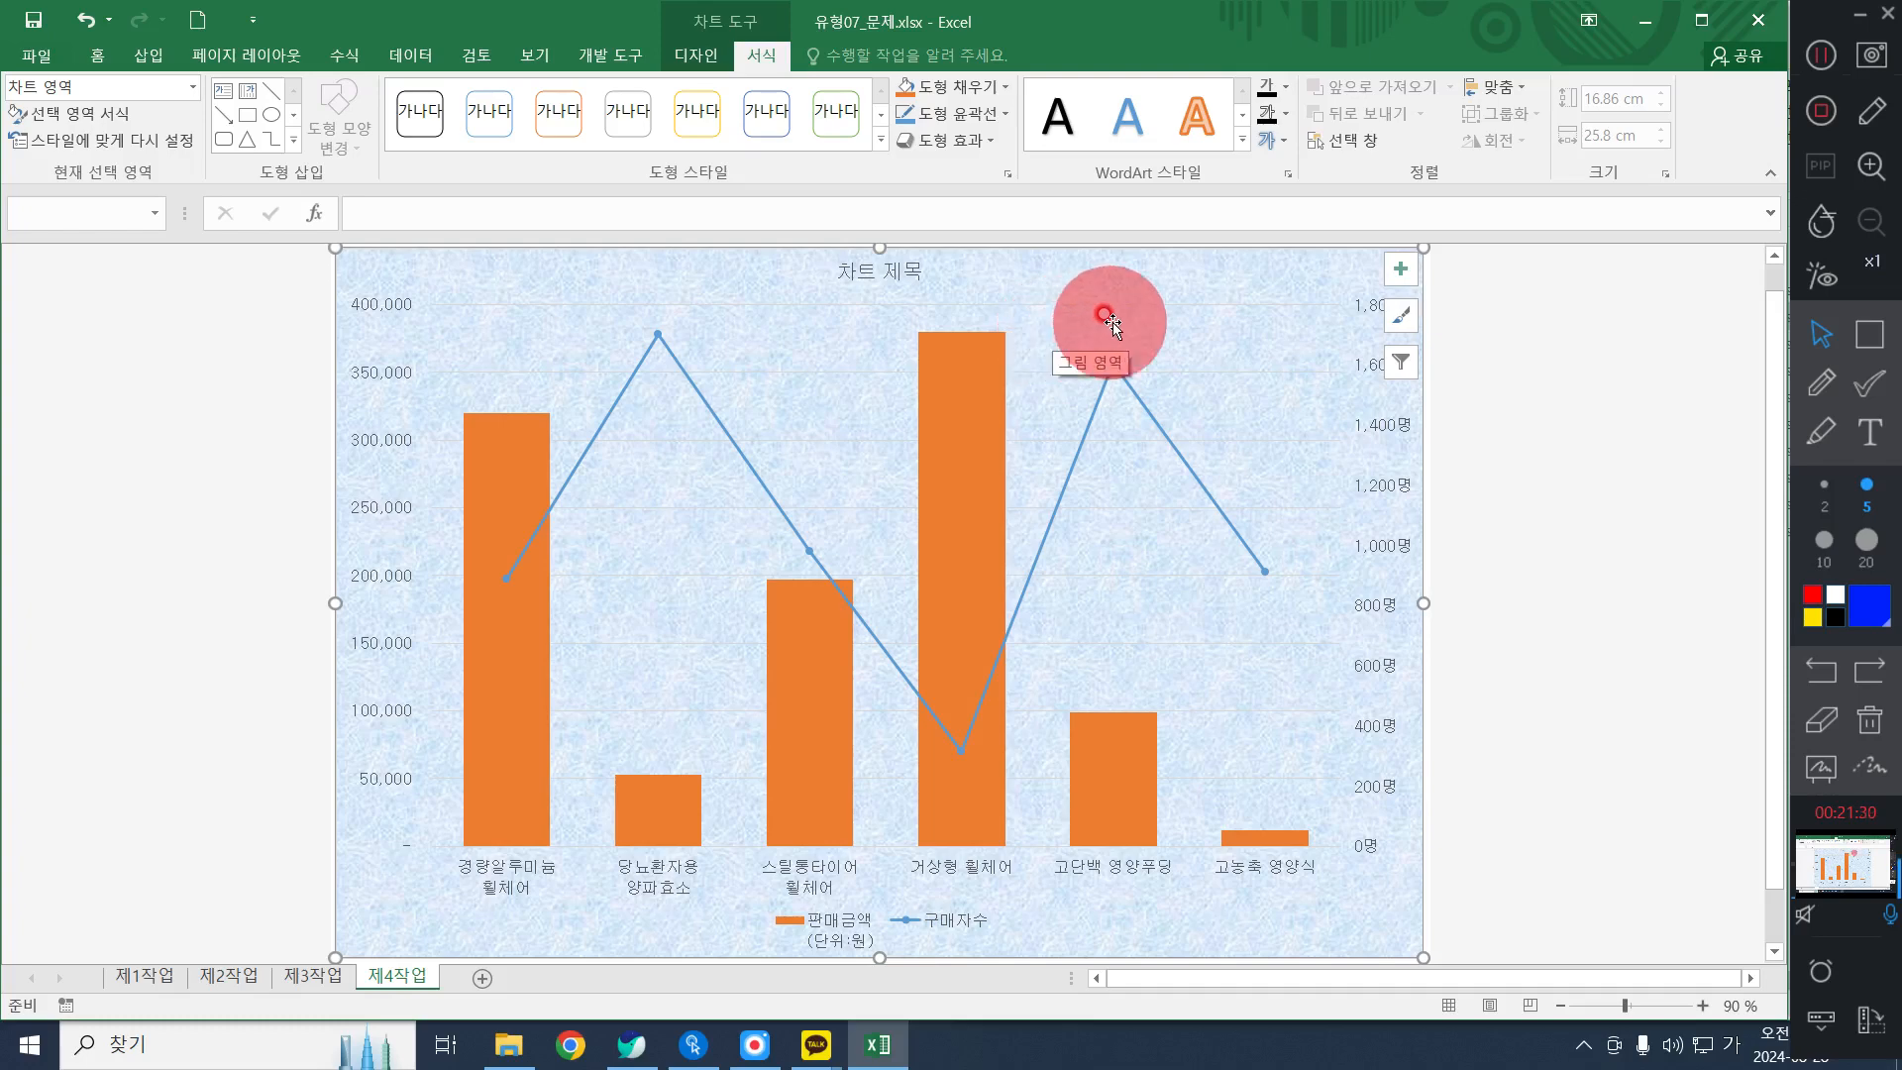
Select the chart's plot area and fill it with the white theme colour
{"action": "left_click", "coordinate": [1157, 335]}
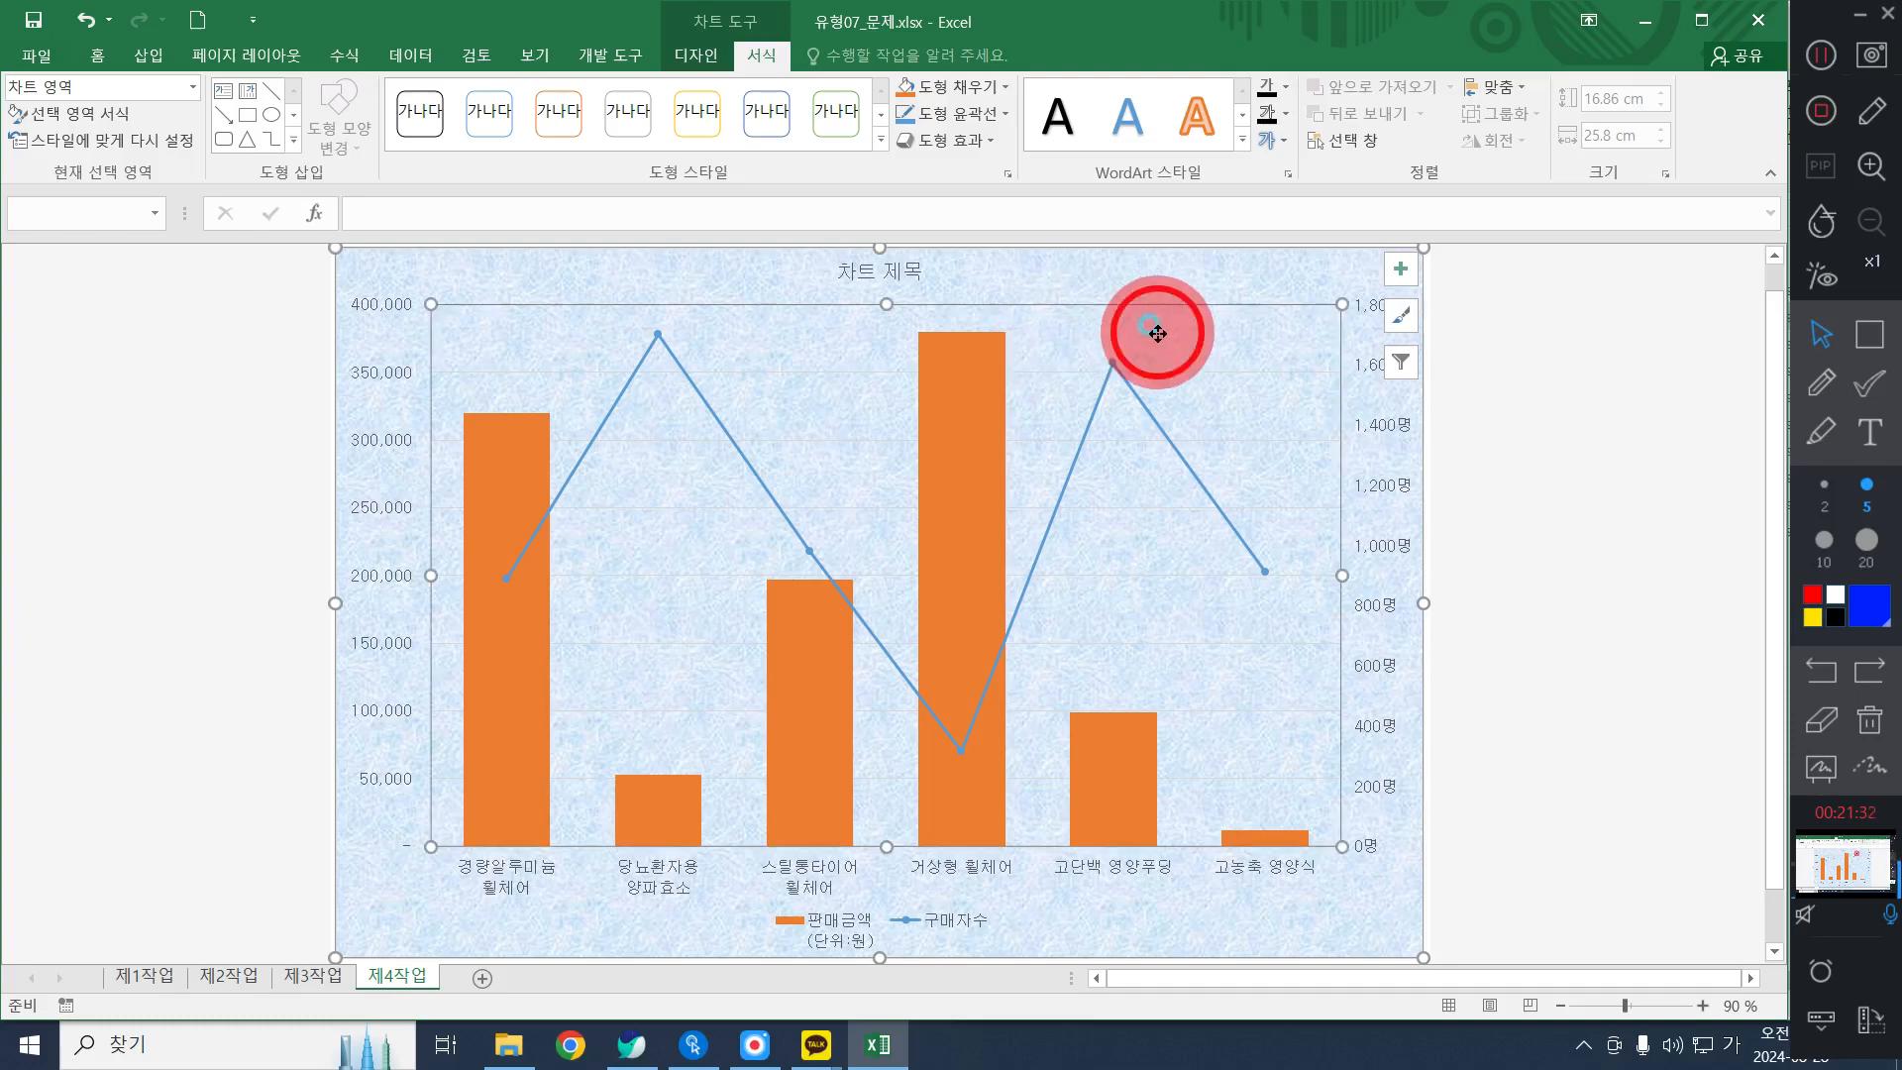
{"action": "left_click", "coordinate": [951, 88]}
{"action": "left_click", "coordinate": [954, 85]}
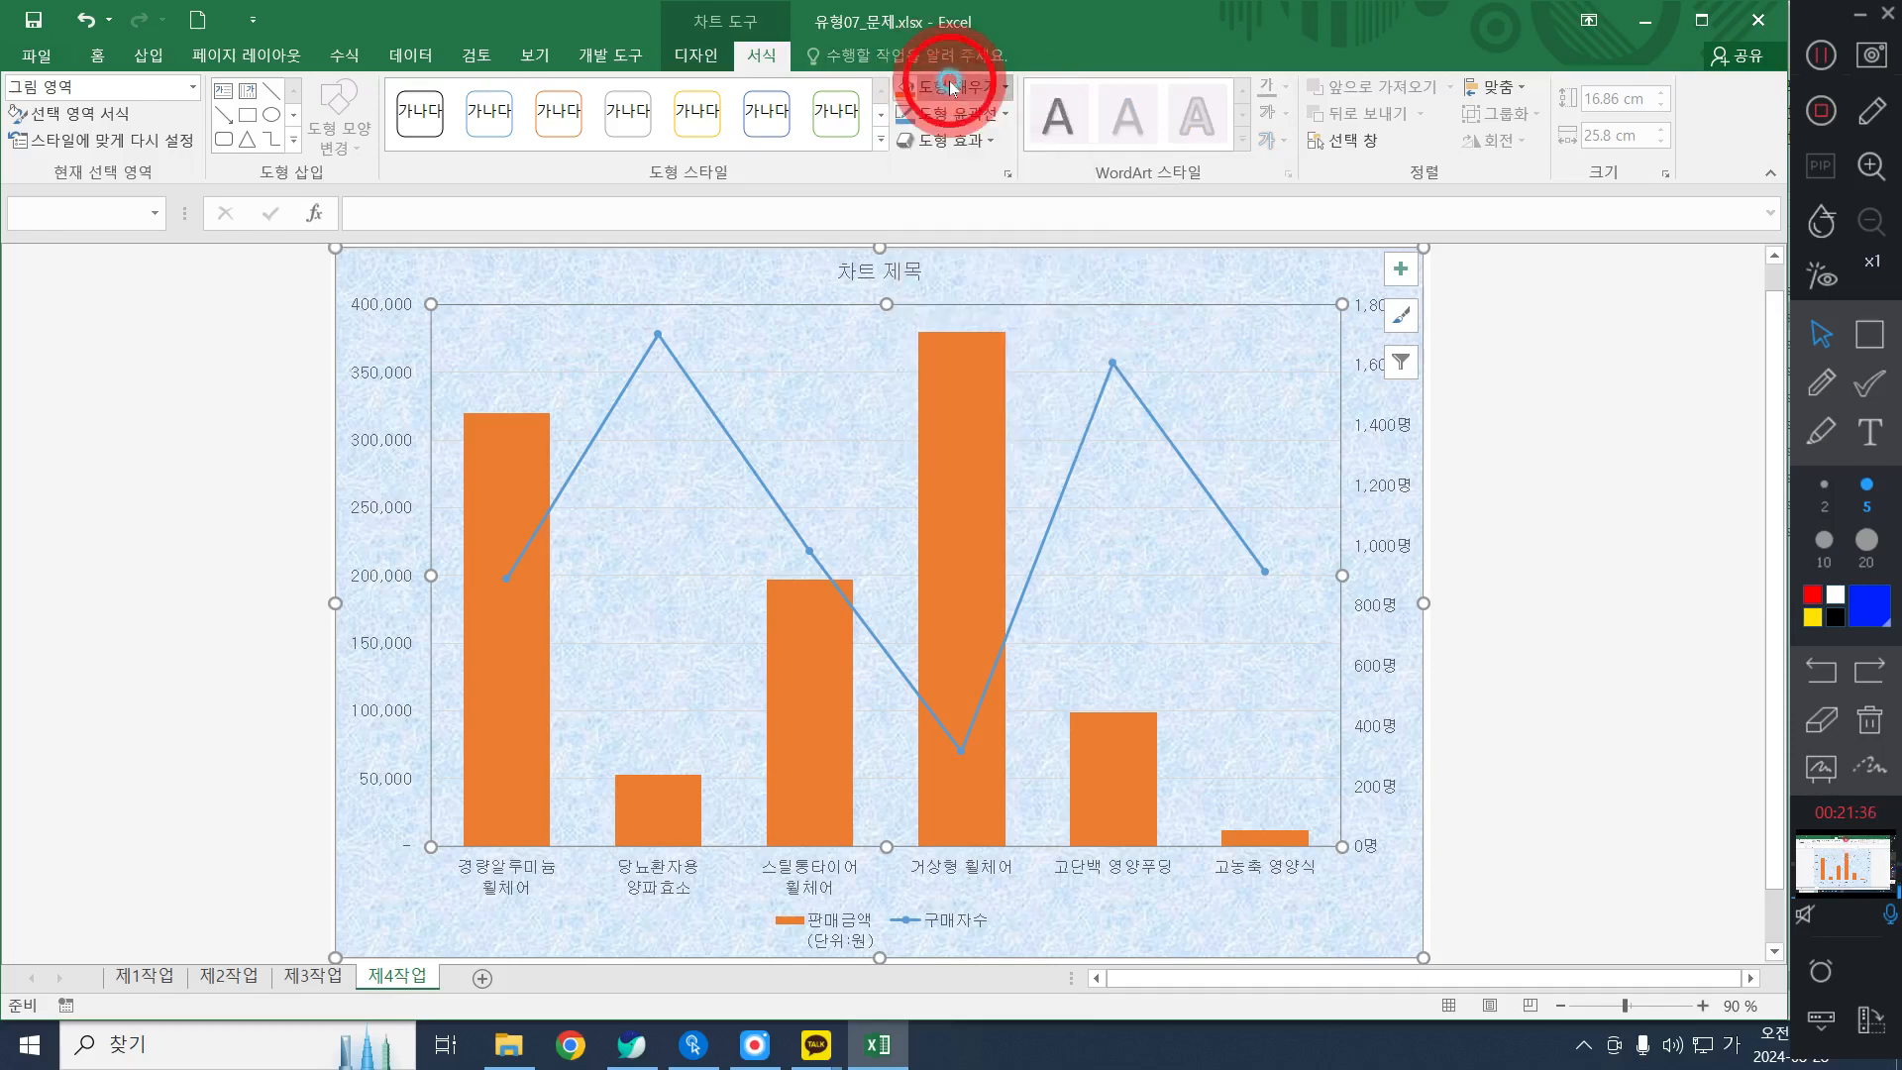
{"action": "left_click", "coordinate": [1213, 343]}
{"action": "left_click", "coordinate": [951, 86]}
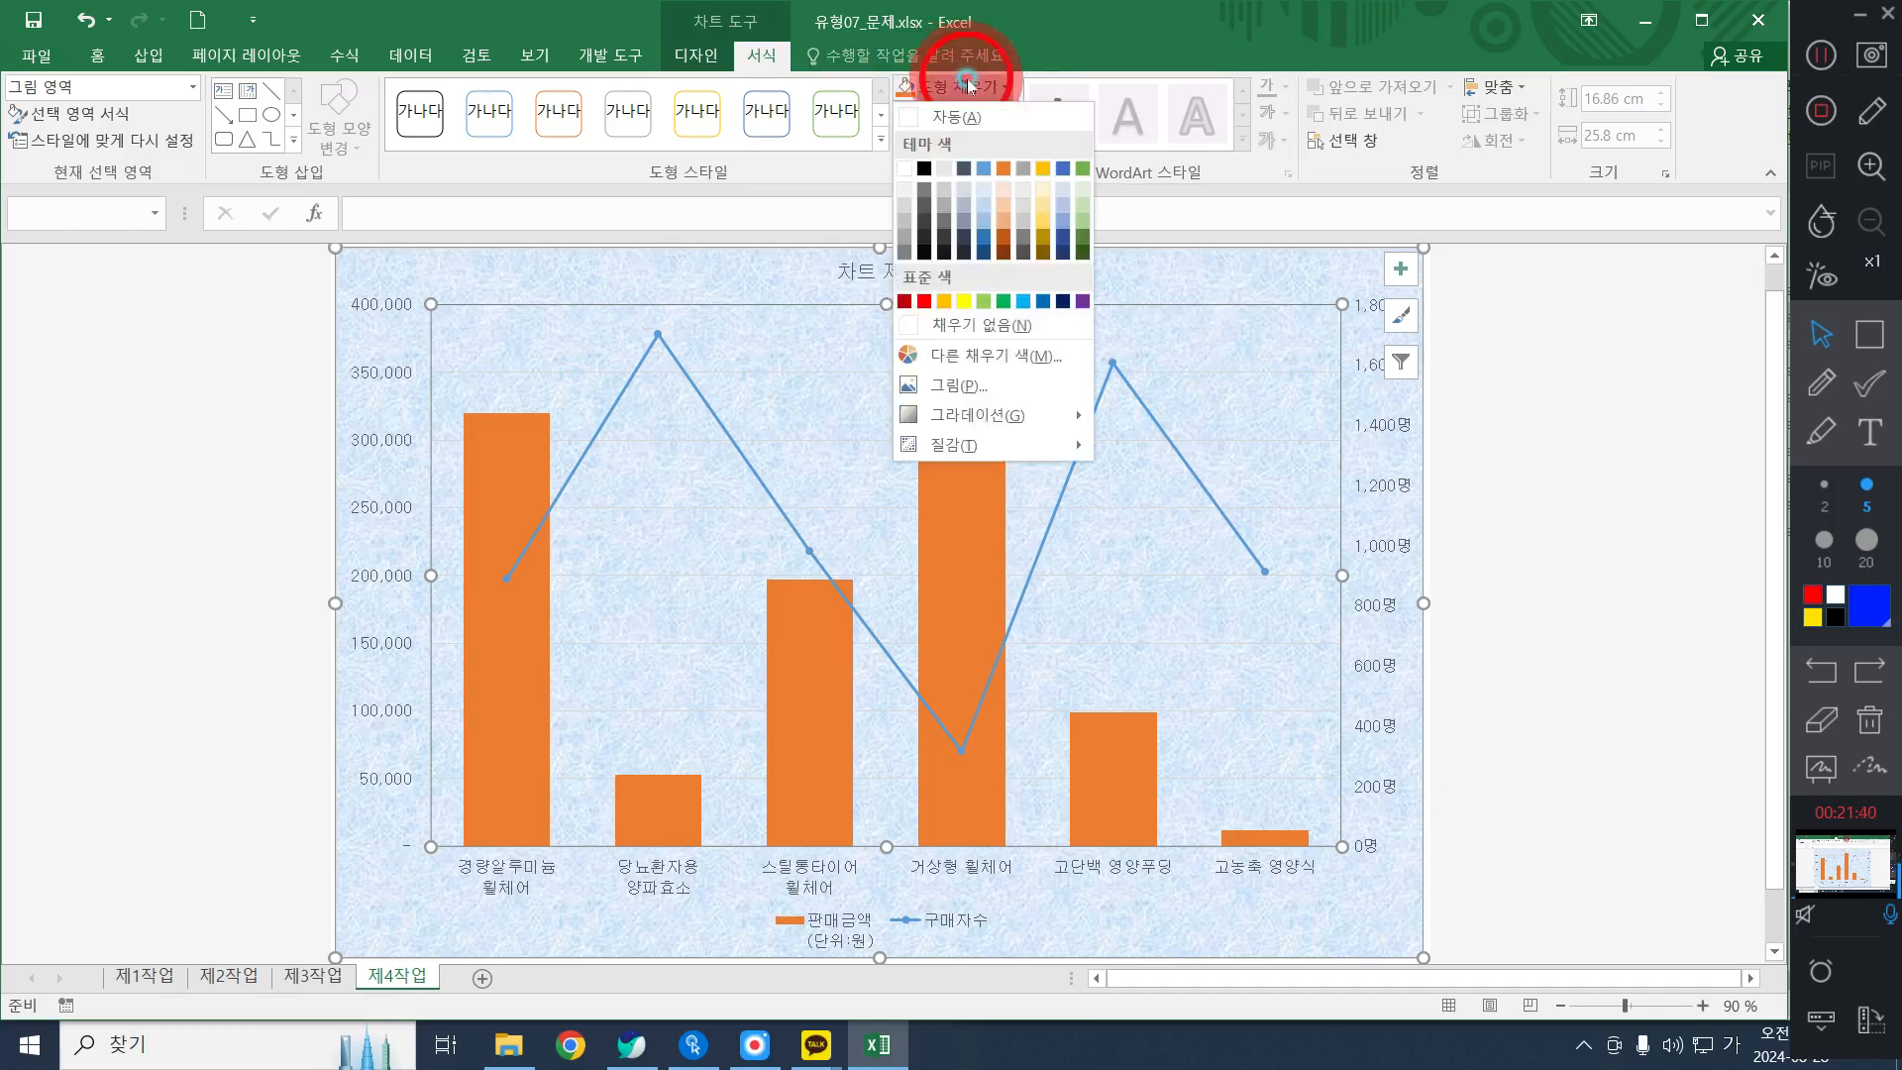
{"action": "left_click", "coordinate": [903, 168]}
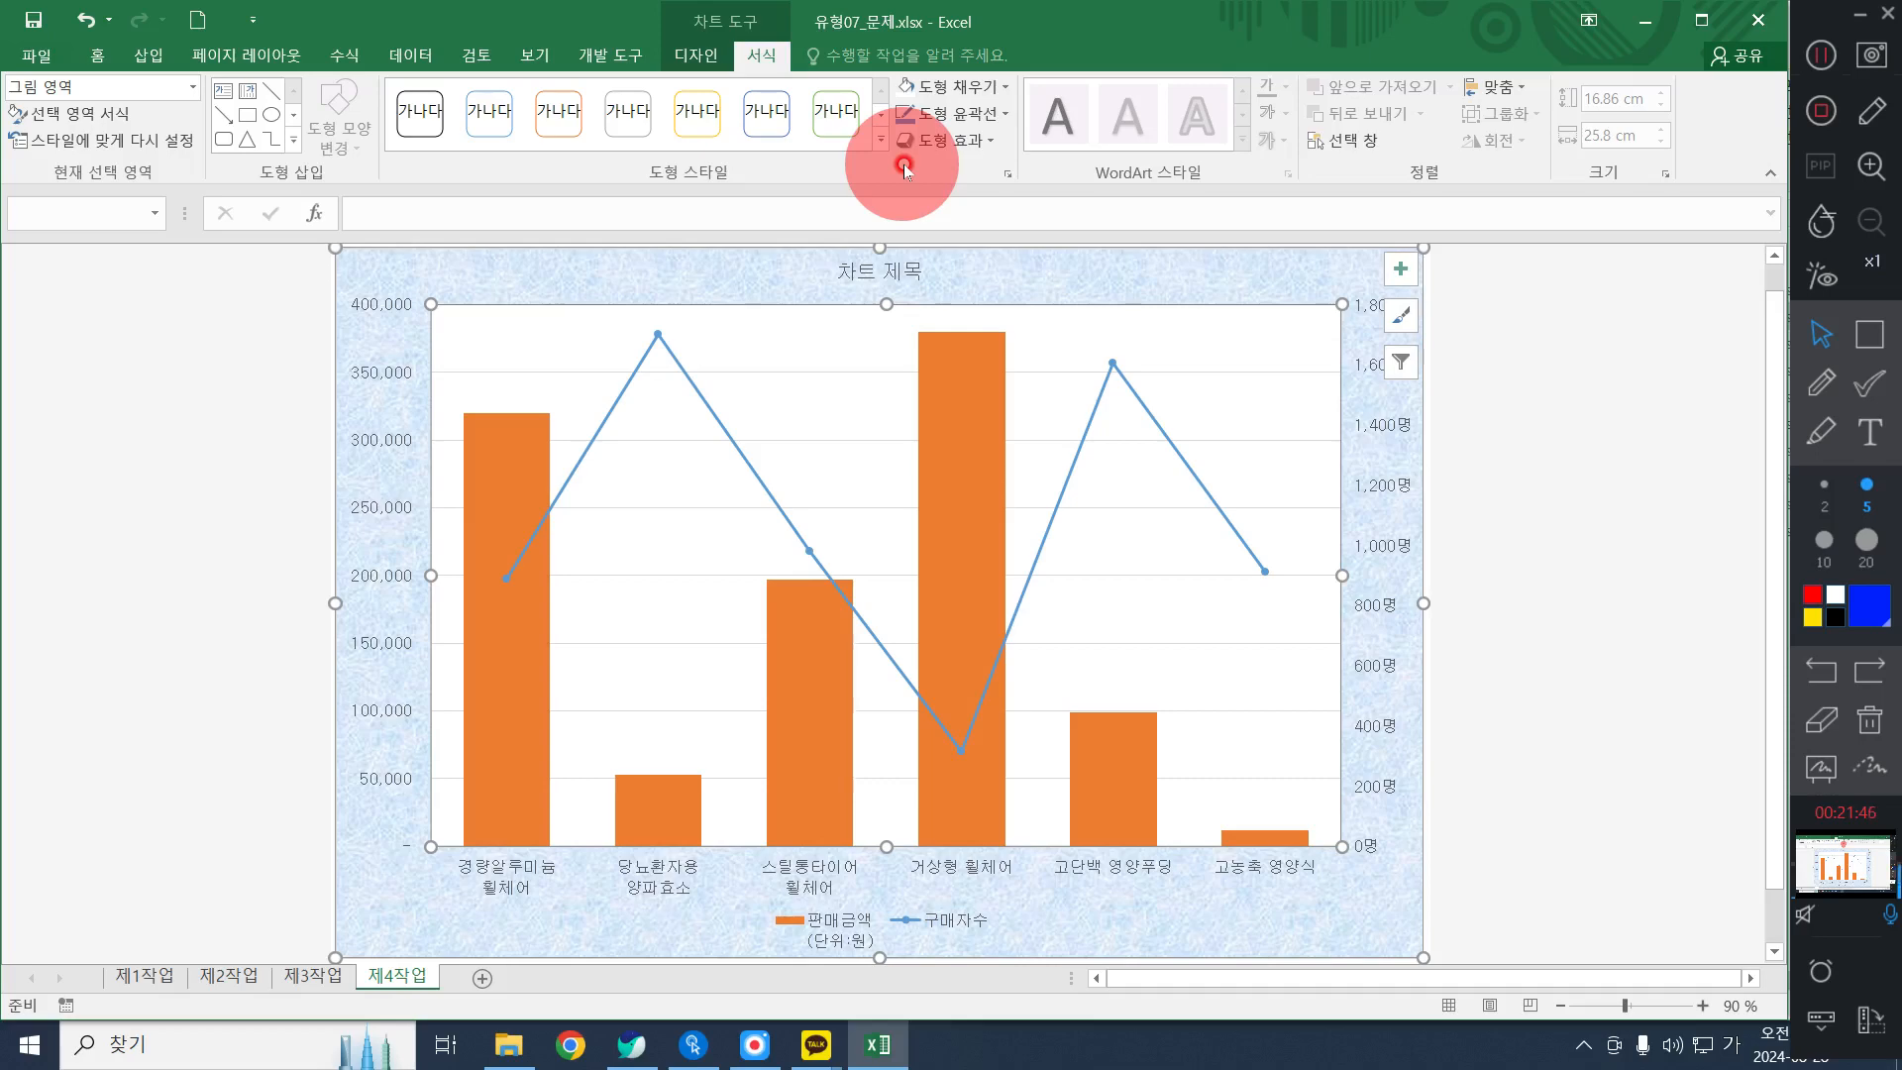
{"action": "left_click", "coordinate": [1828, 57]}
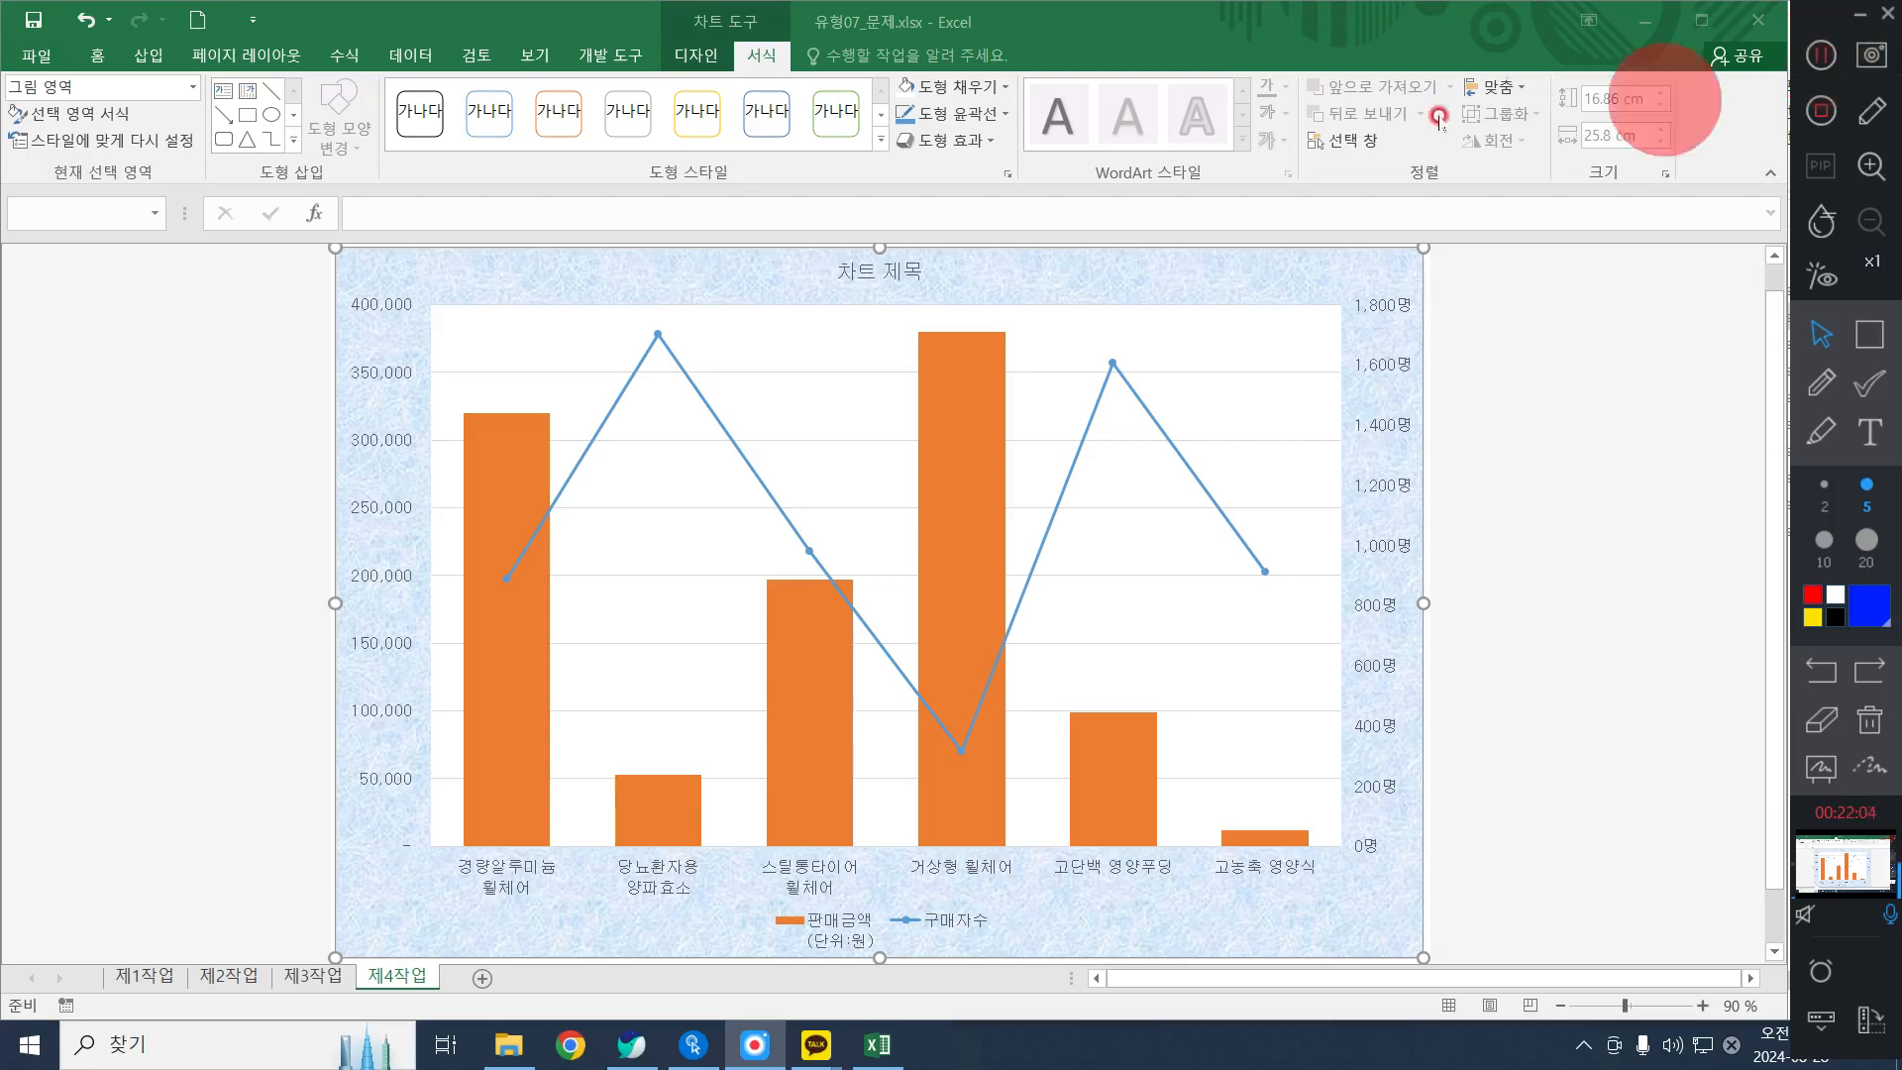
Make the chart title bold and set its font size to 20
{"action": "left_click", "coordinate": [888, 279]}
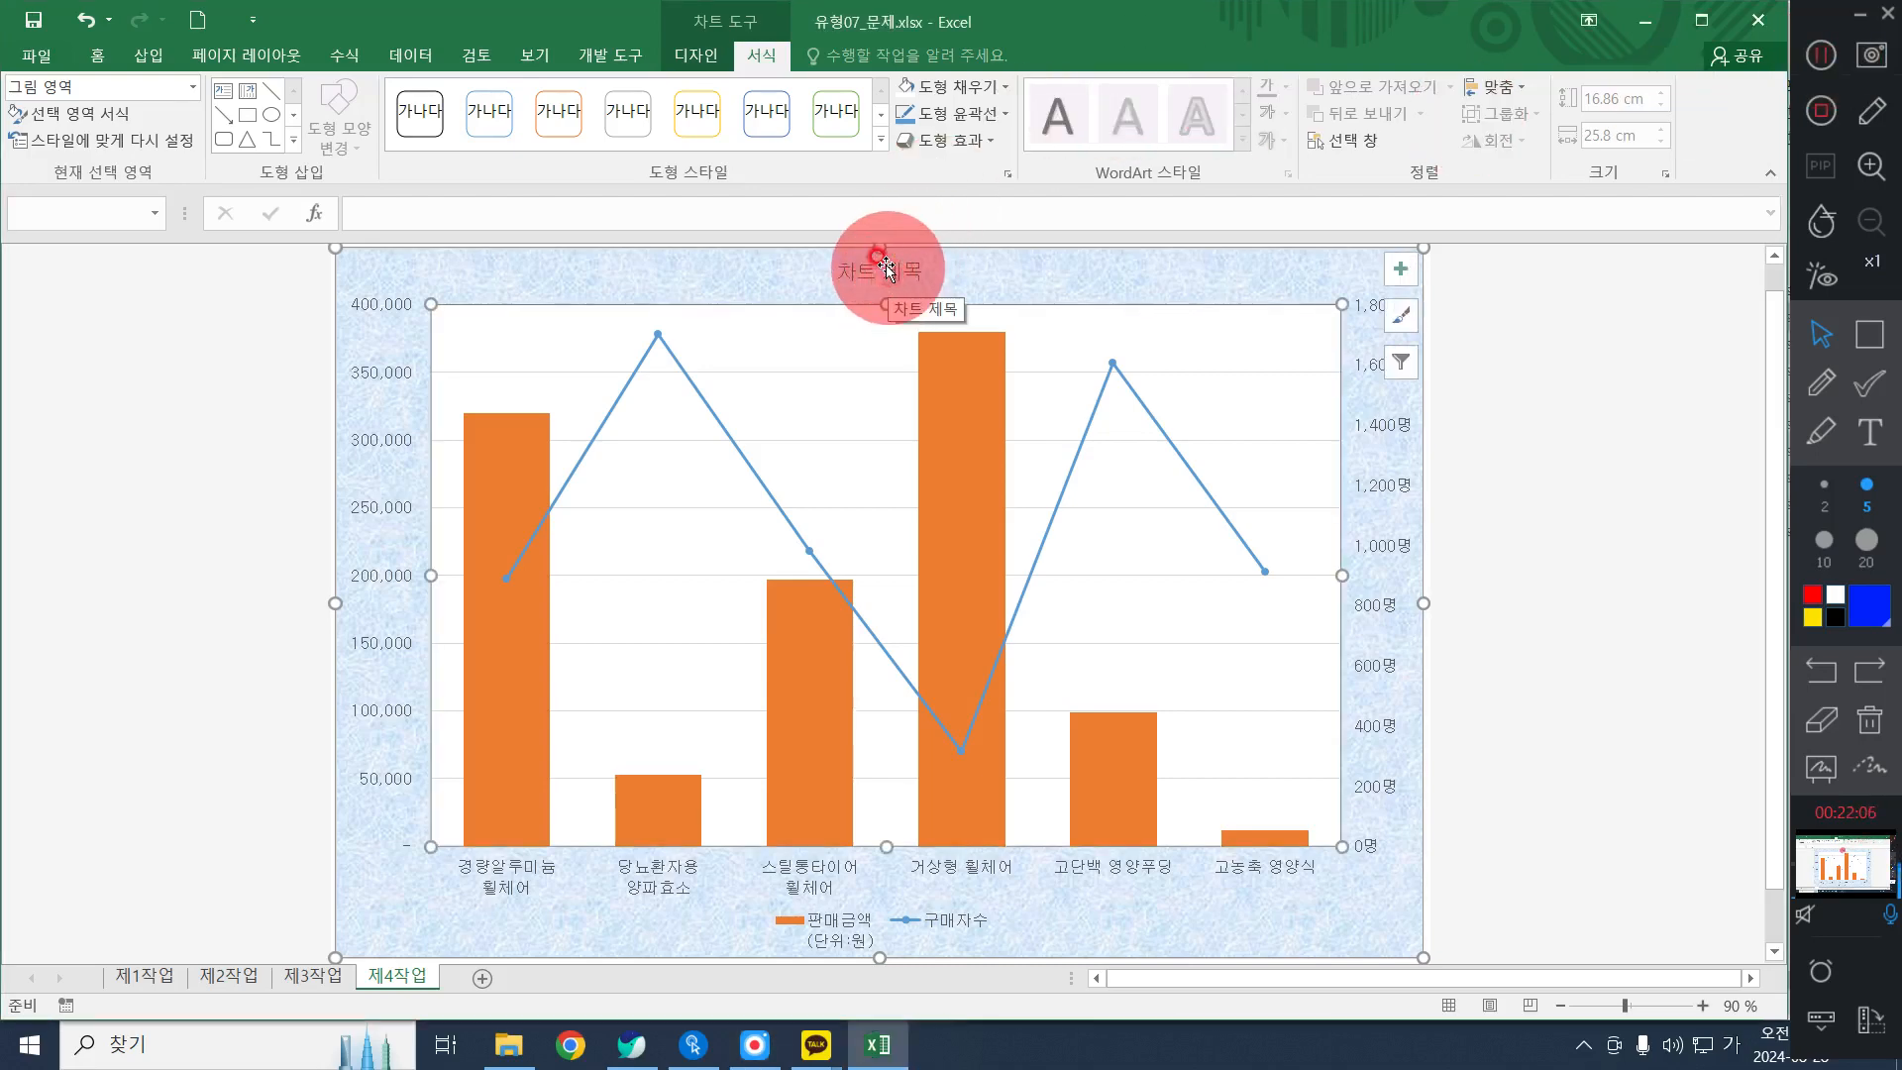
{"action": "left_click", "coordinate": [886, 266]}
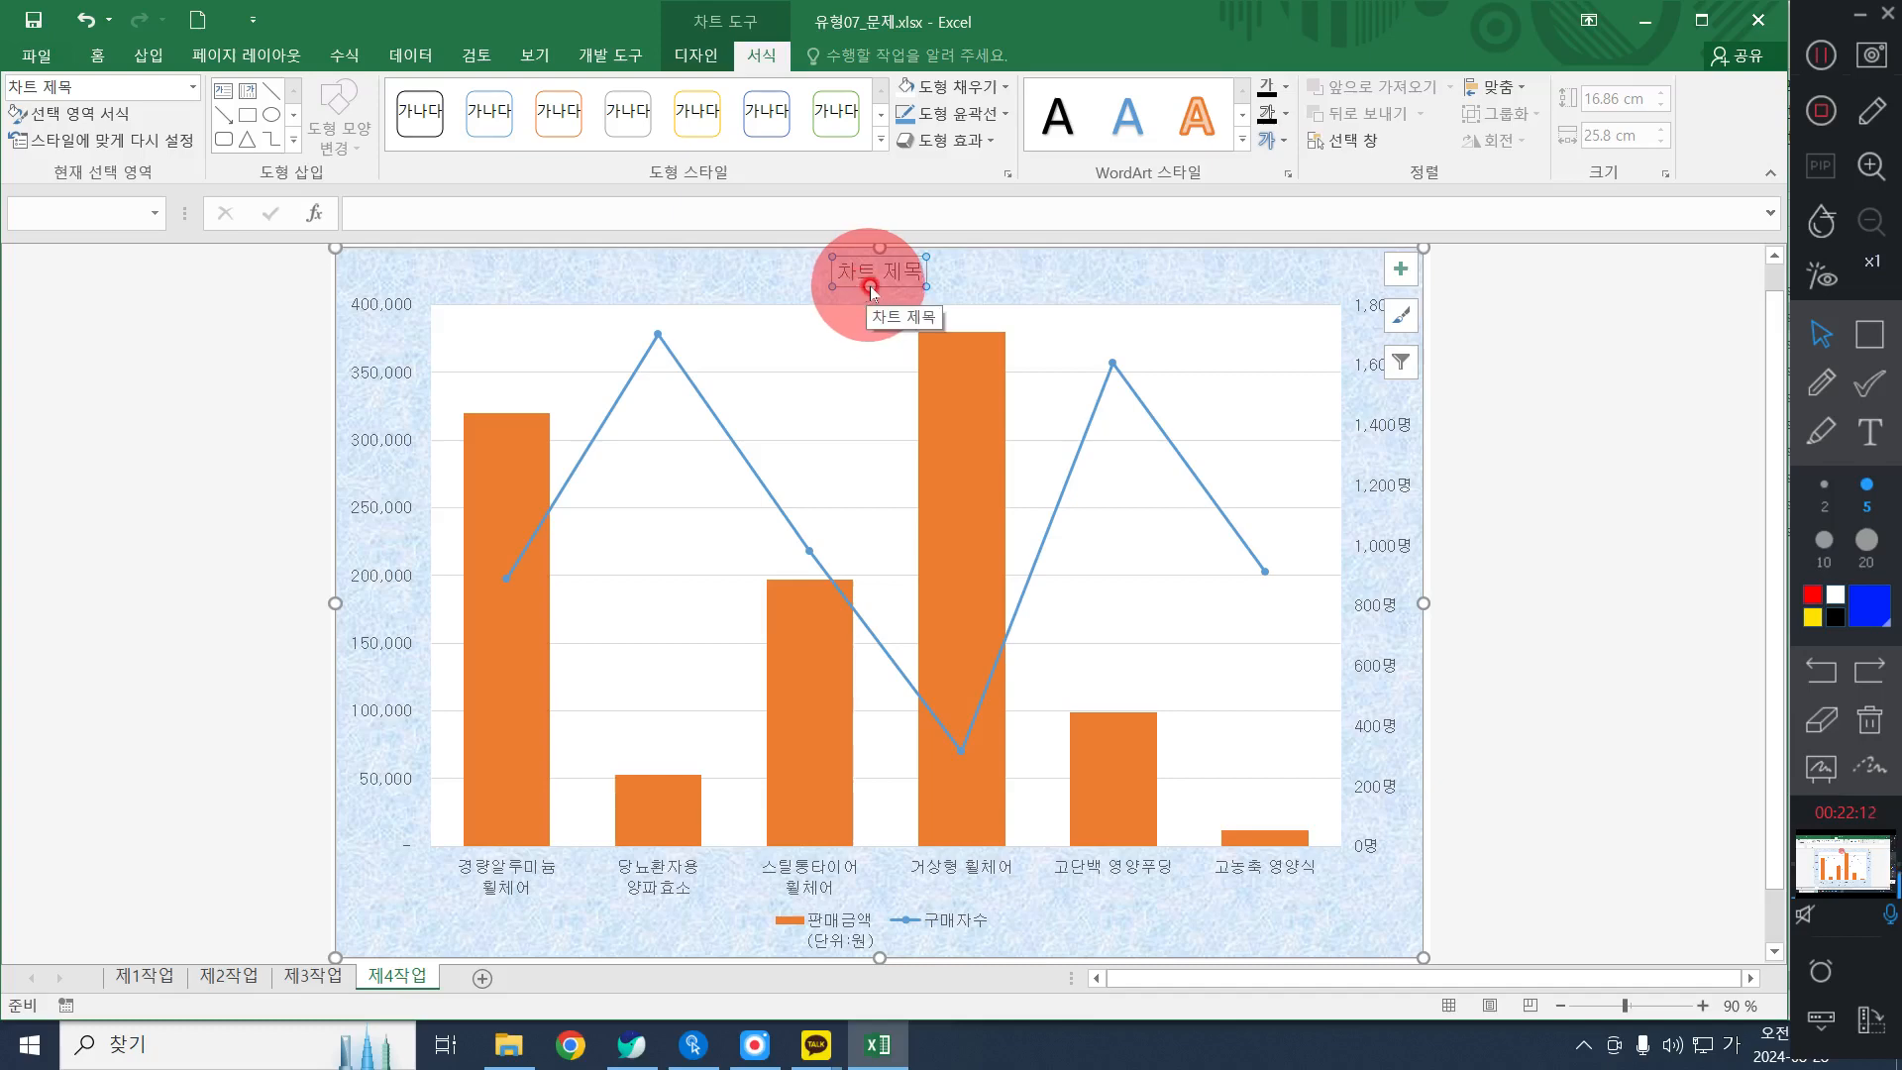
{"action": "left_click", "coordinate": [96, 55]}
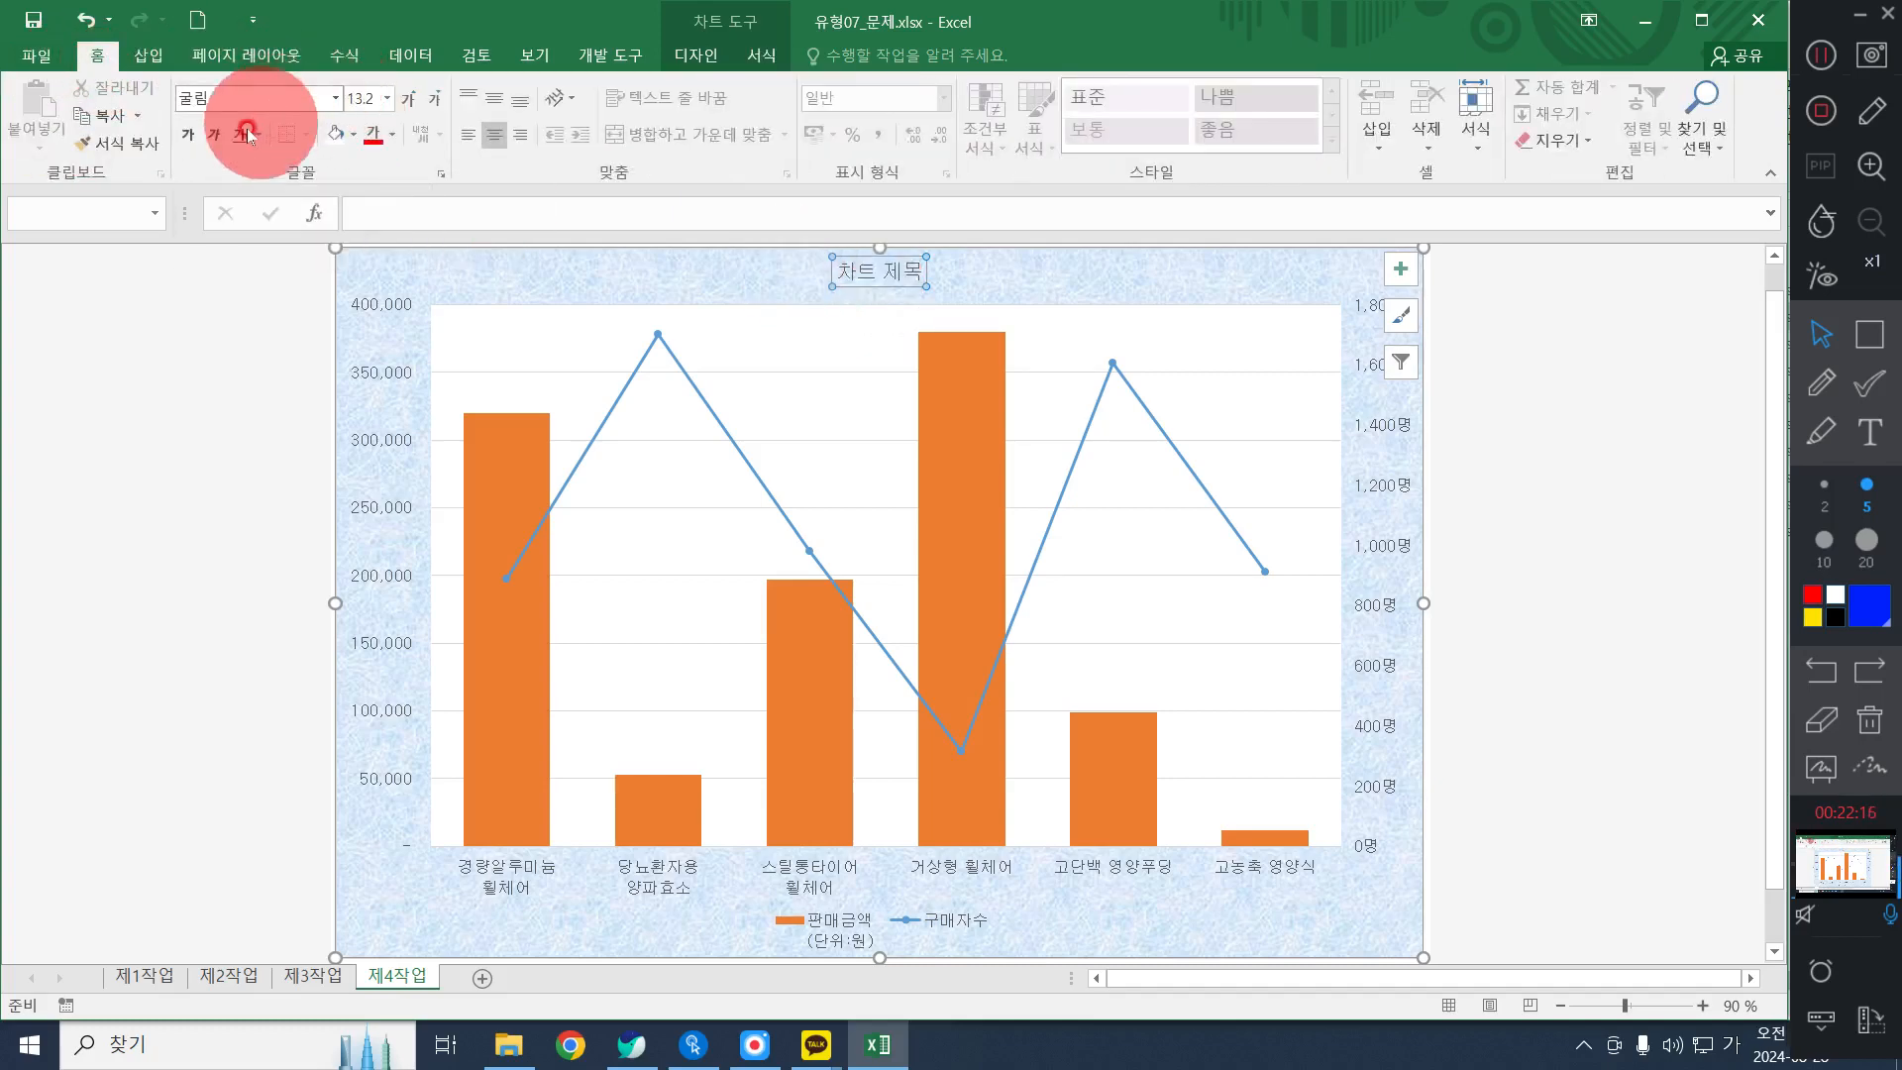
{"action": "left_click", "coordinate": [189, 137]}
{"action": "left_click", "coordinate": [387, 98]}
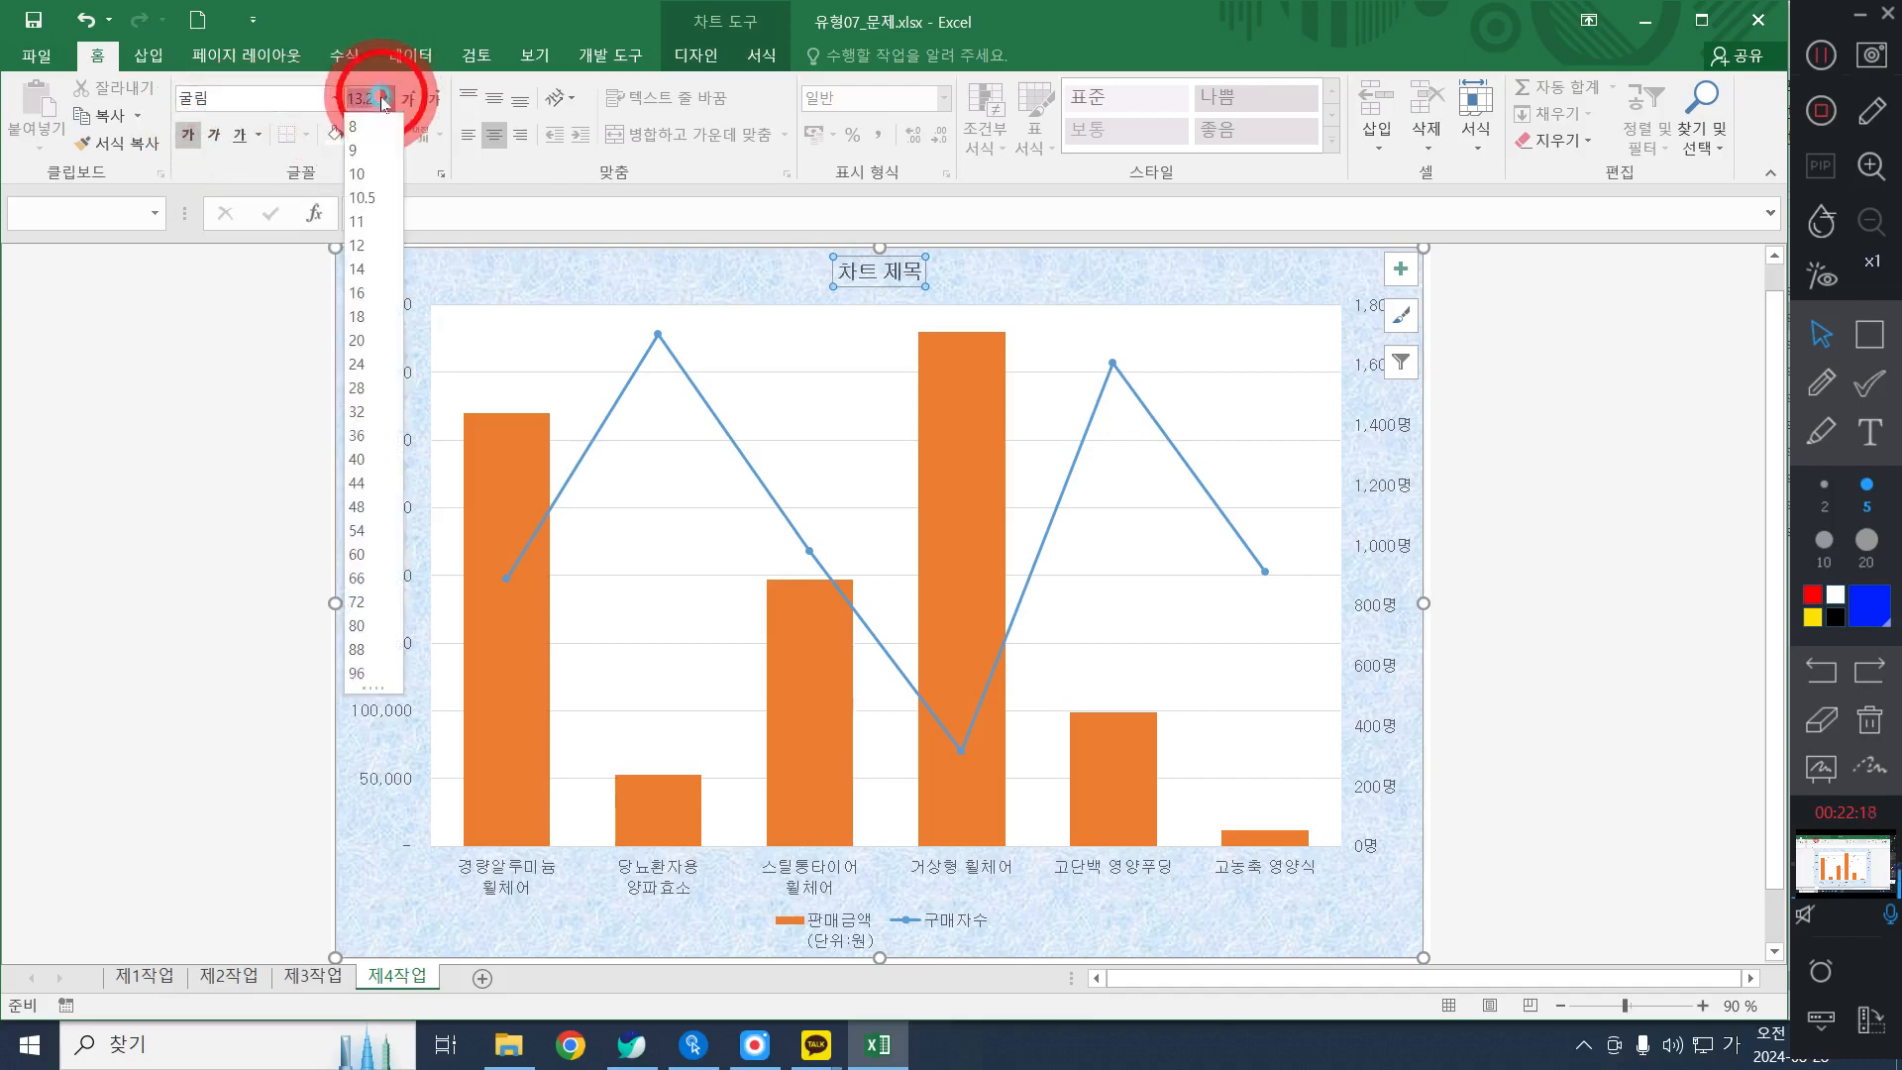
{"action": "left_click", "coordinate": [369, 337]}
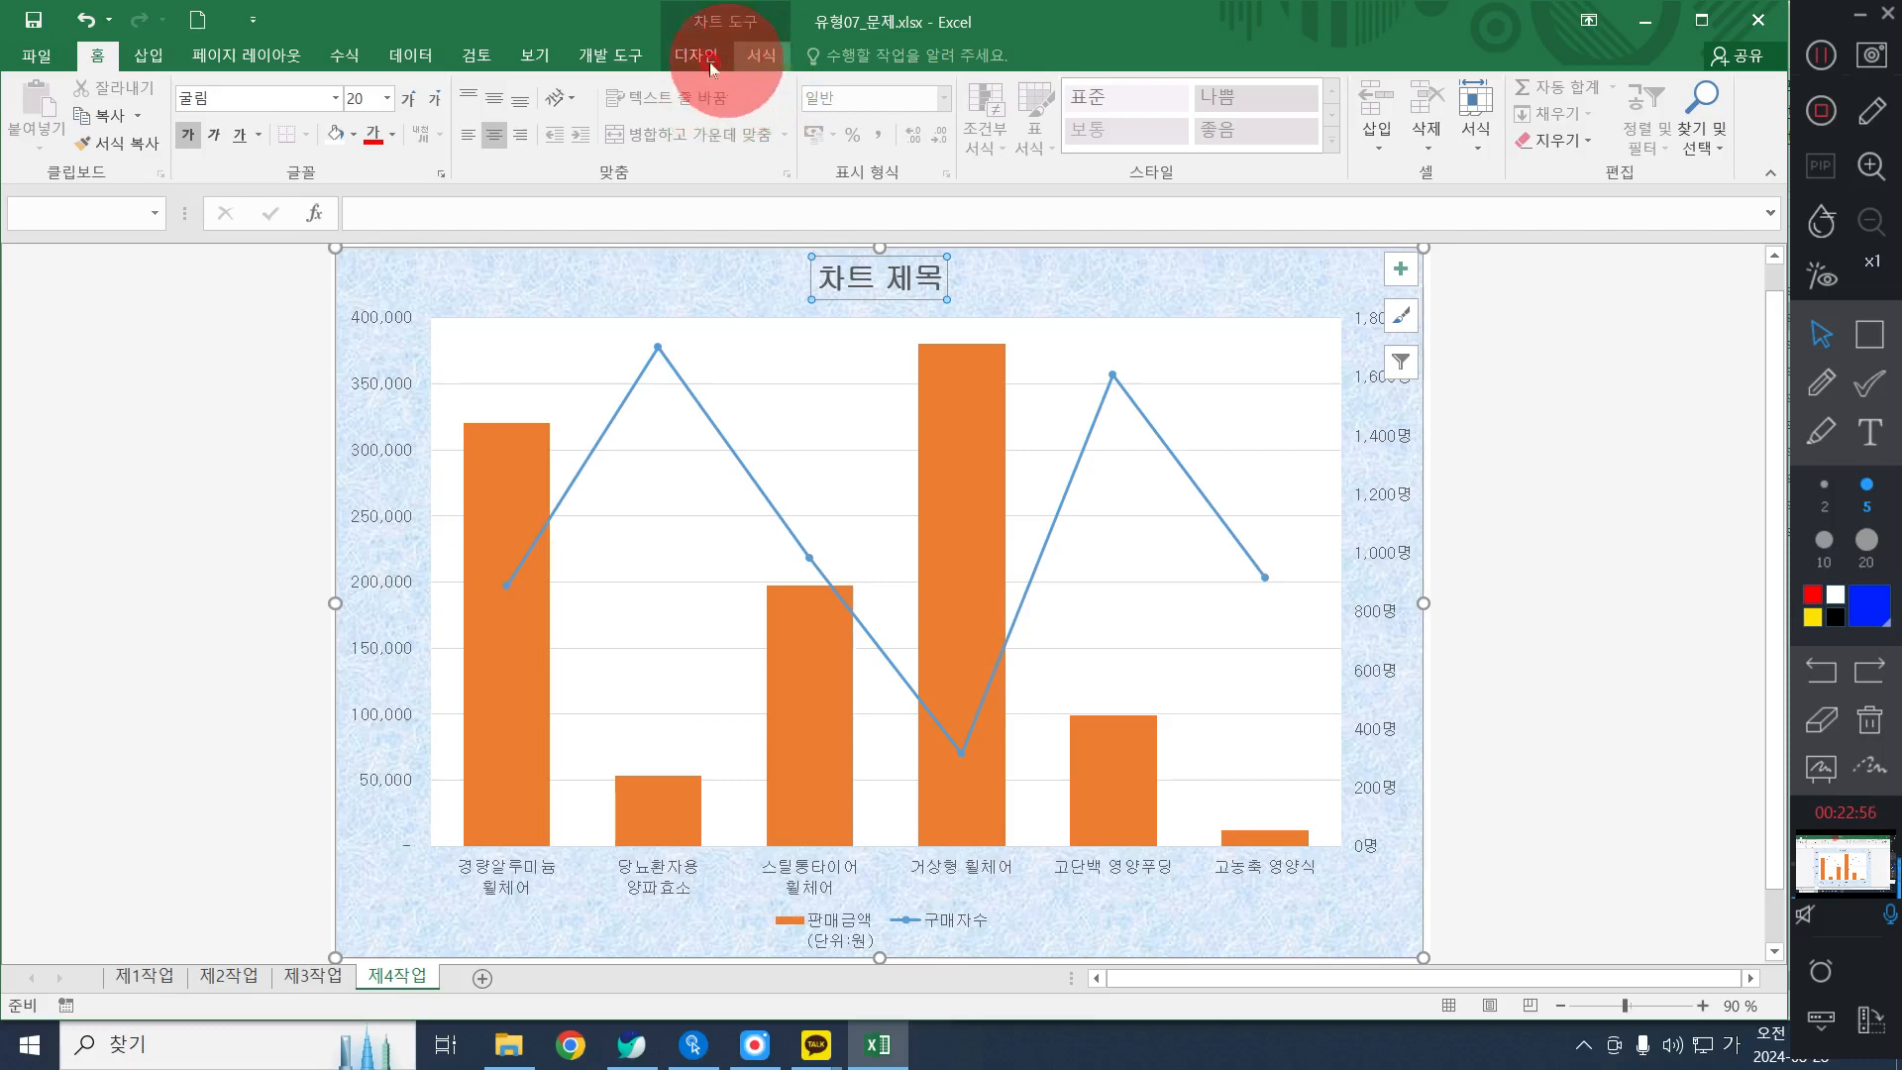
Fill the chart title box with white and give it a black outline
{"action": "left_click", "coordinate": [762, 56]}
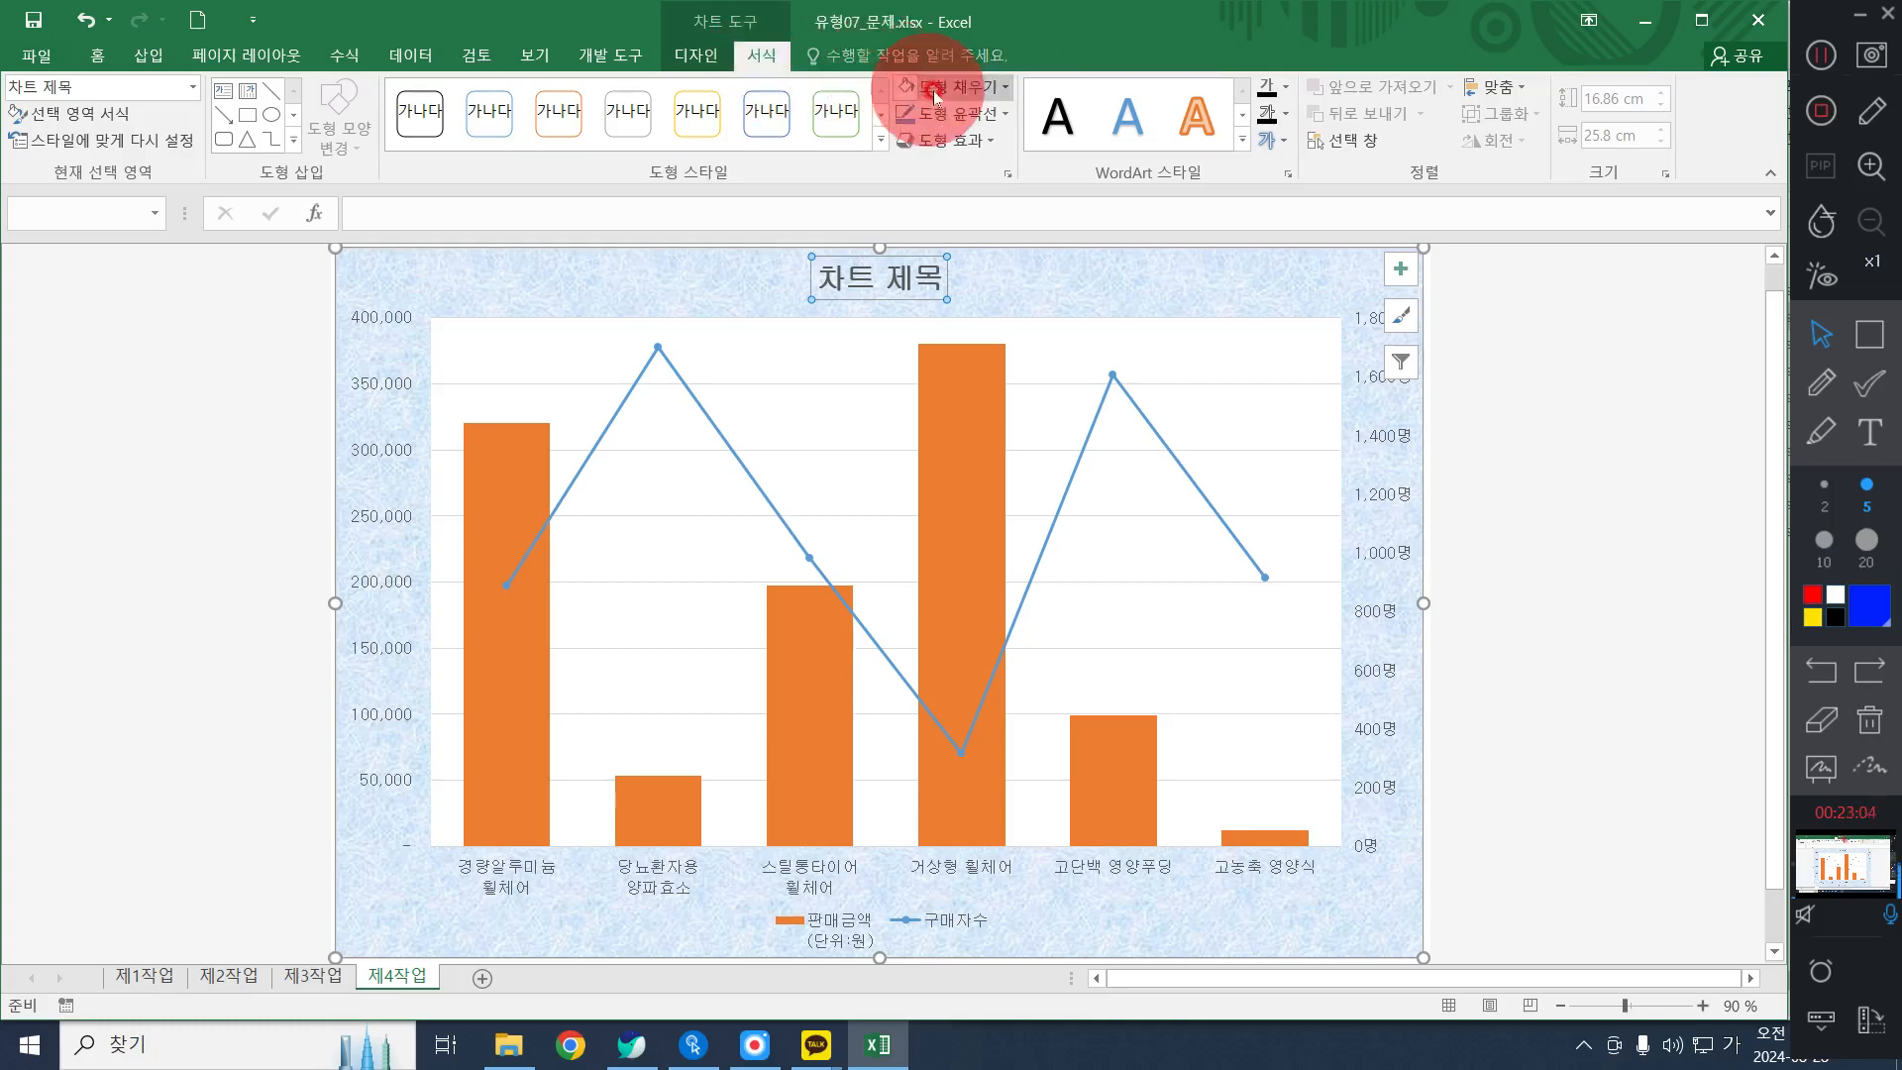
{"action": "left_click", "coordinate": [966, 87]}
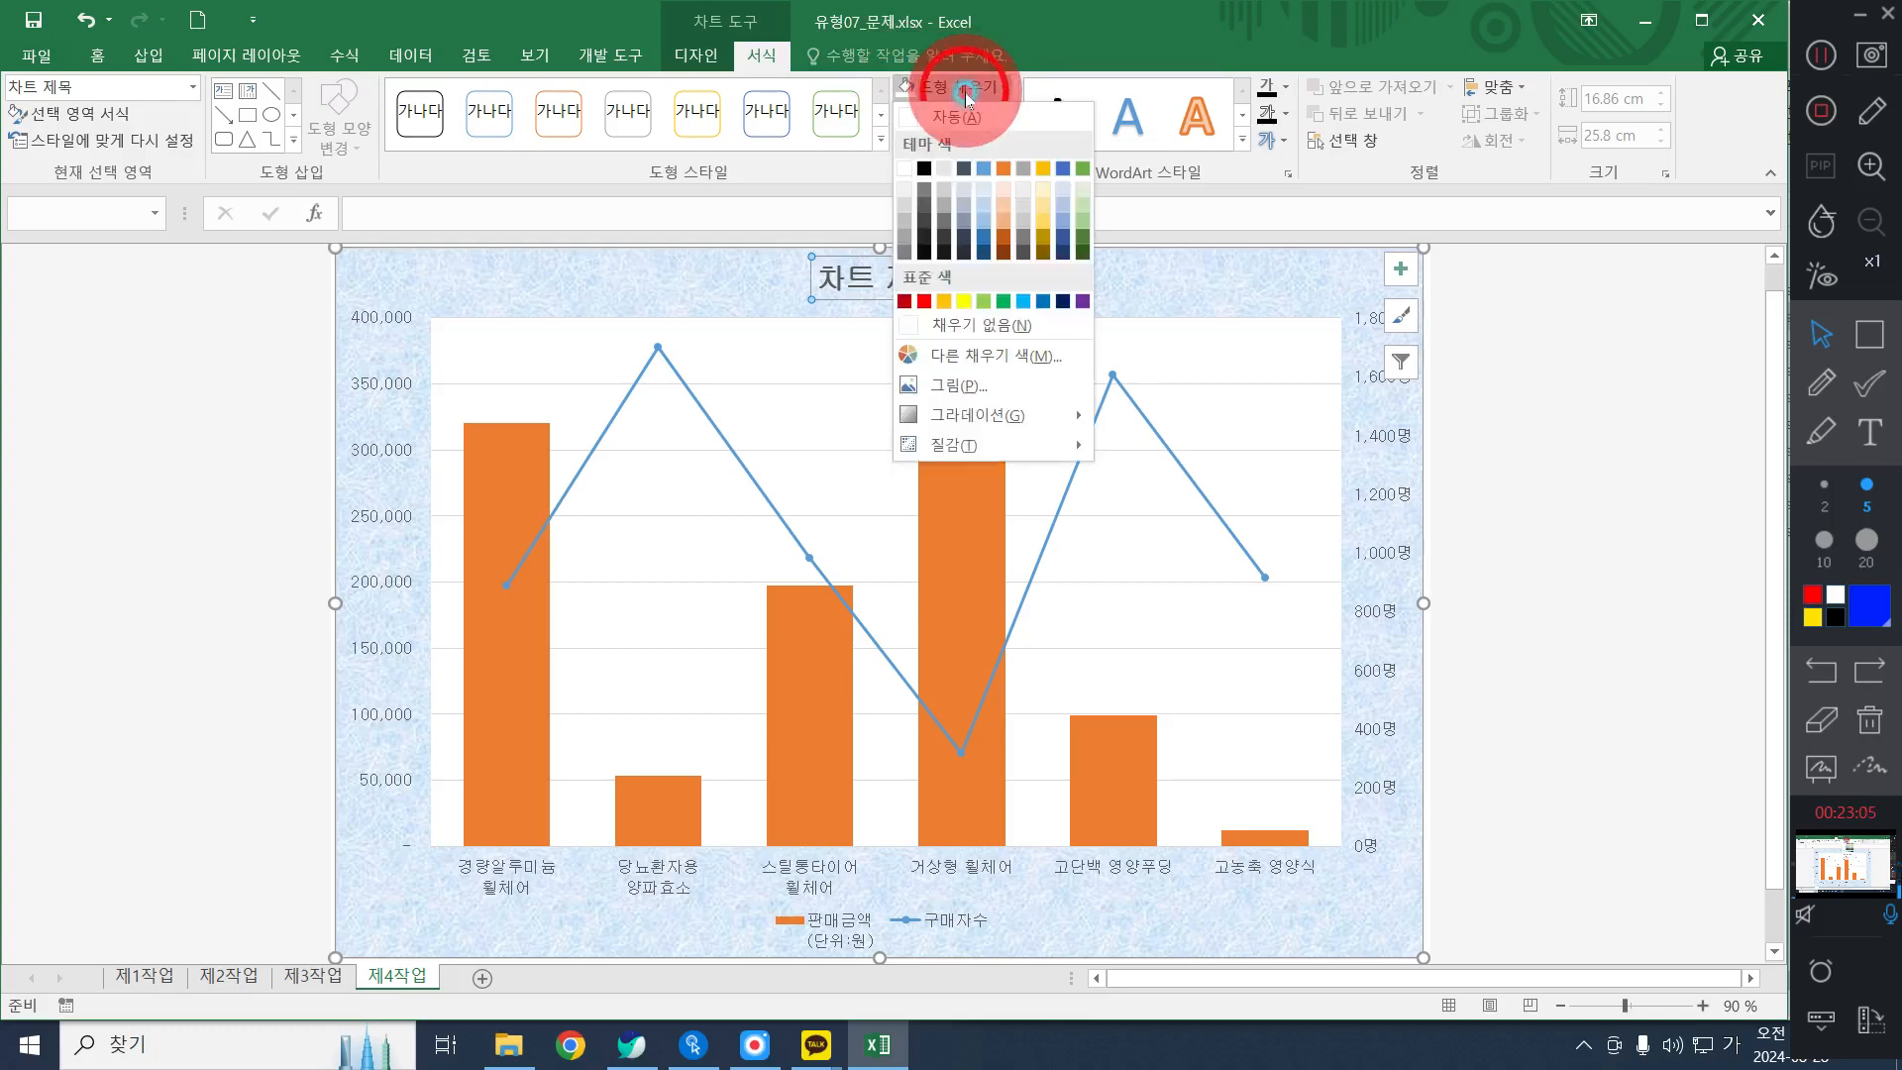
{"action": "left_click", "coordinate": [907, 166]}
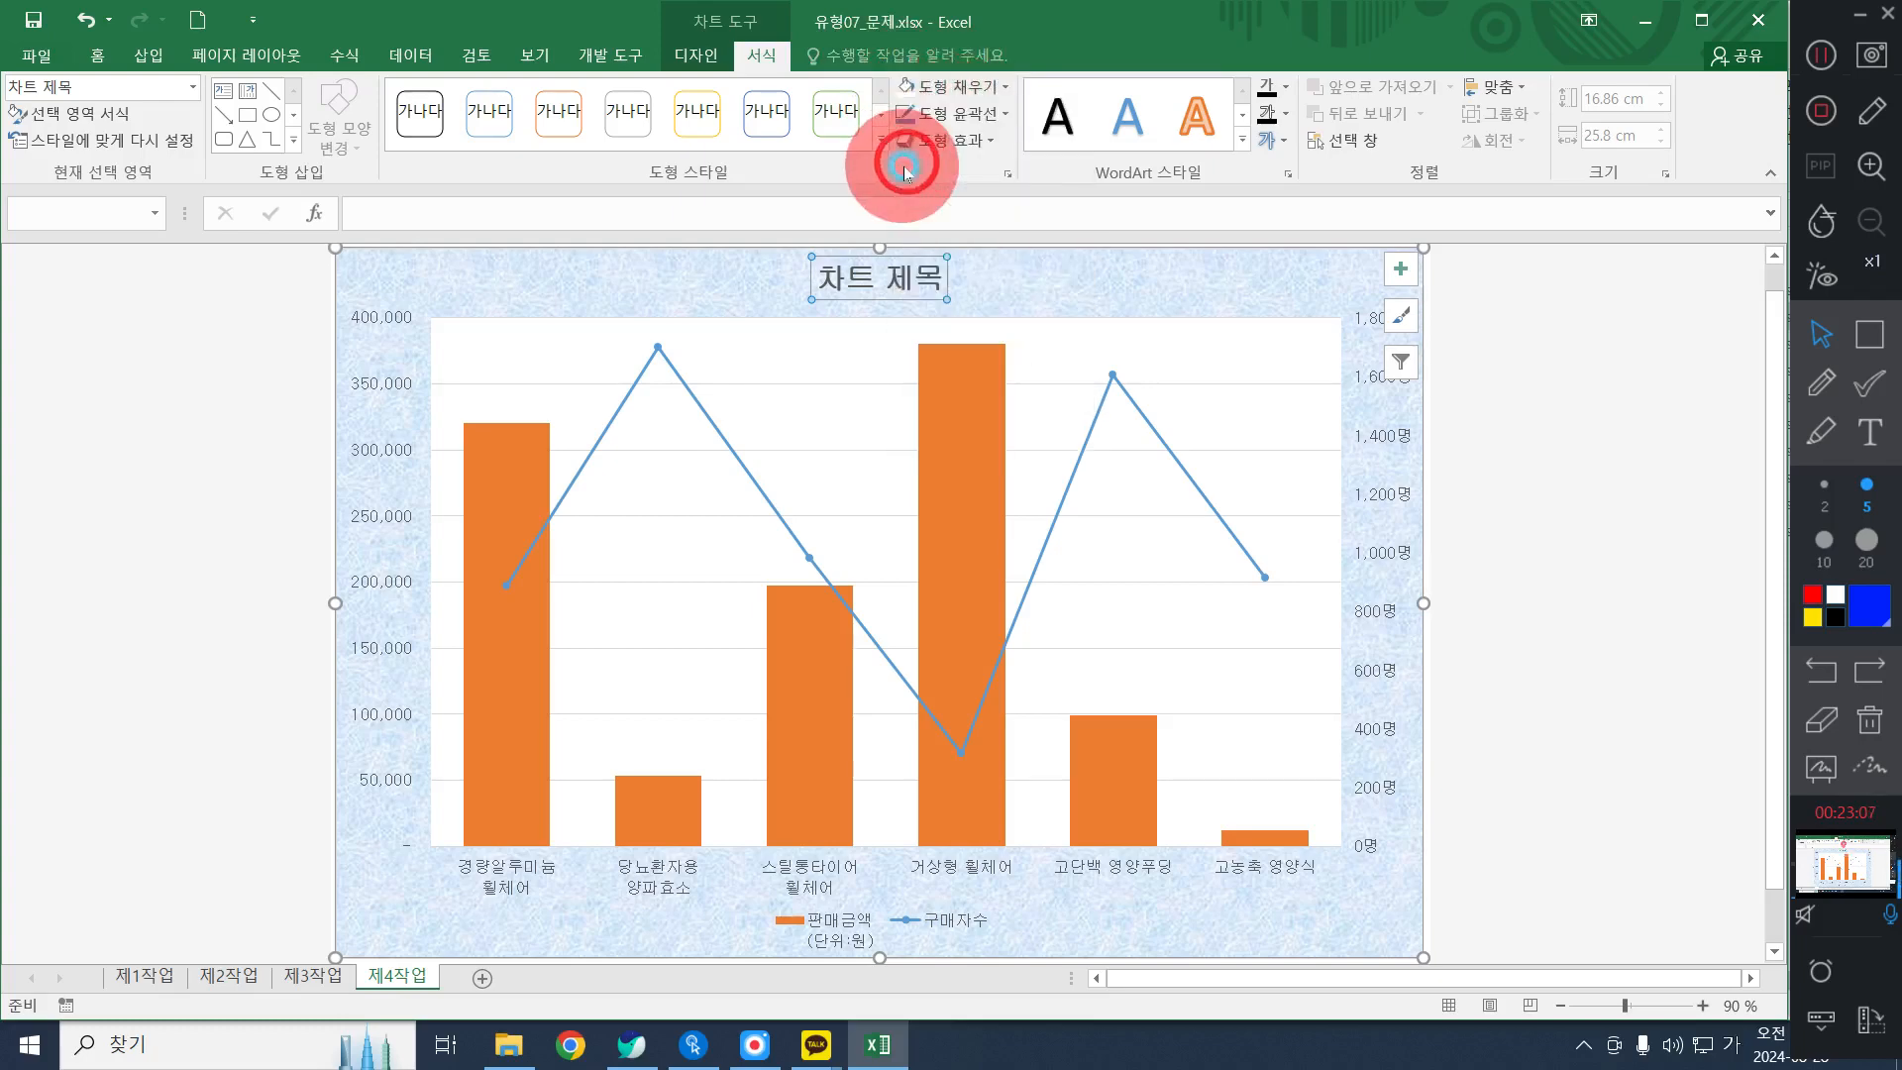
{"action": "left_click", "coordinate": [982, 112]}
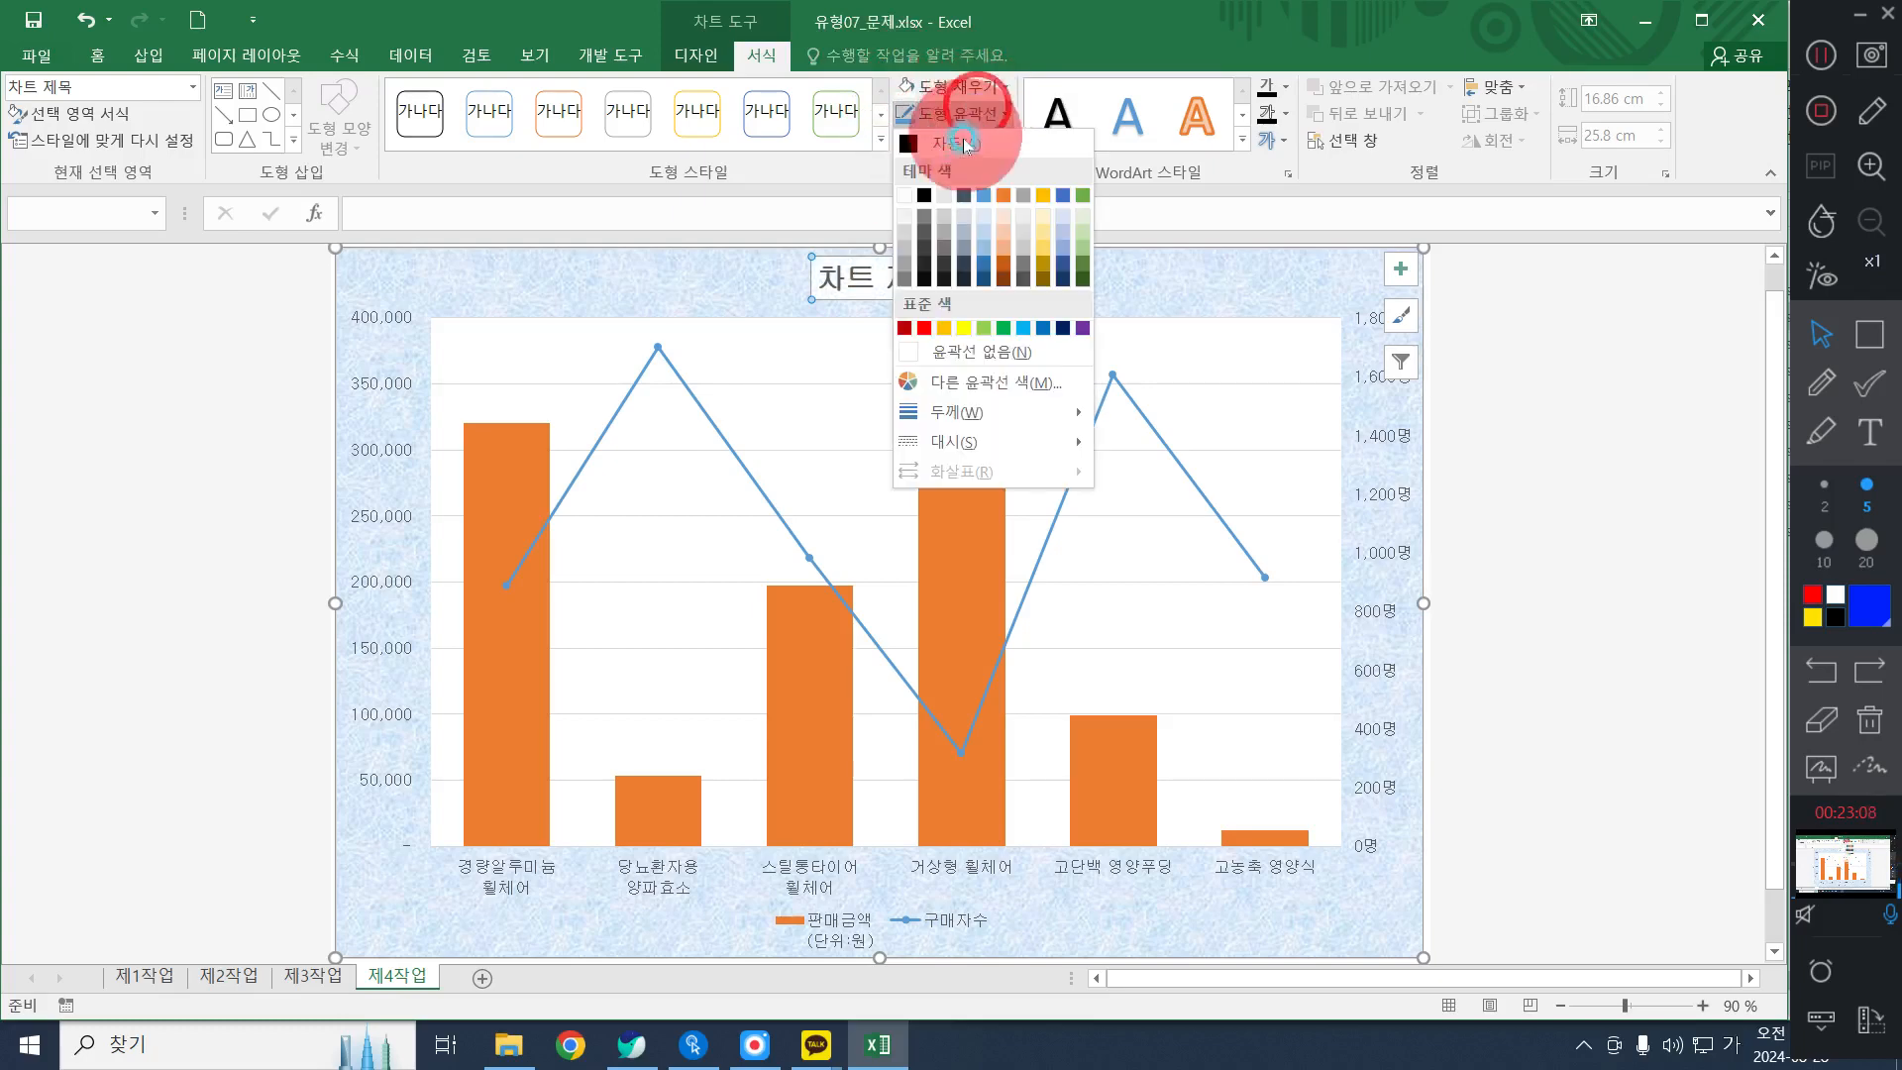
{"action": "left_click", "coordinate": [926, 194]}
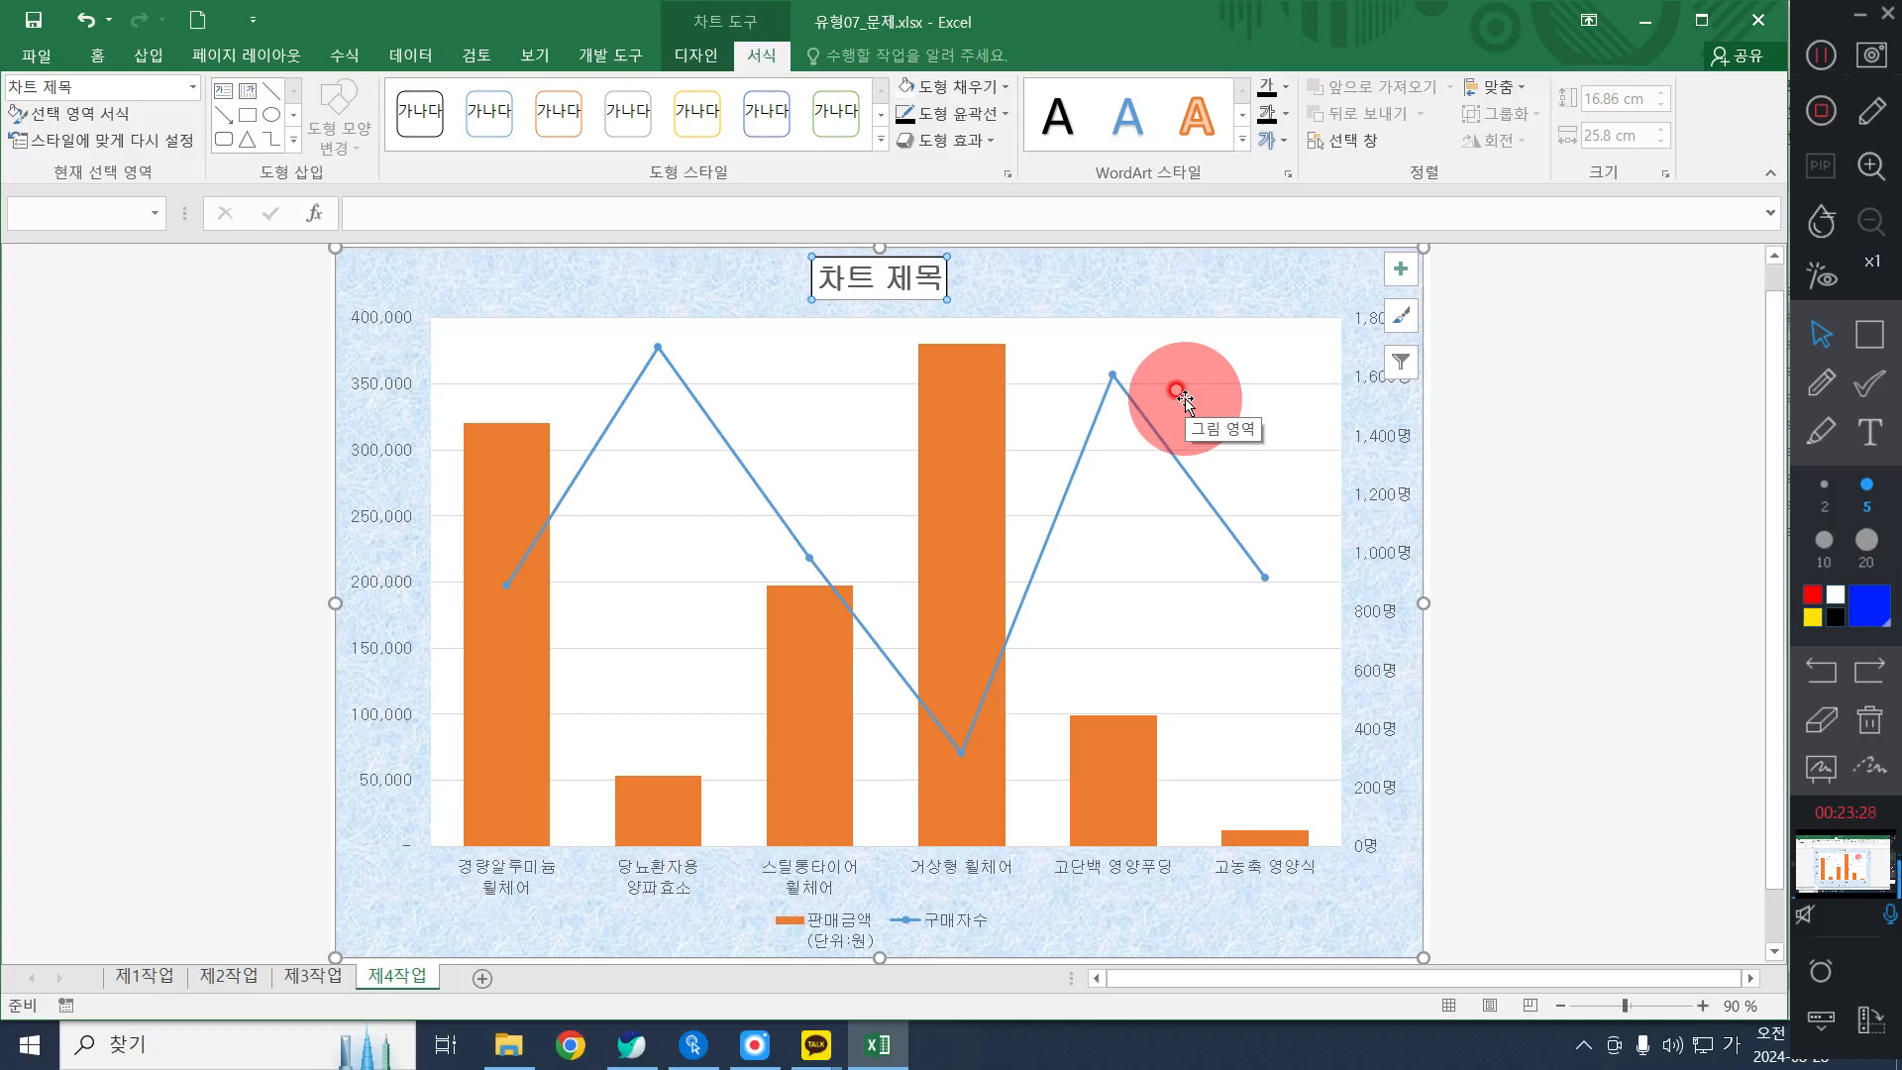
Outline the chart title box in black and replace its text with "보장구 및 환자식 상품 판매 현황"
{"action": "left_click", "coordinate": [951, 113]}
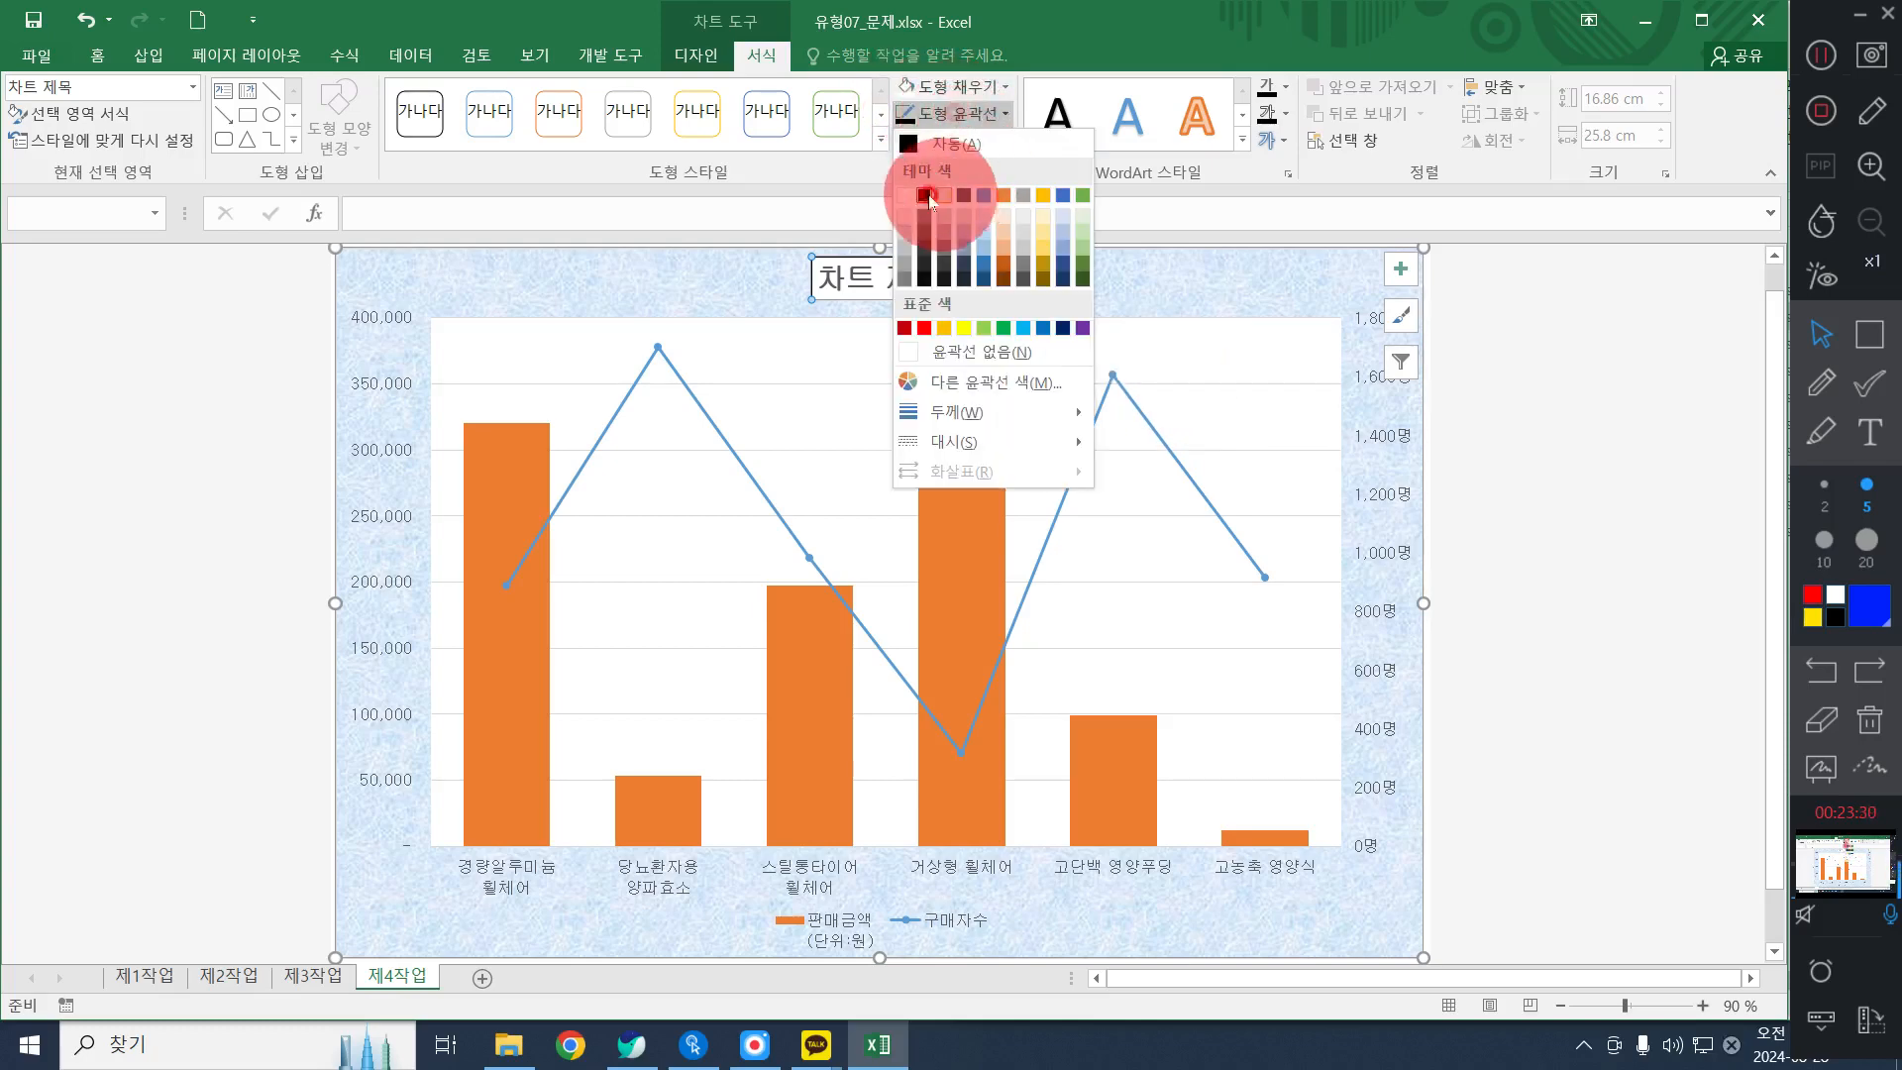
{"action": "left_click", "coordinate": [941, 194]}
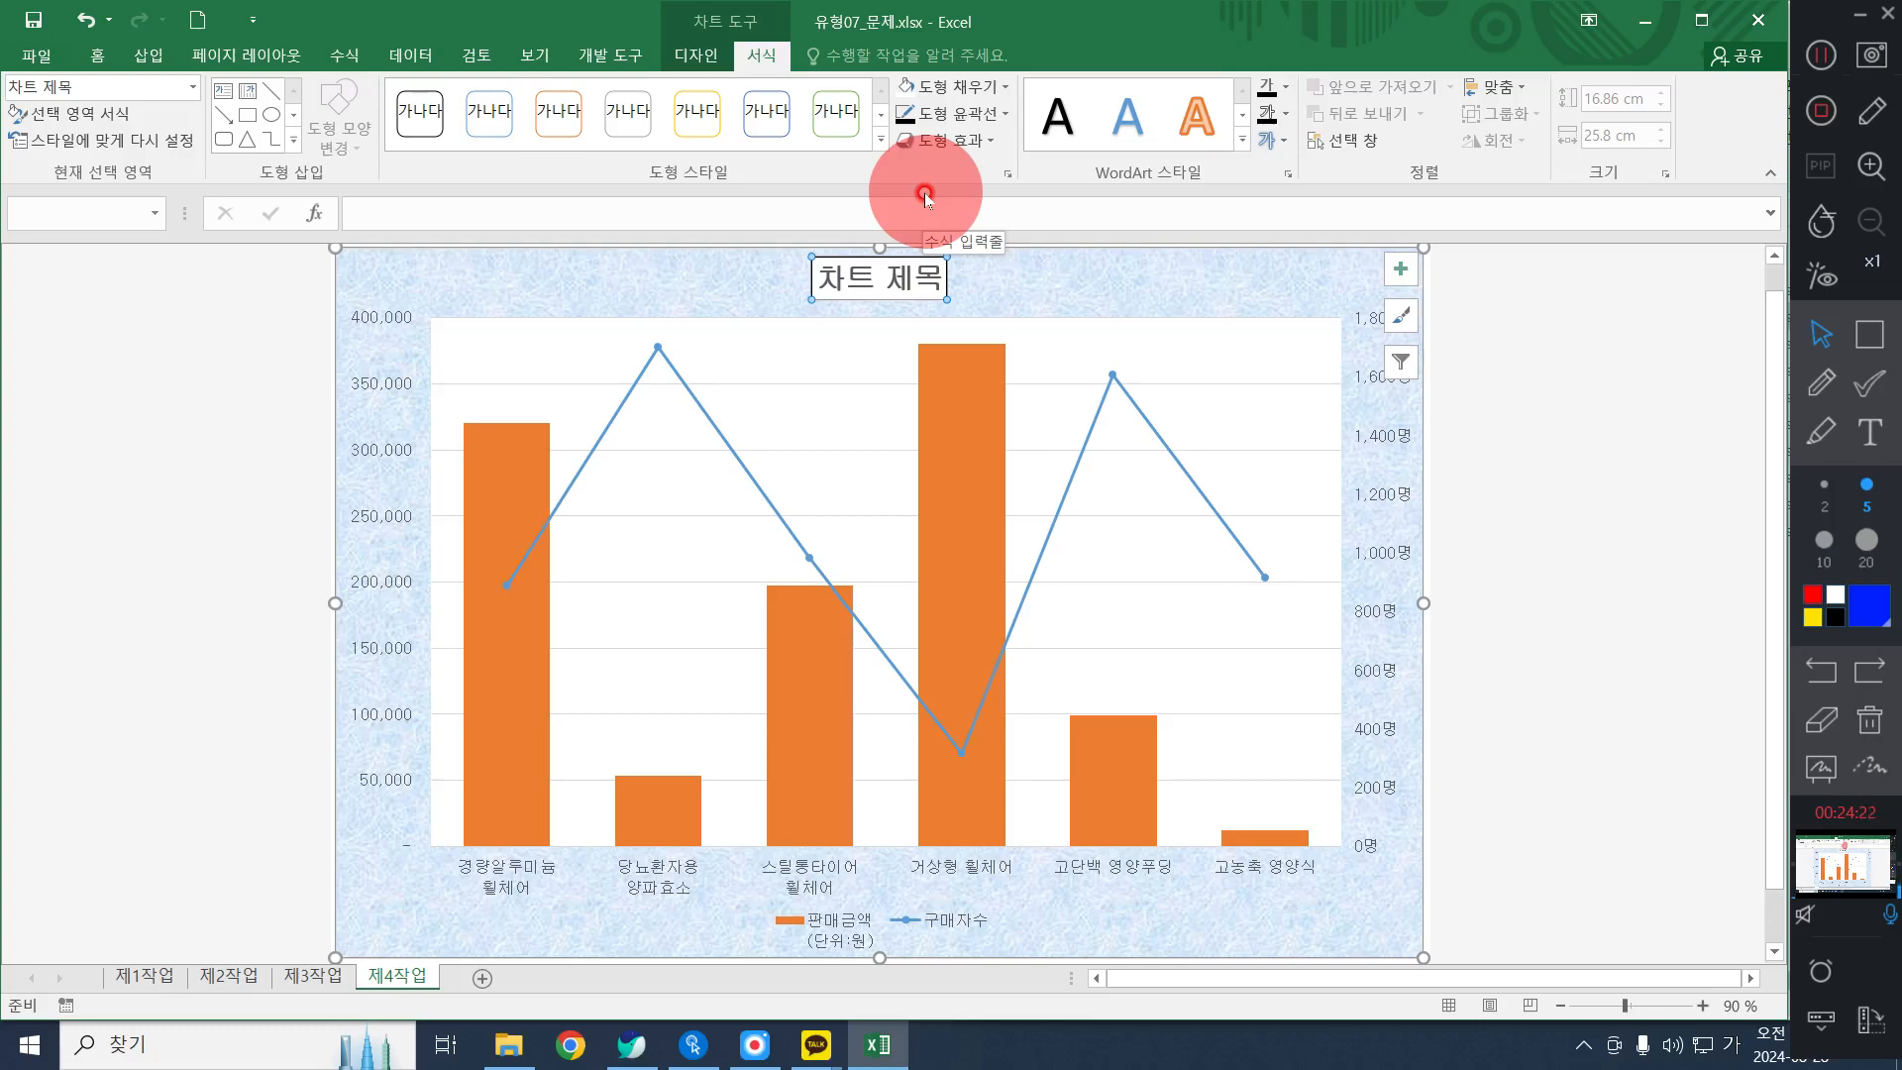
{"action": "left_click", "coordinate": [936, 277]}
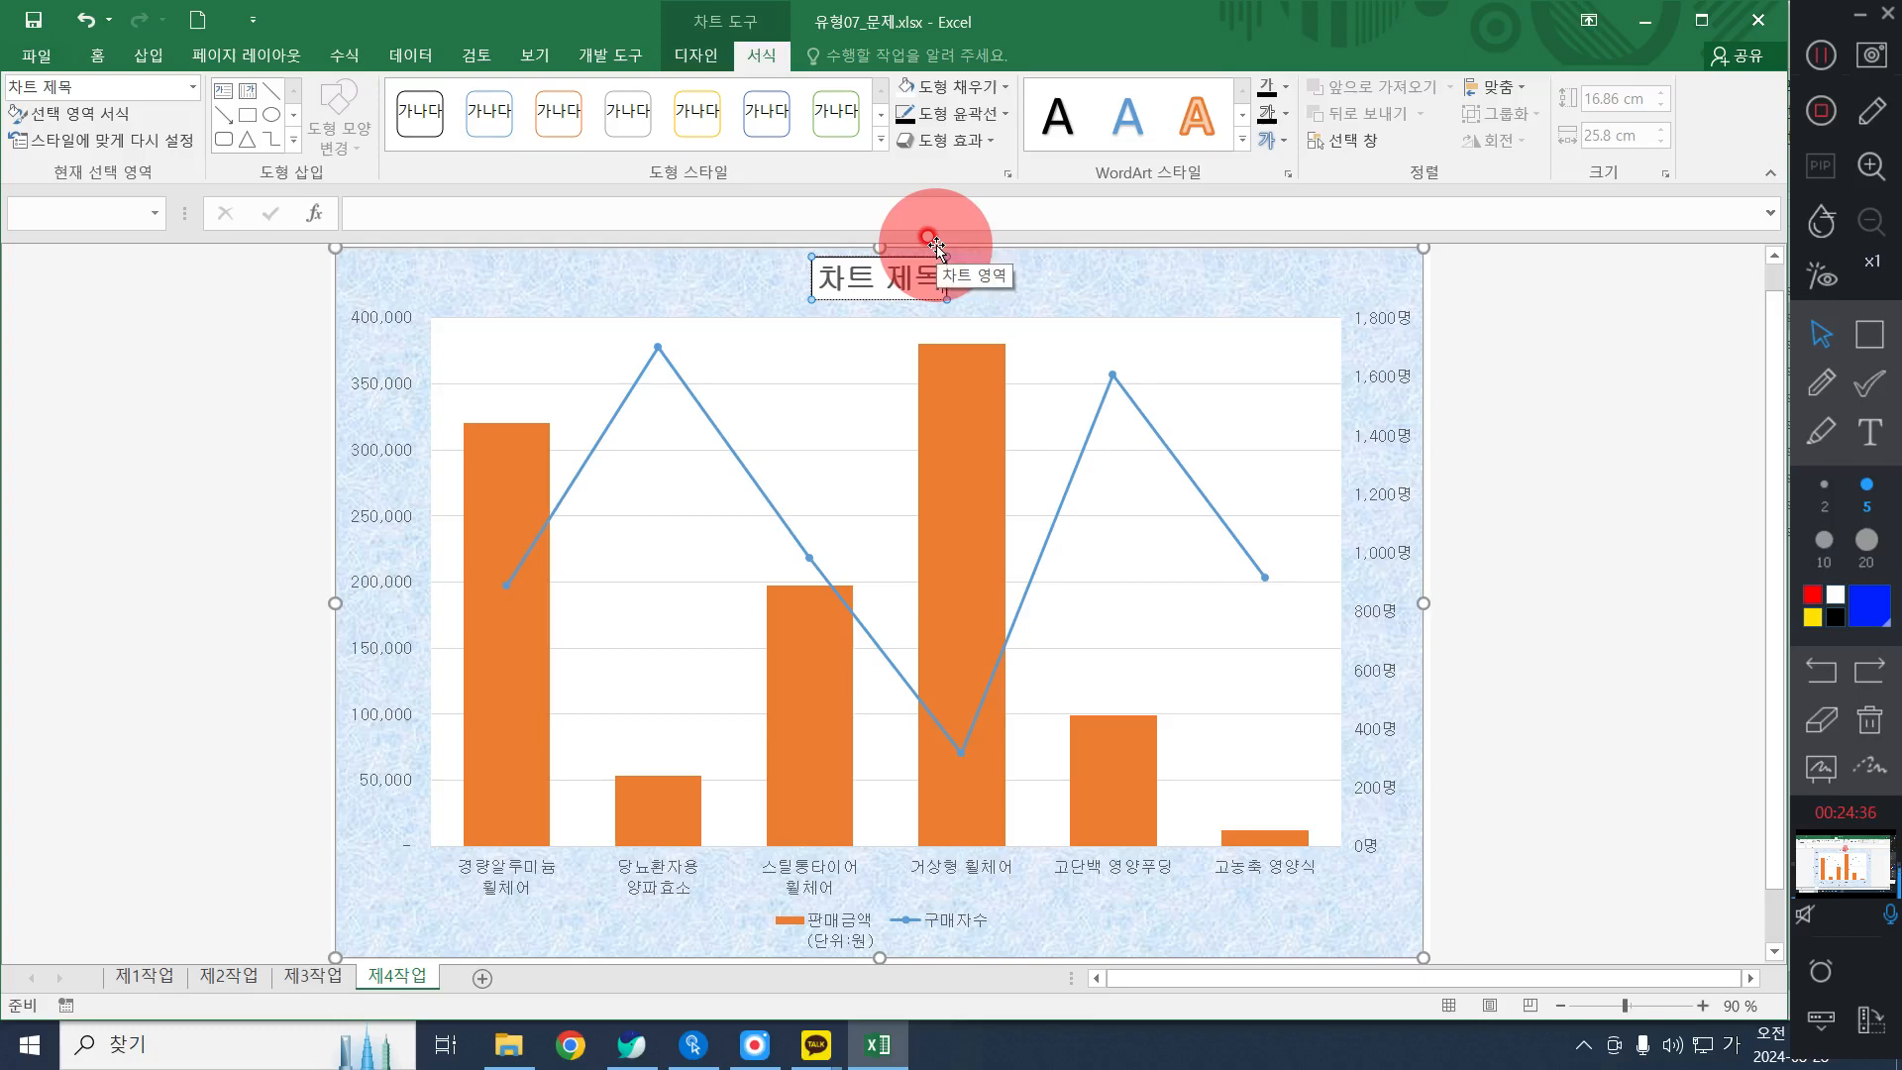
{"action": "key", "text": "BackSpace"}
{"action": "key", "text": "BackSpace"}
{"action": "key", "text": "BackSpace"}
{"action": "key", "text": "BackSpace"}
{"action": "key", "text": "BackSpace"}
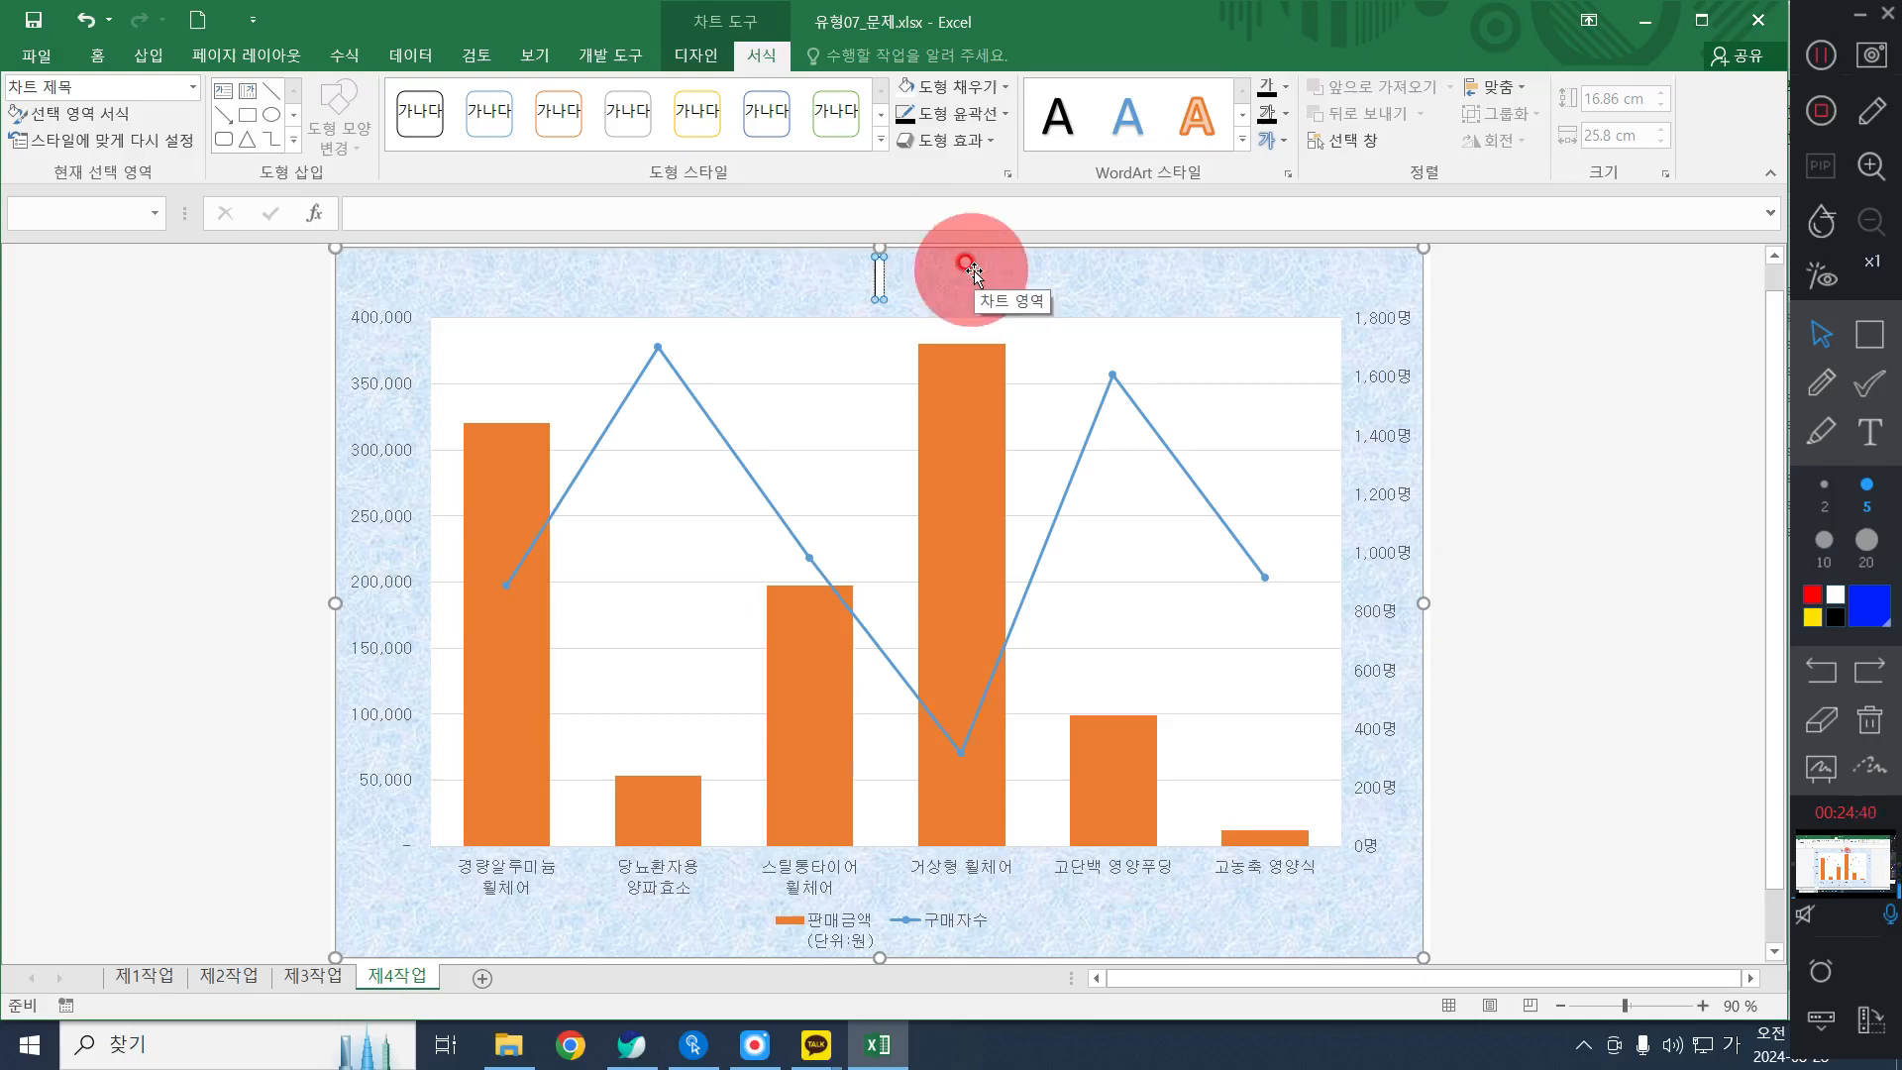
{"action": "type", "text": "보"}
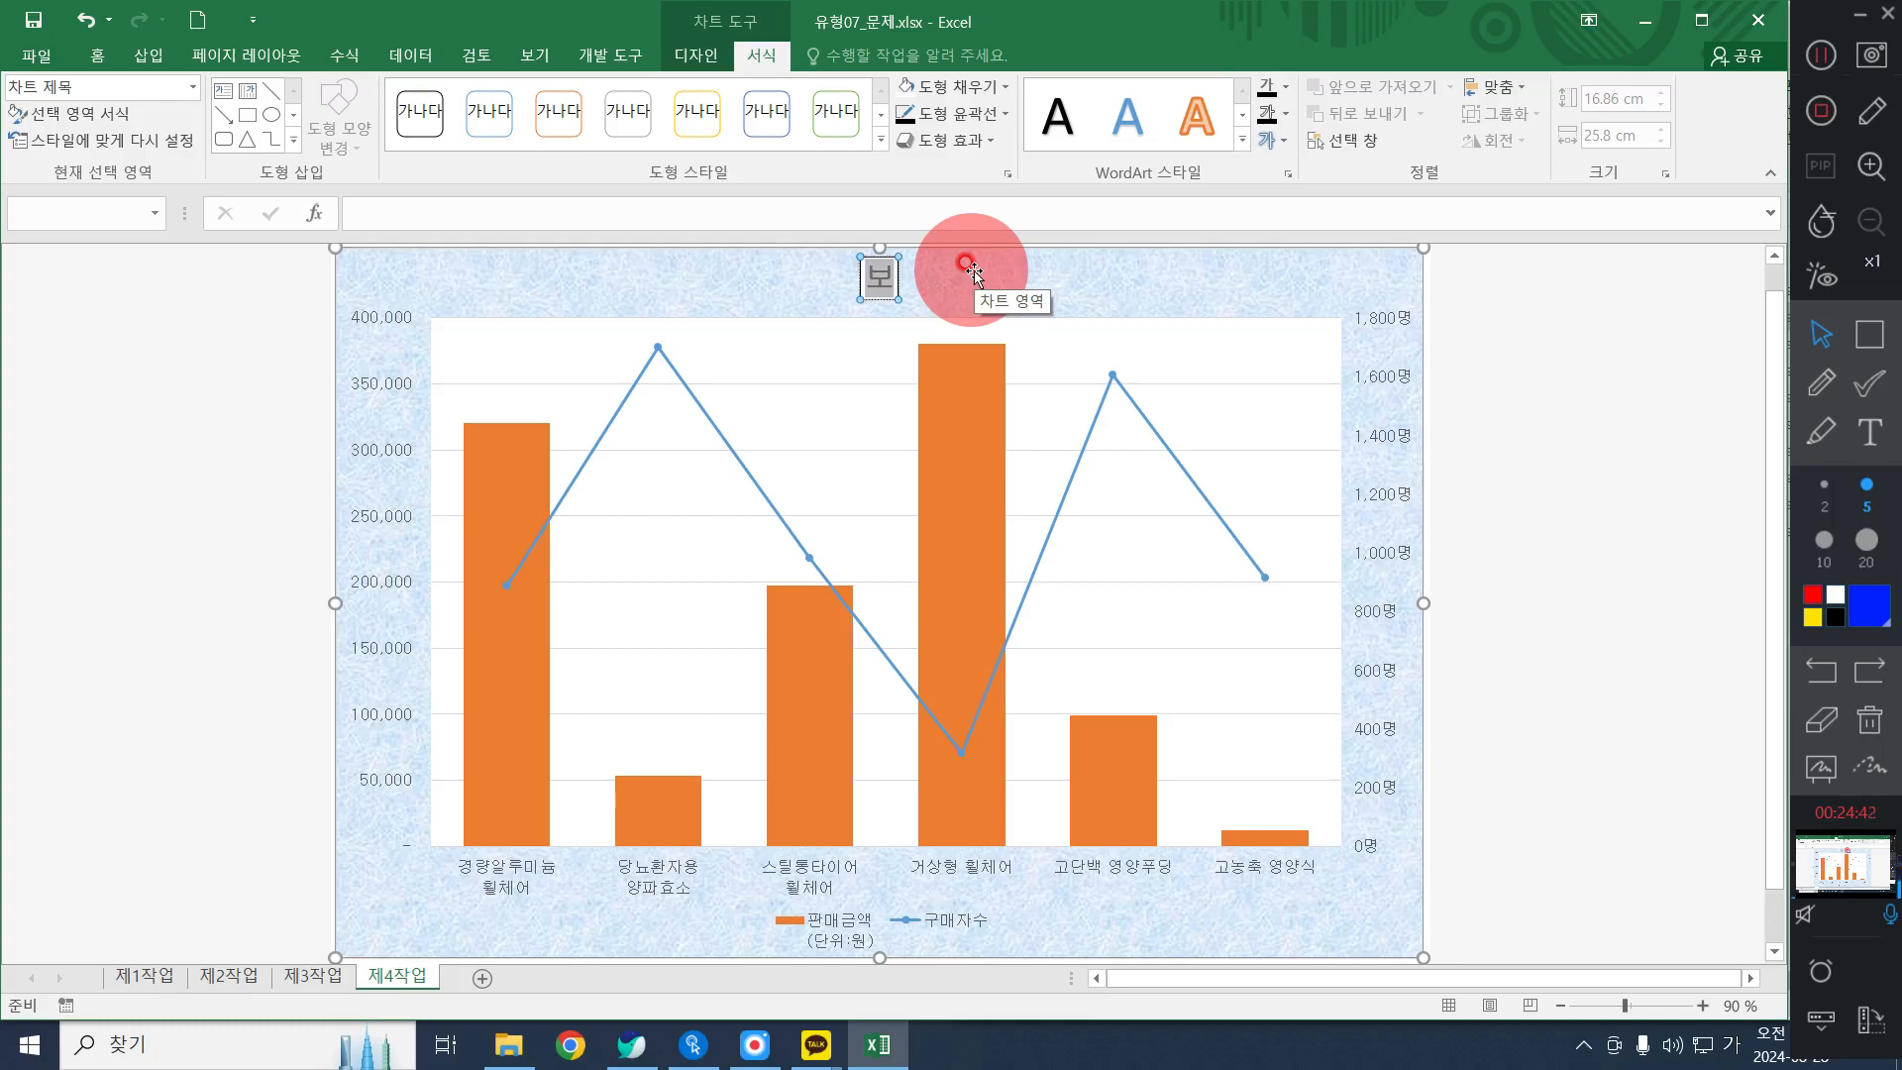
{"action": "type", "text": "장구"}
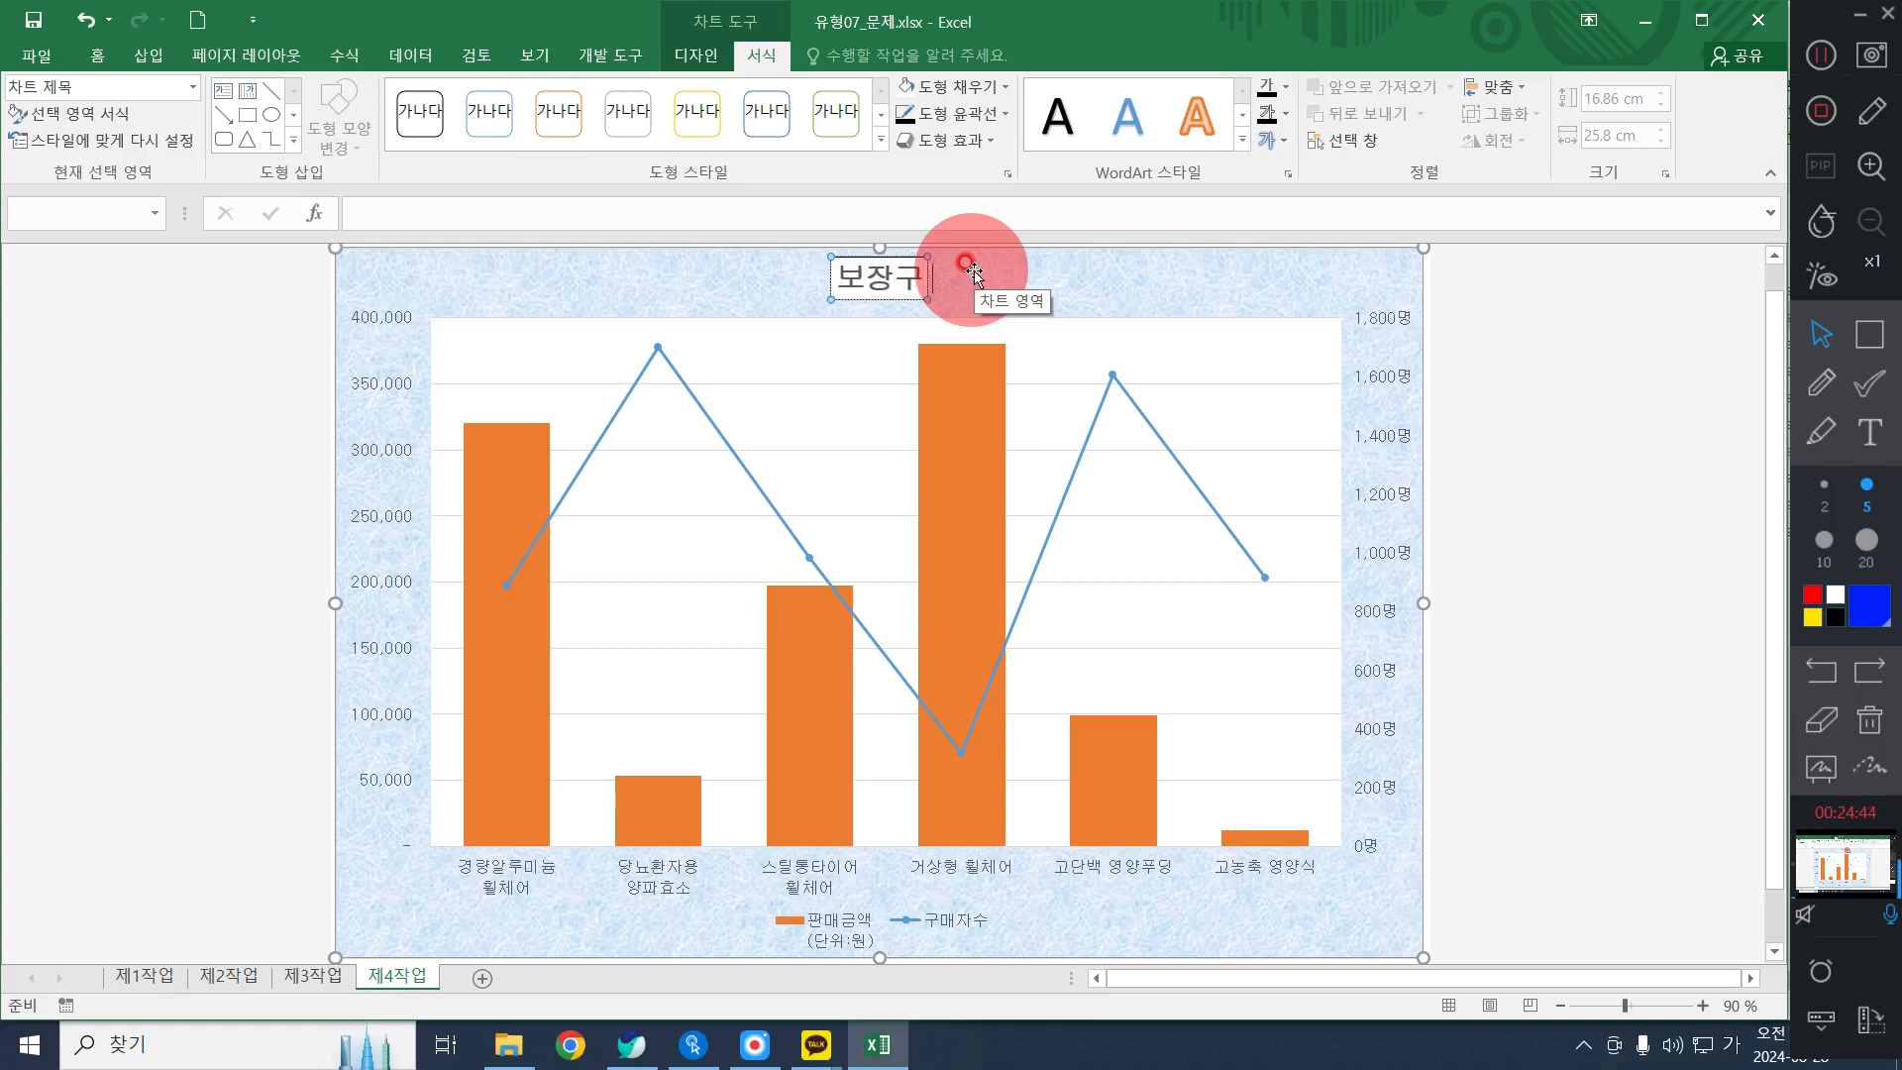
{"action": "type", "text": " 및 환자식상"}
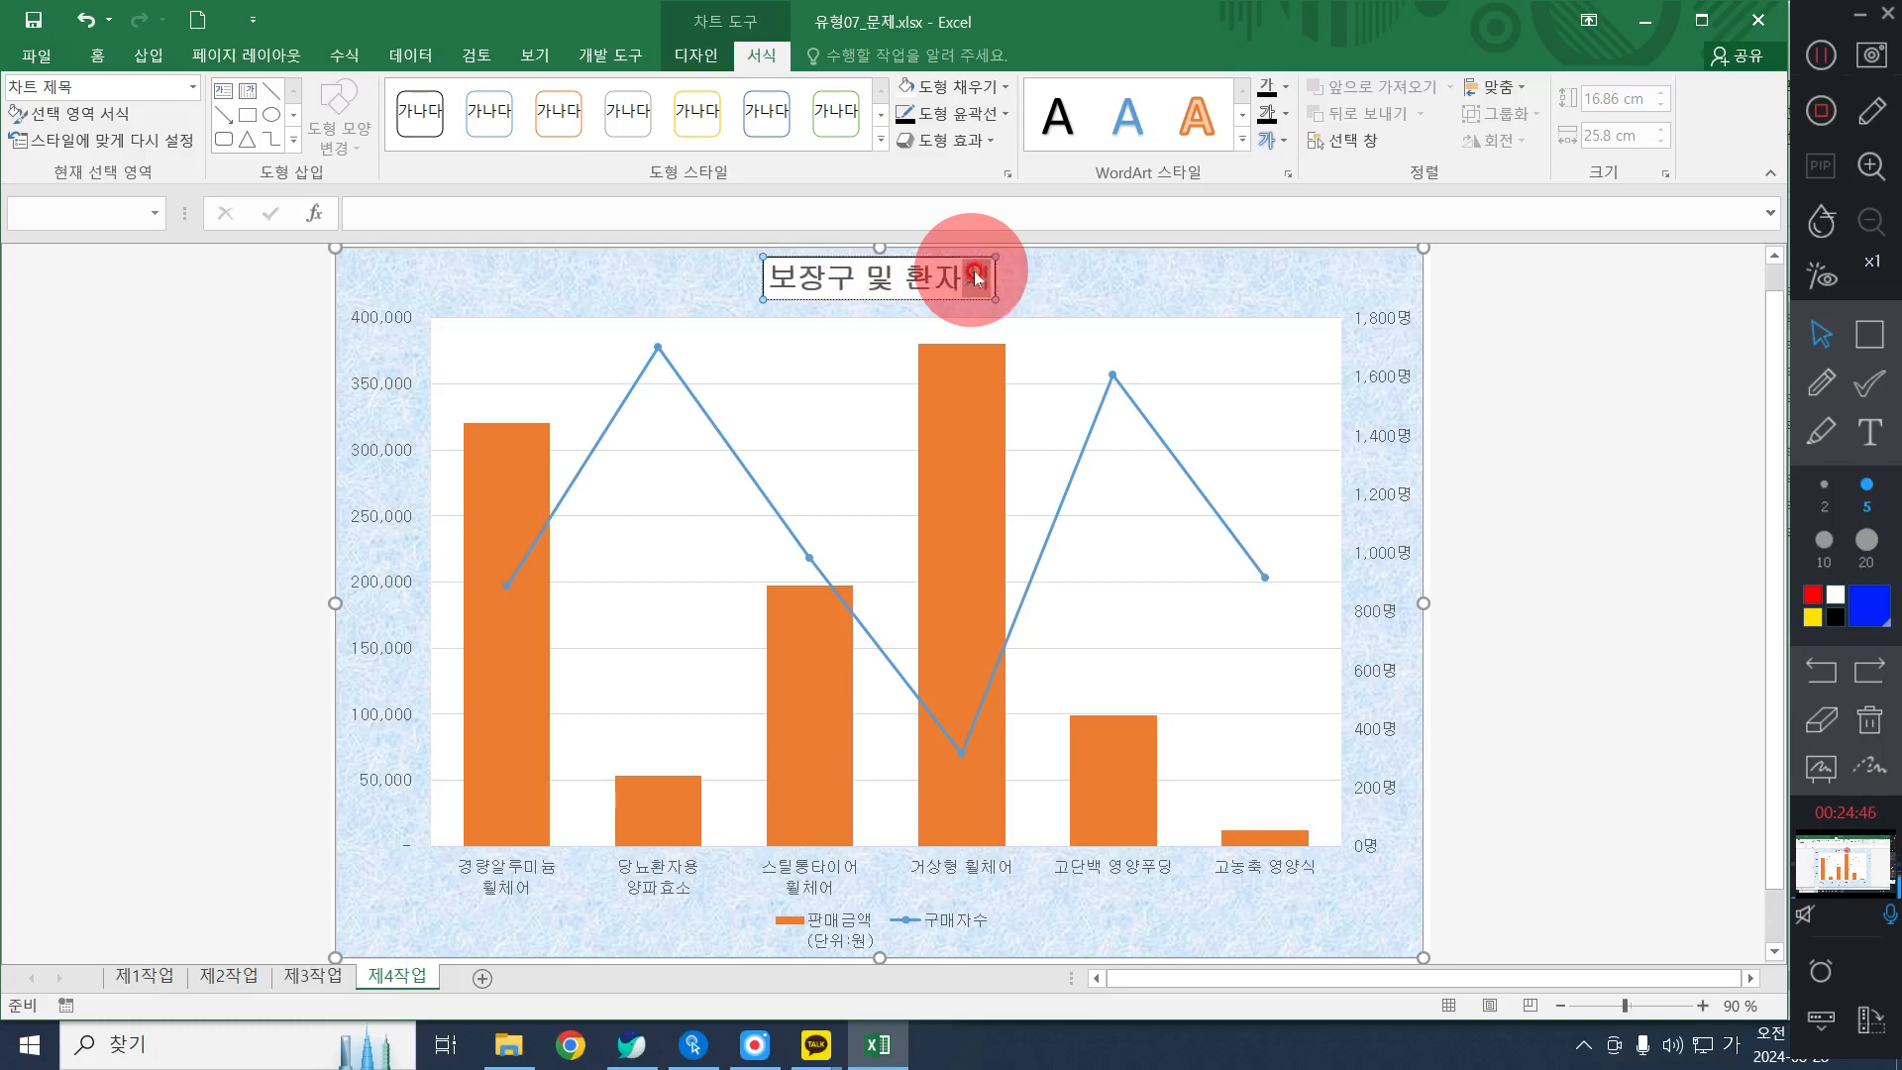
{"action": "type", "text": "품 판매"}
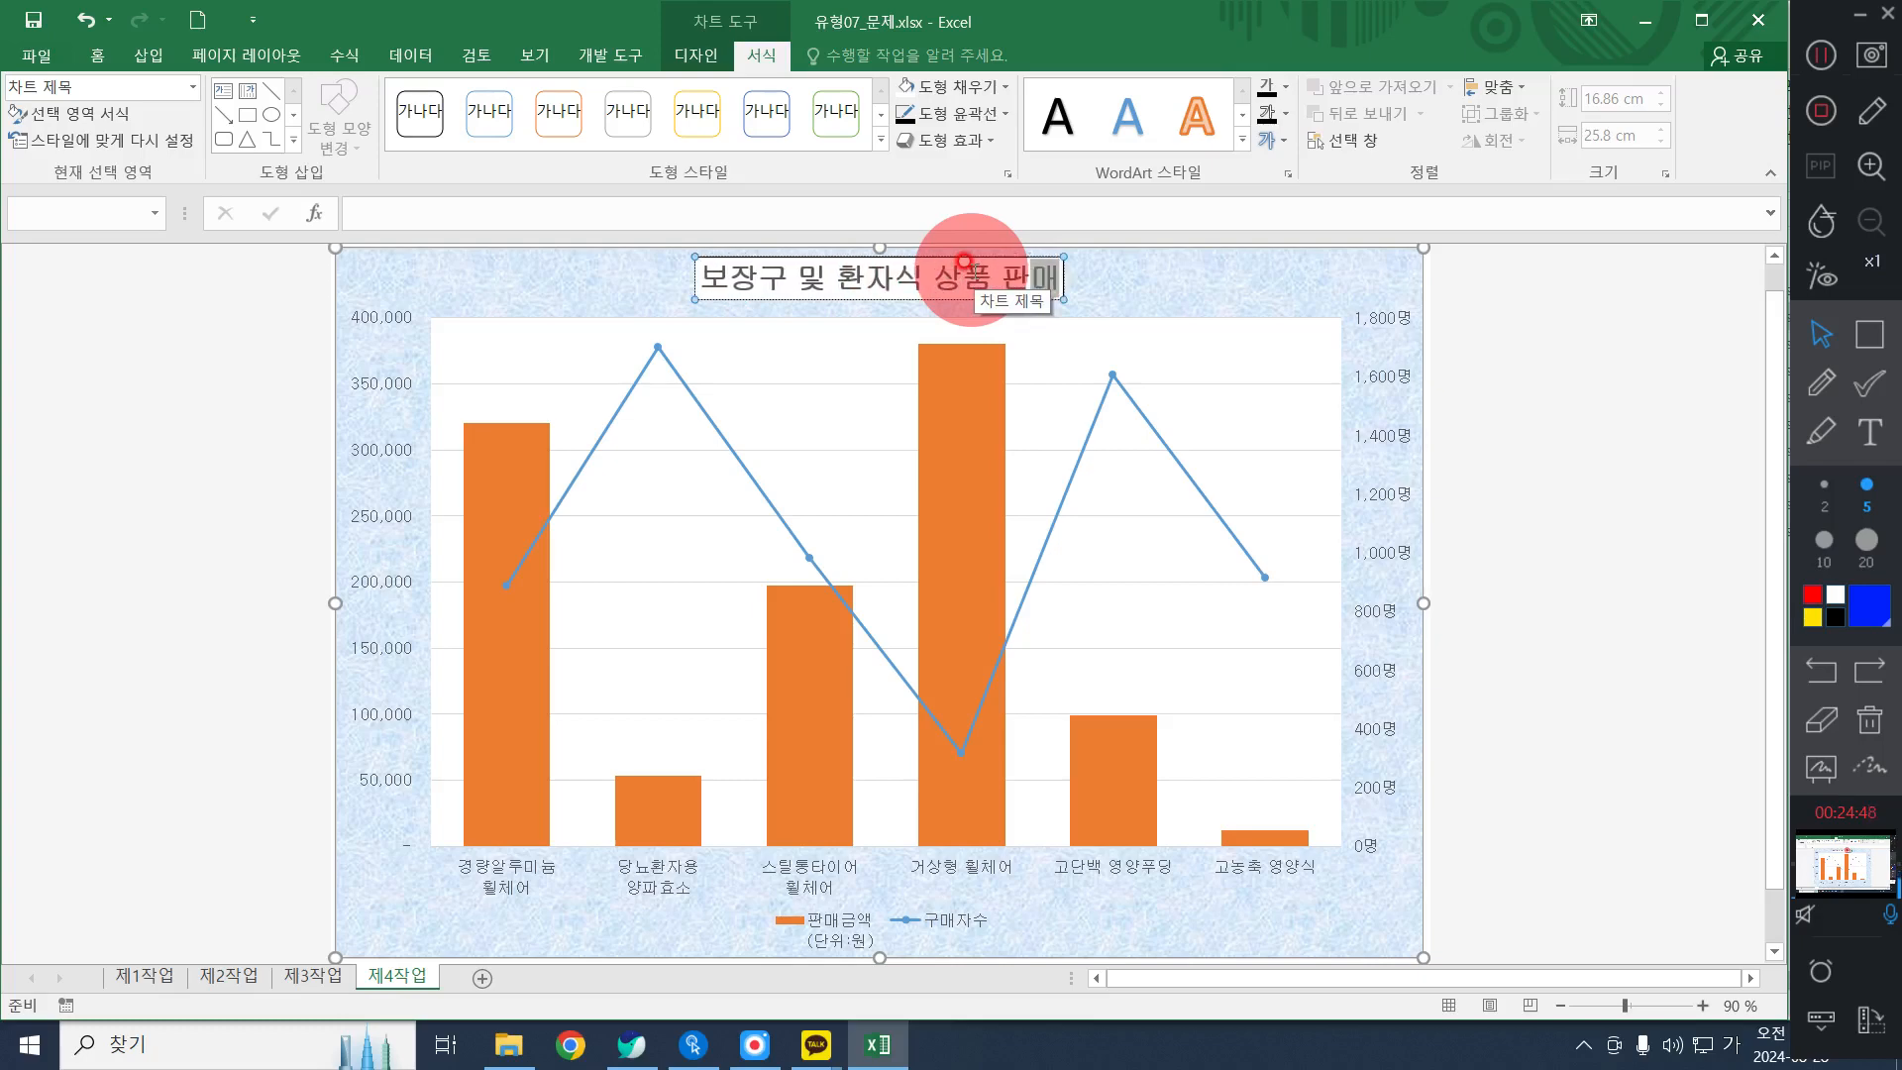
{"action": "type", "text": " 허현황"}
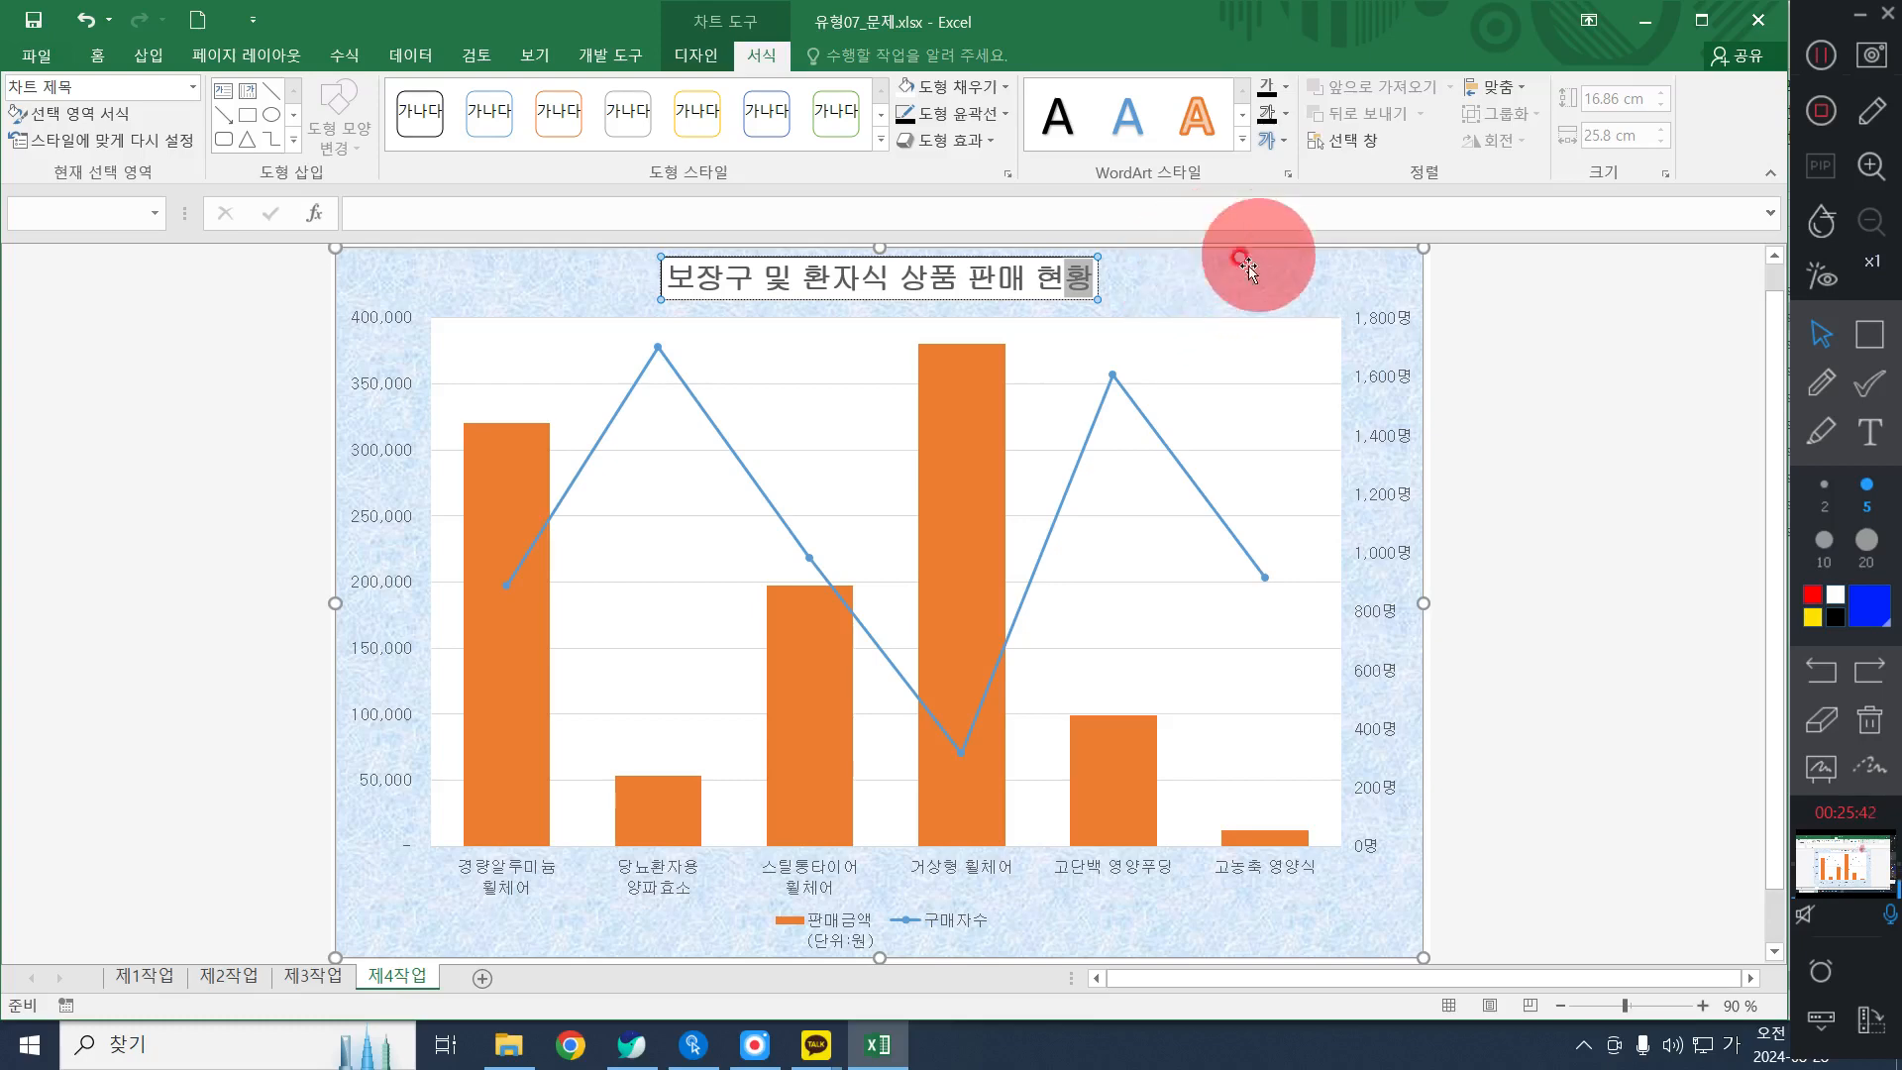
{"action": "left_click", "coordinate": [1157, 285]}
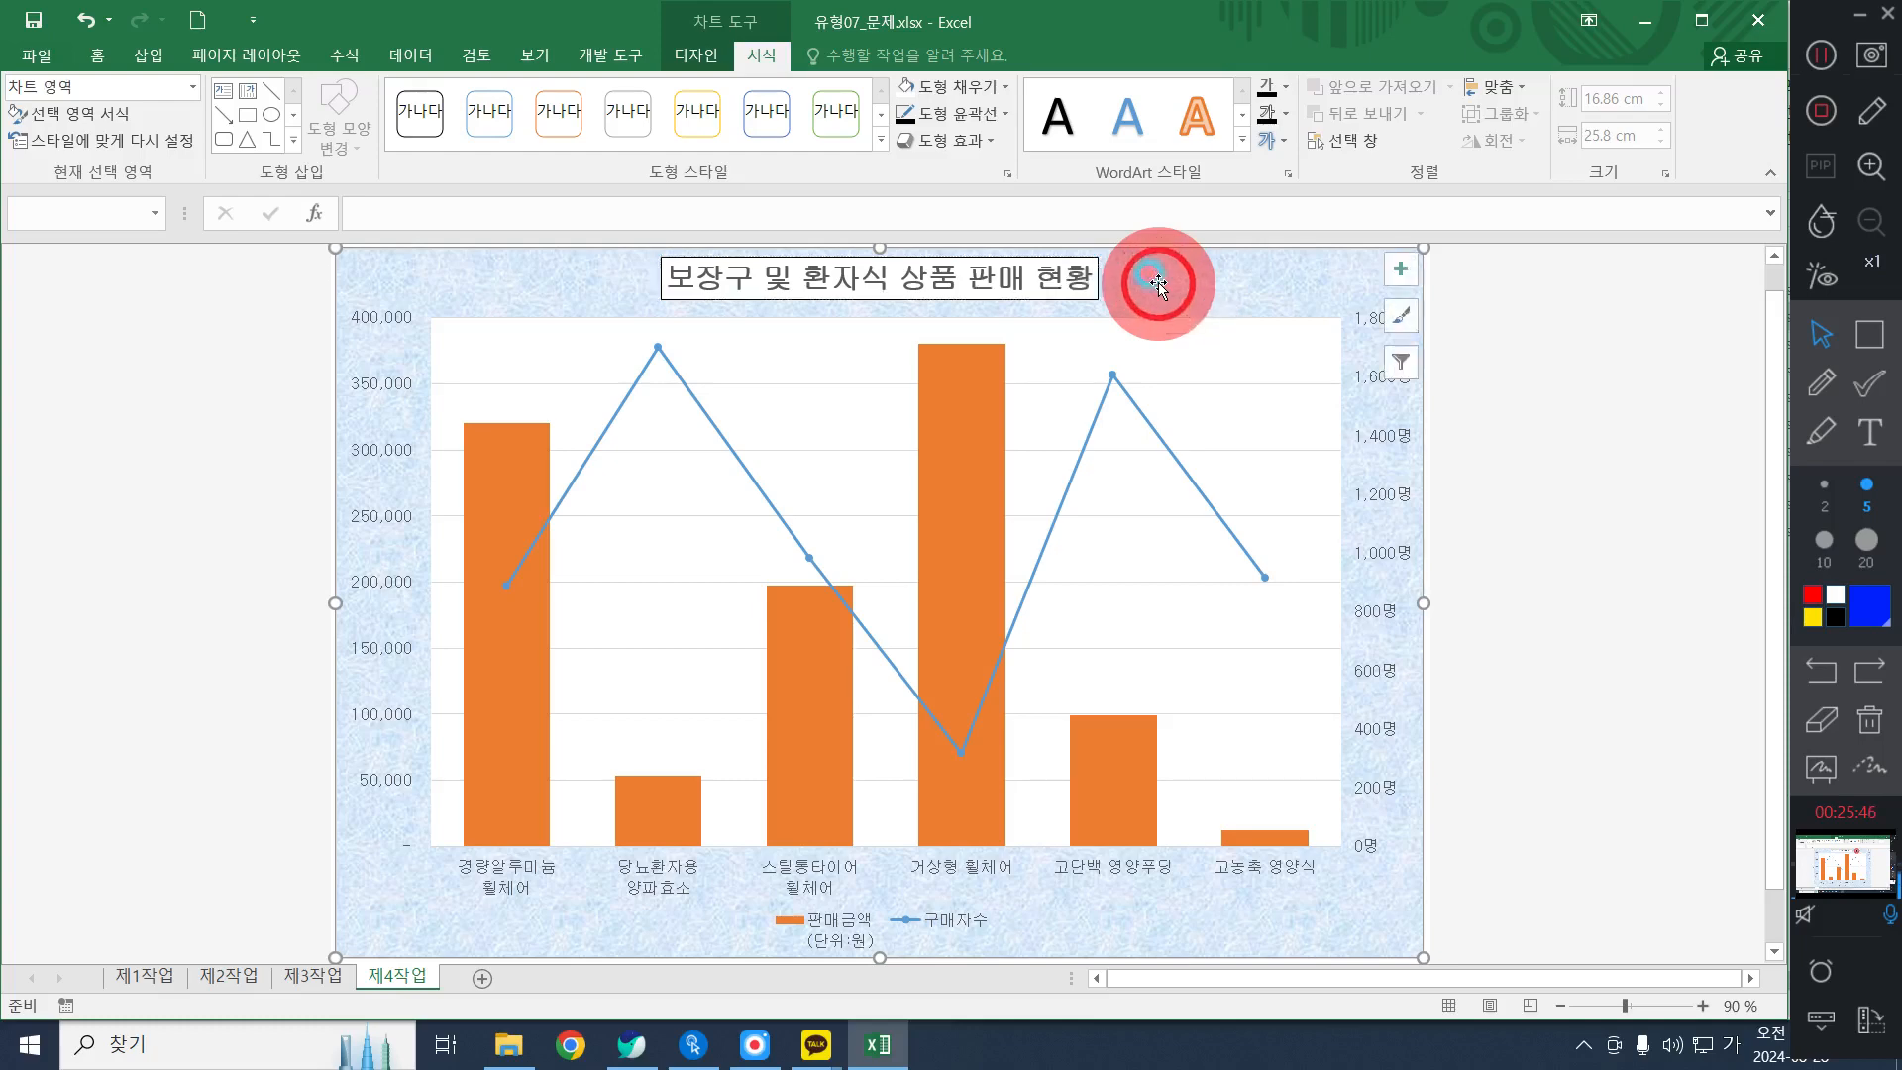
{"action": "left_click", "coordinate": [1828, 383]}
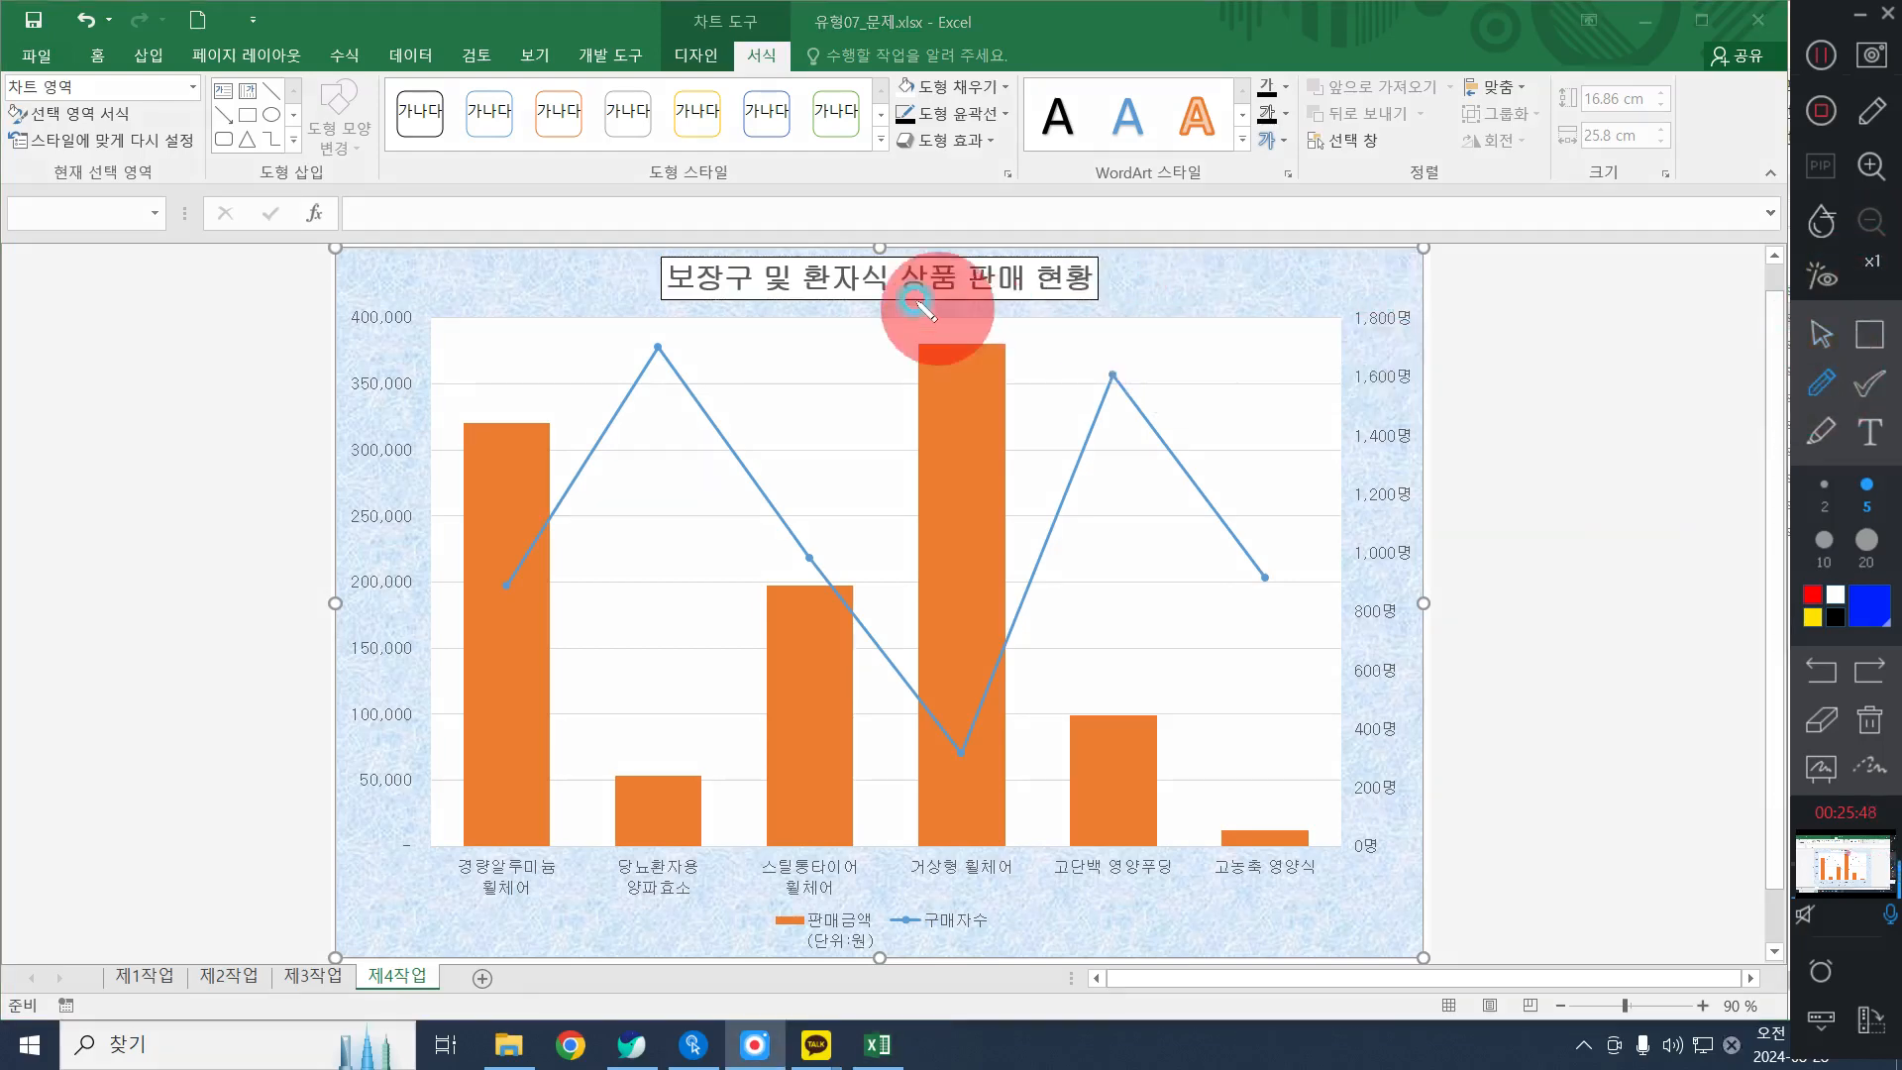
{"action": "left_click_drag", "start_coordinate": [878, 250], "coordinate": [910, 242]}
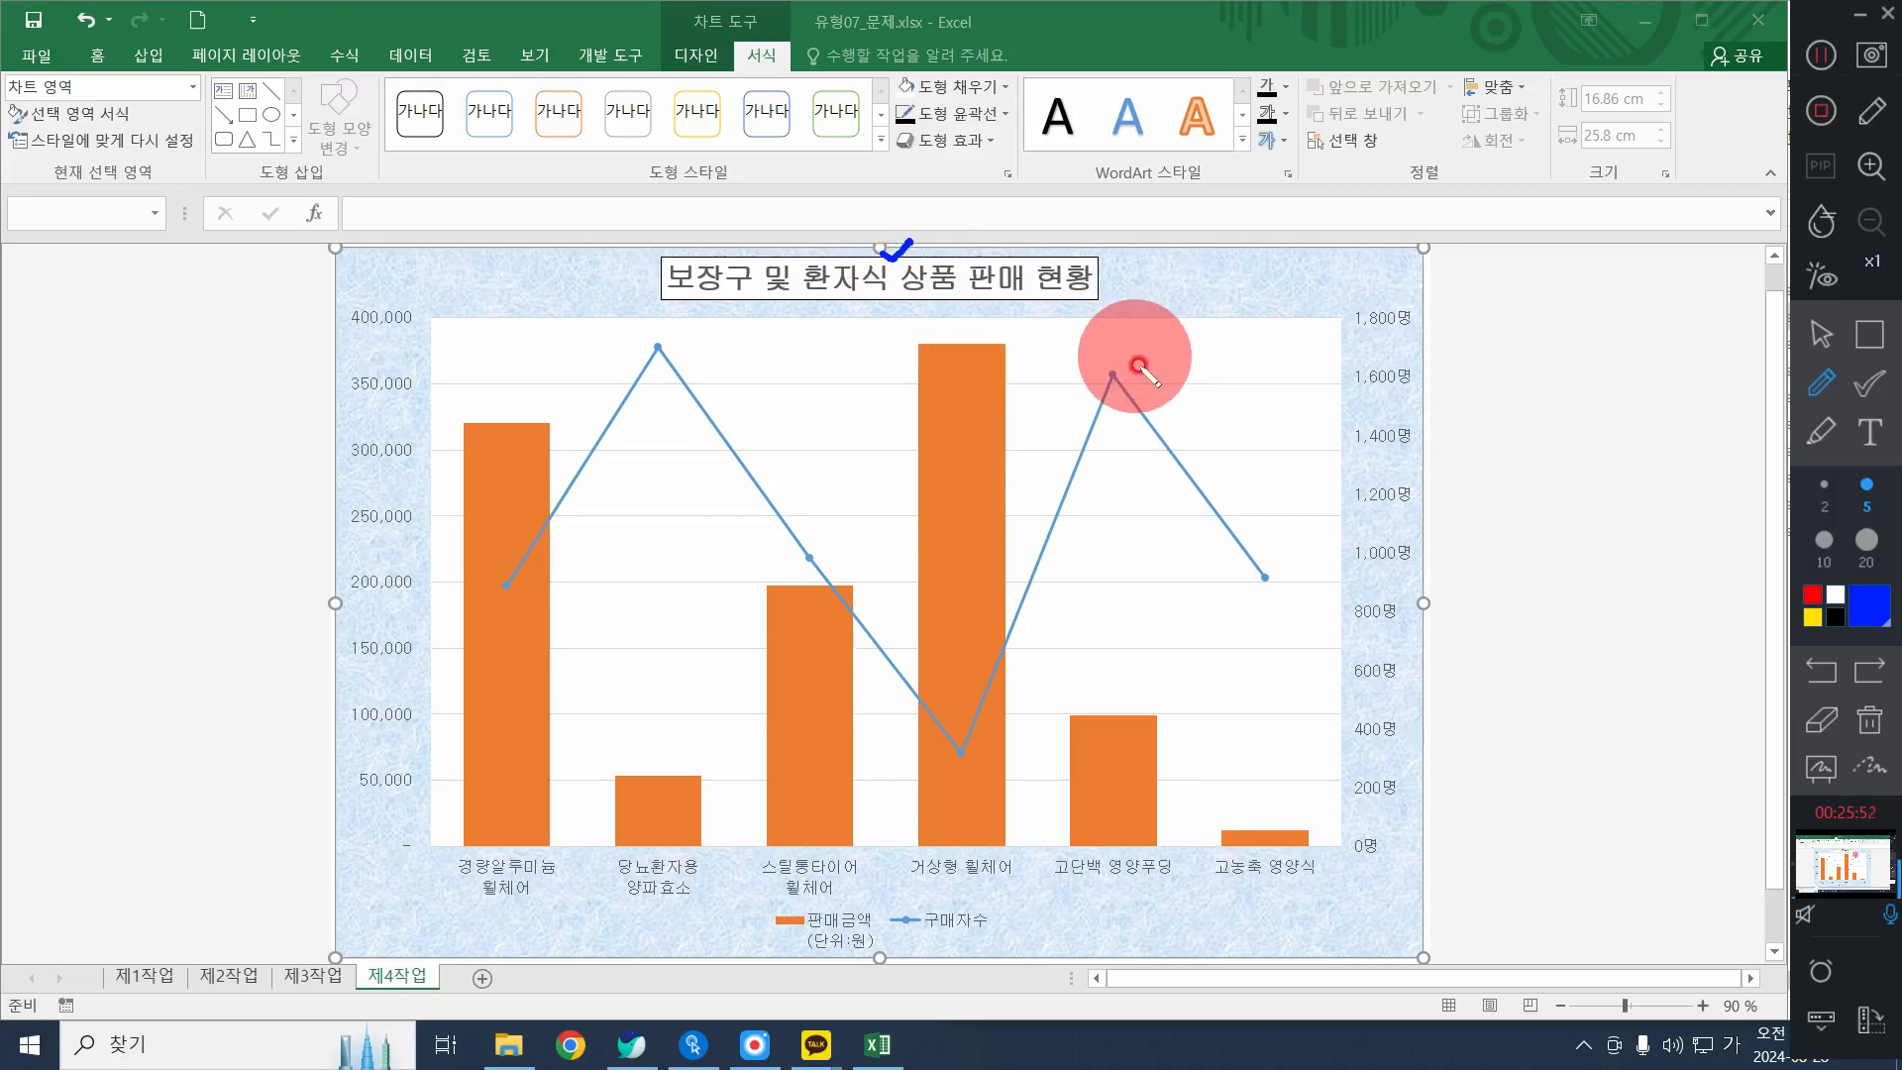
{"action": "left_click", "coordinate": [1879, 725]}
{"action": "left_click", "coordinate": [1821, 334]}
{"action": "left_click", "coordinate": [838, 278]}
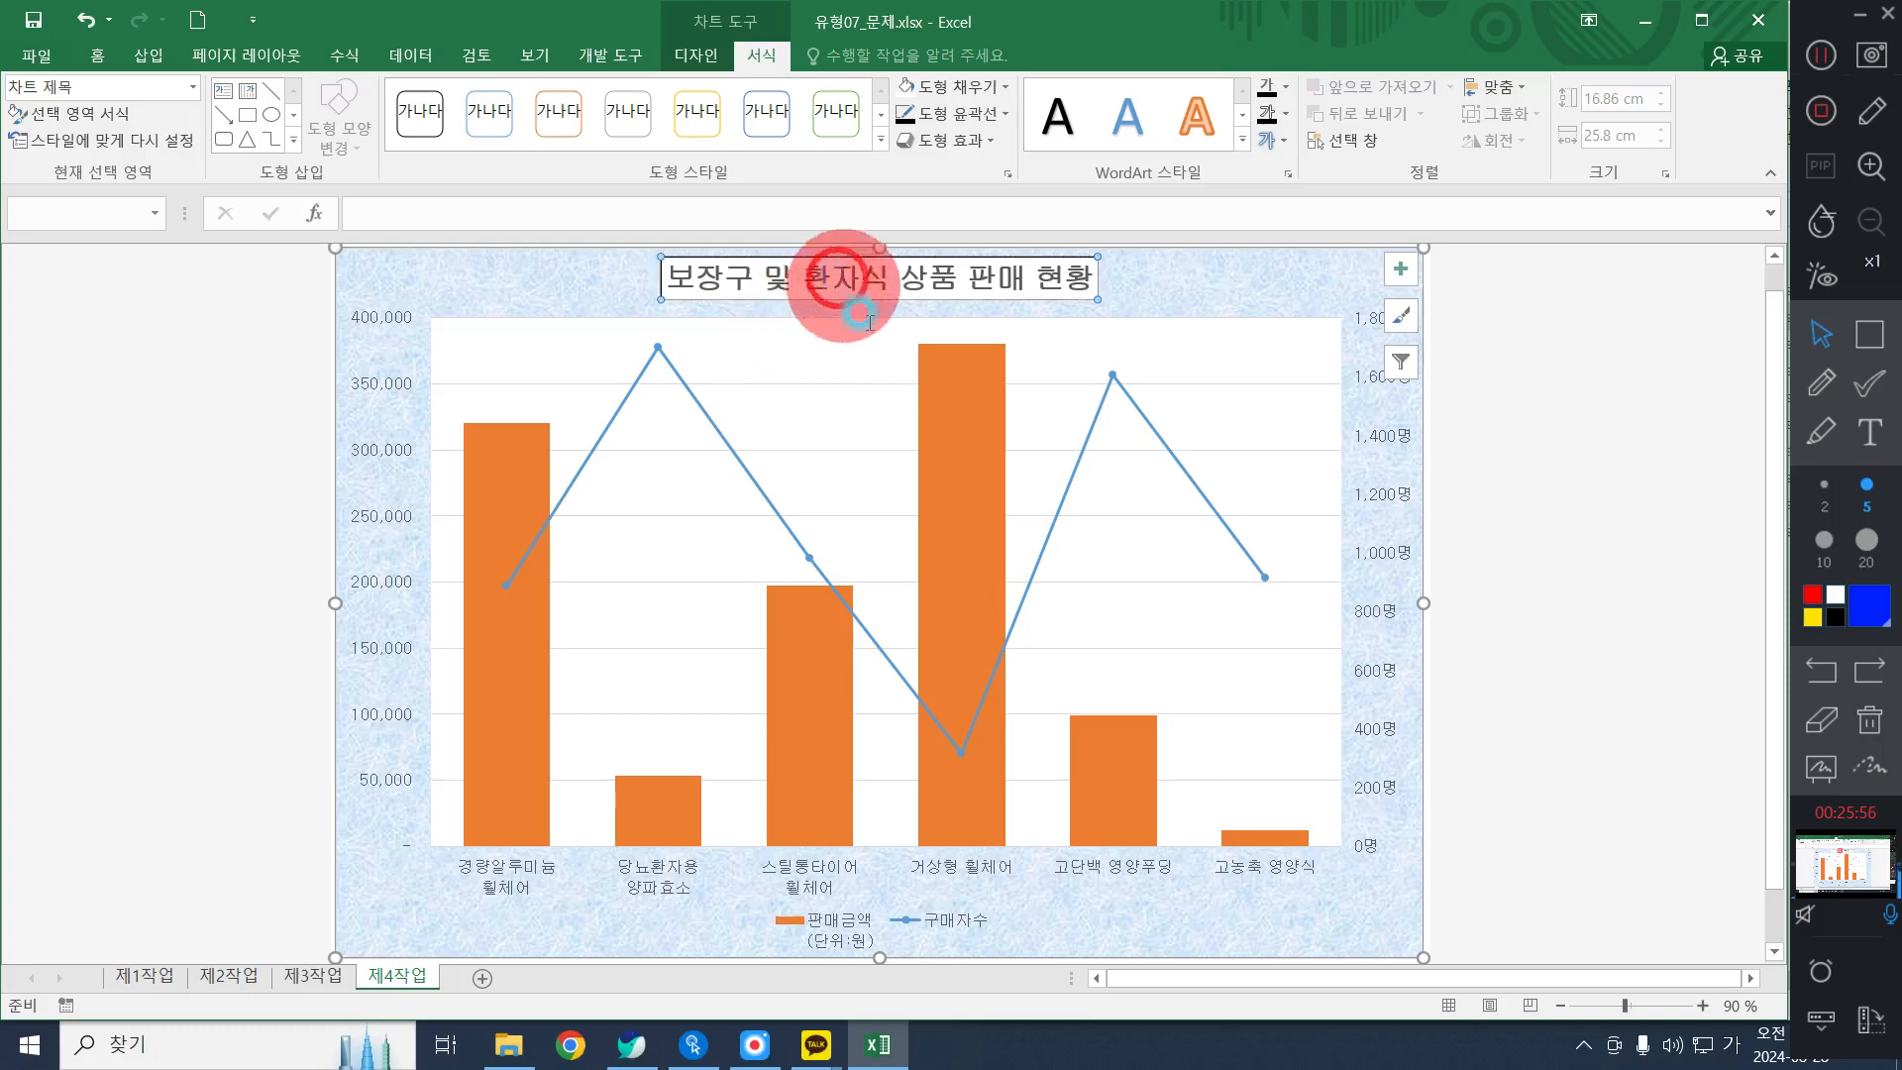
{"action": "left_click", "coordinate": [1279, 291]}
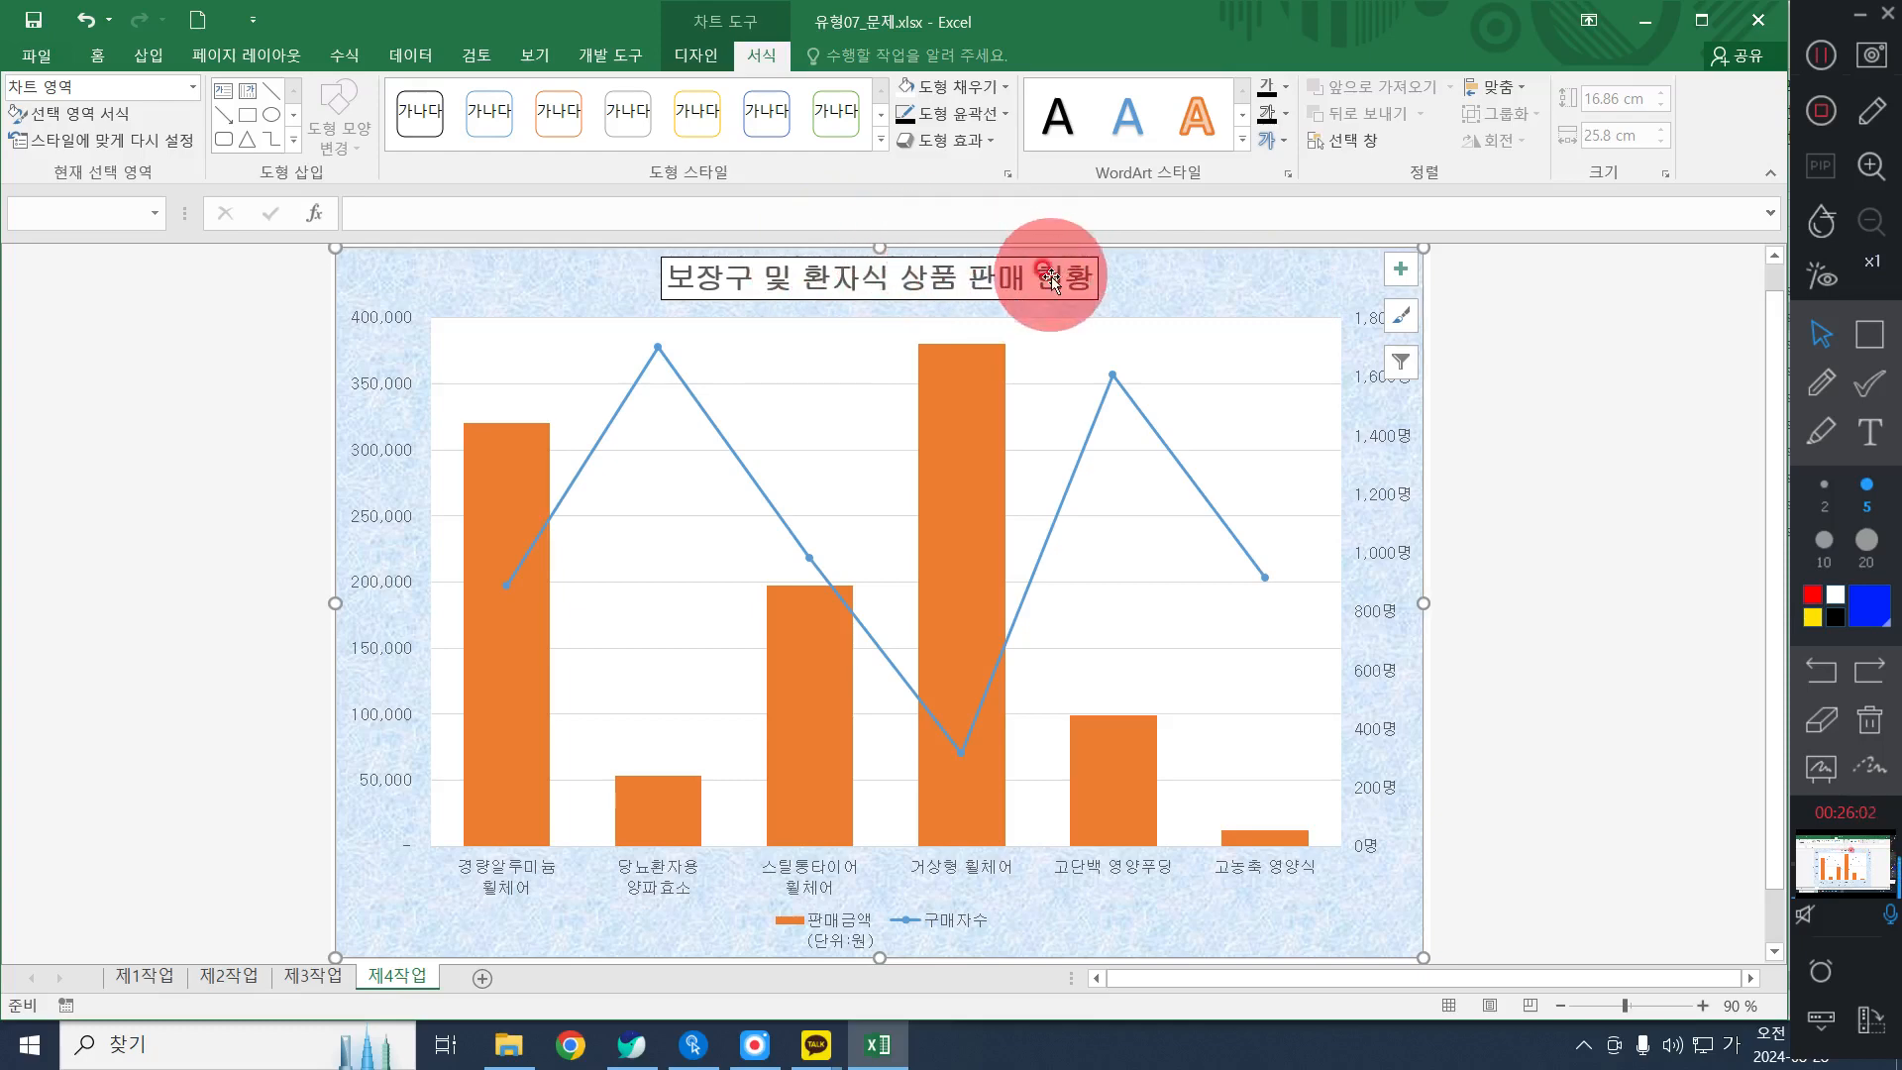
Try black as the chart title's text colour and undo the change
{"action": "left_click", "coordinate": [1019, 267]}
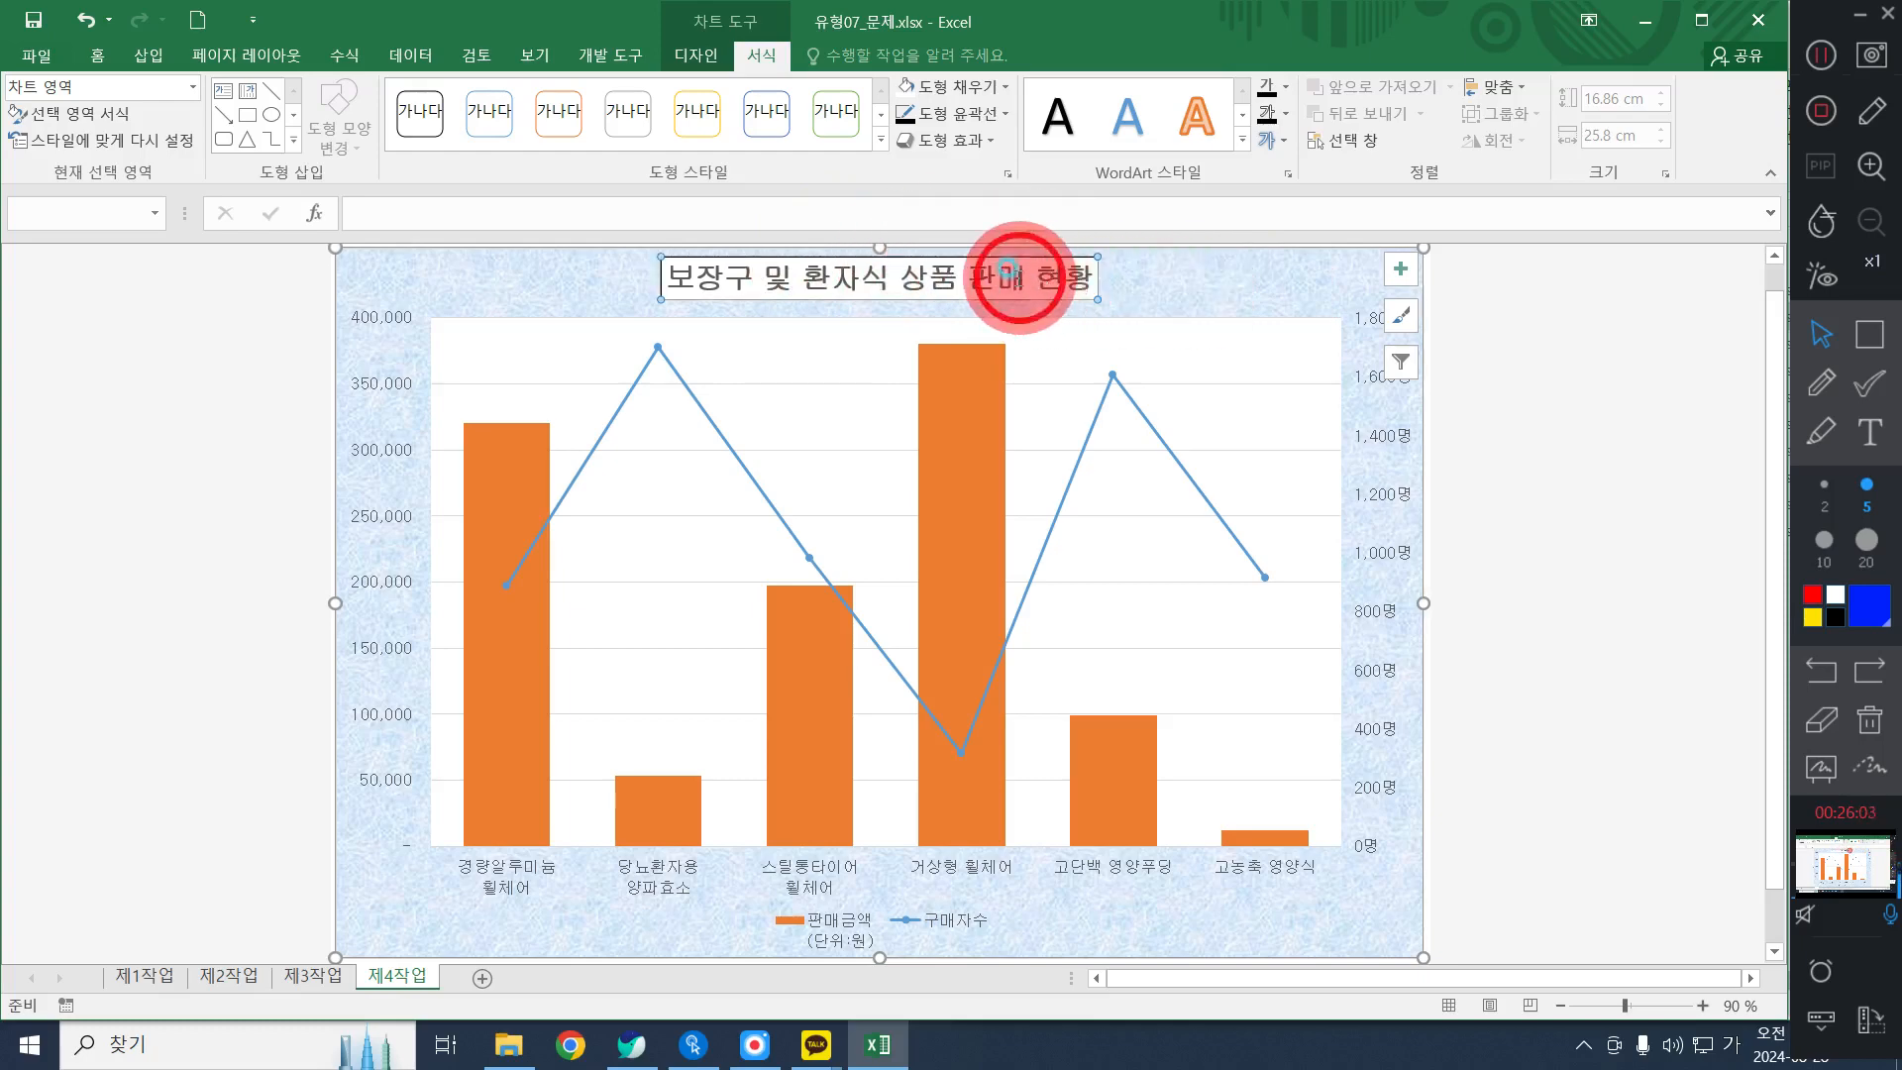
{"action": "left_click", "coordinate": [1269, 87]}
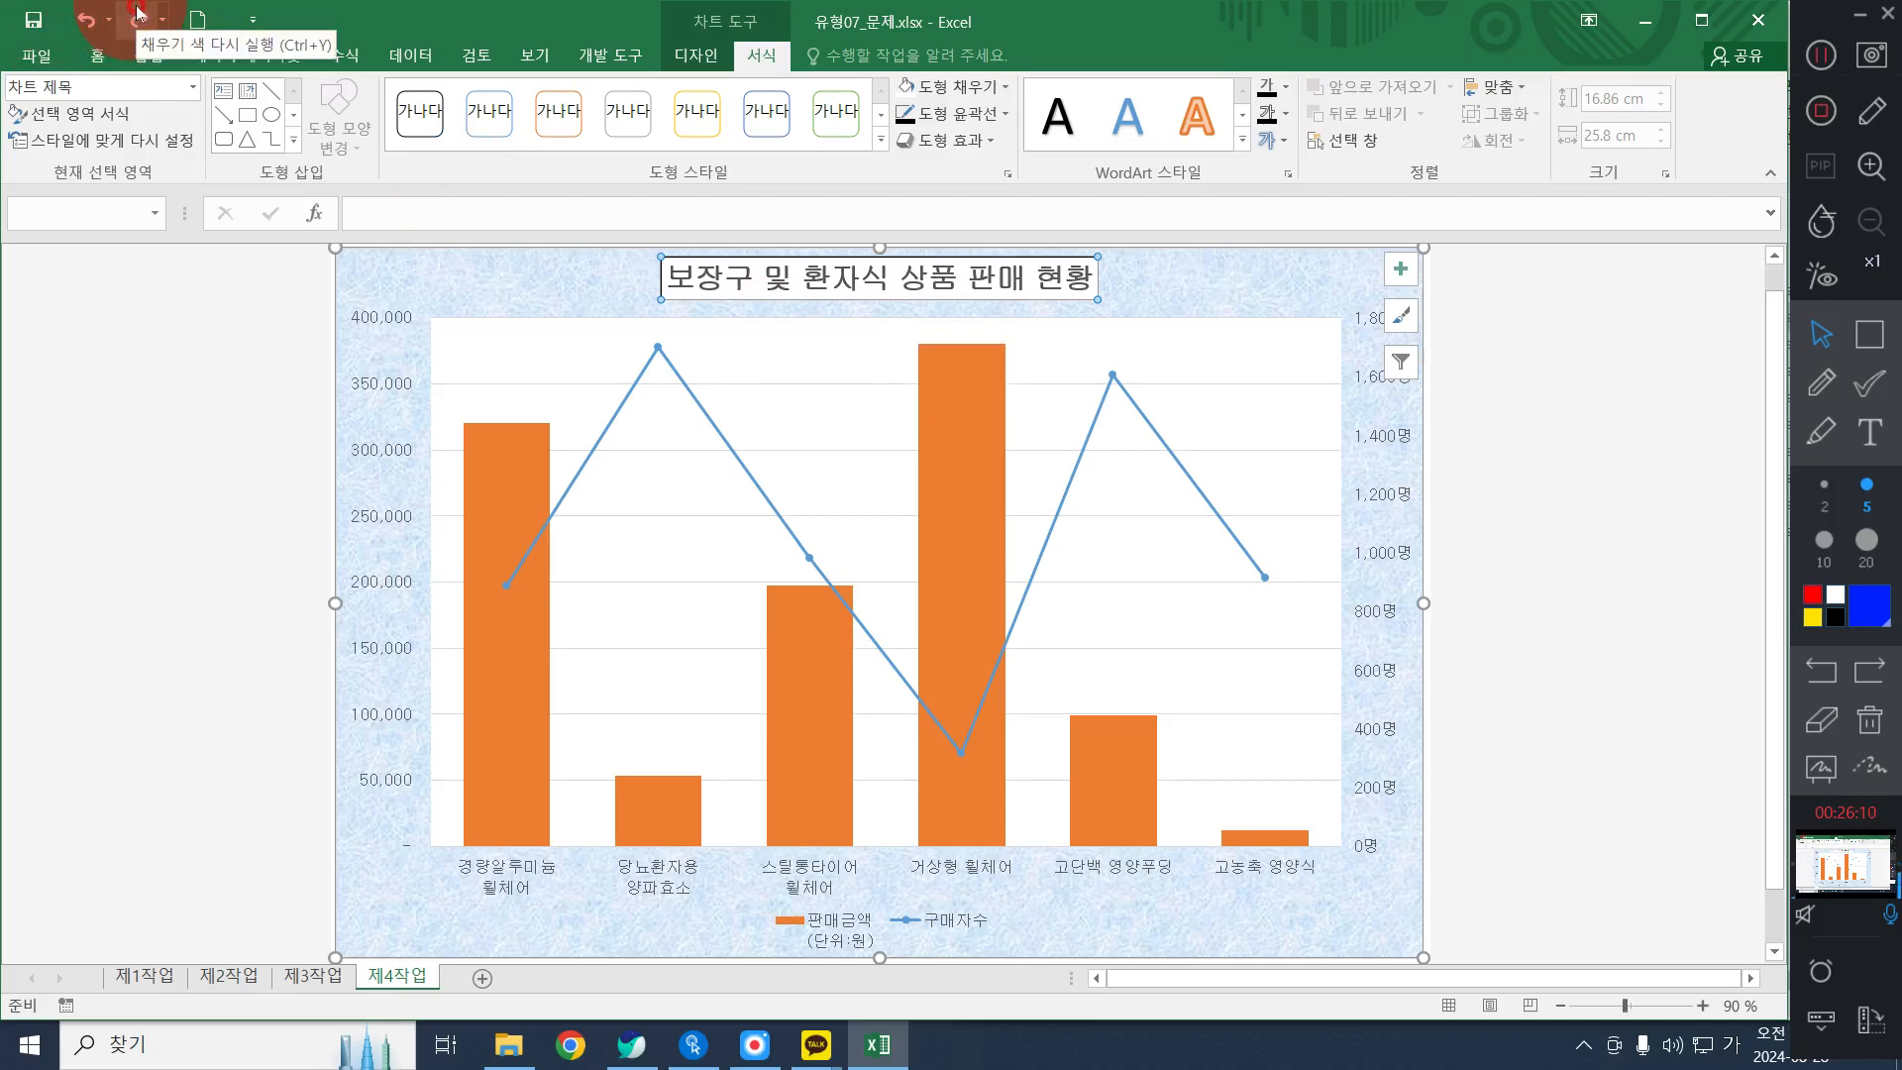
{"action": "left_click", "coordinate": [137, 14]}
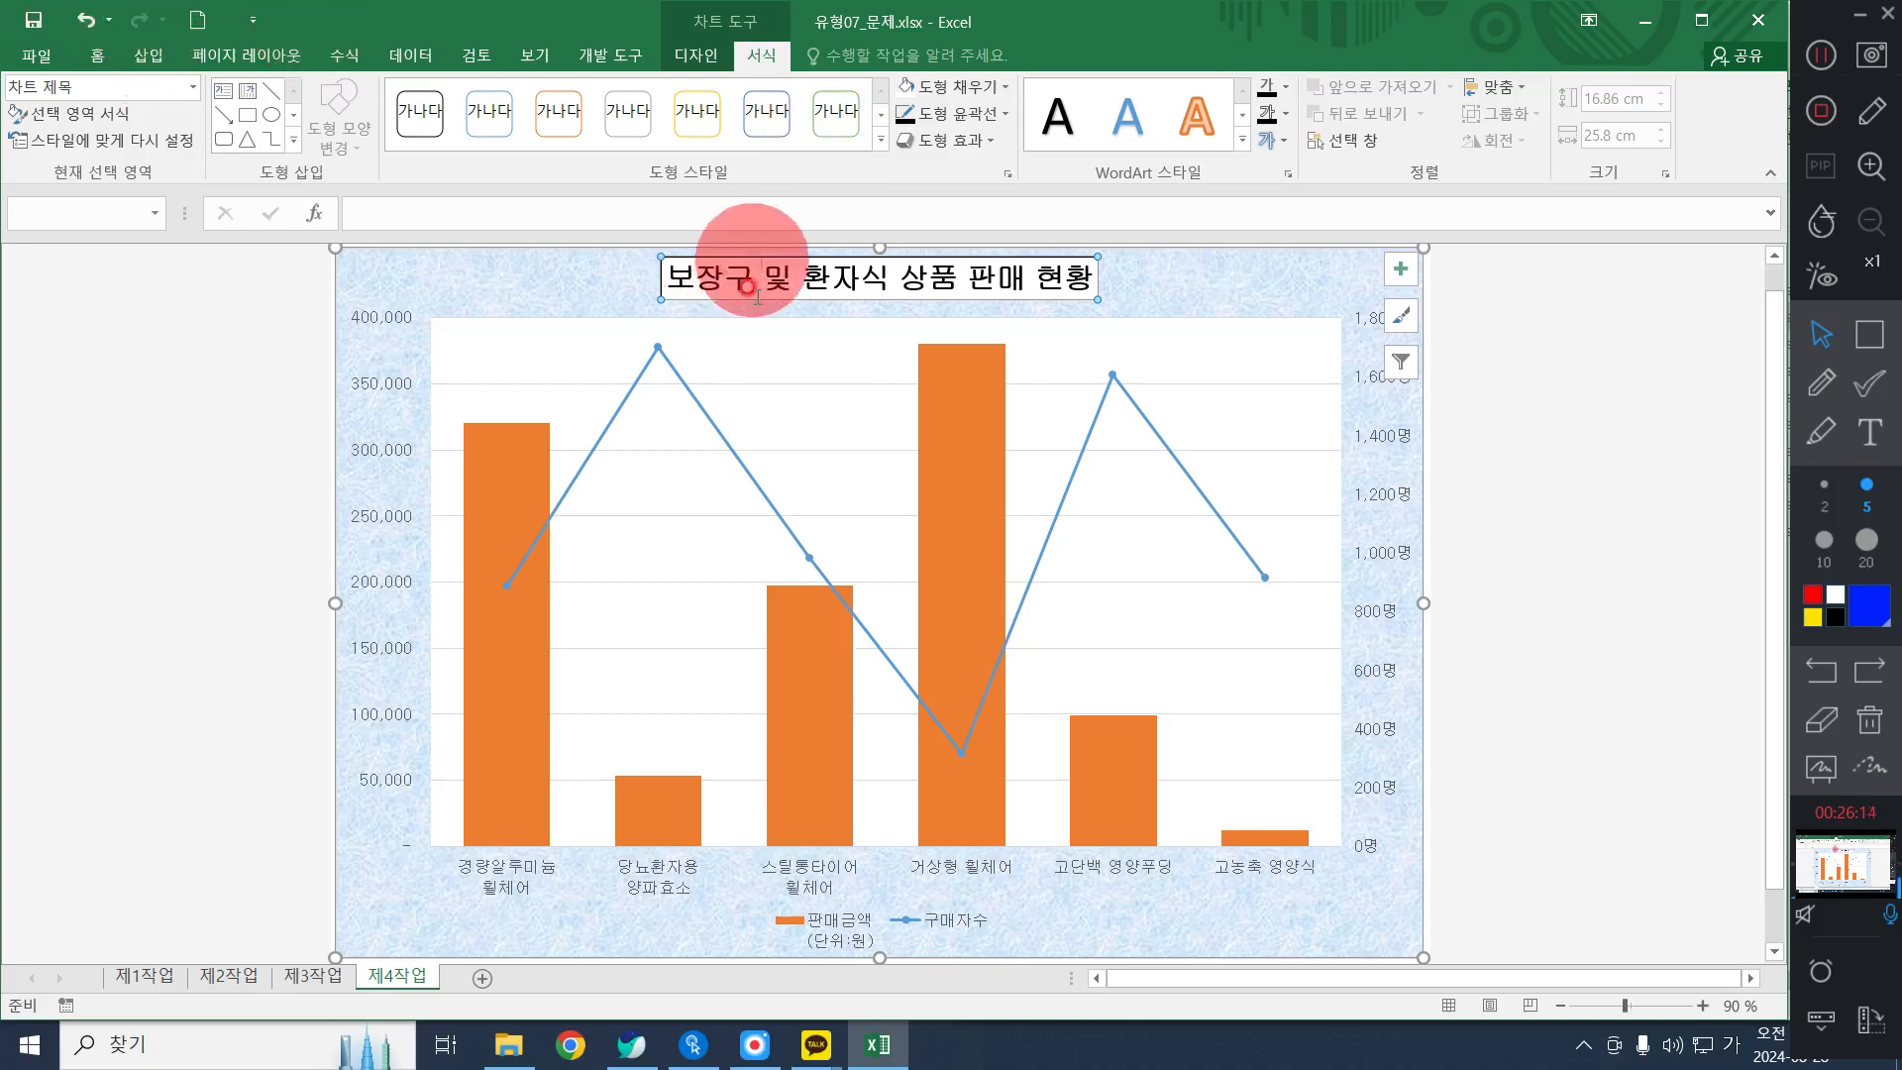
{"action": "left_click", "coordinate": [99, 22]}
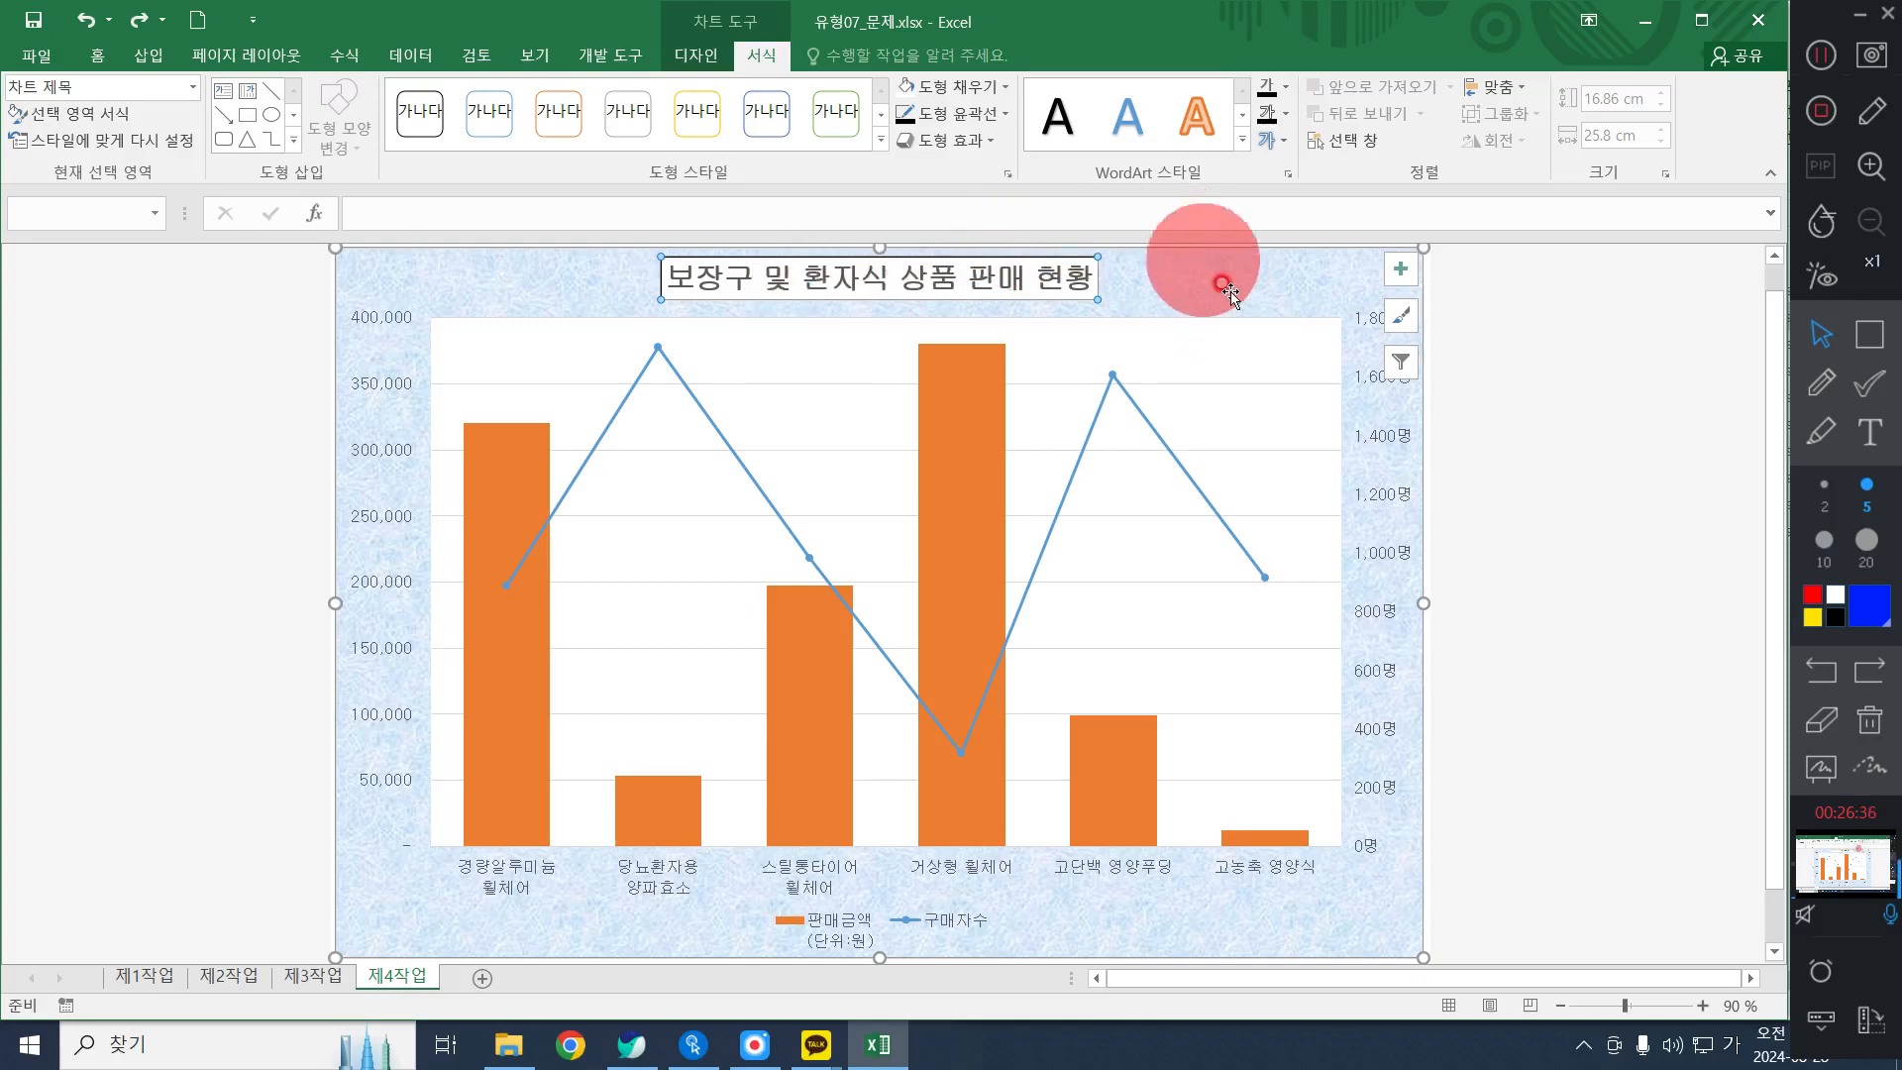
{"action": "left_click", "coordinate": [1165, 294]}
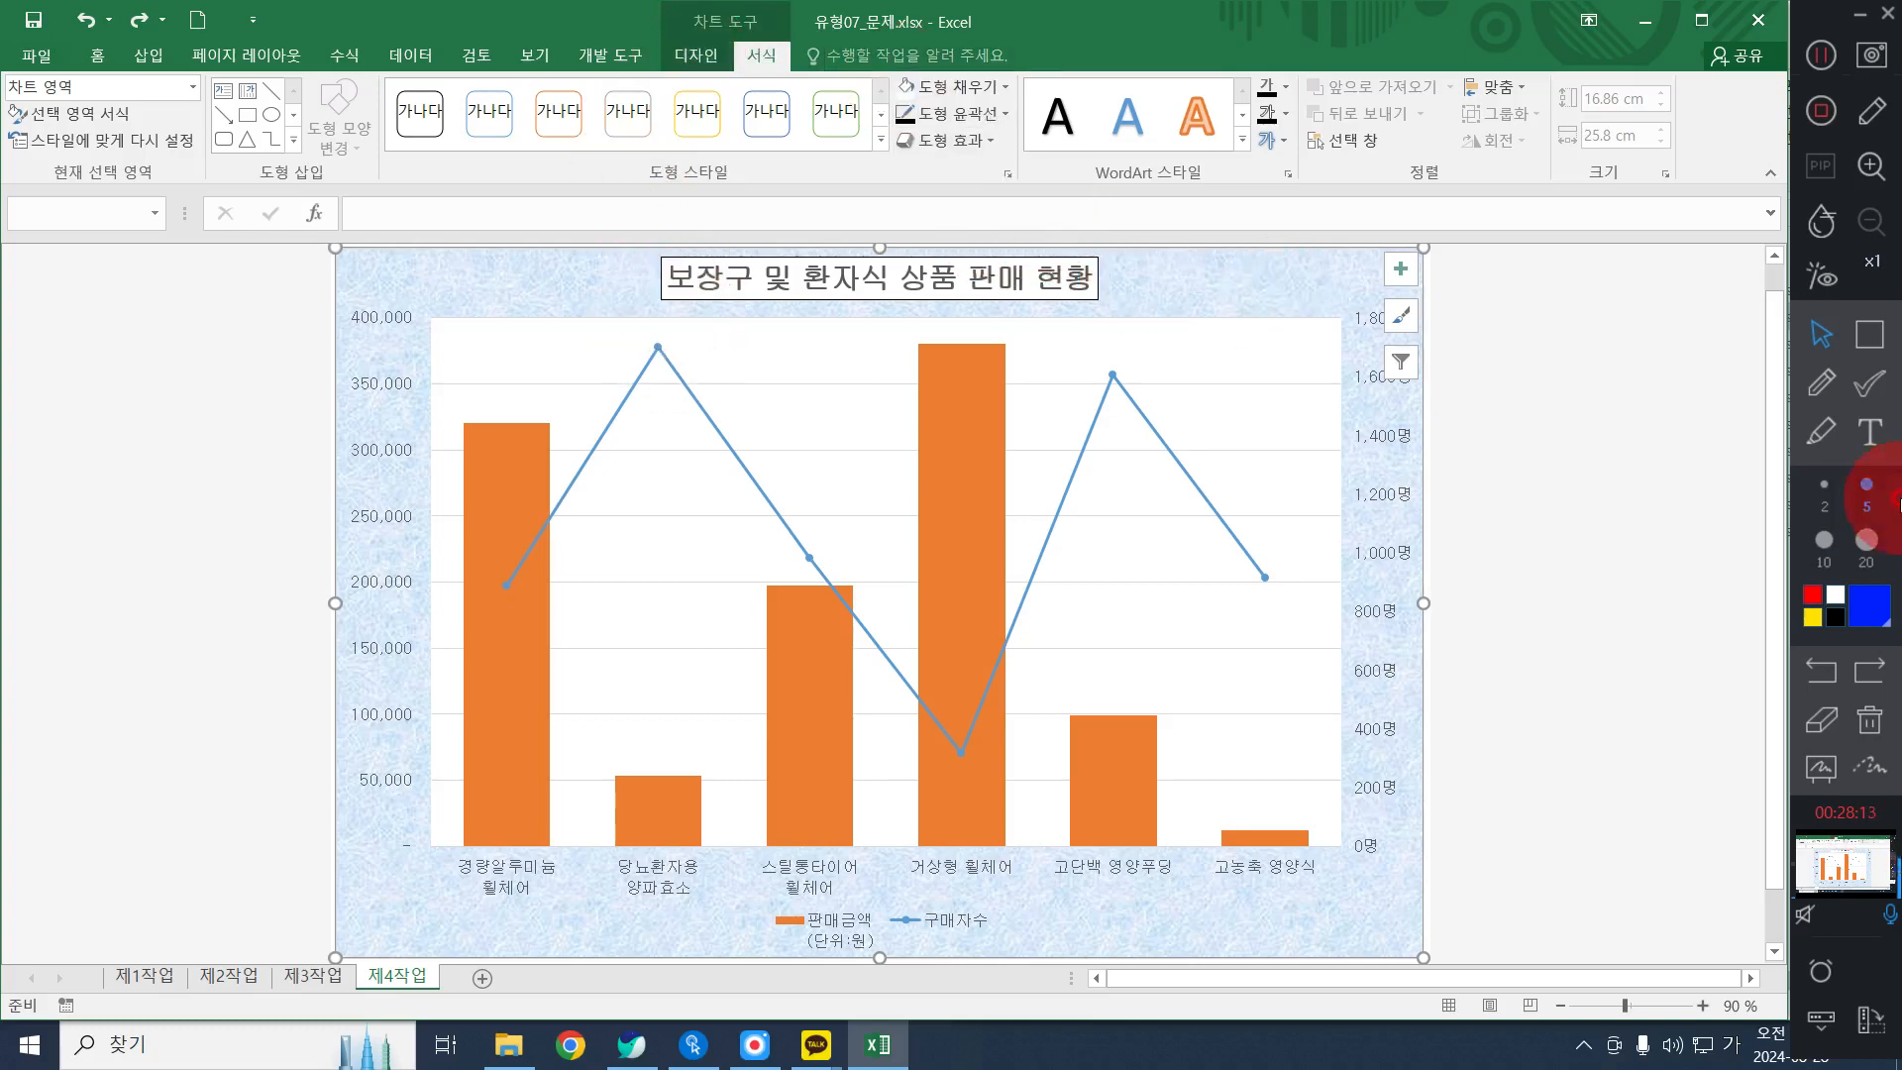
{"action": "left_click", "coordinate": [1869, 334]}
{"action": "left_click_drag", "start_coordinate": [627, 323], "coordinate": [685, 370]}
{"action": "left_click_drag", "start_coordinate": [481, 572], "coordinate": [531, 614]}
{"action": "left_click_drag", "start_coordinate": [792, 553], "coordinate": [824, 585]}
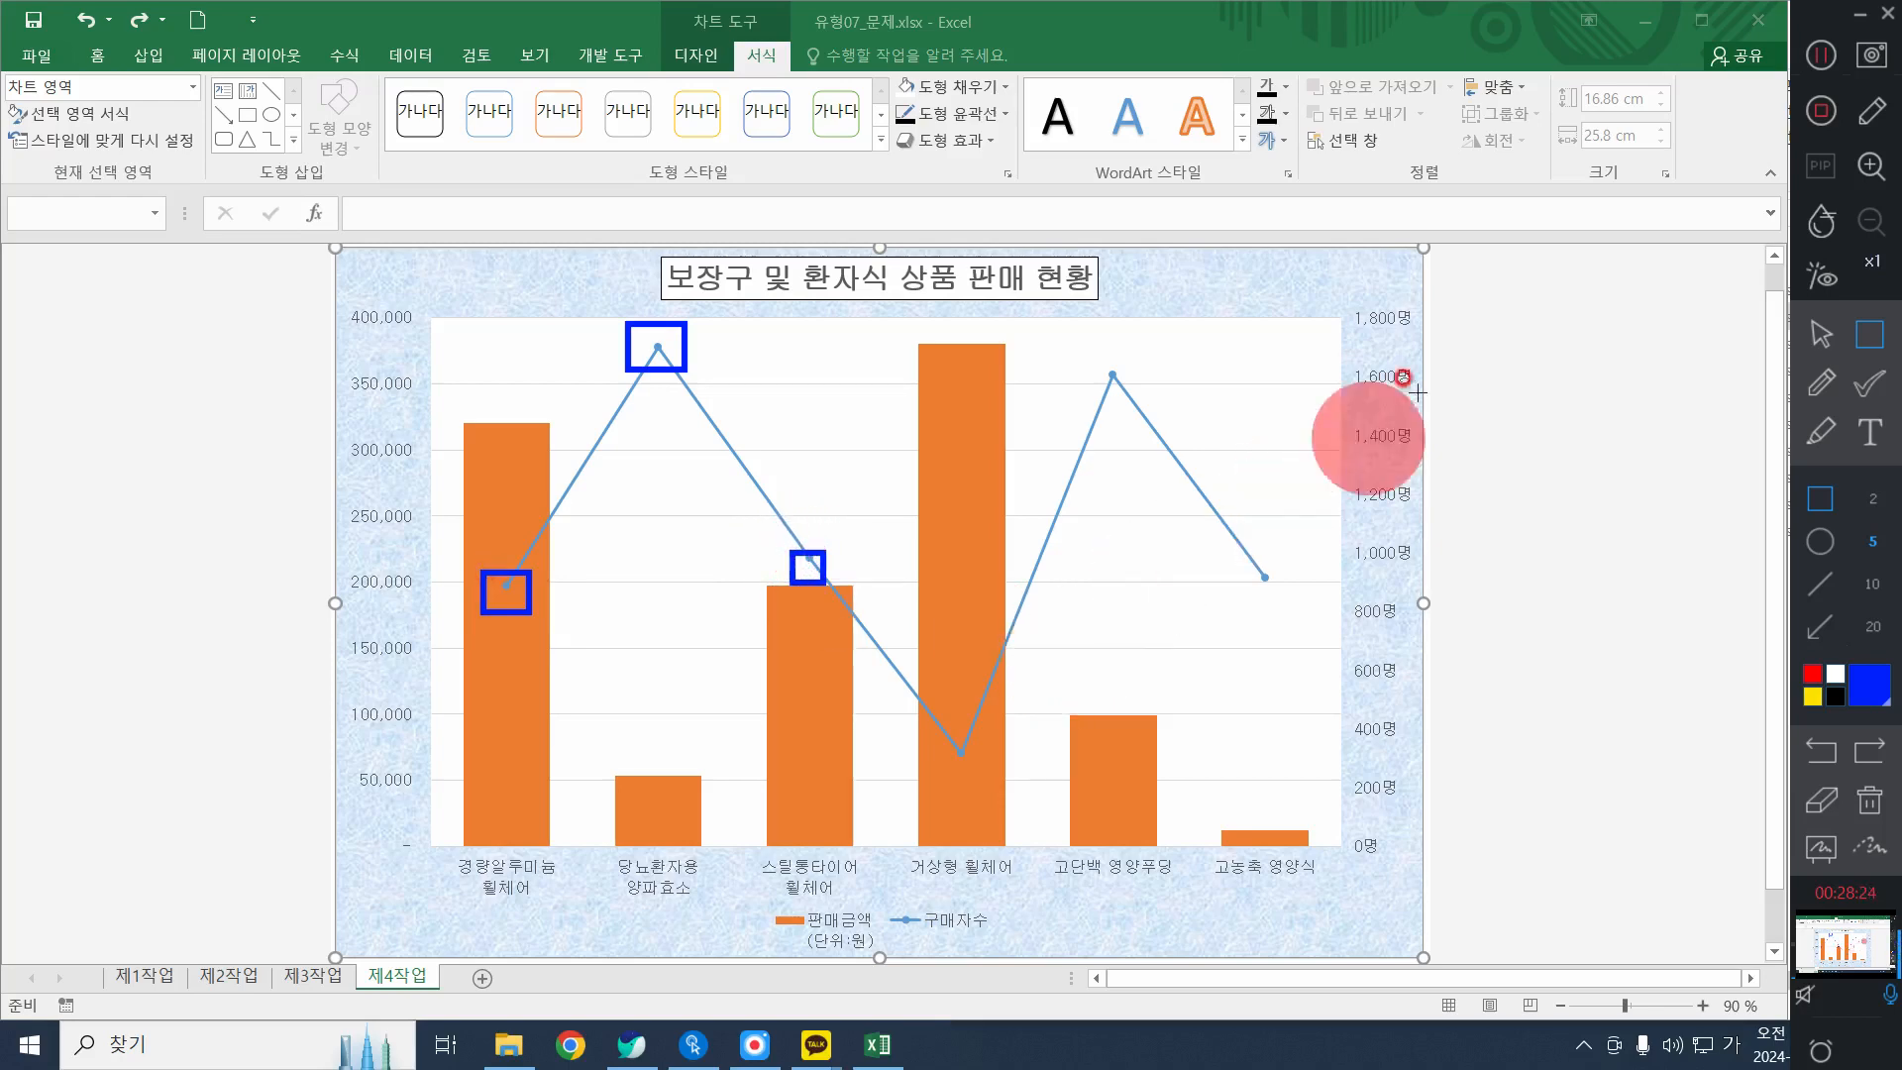
{"action": "left_click", "coordinate": [1884, 816]}
{"action": "left_click", "coordinate": [1821, 335]}
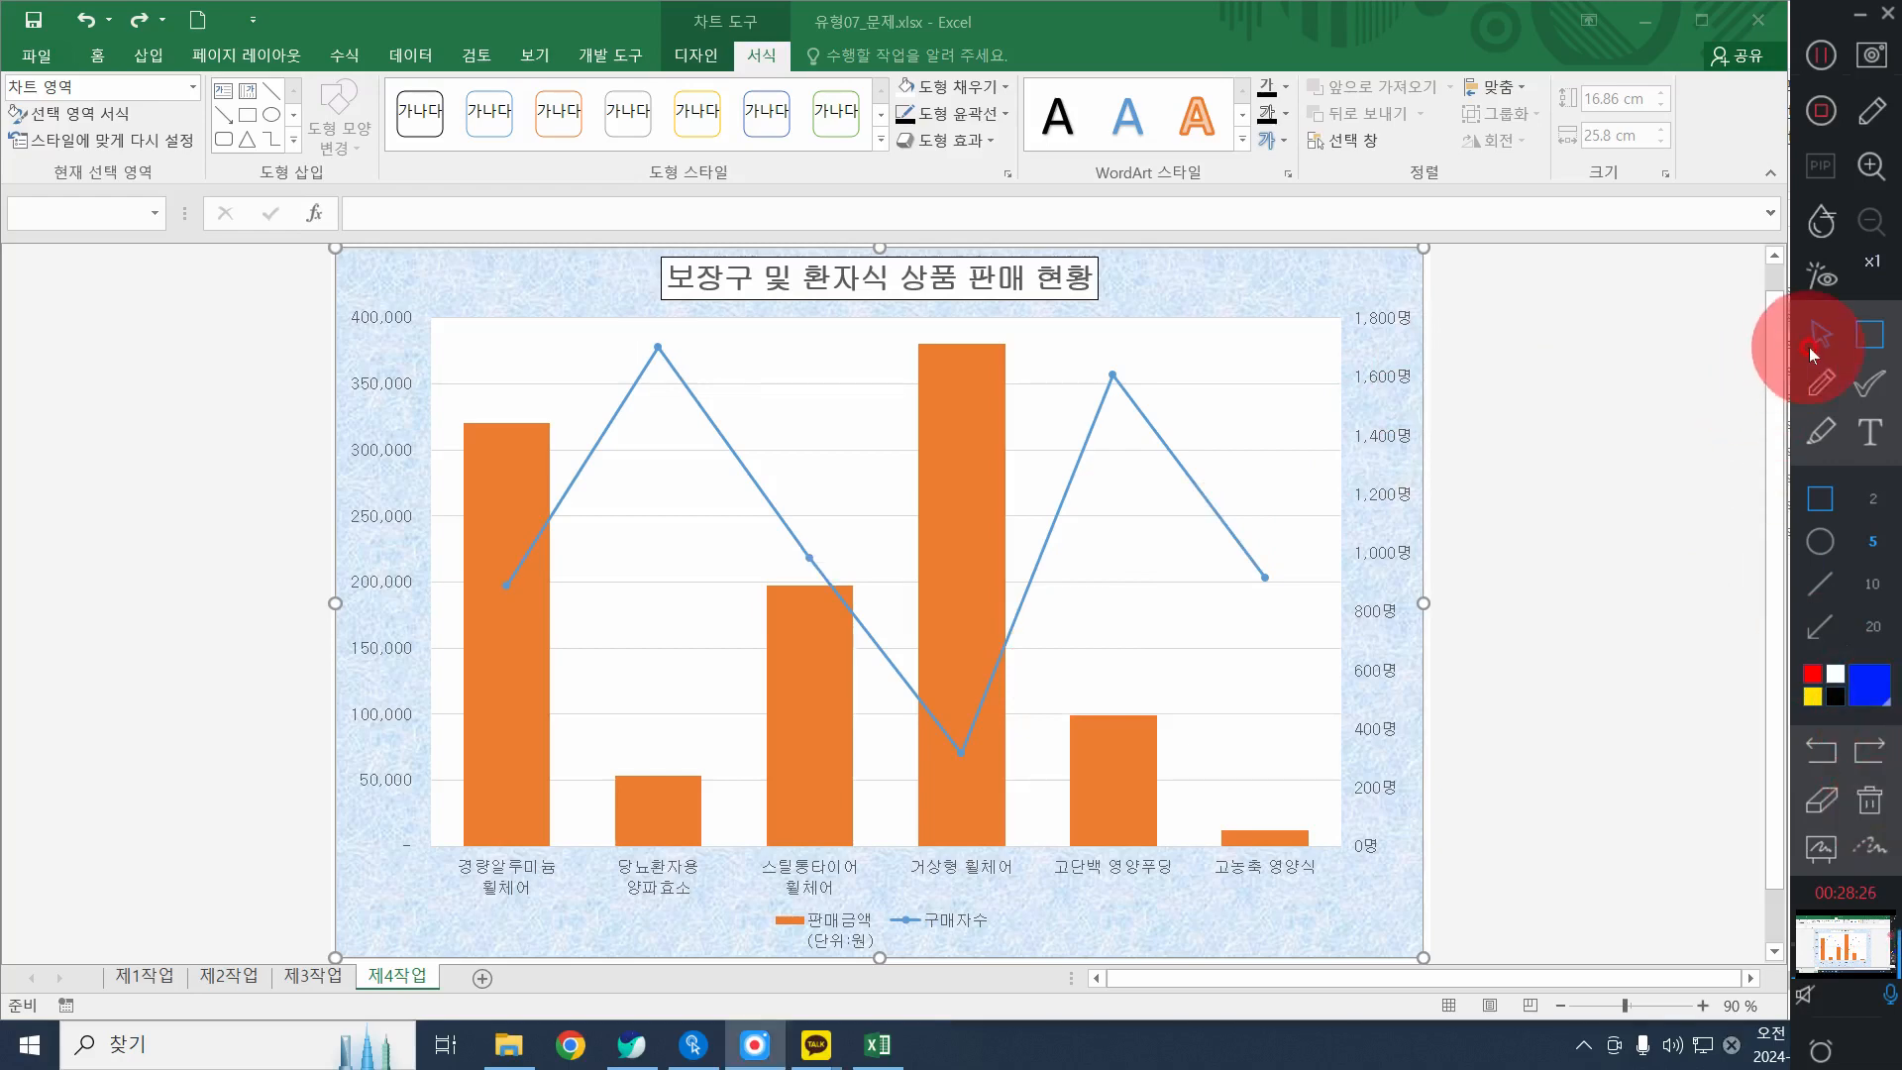
Open the data series formatting options for the 구매자수 line and keep that series selected
{"action": "mouse_move", "coordinate": [657, 351]}
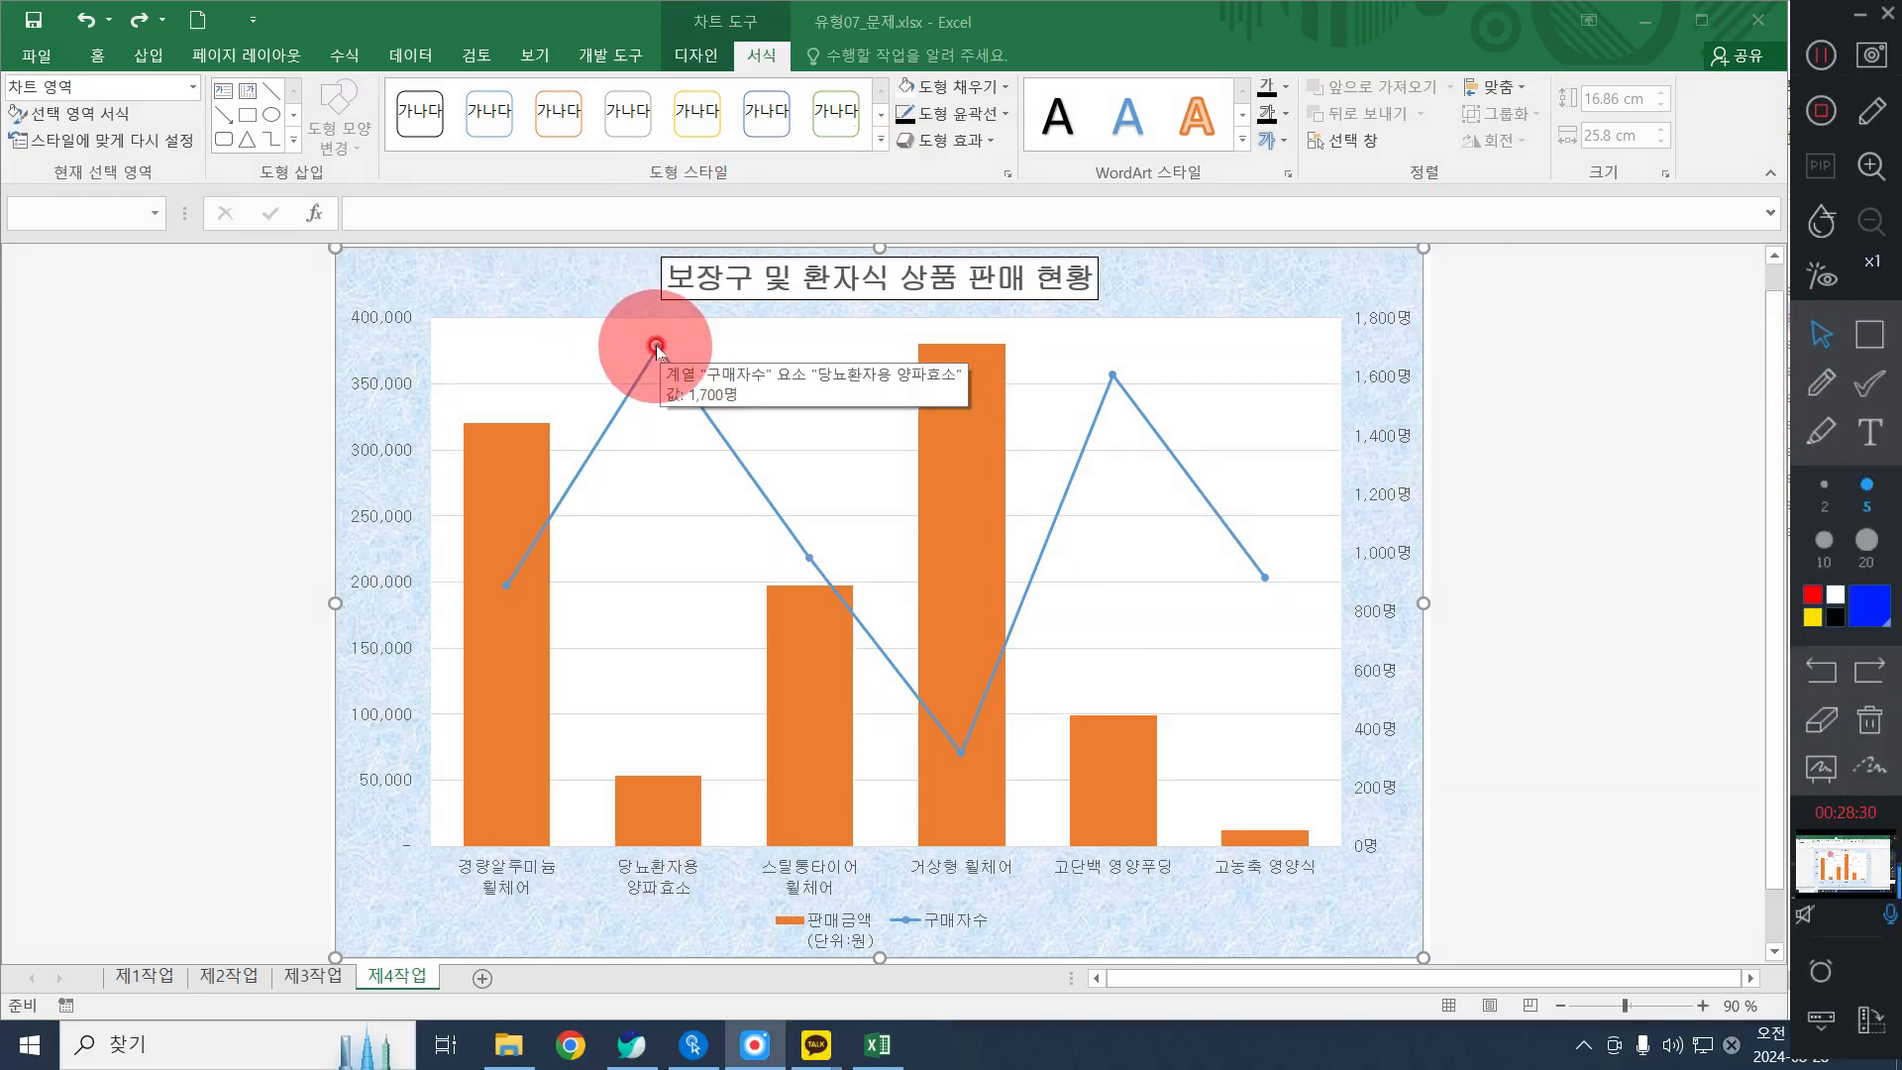
{"action": "right_click", "coordinate": [657, 347]}
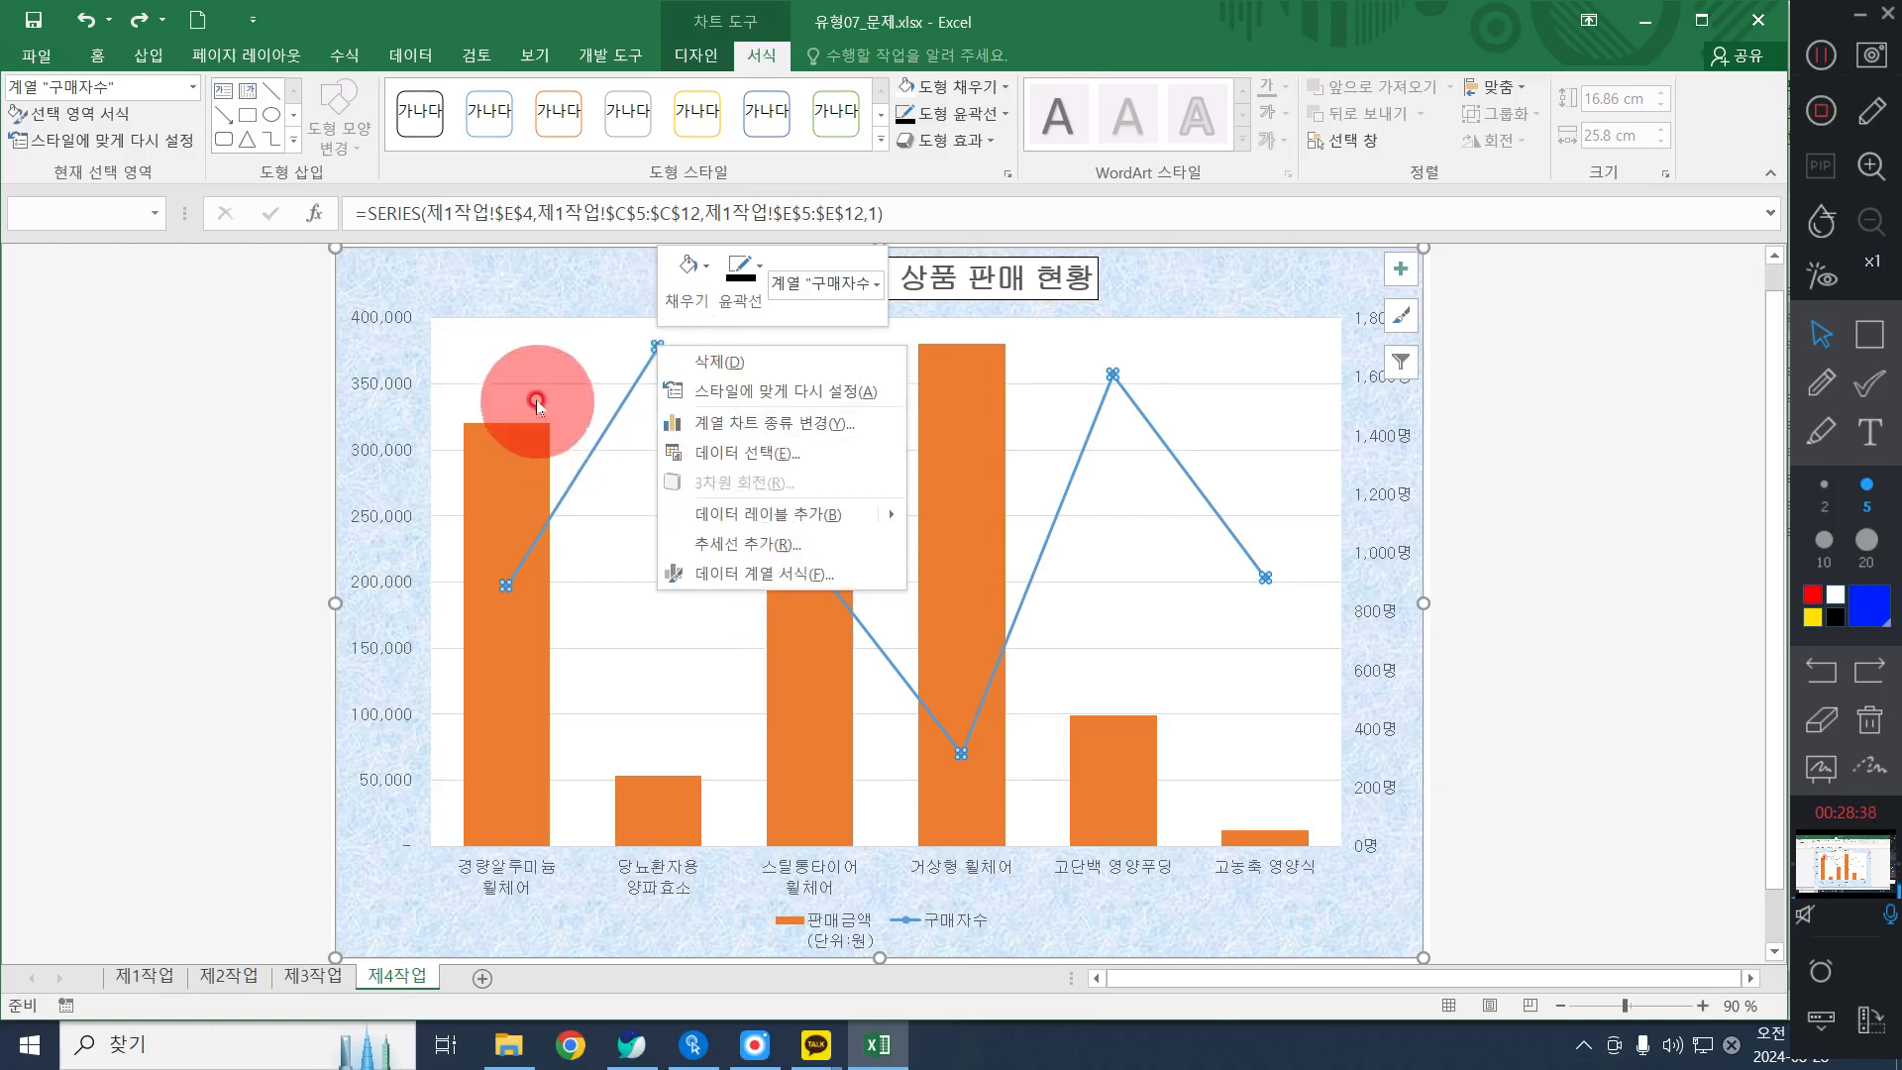
{"action": "left_click", "coordinate": [555, 371]}
{"action": "left_click", "coordinate": [700, 353]}
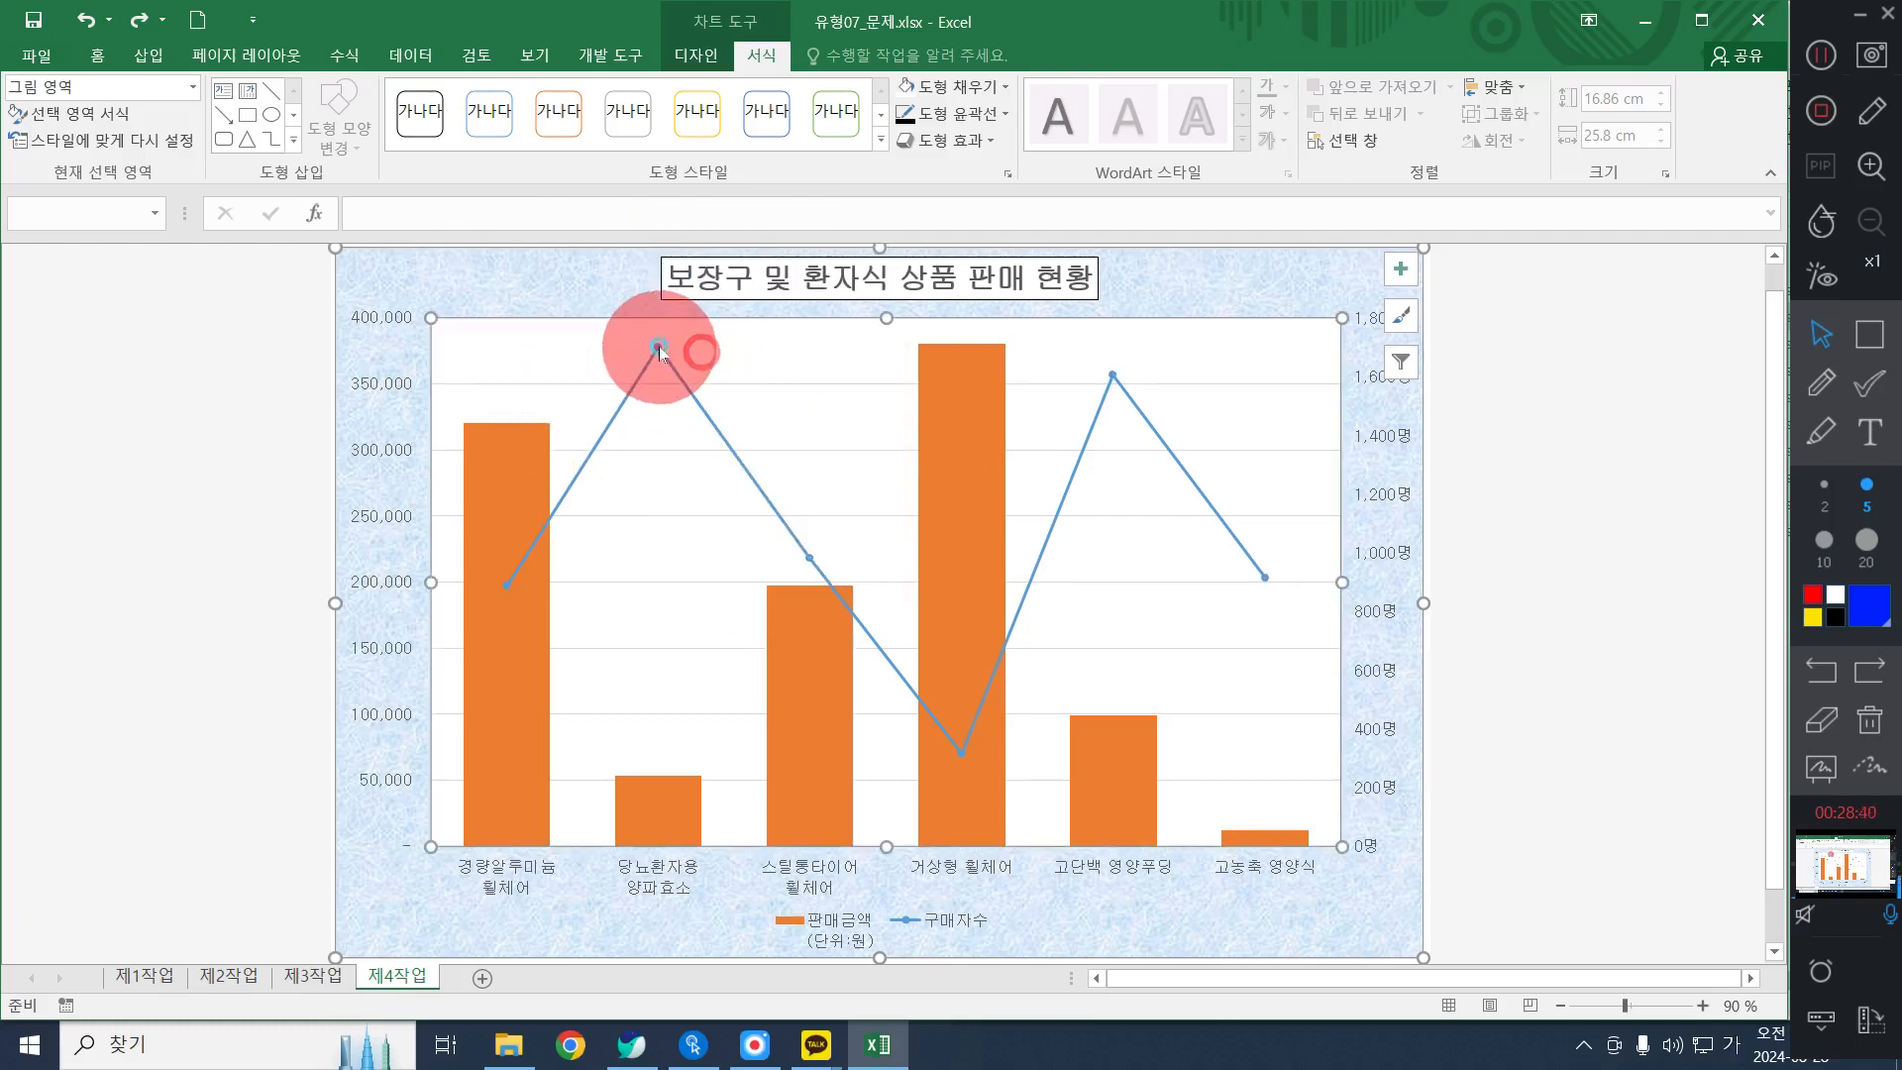
{"action": "left_click", "coordinate": [657, 346]}
{"action": "right_click", "coordinate": [658, 345]}
{"action": "left_click", "coordinate": [769, 584]}
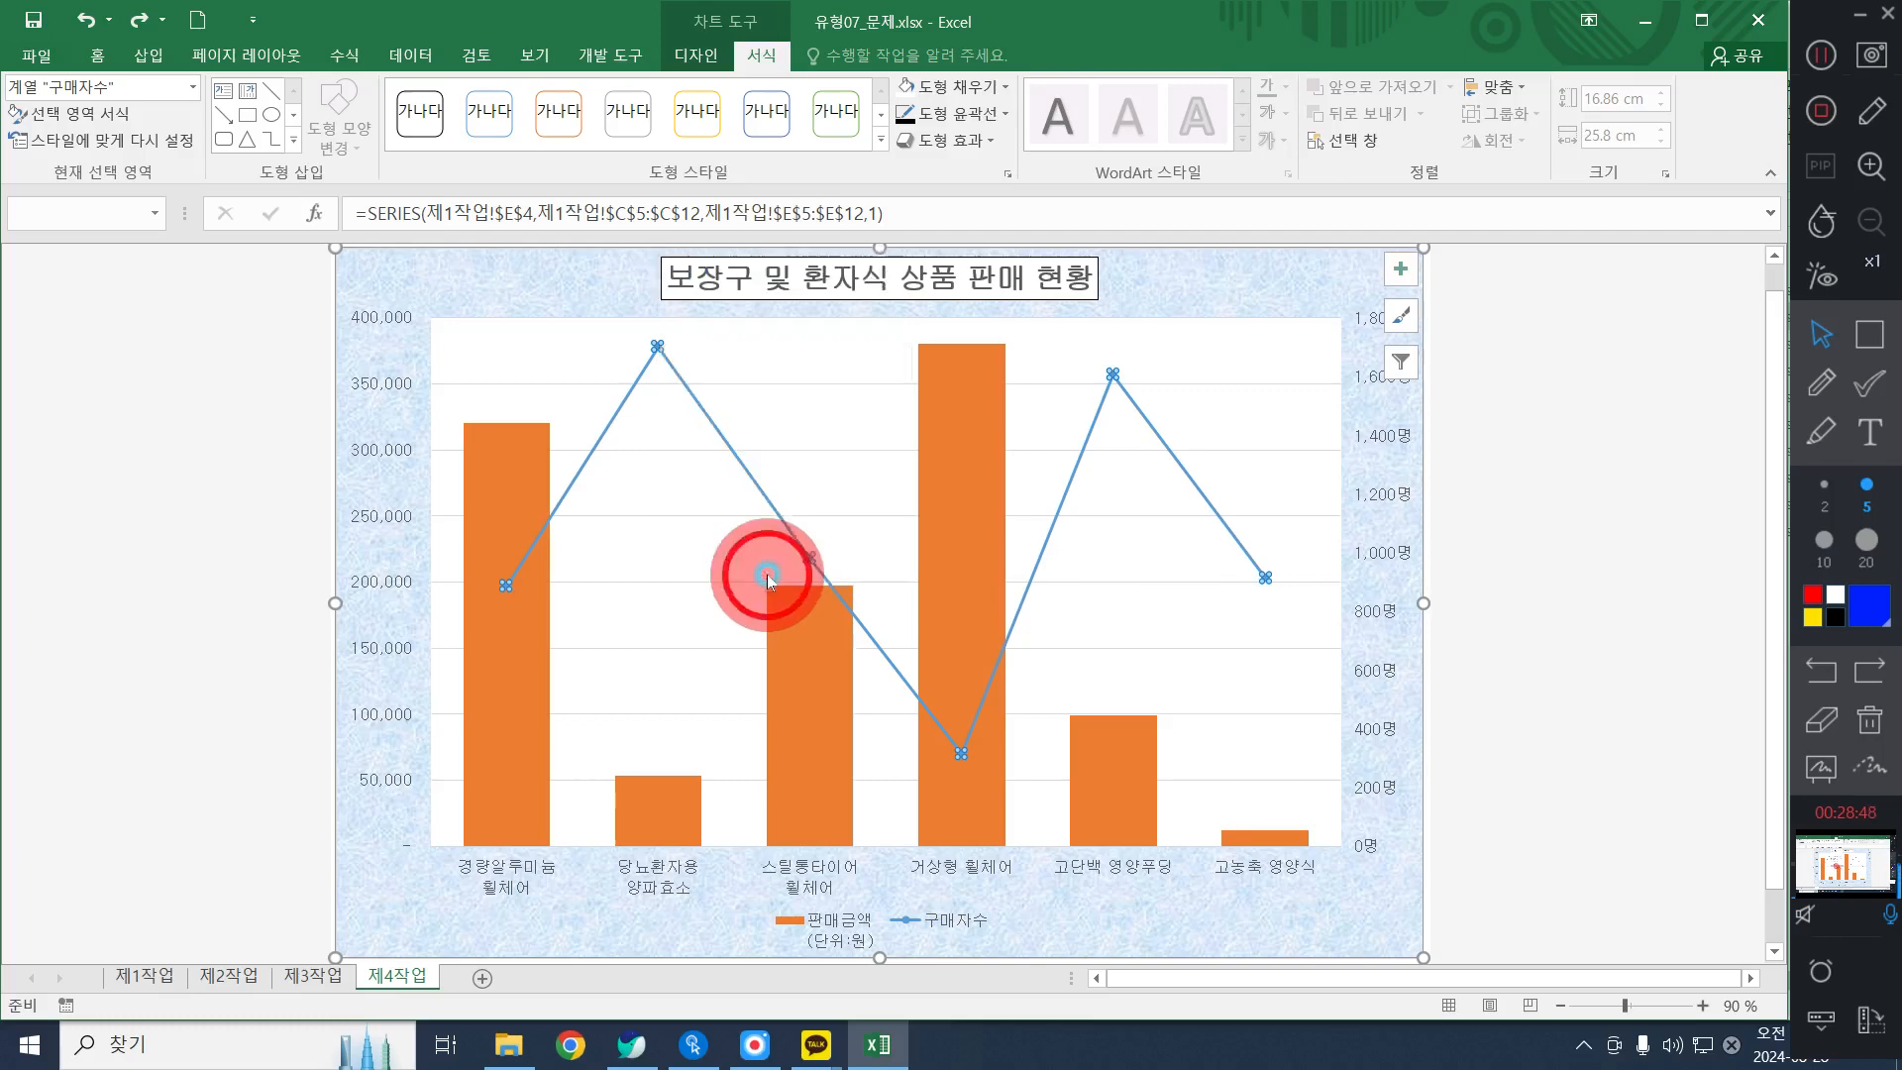
{"action": "left_click", "coordinate": [769, 575]}
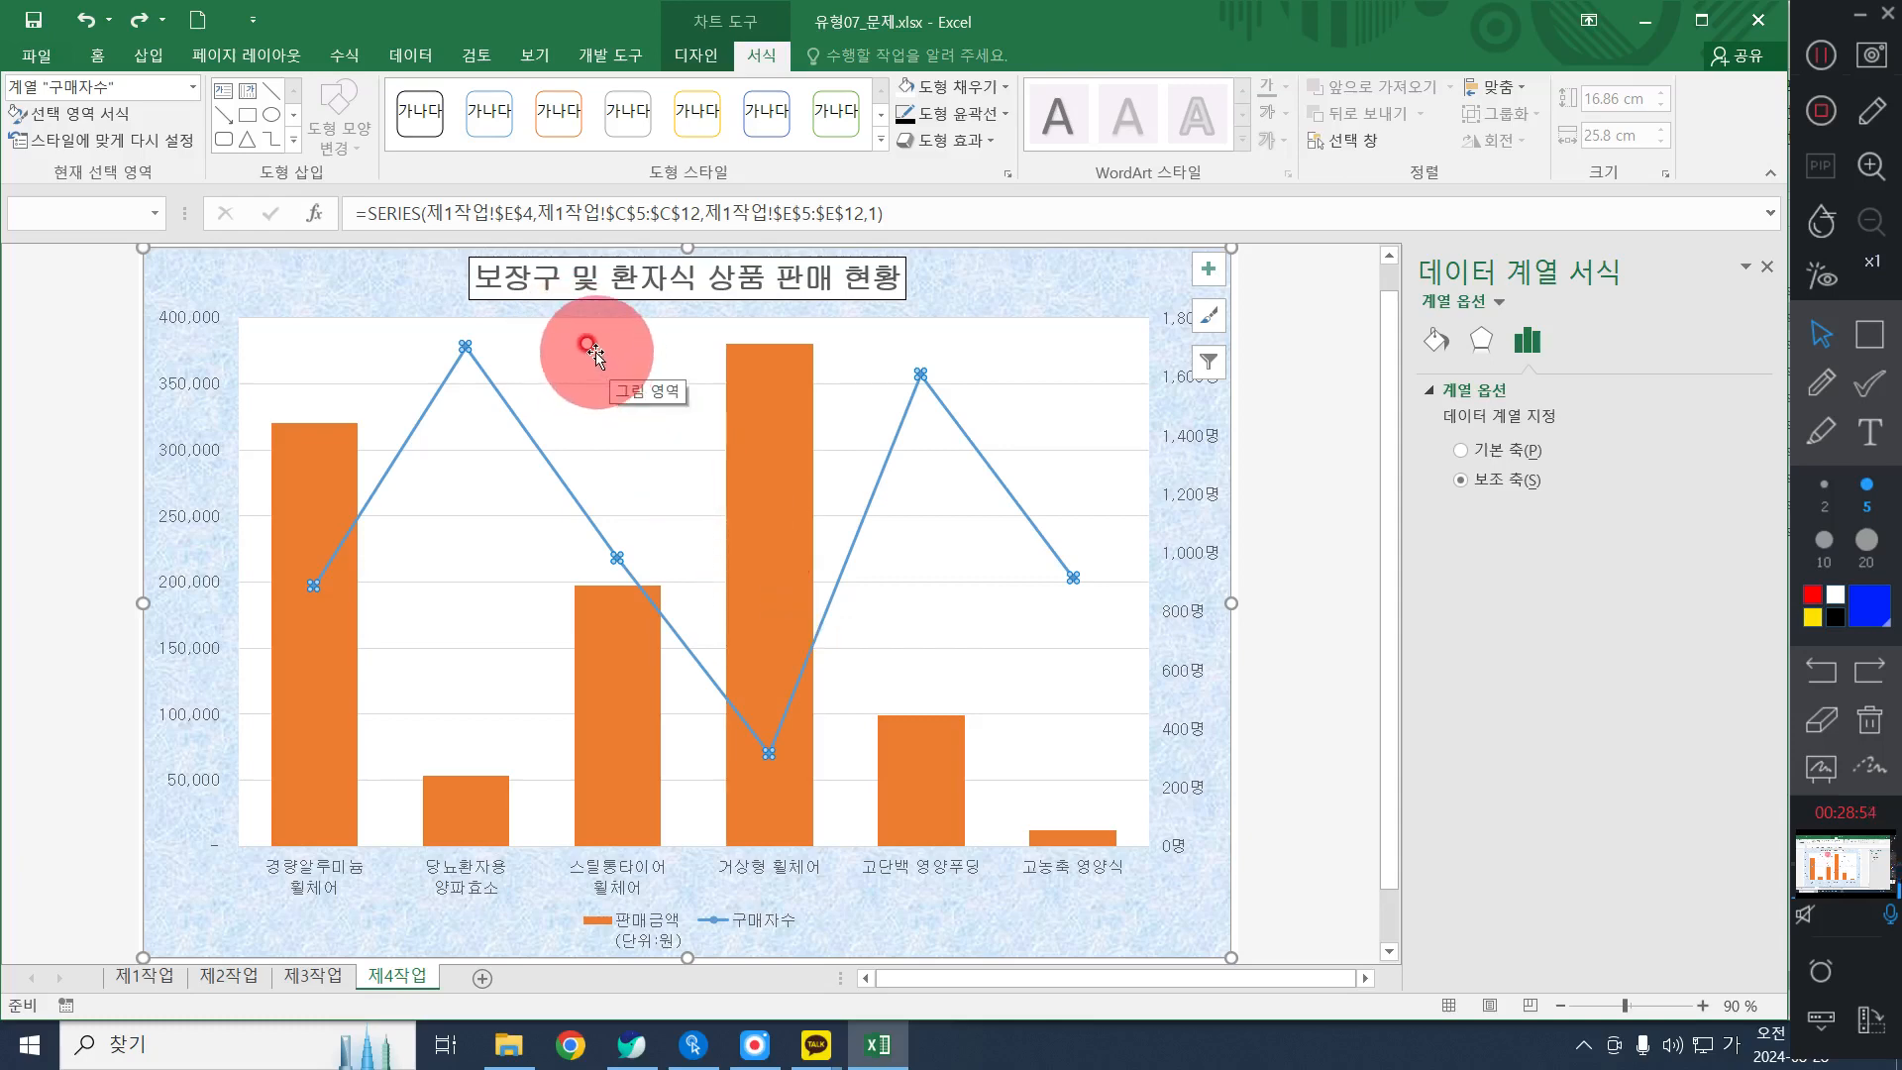
{"action": "left_click", "coordinate": [432, 269]}
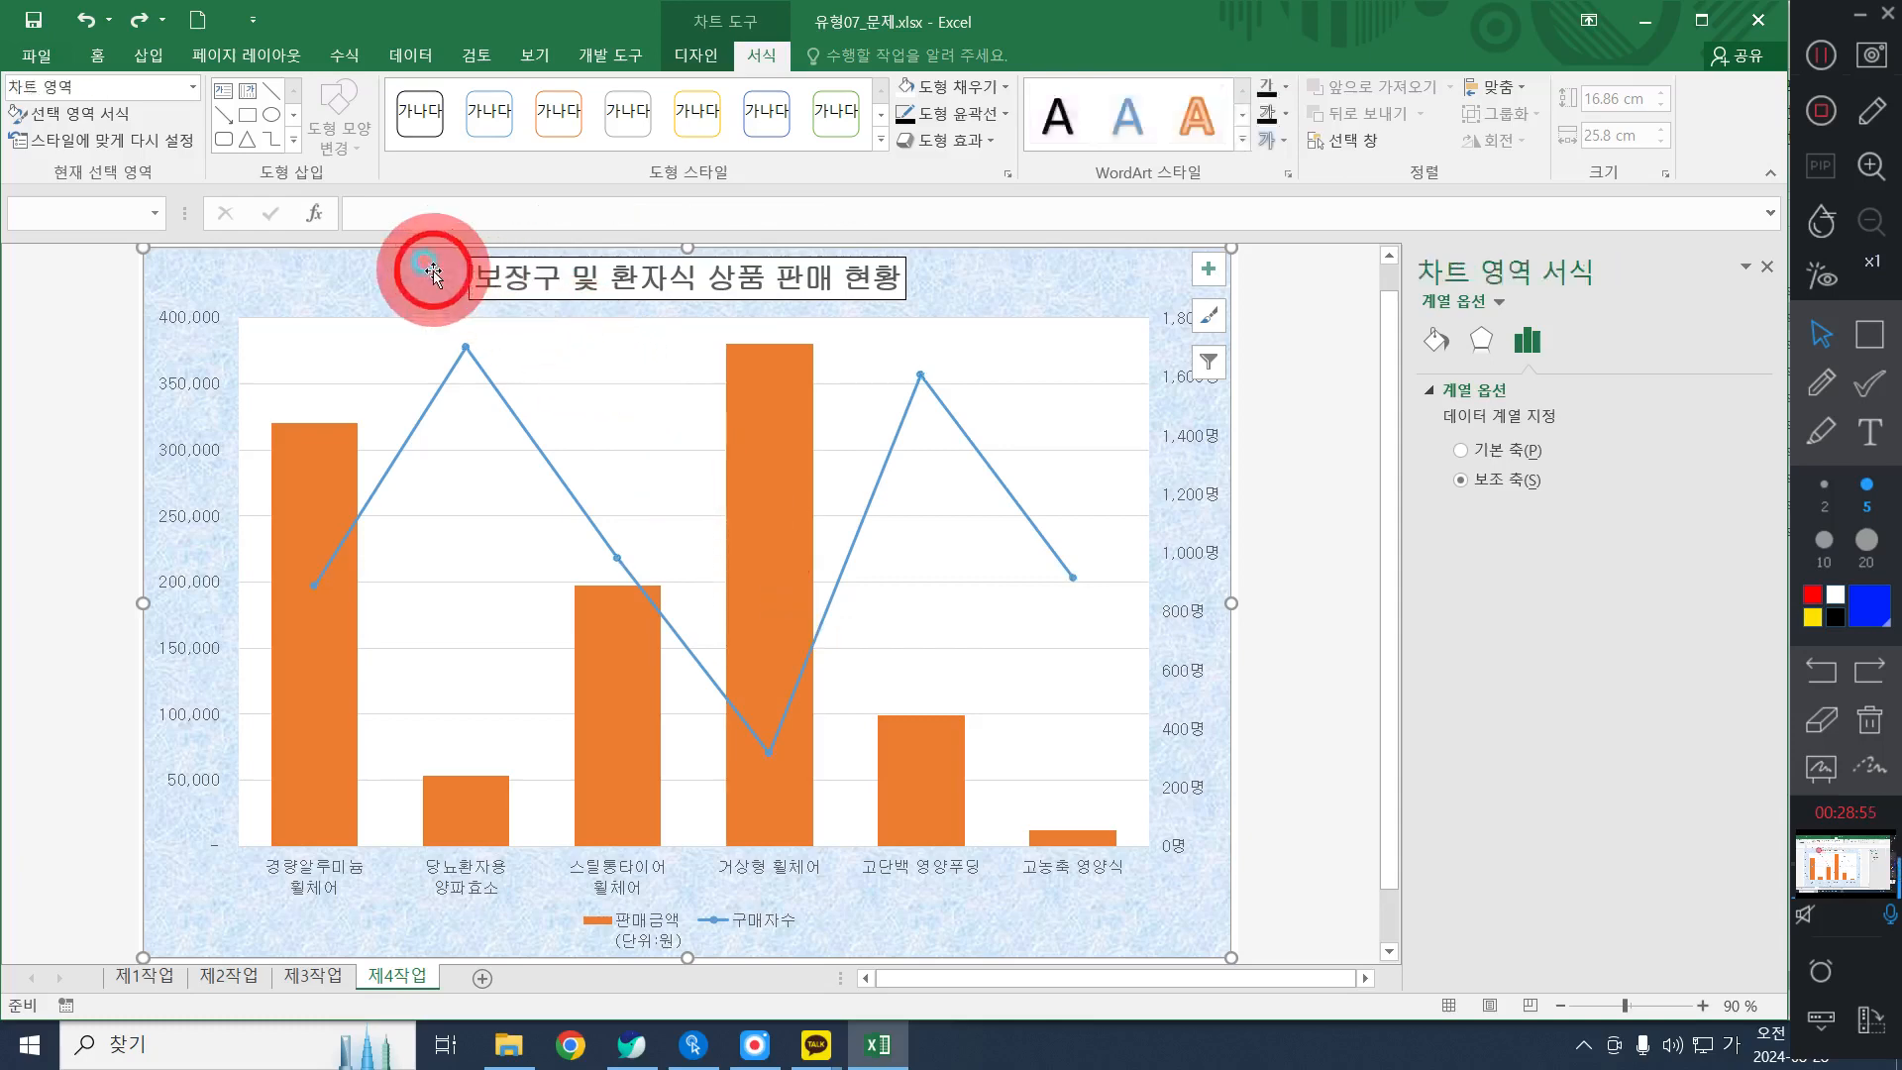
{"action": "left_click", "coordinate": [465, 347]}
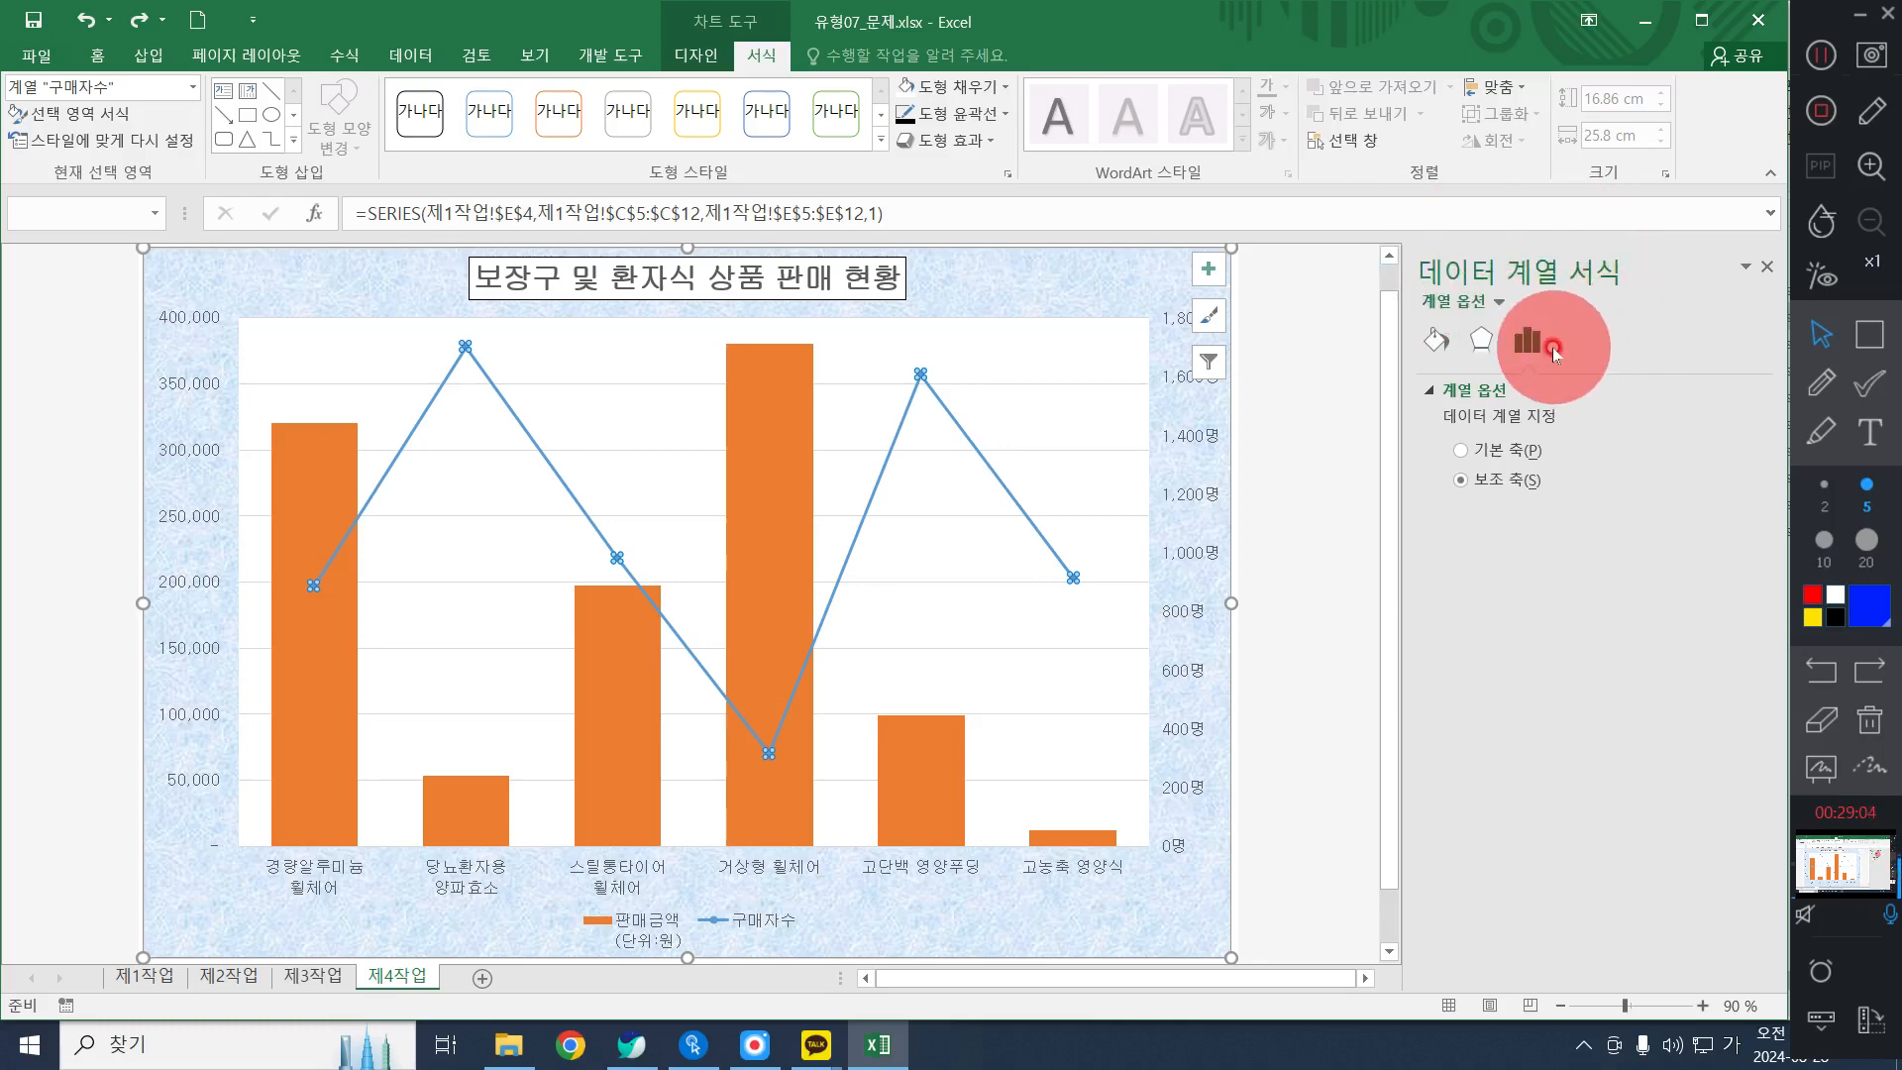
Change the 구매자수 line's markers to the built-in diamond shape
{"action": "left_click", "coordinate": [1436, 342]}
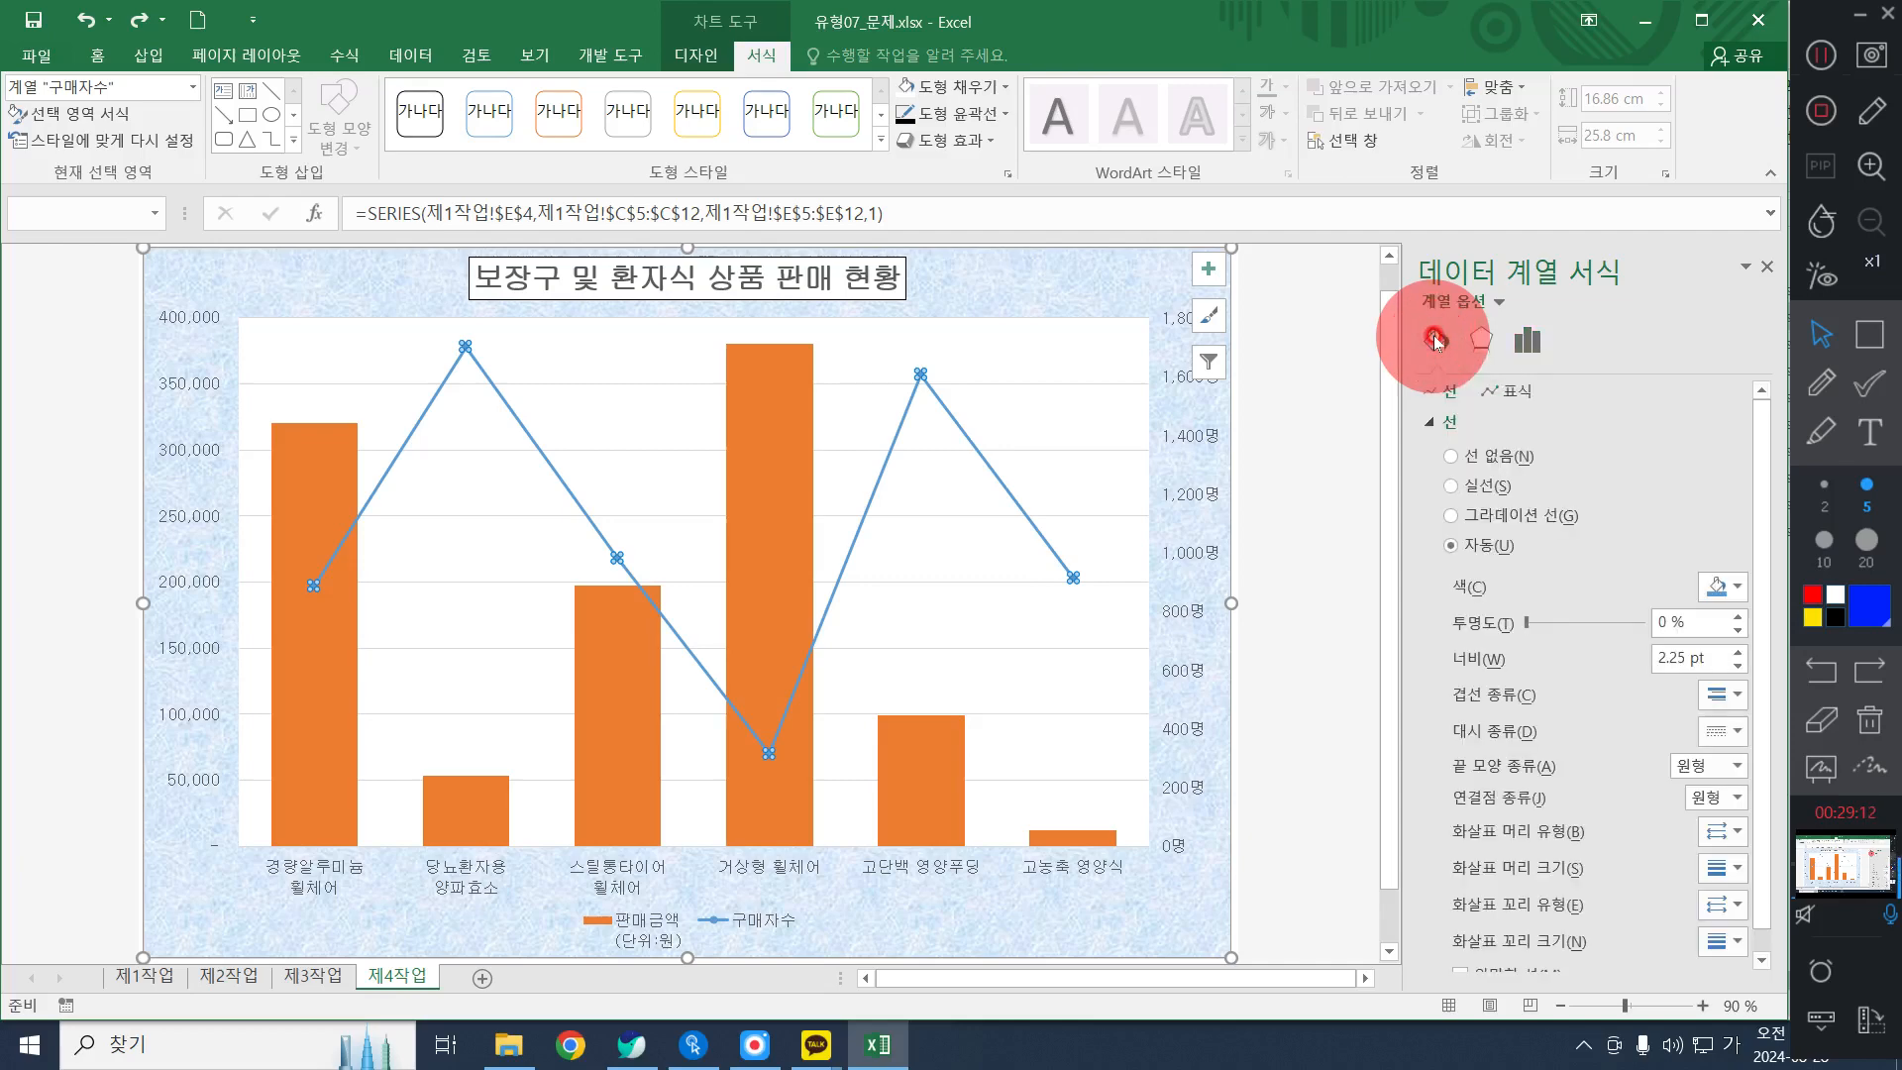
{"action": "left_click", "coordinate": [1503, 391]}
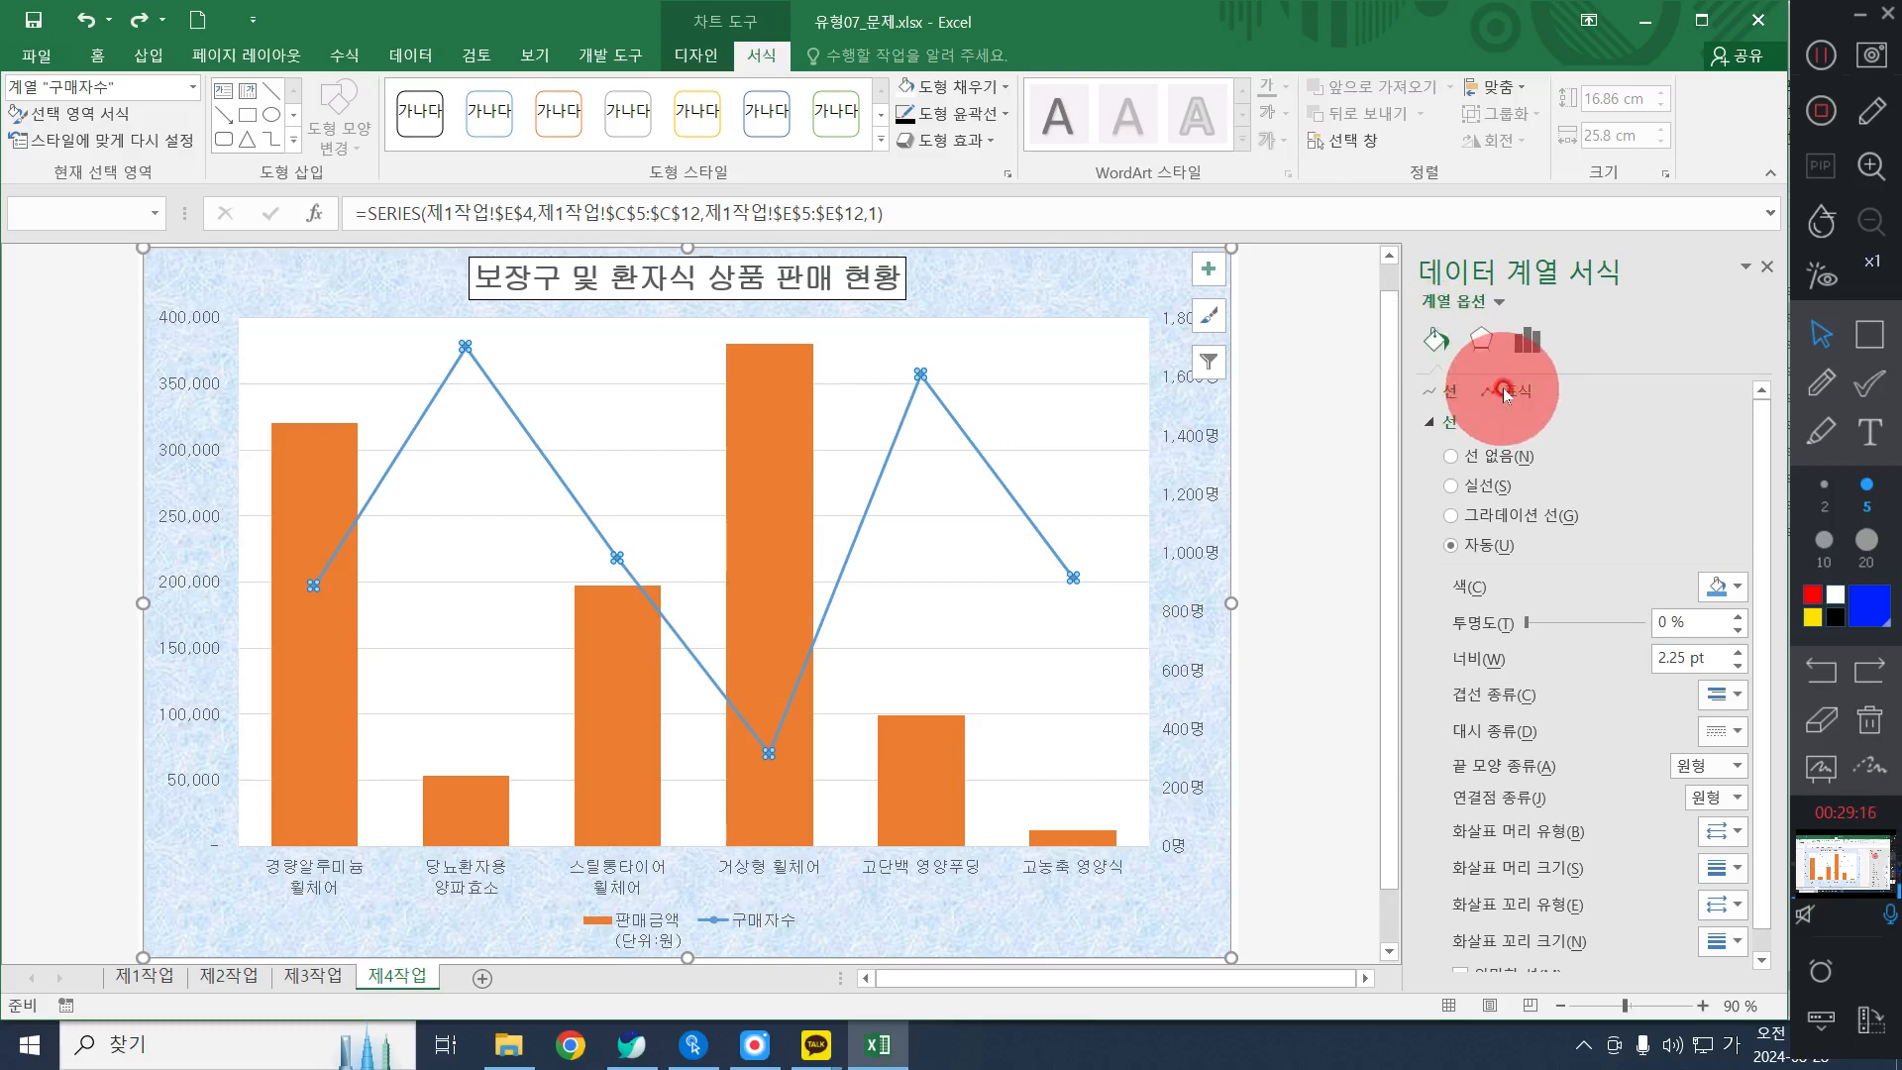
{"action": "left_click", "coordinate": [1438, 344]}
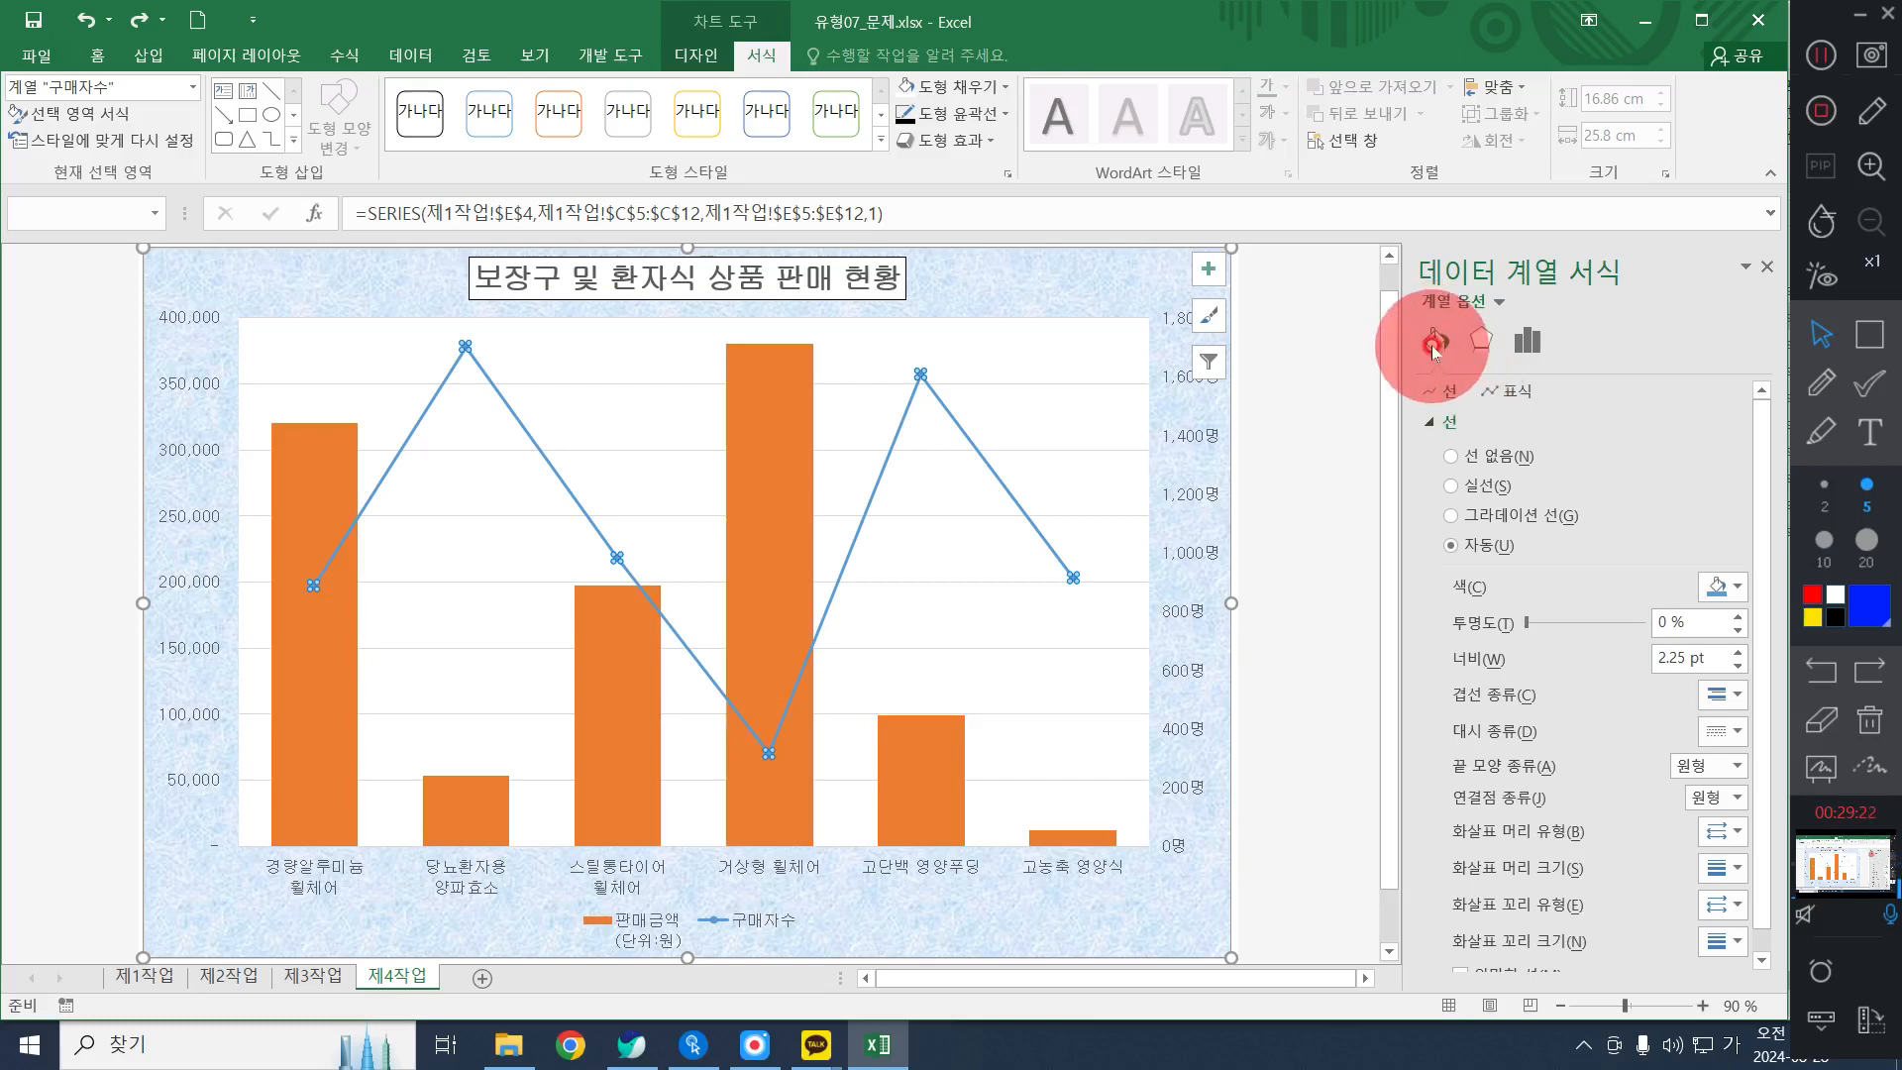
{"action": "left_click", "coordinate": [1519, 394]}
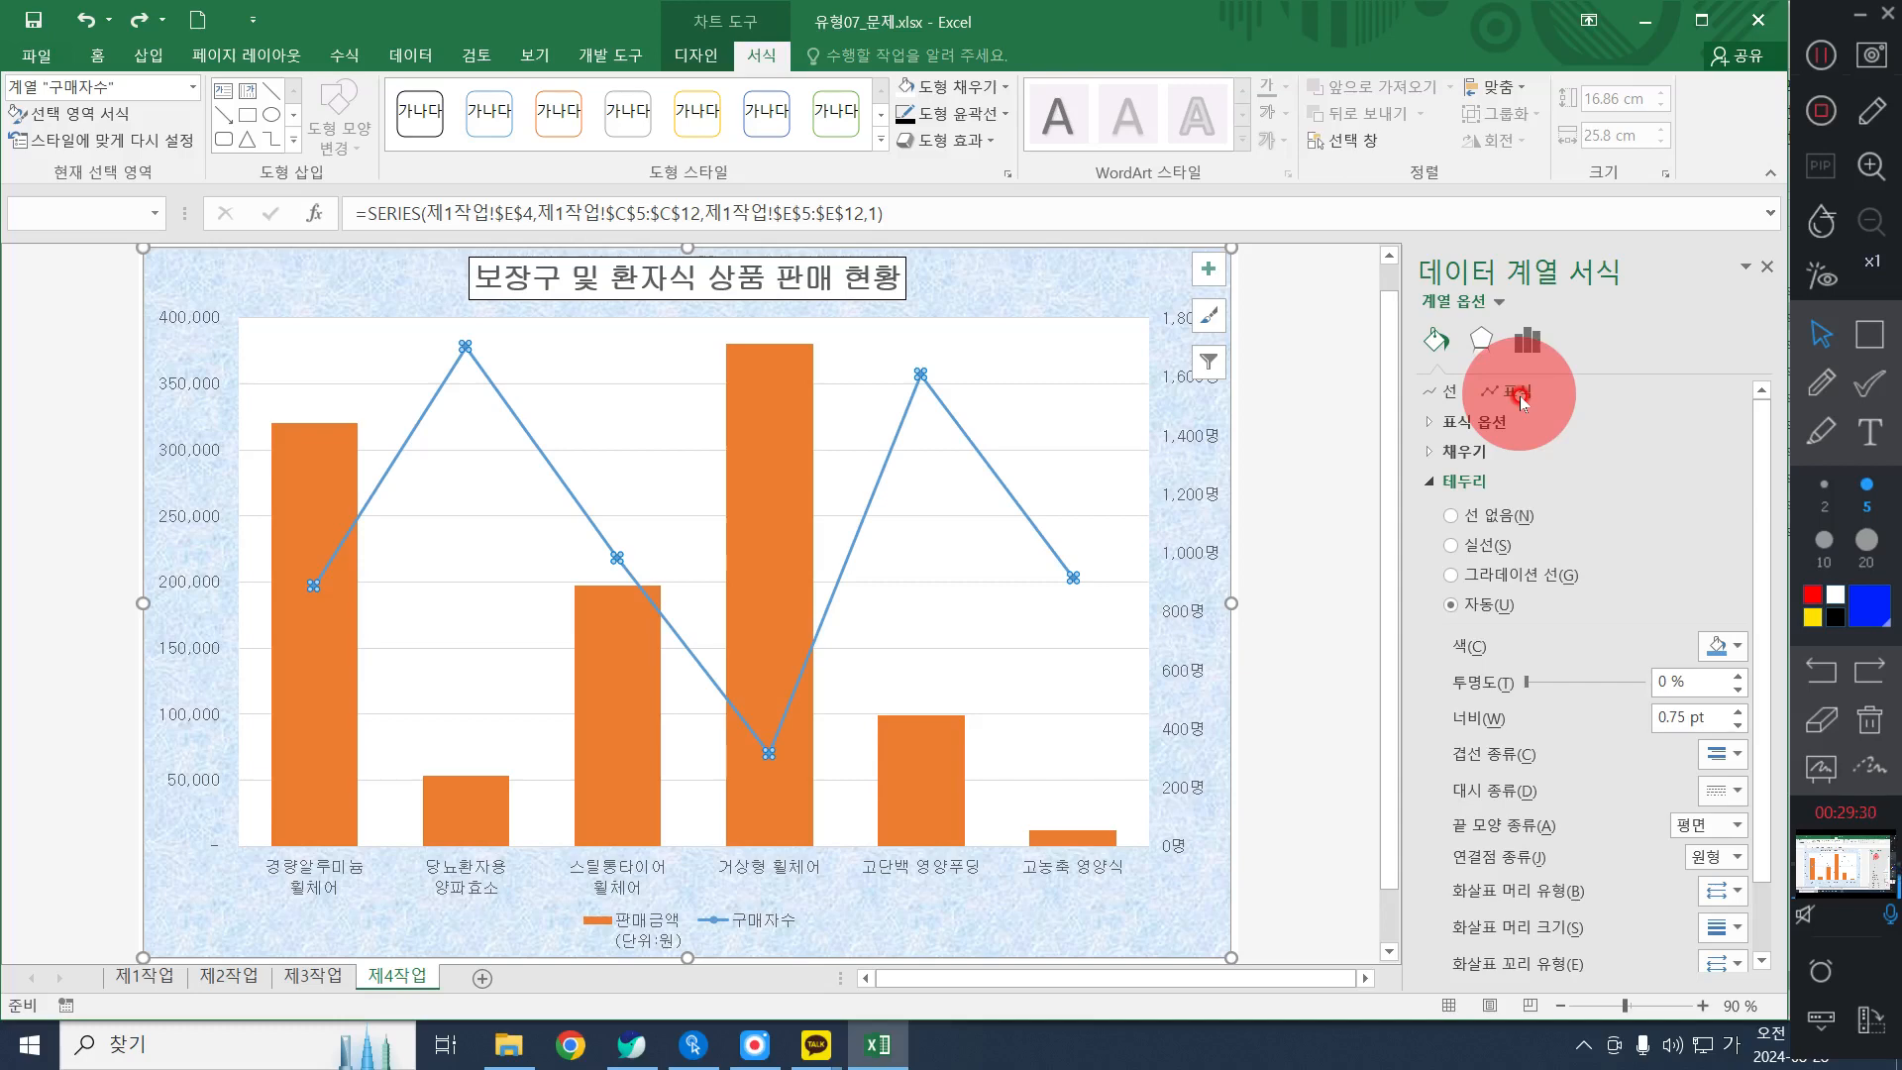
{"action": "left_click", "coordinate": [1467, 429]}
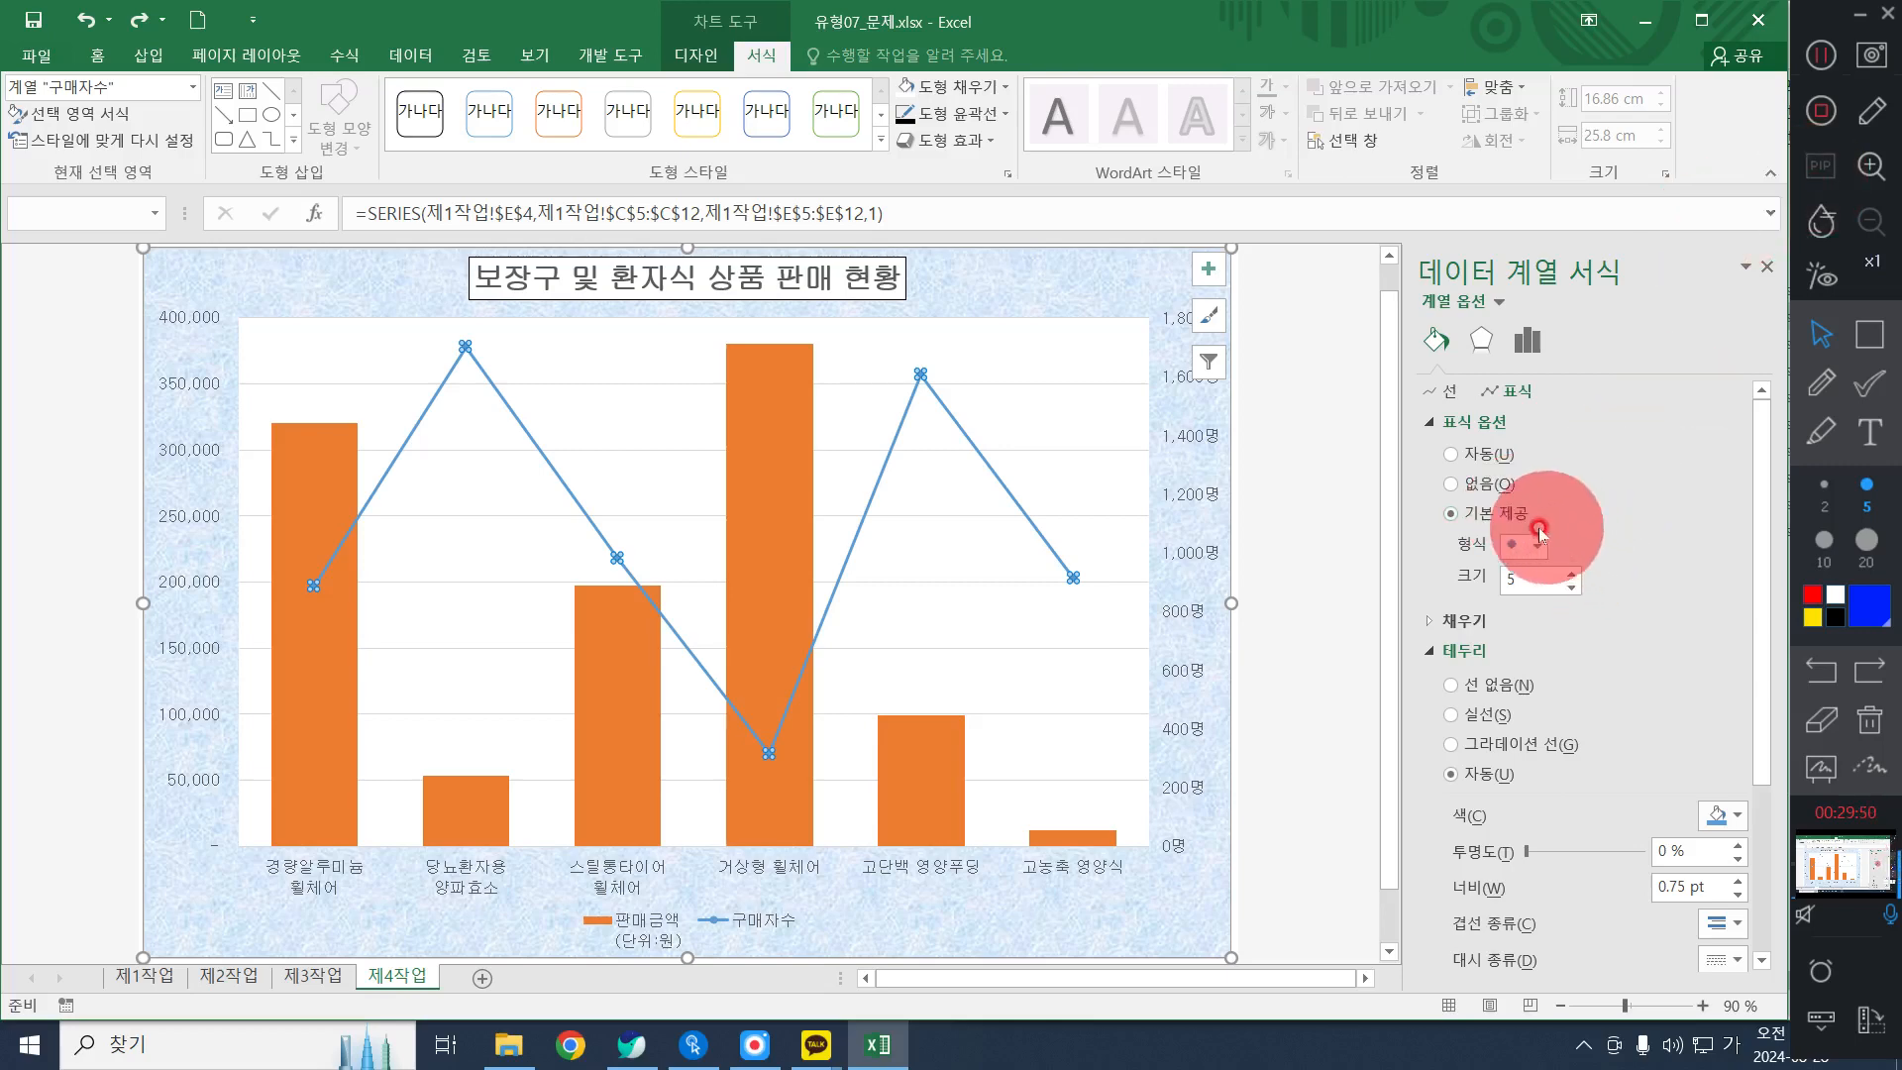
{"action": "left_click", "coordinate": [1534, 545]}
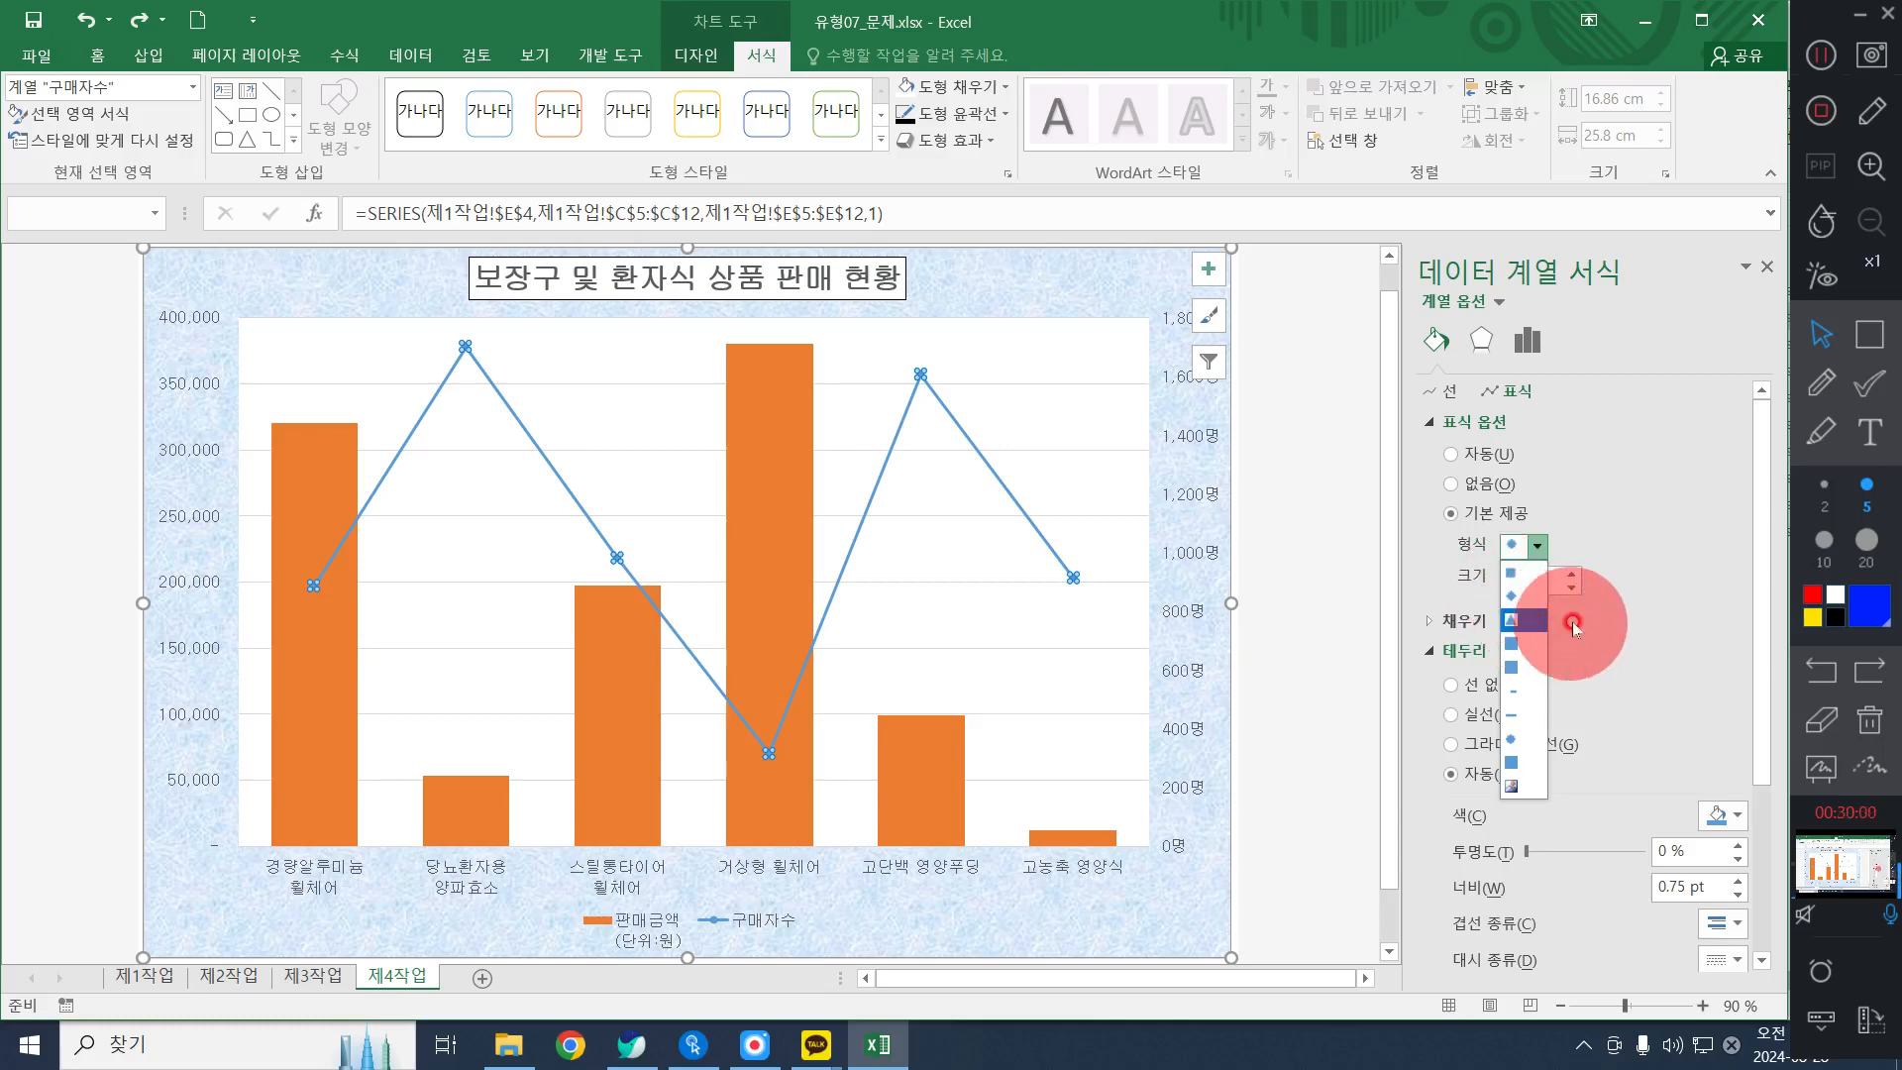
{"action": "left_click", "coordinate": [1522, 597]}
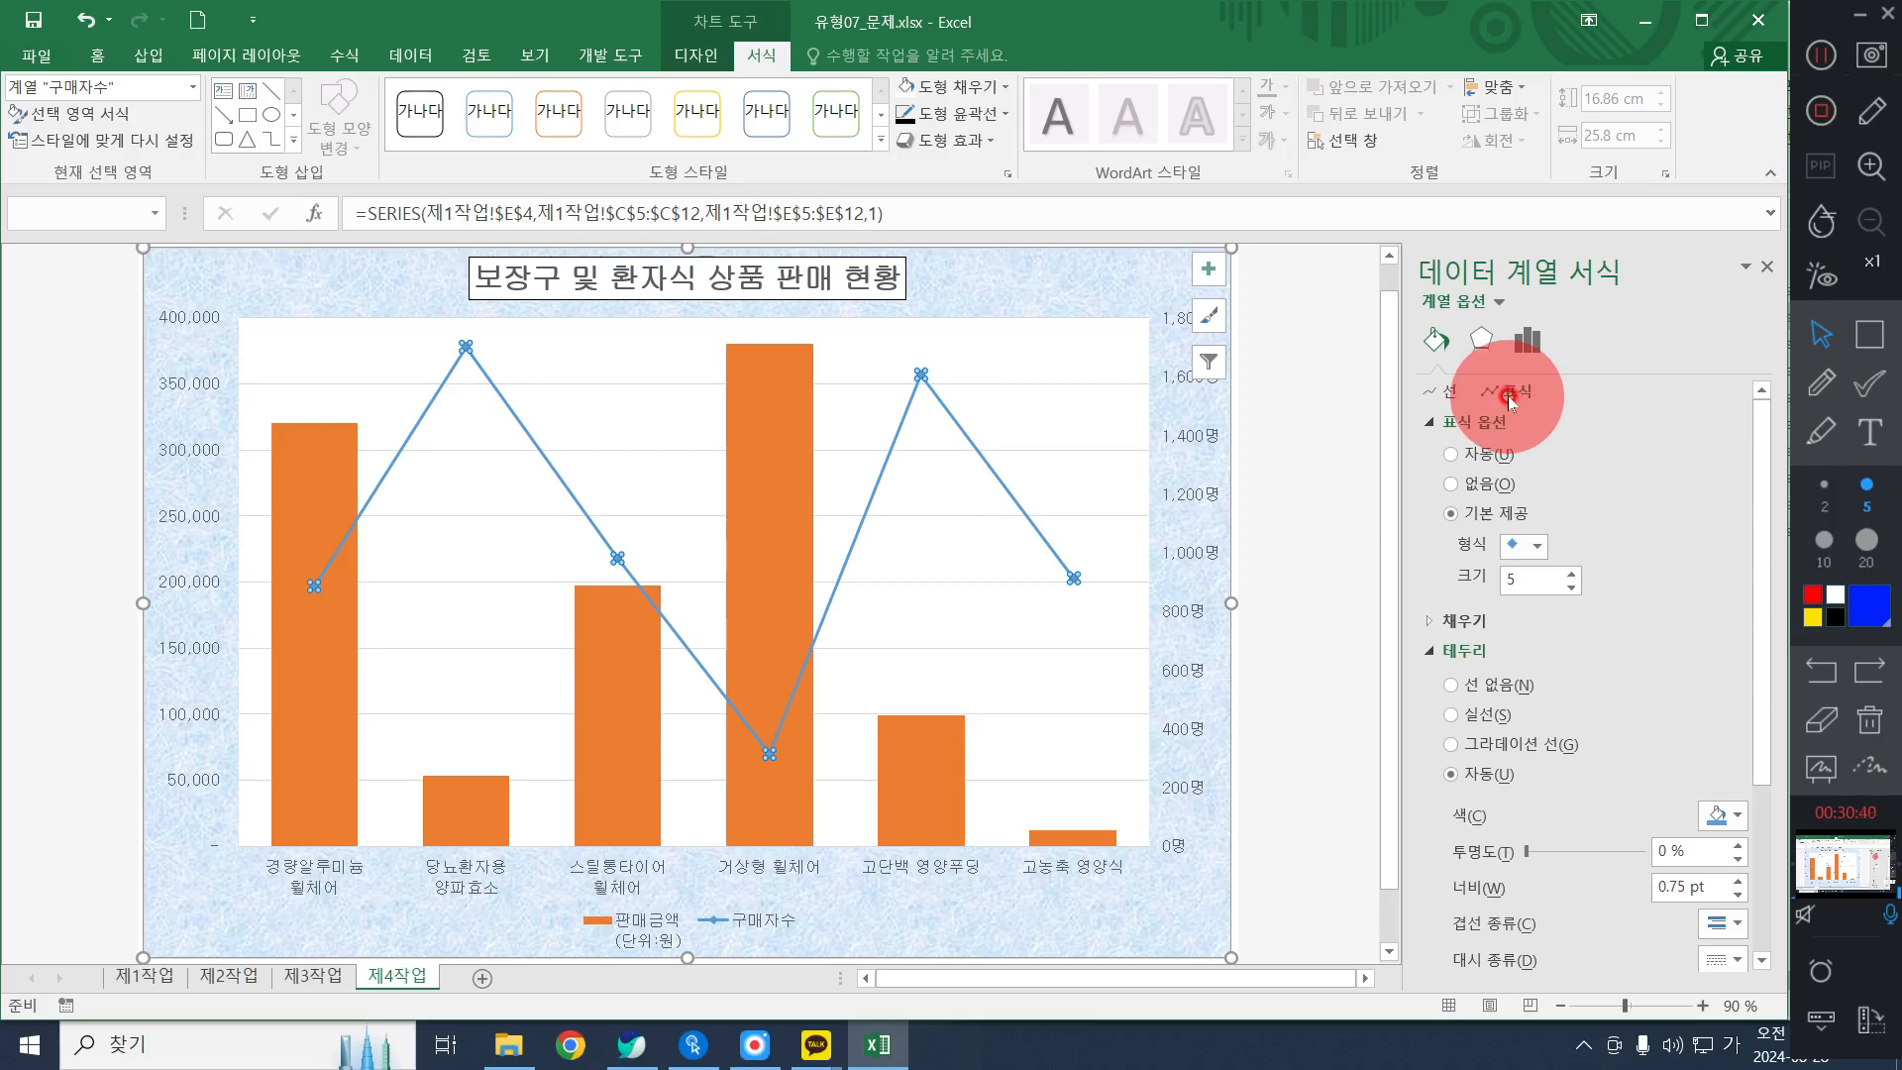
Set the 구매자수 line's diamond markers to size 10 and close the data series formatting options
{"action": "left_click", "coordinate": [1535, 546]}
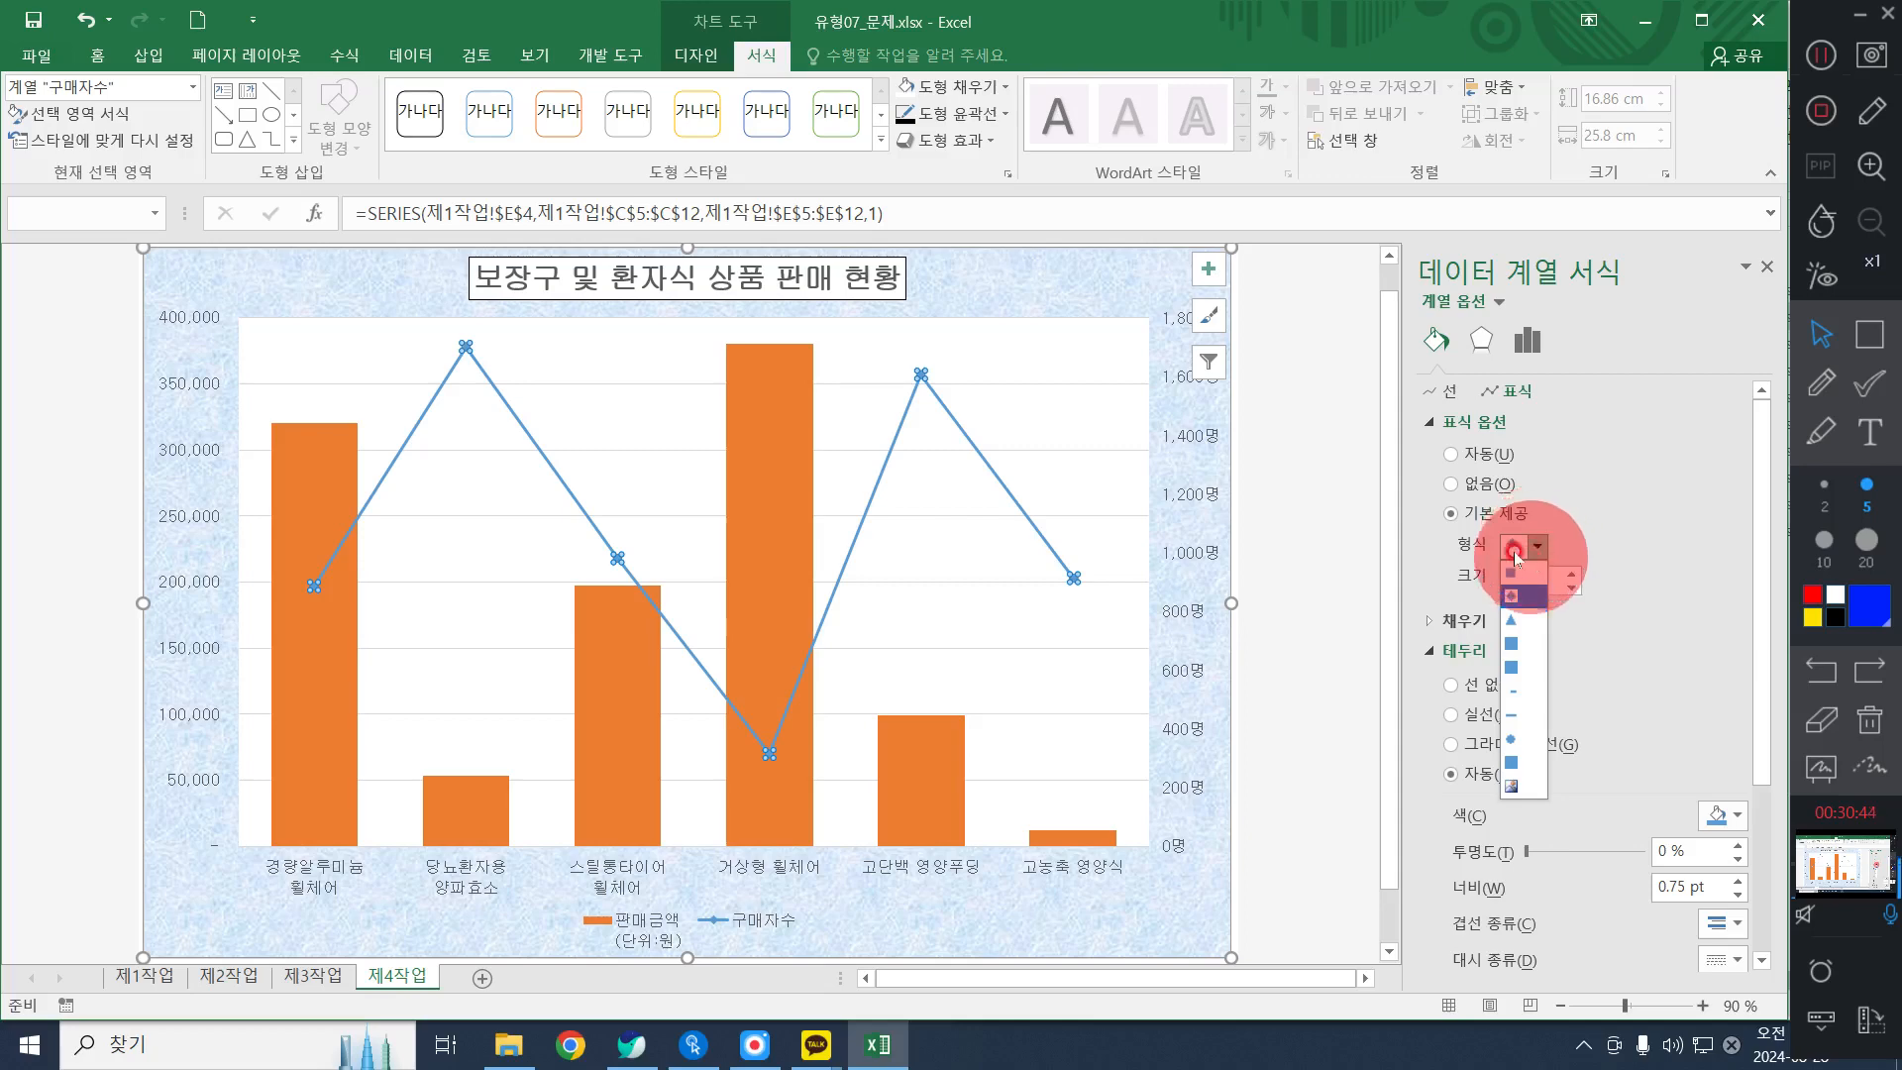
{"action": "left_click", "coordinate": [1535, 618]}
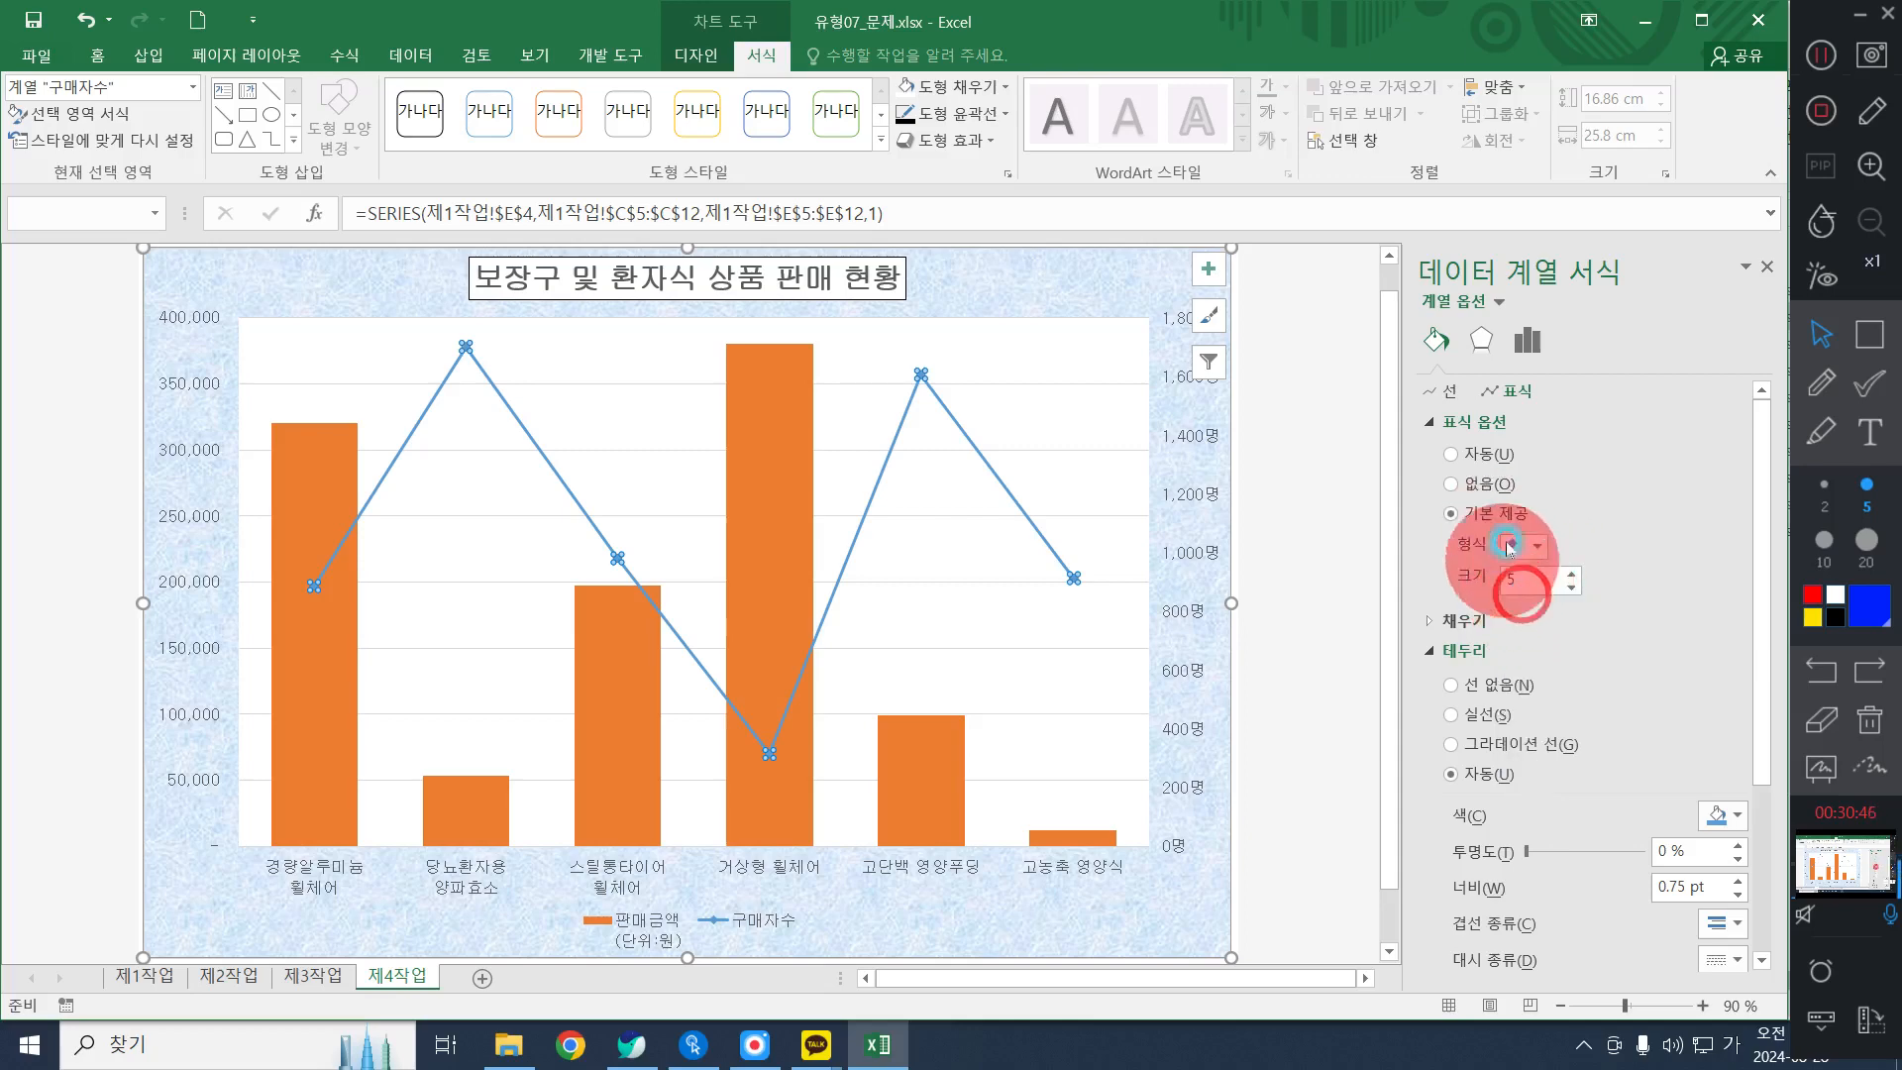
{"action": "left_click", "coordinate": [1571, 573]}
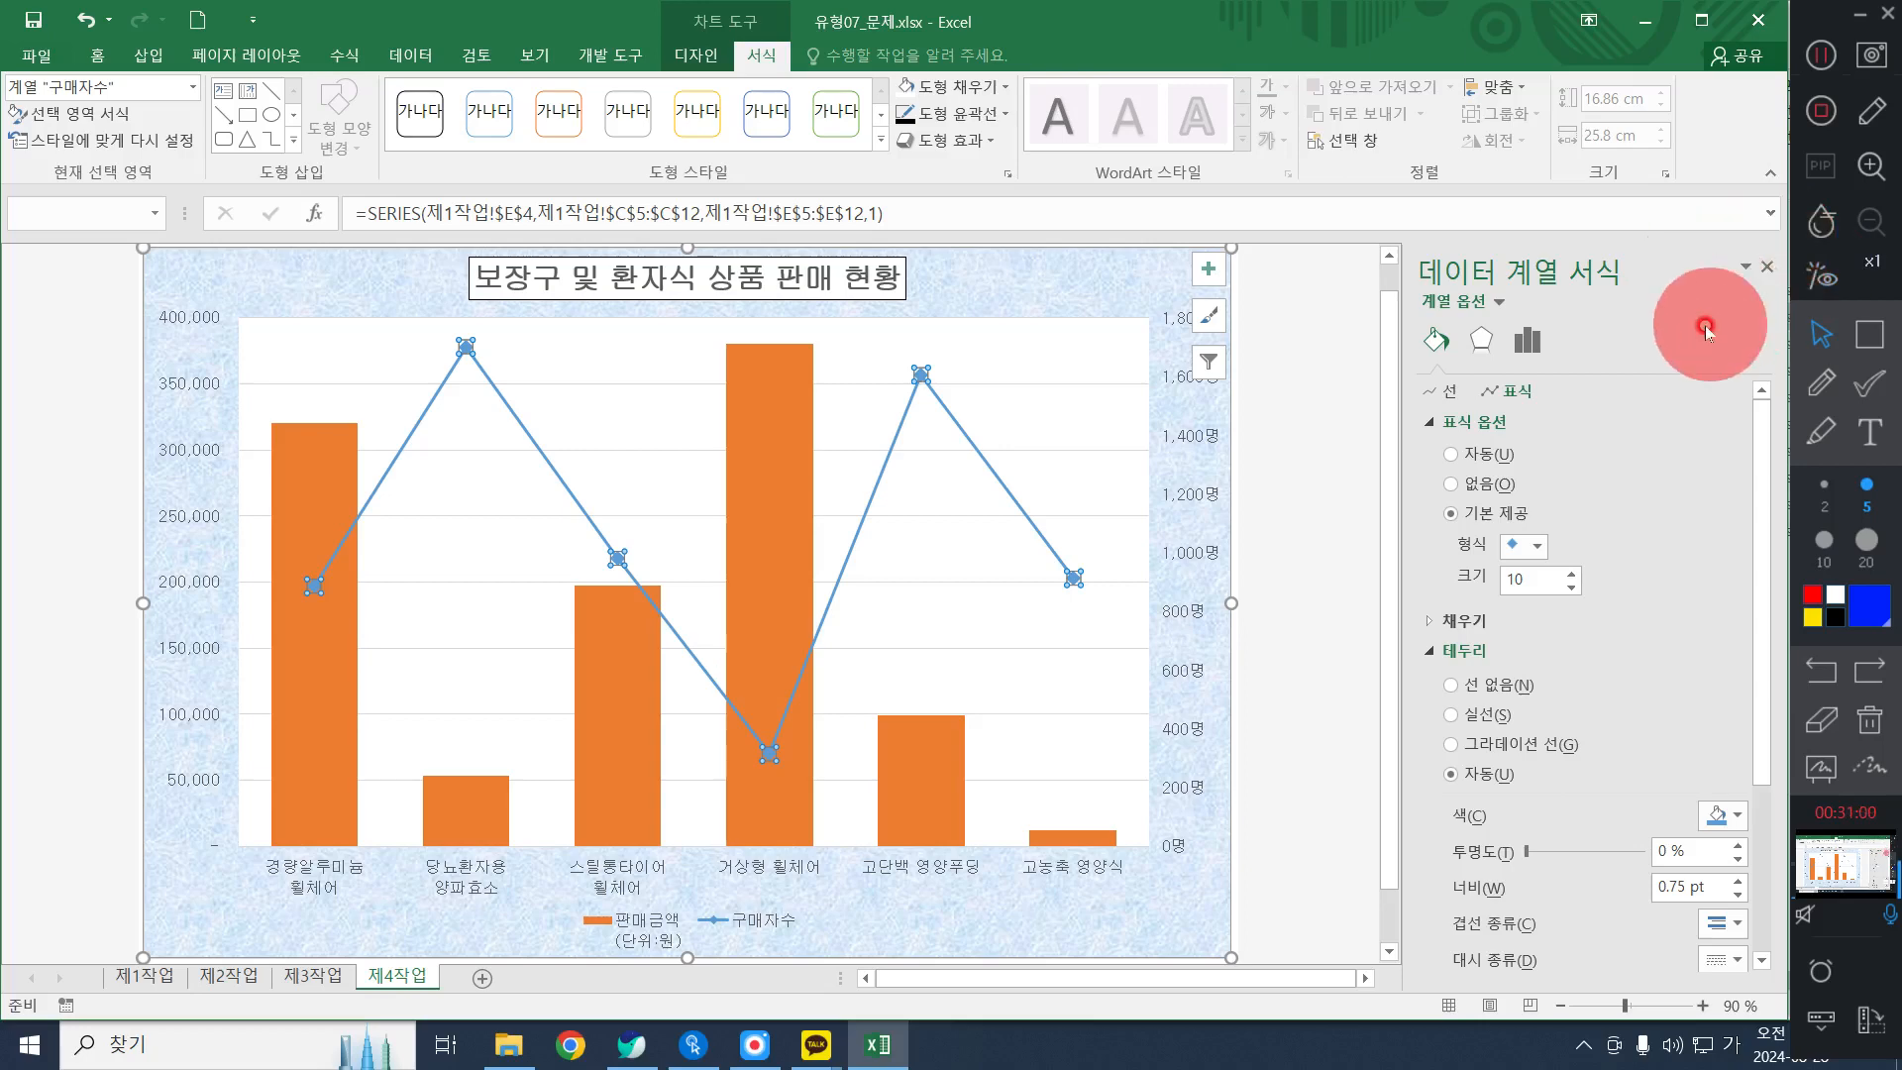
{"action": "left_click", "coordinate": [1767, 265]}
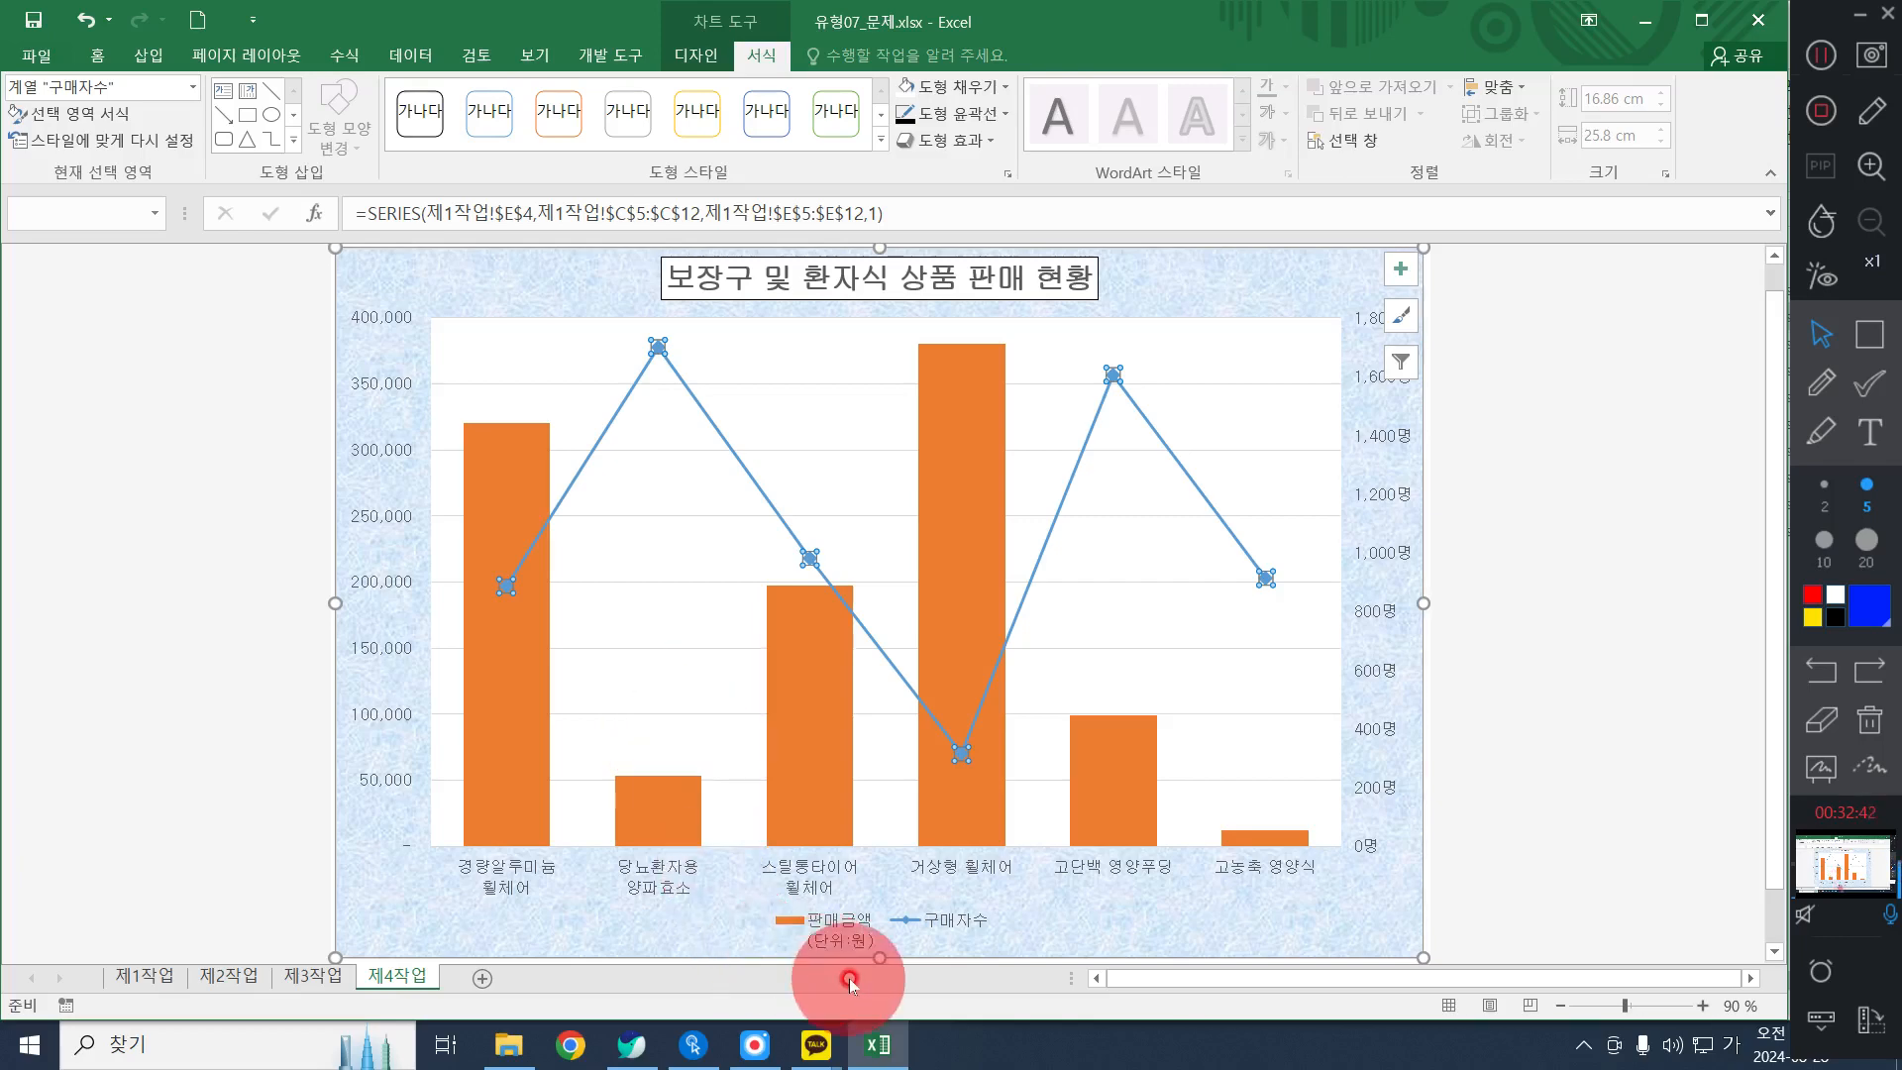
{"action": "left_click", "coordinate": [1823, 386]}
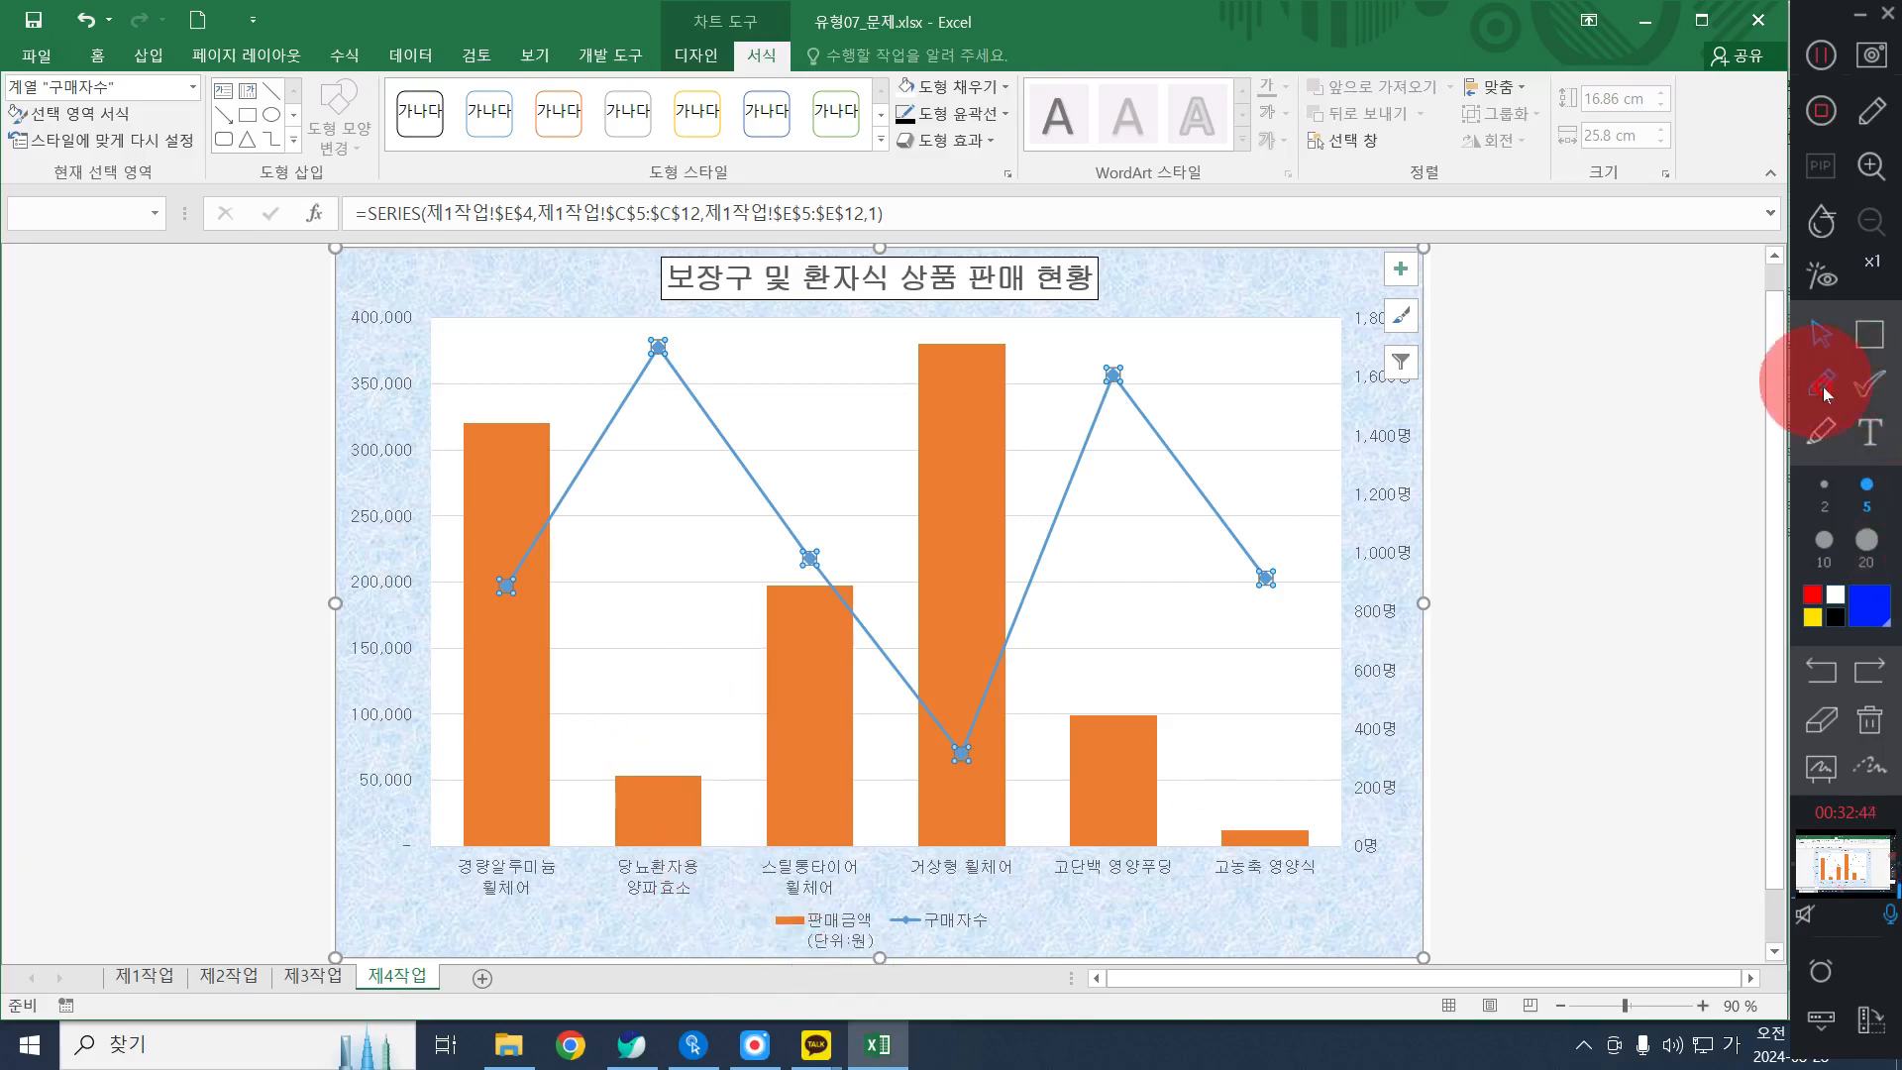
{"action": "mouse_move", "coordinate": [657, 315]}
{"action": "left_mouse_down"}
{"action": "mouse_move", "coordinate": [616, 373]}
{"action": "mouse_move", "coordinate": [698, 362]}
{"action": "mouse_move", "coordinate": [654, 297]}
{"action": "mouse_move", "coordinate": [562, 349]}
{"action": "mouse_move", "coordinate": [658, 344]}
{"action": "left_mouse_up"}
{"action": "left_click", "coordinate": [1869, 443]}
{"action": "left_click", "coordinate": [1825, 349]}
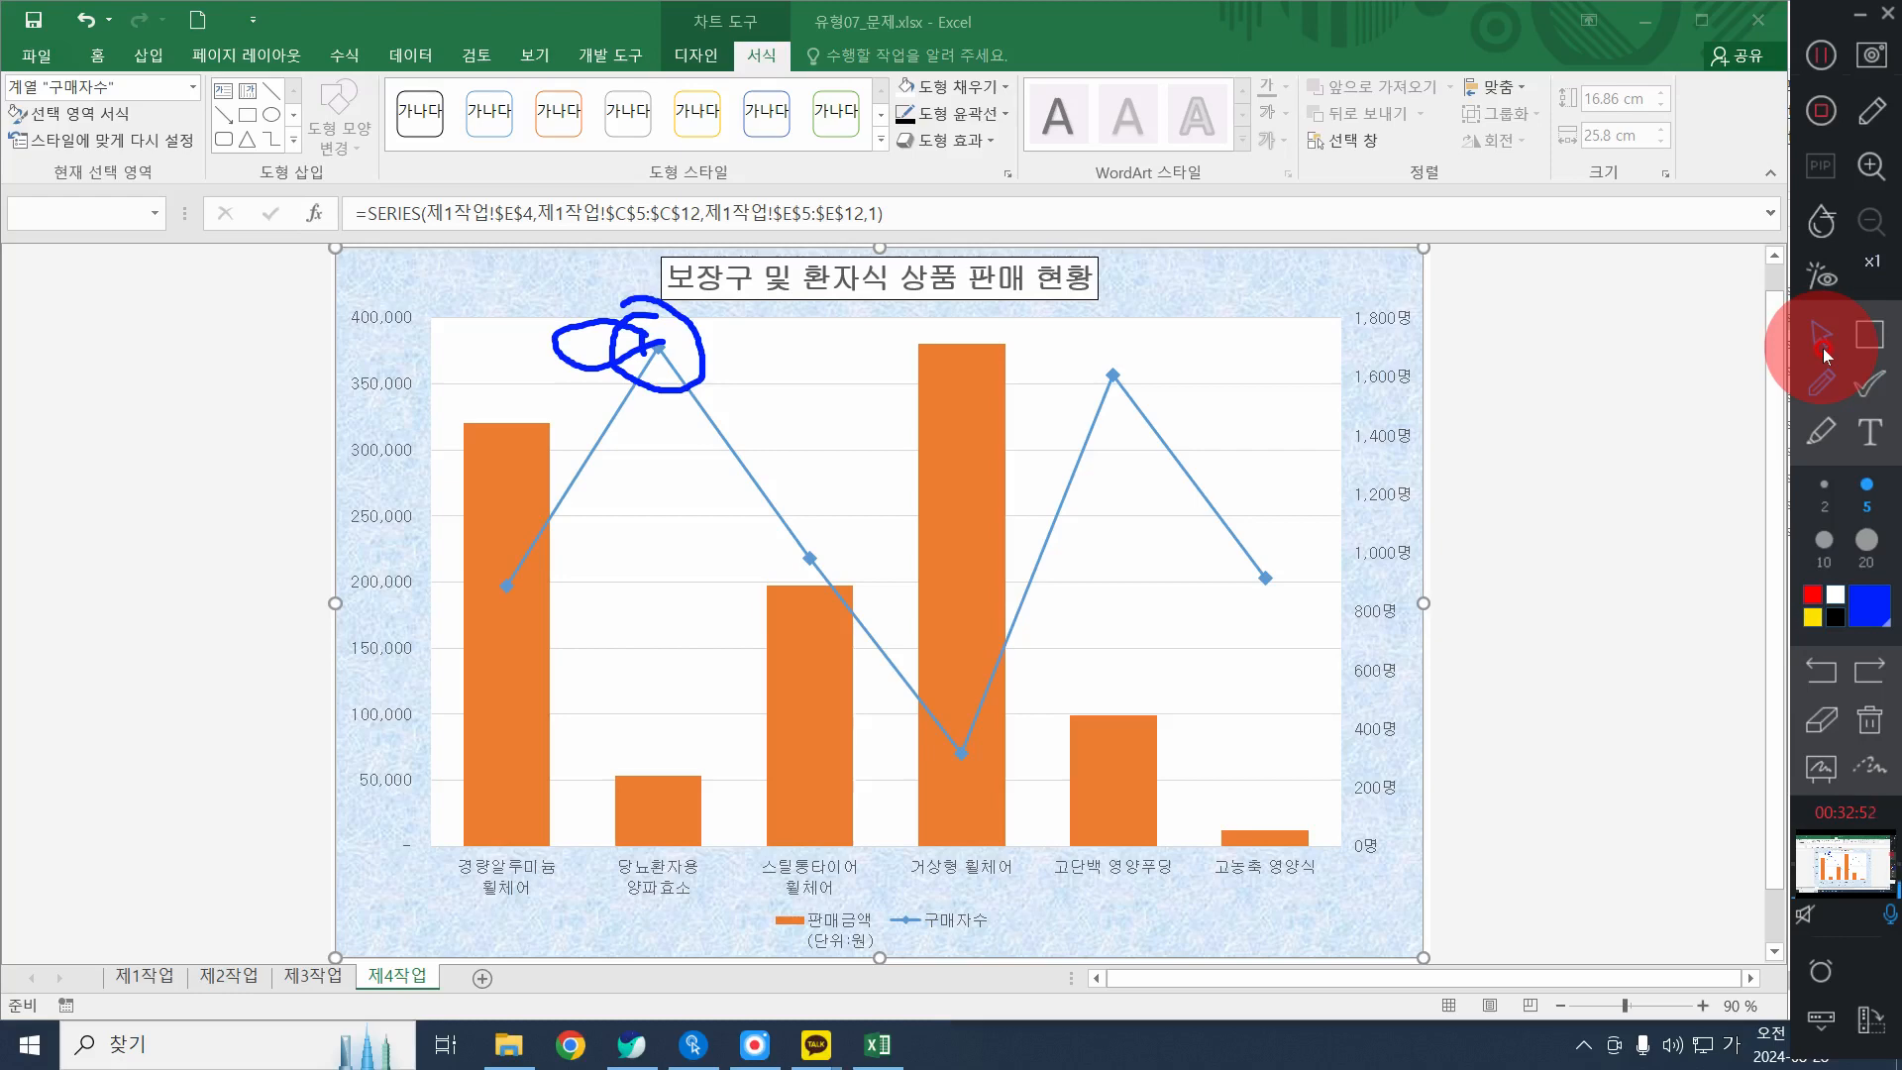
{"action": "left_click", "coordinate": [1826, 339]}
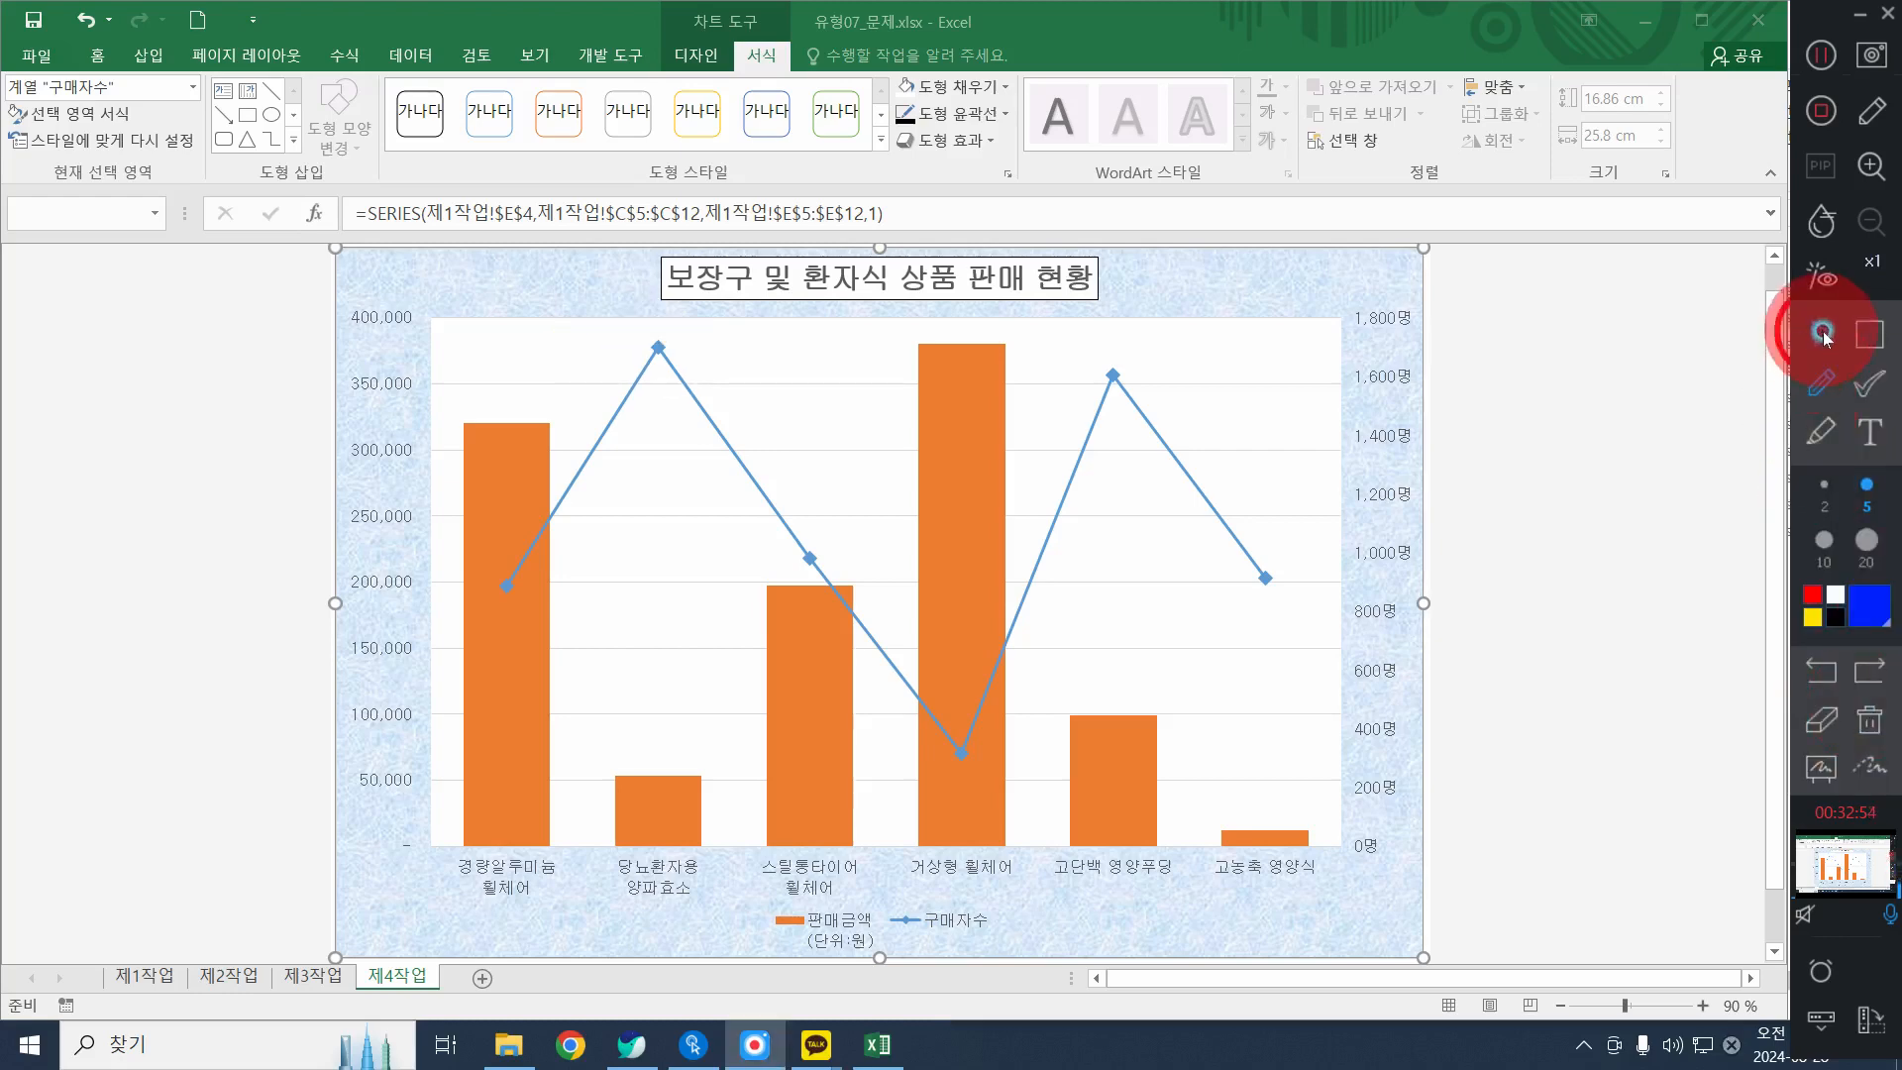
{"action": "left_click", "coordinate": [659, 349]}
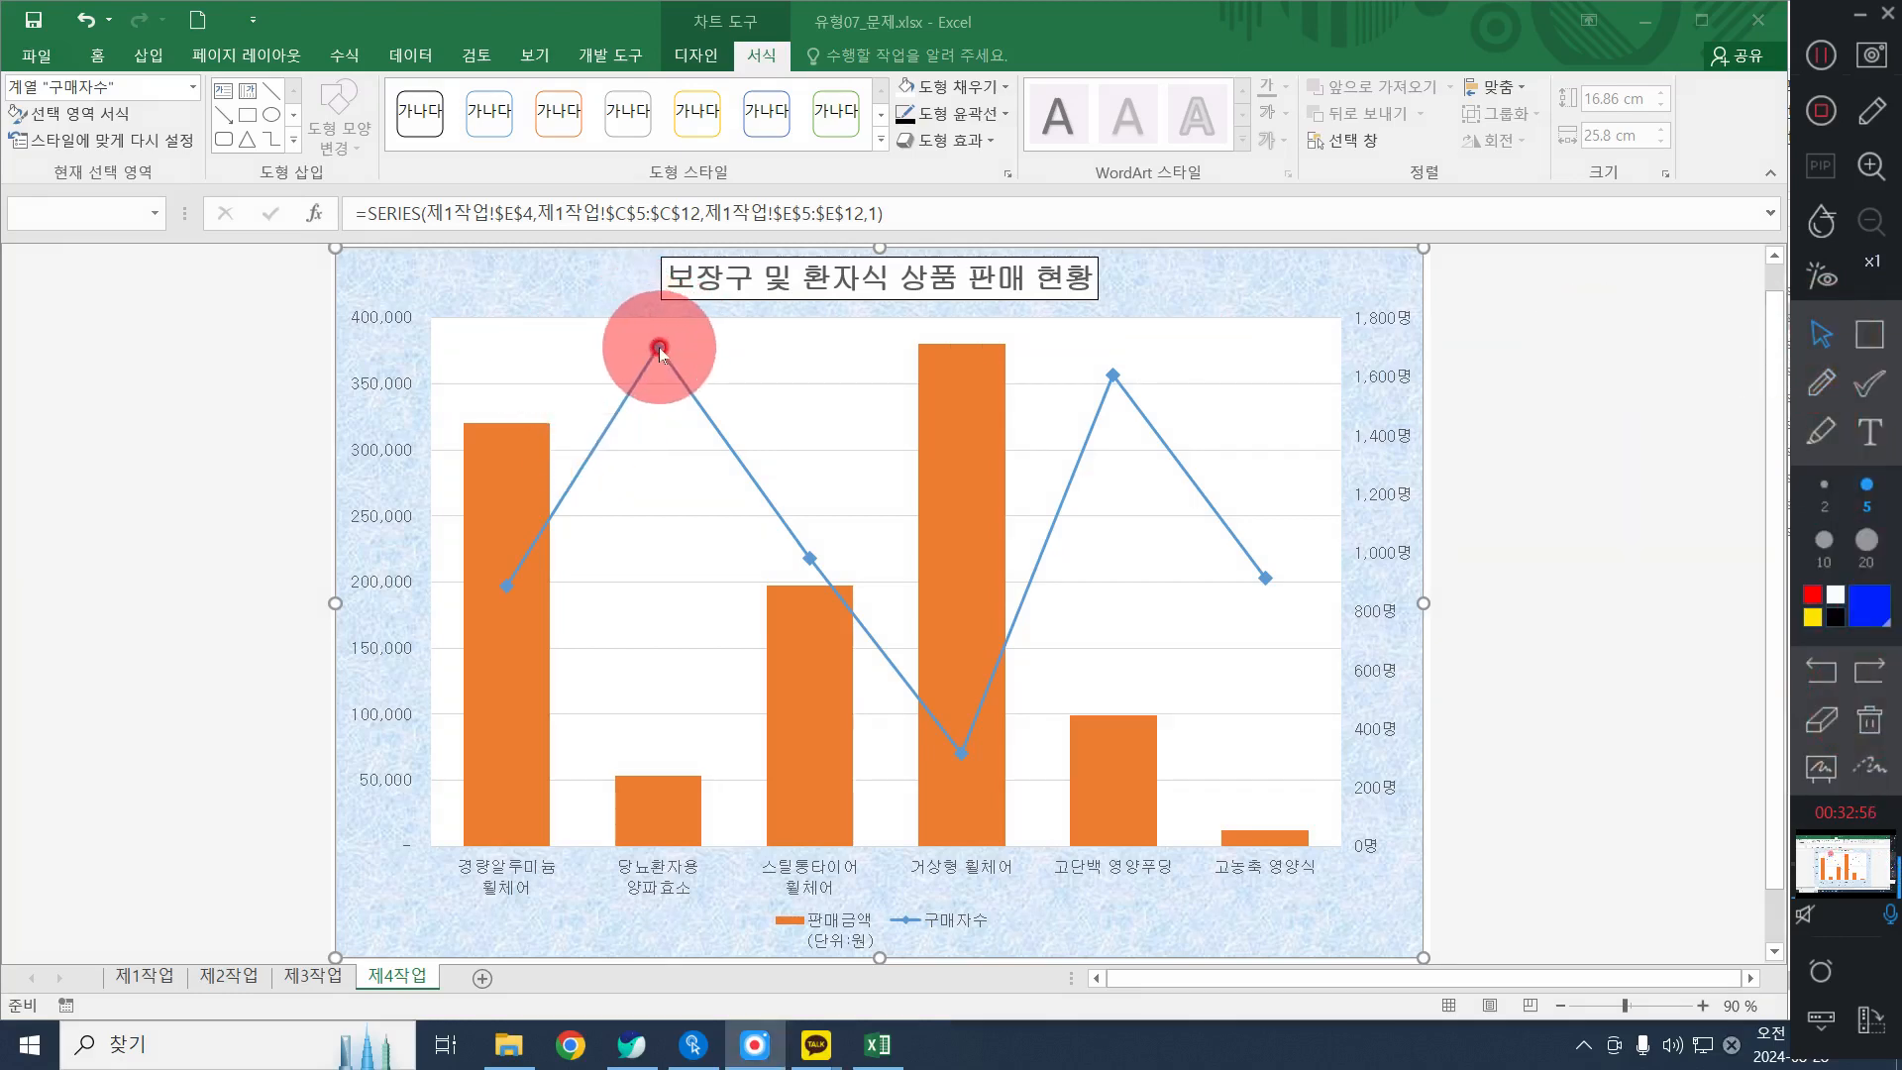
{"action": "mouse_move", "coordinate": [661, 350]}
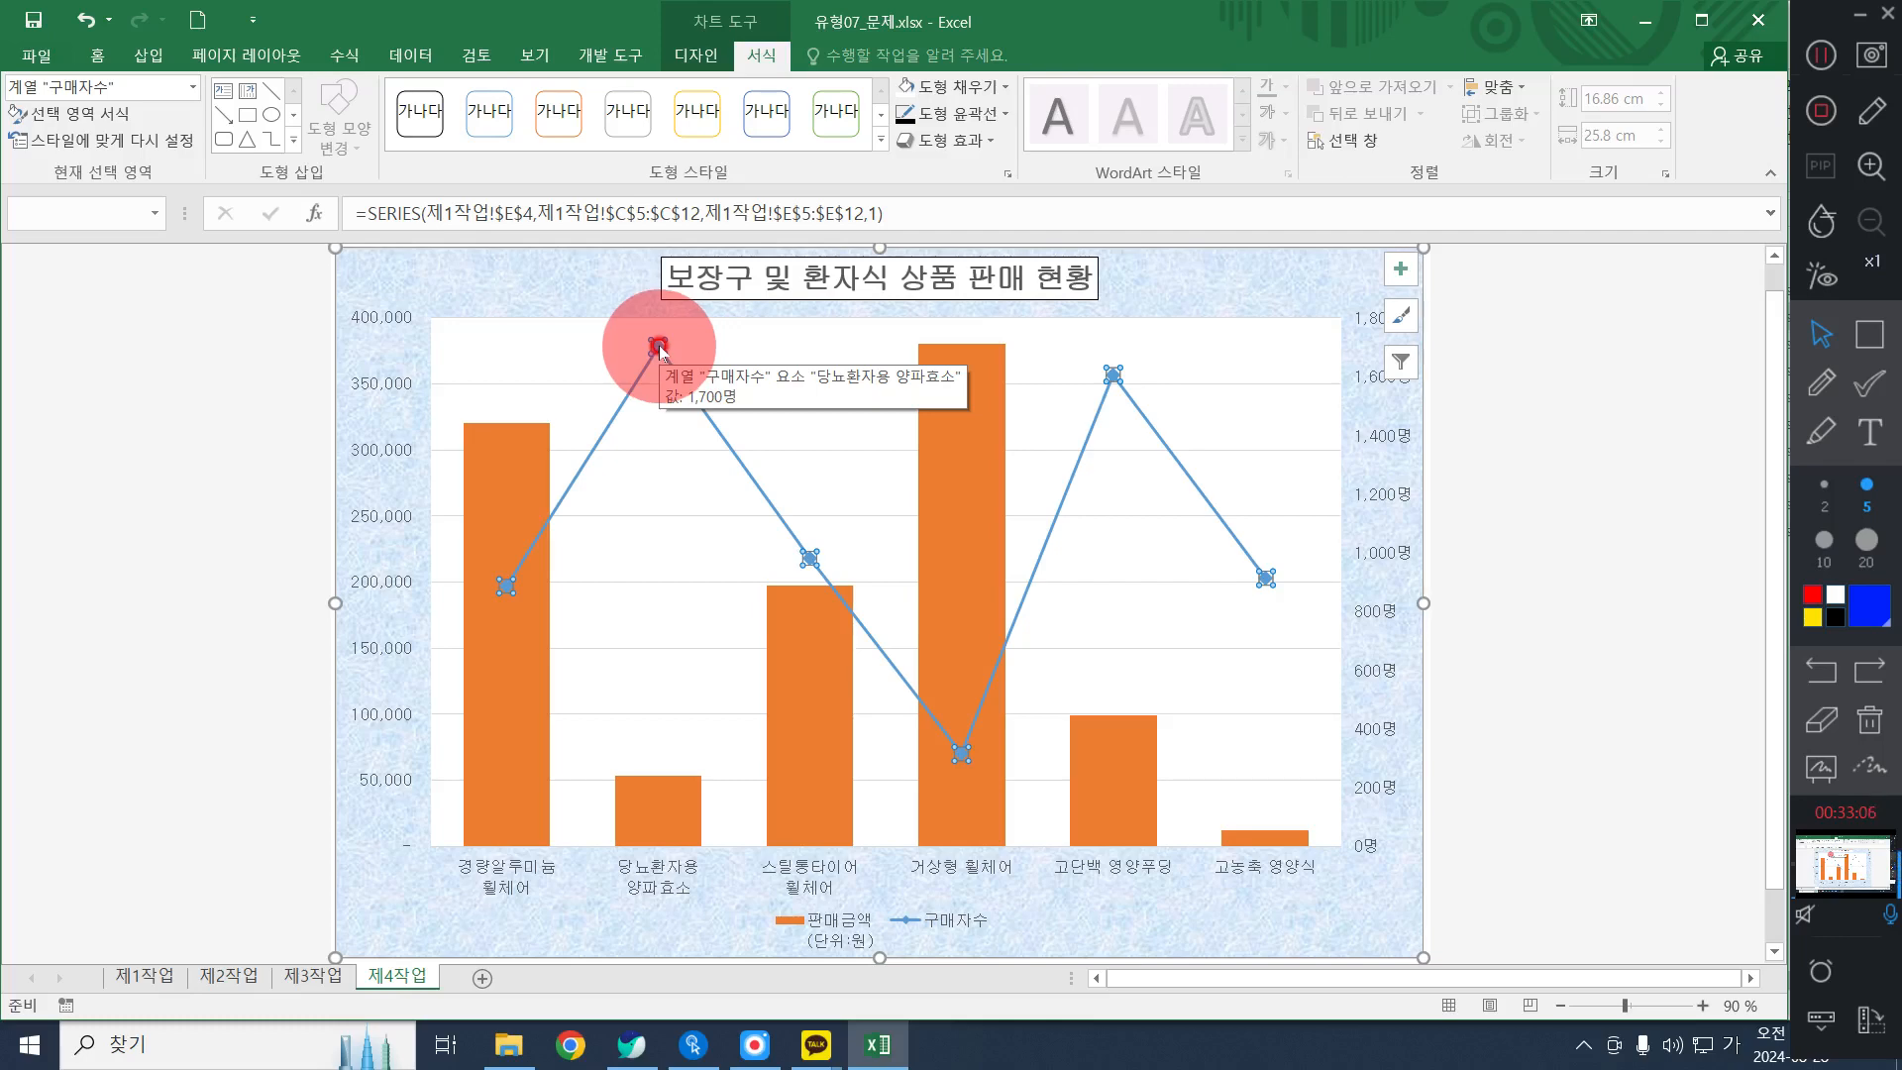
{"action": "left_click", "coordinate": [659, 347]}
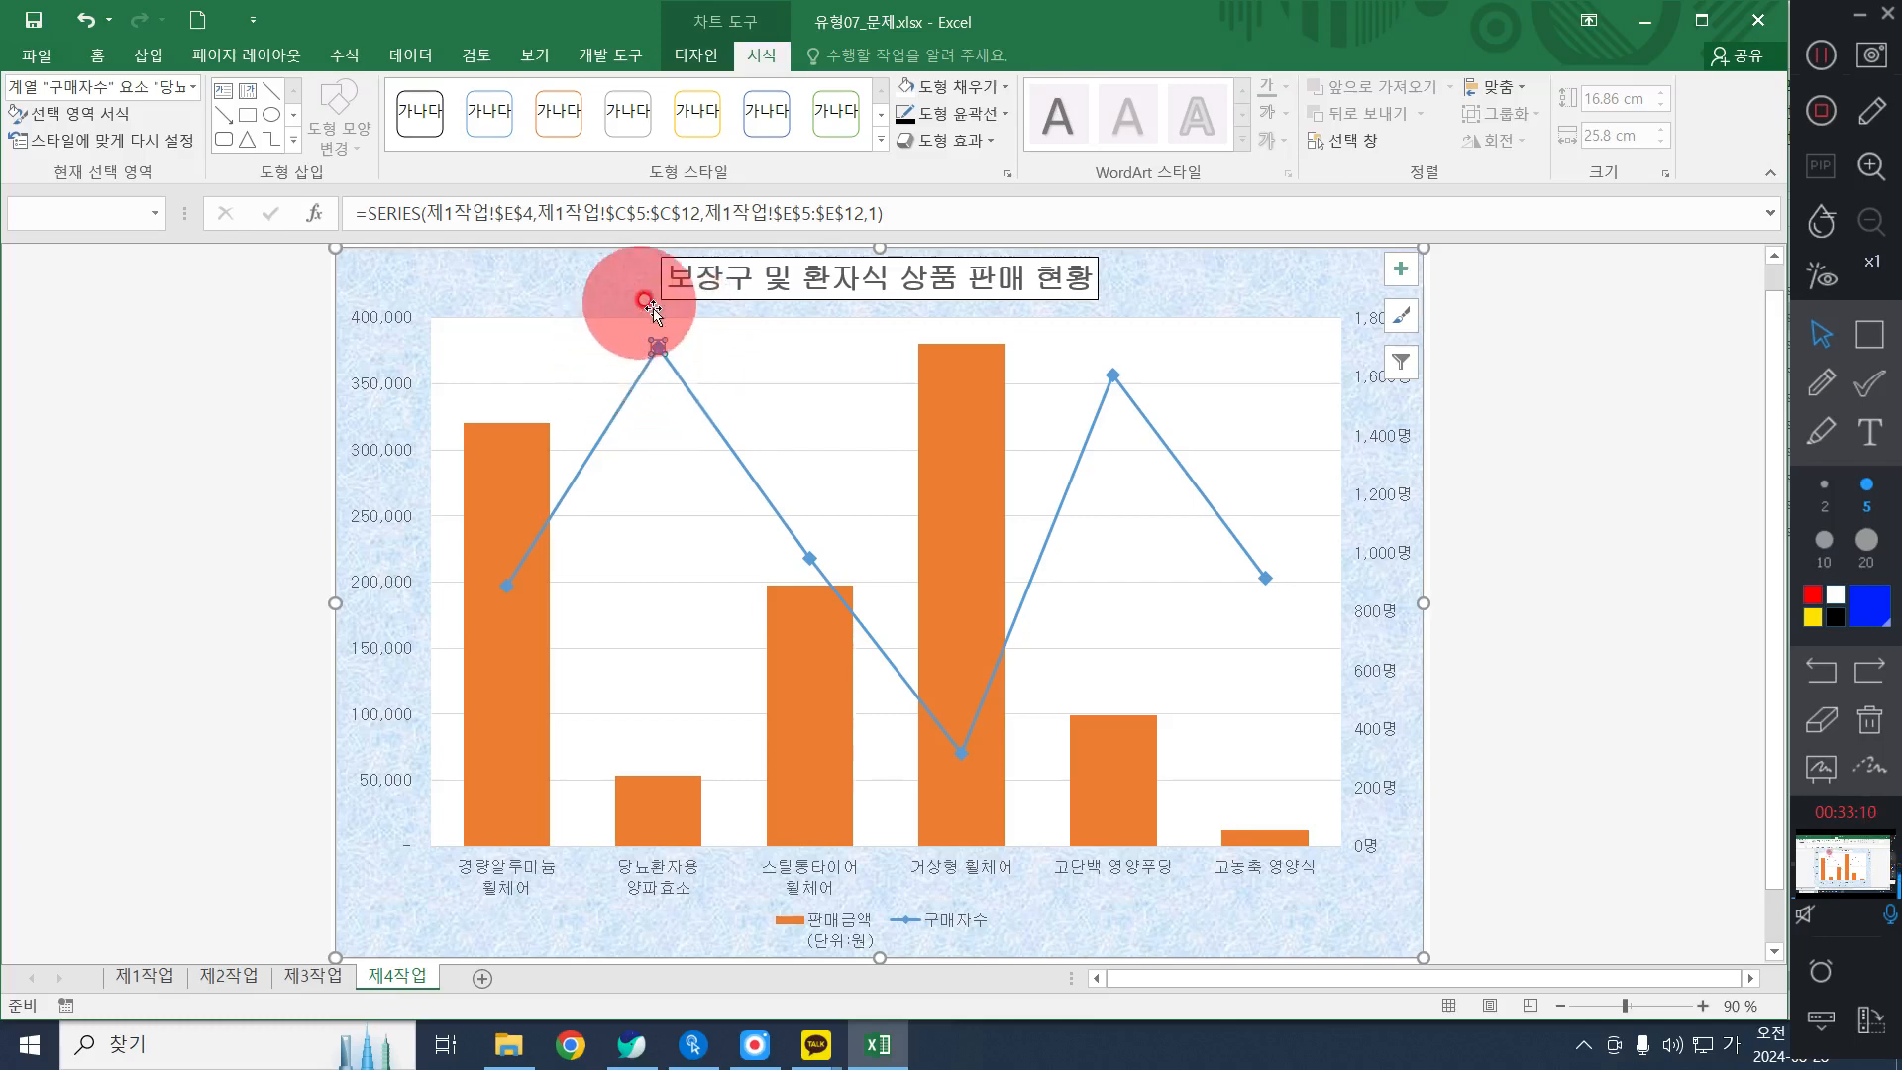
{"action": "left_click", "coordinate": [685, 56]}
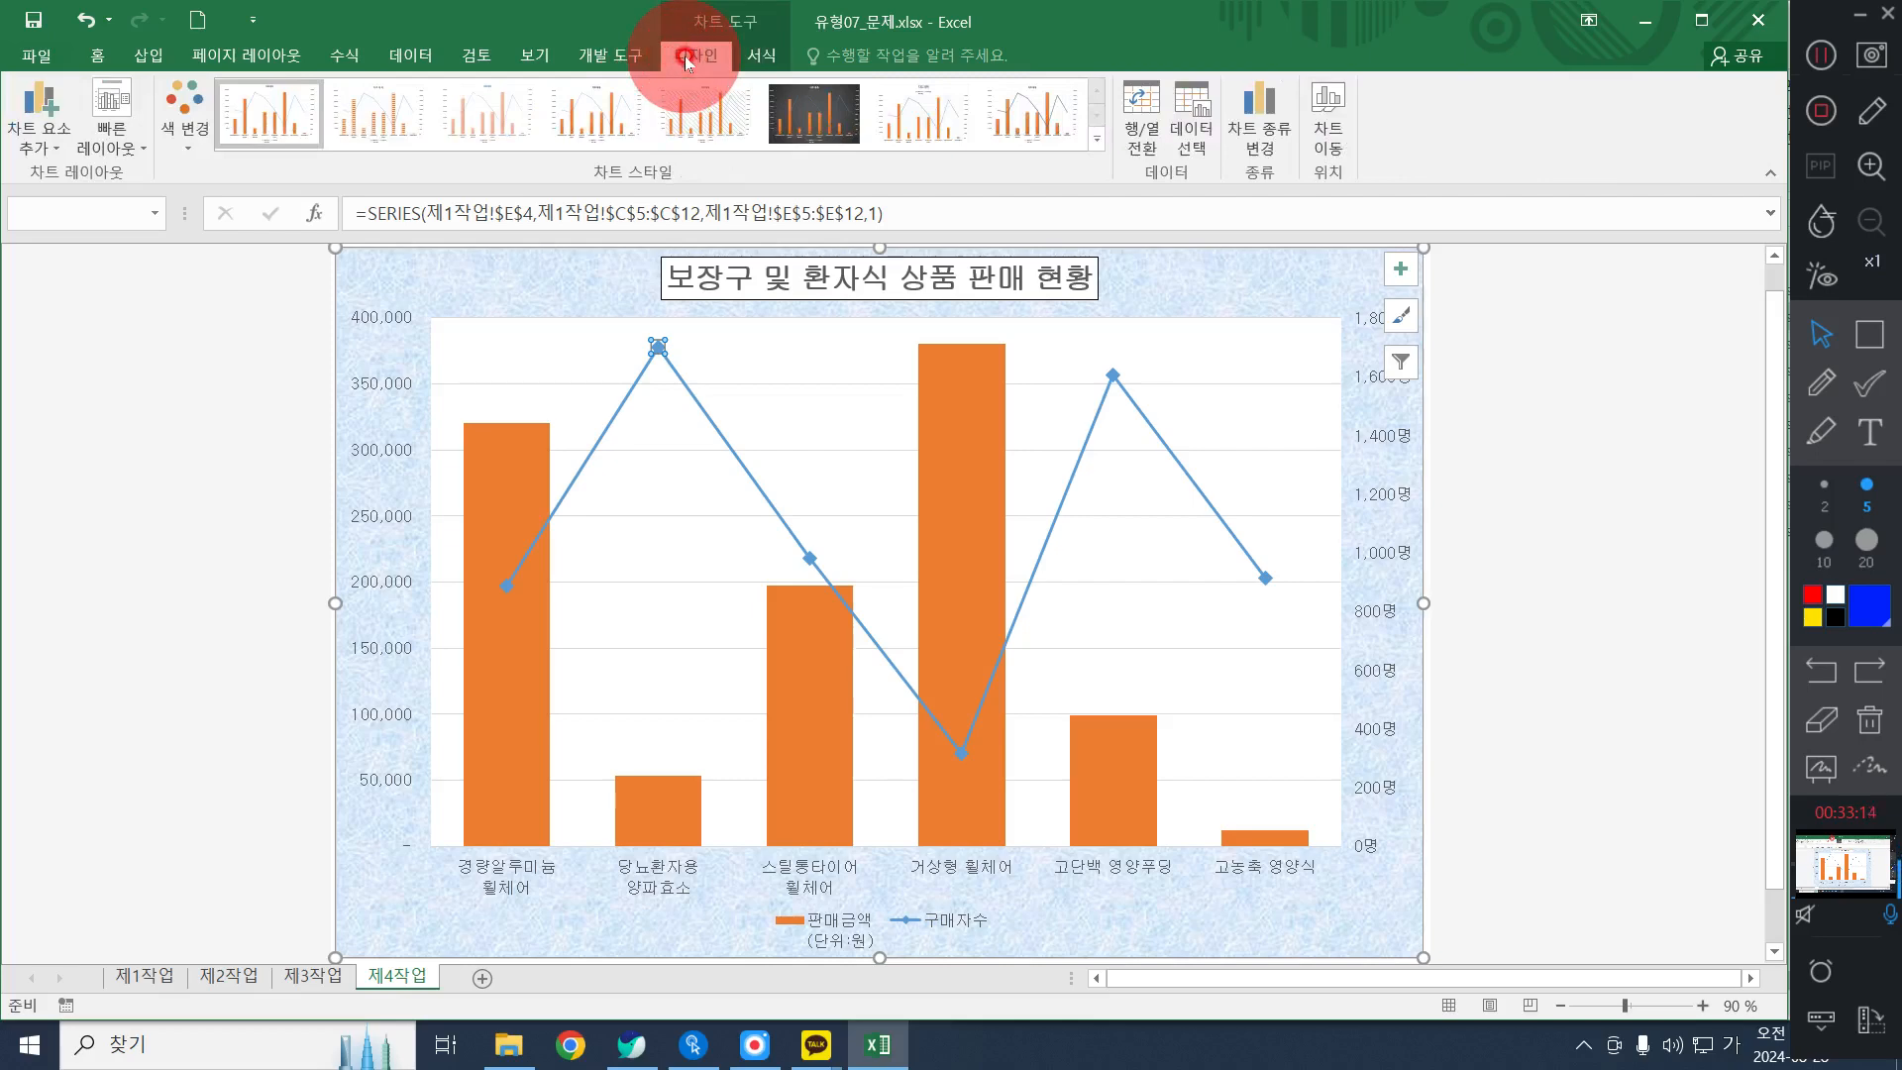
{"action": "left_click", "coordinate": [35, 117]}
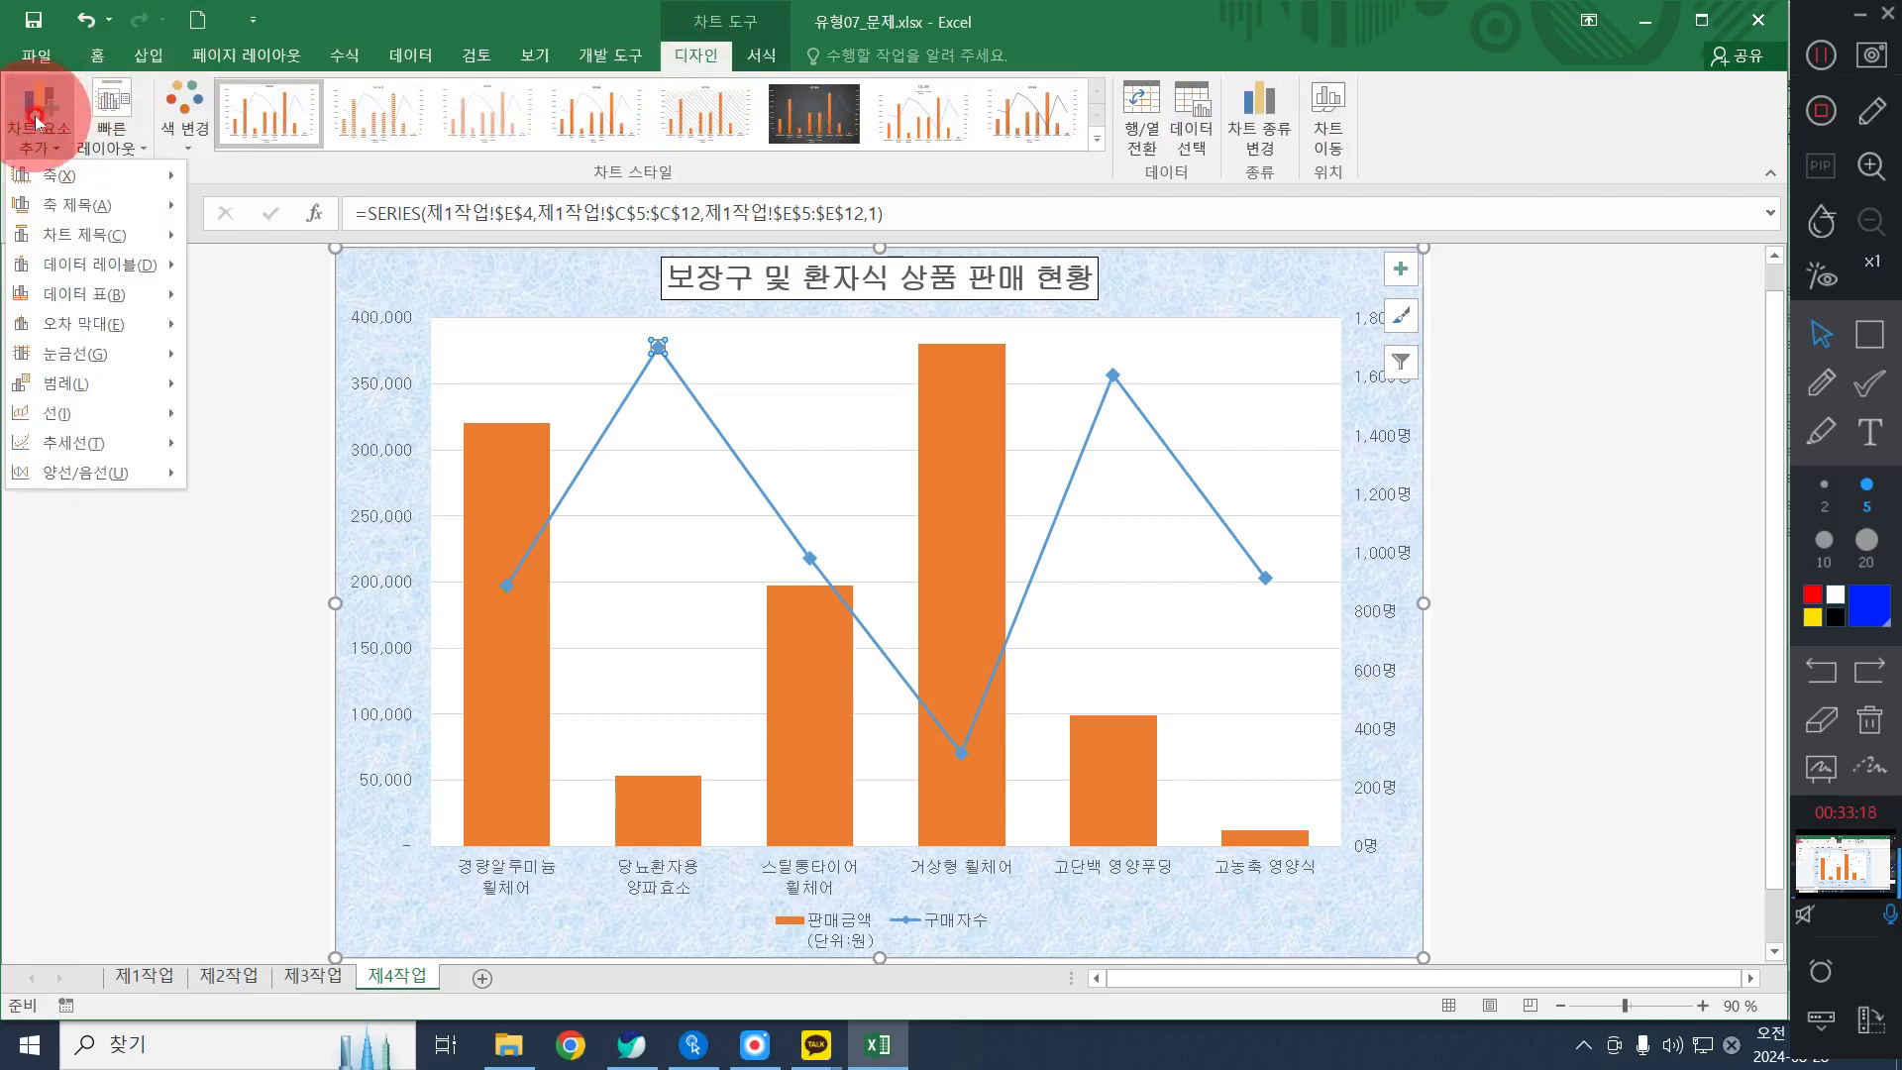
{"action": "left_click", "coordinate": [117, 266]}
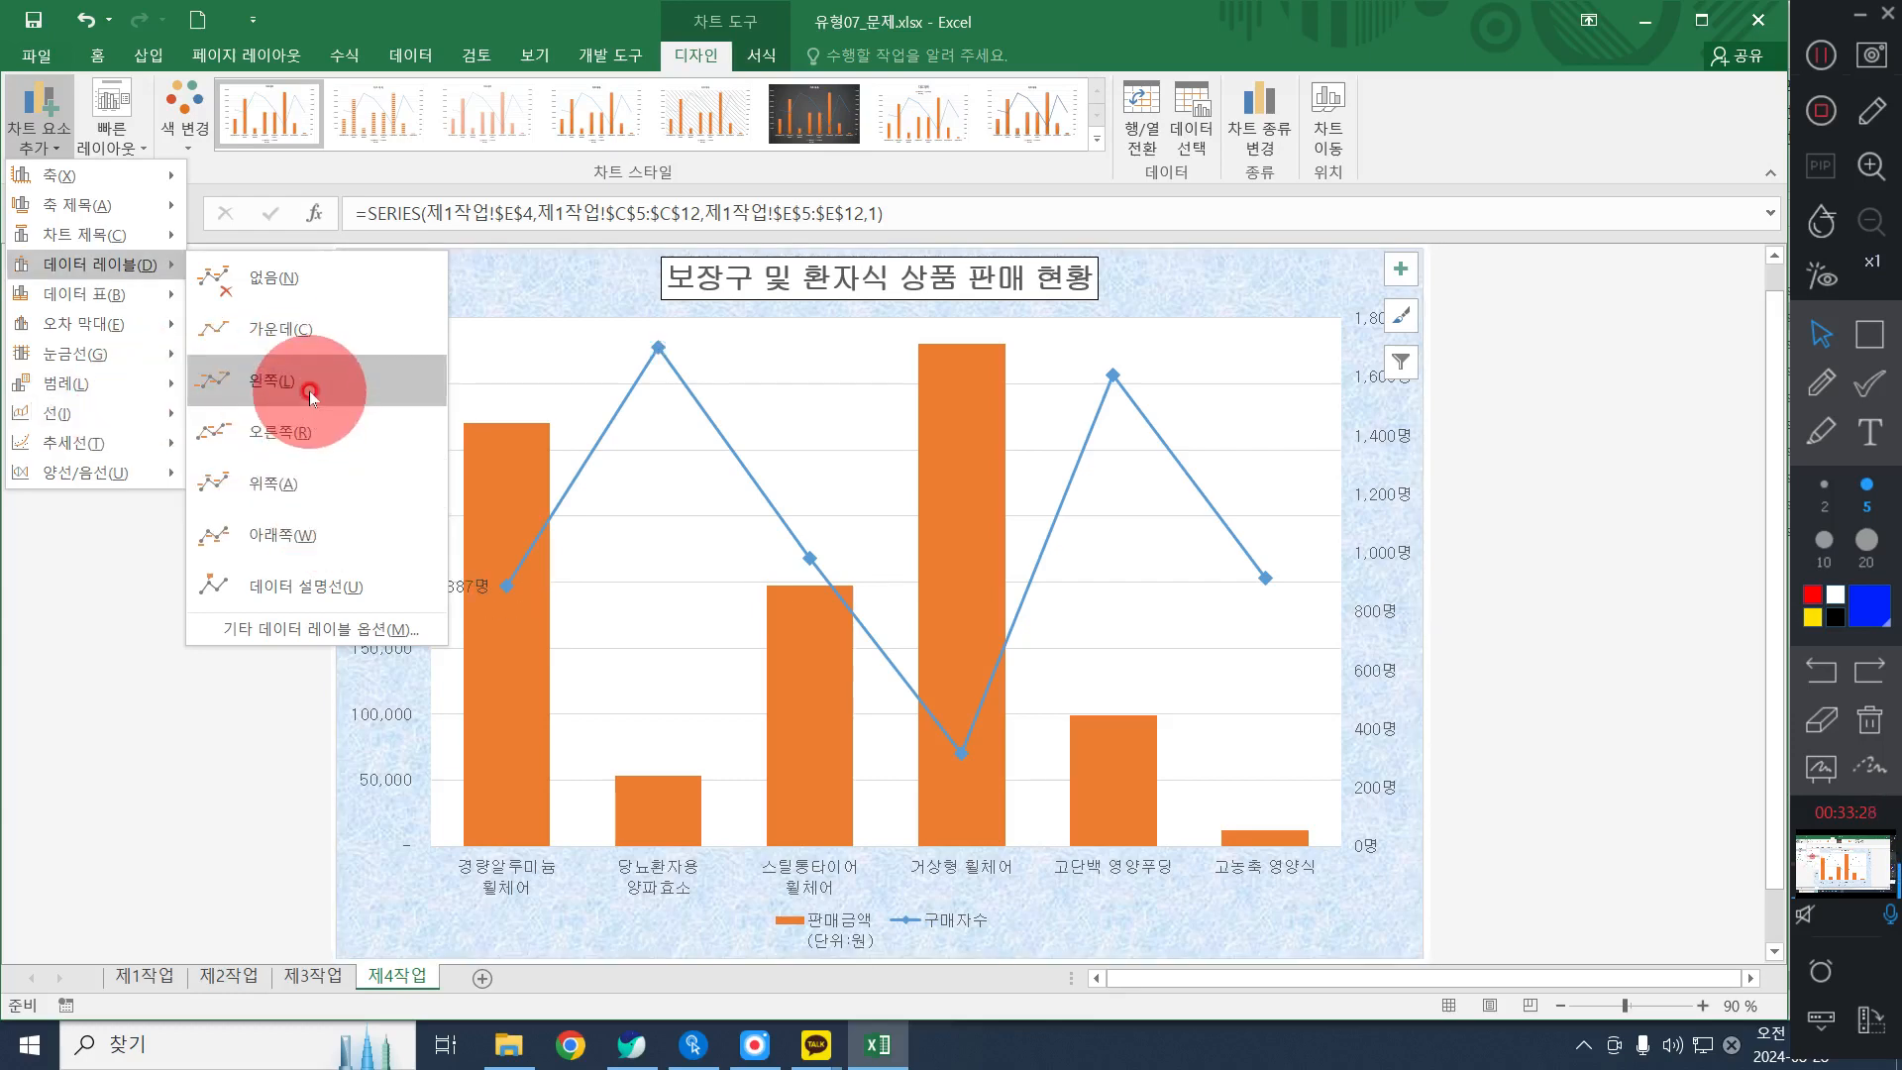
{"action": "left_click", "coordinate": [672, 394]}
{"action": "left_click", "coordinate": [564, 319]}
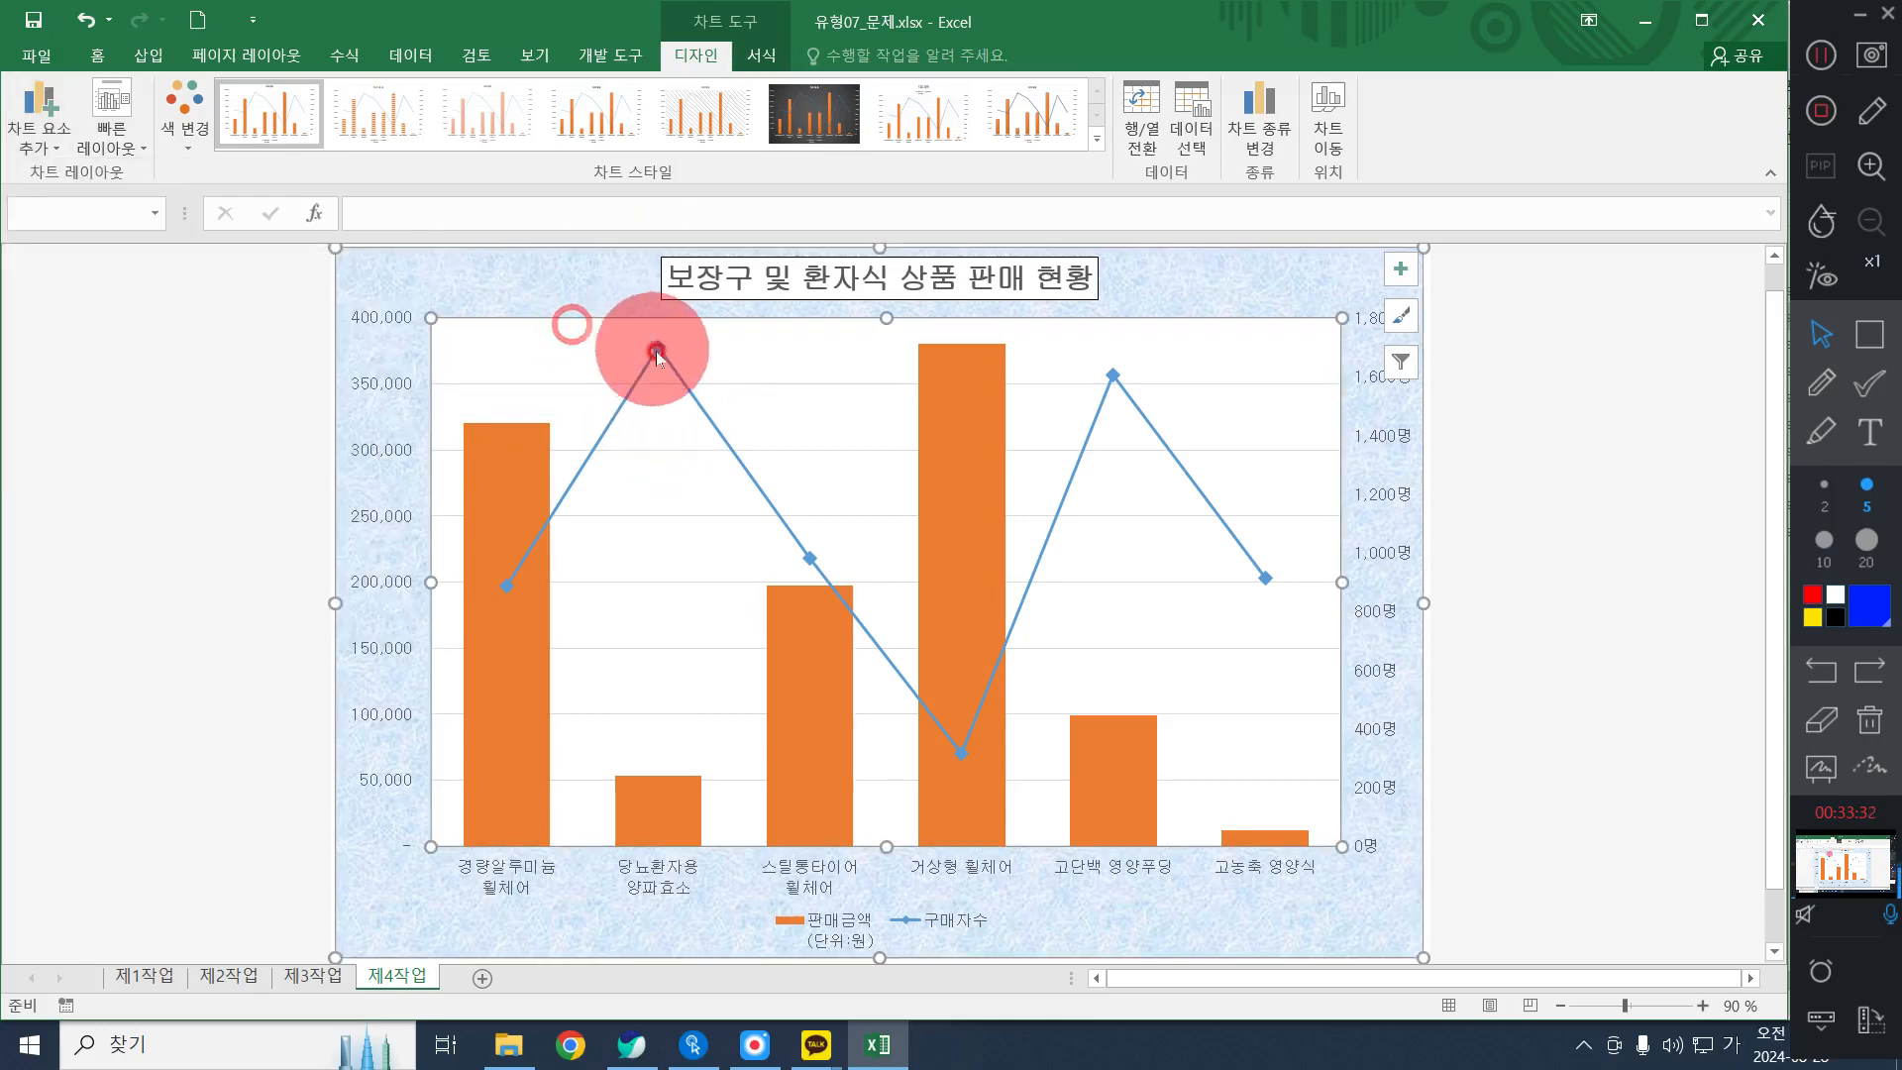
{"action": "left_click", "coordinate": [657, 352]}
{"action": "left_click", "coordinate": [656, 350]}
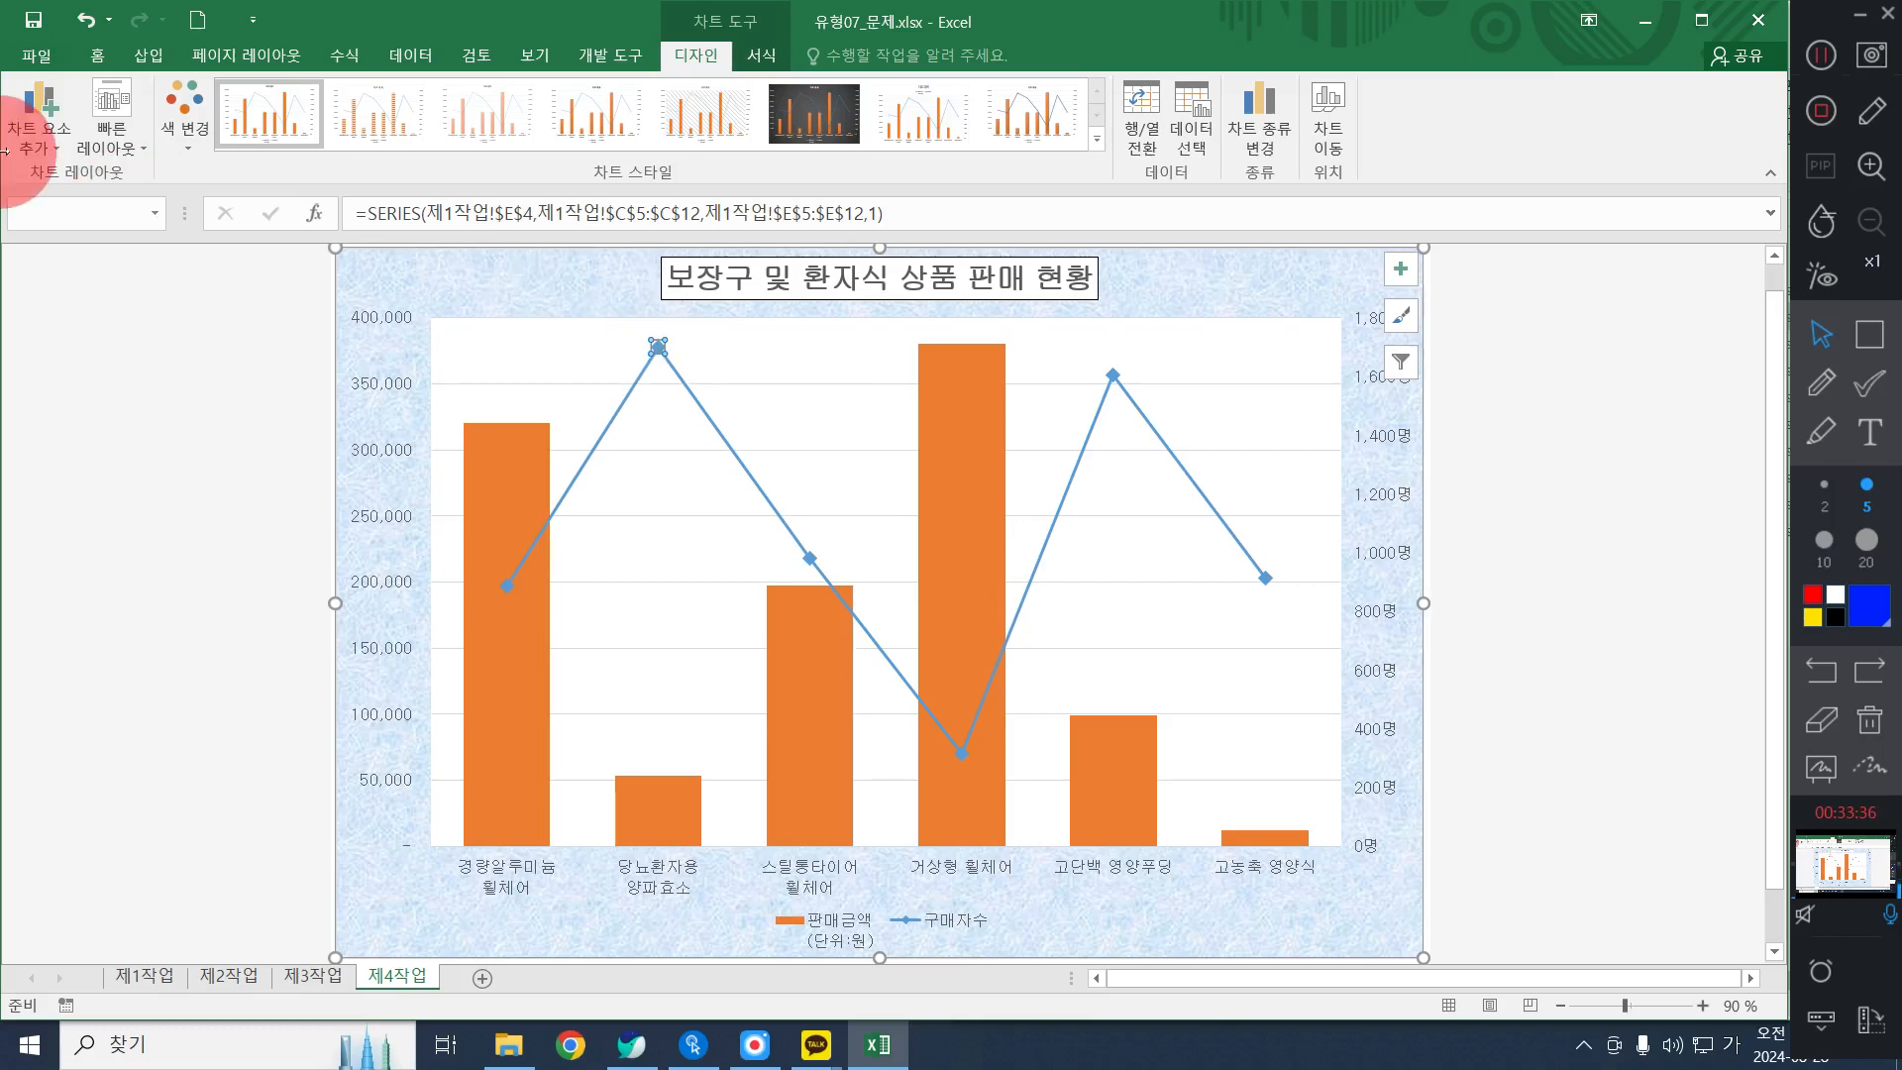
{"action": "left_click", "coordinate": [39, 121]}
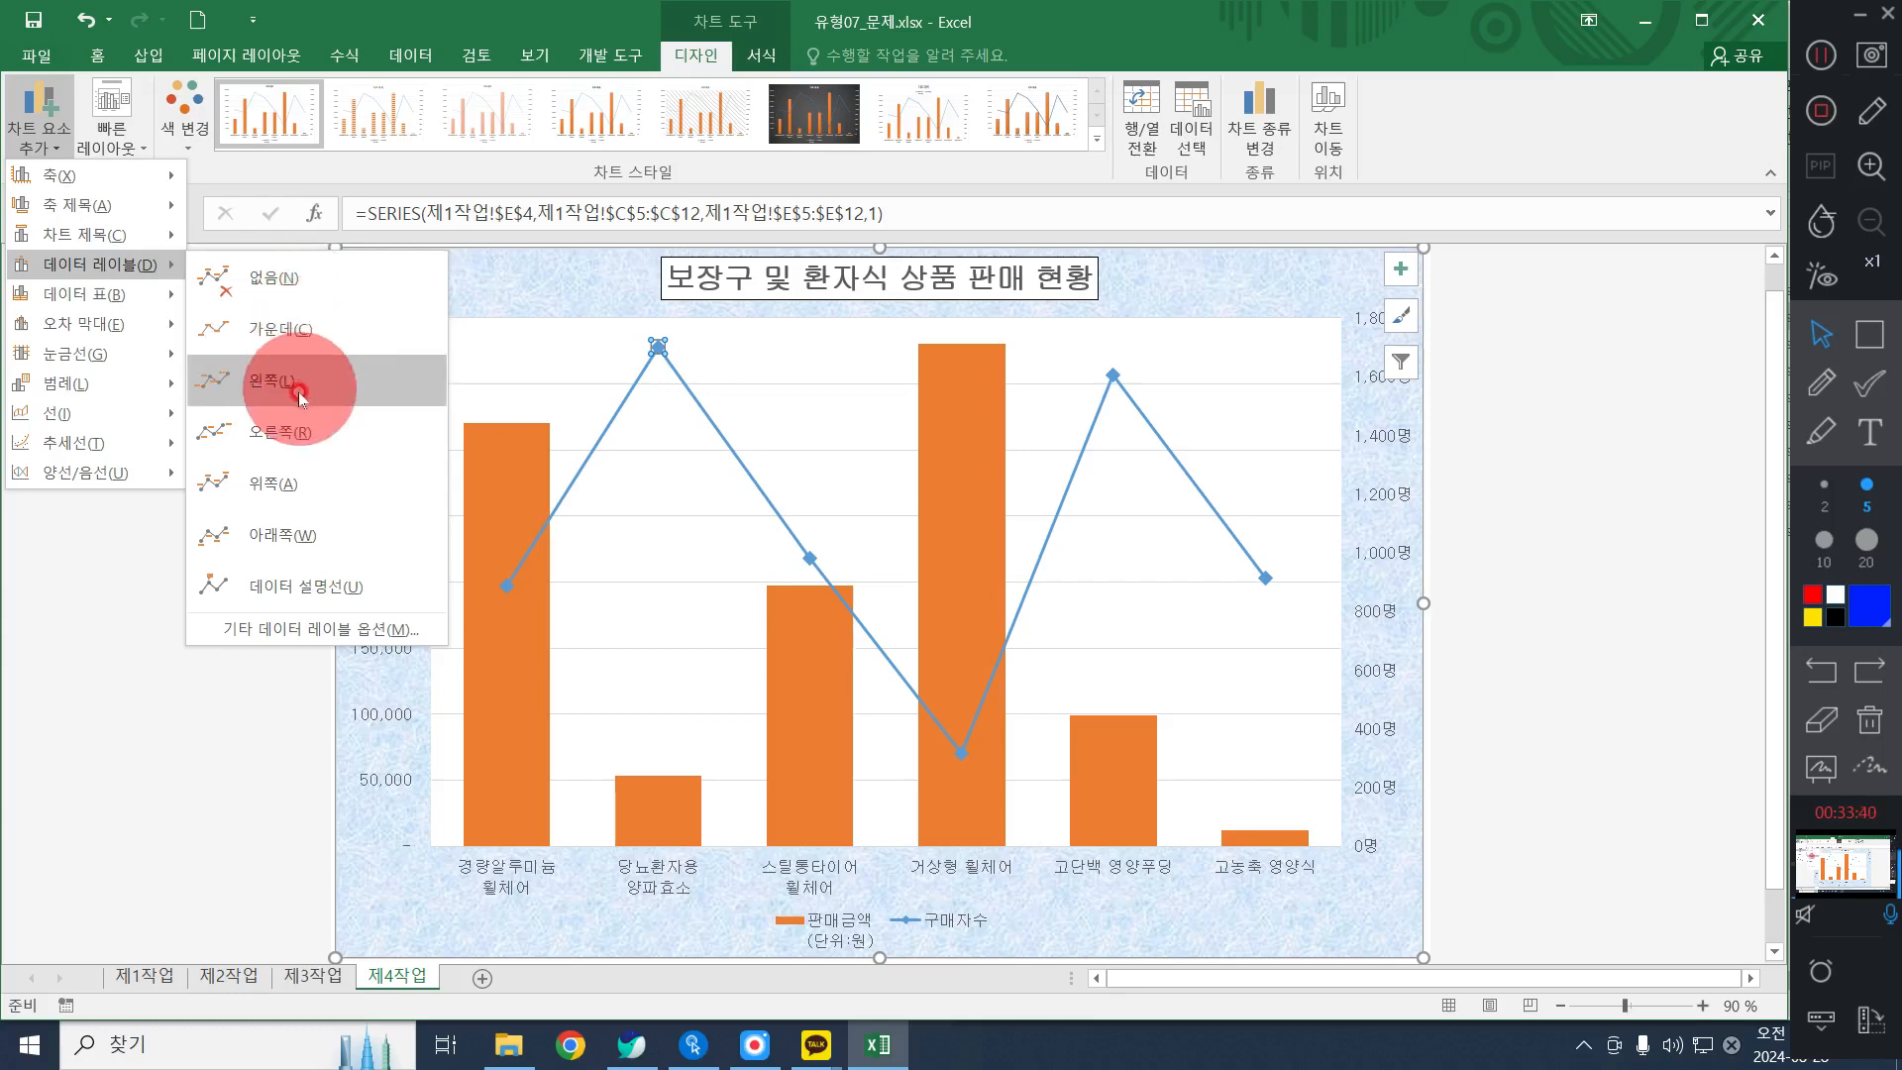
{"action": "left_click", "coordinate": [275, 458]}
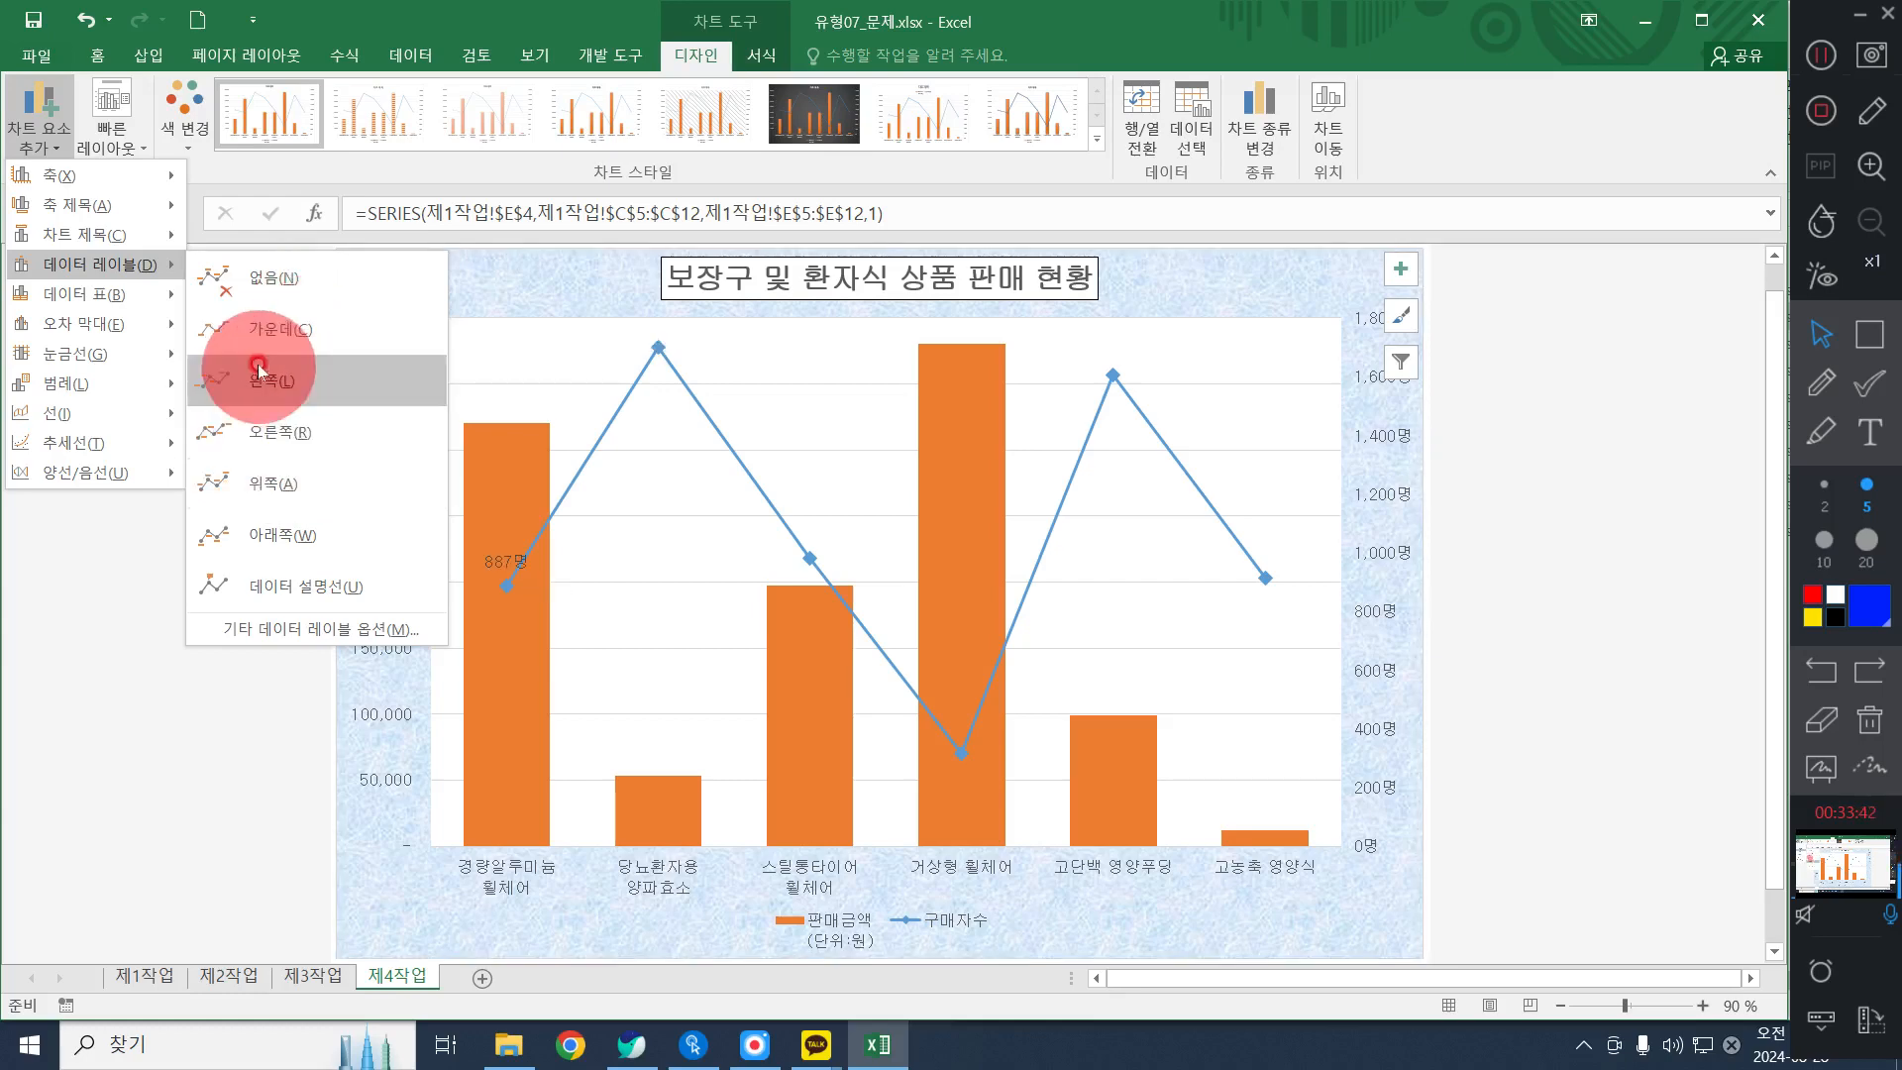
{"action": "left_click", "coordinate": [703, 484]}
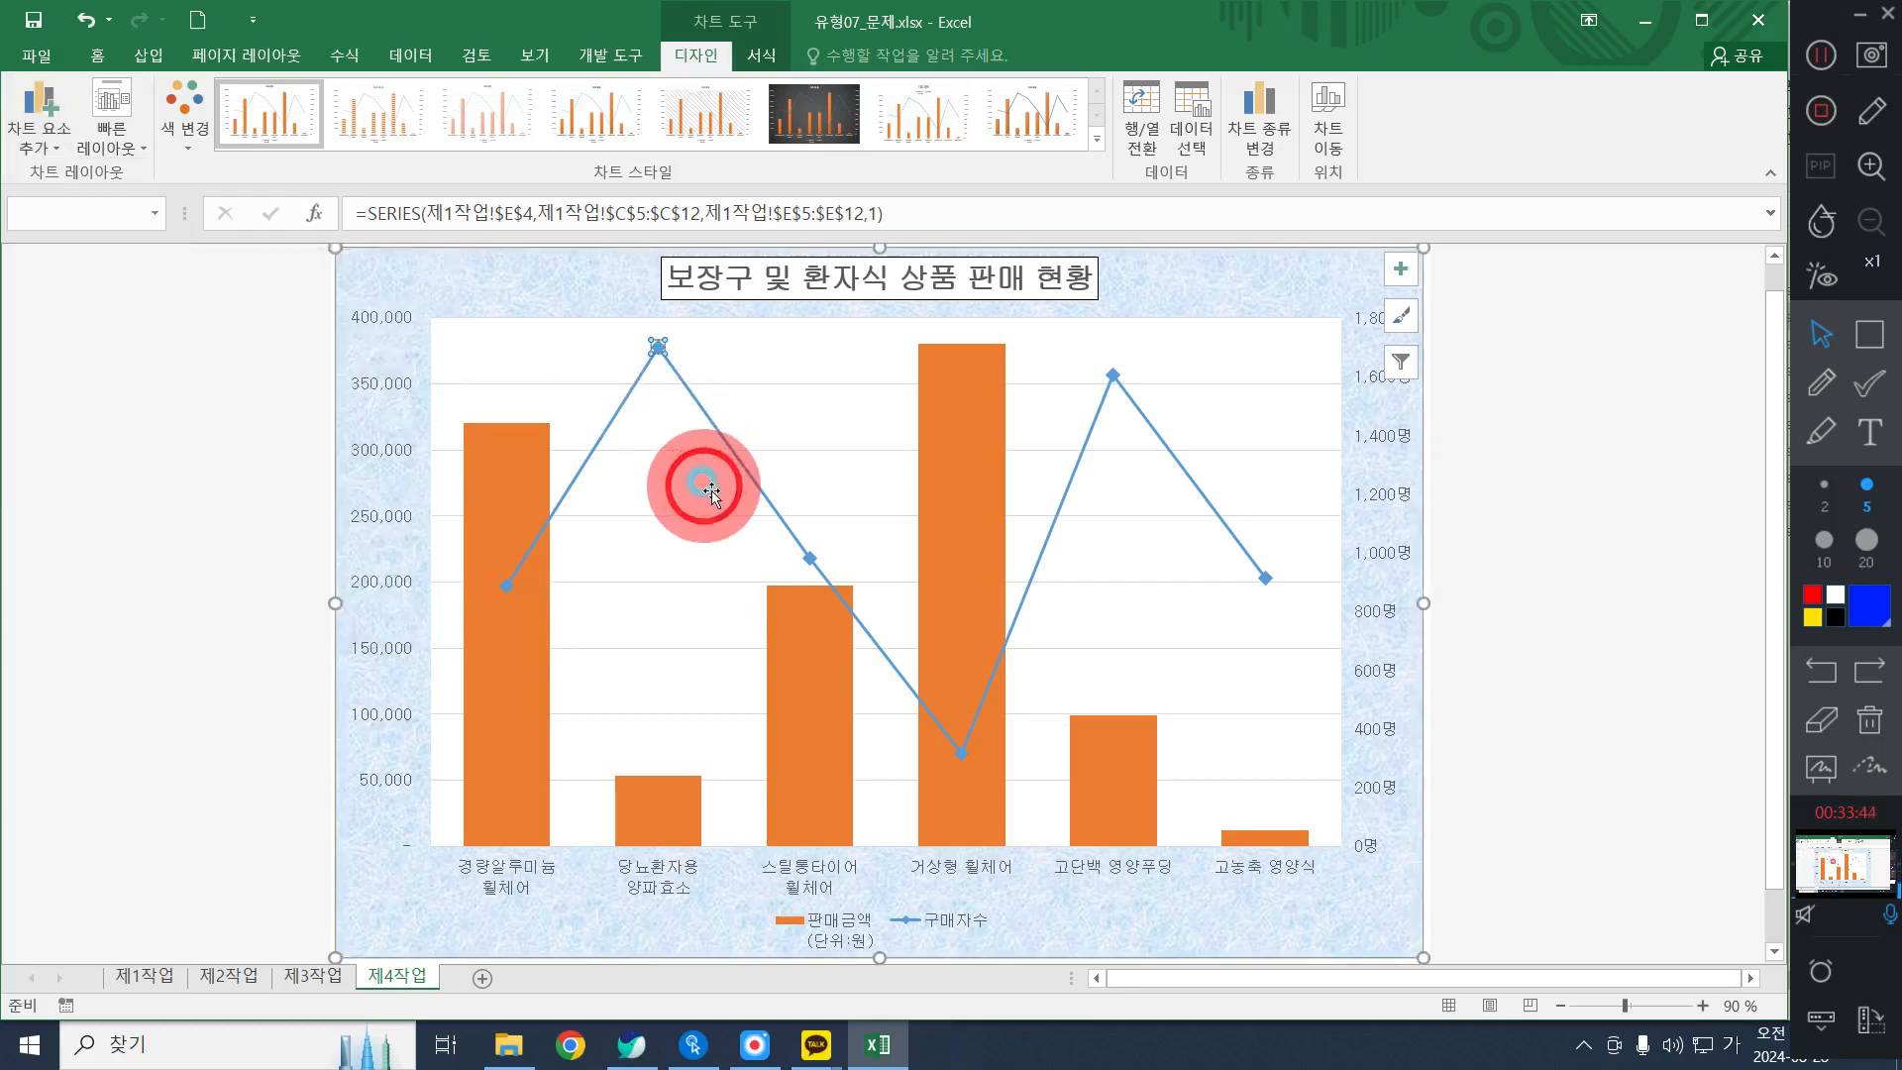
{"action": "left_click", "coordinate": [1485, 519]}
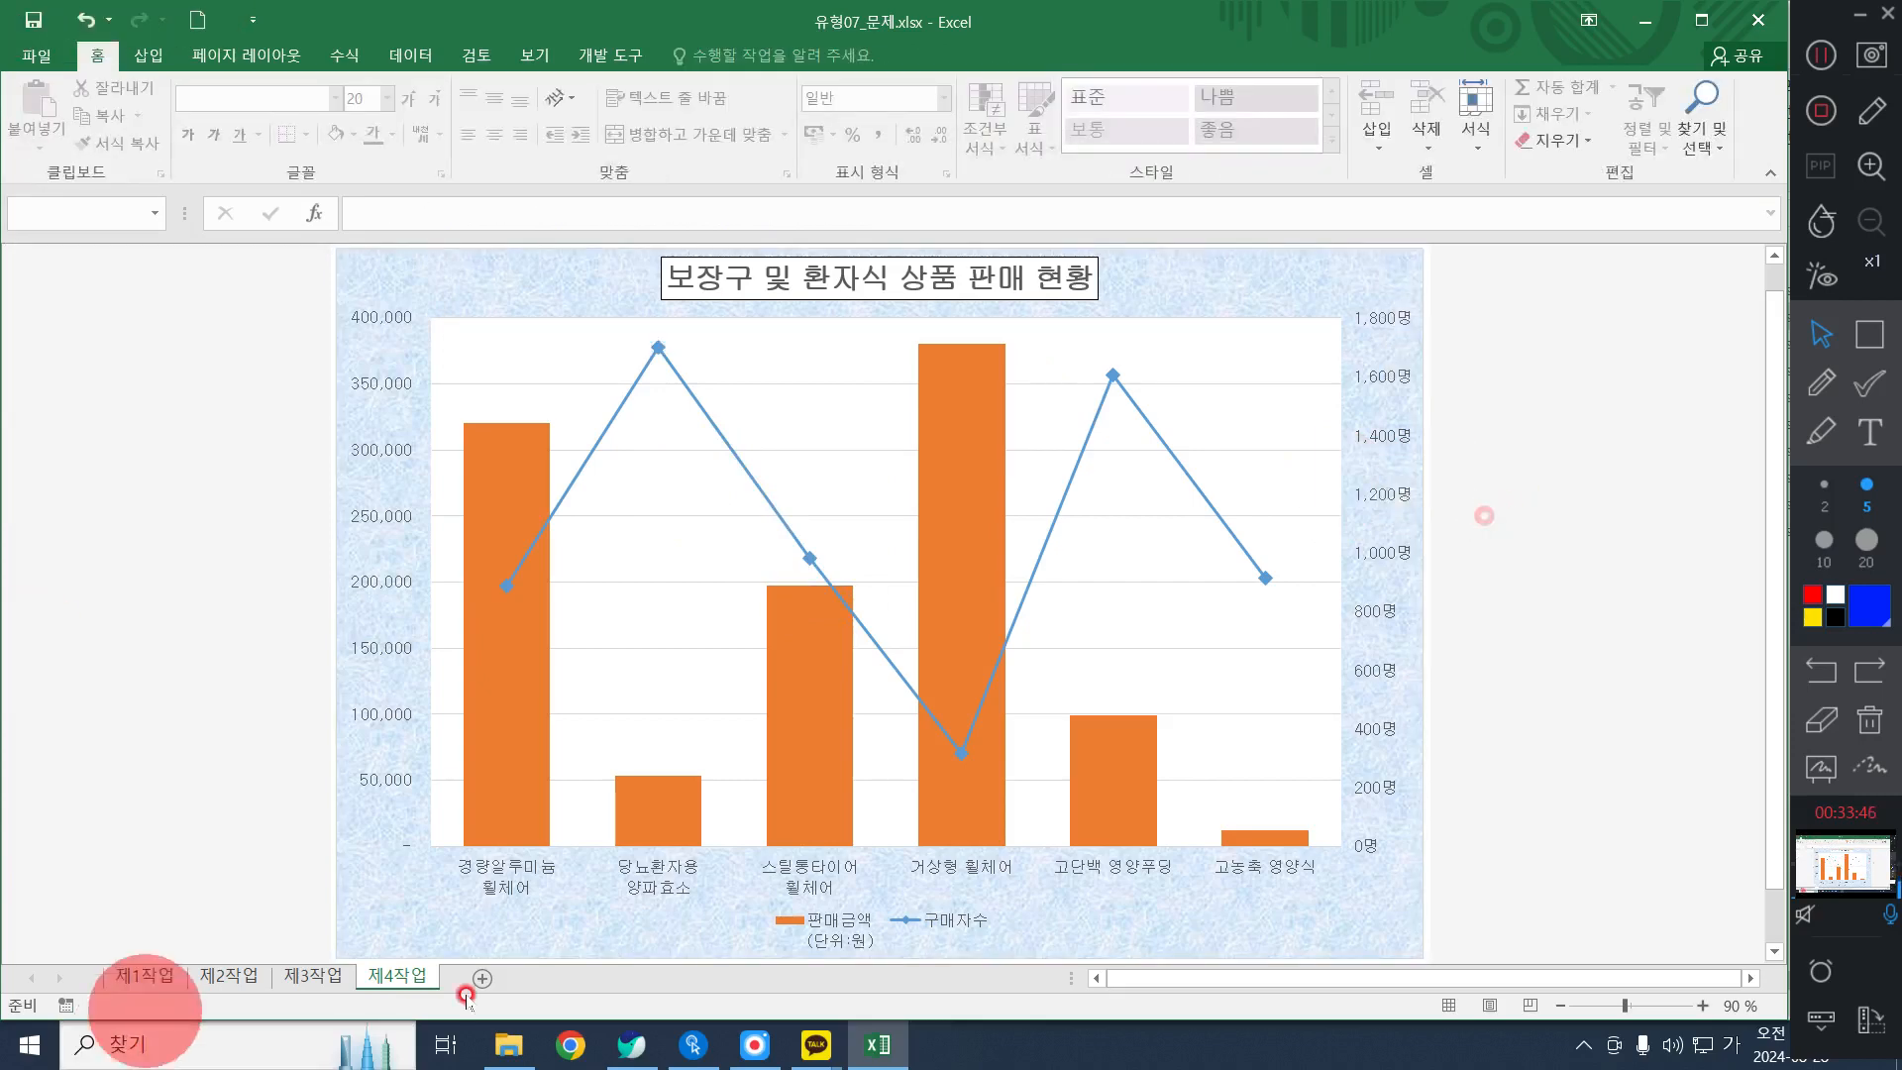
Try to add a data label on the right side (오른쪽) of the 당뇨환자용 양파효소 point of the 구매자수 line
{"action": "left_click", "coordinate": [654, 348]}
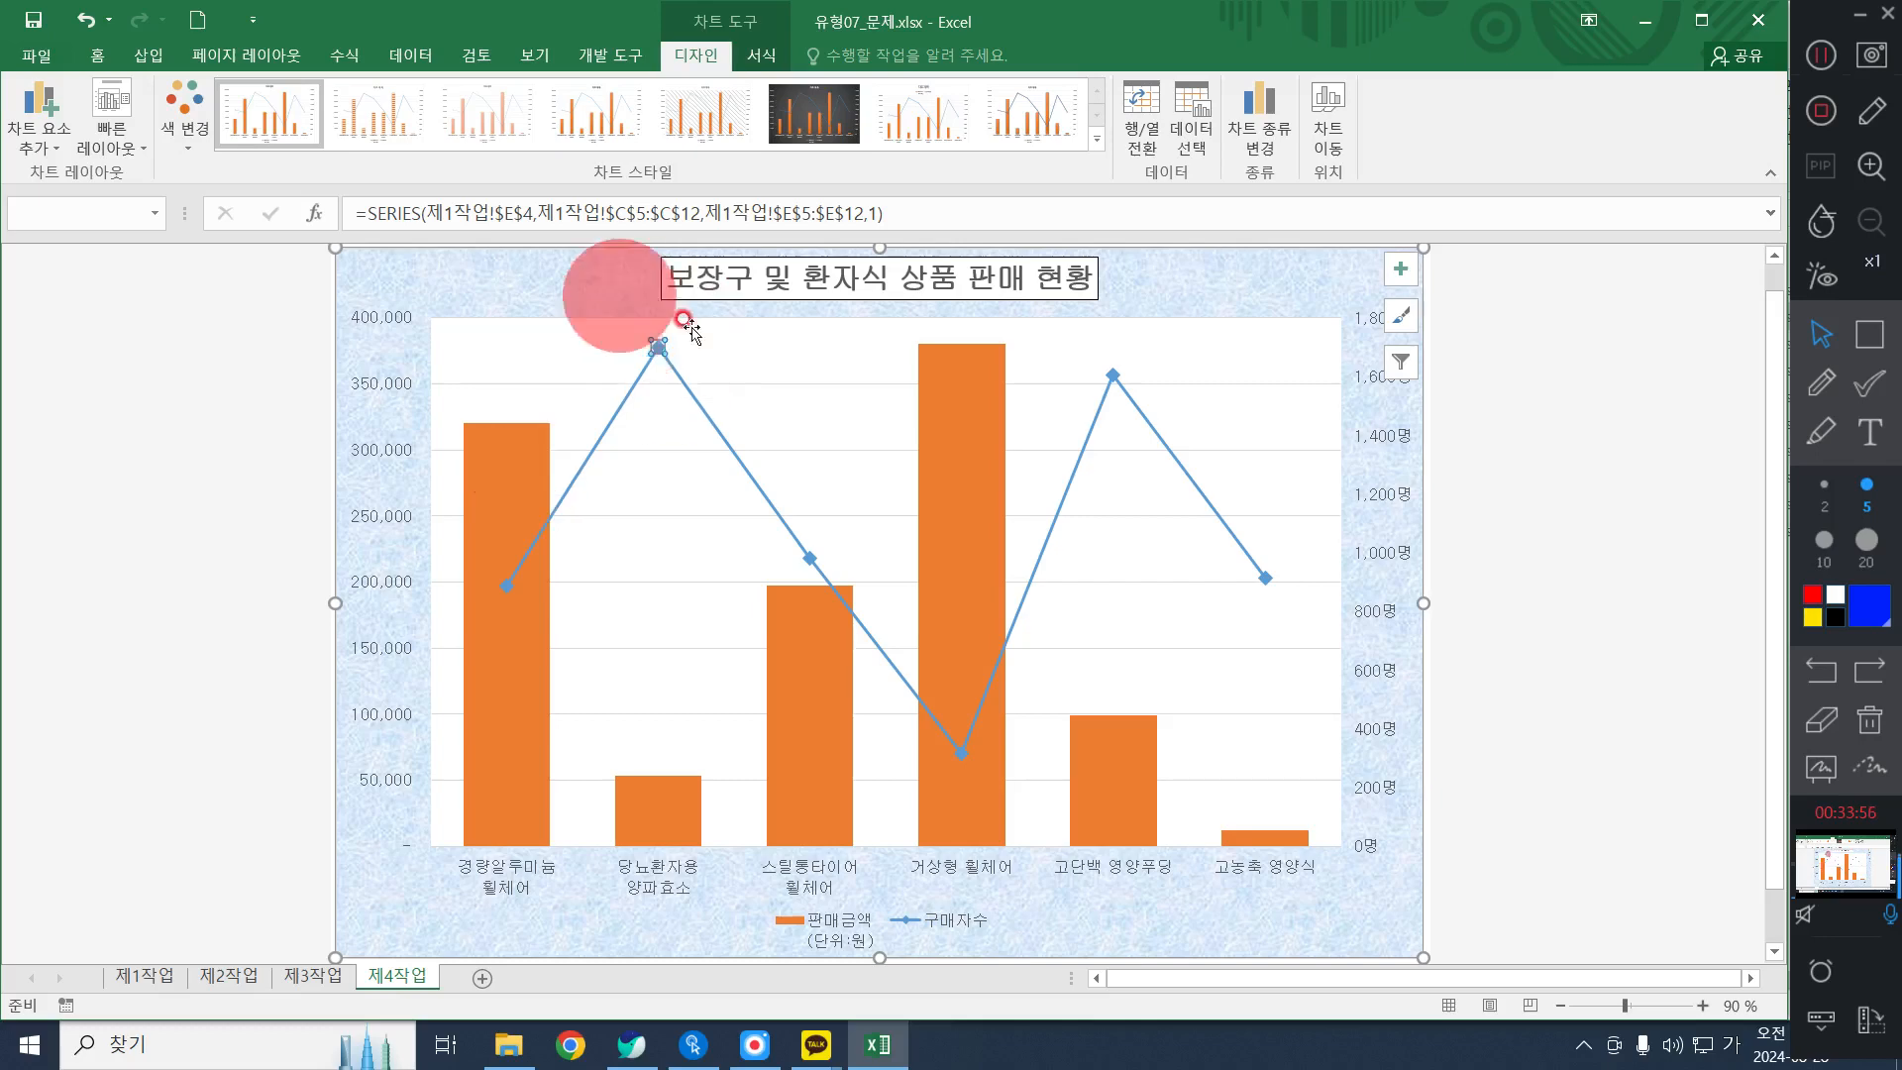
{"action": "left_click", "coordinate": [1398, 272]}
{"action": "left_click", "coordinate": [1399, 271]}
{"action": "left_click", "coordinate": [1390, 355]}
{"action": "left_click", "coordinate": [1389, 354]}
{"action": "left_click", "coordinate": [1401, 311]}
{"action": "left_click", "coordinate": [1400, 311]}
{"action": "left_click", "coordinate": [1400, 268]}
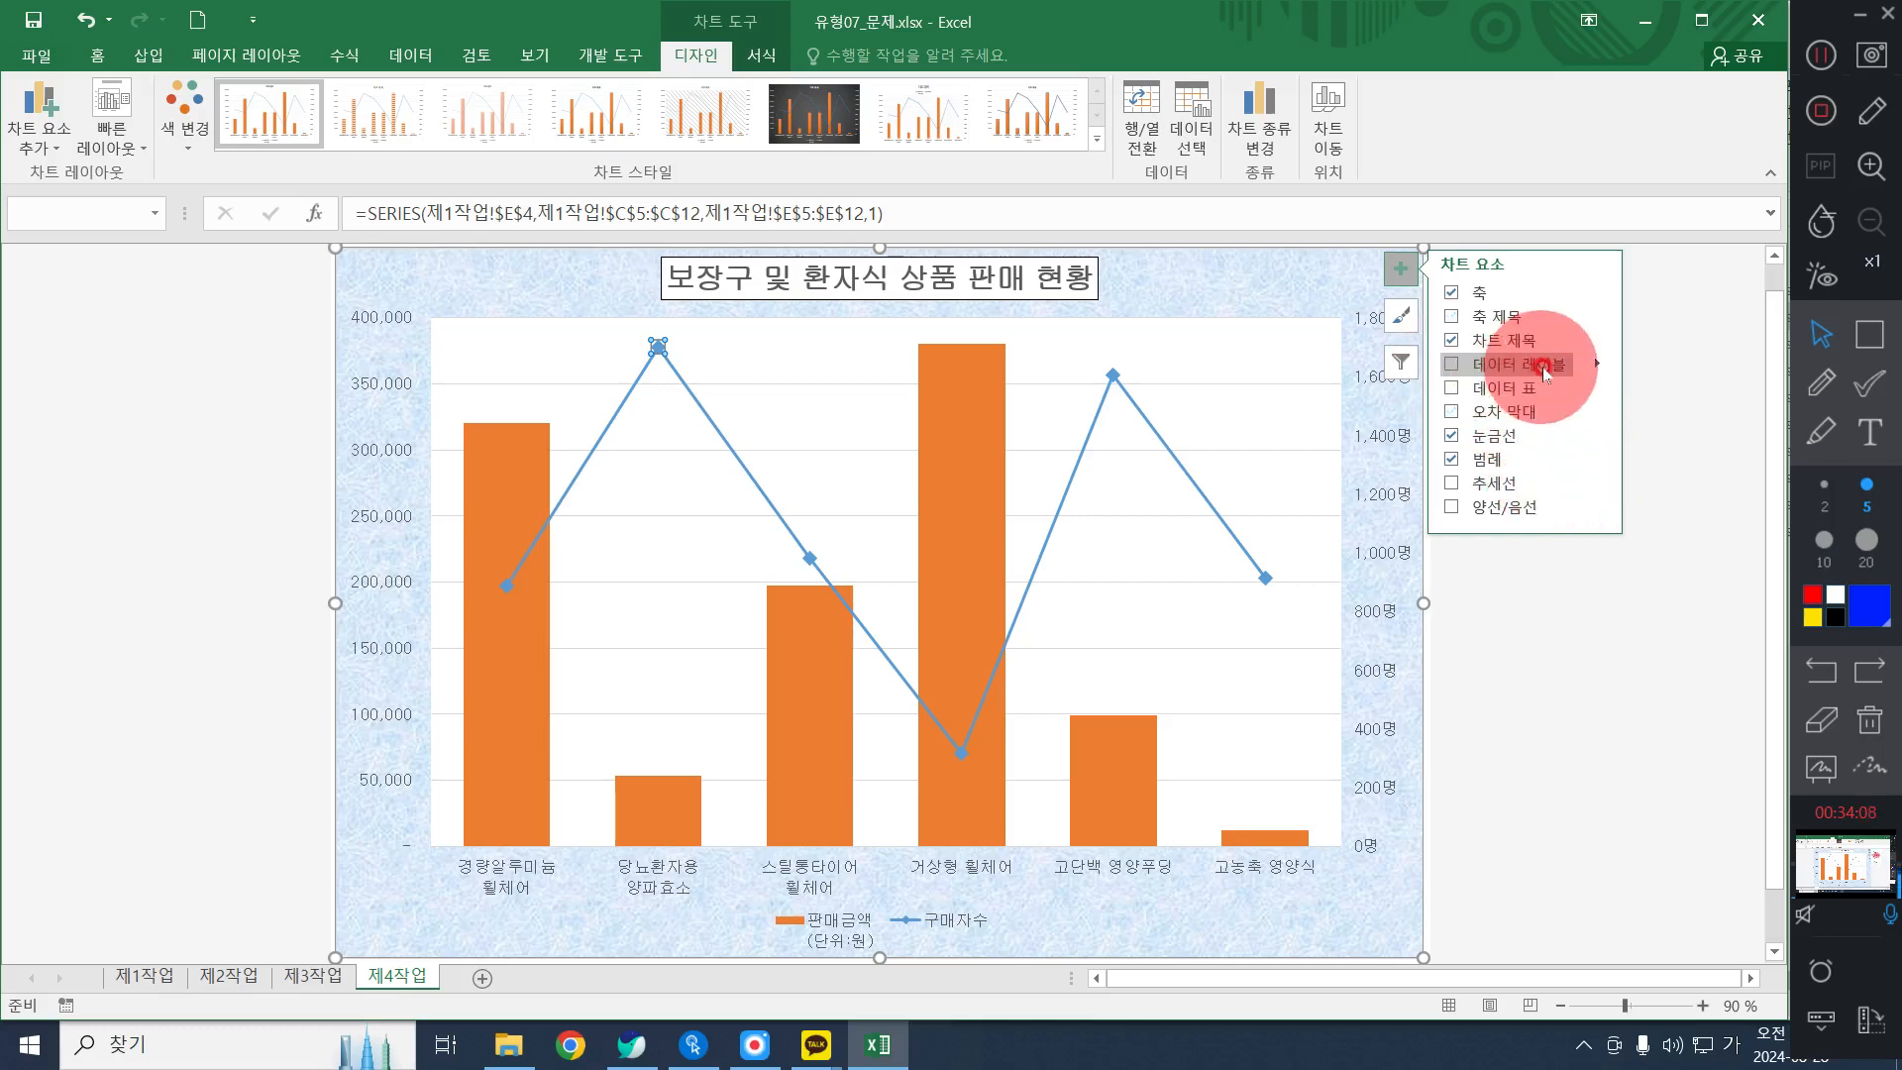
{"action": "left_click", "coordinate": [1597, 367]}
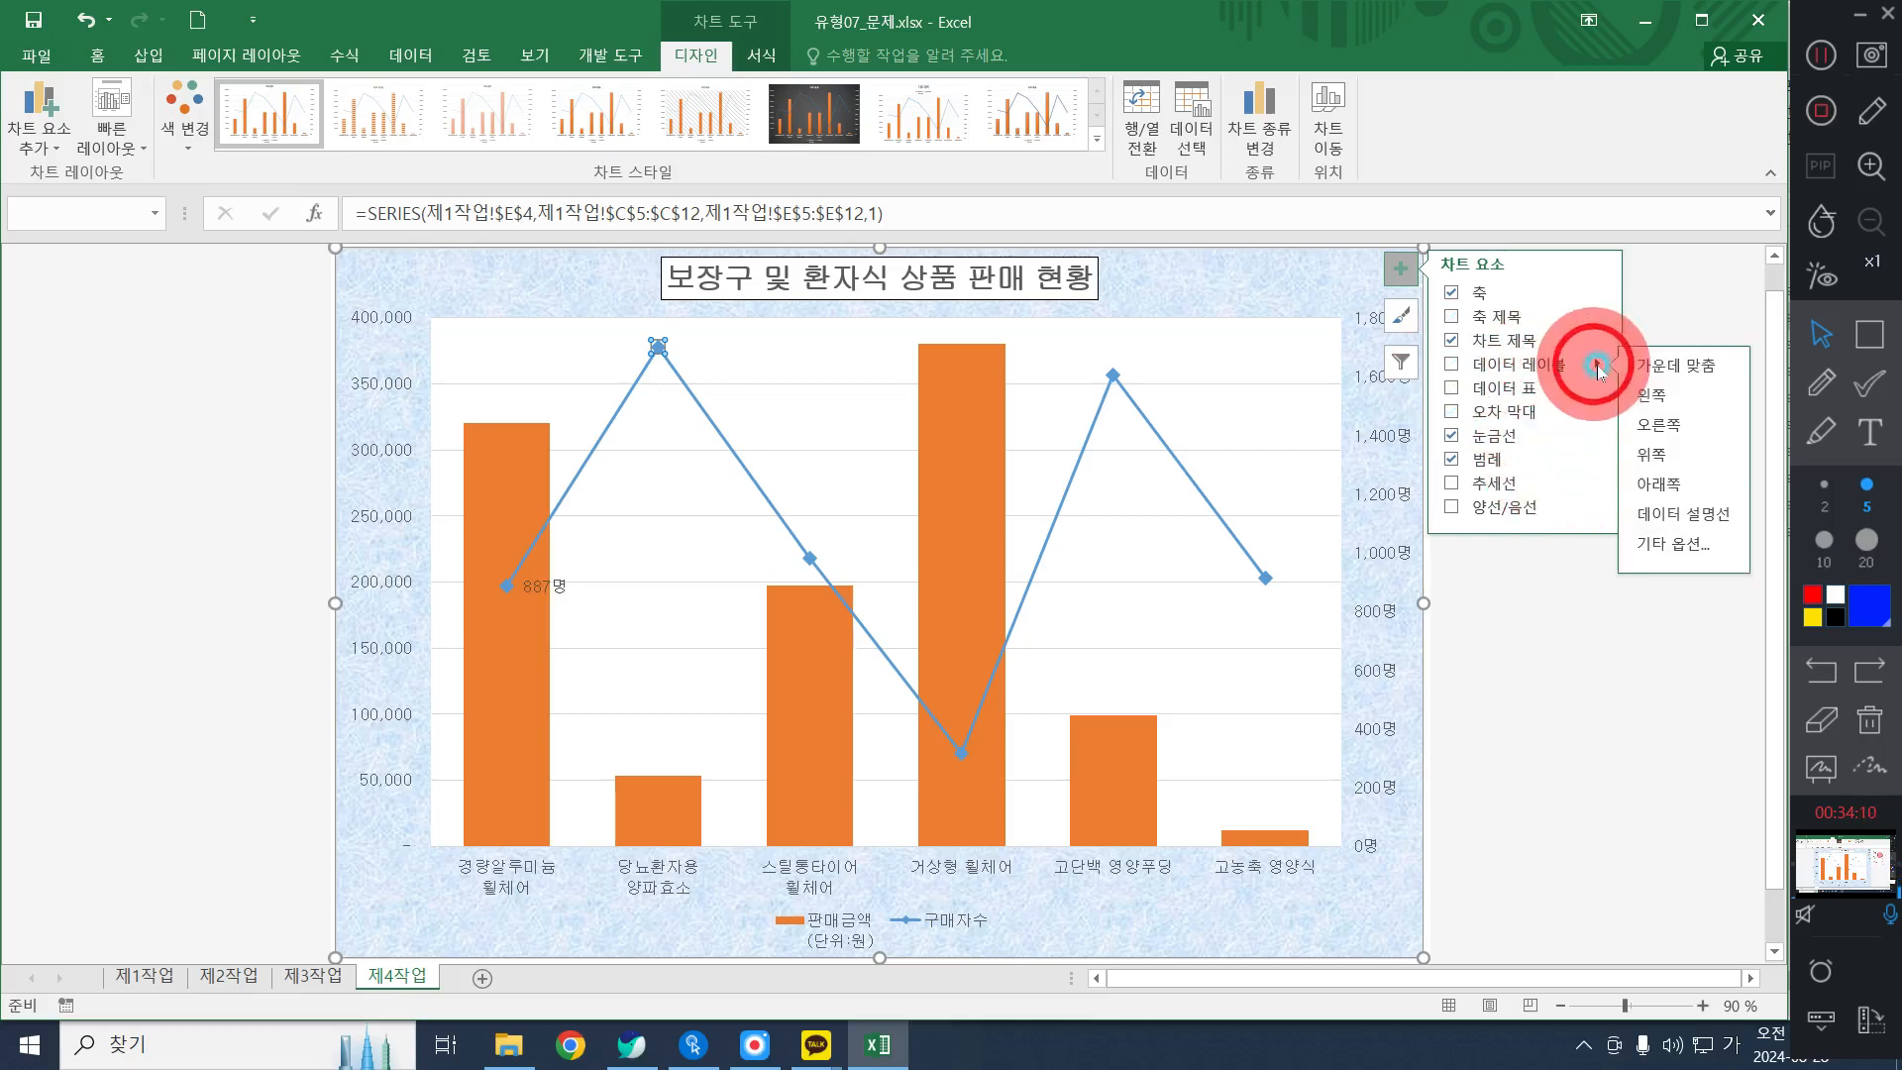
{"action": "left_click", "coordinate": [1660, 426]}
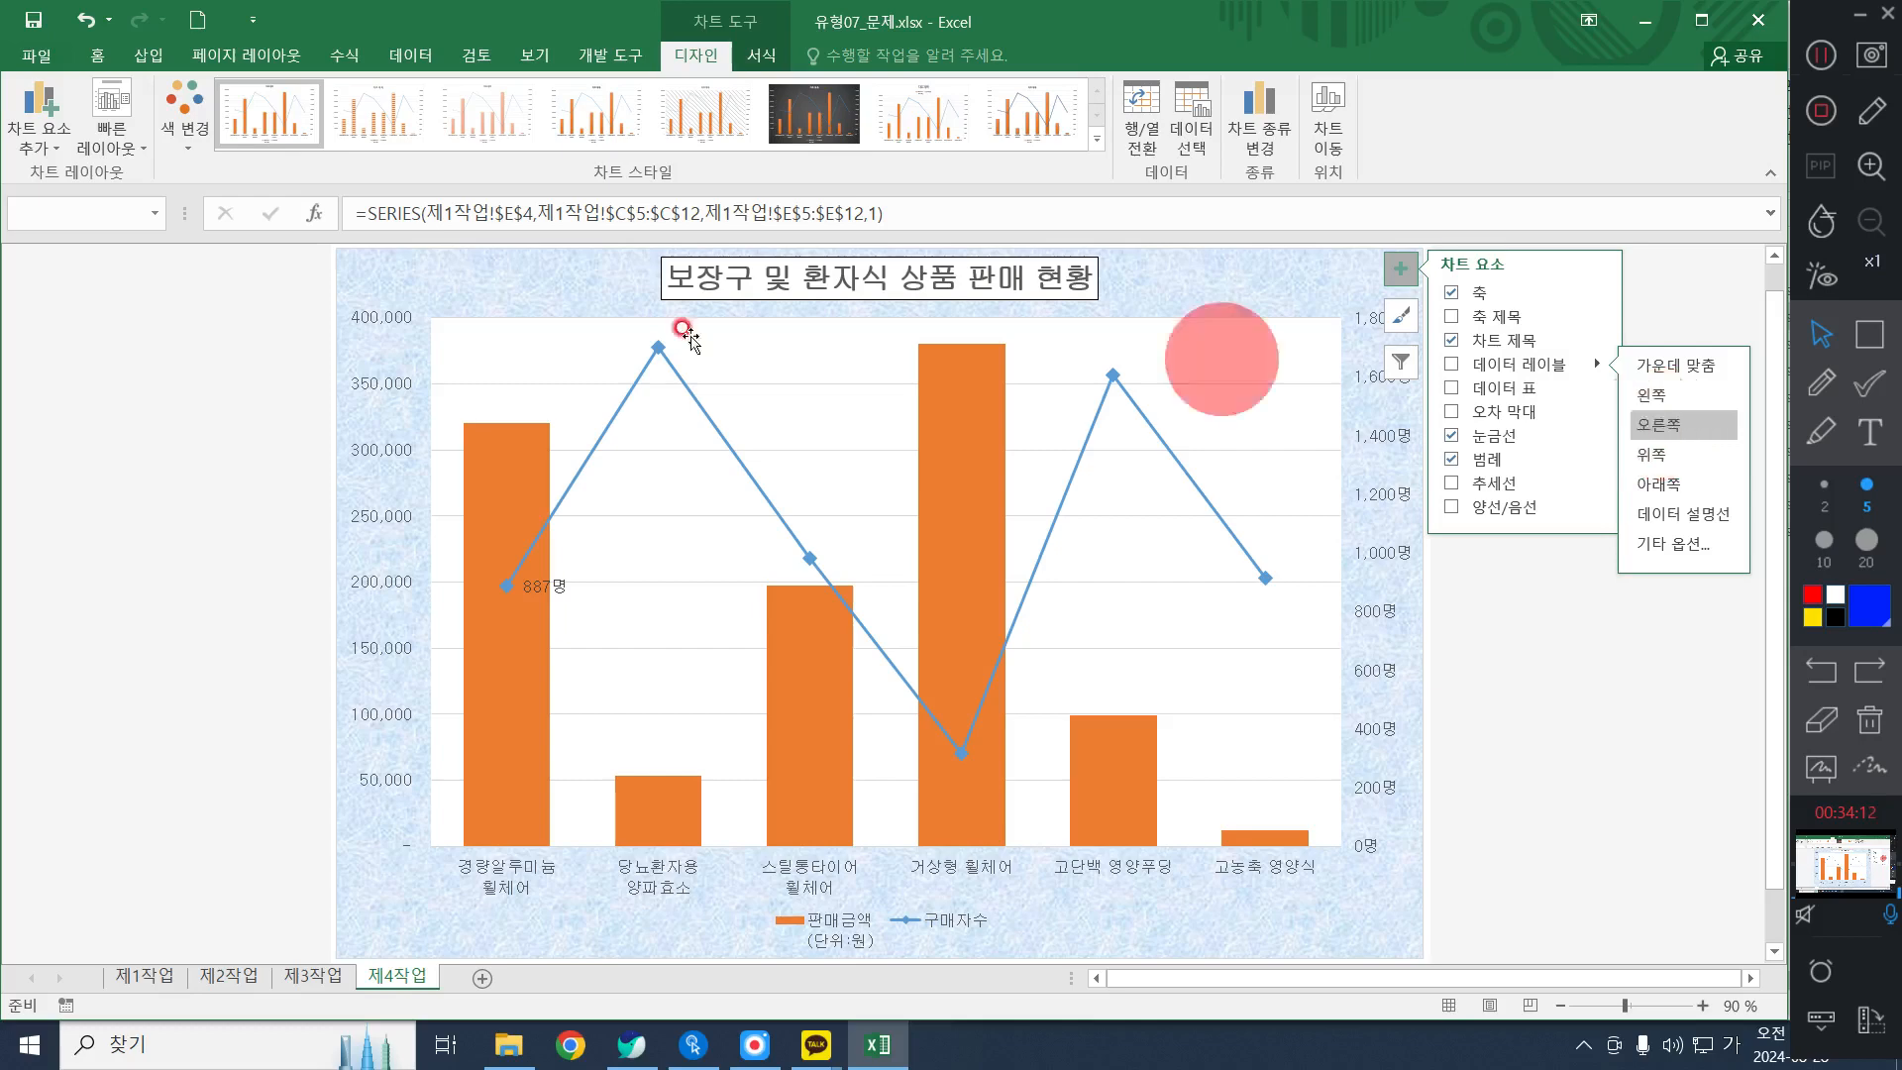
{"action": "left_click", "coordinate": [654, 425]}
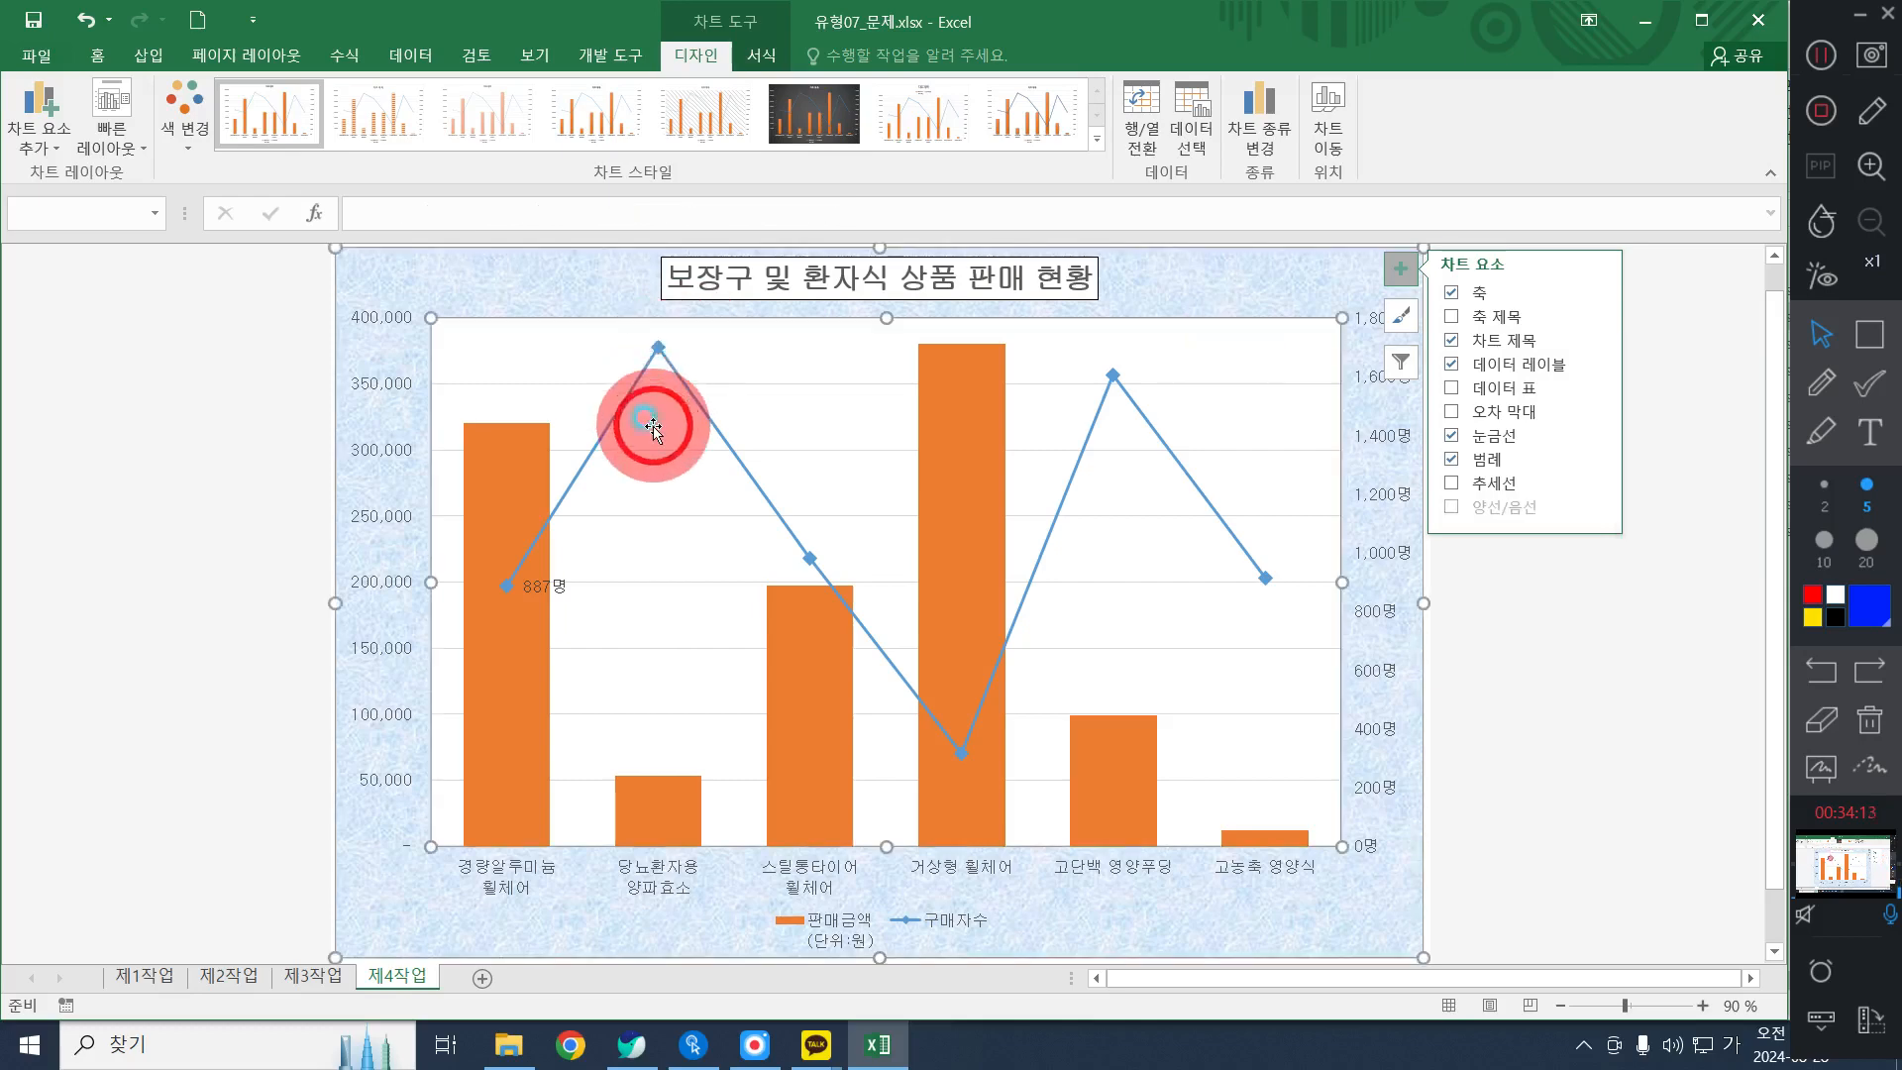
Try to remove the data label from the 구매자수 line's 경량알루미늄 휠체어 point with the 없음 label option
{"action": "left_click", "coordinate": [502, 585]}
{"action": "left_click", "coordinate": [503, 585]}
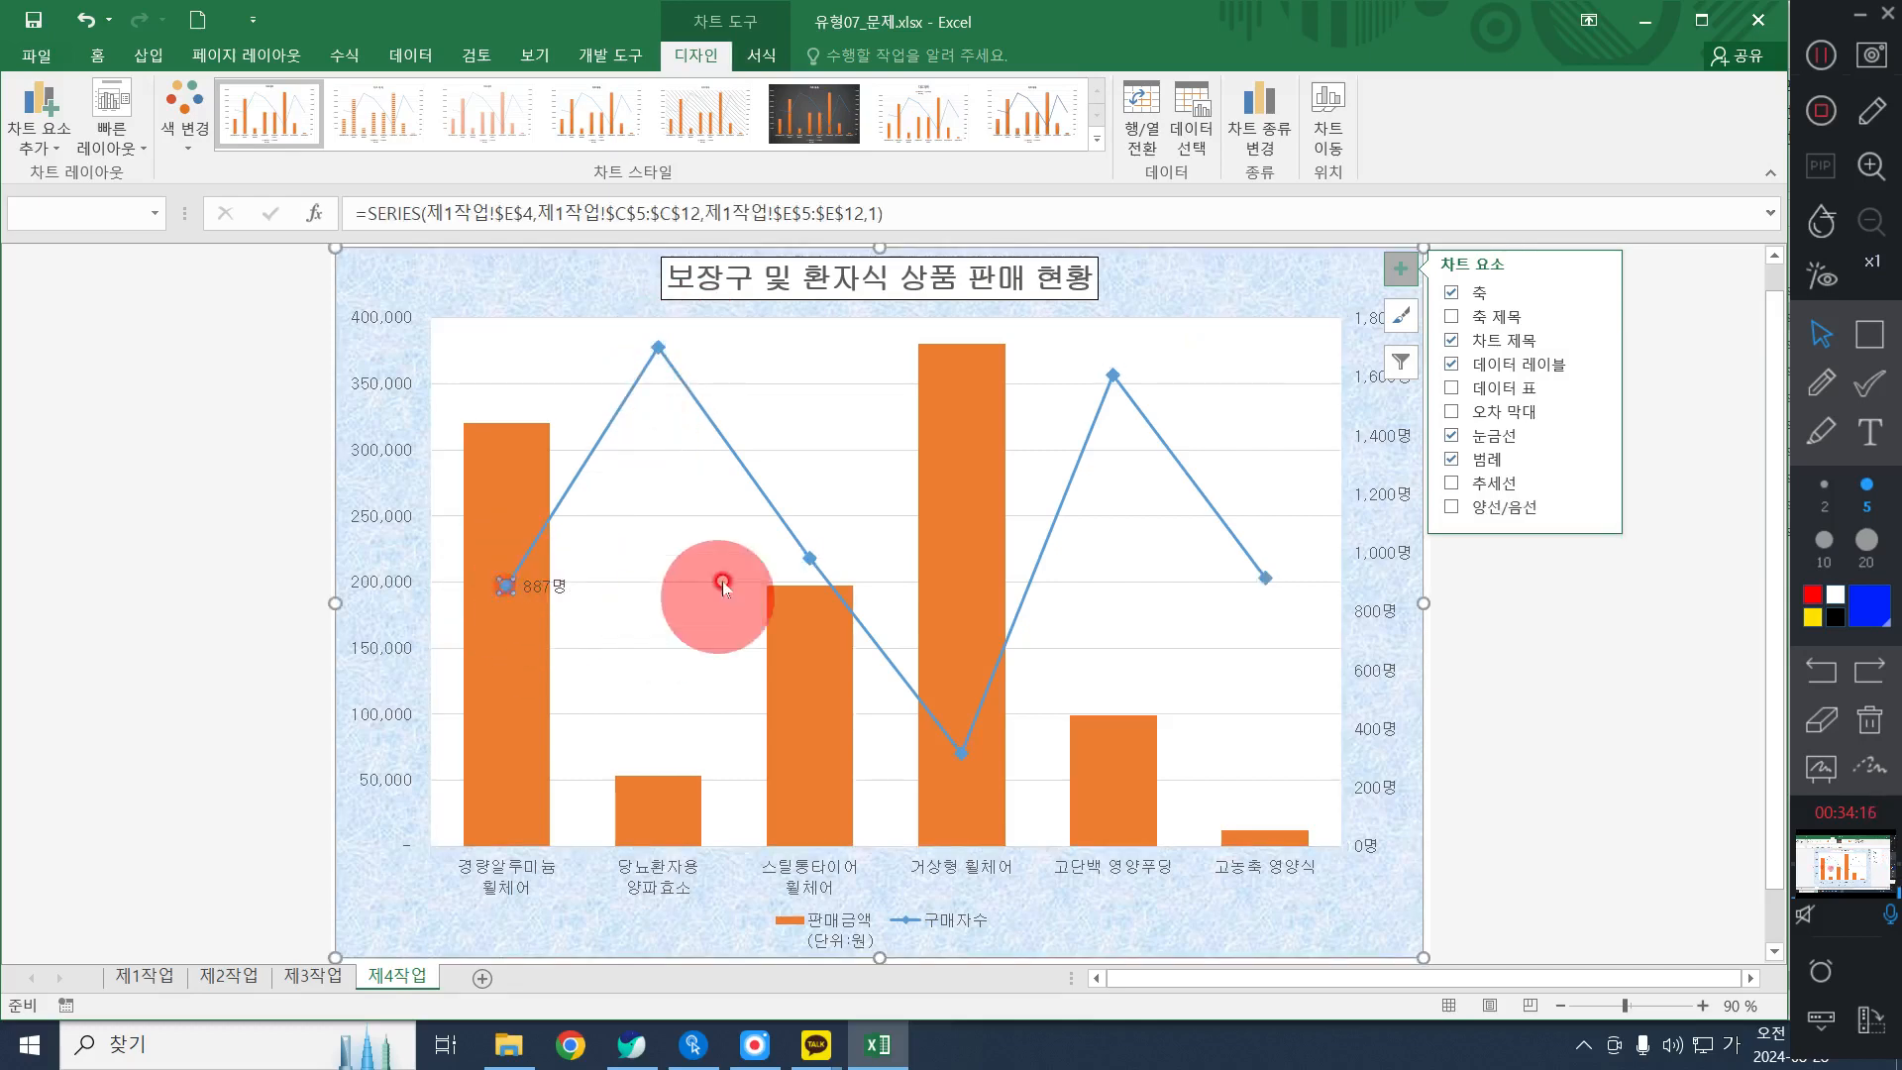
{"action": "left_click", "coordinate": [71, 124]}
{"action": "left_click", "coordinate": [43, 117]}
{"action": "left_click", "coordinate": [99, 268]}
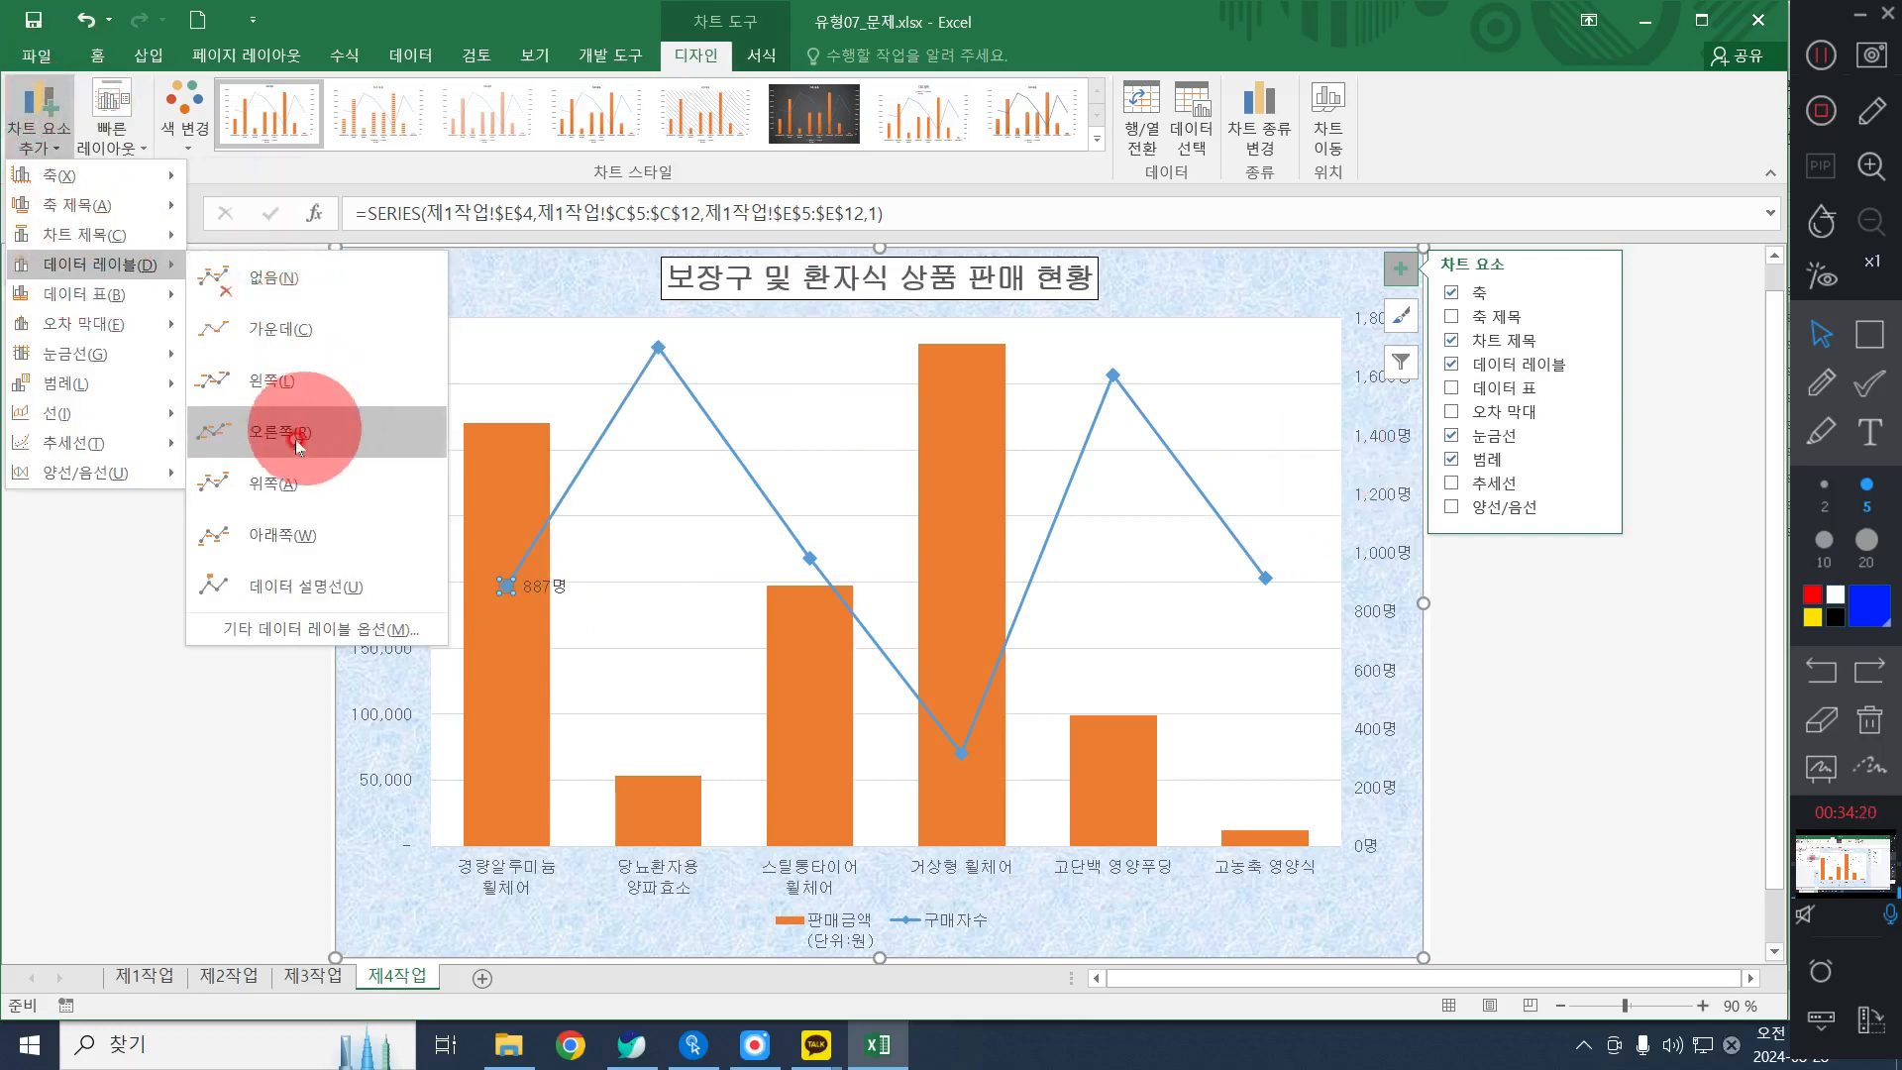
{"action": "left_click", "coordinate": [249, 284]}
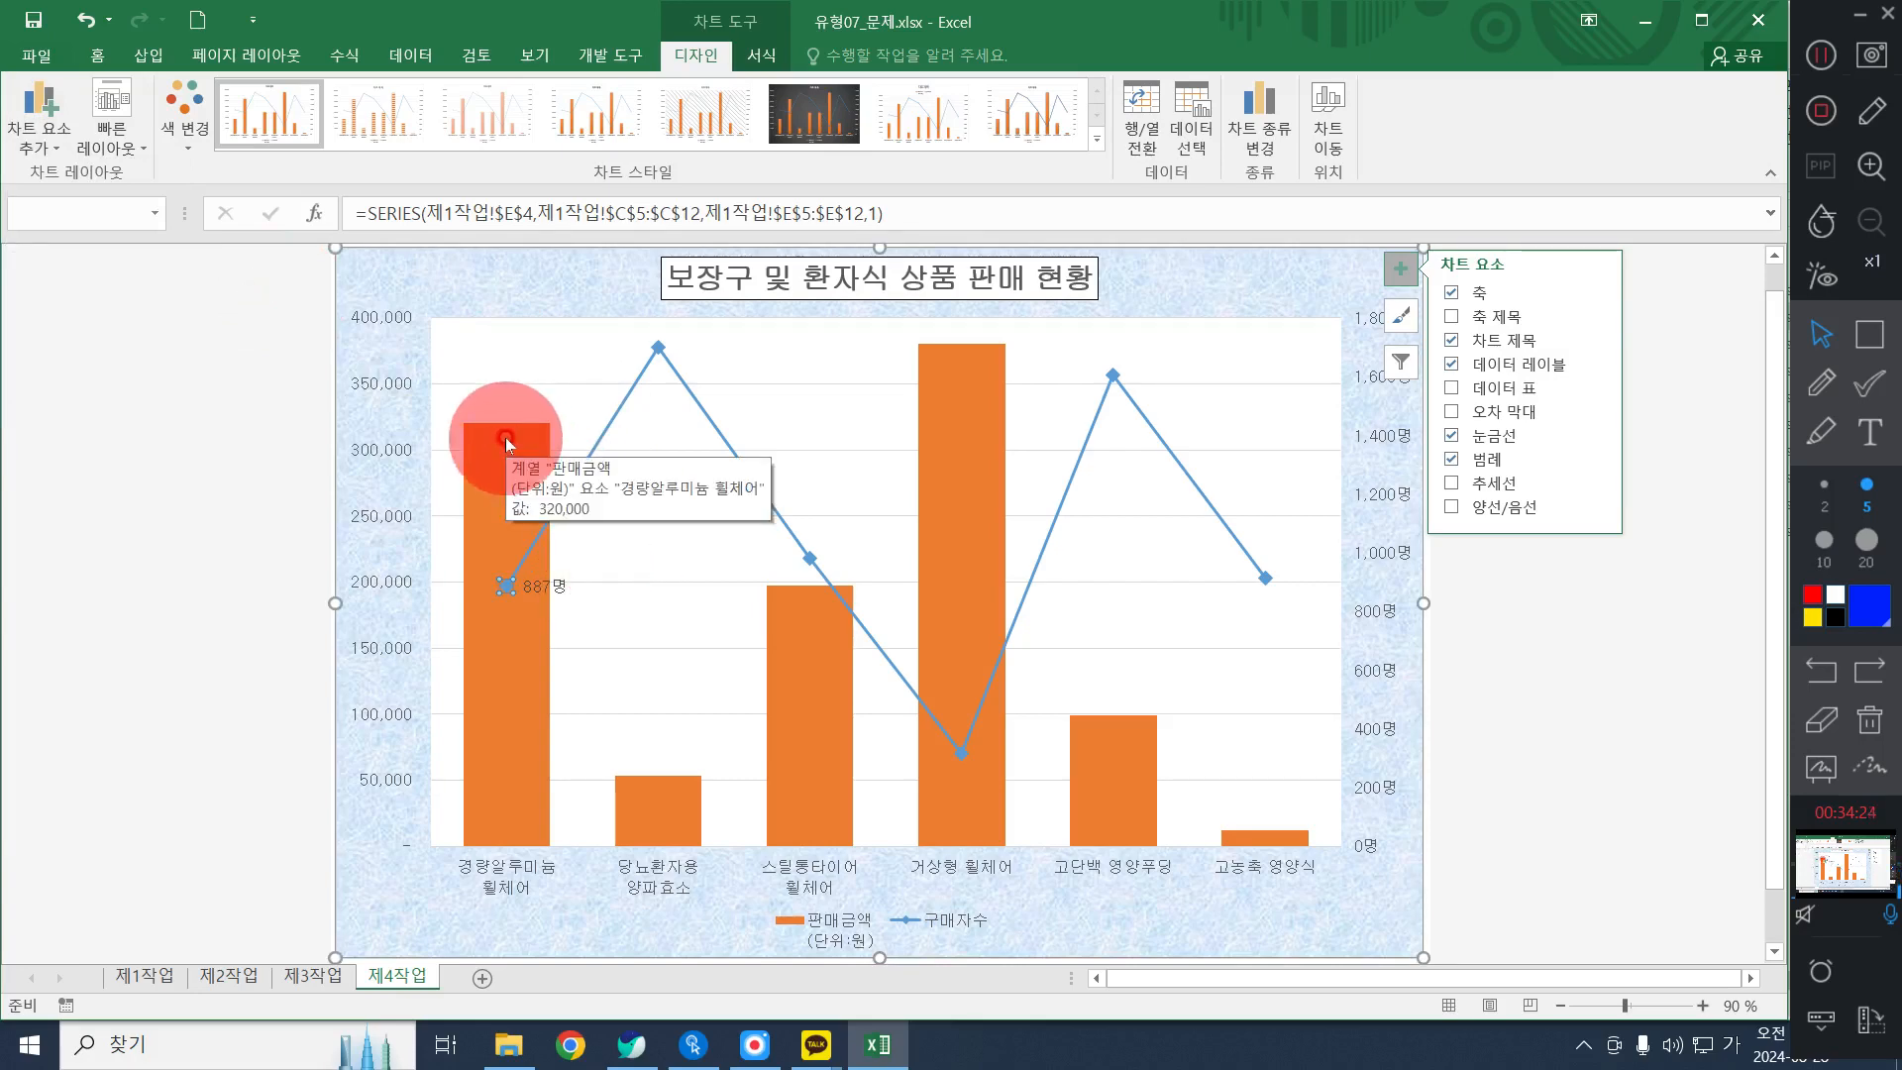
{"action": "left_click", "coordinate": [35, 95]}
{"action": "left_click", "coordinate": [77, 267]}
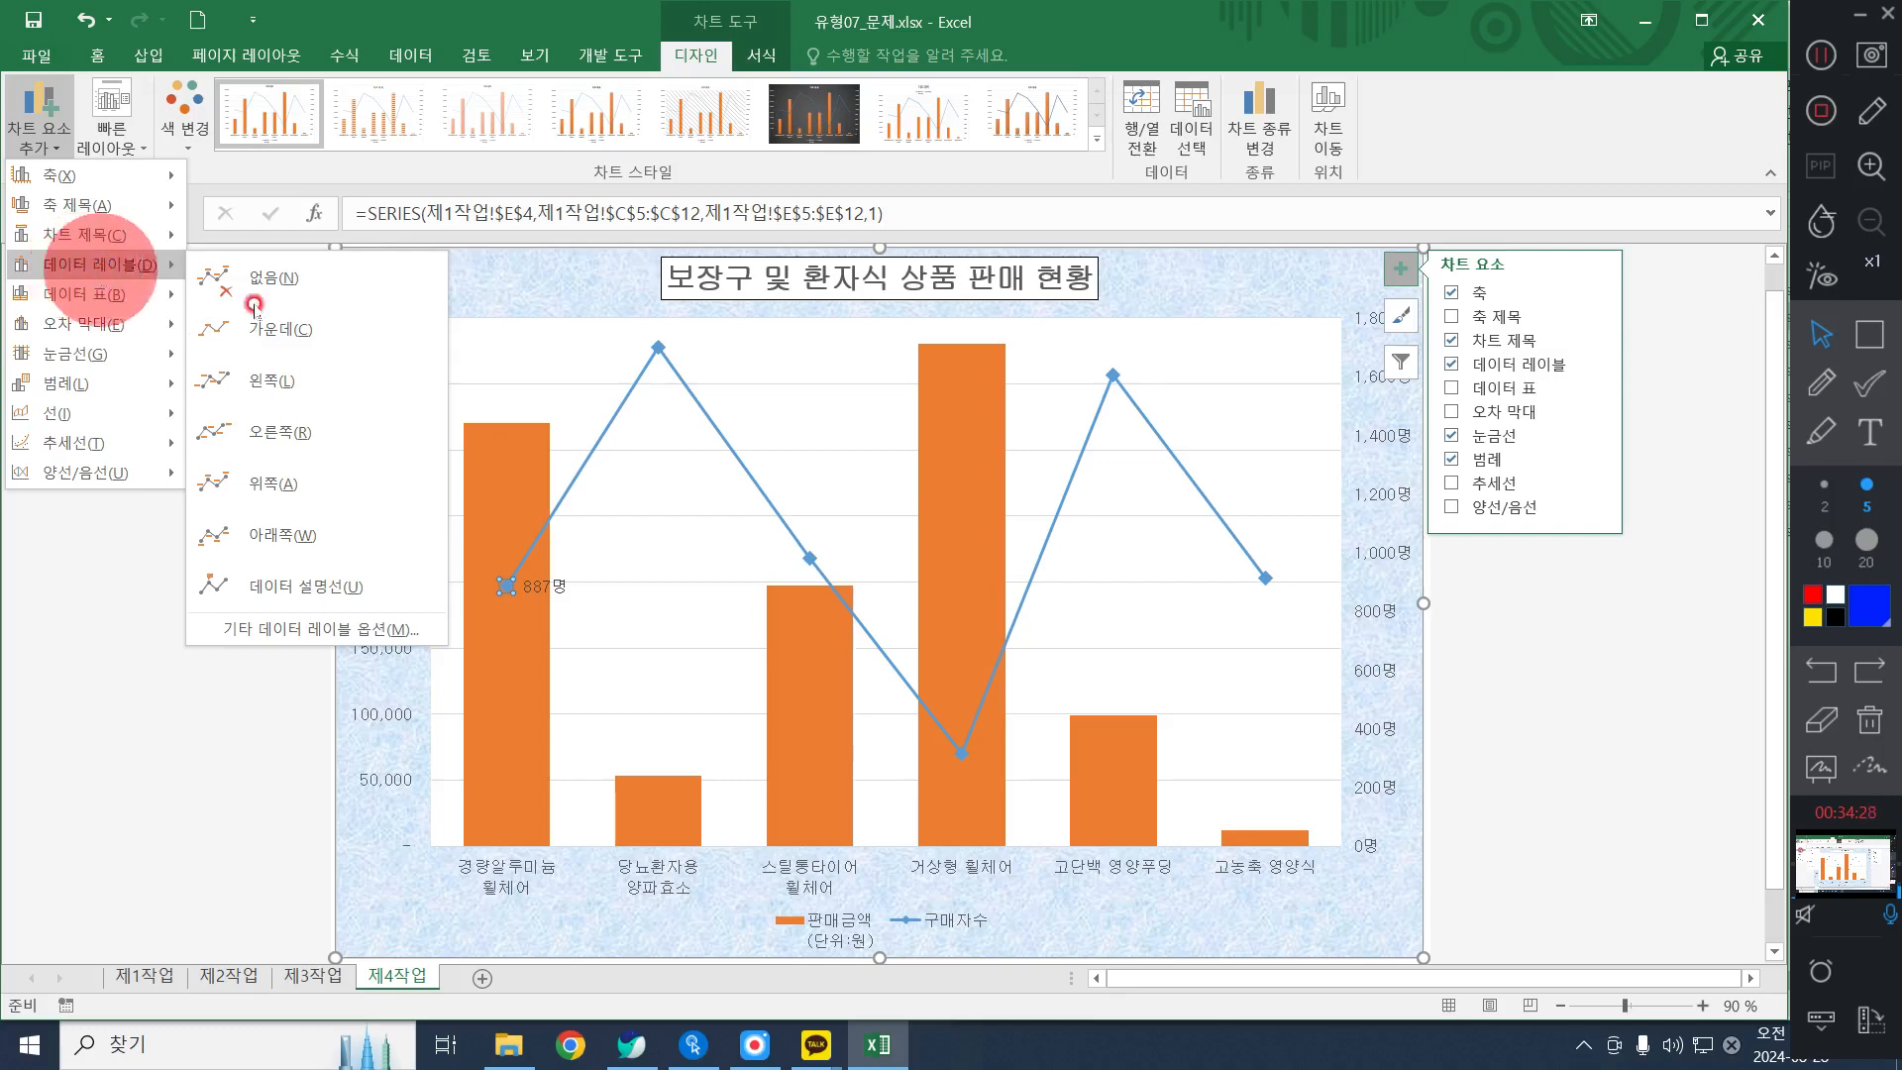
{"action": "left_click", "coordinate": [291, 278]}
Delete the data label beside the 경량알루미늄 휠체어 point of the 구매자수 line
{"action": "left_click", "coordinate": [40, 126]}
{"action": "left_click", "coordinate": [113, 245]}
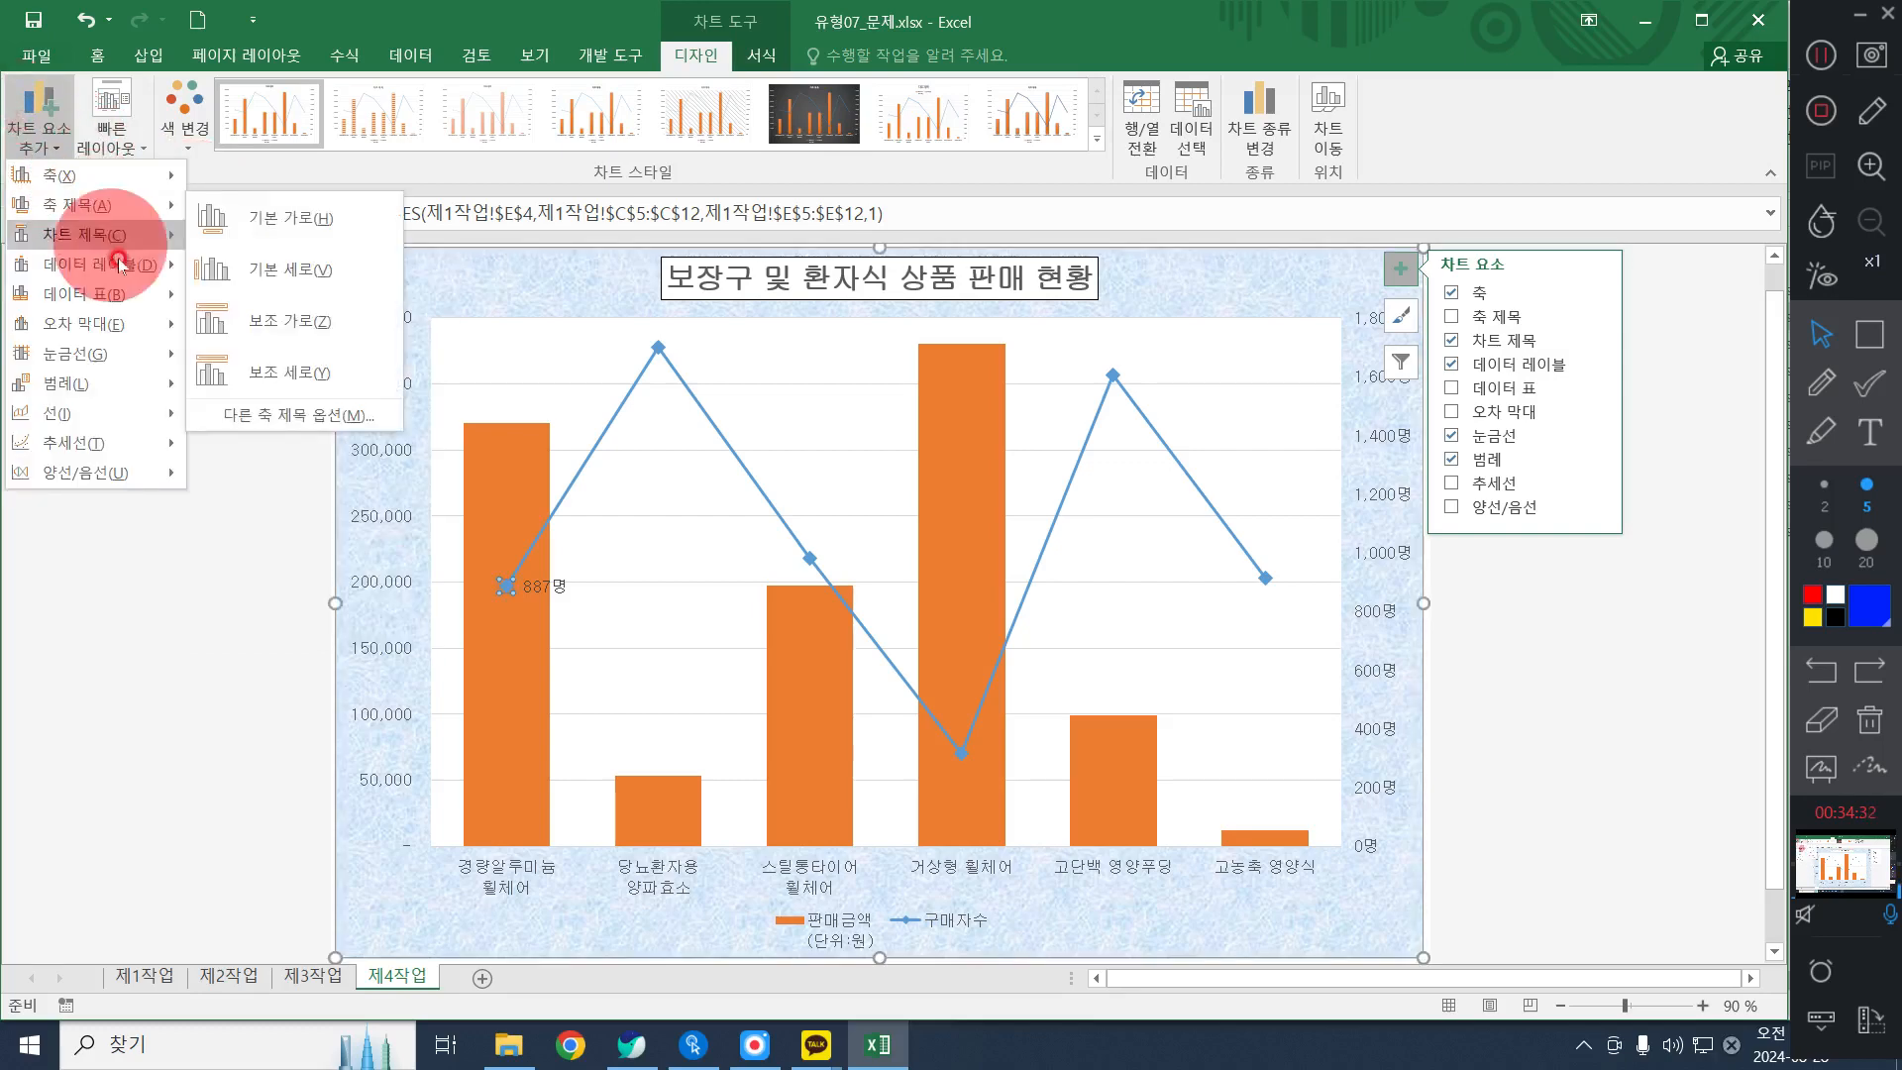
{"action": "mouse_move", "coordinate": [109, 263]}
{"action": "left_click", "coordinate": [287, 304]}
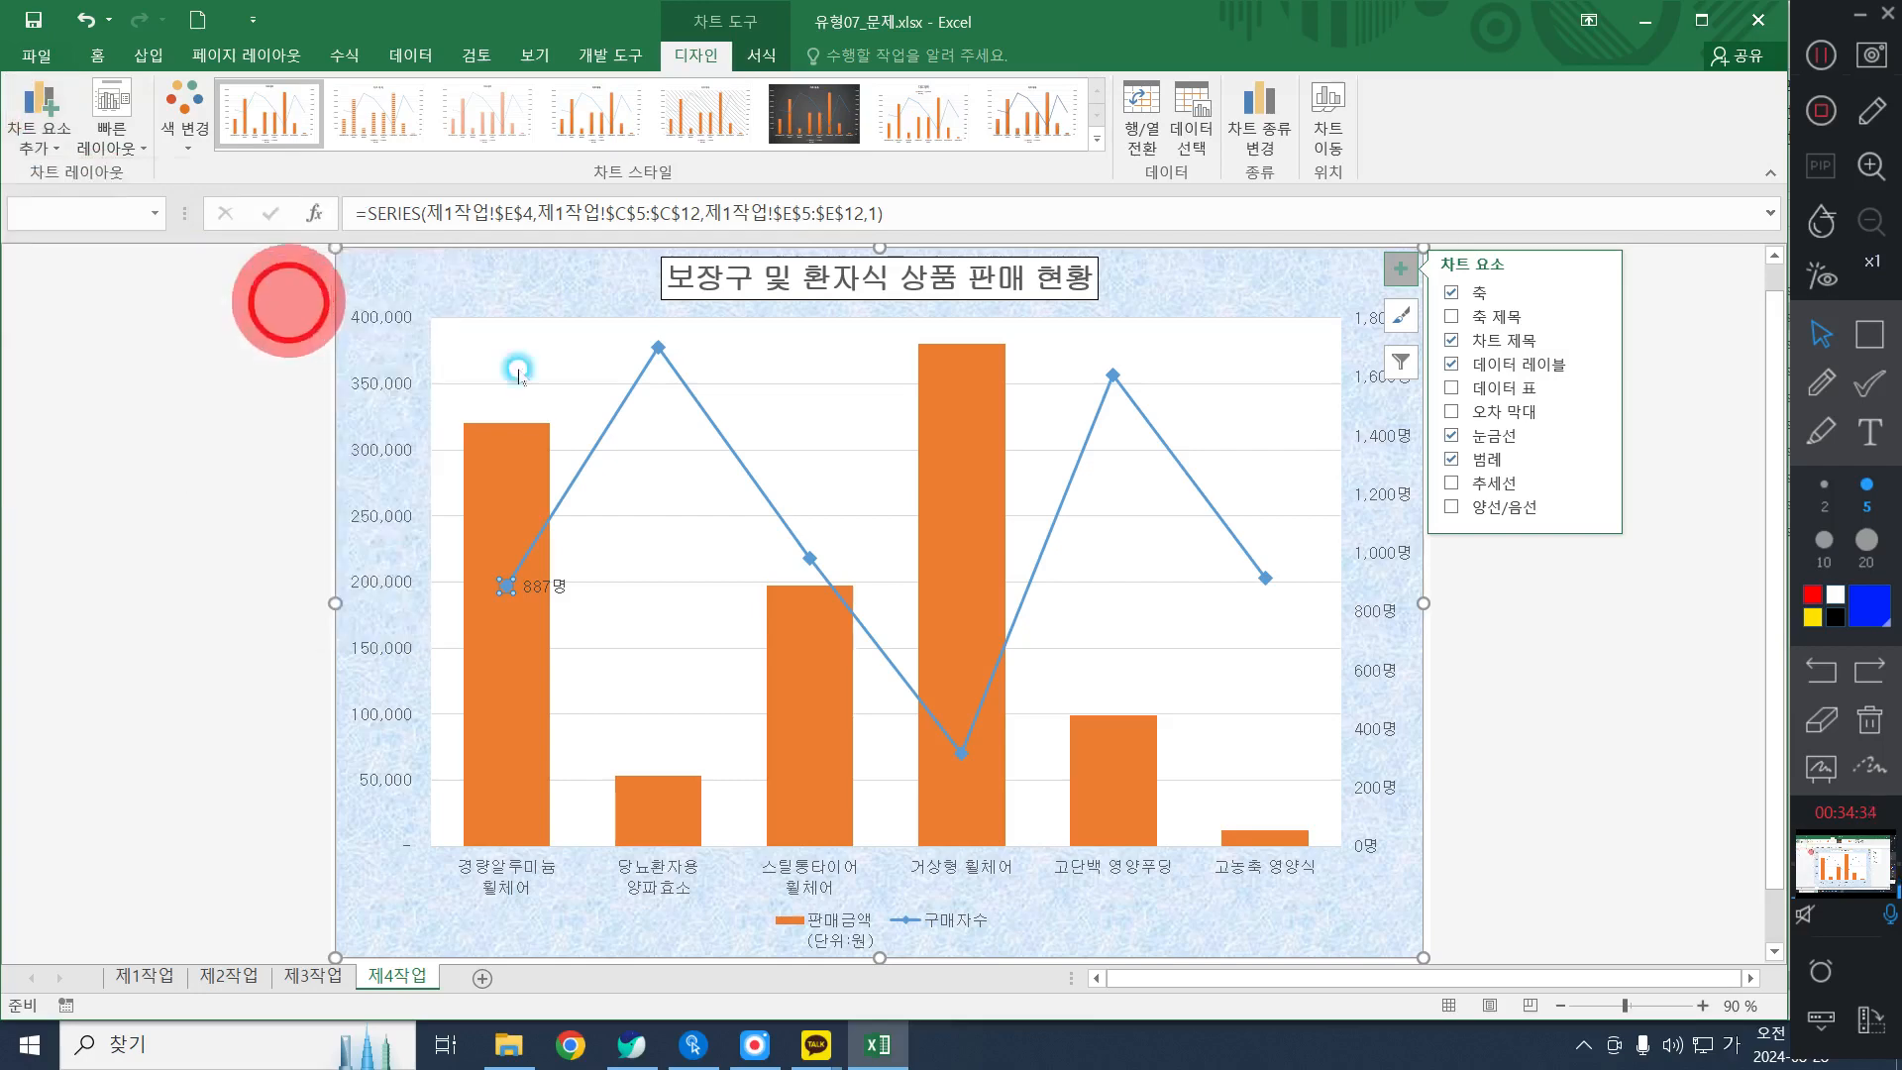
{"action": "left_click", "coordinate": [636, 490]}
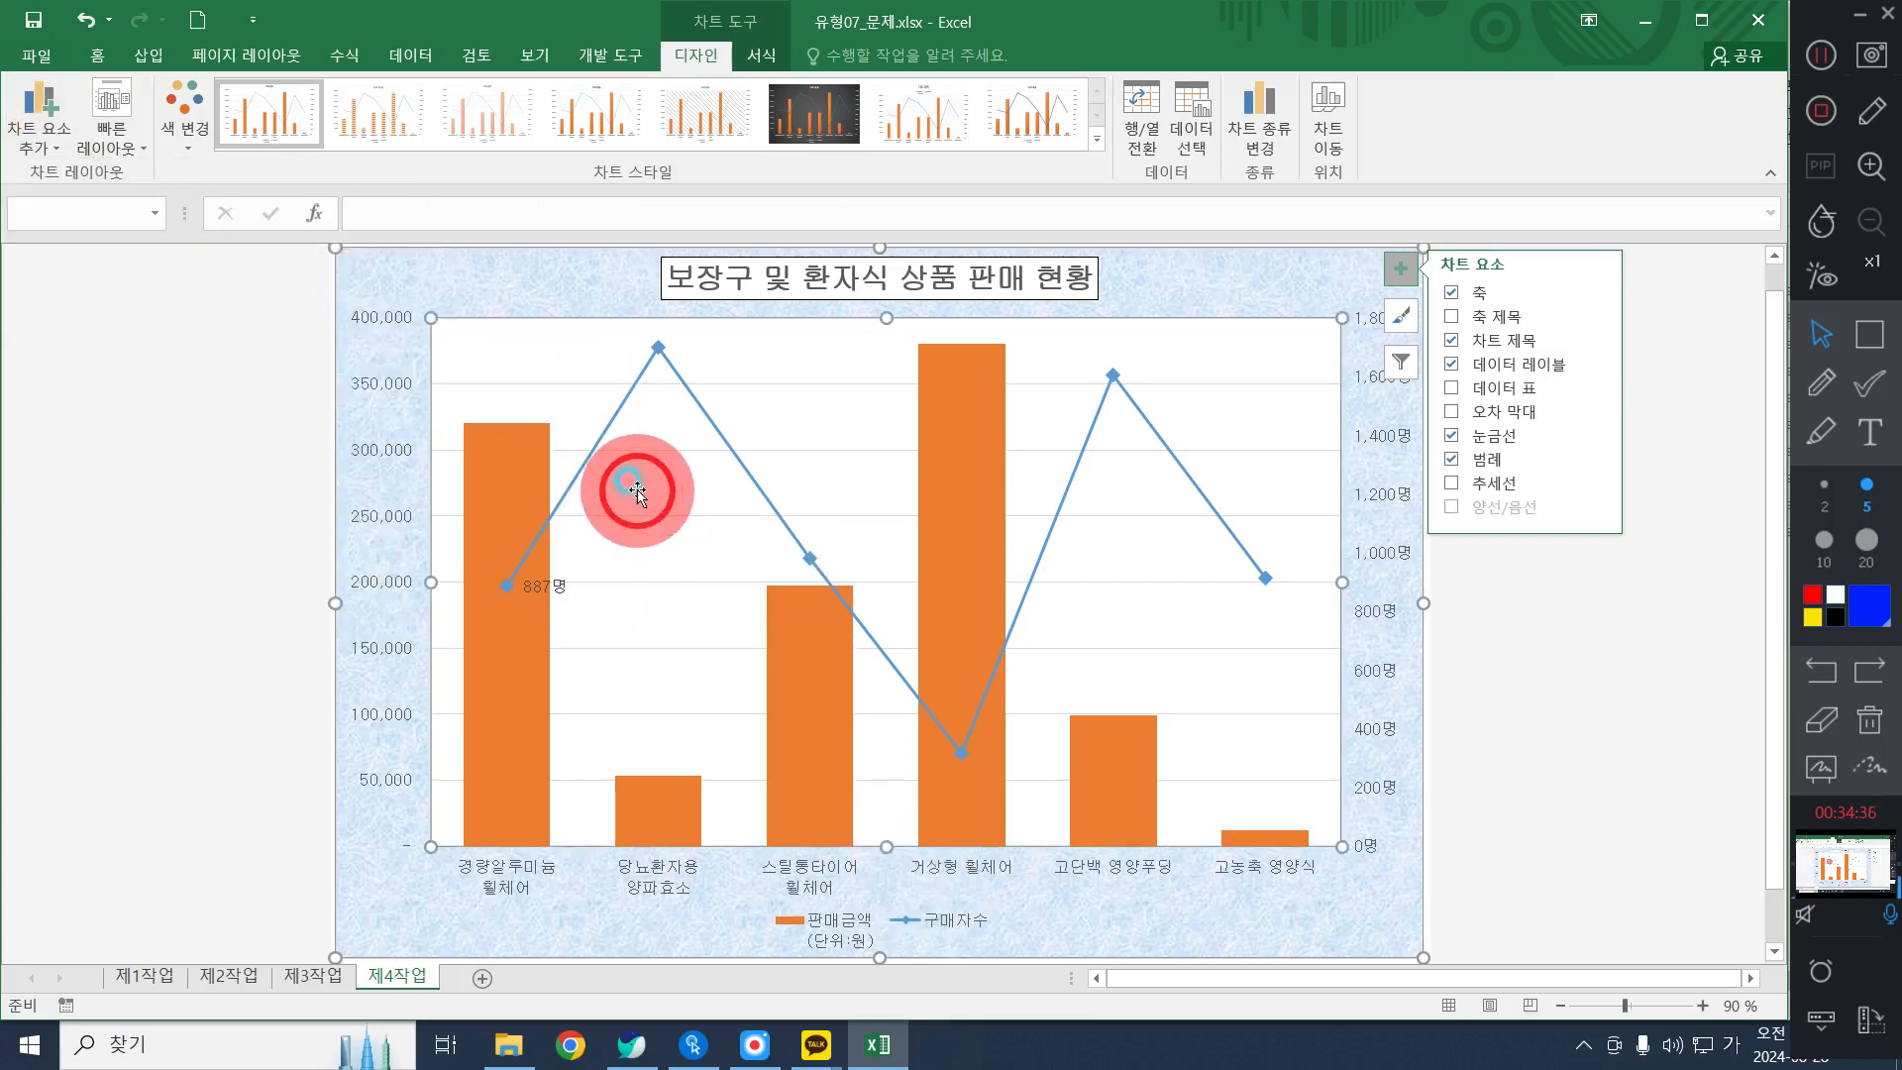
{"action": "left_click", "coordinate": [1399, 269]}
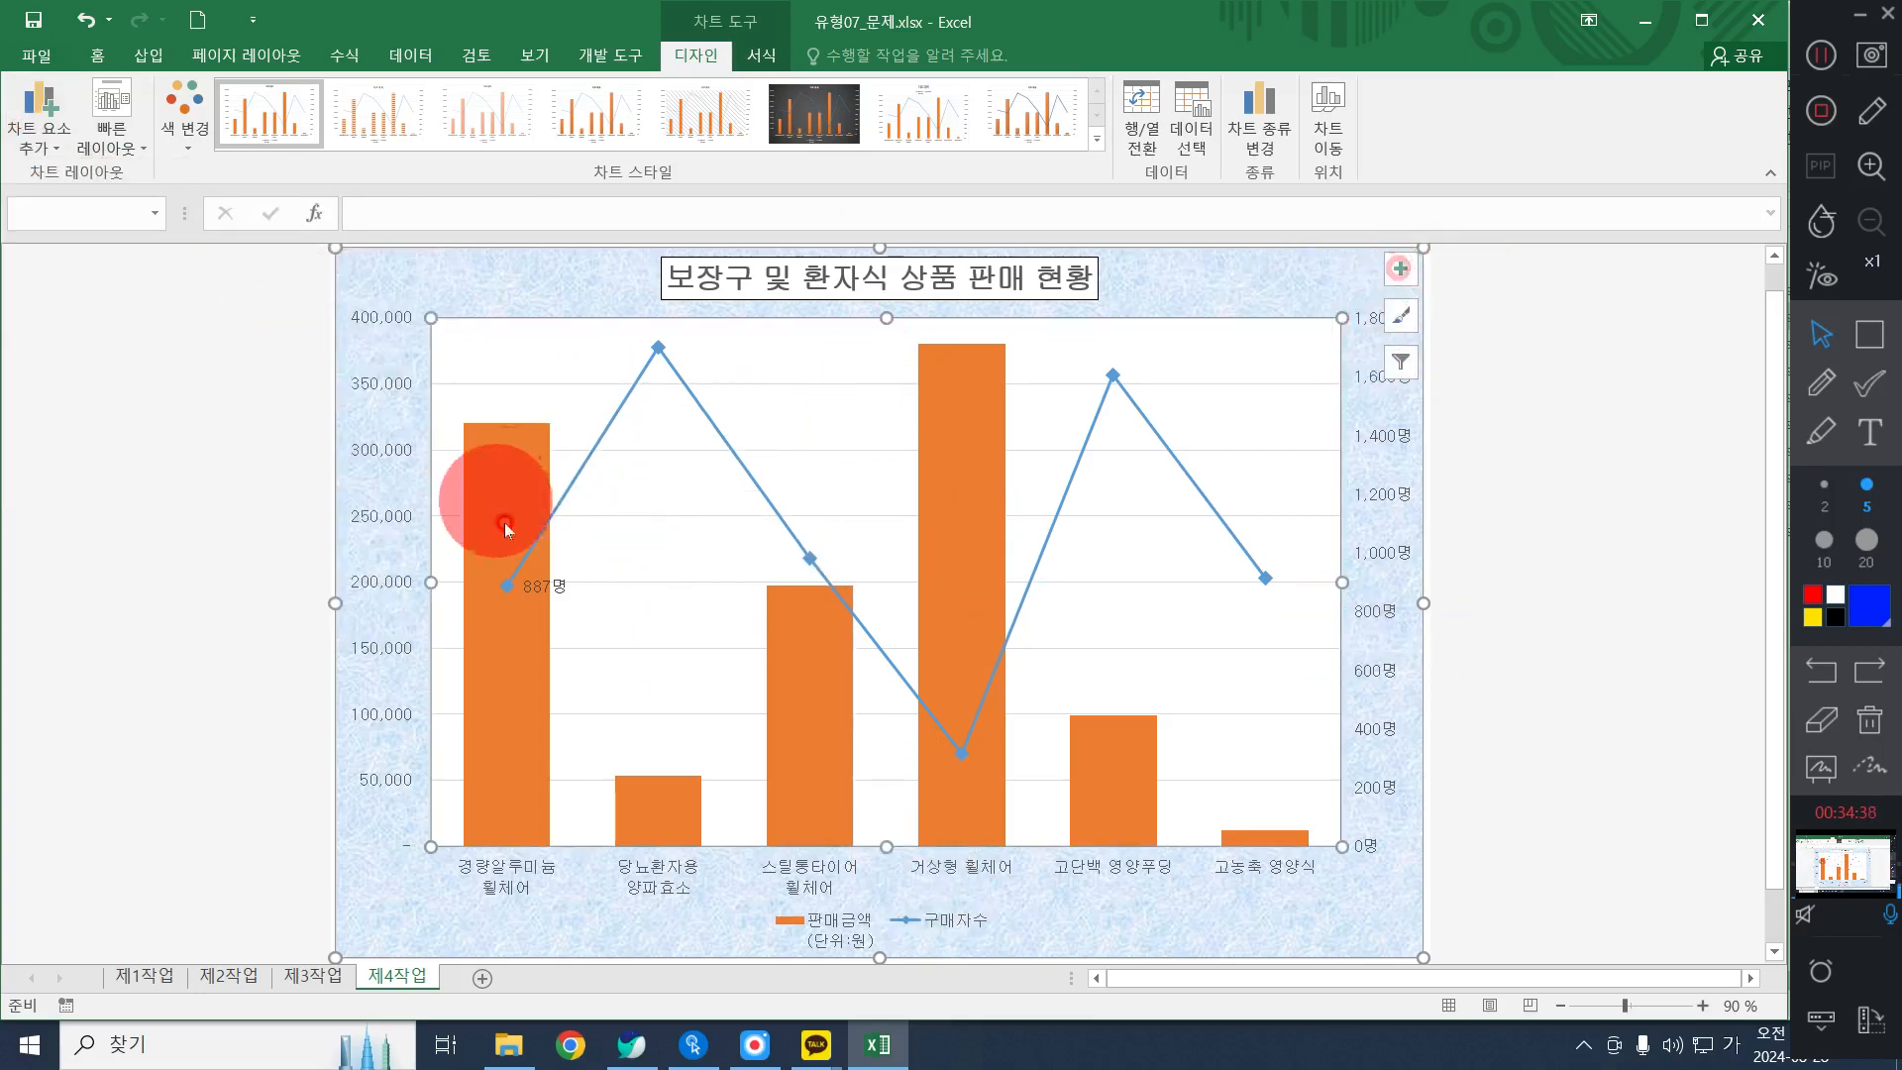
{"action": "left_click", "coordinate": [545, 584]}
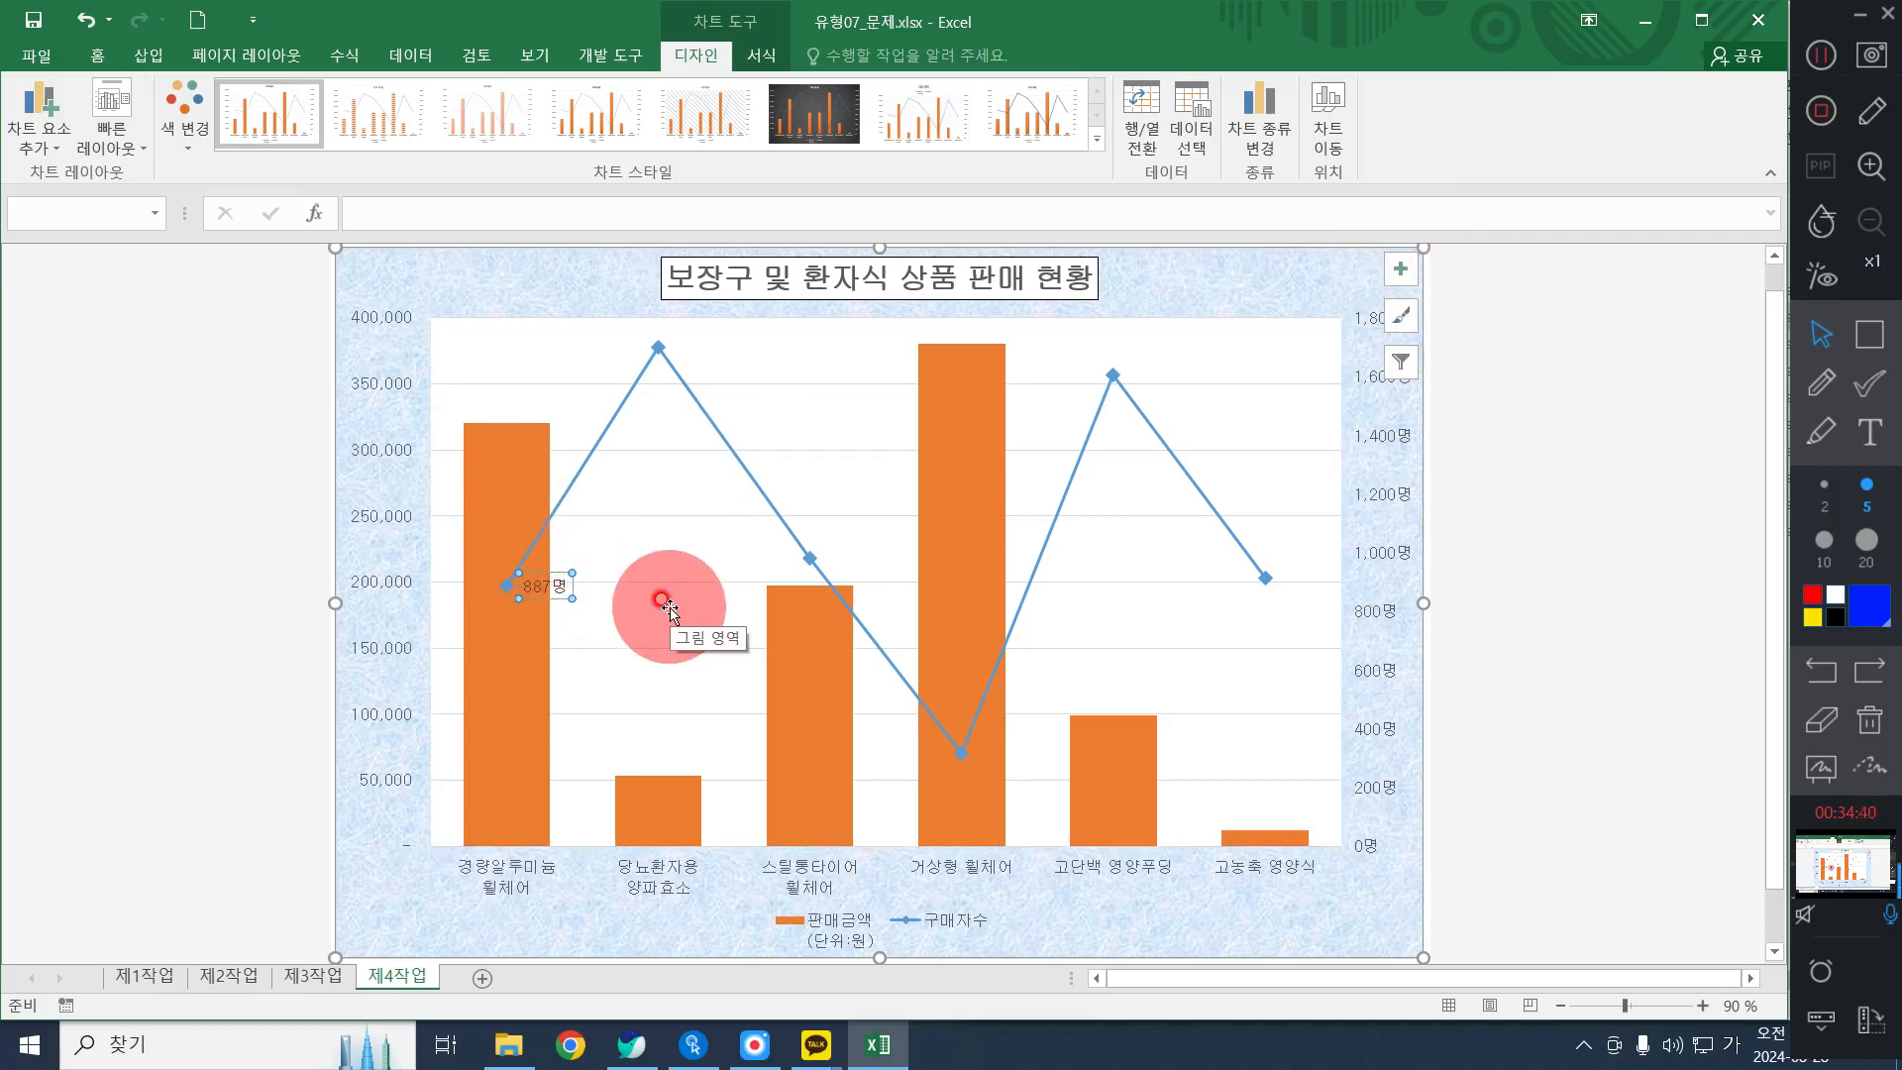
Try to add a data label to only the 당뇨환자용 양파효소 point of the 구매자수 line
{"action": "left_click", "coordinate": [657, 347]}
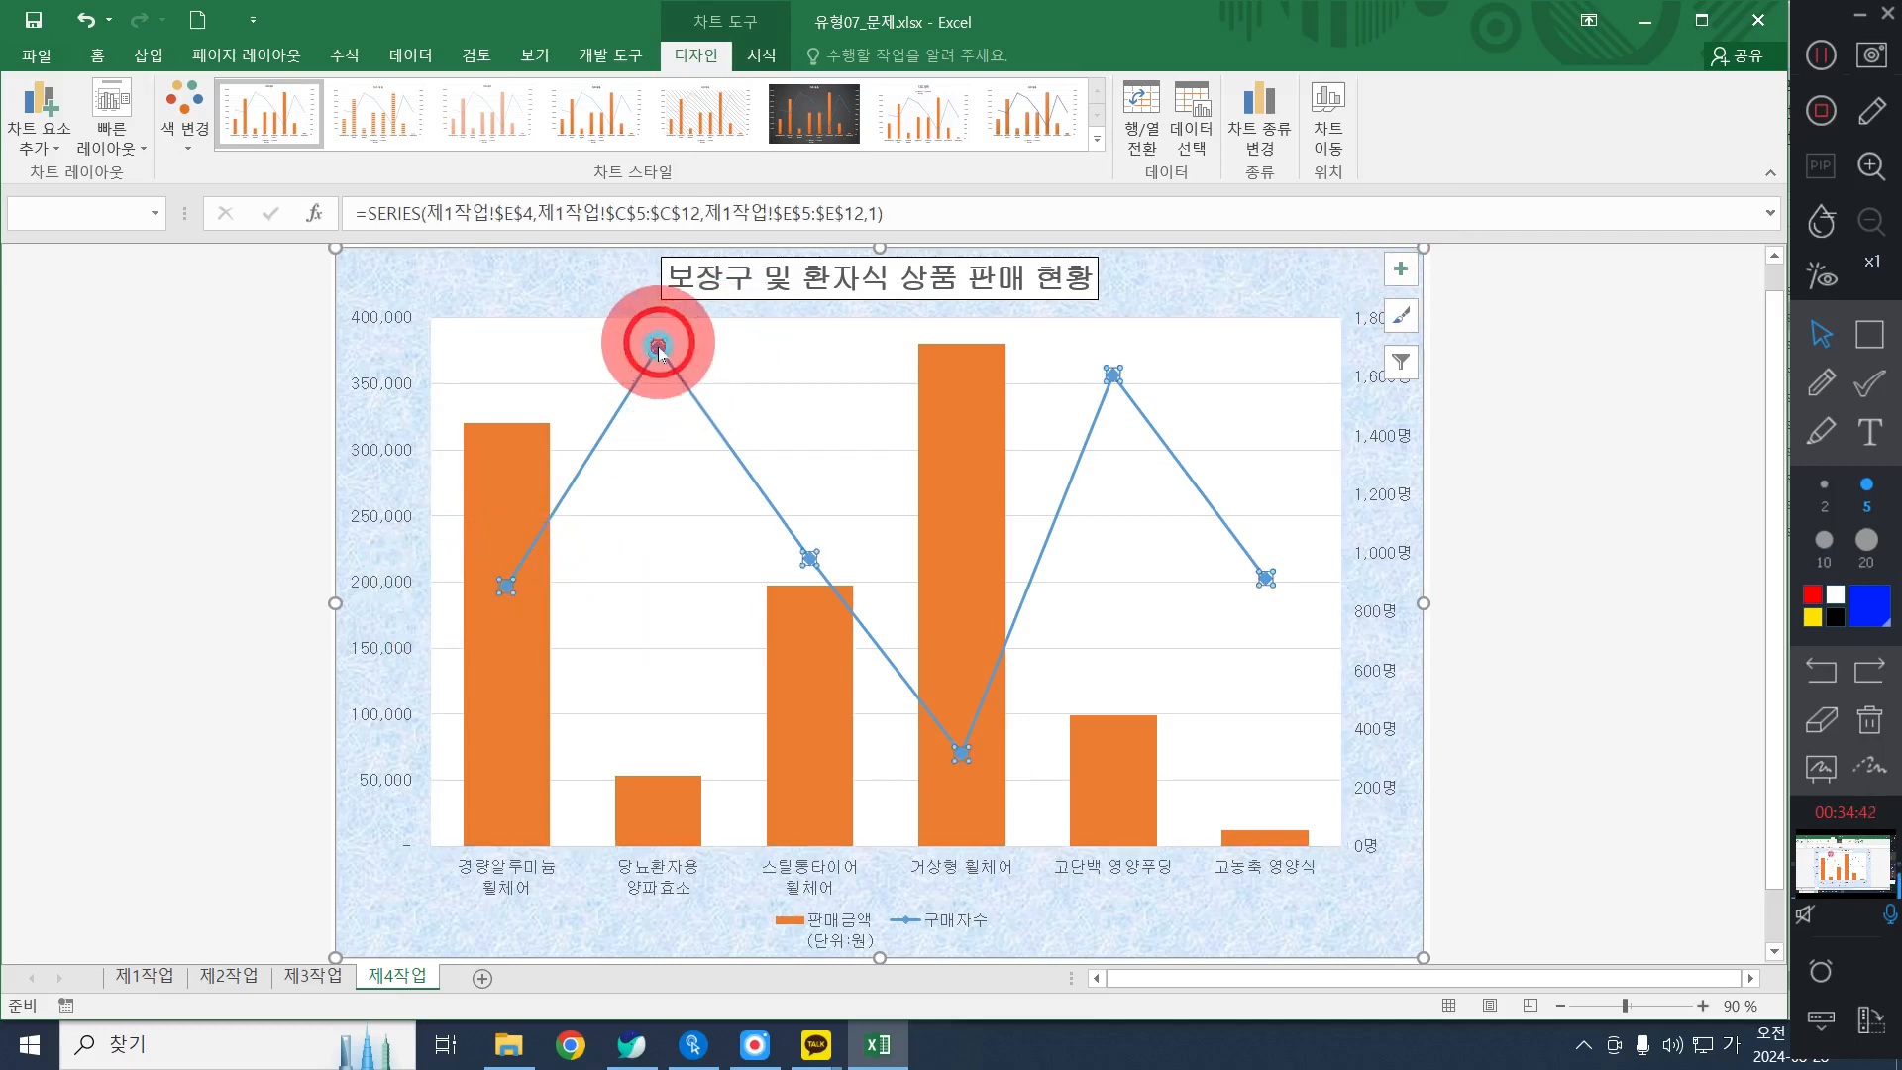
{"action": "left_click", "coordinate": [658, 347]}
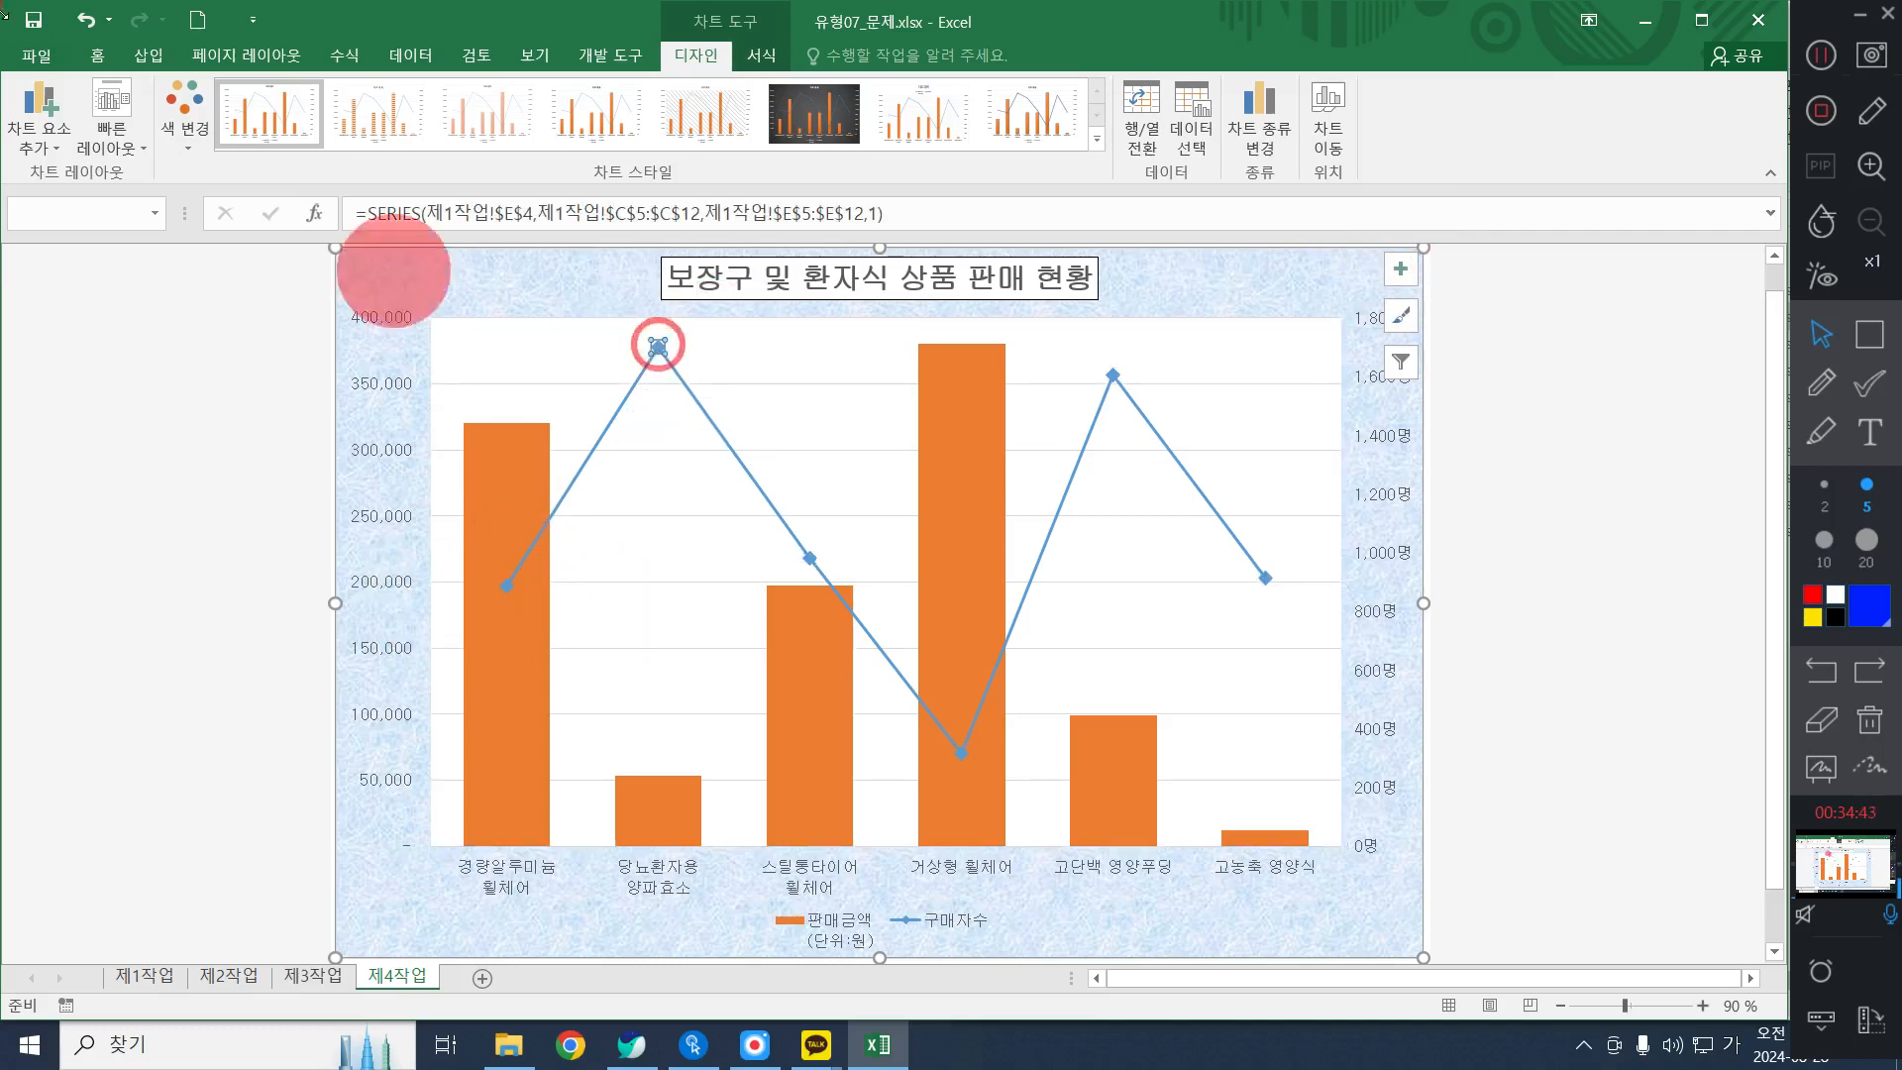
{"action": "left_click", "coordinate": [68, 89]}
{"action": "mouse_move", "coordinate": [148, 265]}
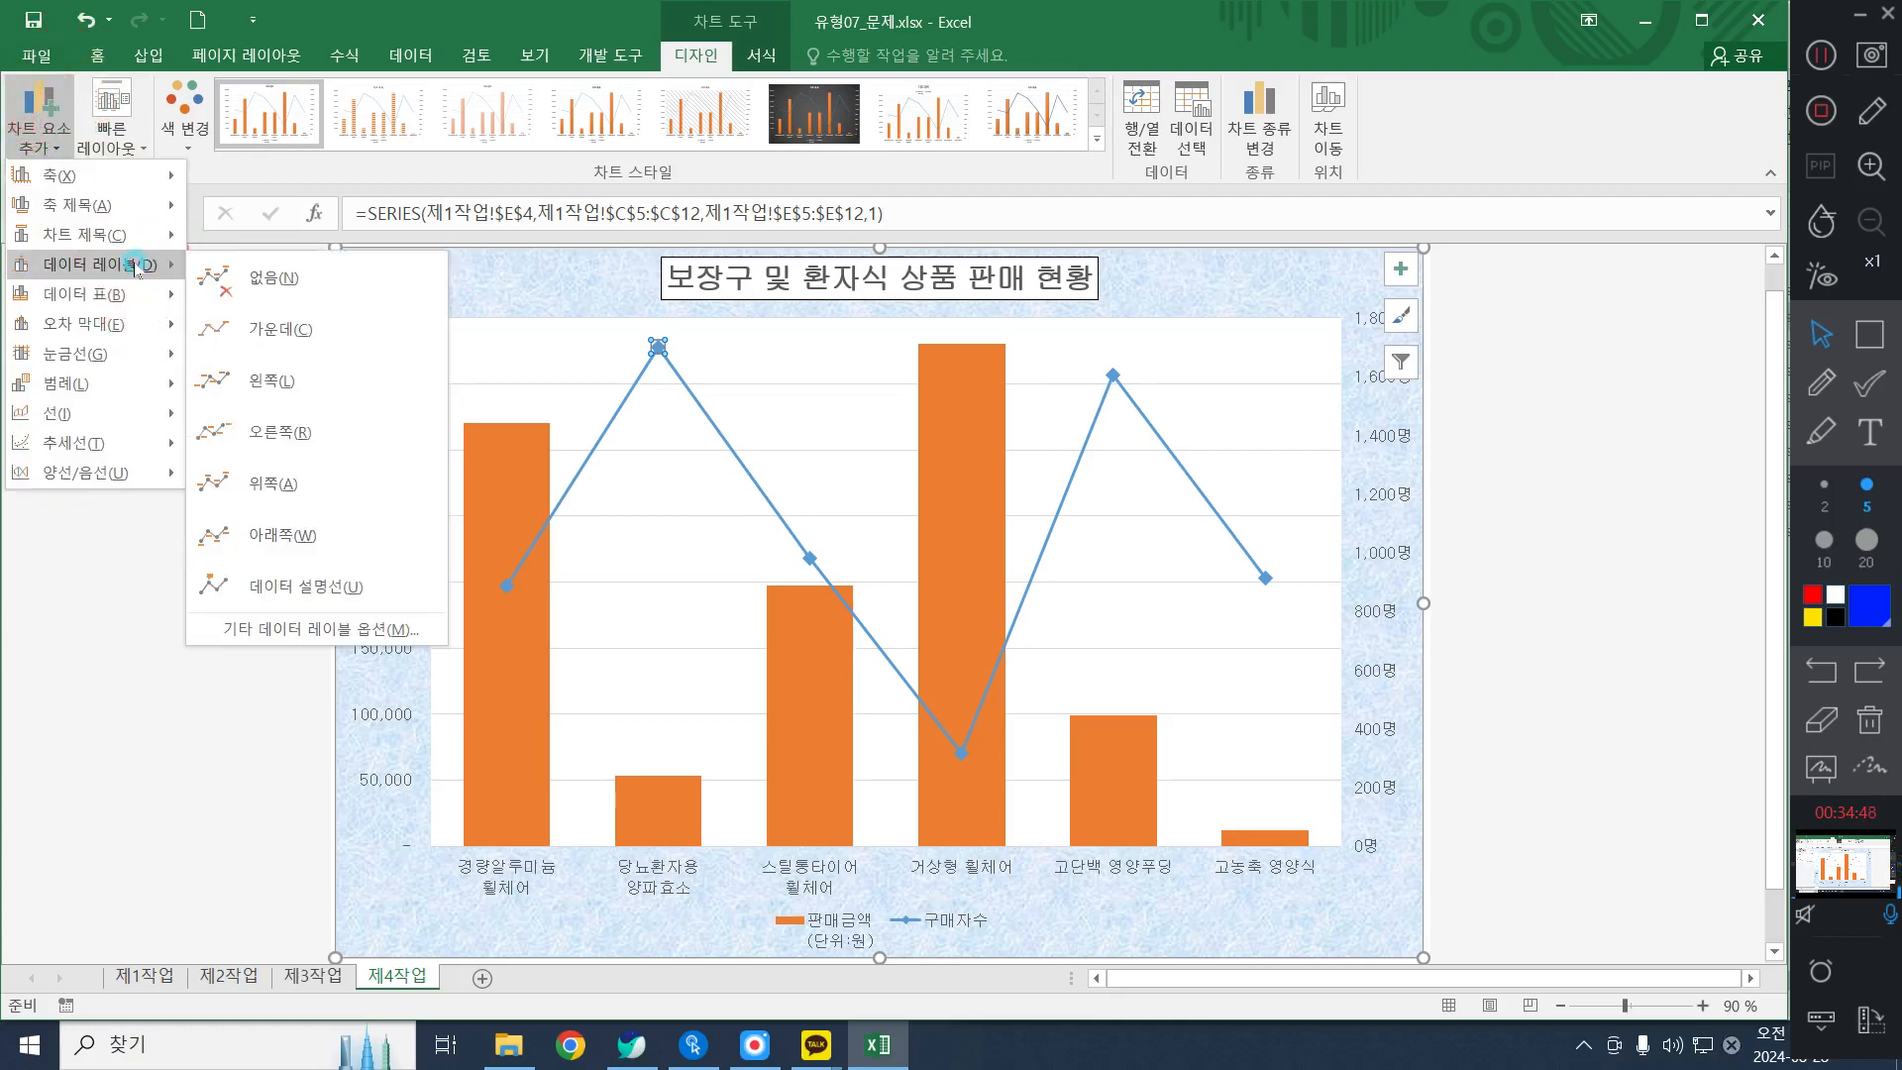
{"action": "left_click", "coordinate": [318, 458]}
{"action": "left_click", "coordinate": [544, 374]}
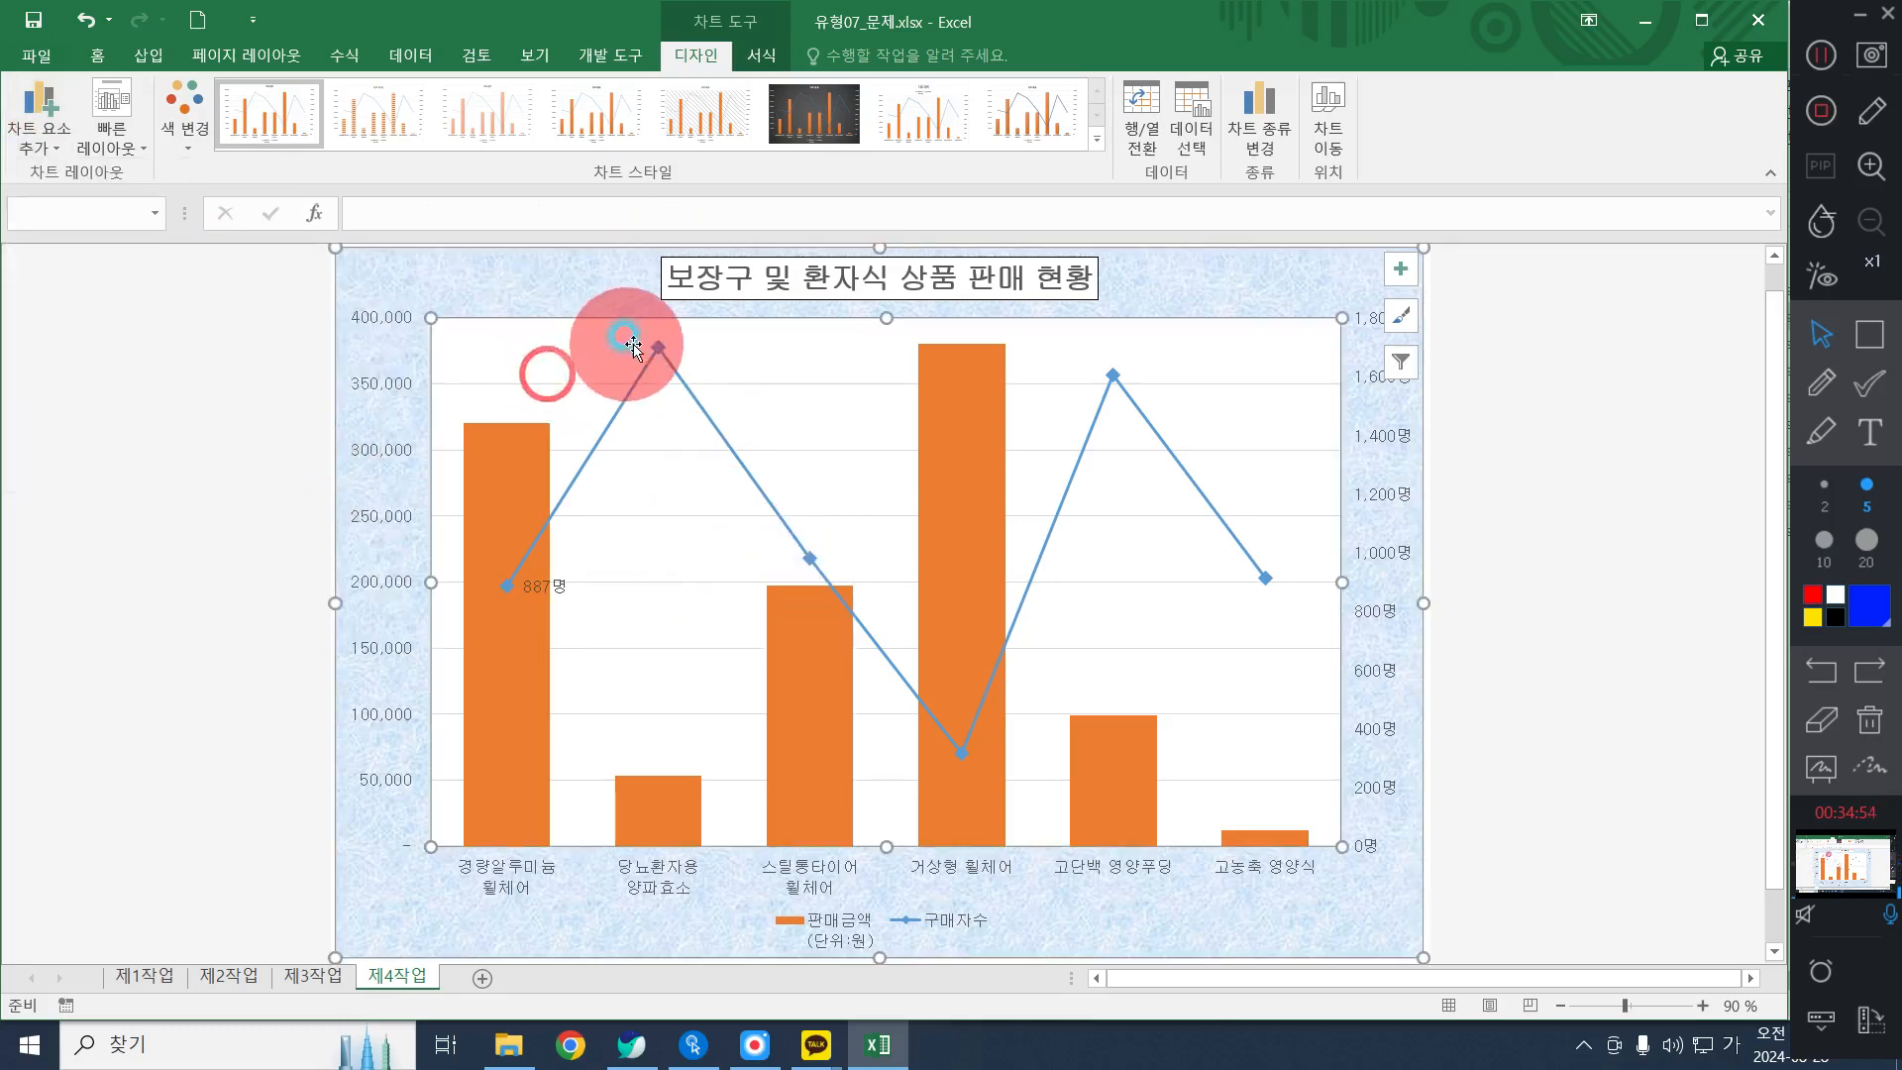
Remove the data labels from the whole 구매자수 line with the 없음 option
{"action": "left_click", "coordinate": [654, 347]}
{"action": "right_click", "coordinate": [657, 346]}
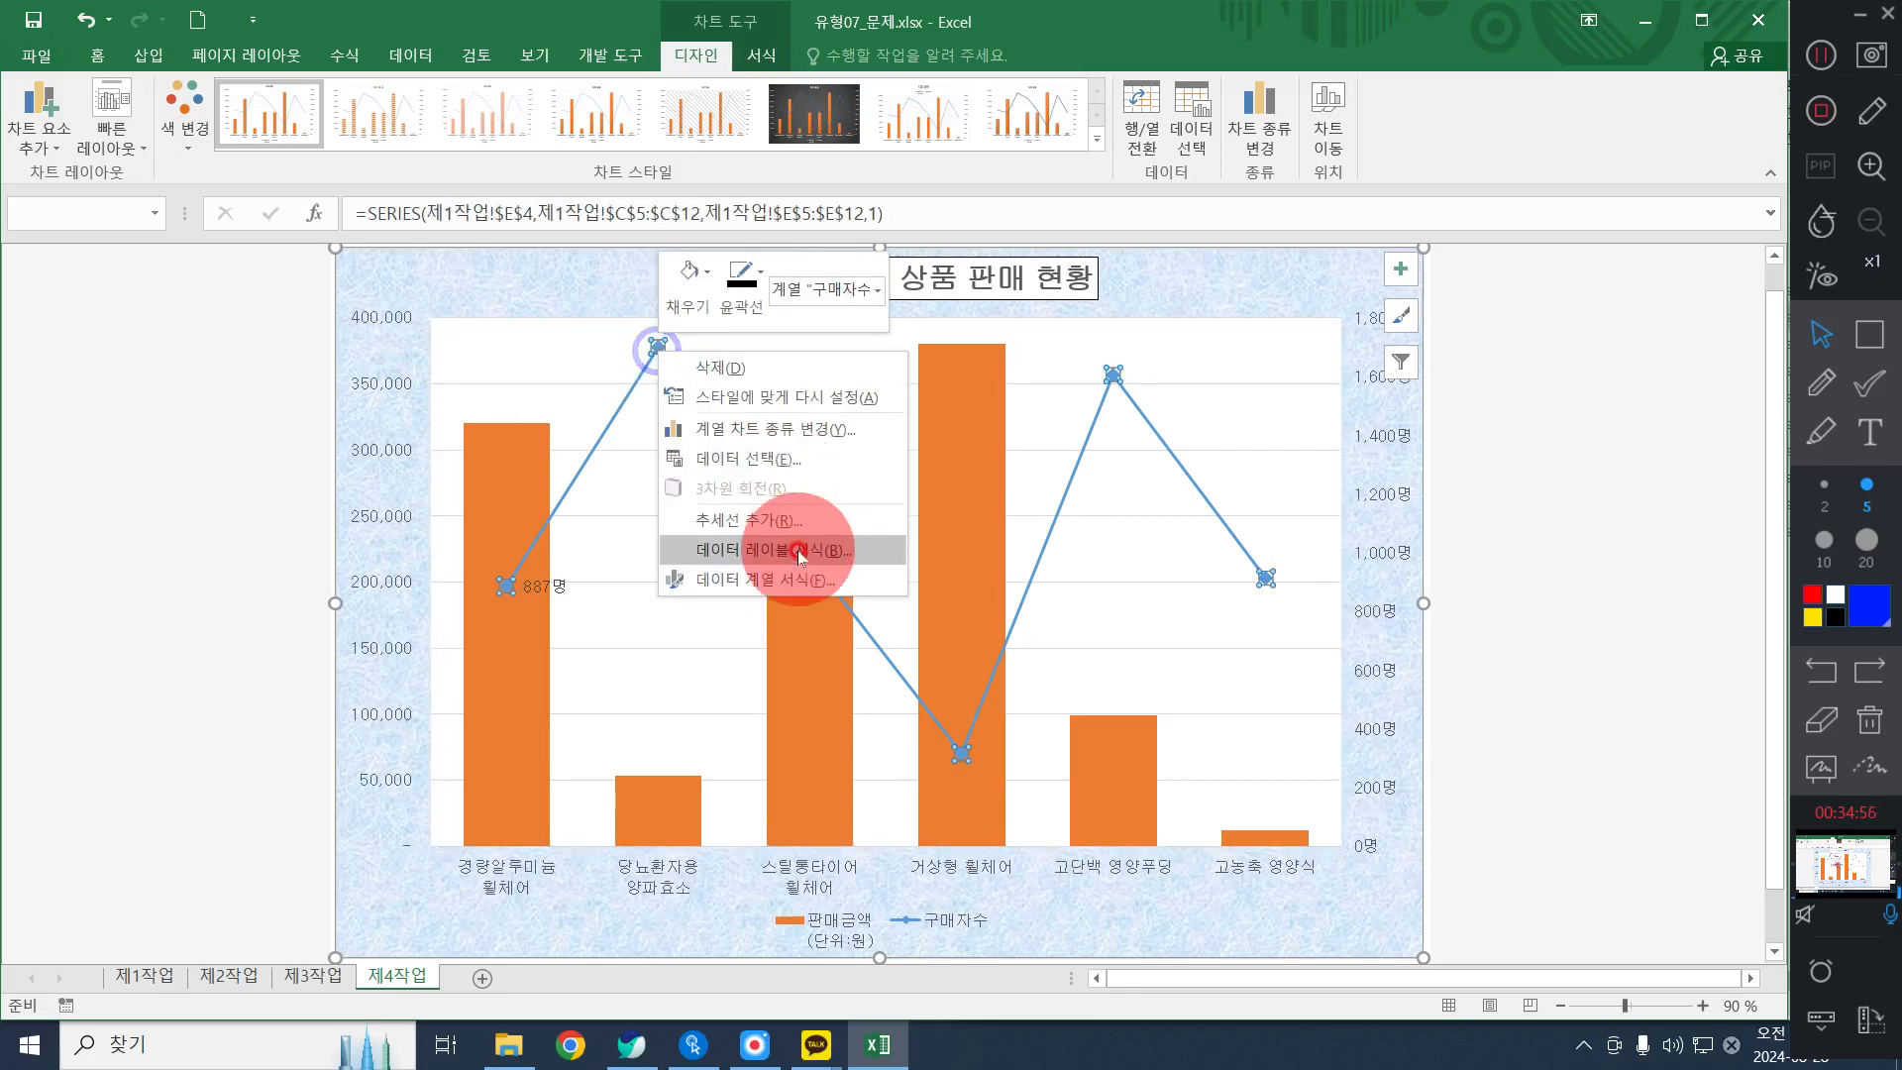
{"action": "left_click", "coordinate": [44, 99]}
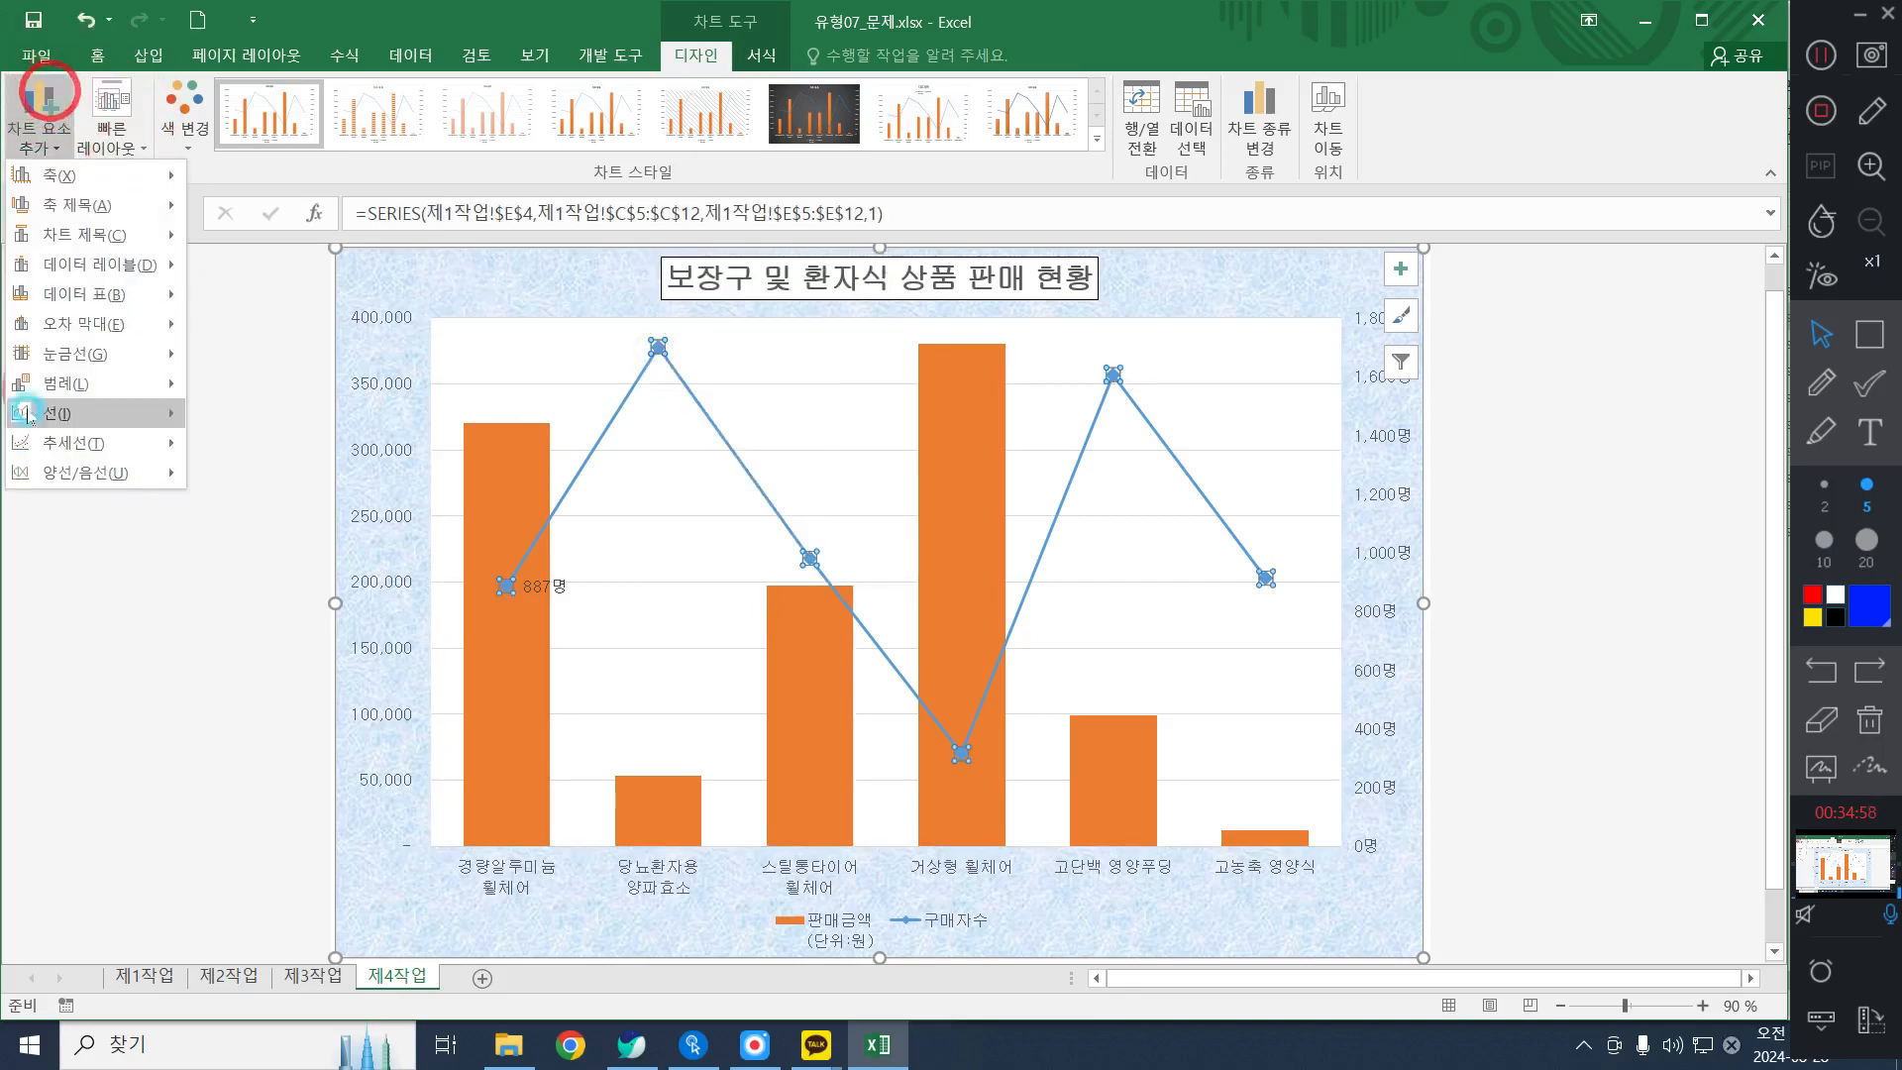
{"action": "left_click", "coordinate": [95, 256]}
{"action": "left_click", "coordinate": [265, 315]}
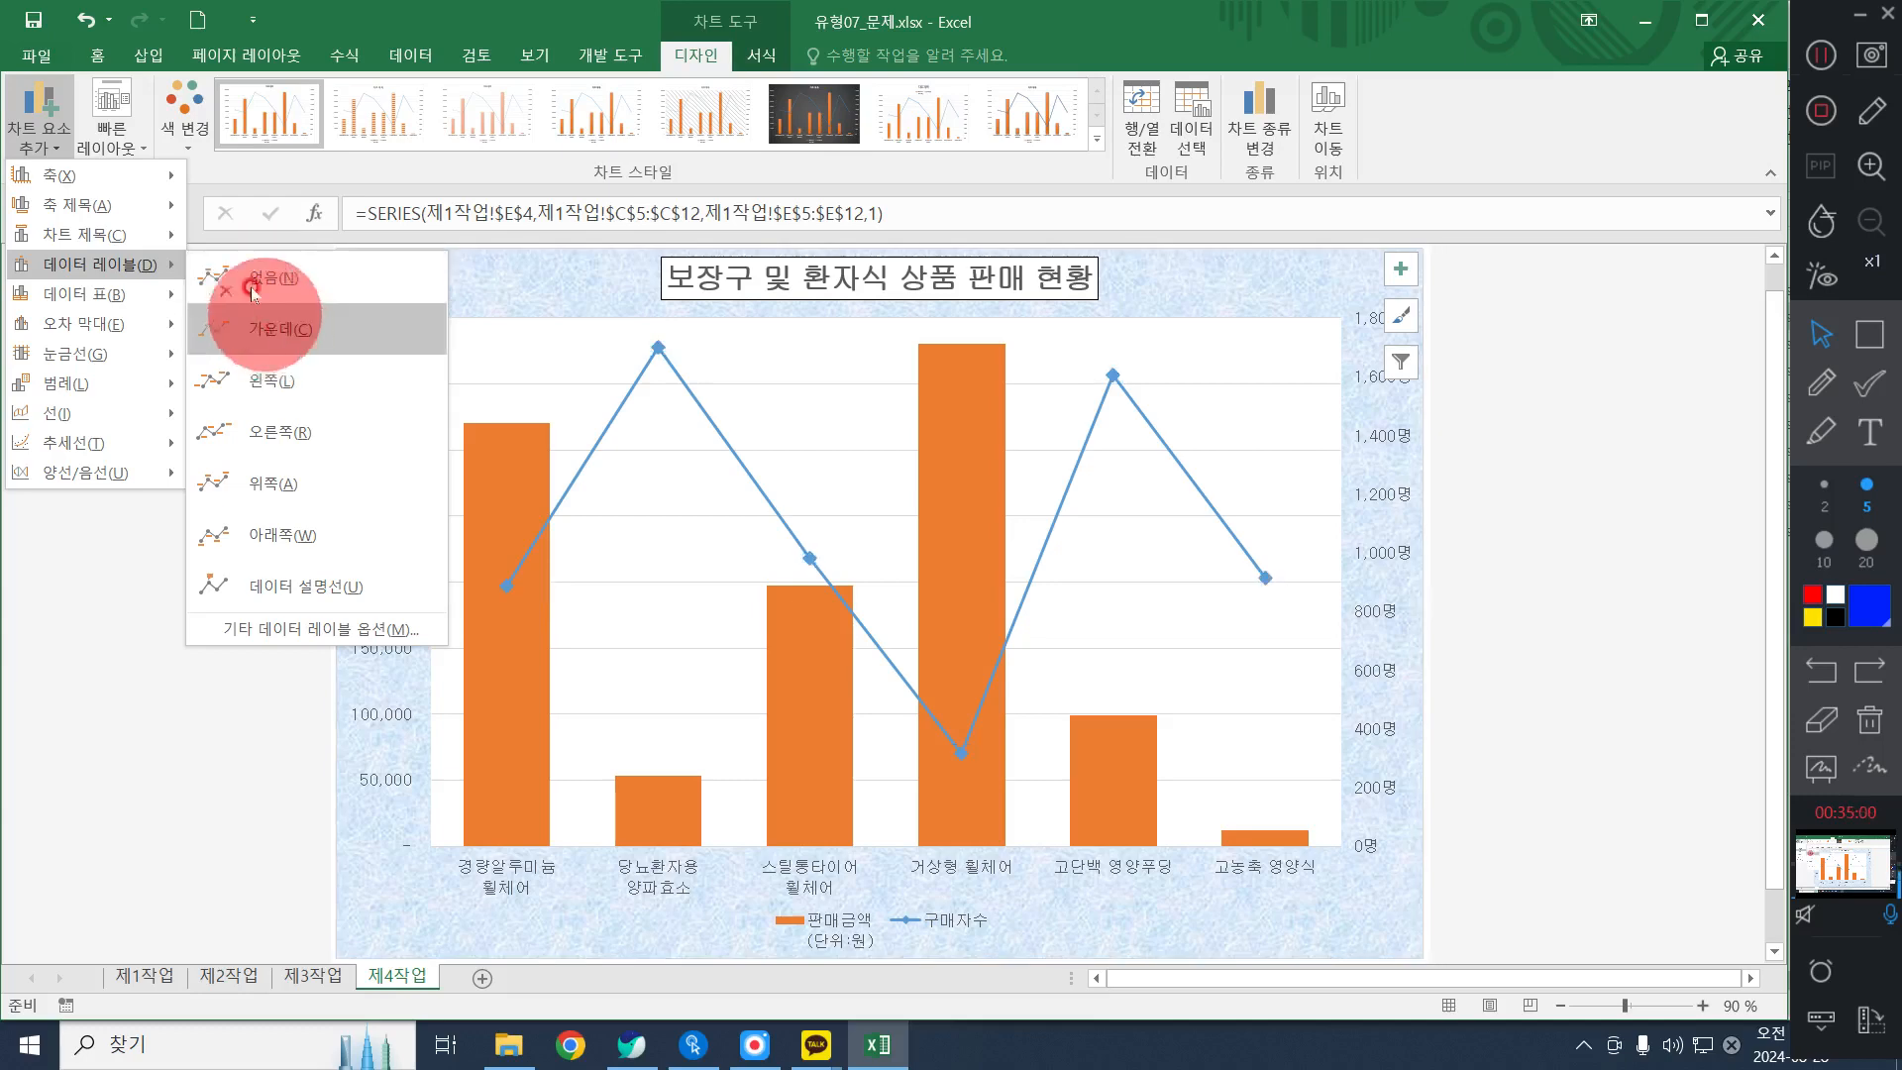
Add data labels below (아래쪽) all points of the 구매자수 line and delete them again
{"action": "left_click", "coordinate": [37, 130]}
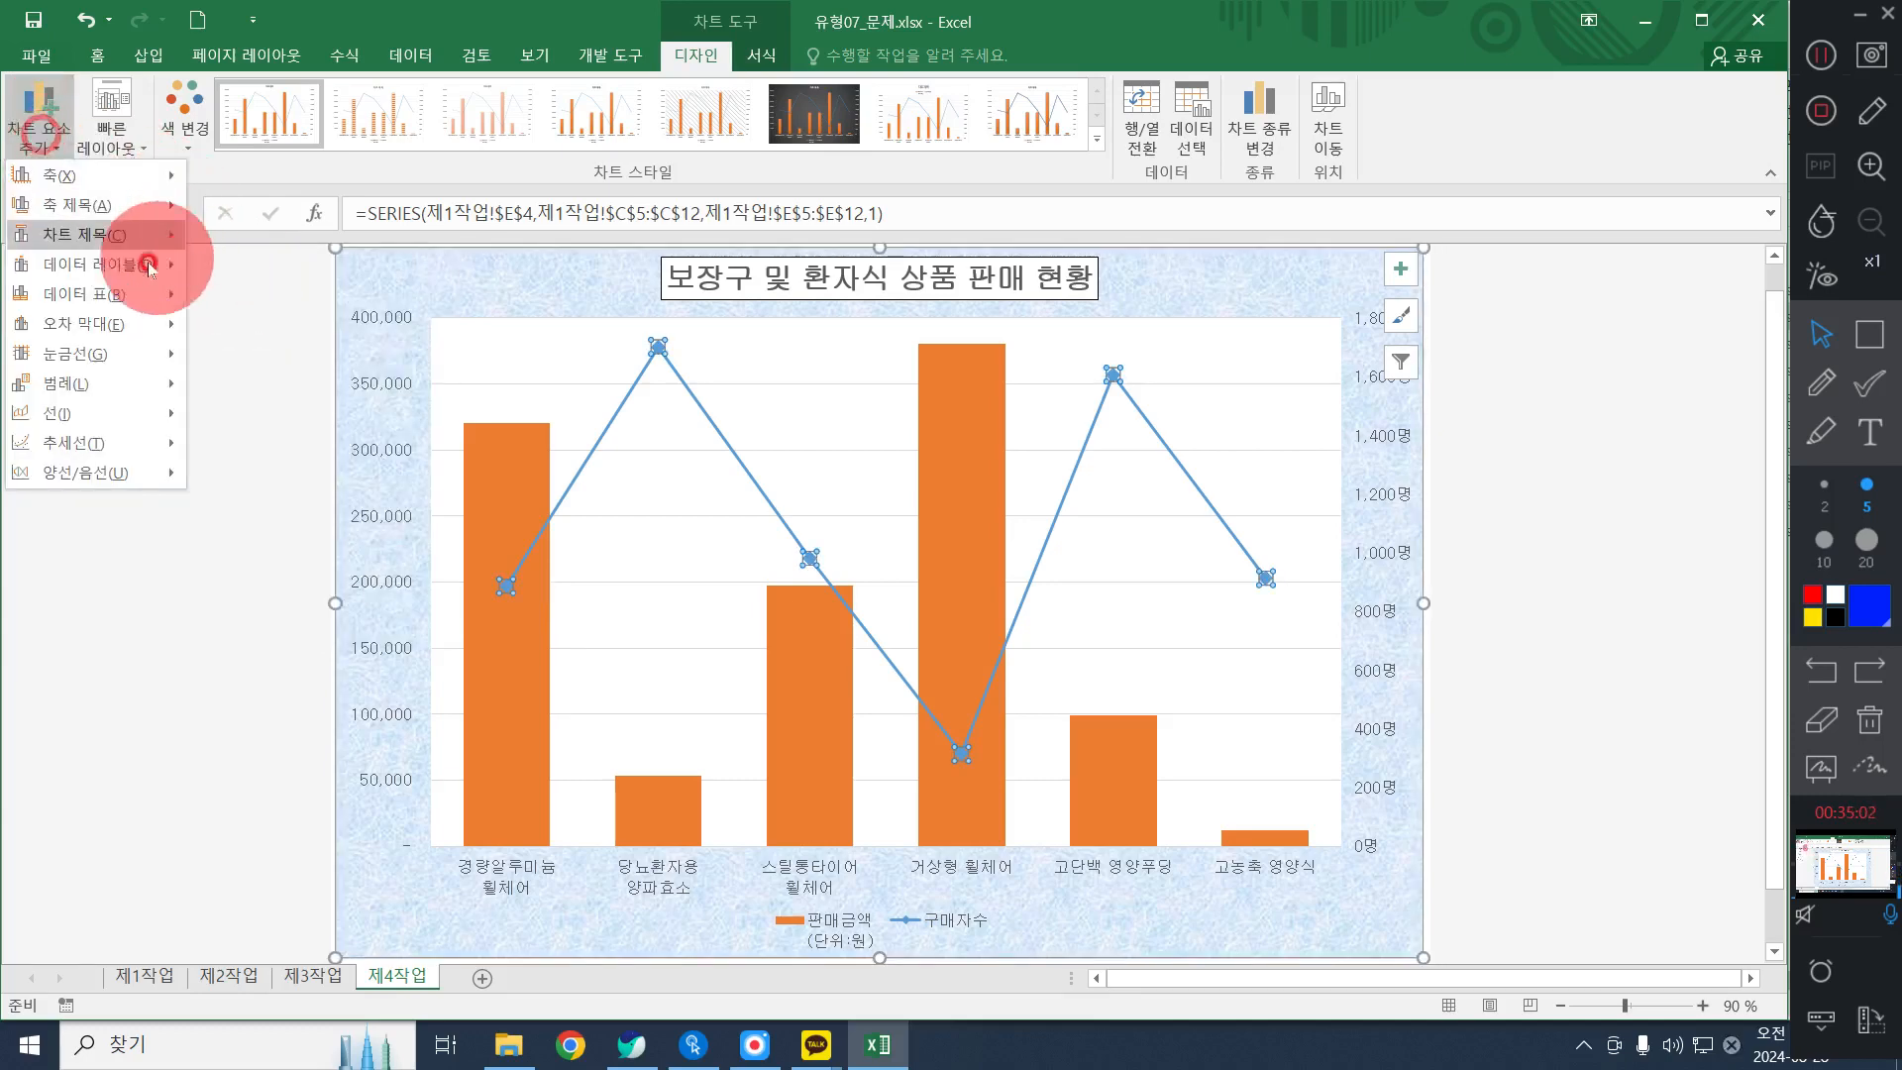
{"action": "left_click", "coordinate": [159, 263]}
{"action": "left_click", "coordinate": [356, 560]}
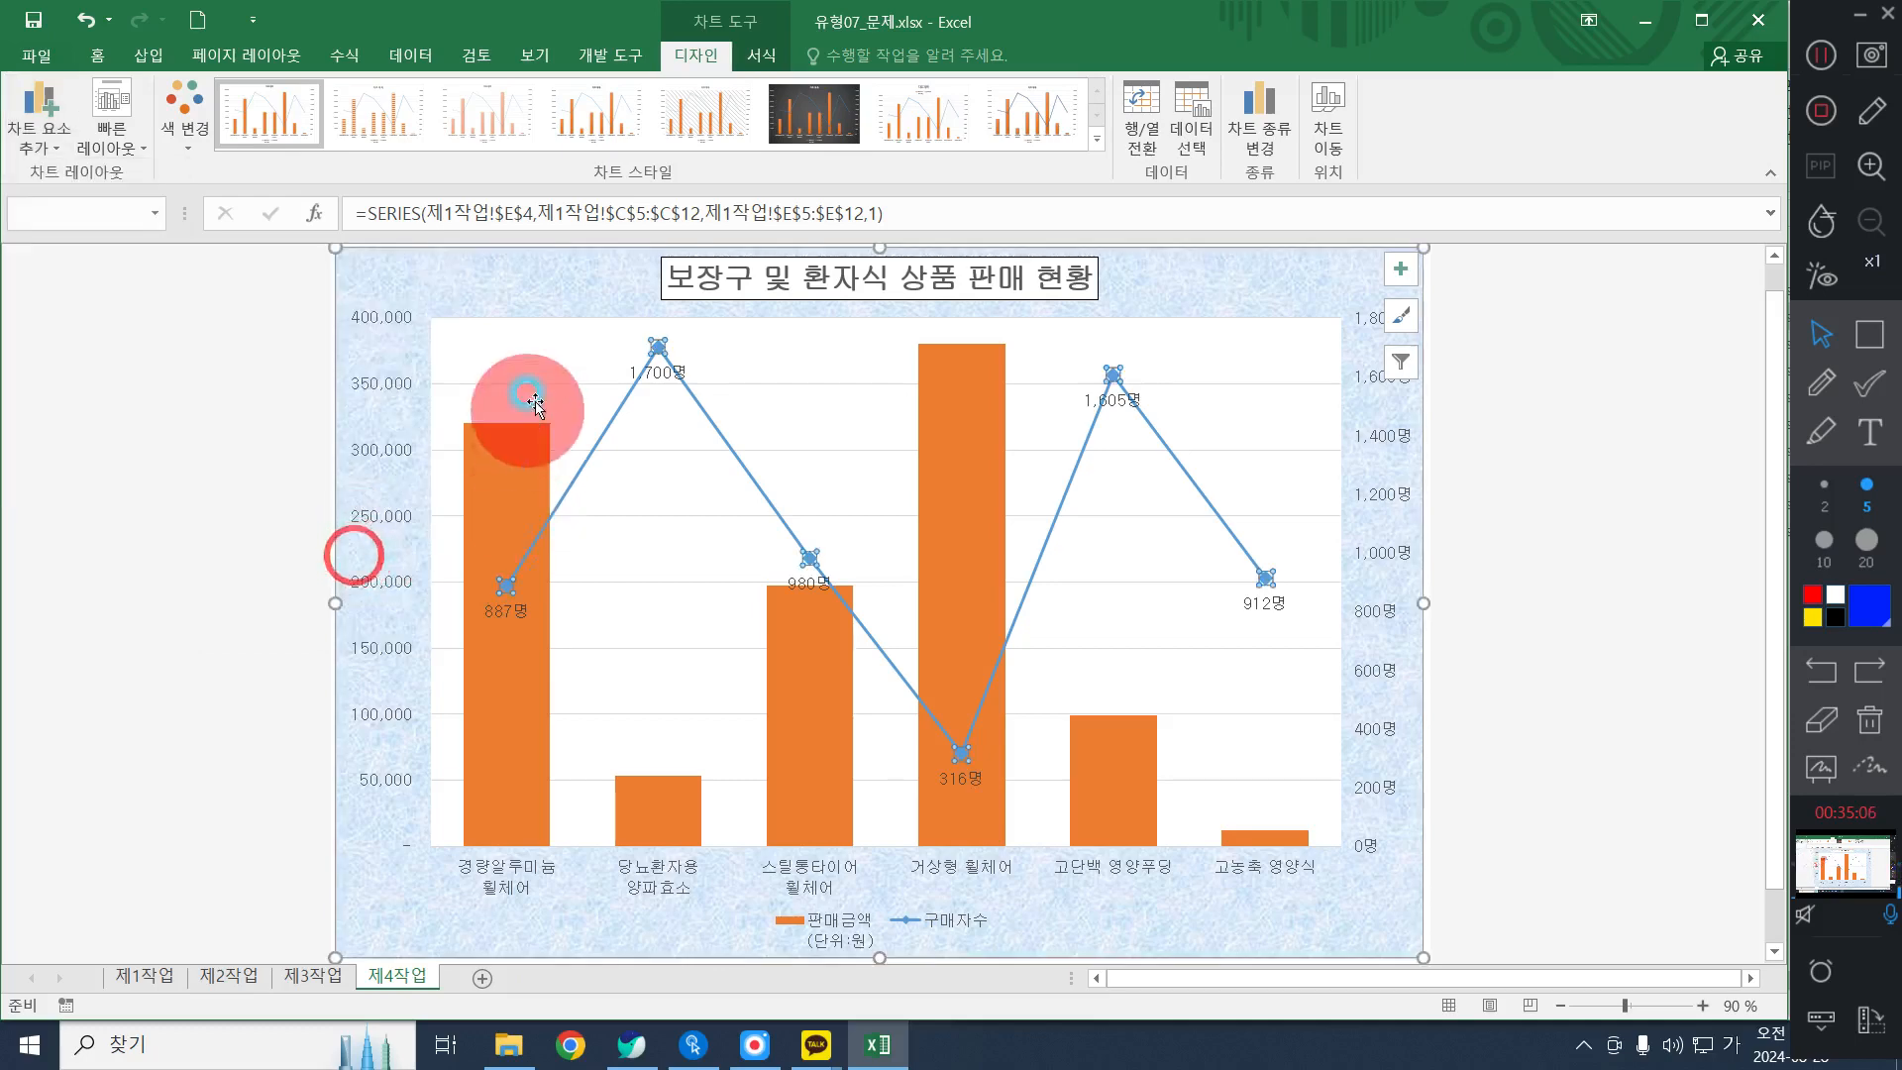
{"action": "left_click", "coordinate": [657, 346]}
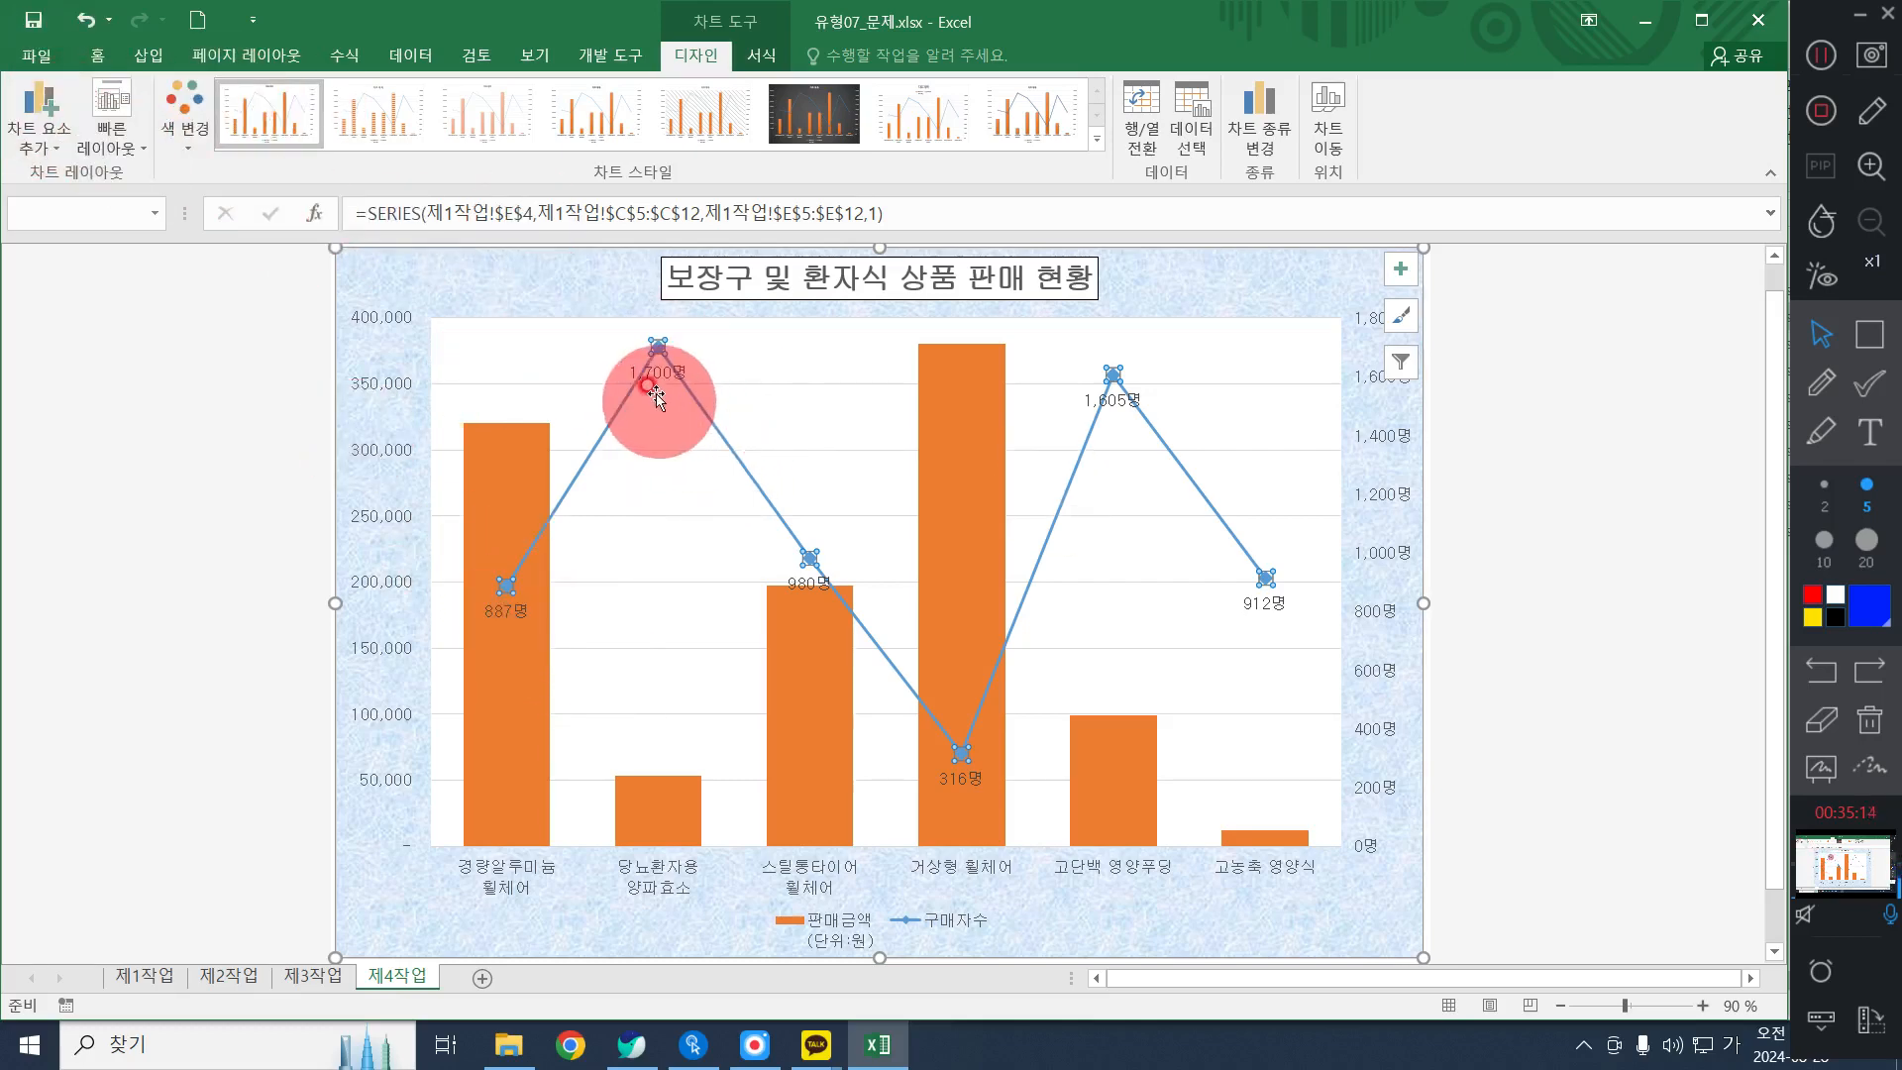
{"action": "key", "text": "Delete"}
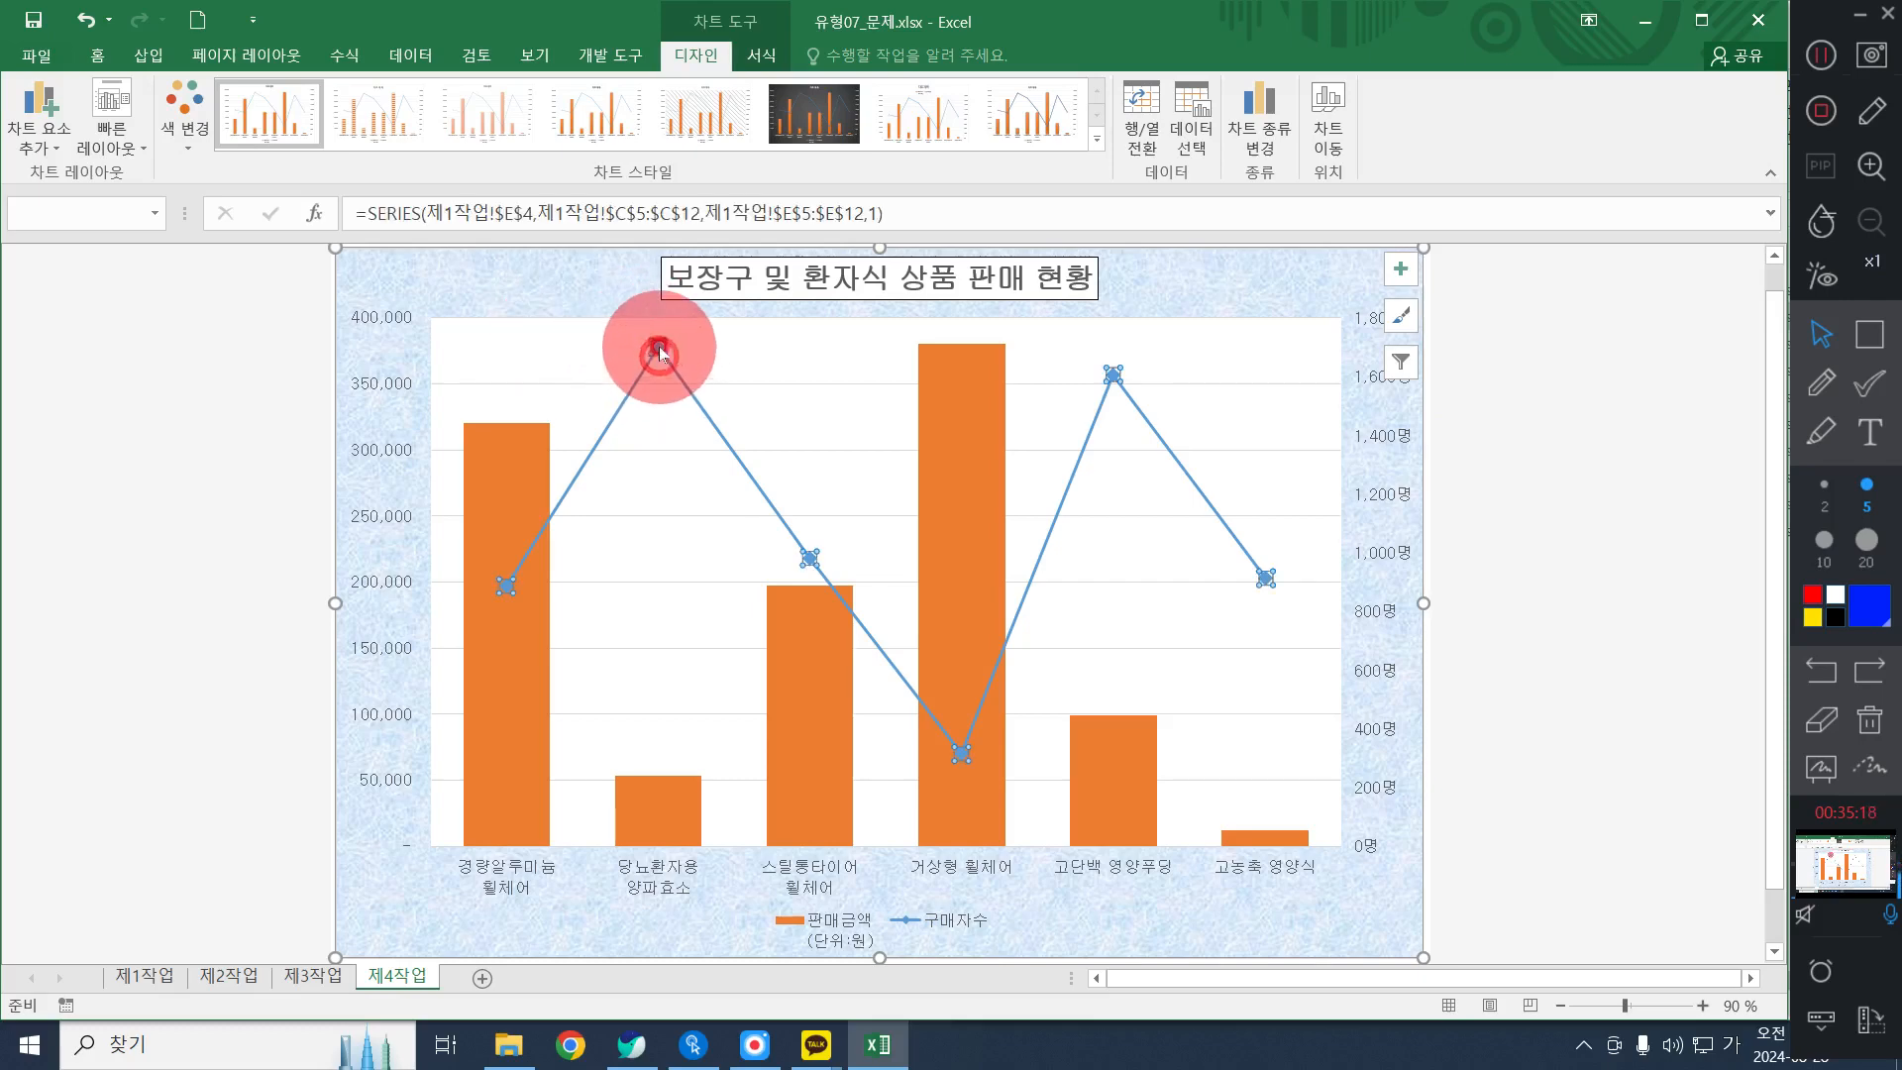
{"action": "left_click", "coordinate": [39, 114]}
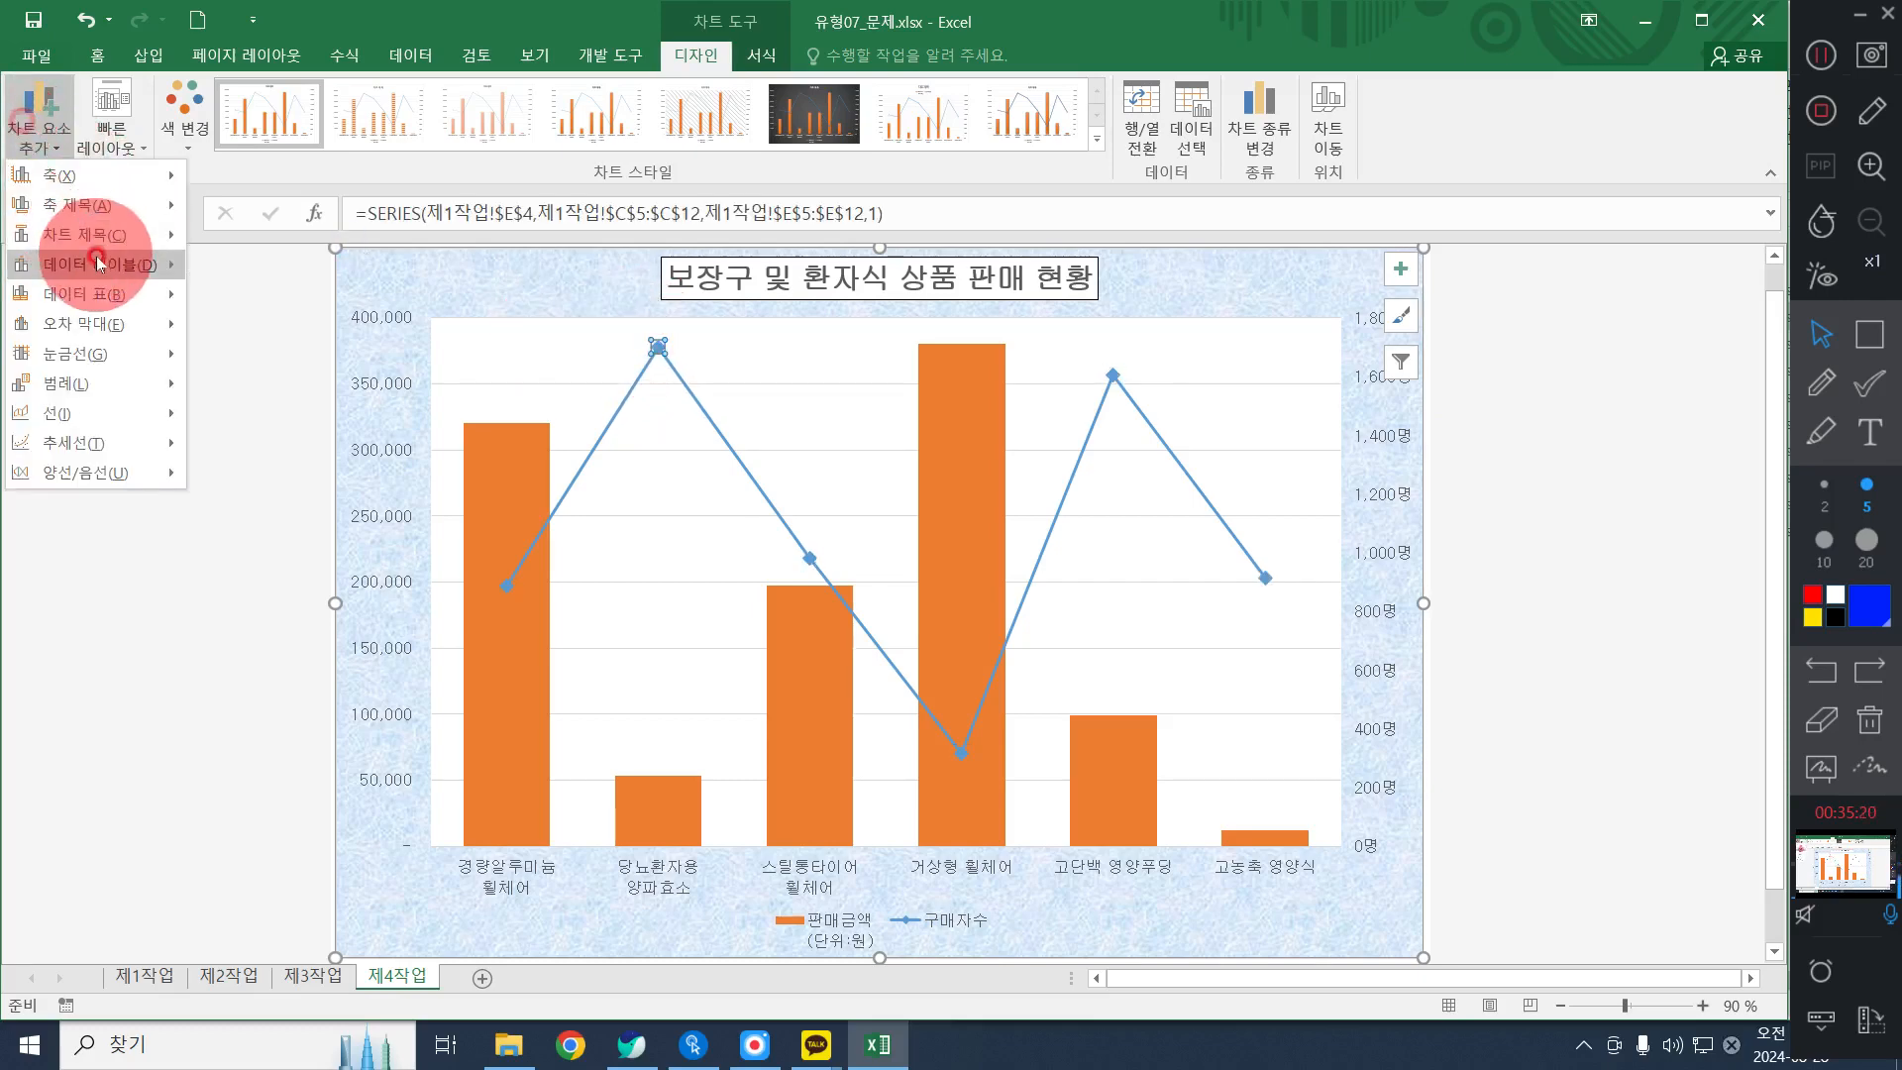
{"action": "mouse_move", "coordinate": [95, 264]}
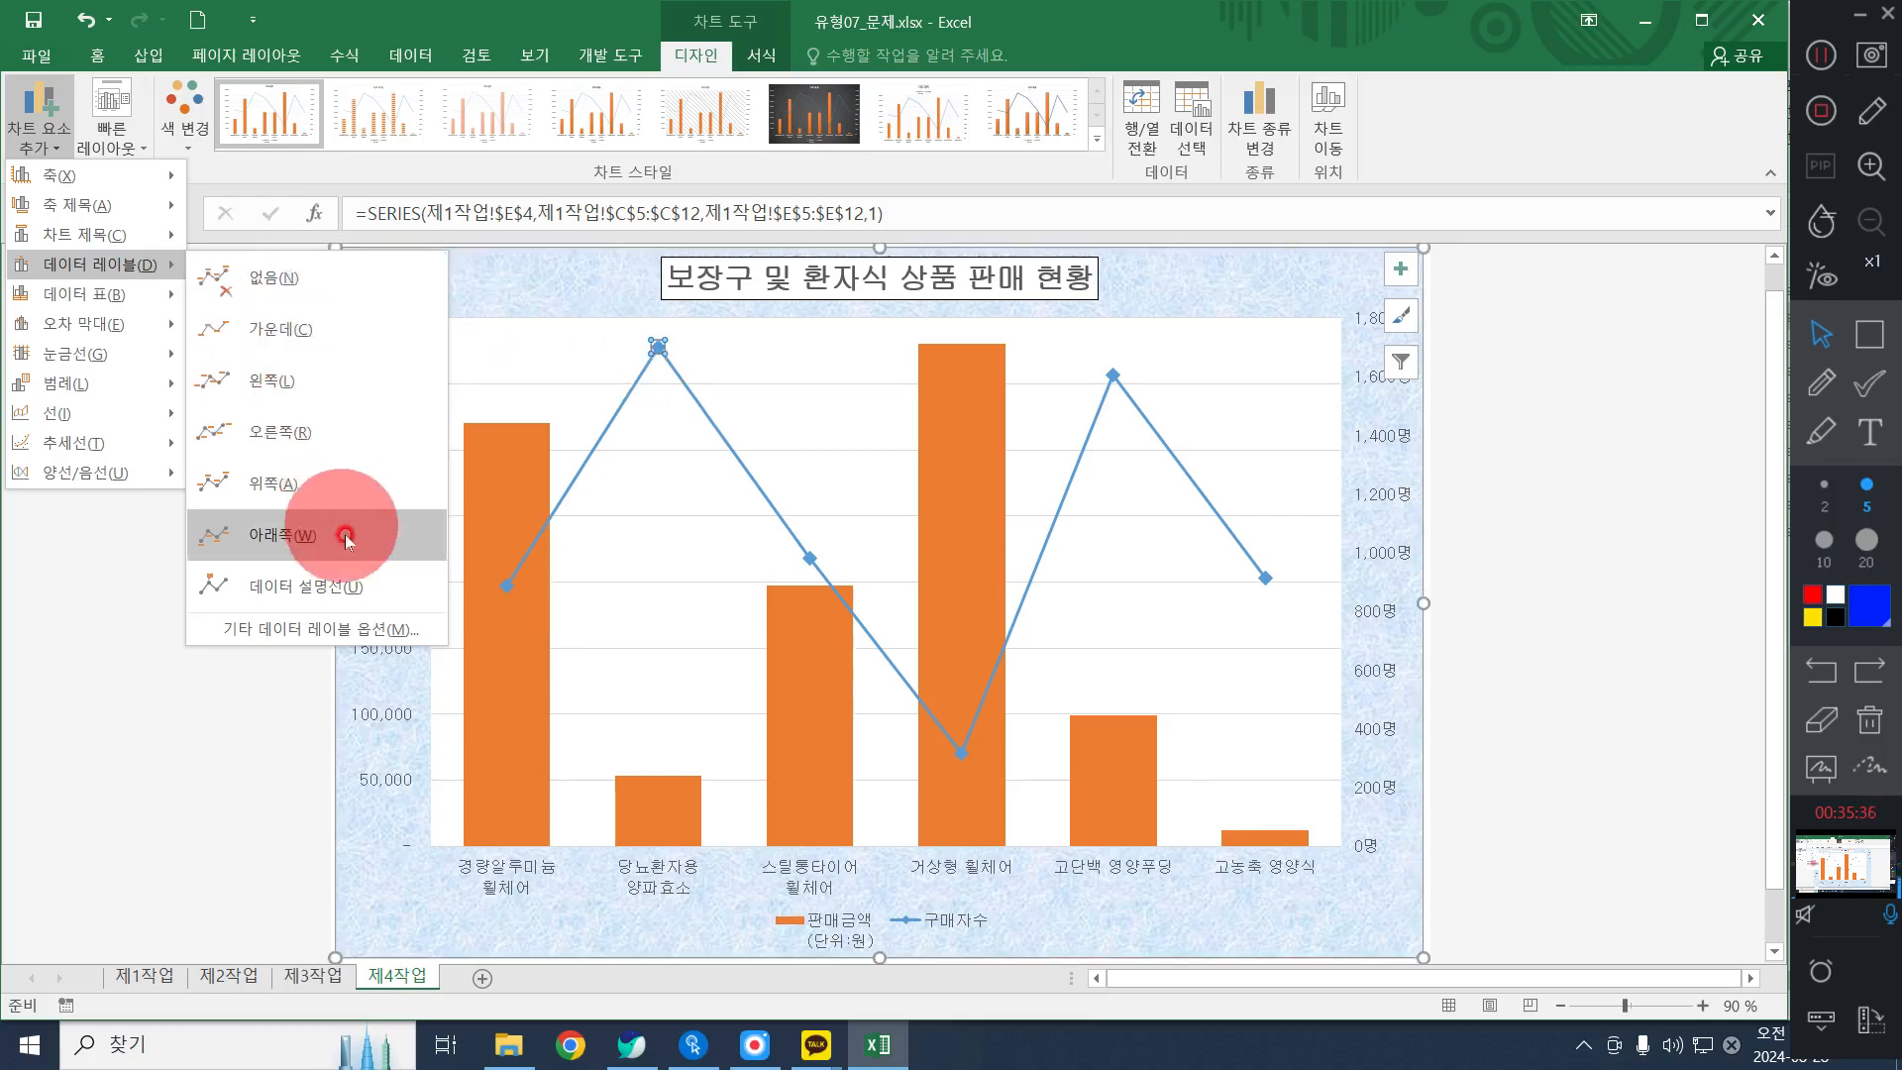
{"action": "left_click", "coordinate": [515, 342]}
{"action": "left_click", "coordinate": [775, 362]}
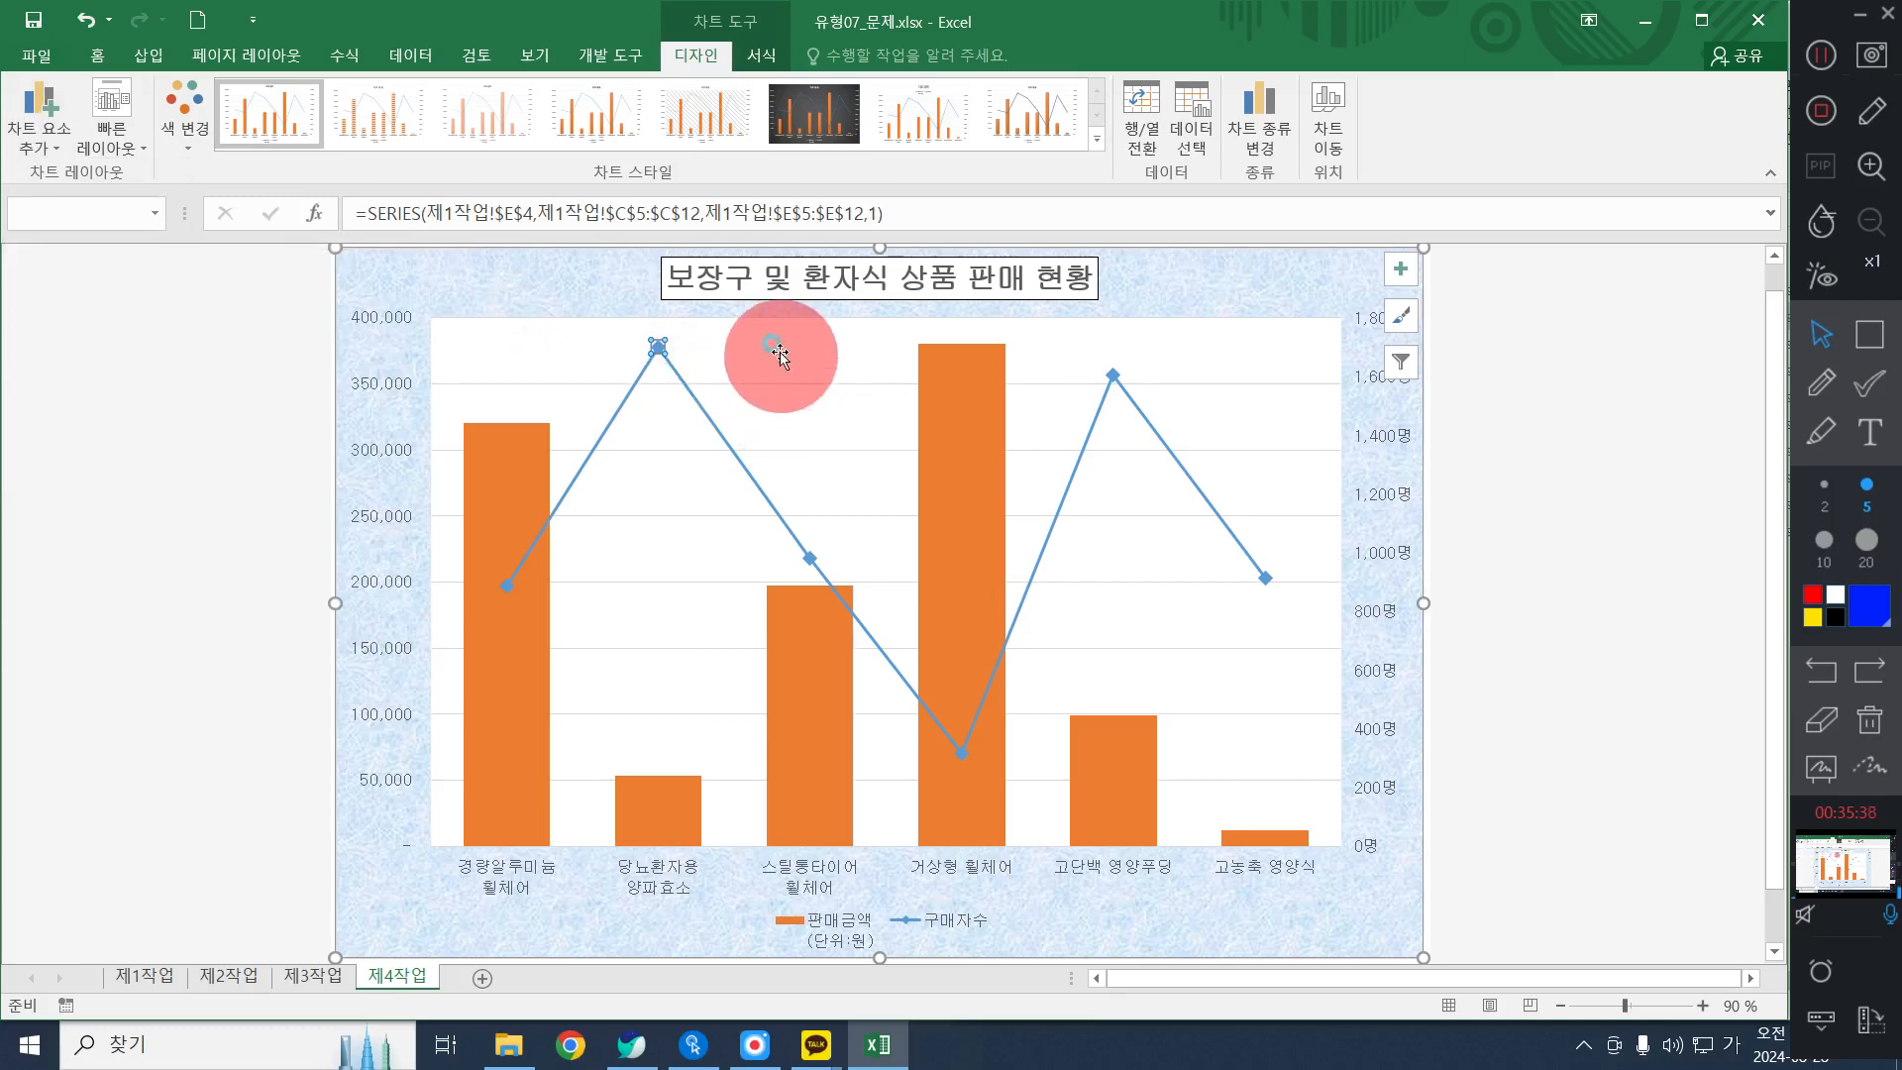
Add 왼쪽 data labels to the whole 구매자수 line and delete the label of its 경량알루미늄 휠체어 point
{"action": "left_click", "coordinate": [658, 345]}
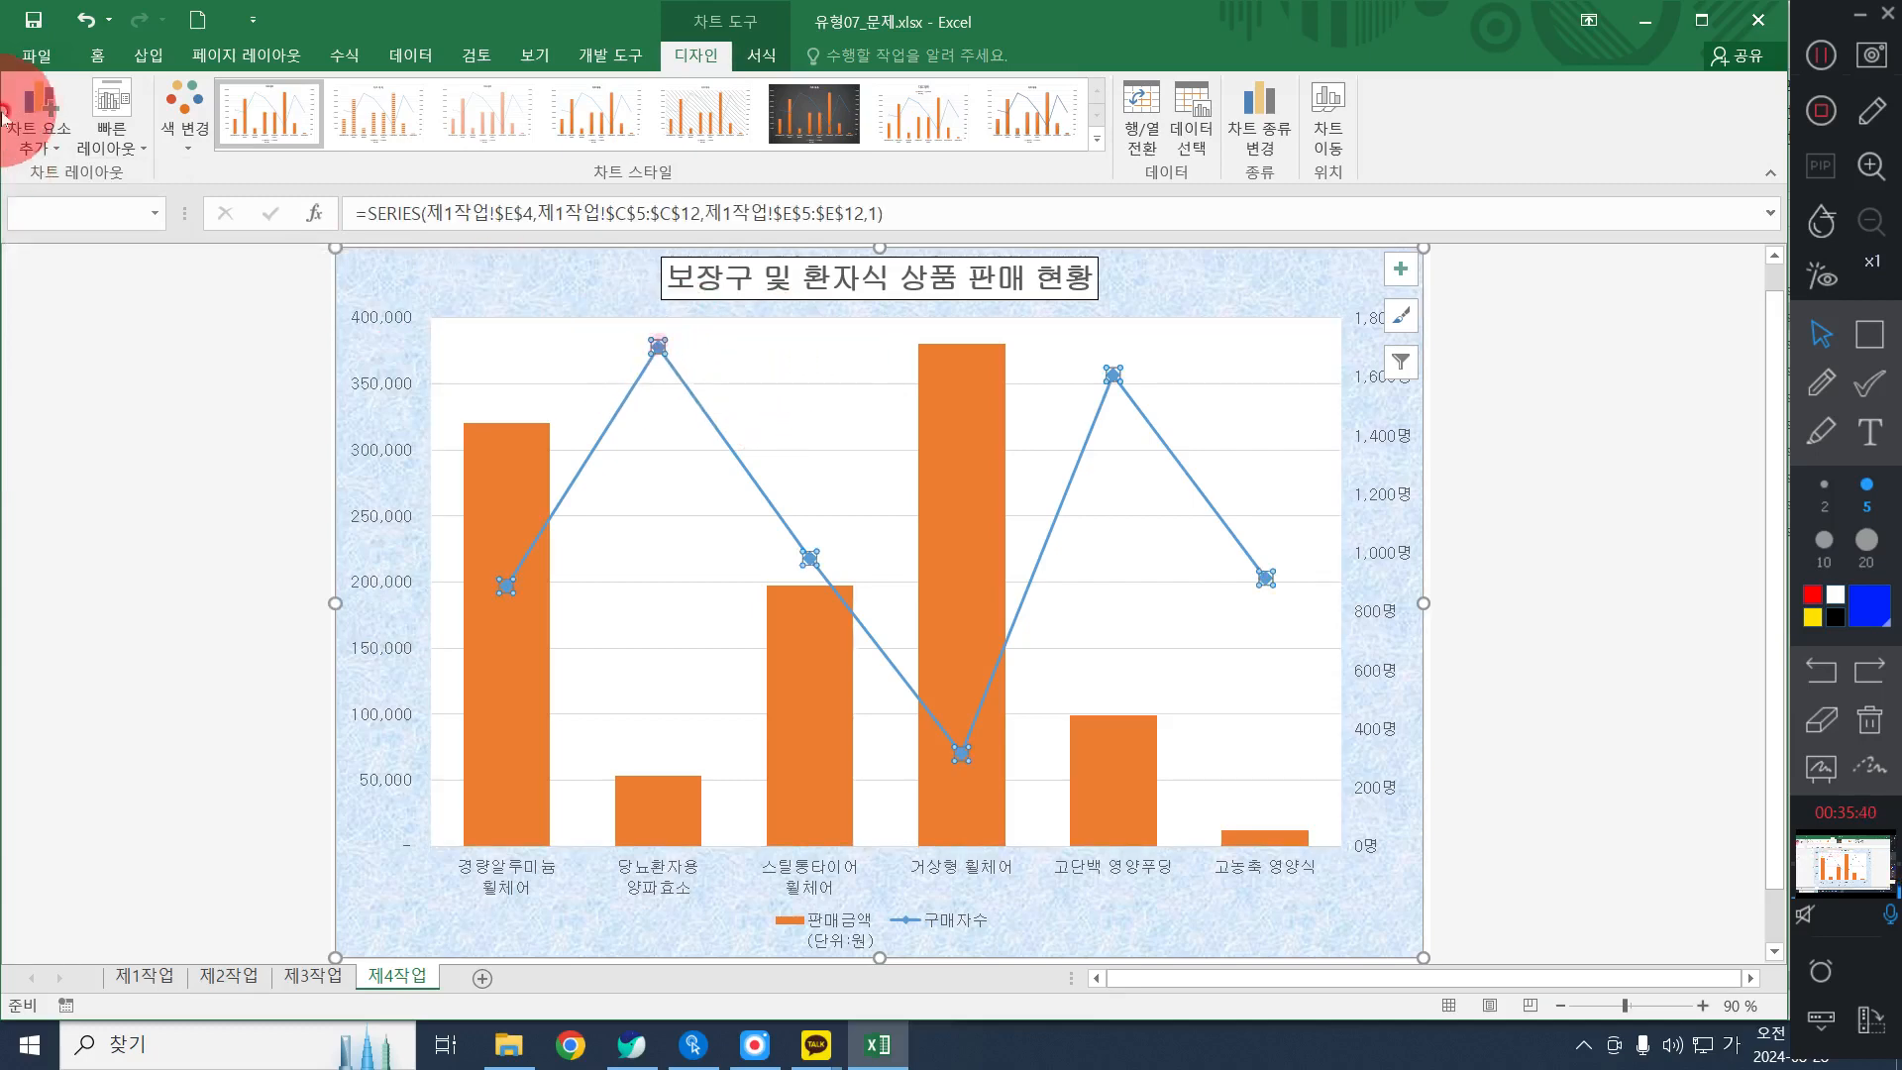
{"action": "left_click", "coordinate": [40, 99]}
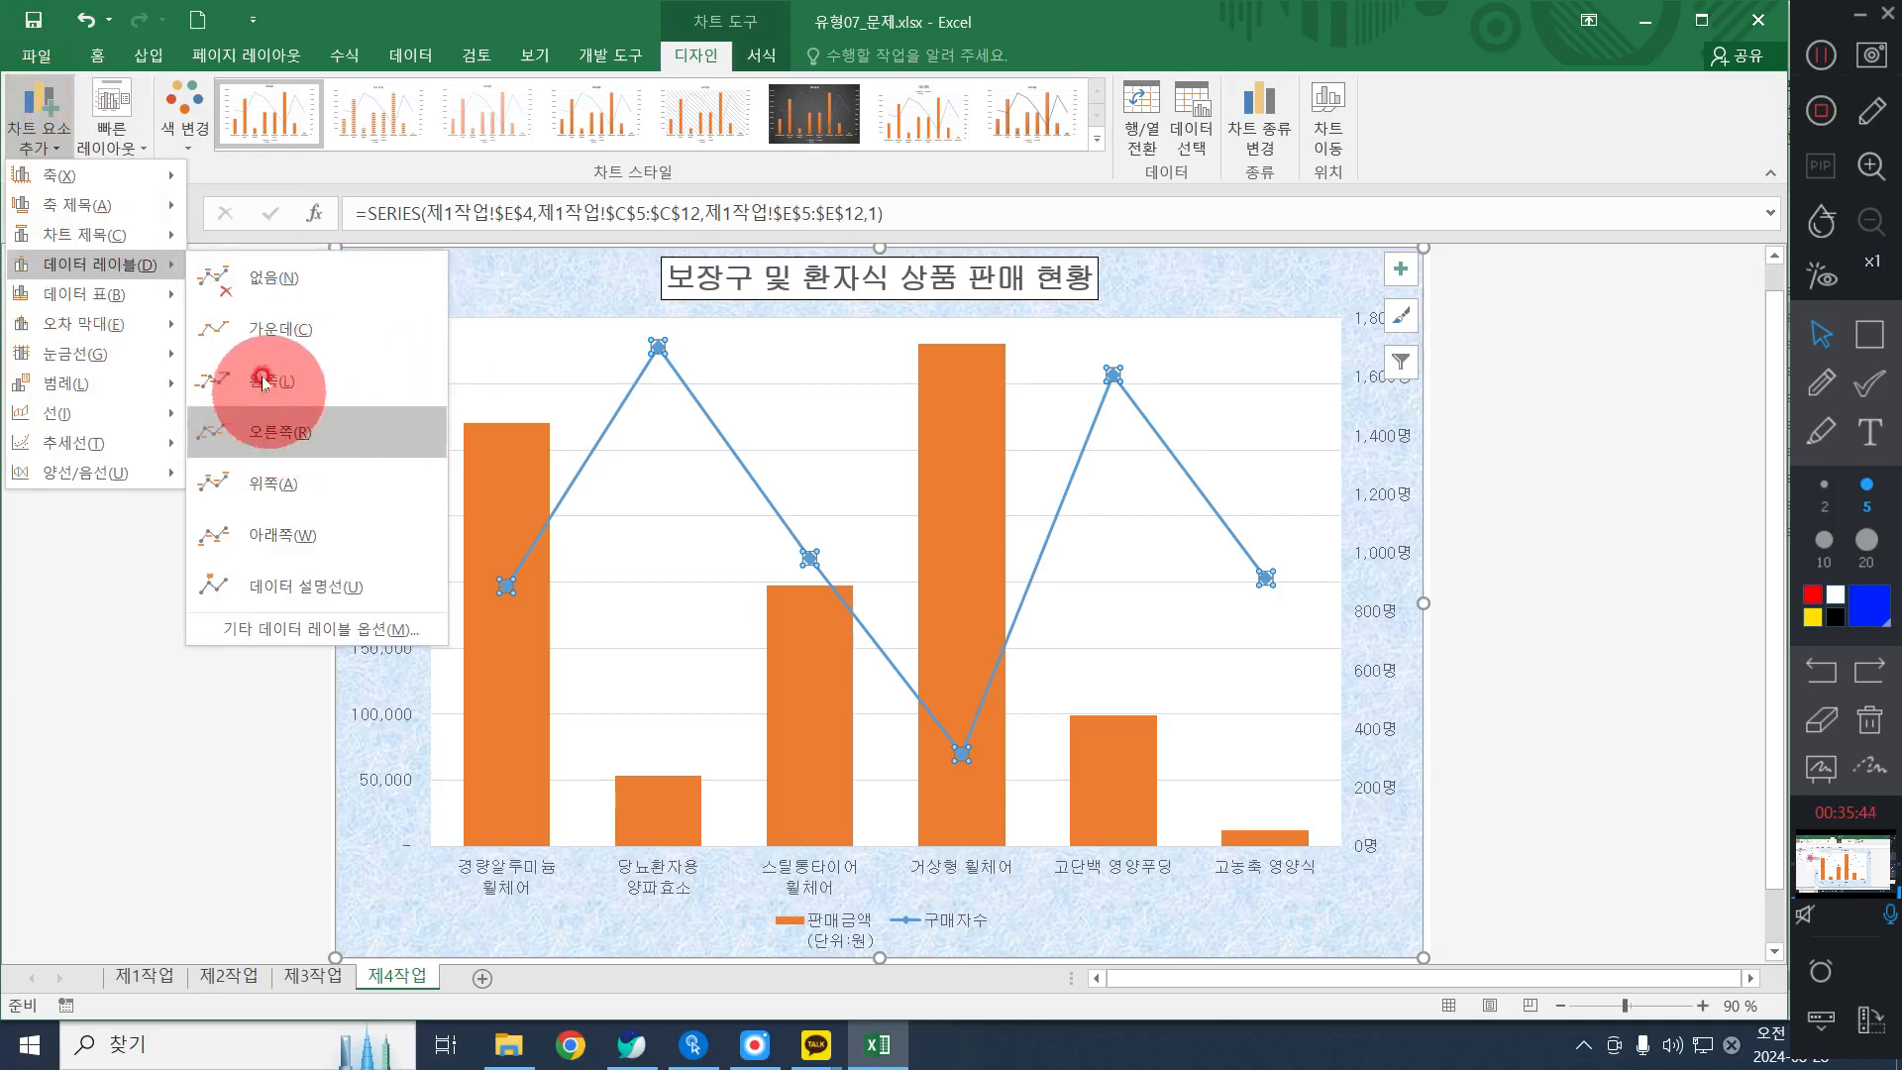
{"action": "left_click", "coordinate": [262, 379]}
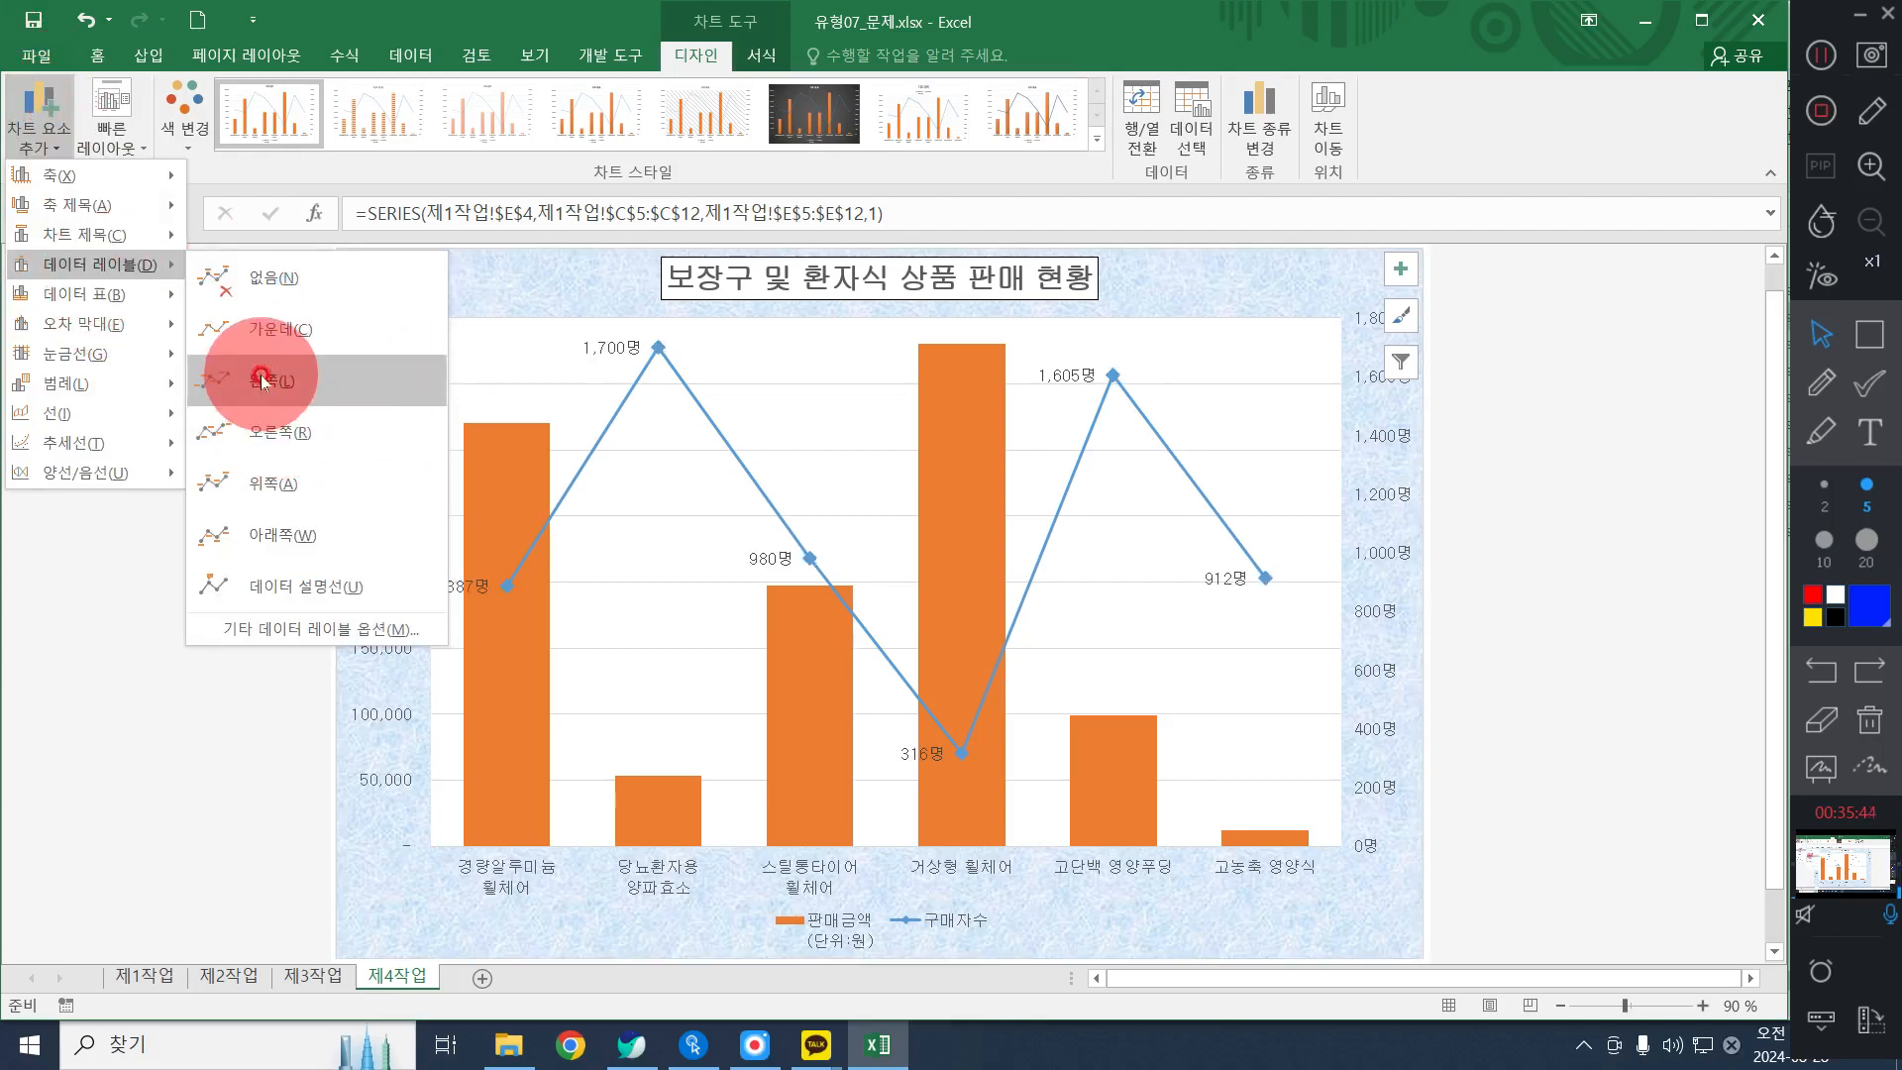
{"action": "left_click", "coordinate": [464, 583]}
{"action": "left_click", "coordinate": [463, 582]}
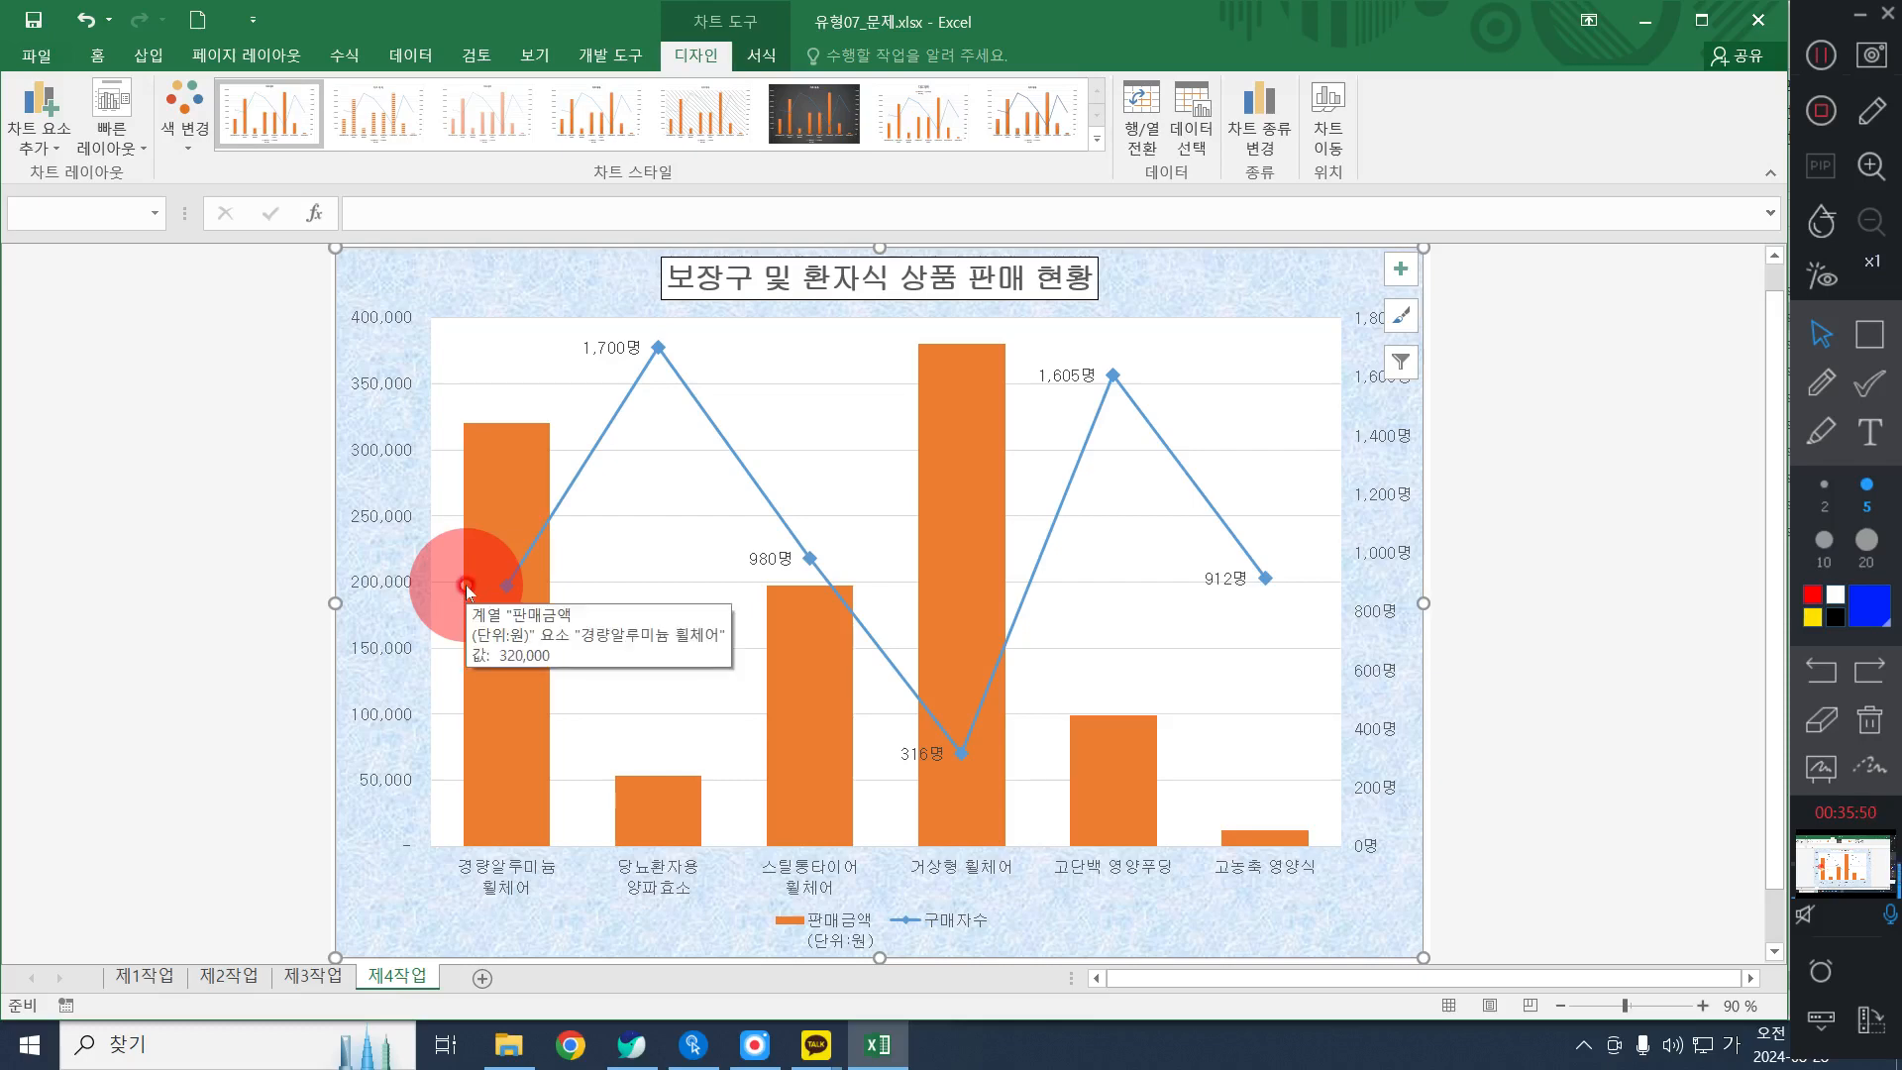
Undo the label deletion and the addition of data labels to the 구매자수 line
{"action": "key", "text": "ctrl+z"}
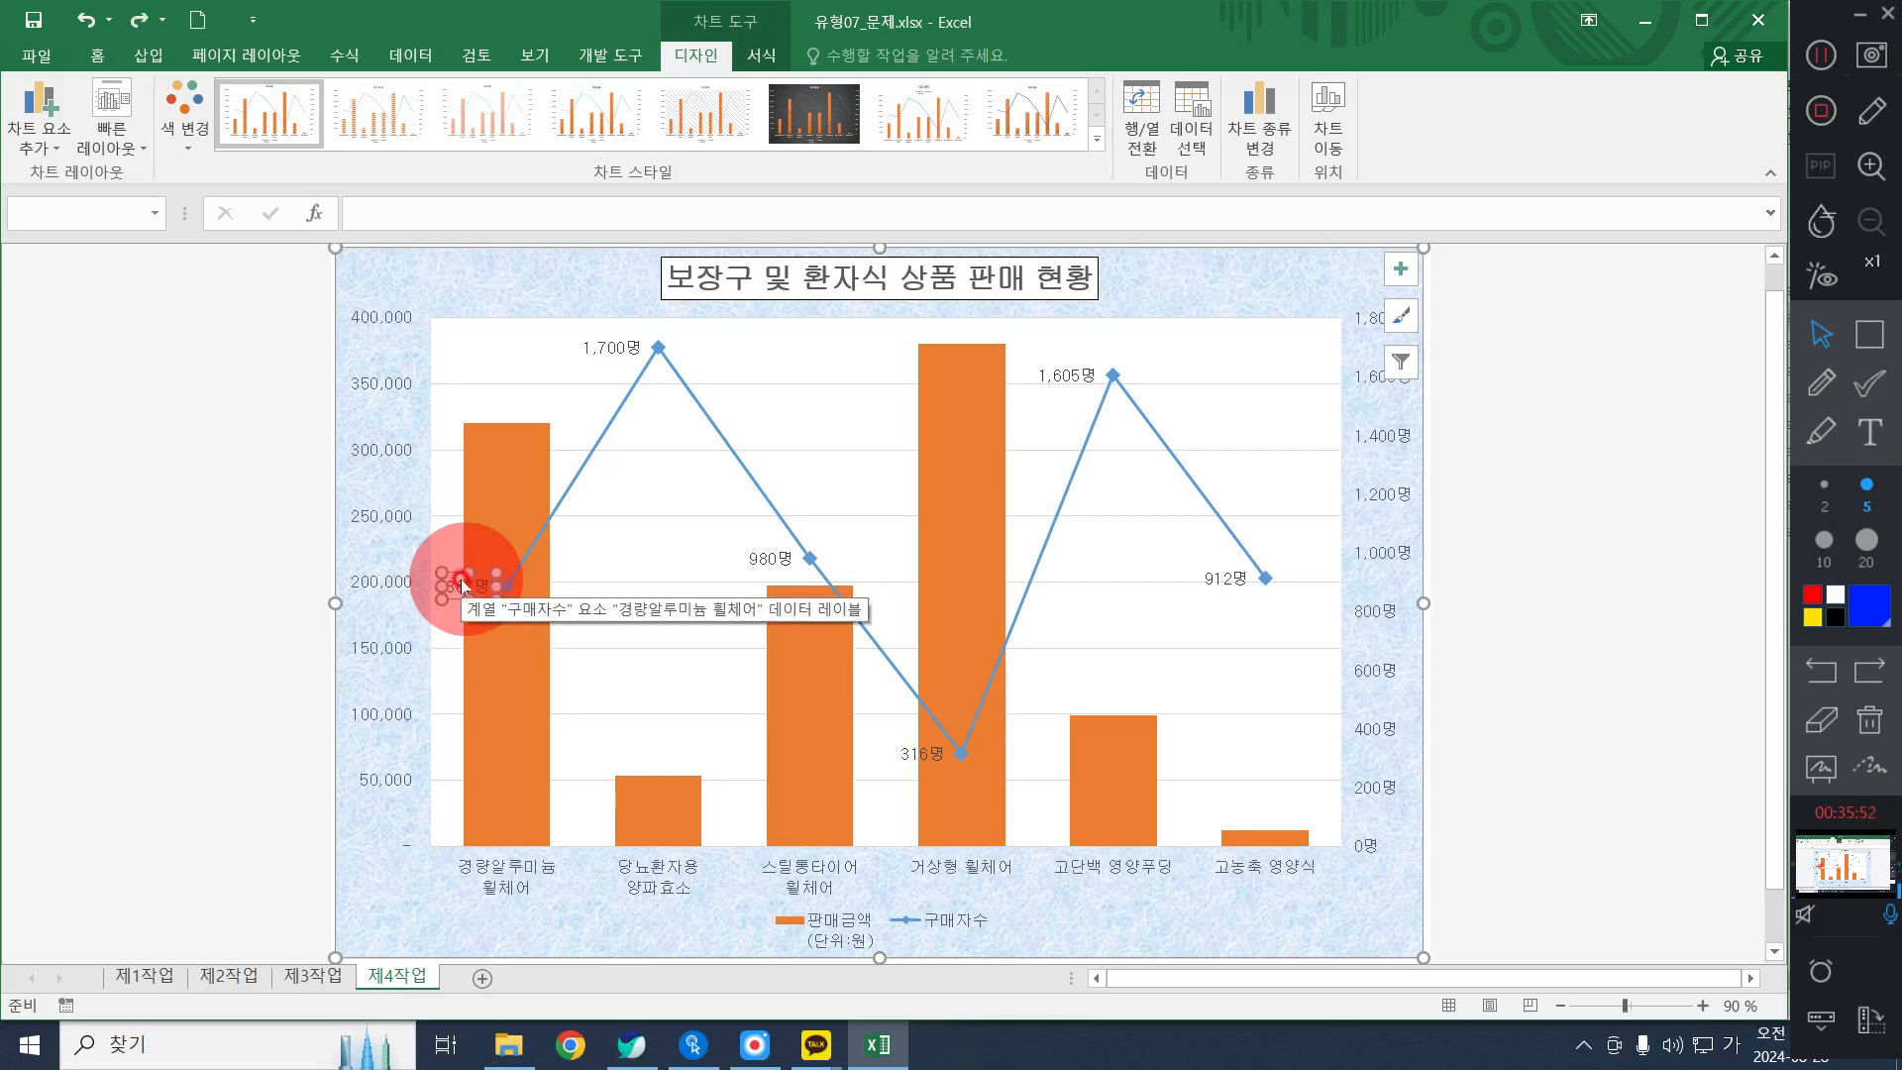
{"action": "key", "text": "ctrl+z"}
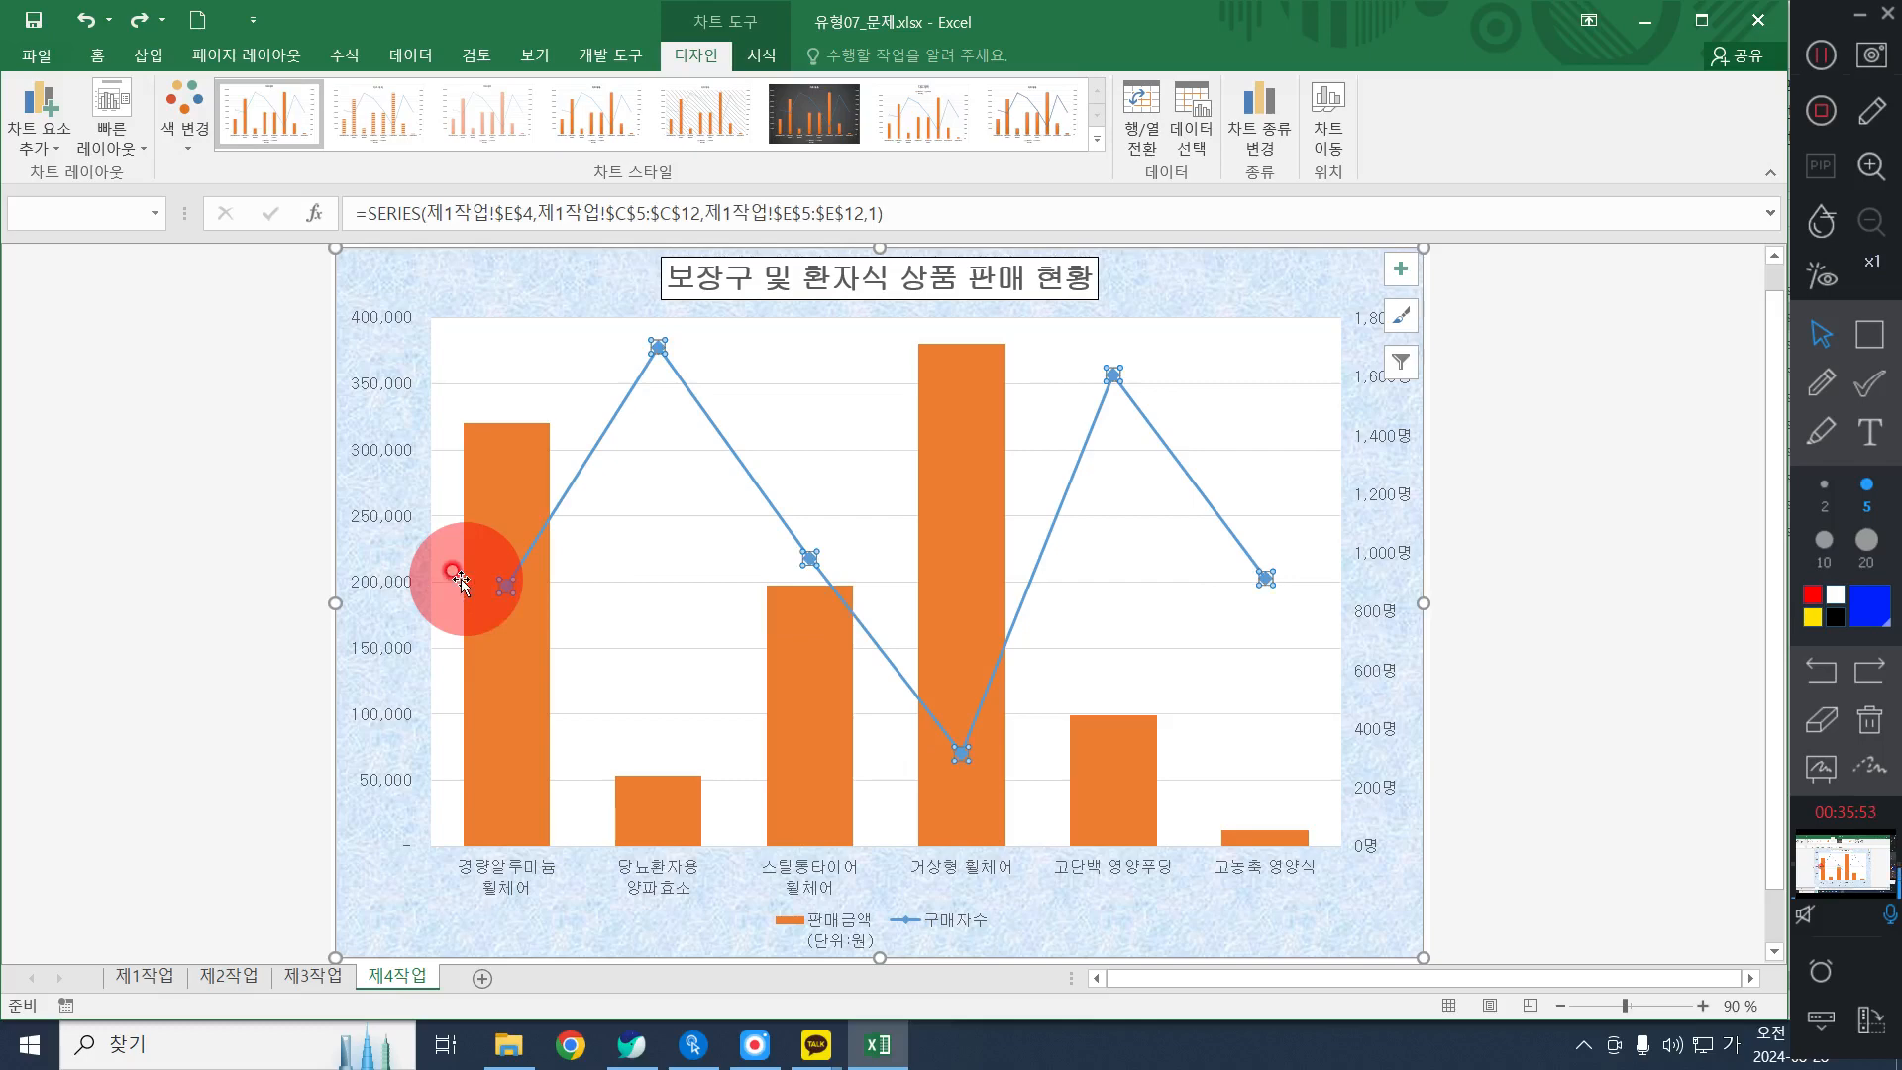
Set the data labels to 없음 with the chart's plot area selected instead of a single series
{"action": "left_click", "coordinate": [783, 414]}
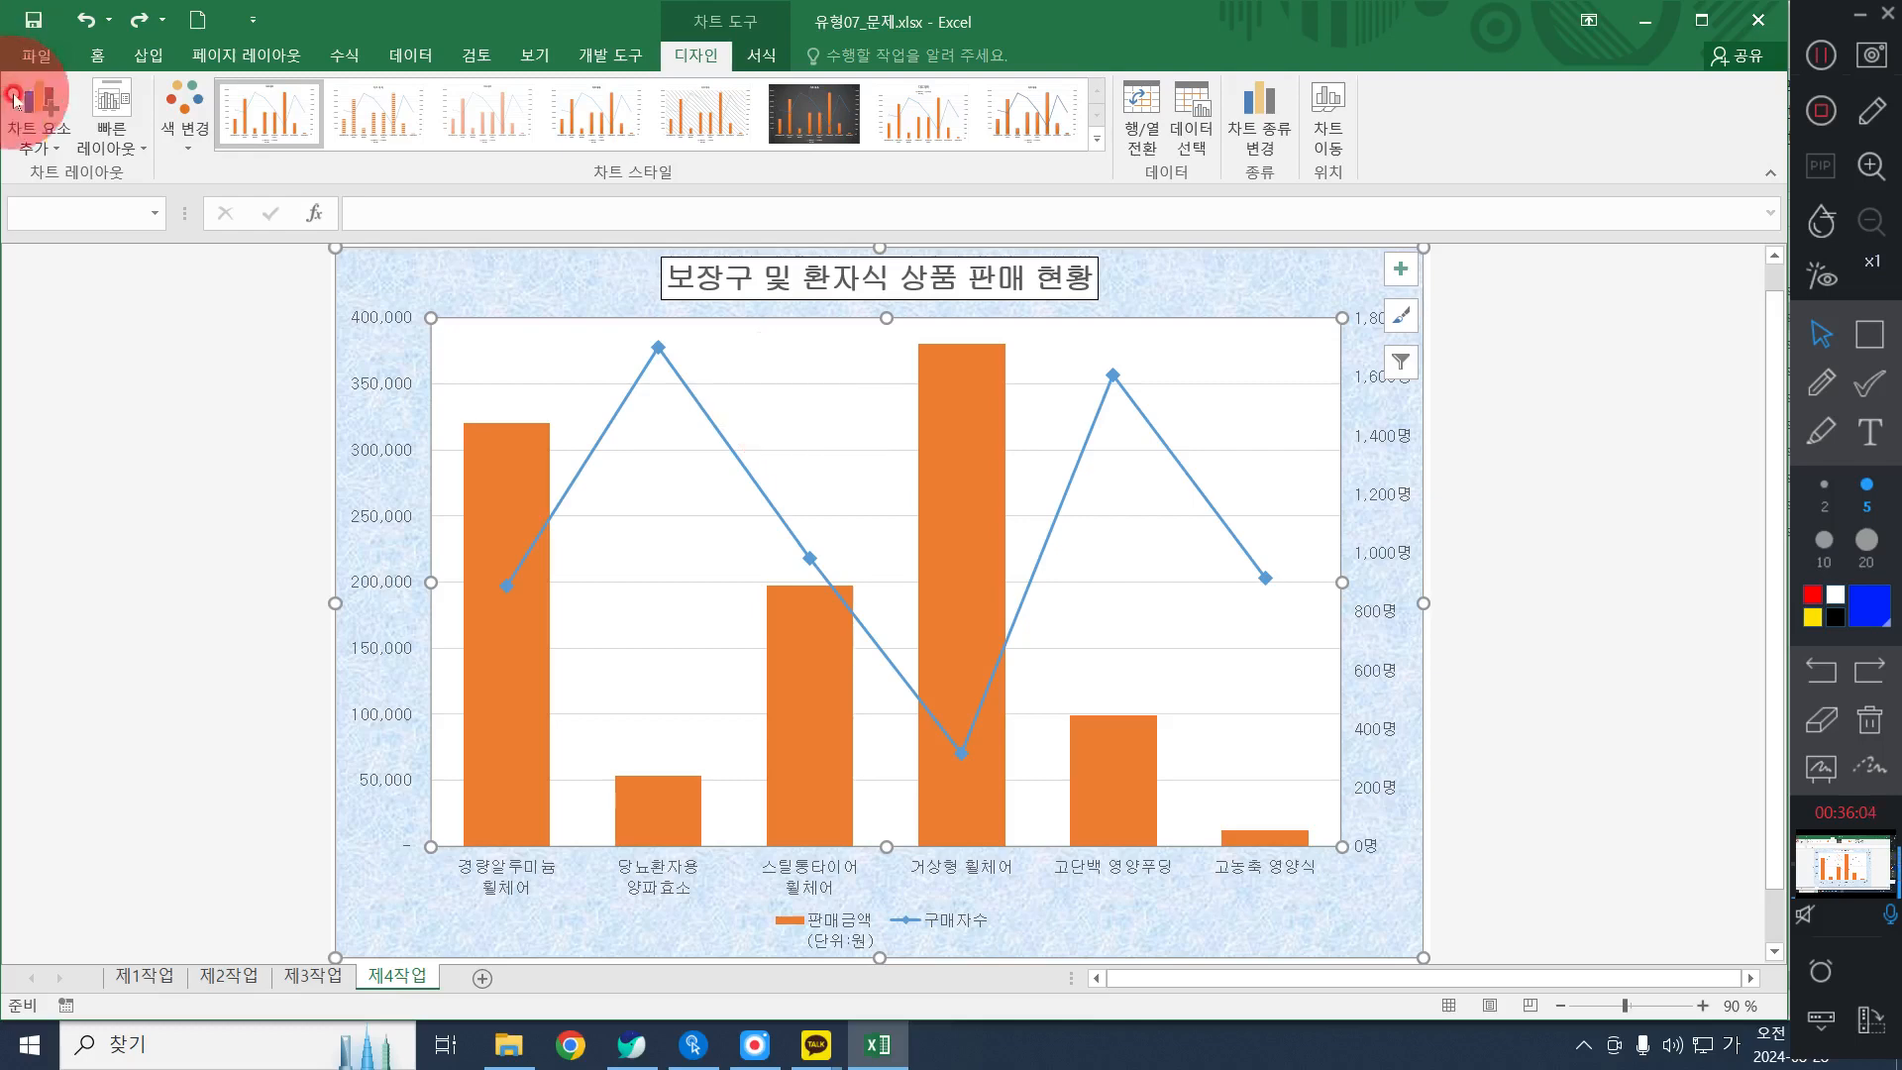
{"action": "left_click", "coordinate": [46, 129]}
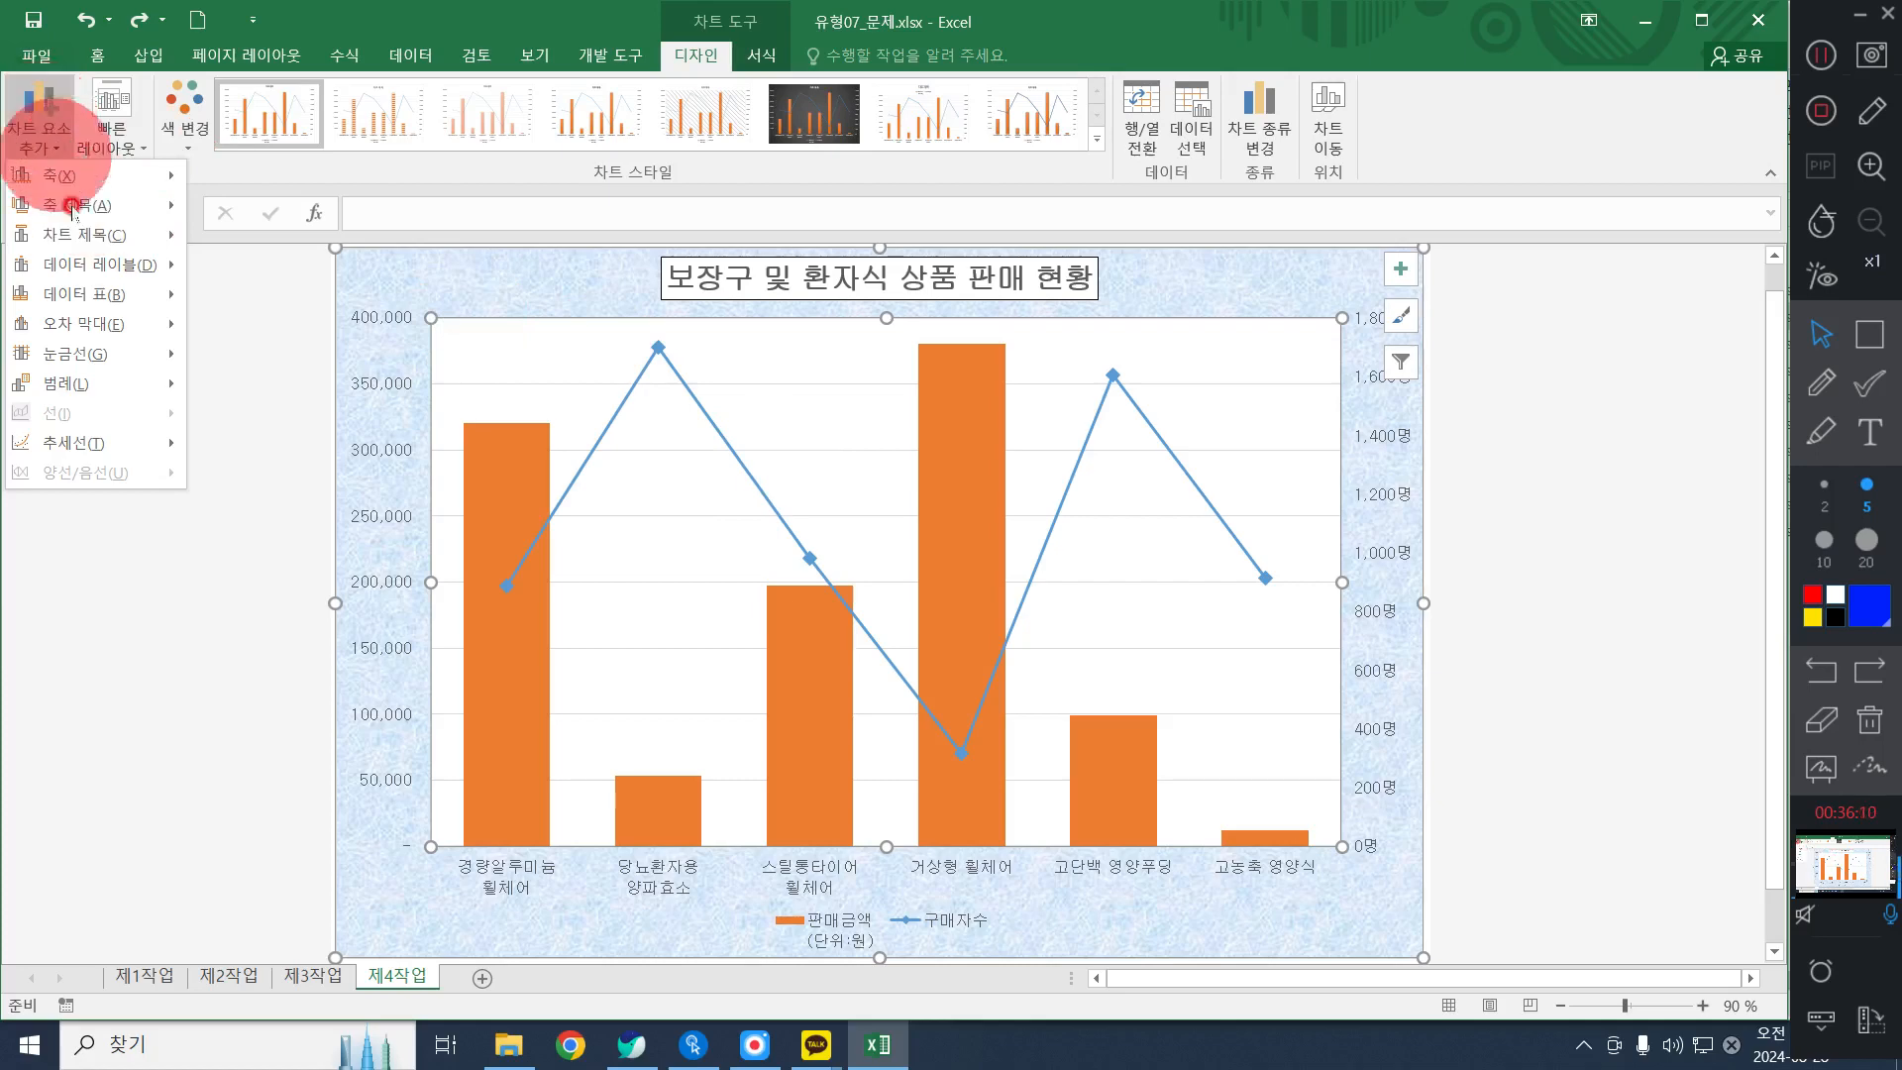
{"action": "mouse_move", "coordinate": [86, 263]}
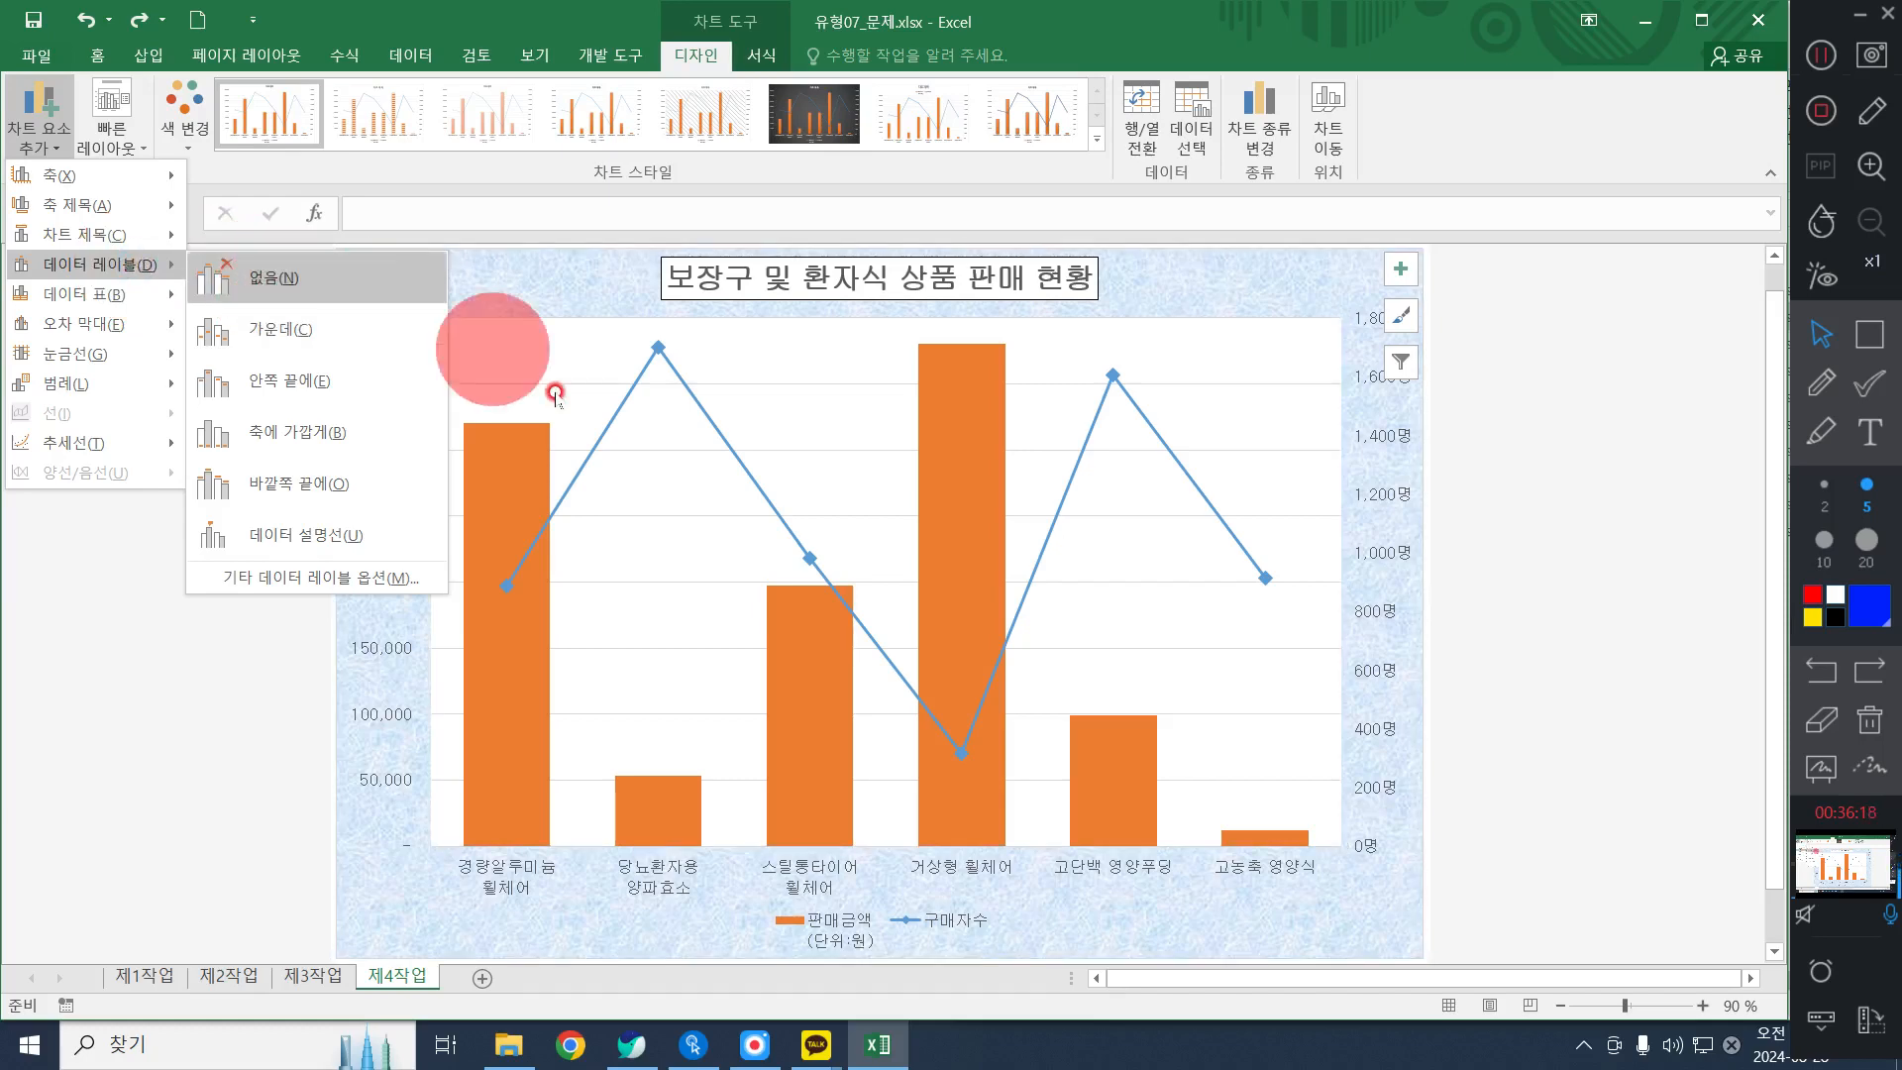
{"action": "left_click", "coordinate": [255, 279]}
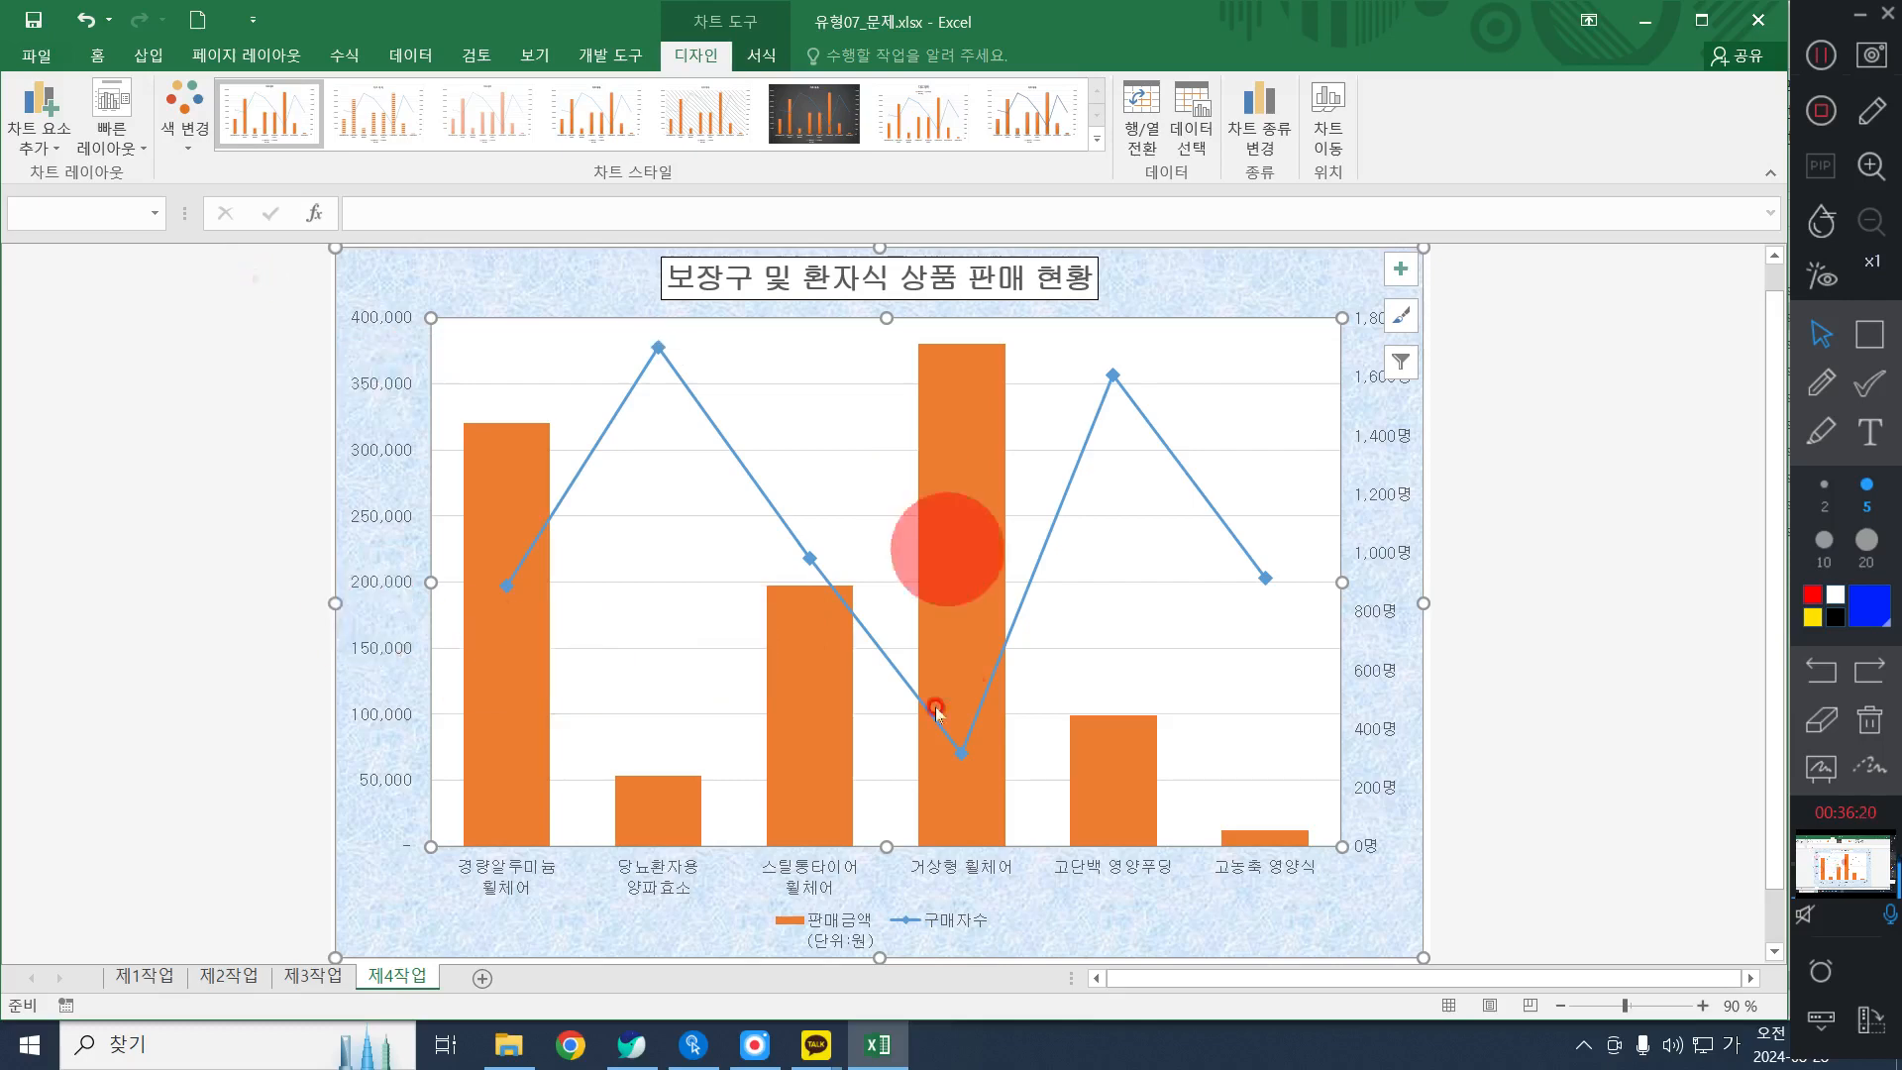
{"action": "left_click", "coordinate": [614, 384]}
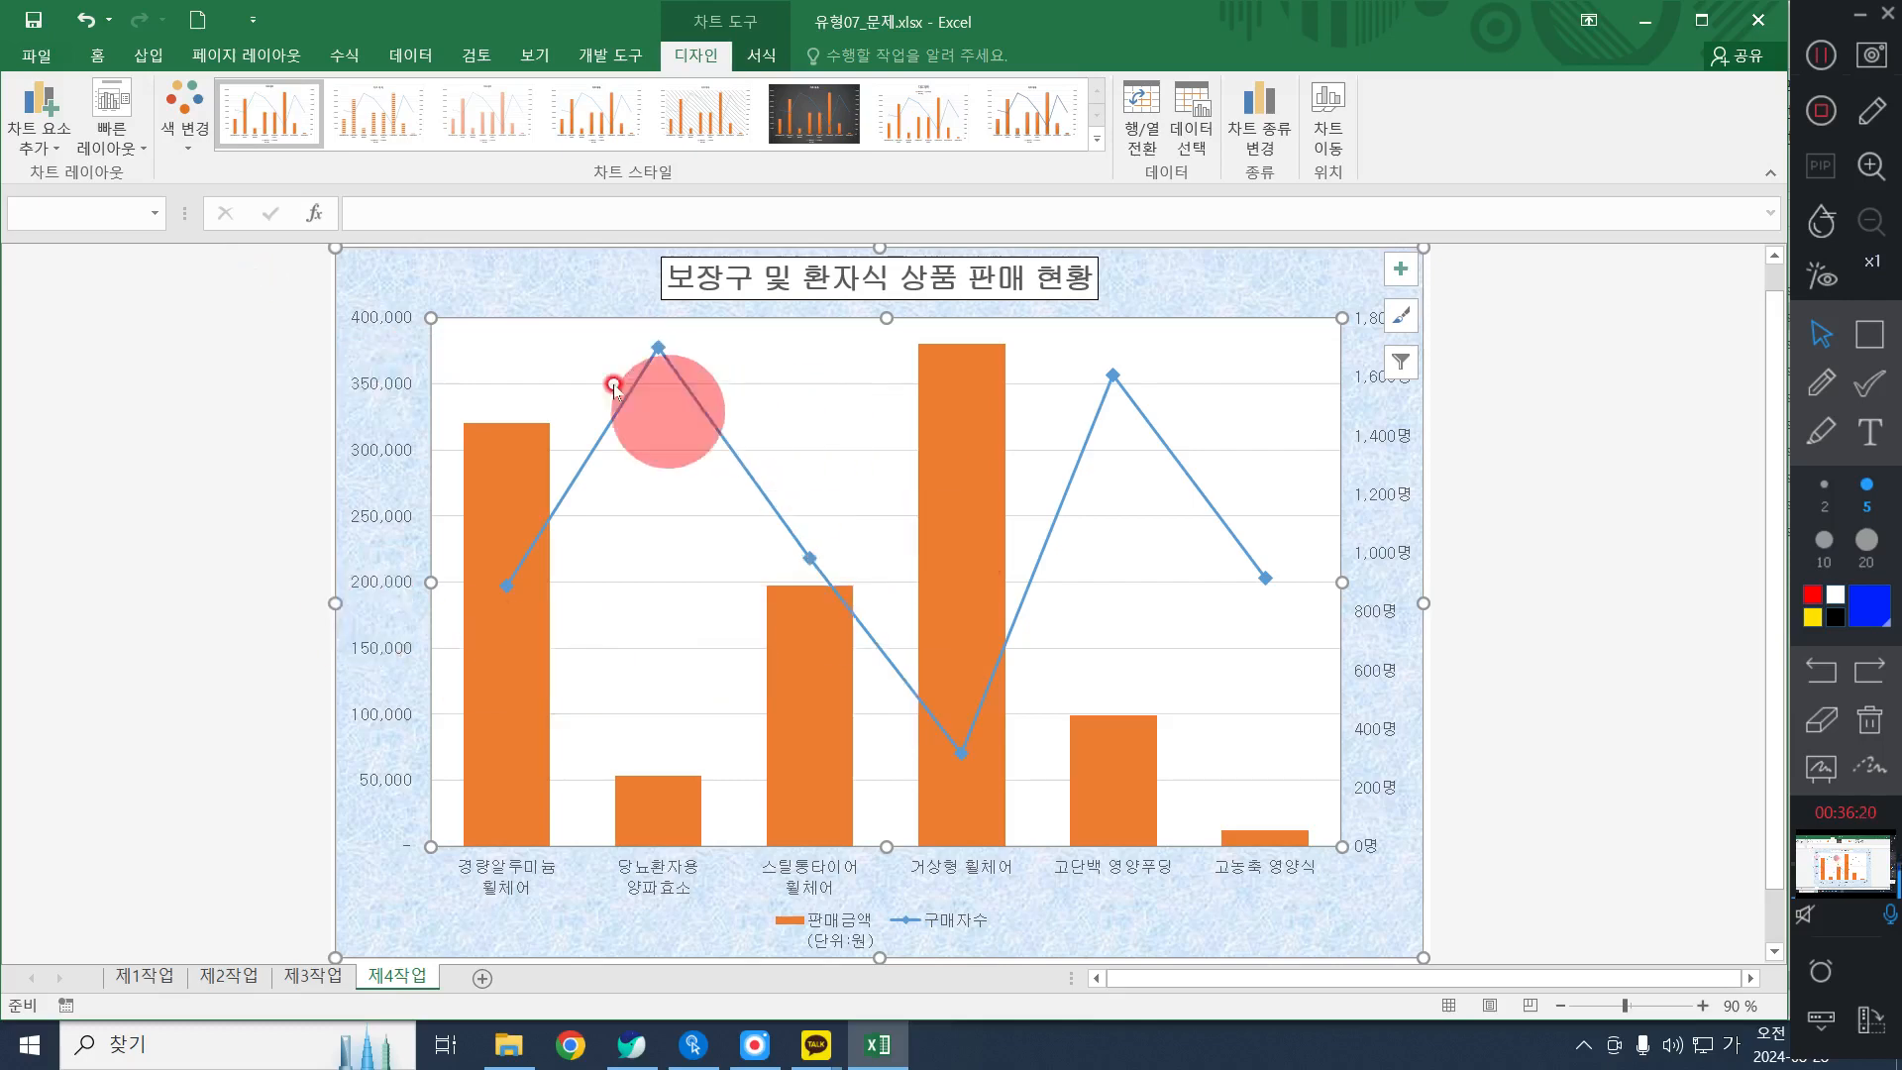
Add data labels on the left side (왼쪽) of all points of the 구매자수 line
{"action": "left_click", "coordinate": [658, 352]}
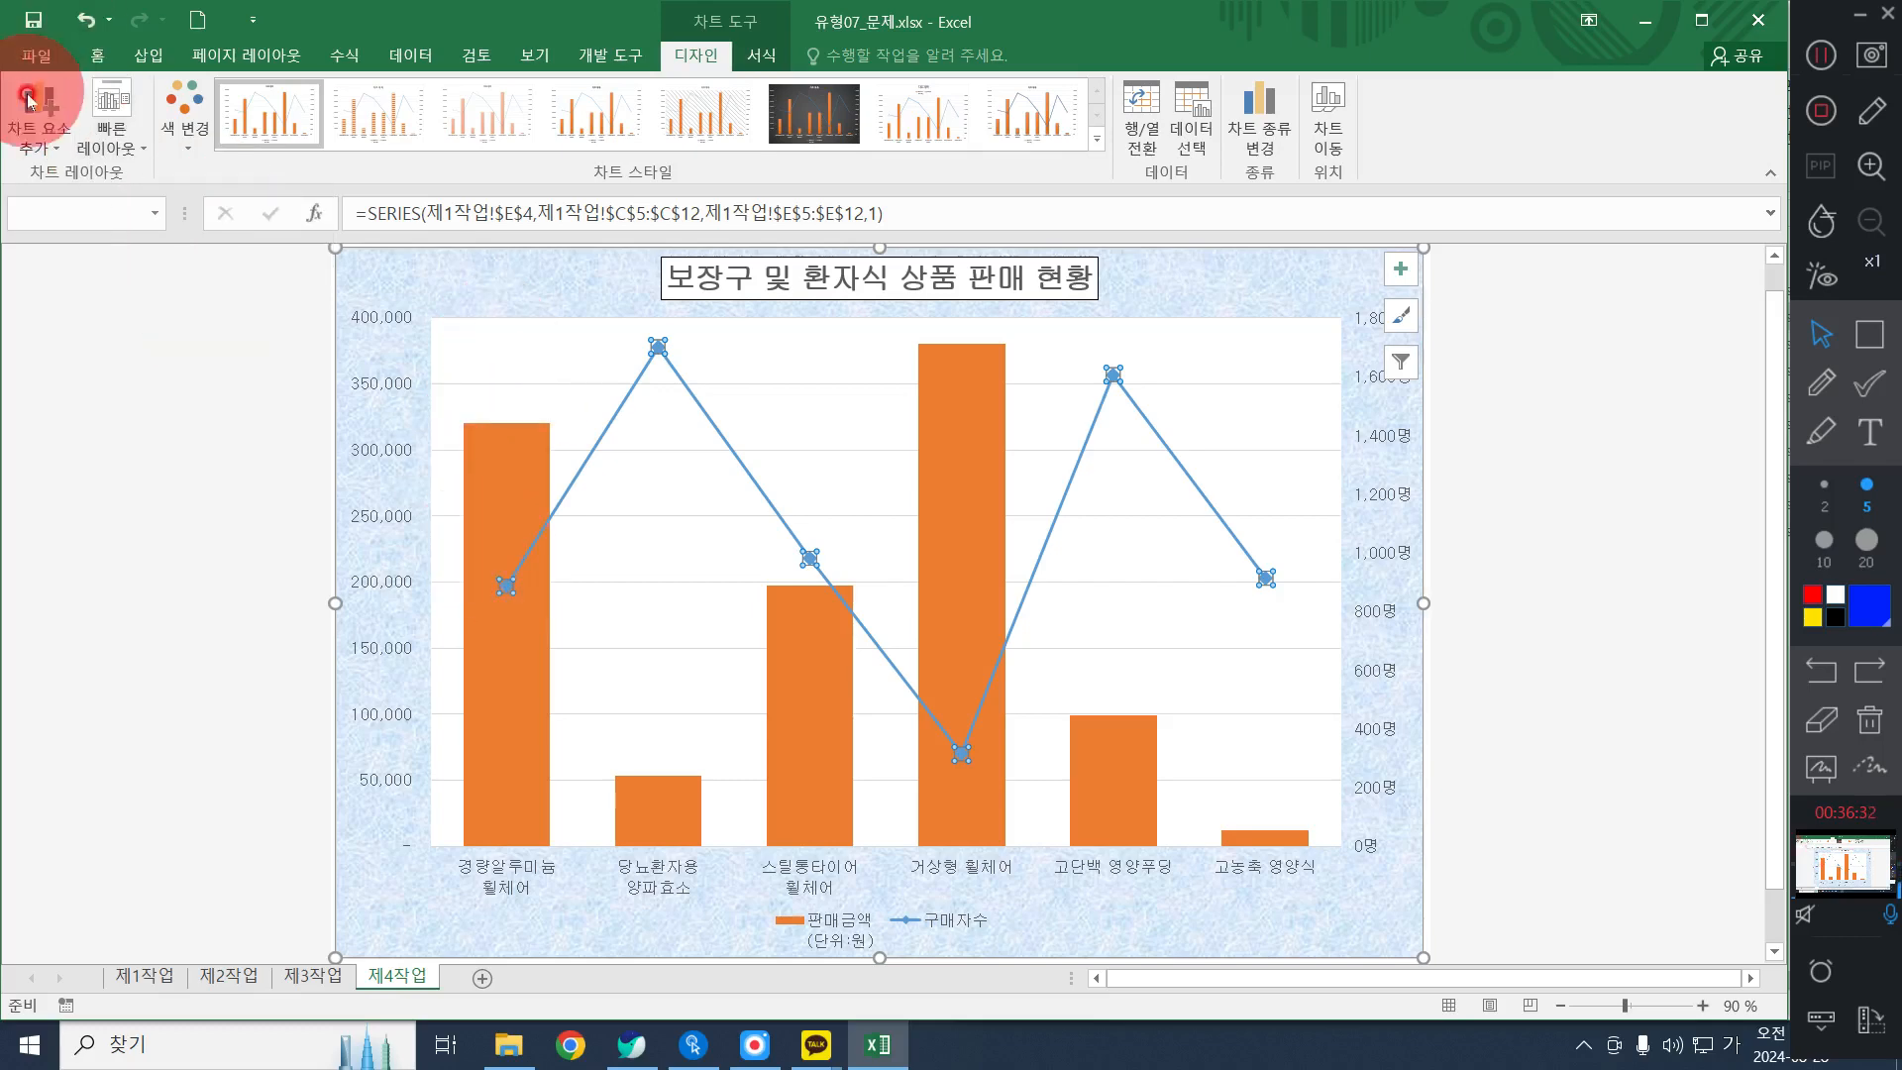
{"action": "left_click", "coordinate": [48, 120]}
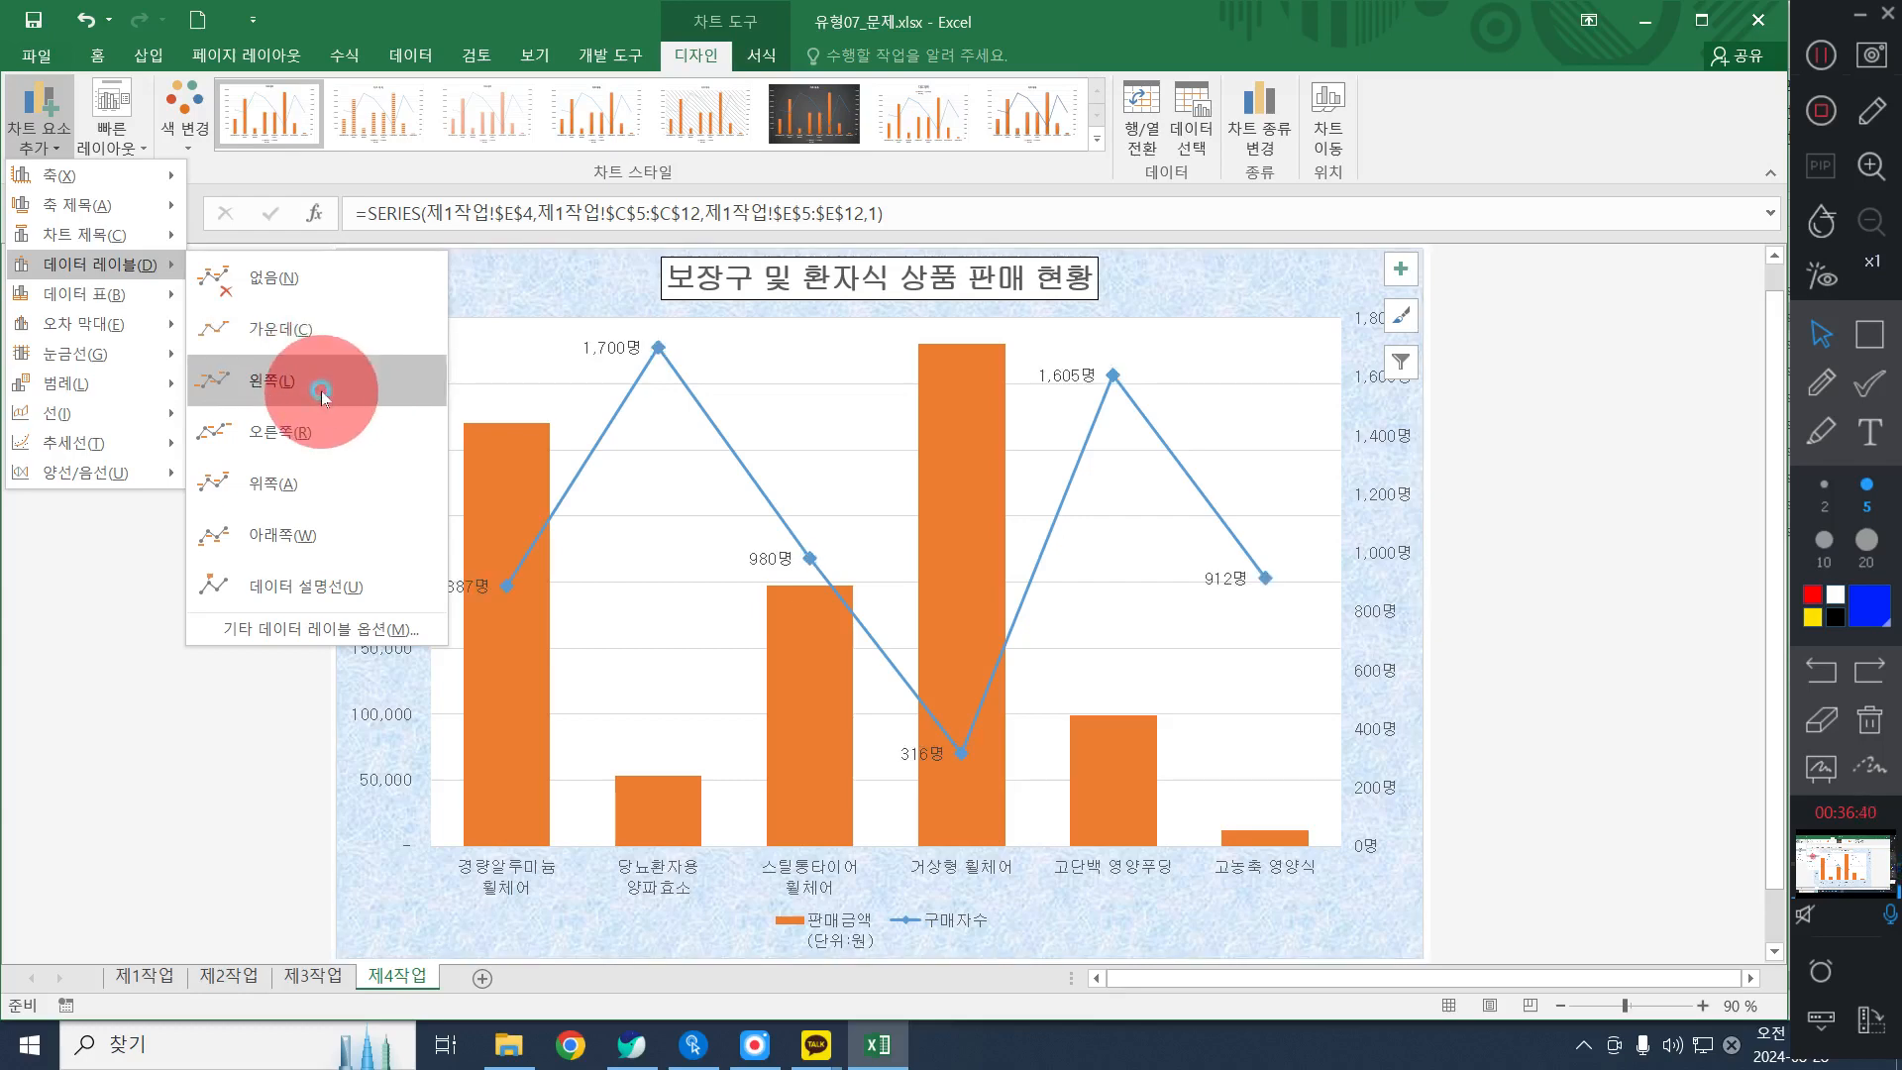
{"action": "left_click", "coordinate": [322, 395]}
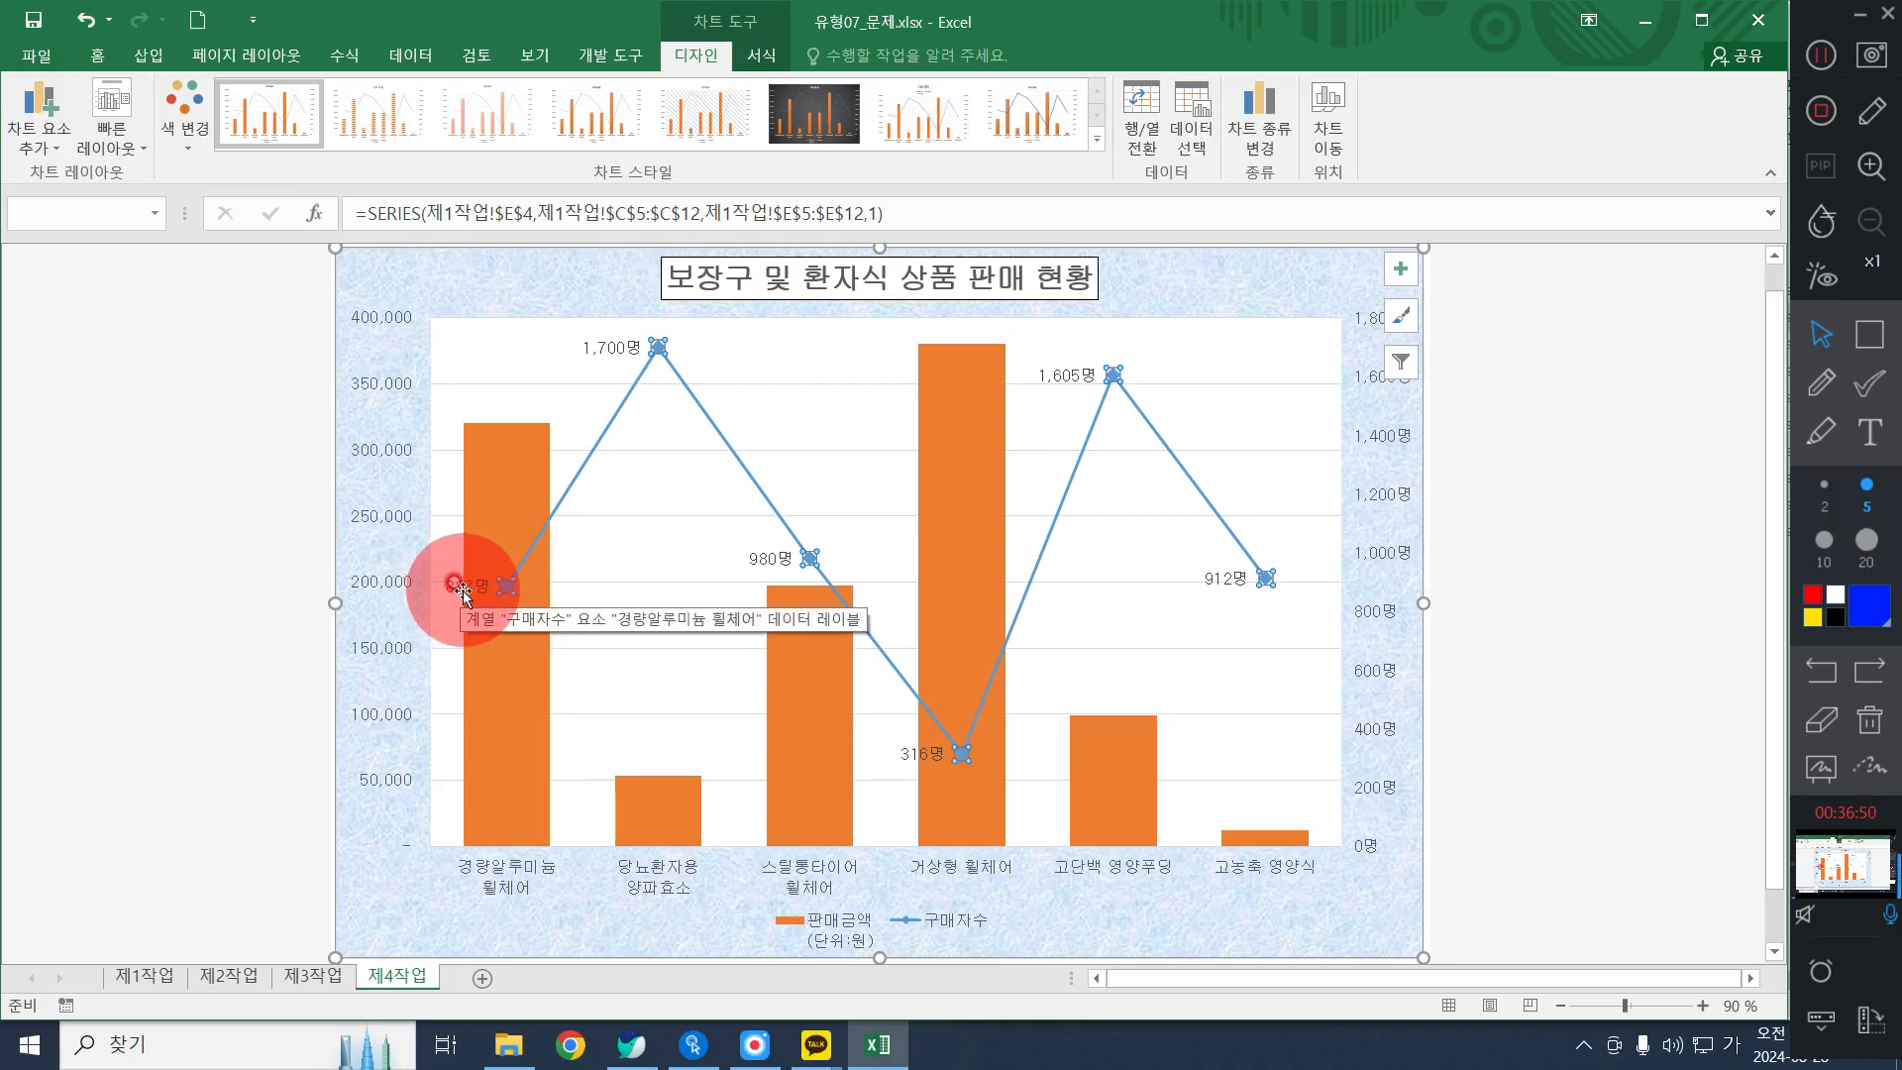
Delete the 구매자수 line's data labels at every point except 당뇨환자용 양파효소
{"action": "left_click", "coordinate": [462, 591]}
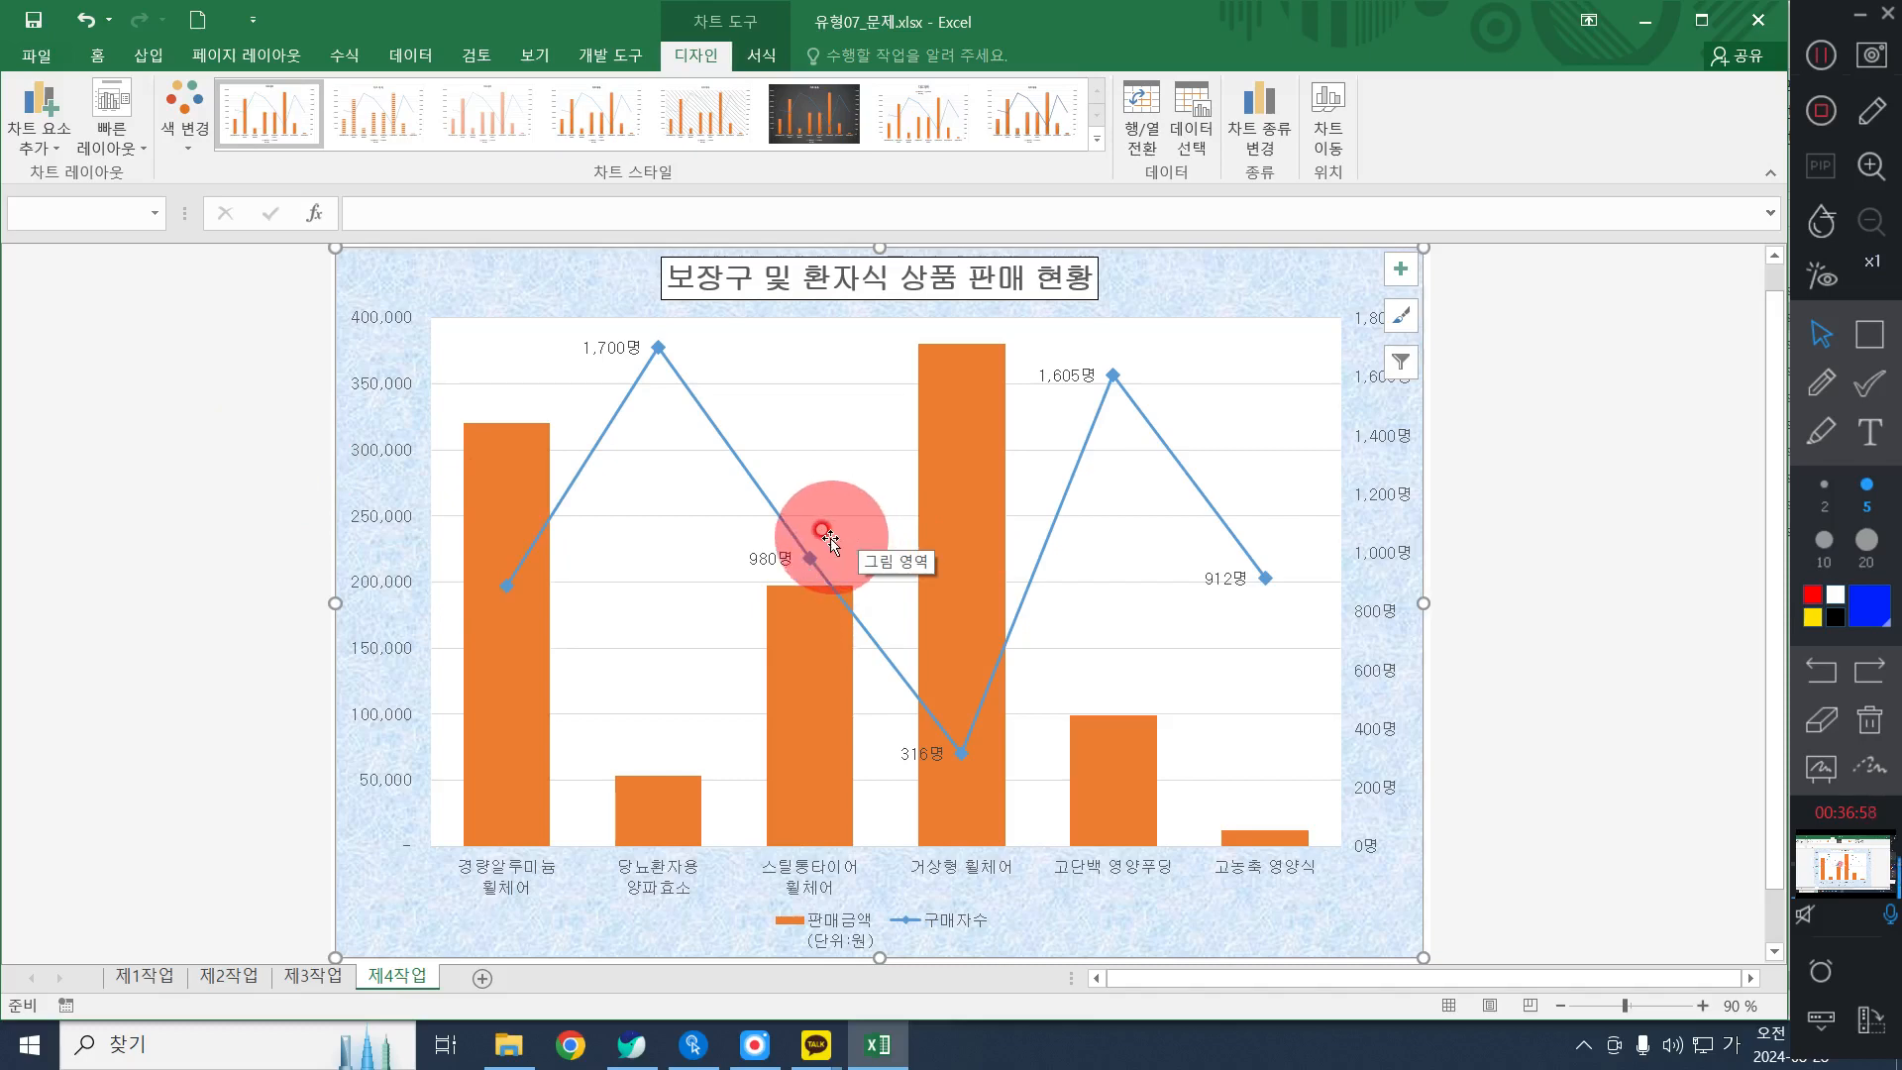
{"action": "left_click", "coordinate": [771, 557]}
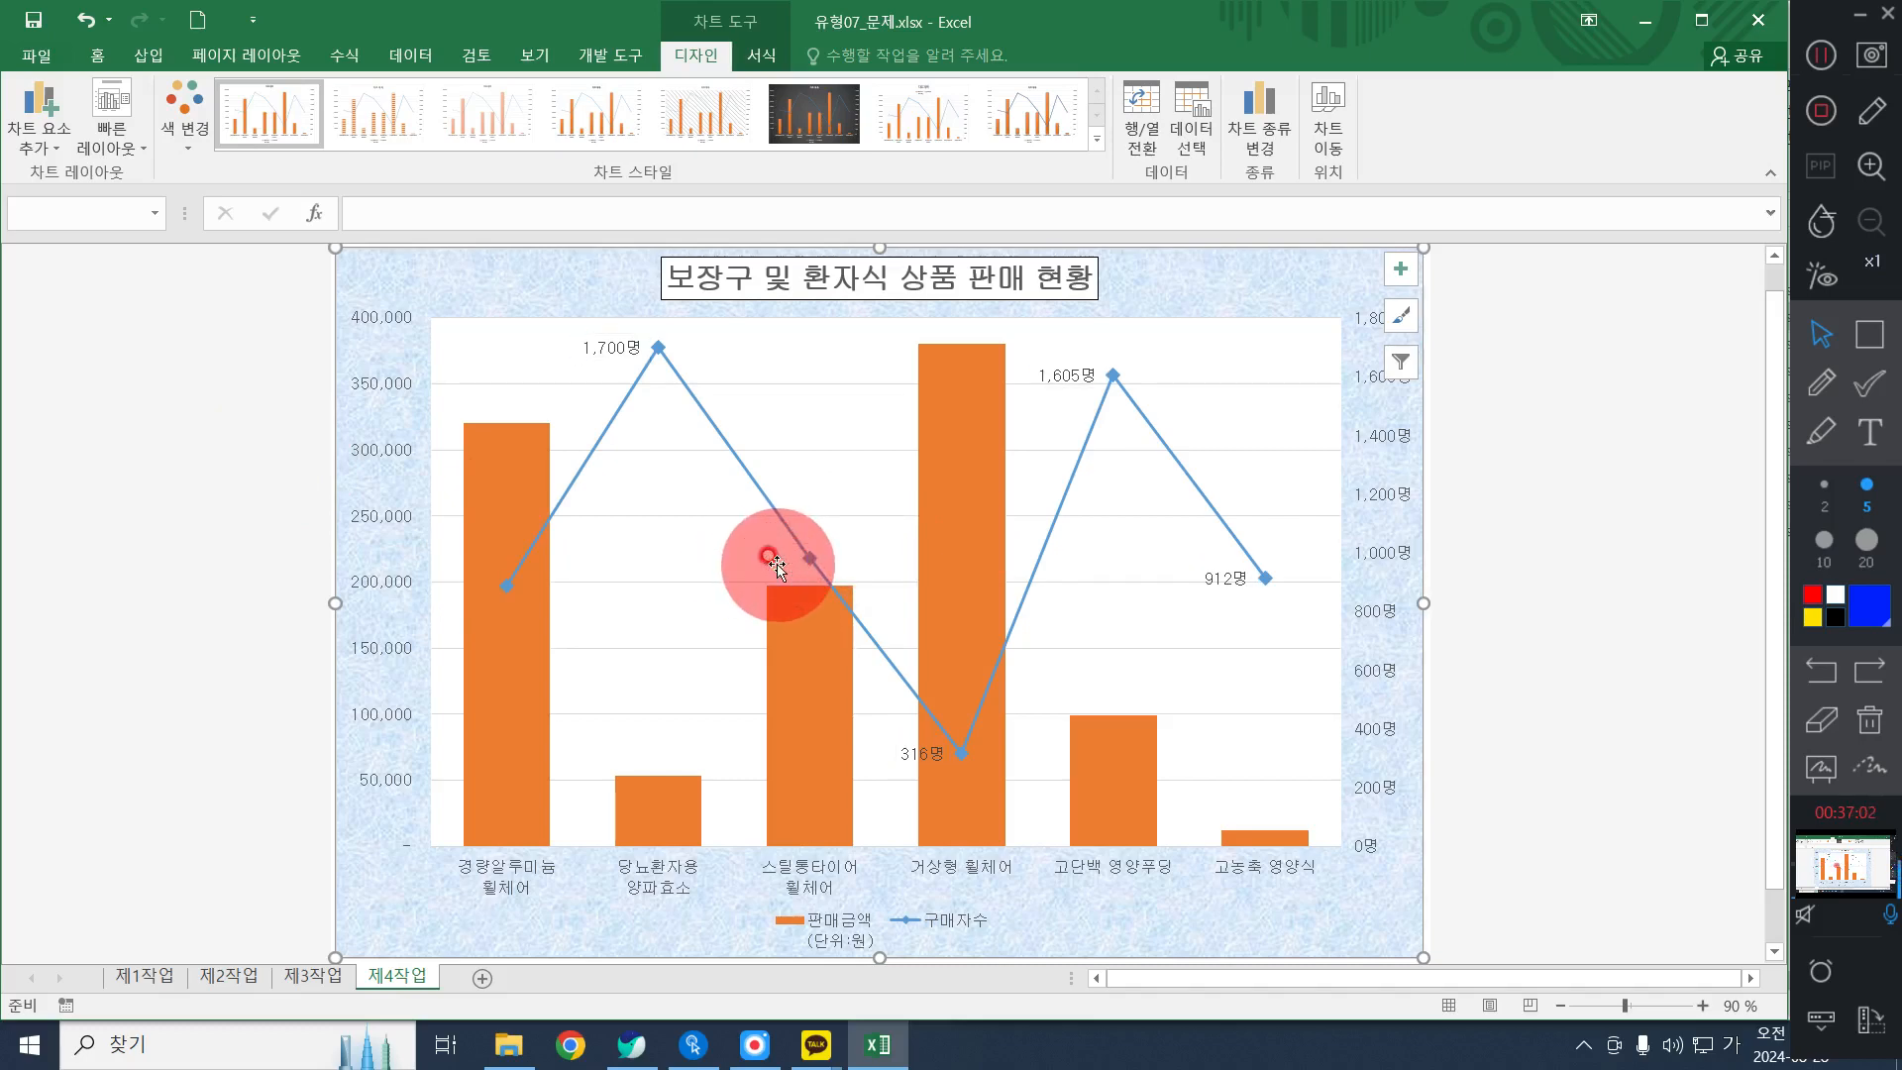
{"action": "key", "text": "Delete"}
{"action": "left_click", "coordinate": [927, 751]}
{"action": "left_click", "coordinate": [927, 751]}
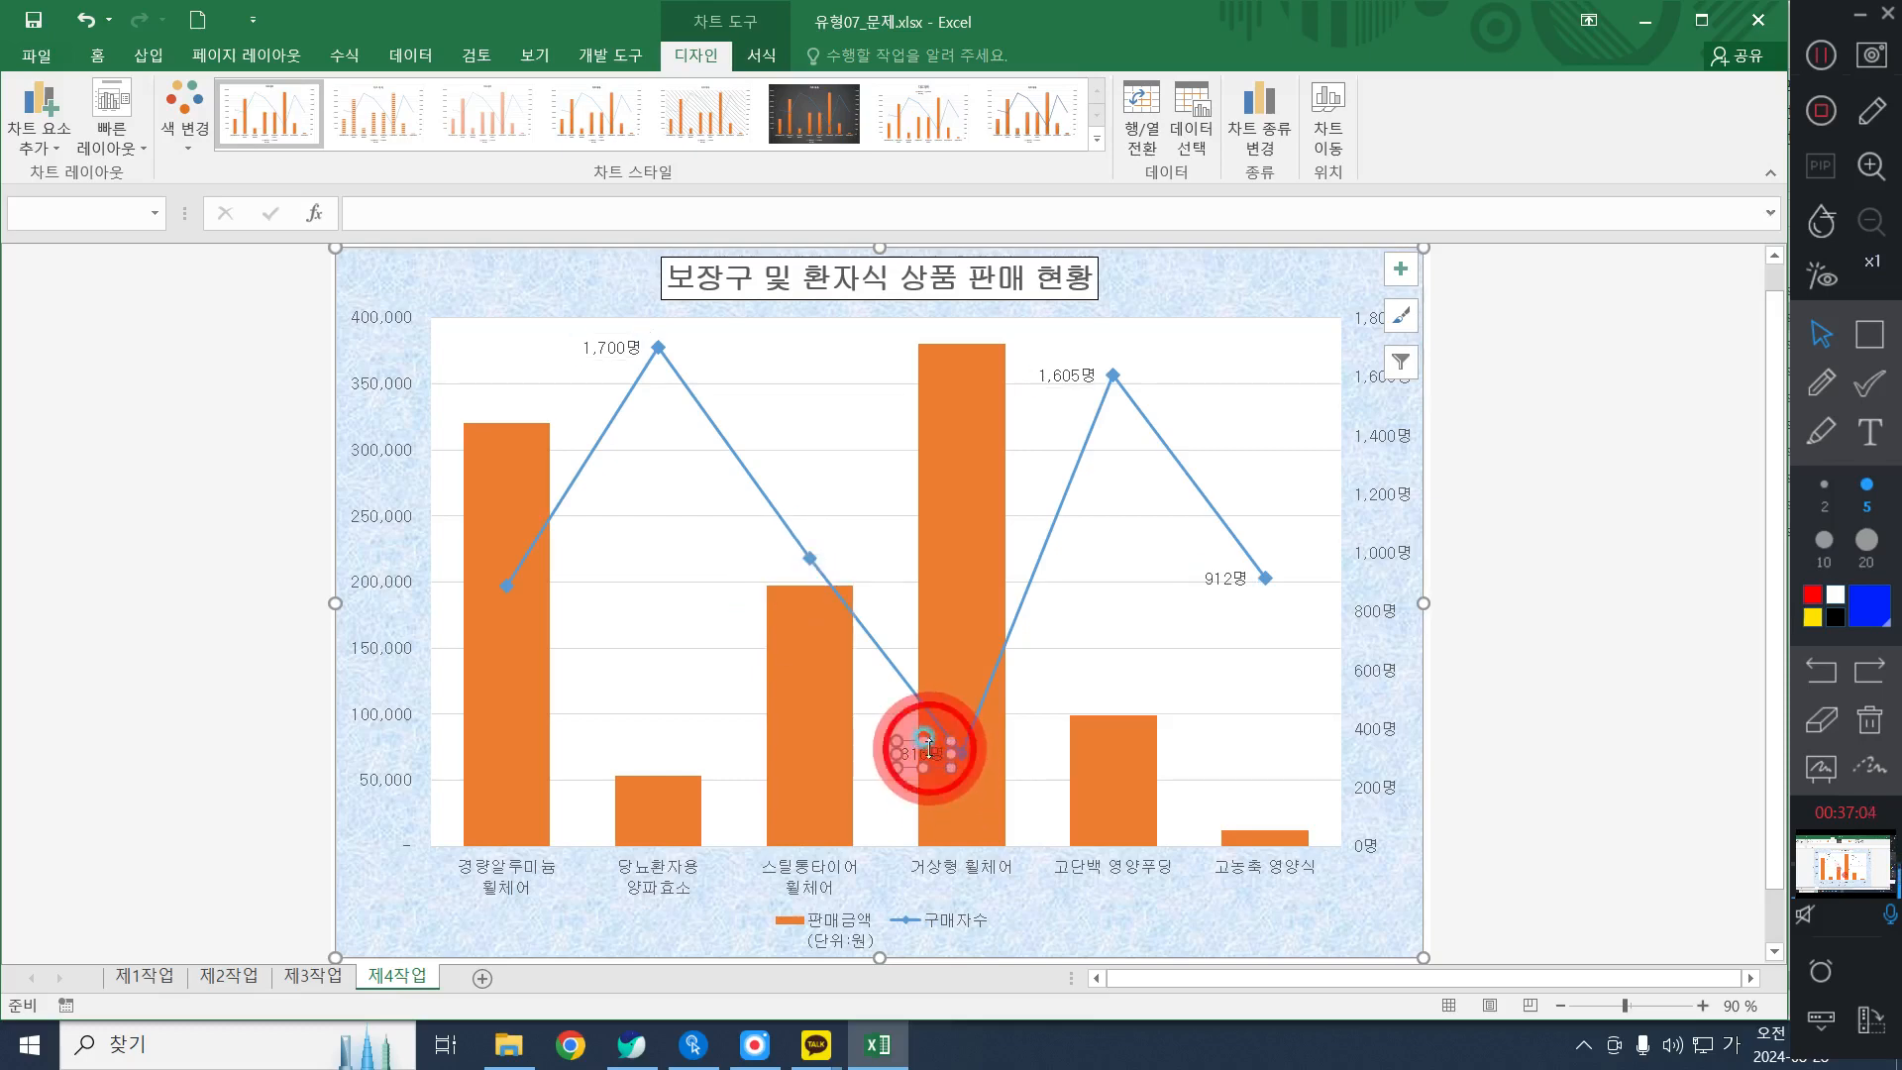
{"action": "key", "text": "Delete"}
{"action": "left_click", "coordinate": [1078, 373]}
{"action": "left_click", "coordinate": [1076, 372]}
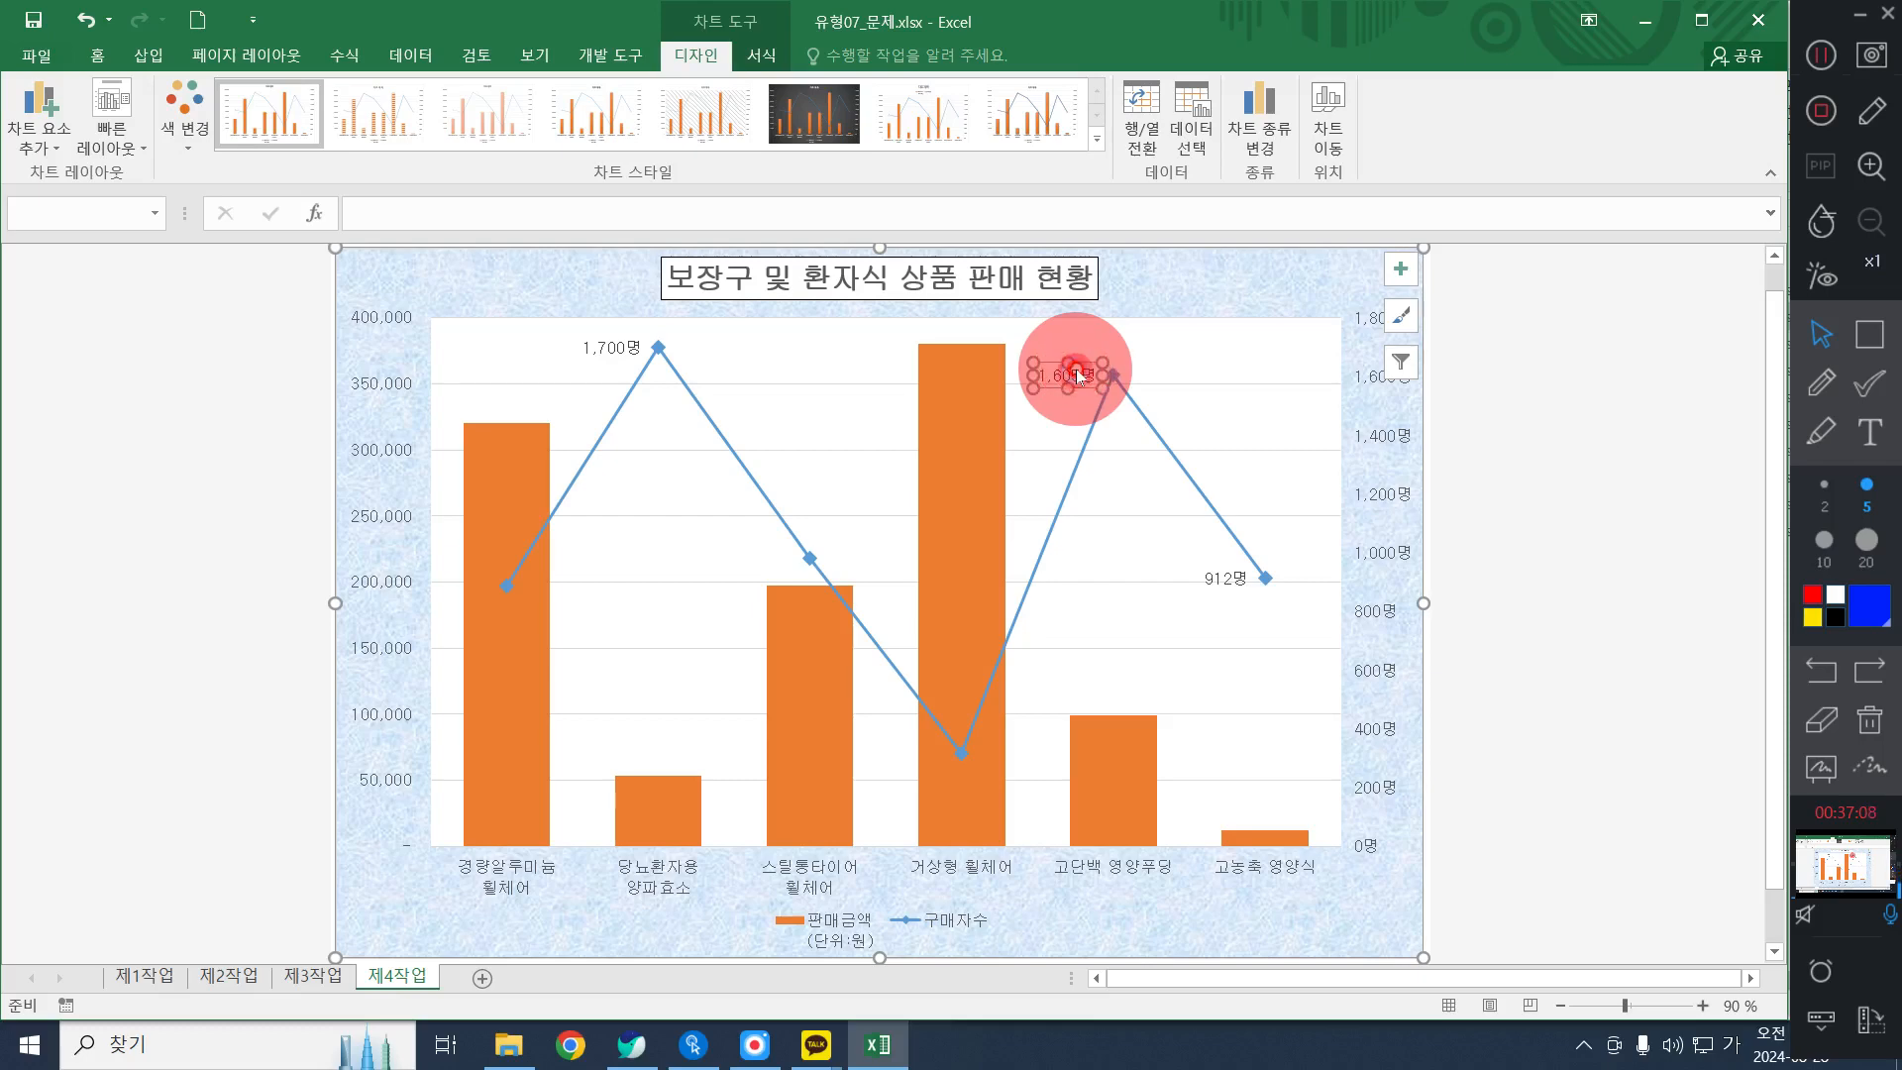
{"action": "key", "text": "Delete"}
{"action": "left_click", "coordinate": [1219, 580]}
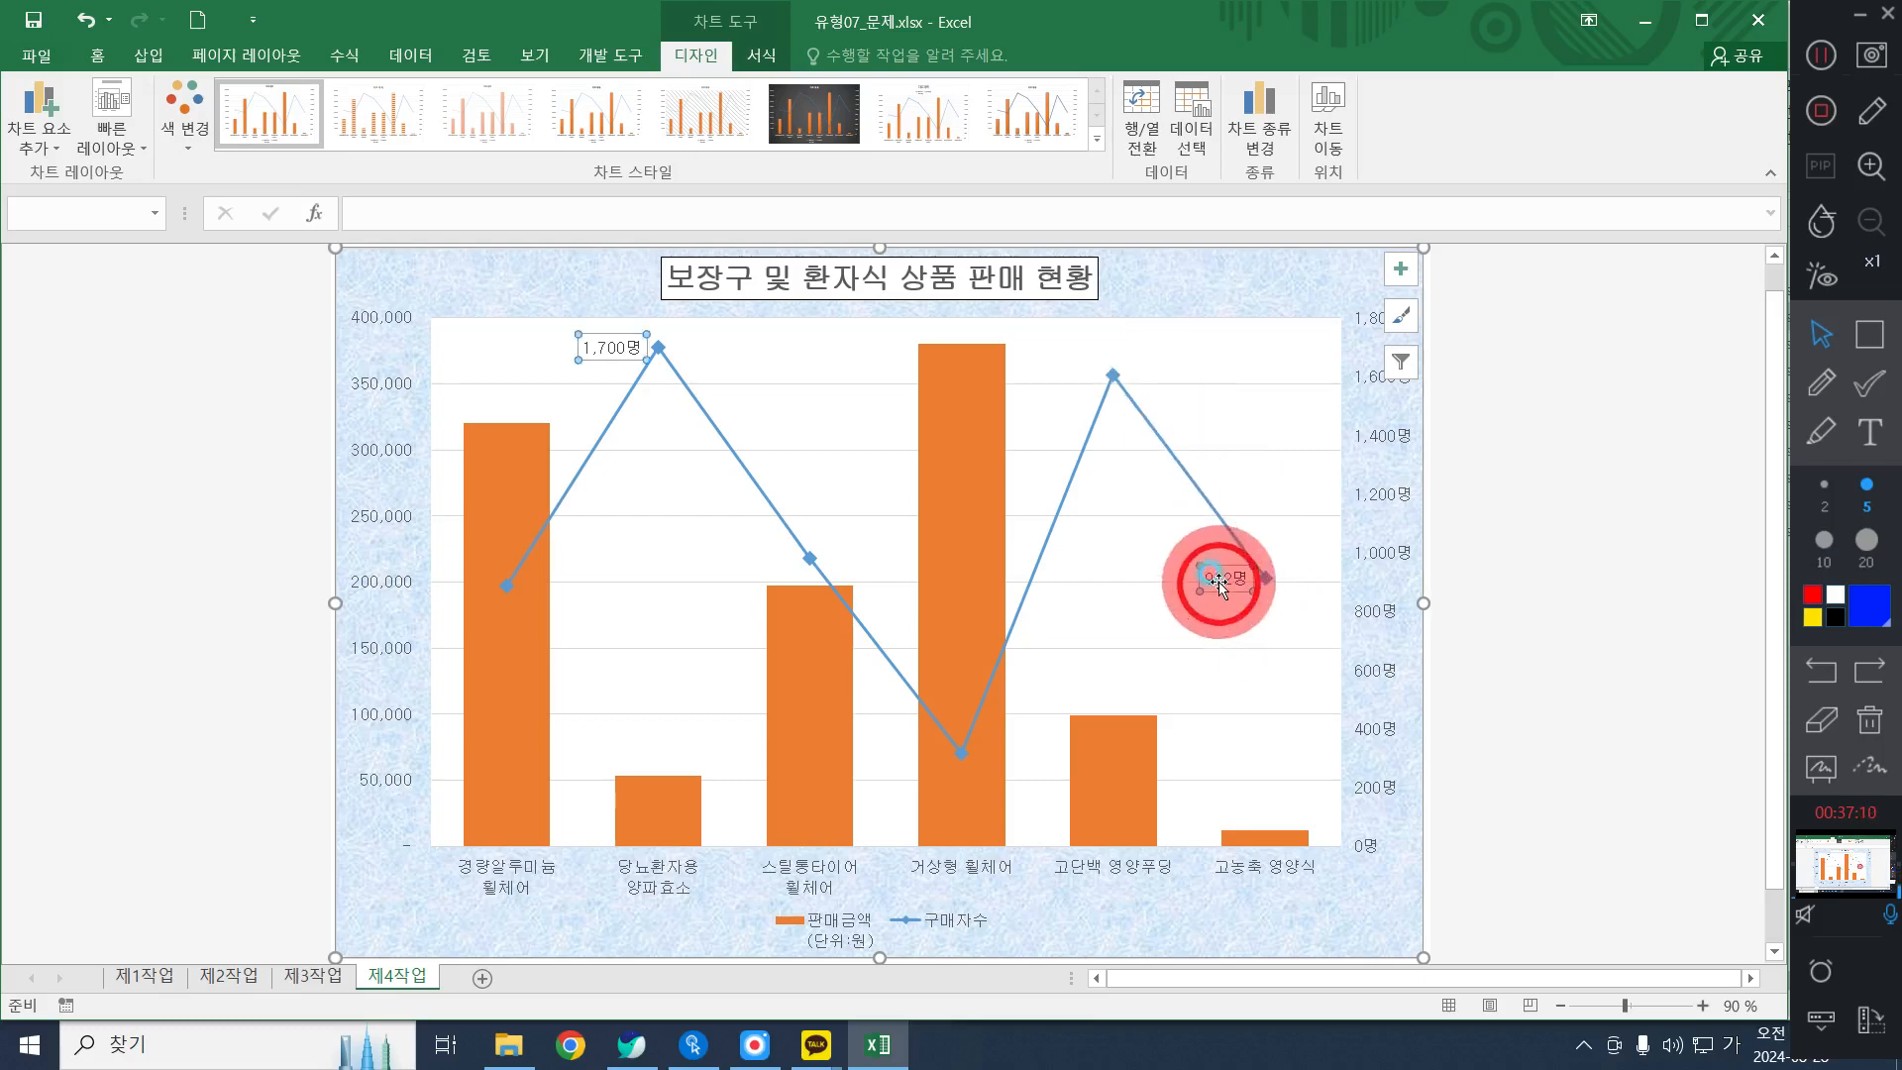
{"action": "left_click", "coordinate": [1221, 582]}
{"action": "key", "text": "Delete"}
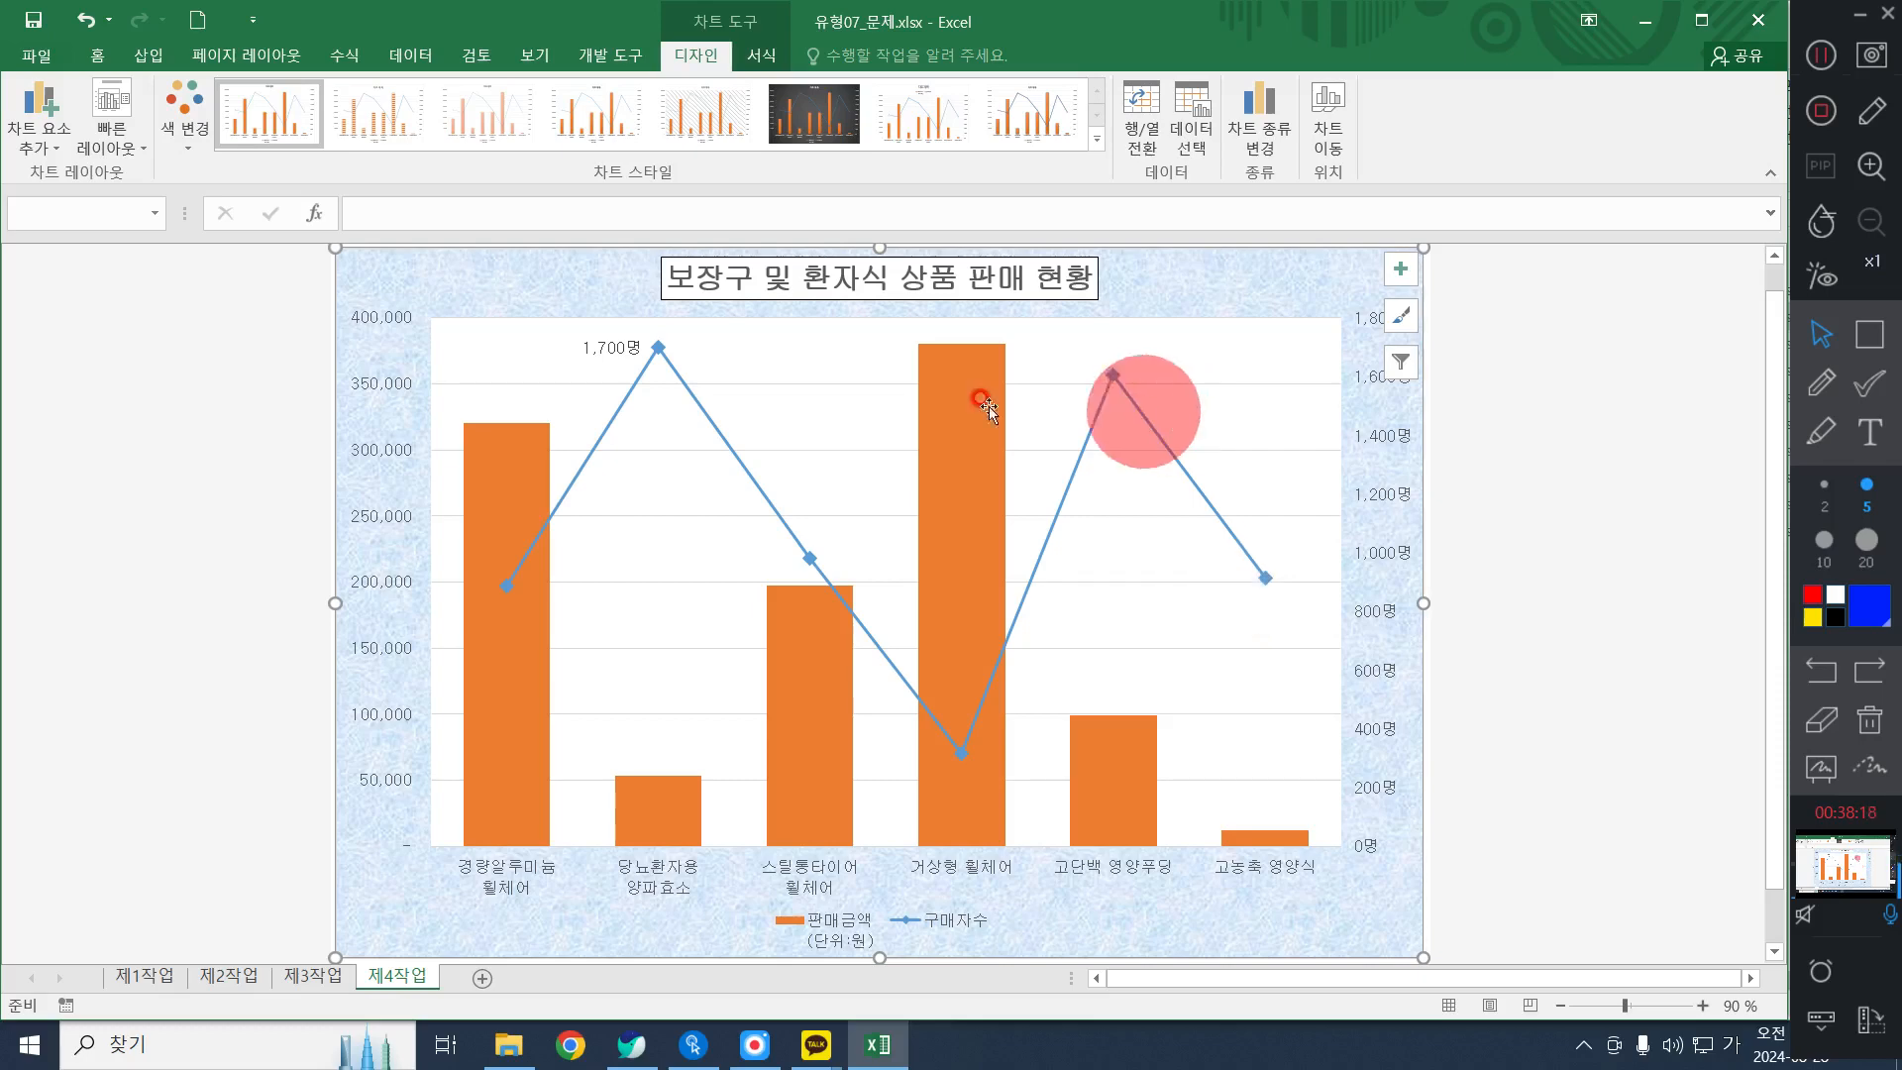
{"action": "left_click", "coordinate": [819, 383]}
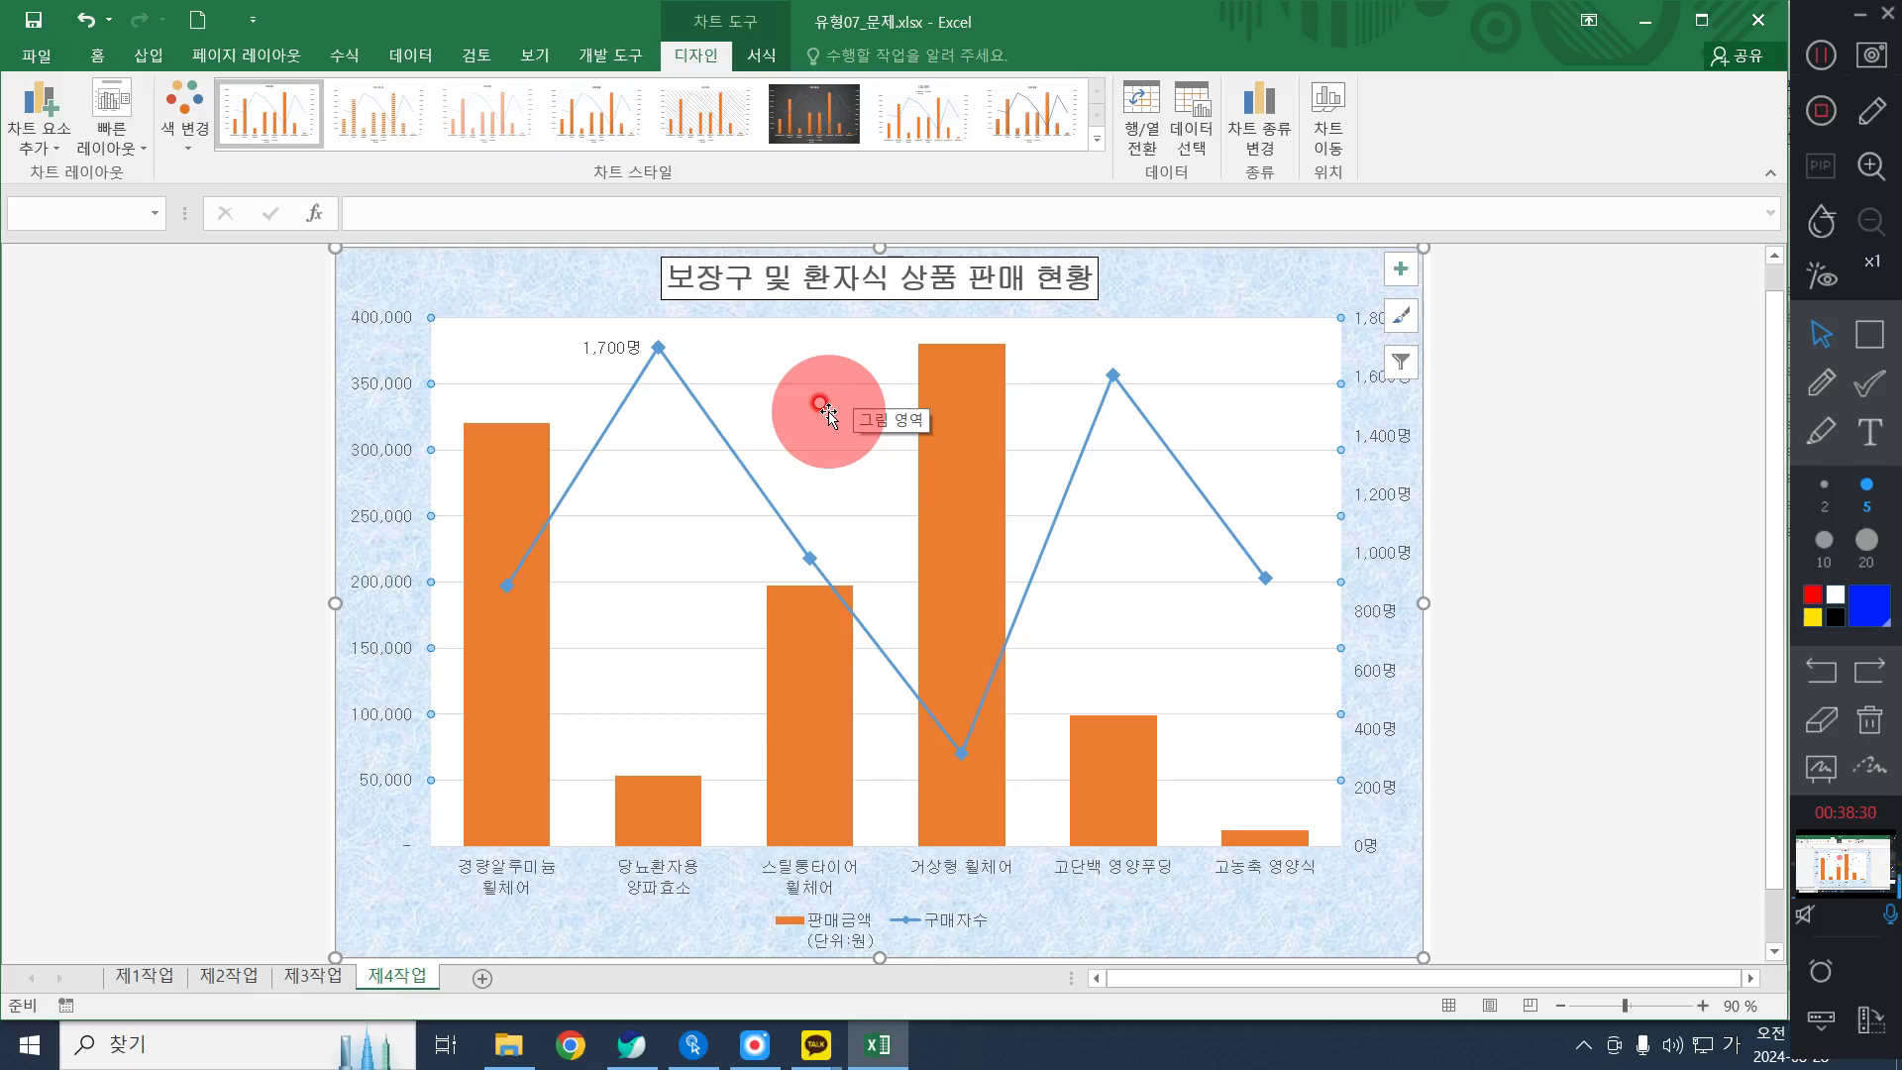
Set the line colour of the chart's primary horizontal gridlines to black
{"action": "left_click", "coordinate": [760, 54]}
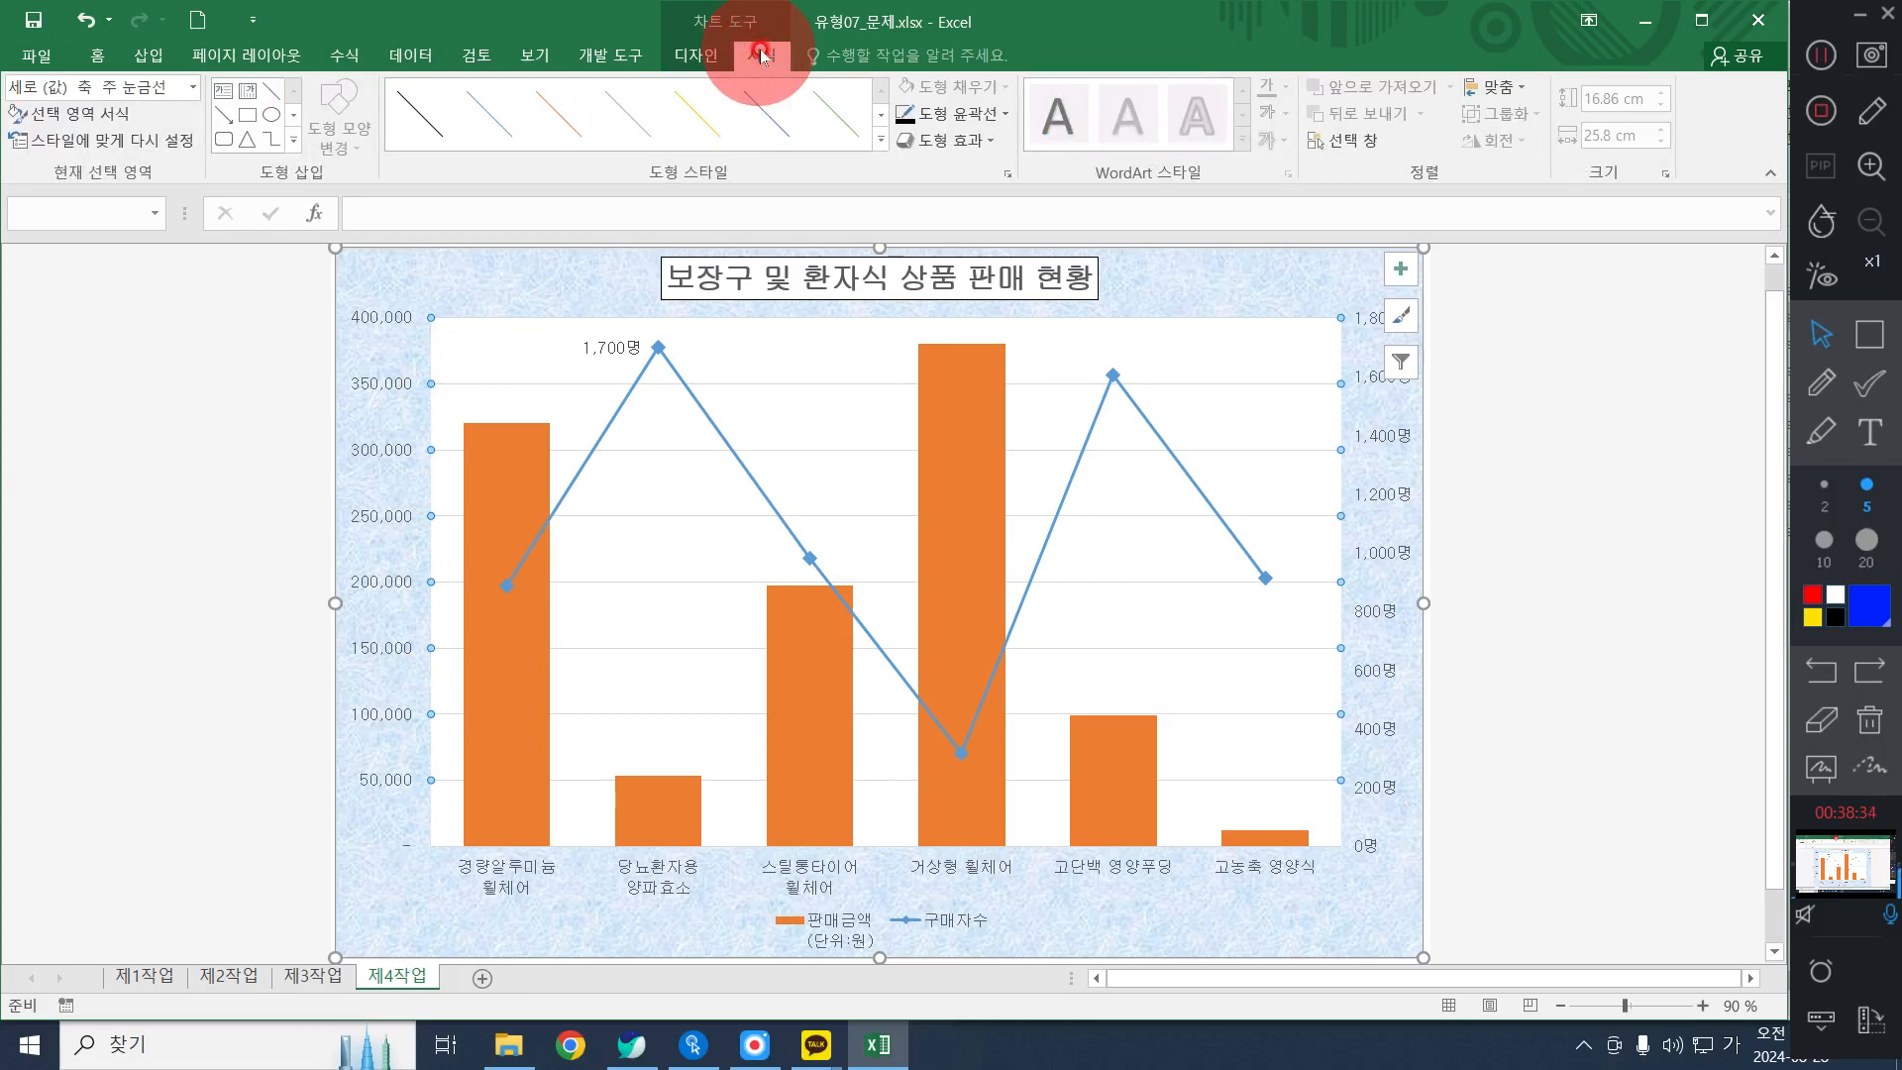
{"action": "left_click", "coordinate": [972, 116]}
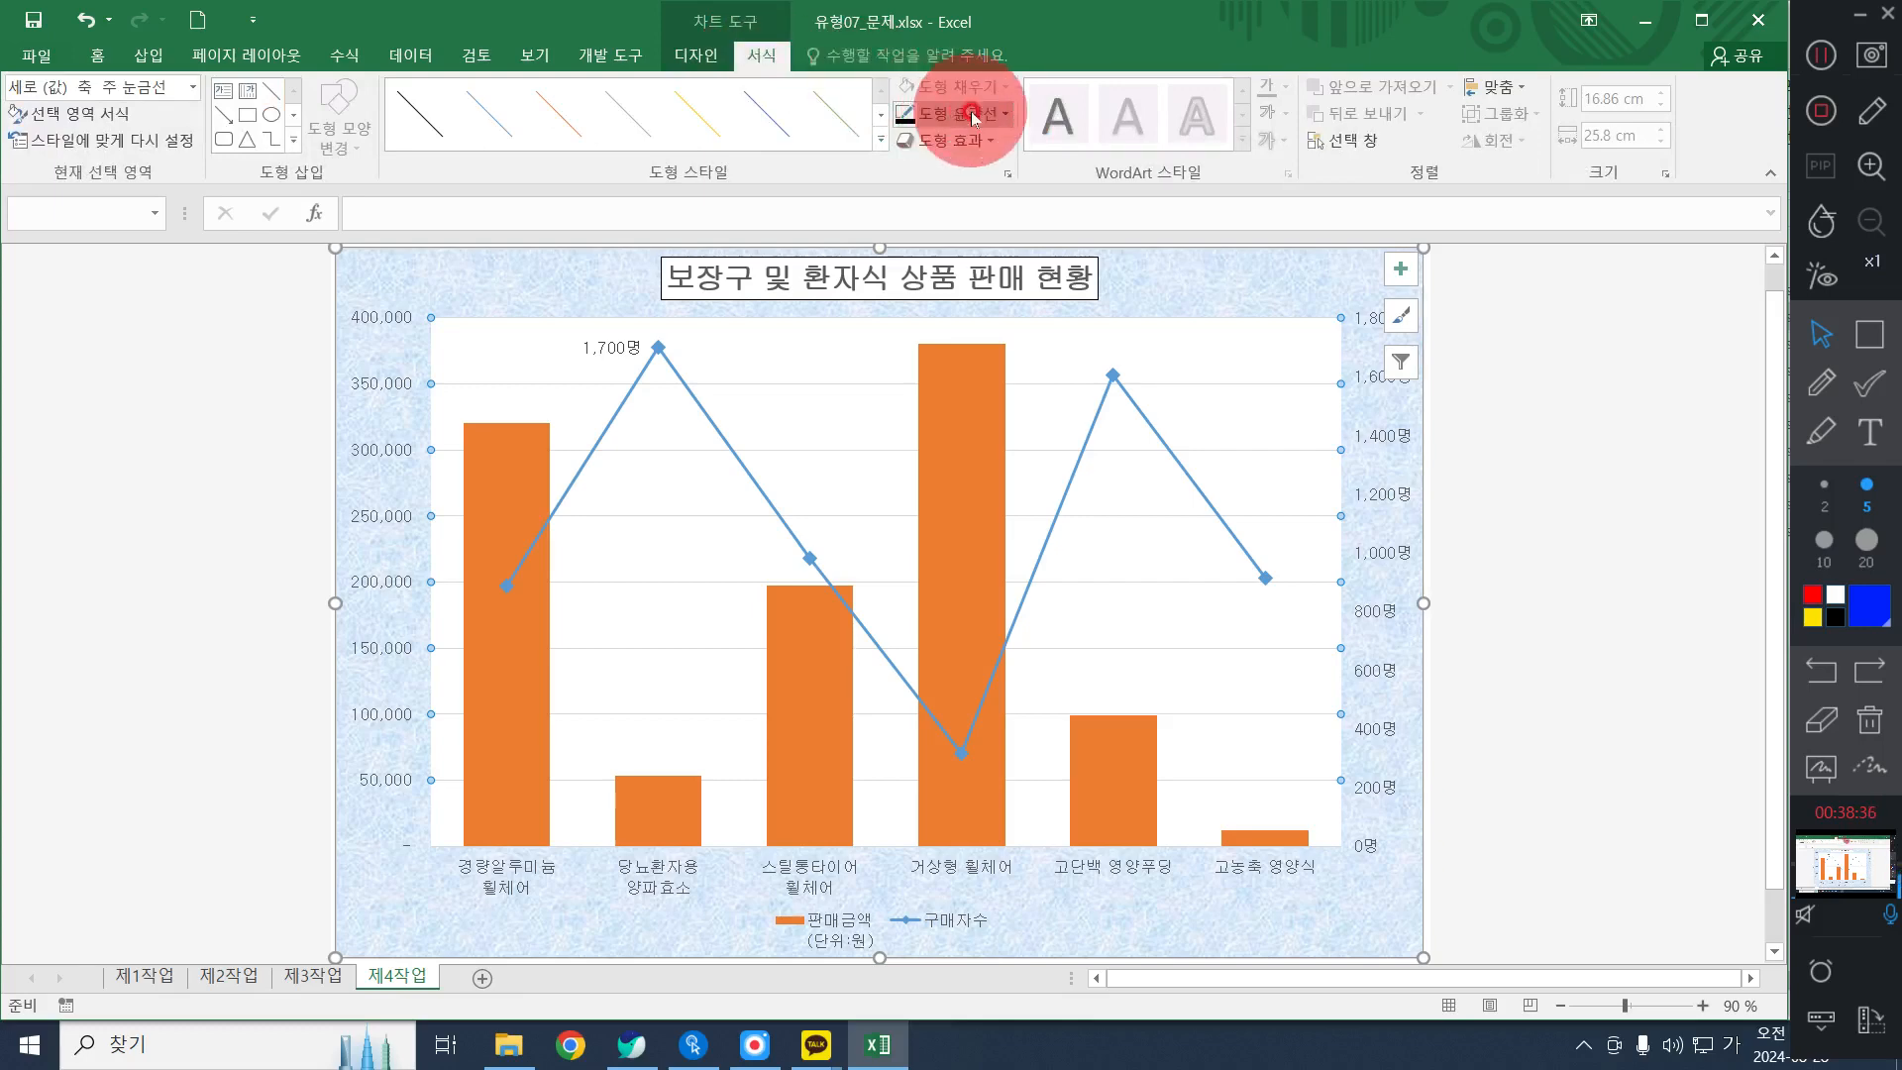
{"action": "left_click", "coordinate": [972, 117]}
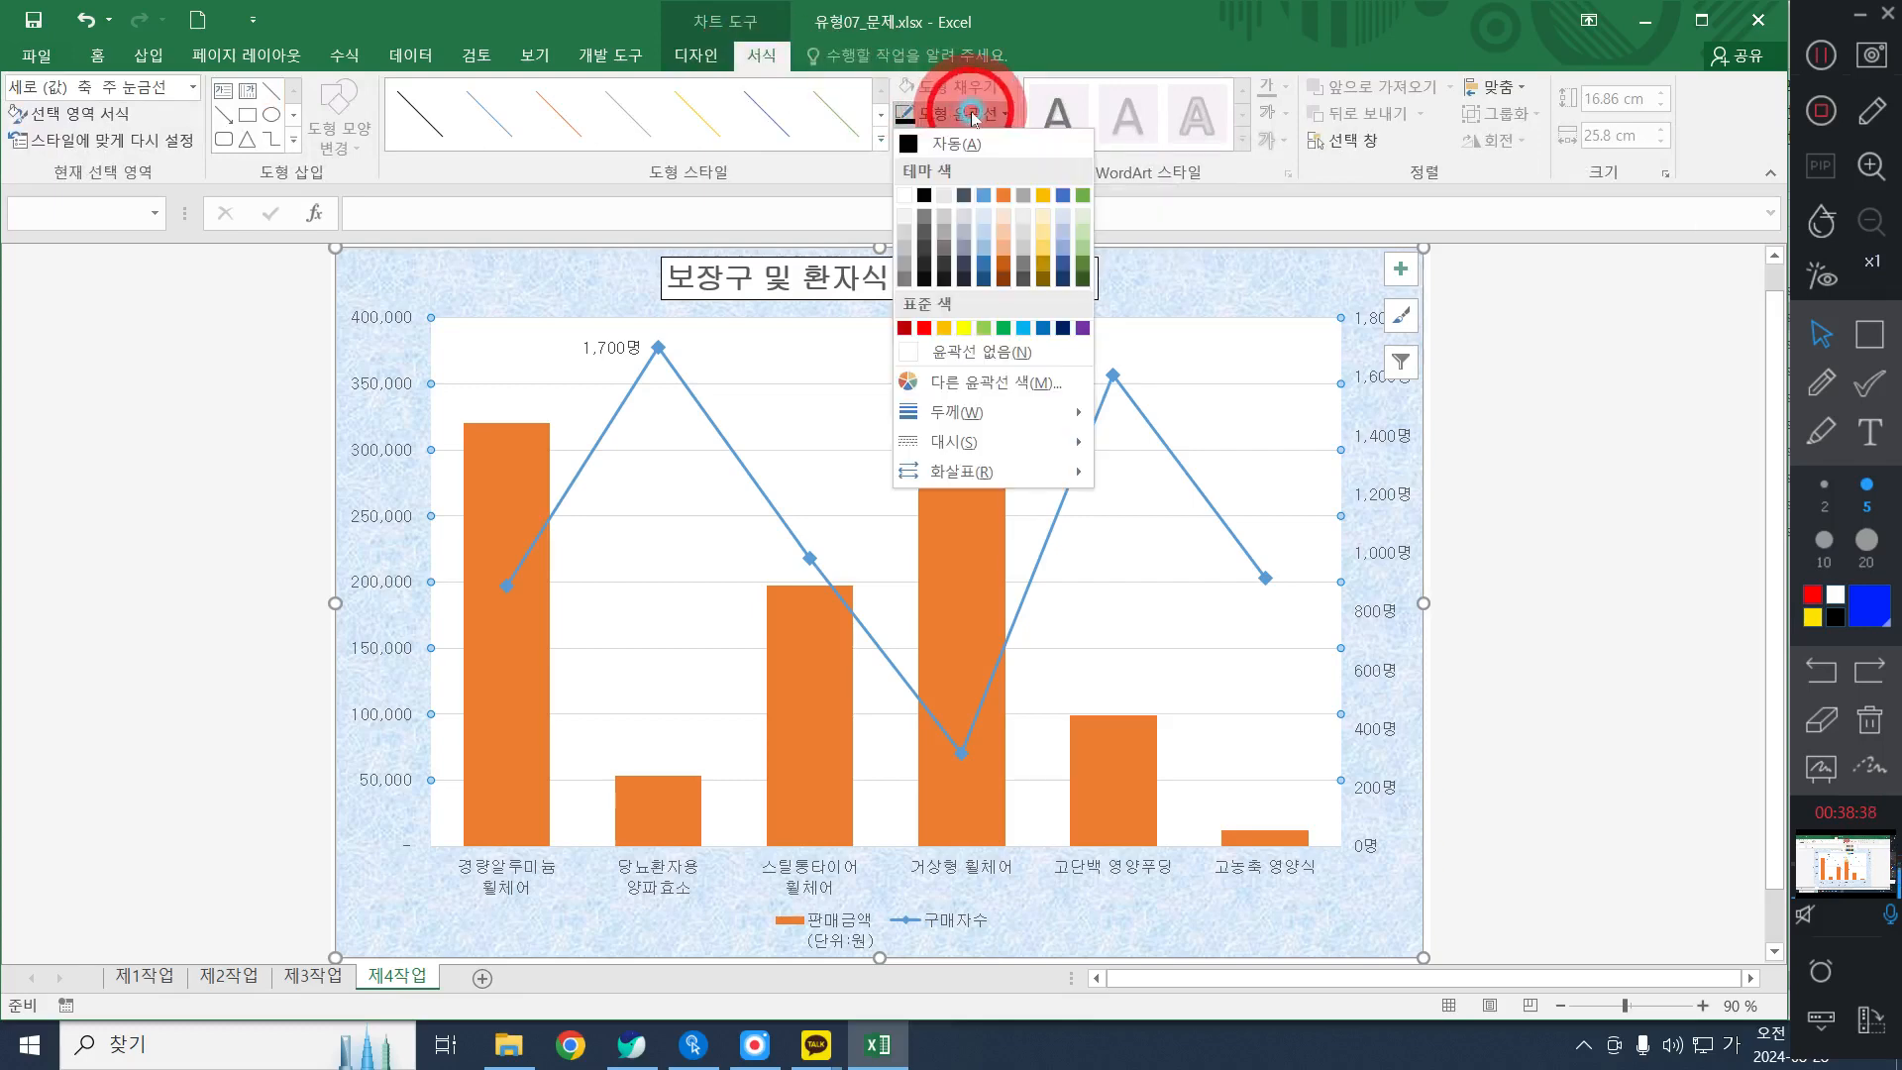
{"action": "left_click", "coordinate": [925, 195]}
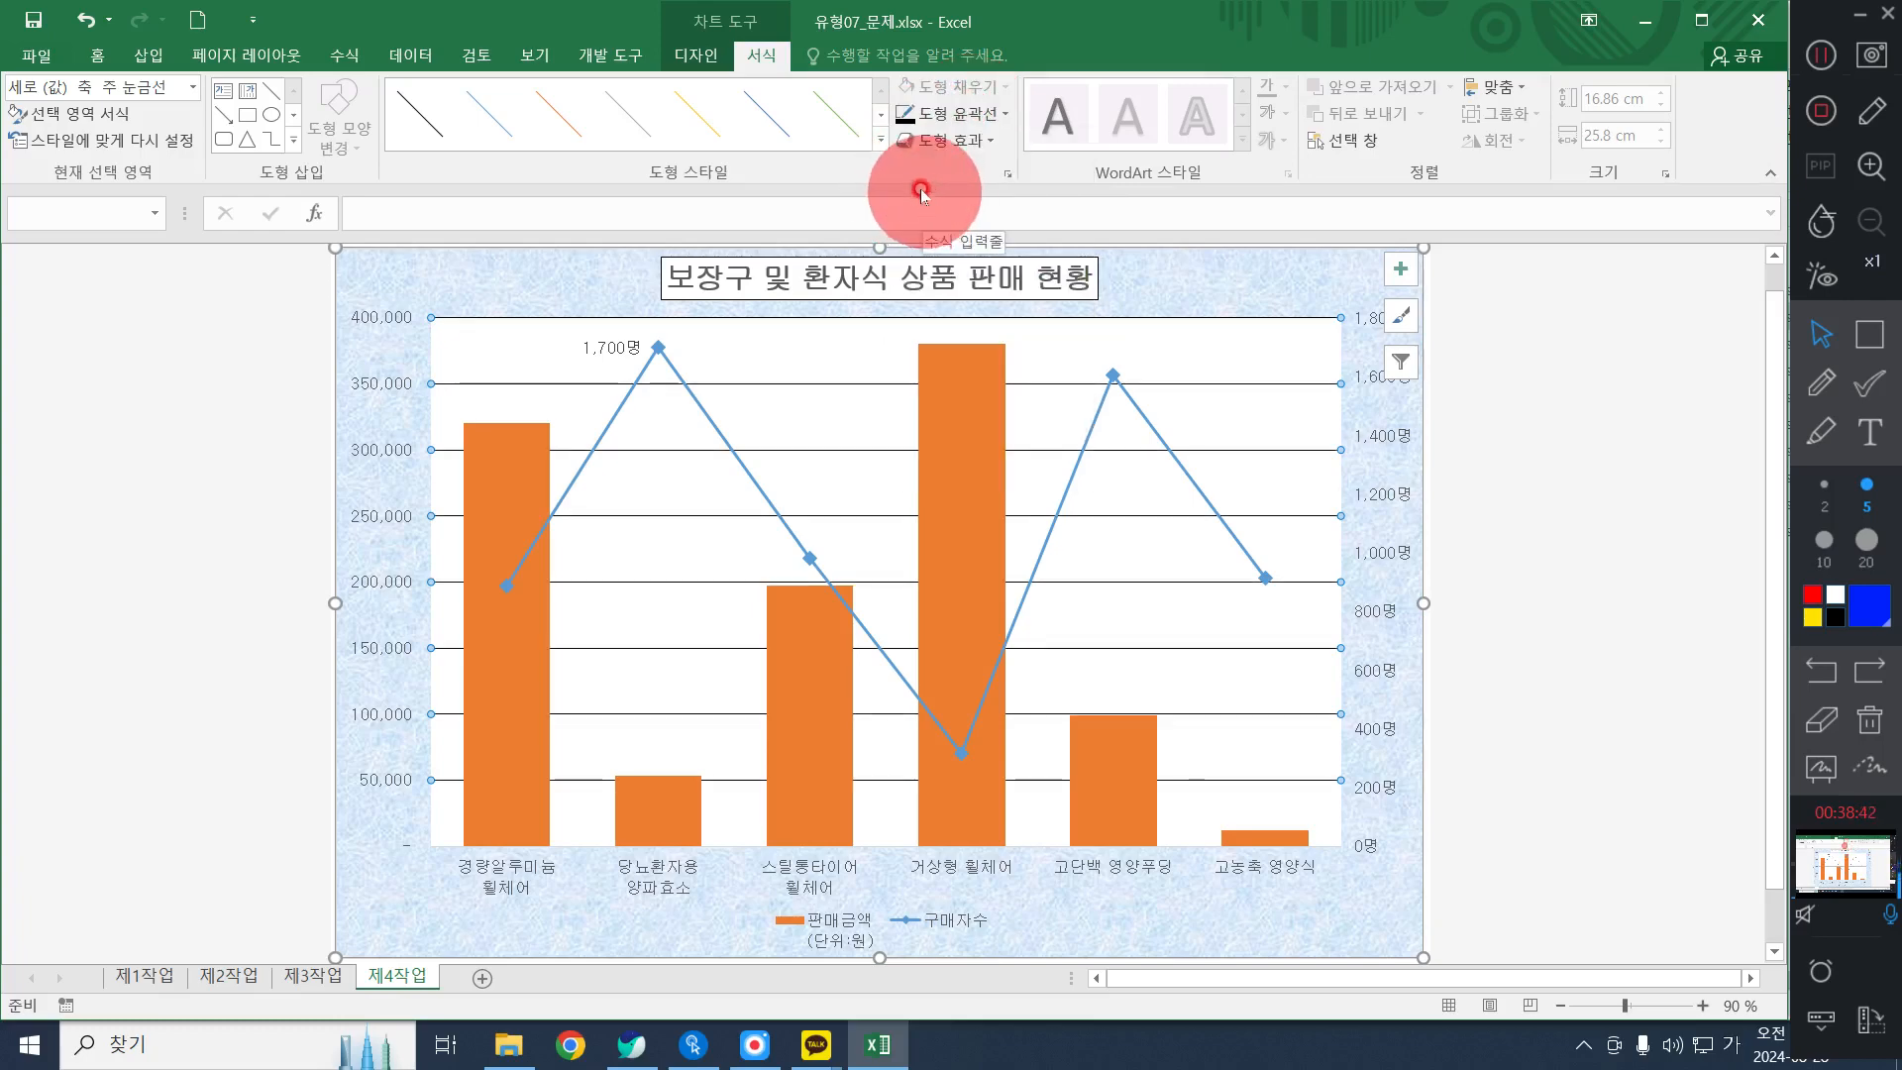
Change the chart's gridlines to the short-dash line style
{"action": "left_click", "coordinate": [984, 117]}
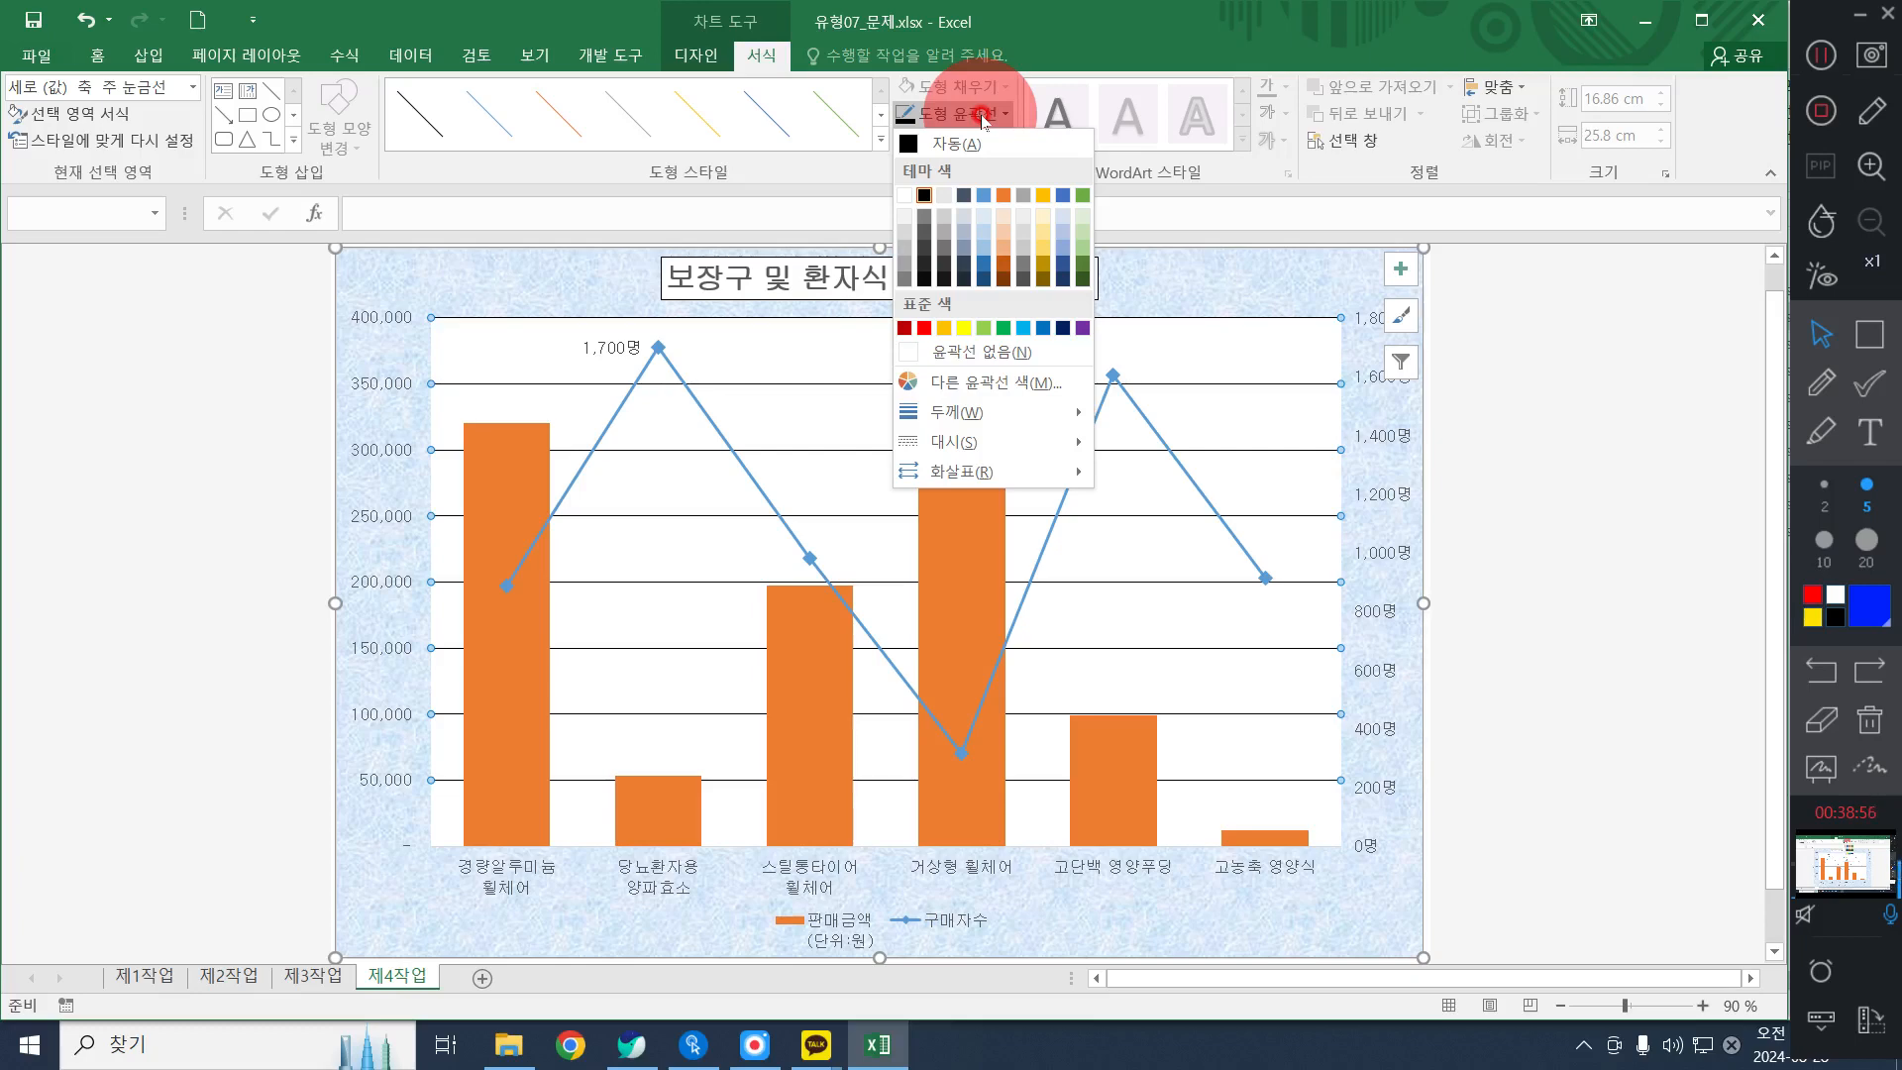
{"action": "left_click", "coordinate": [984, 117]}
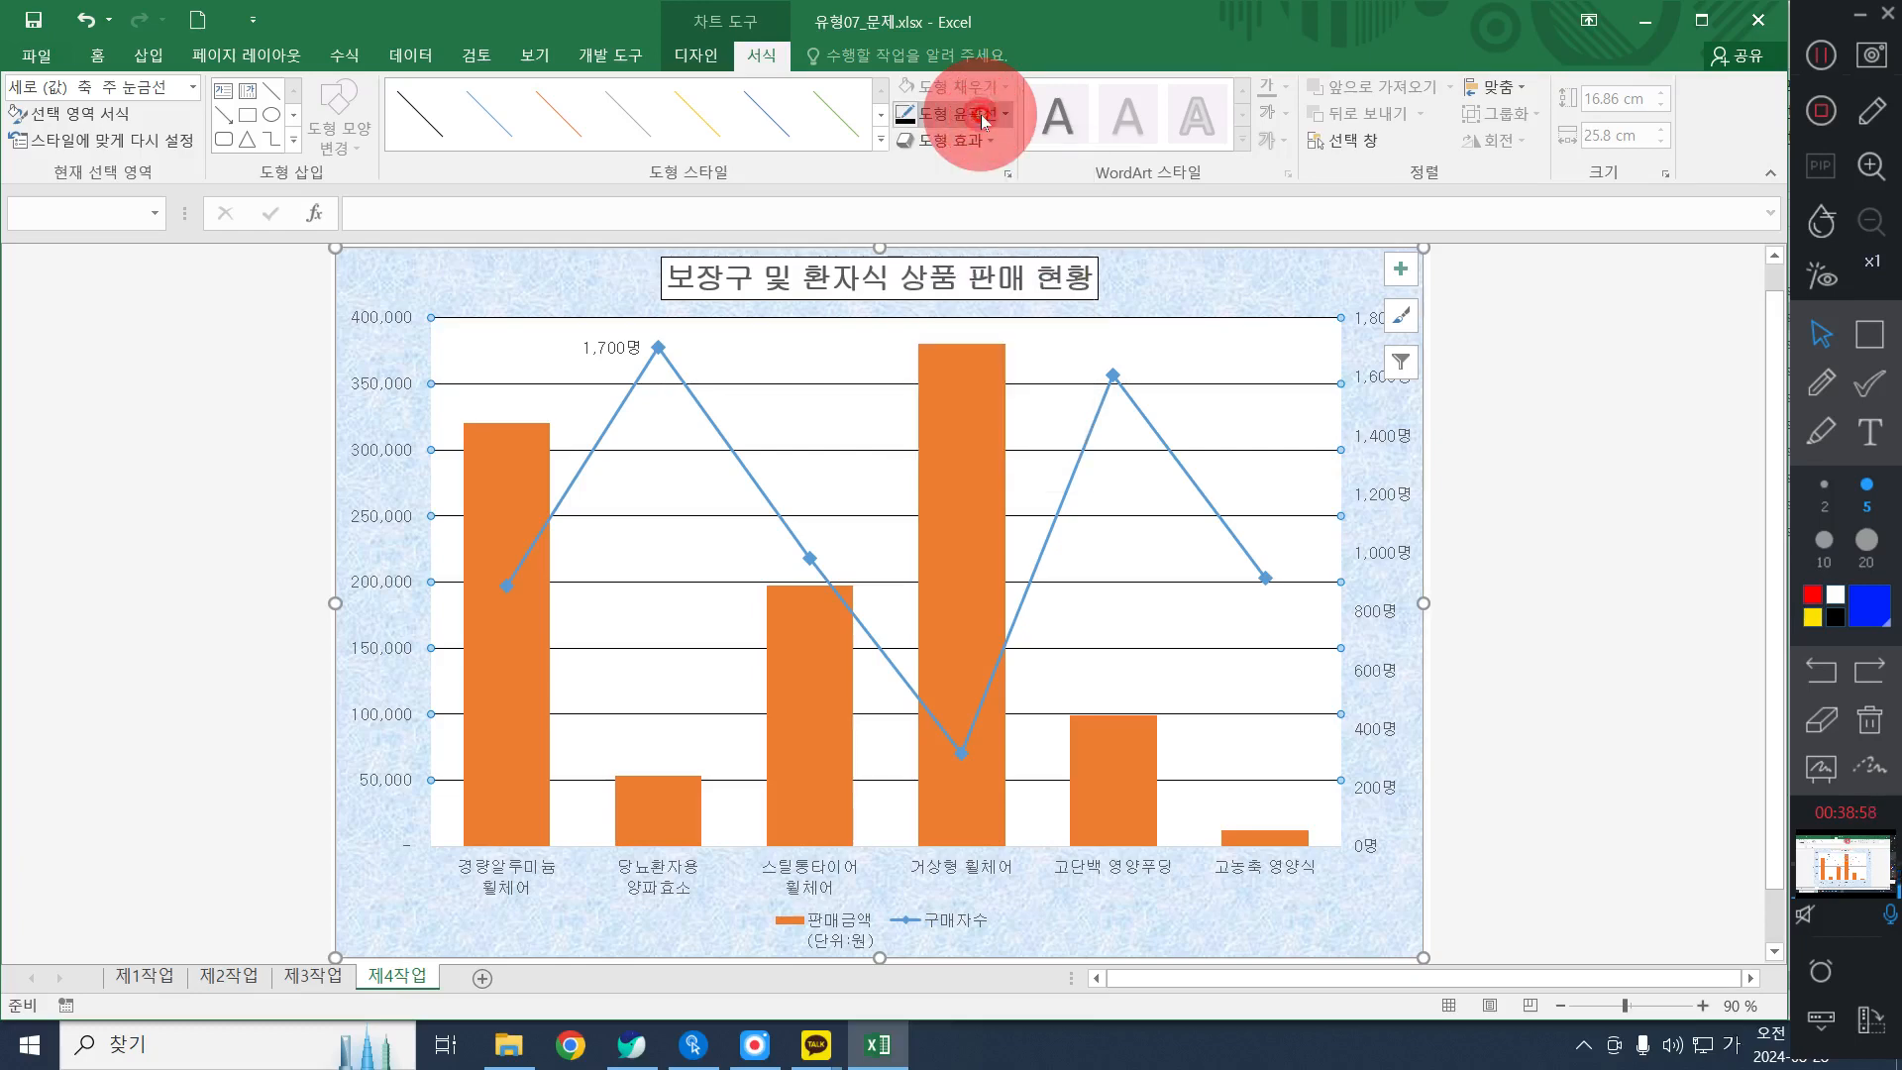
{"action": "left_click", "coordinate": [984, 117]}
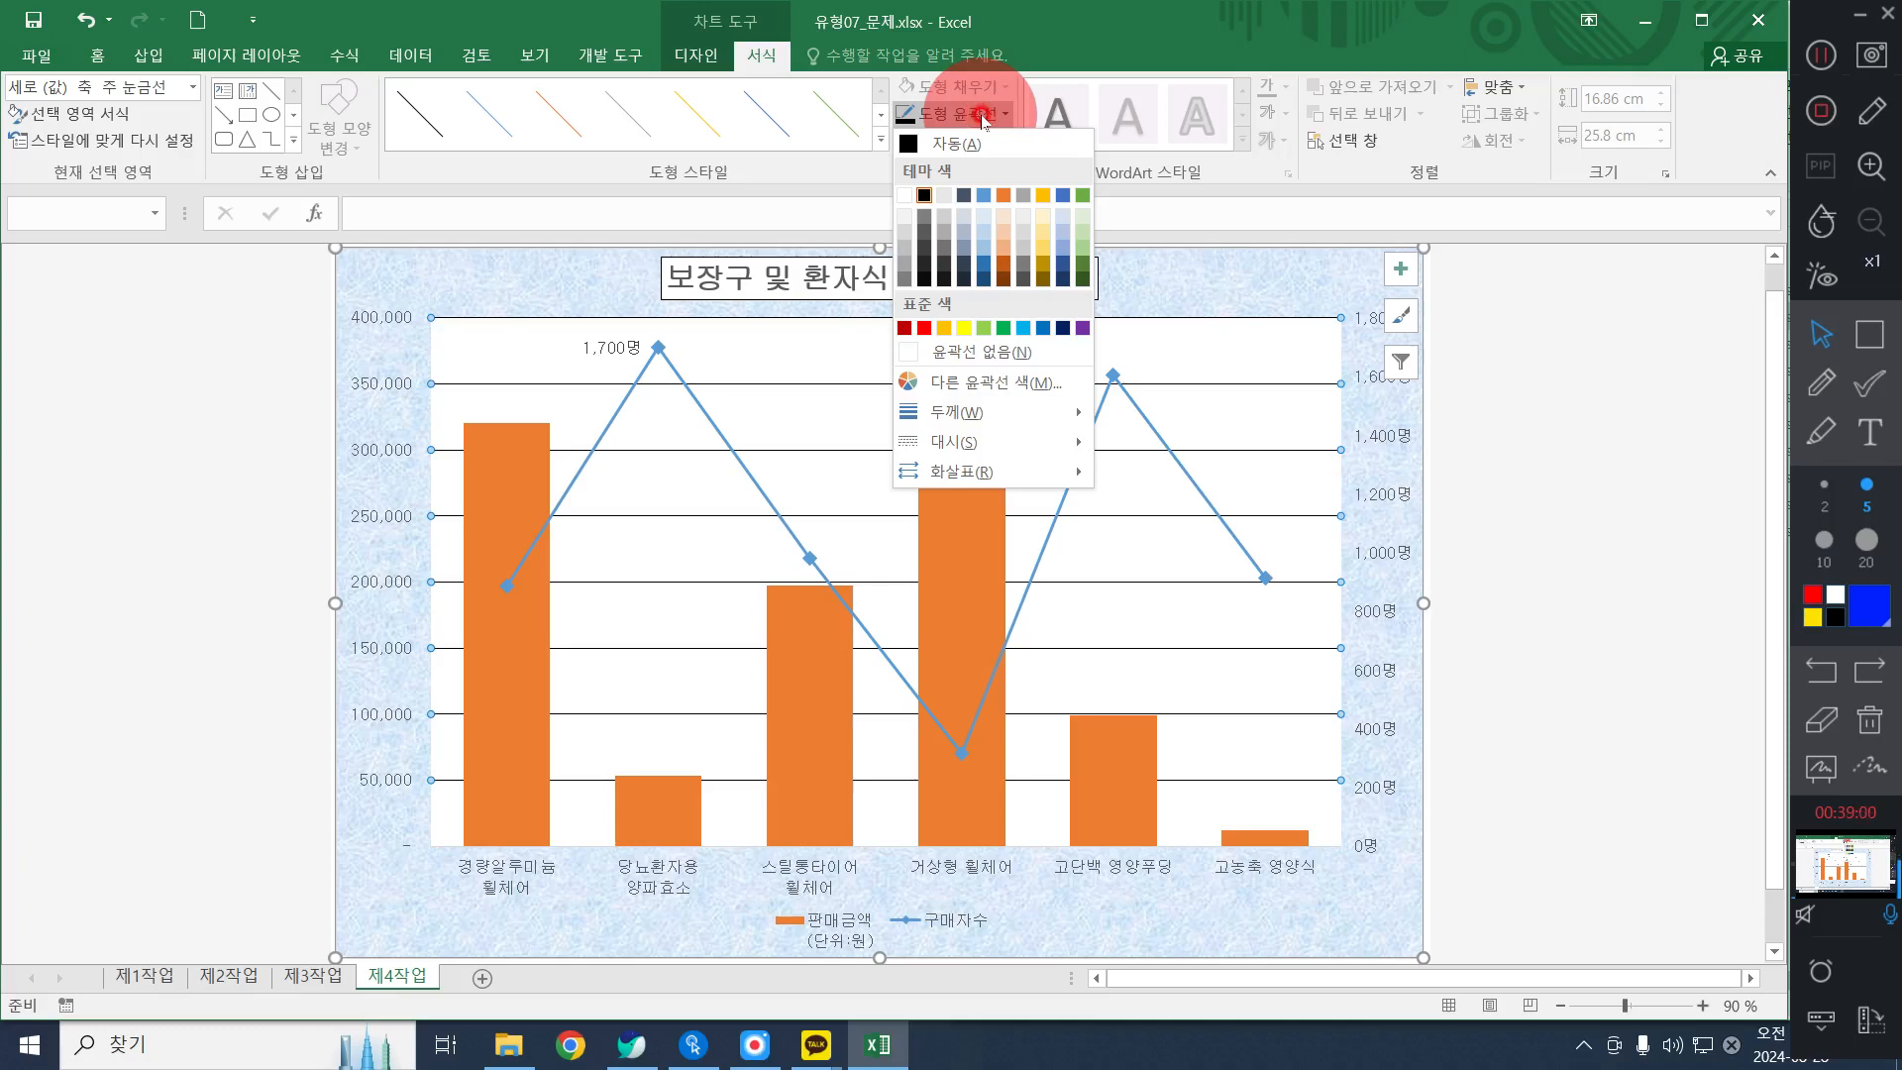
{"action": "left_click", "coordinate": [985, 436]}
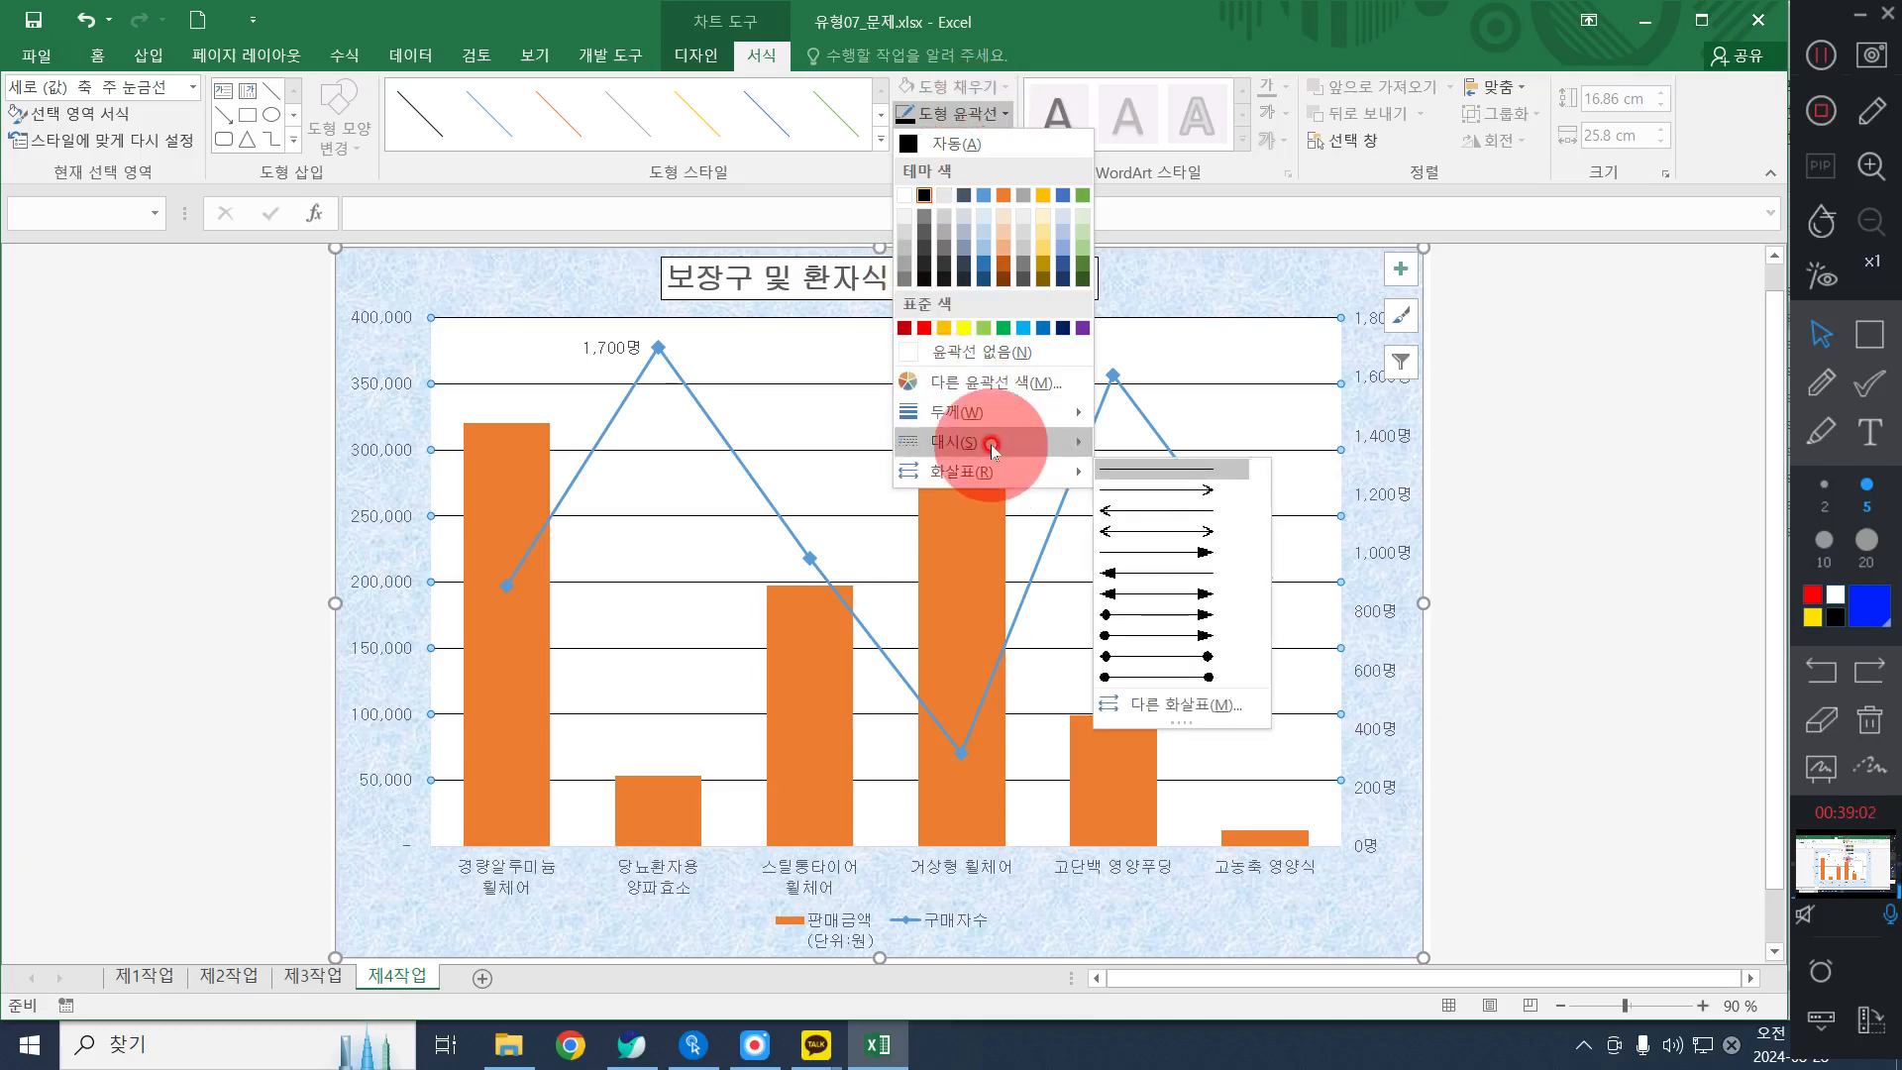
{"action": "mouse_move", "coordinate": [1066, 440]}
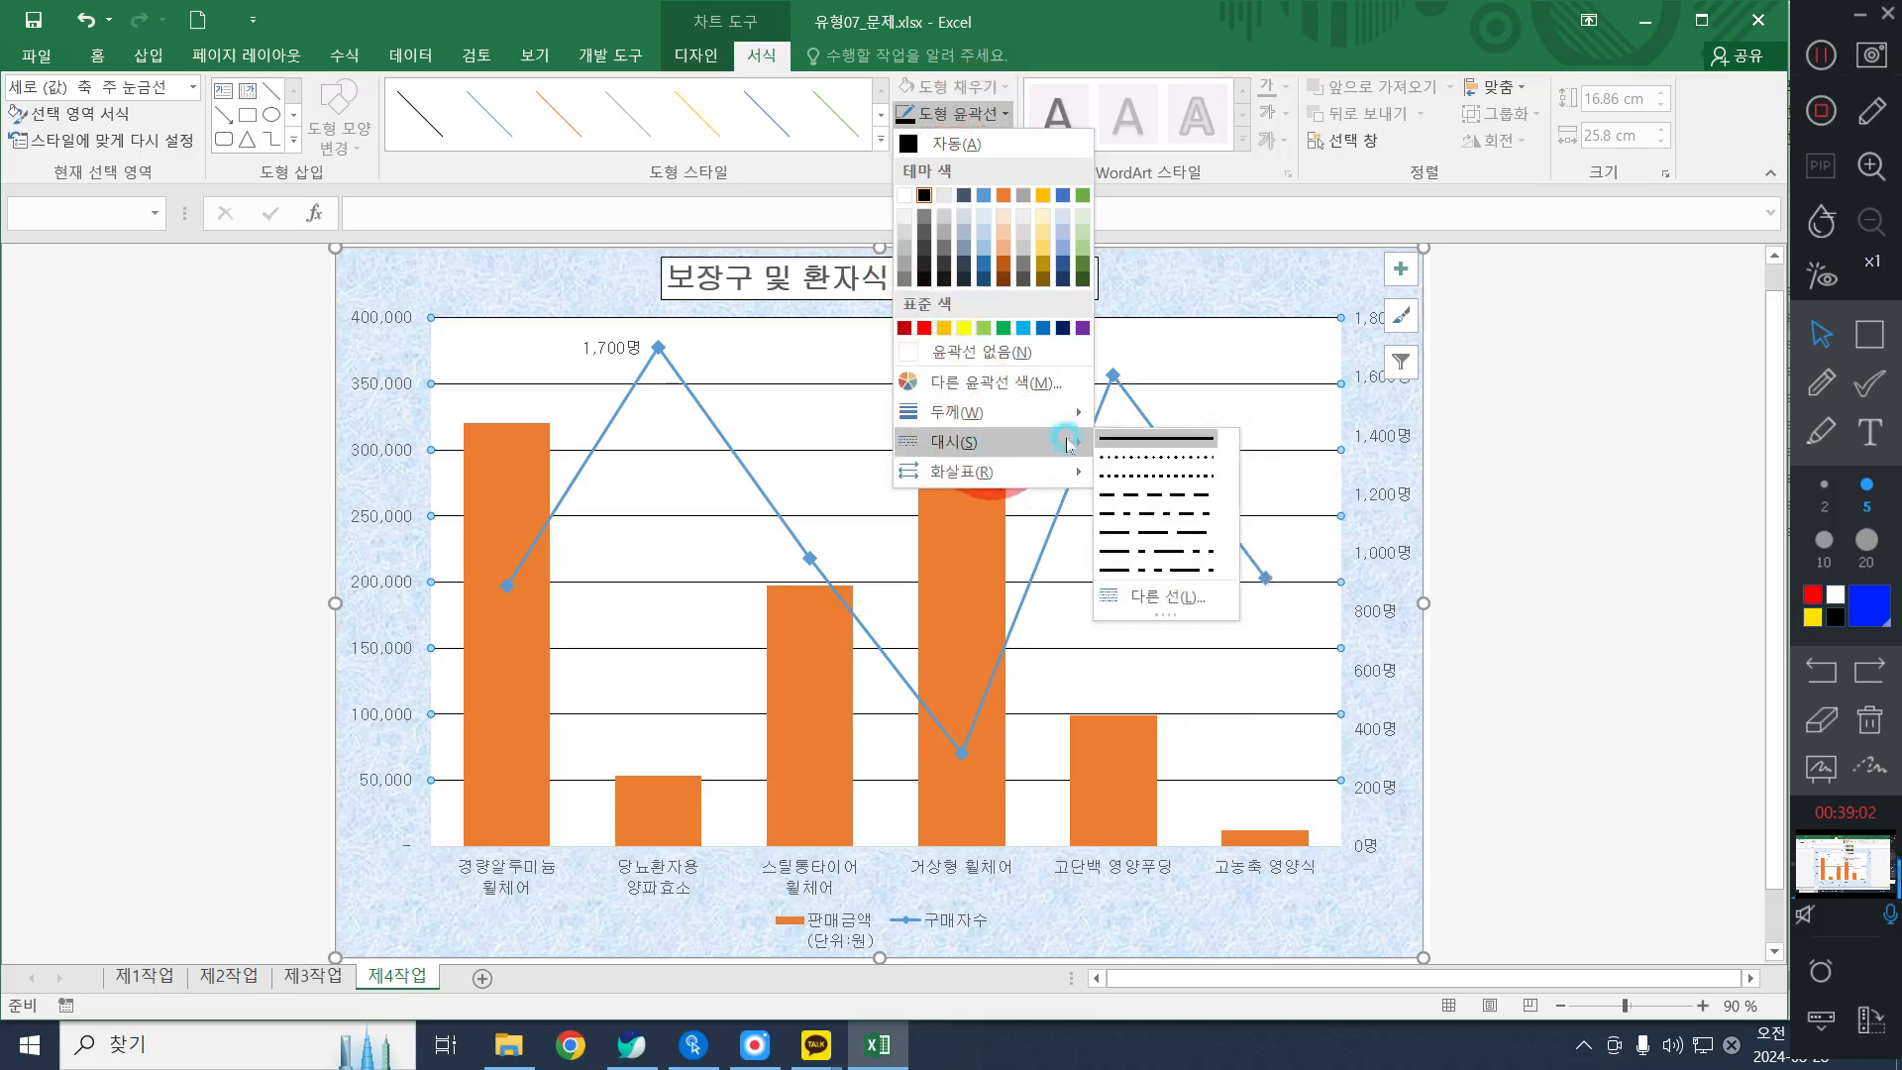
{"action": "left_click", "coordinate": [1150, 495]}
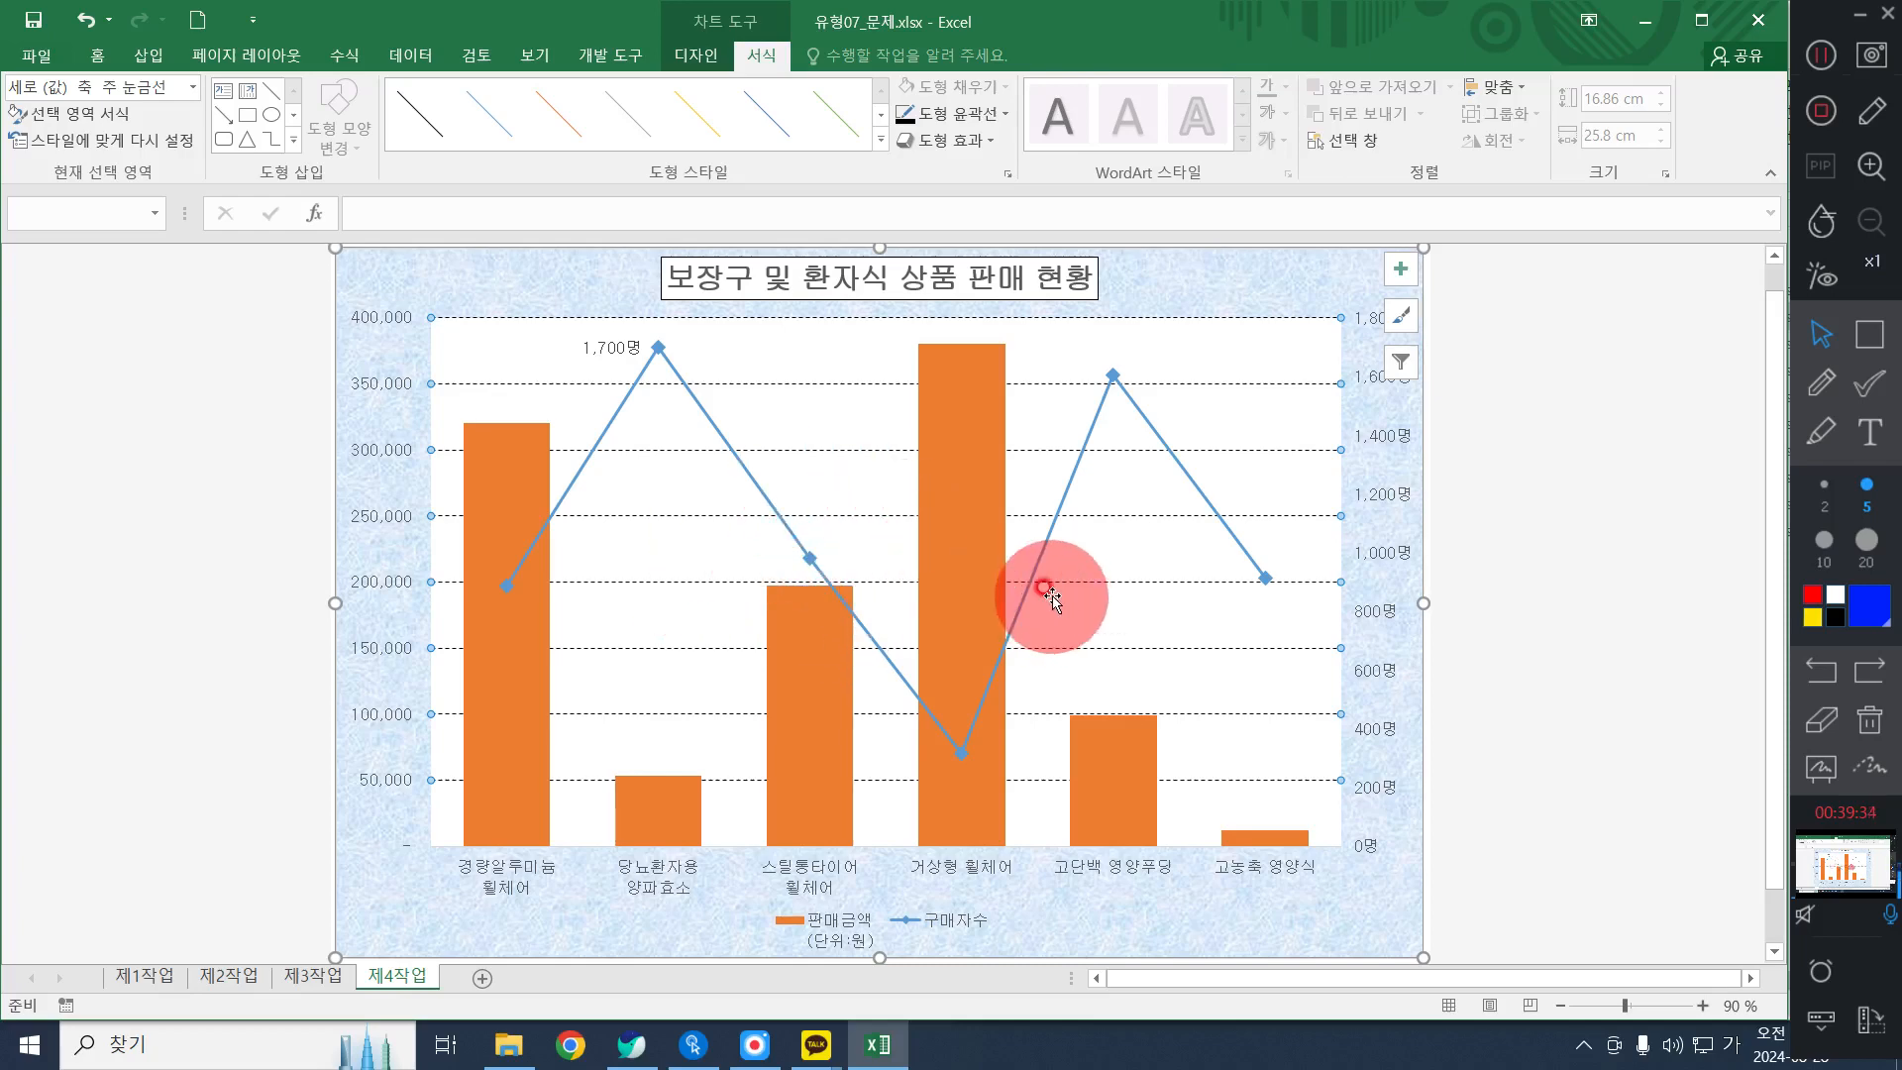
{"action": "left_click", "coordinate": [956, 110]}
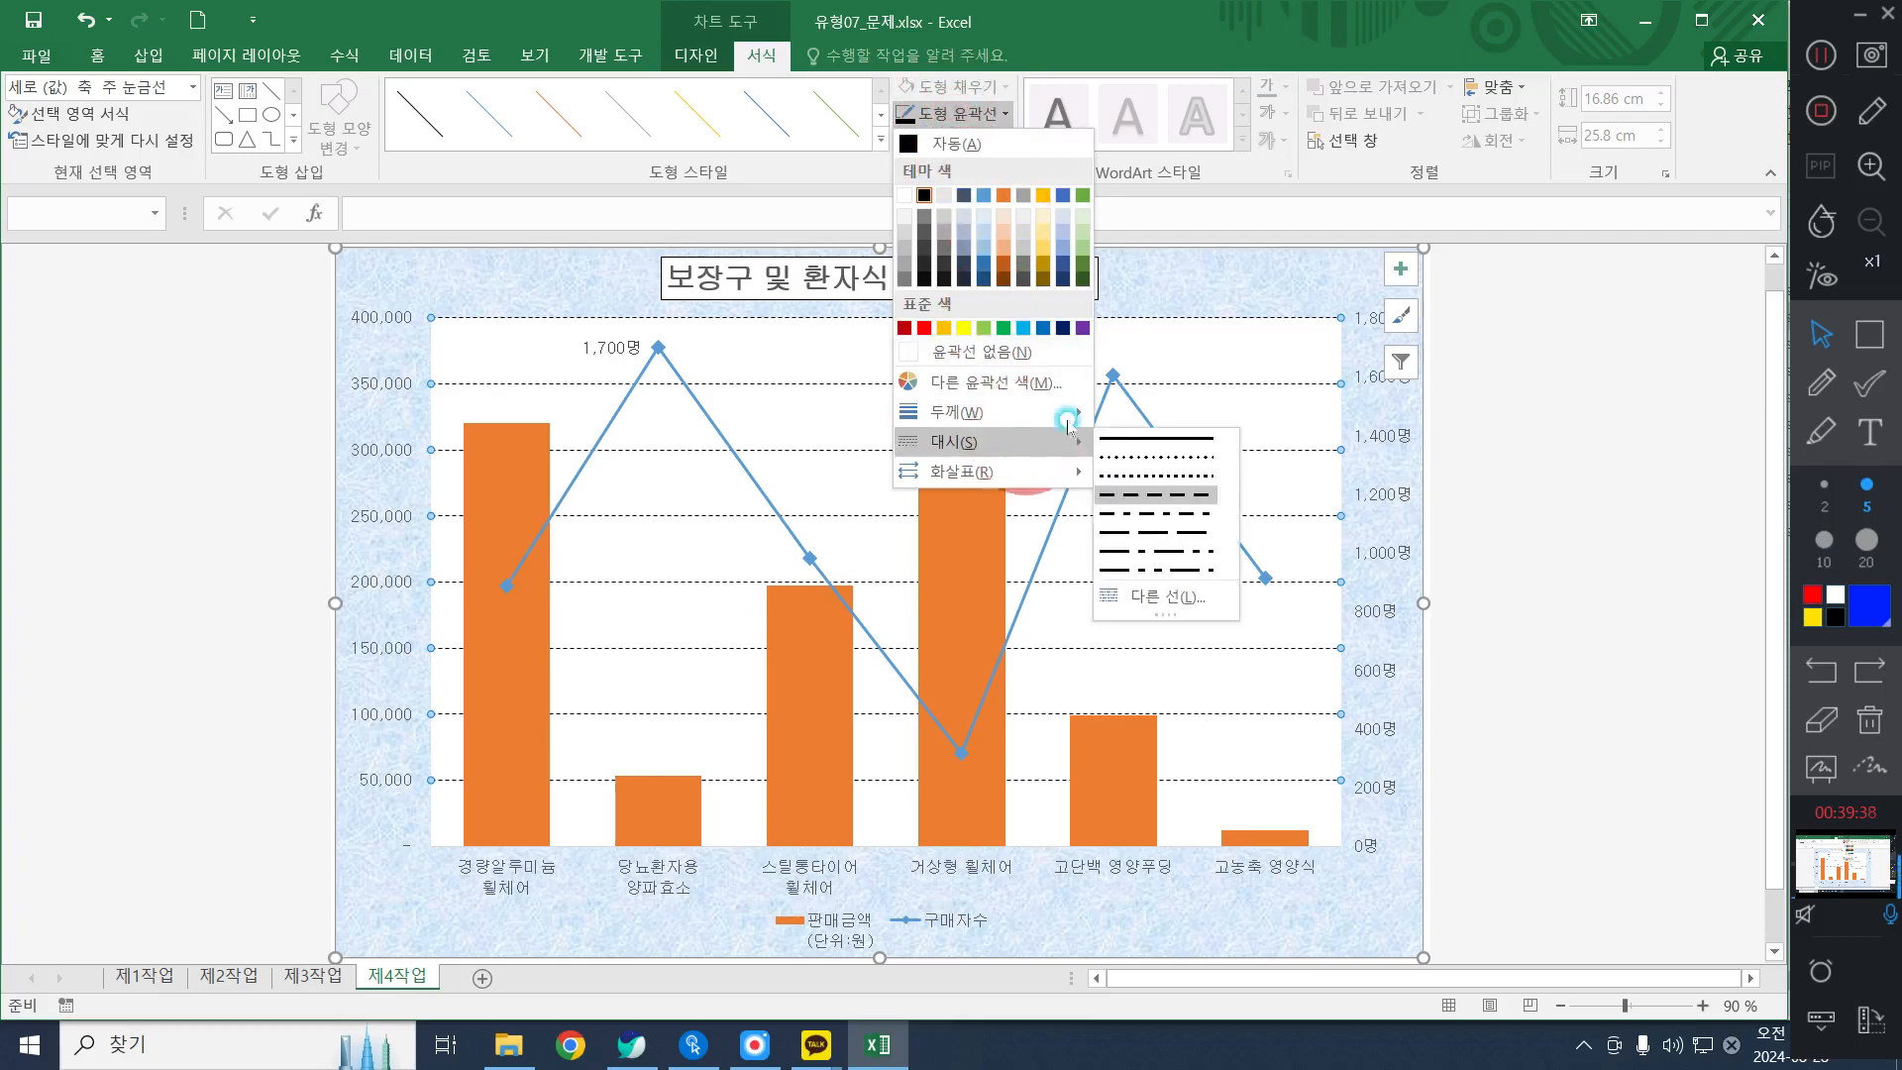
{"action": "left_click", "coordinate": [1157, 473]}
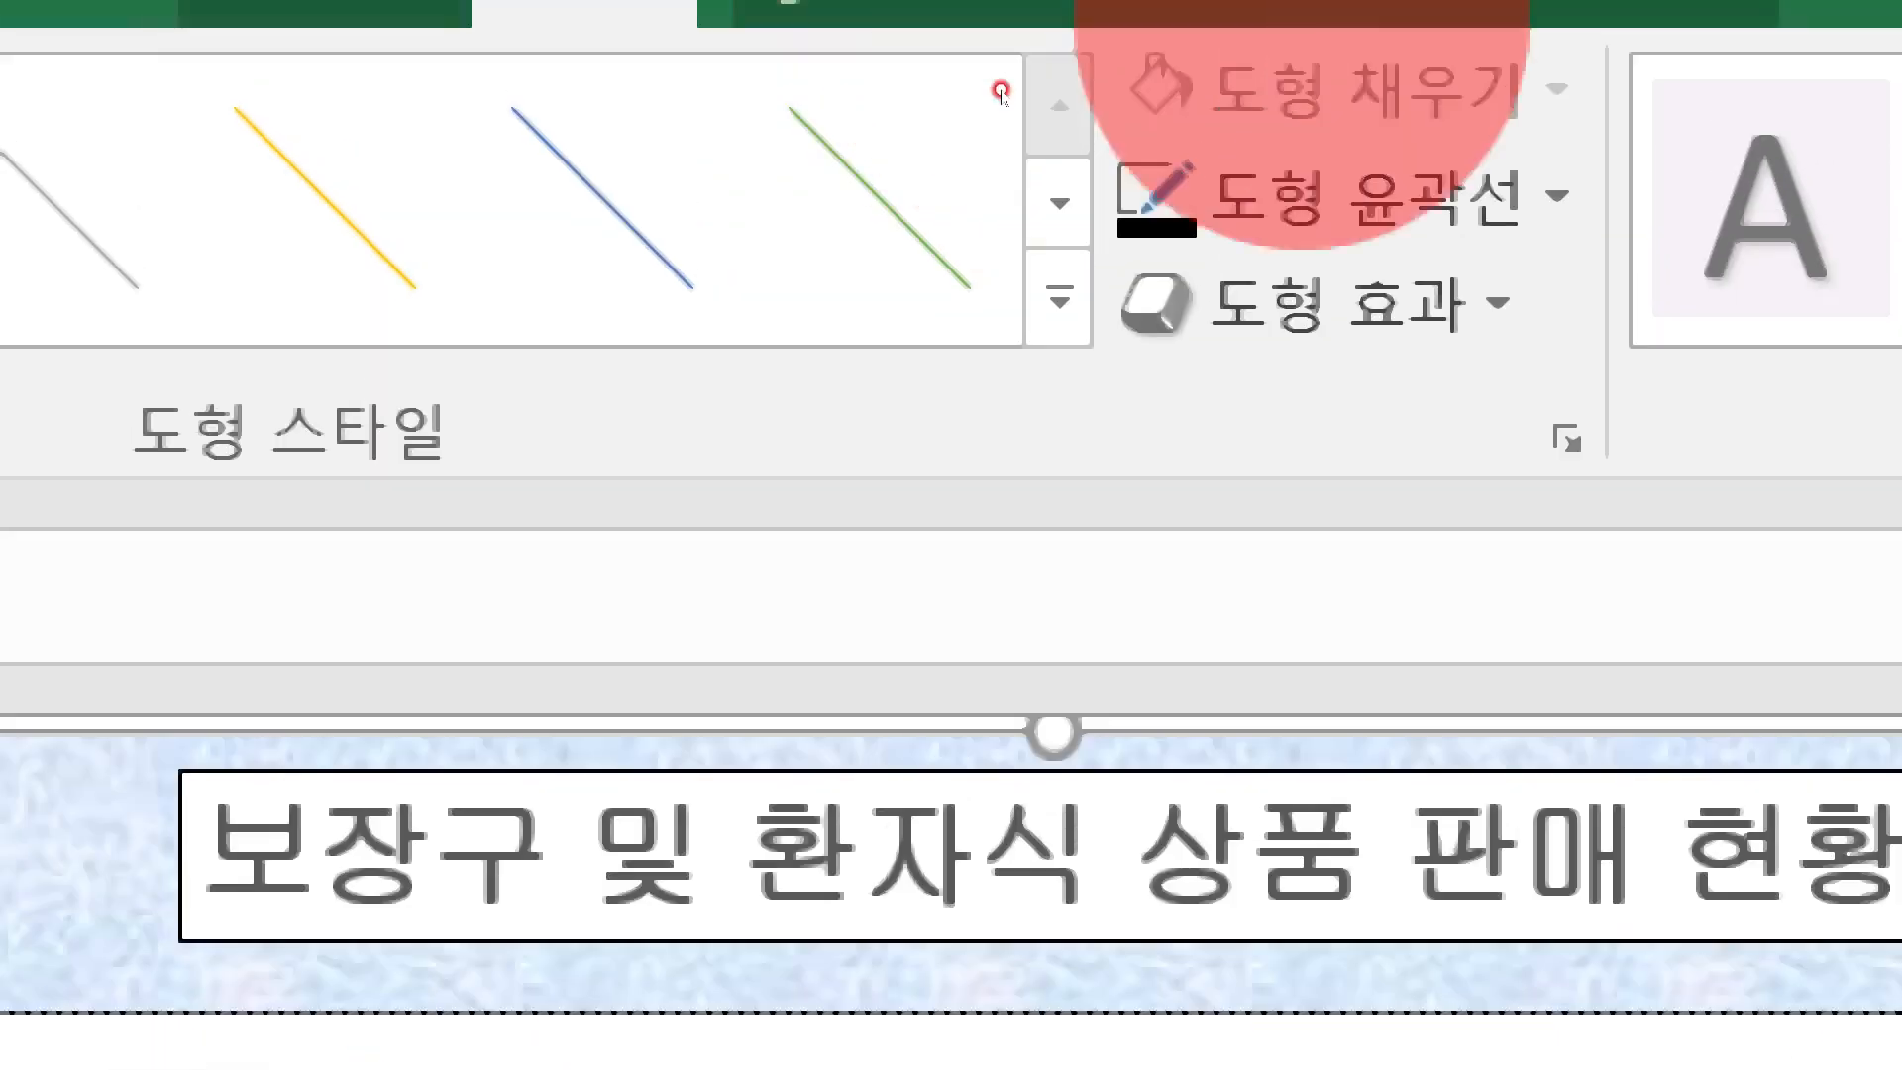
{"action": "left_click", "coordinate": [1466, 193]}
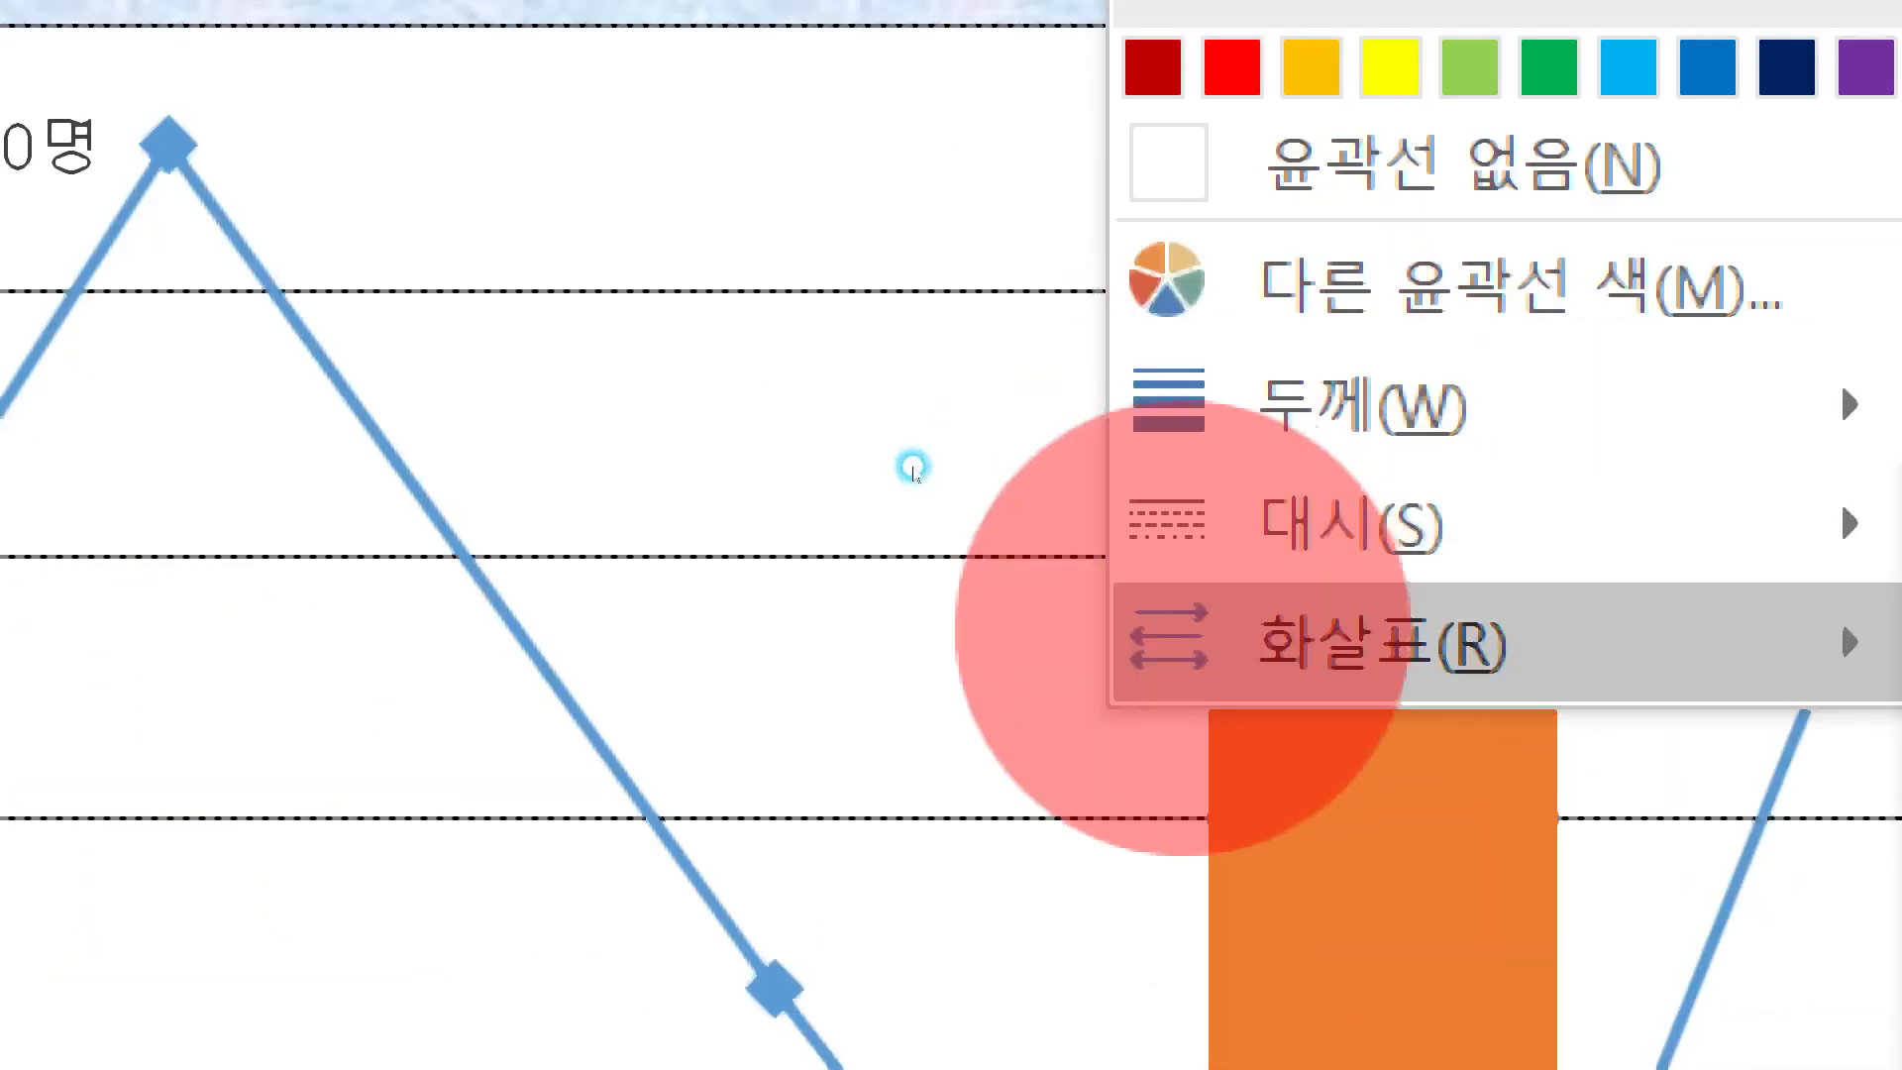
{"action": "mouse_move", "coordinate": [1837, 530]}
{"action": "left_click", "coordinate": [1674, 735]}
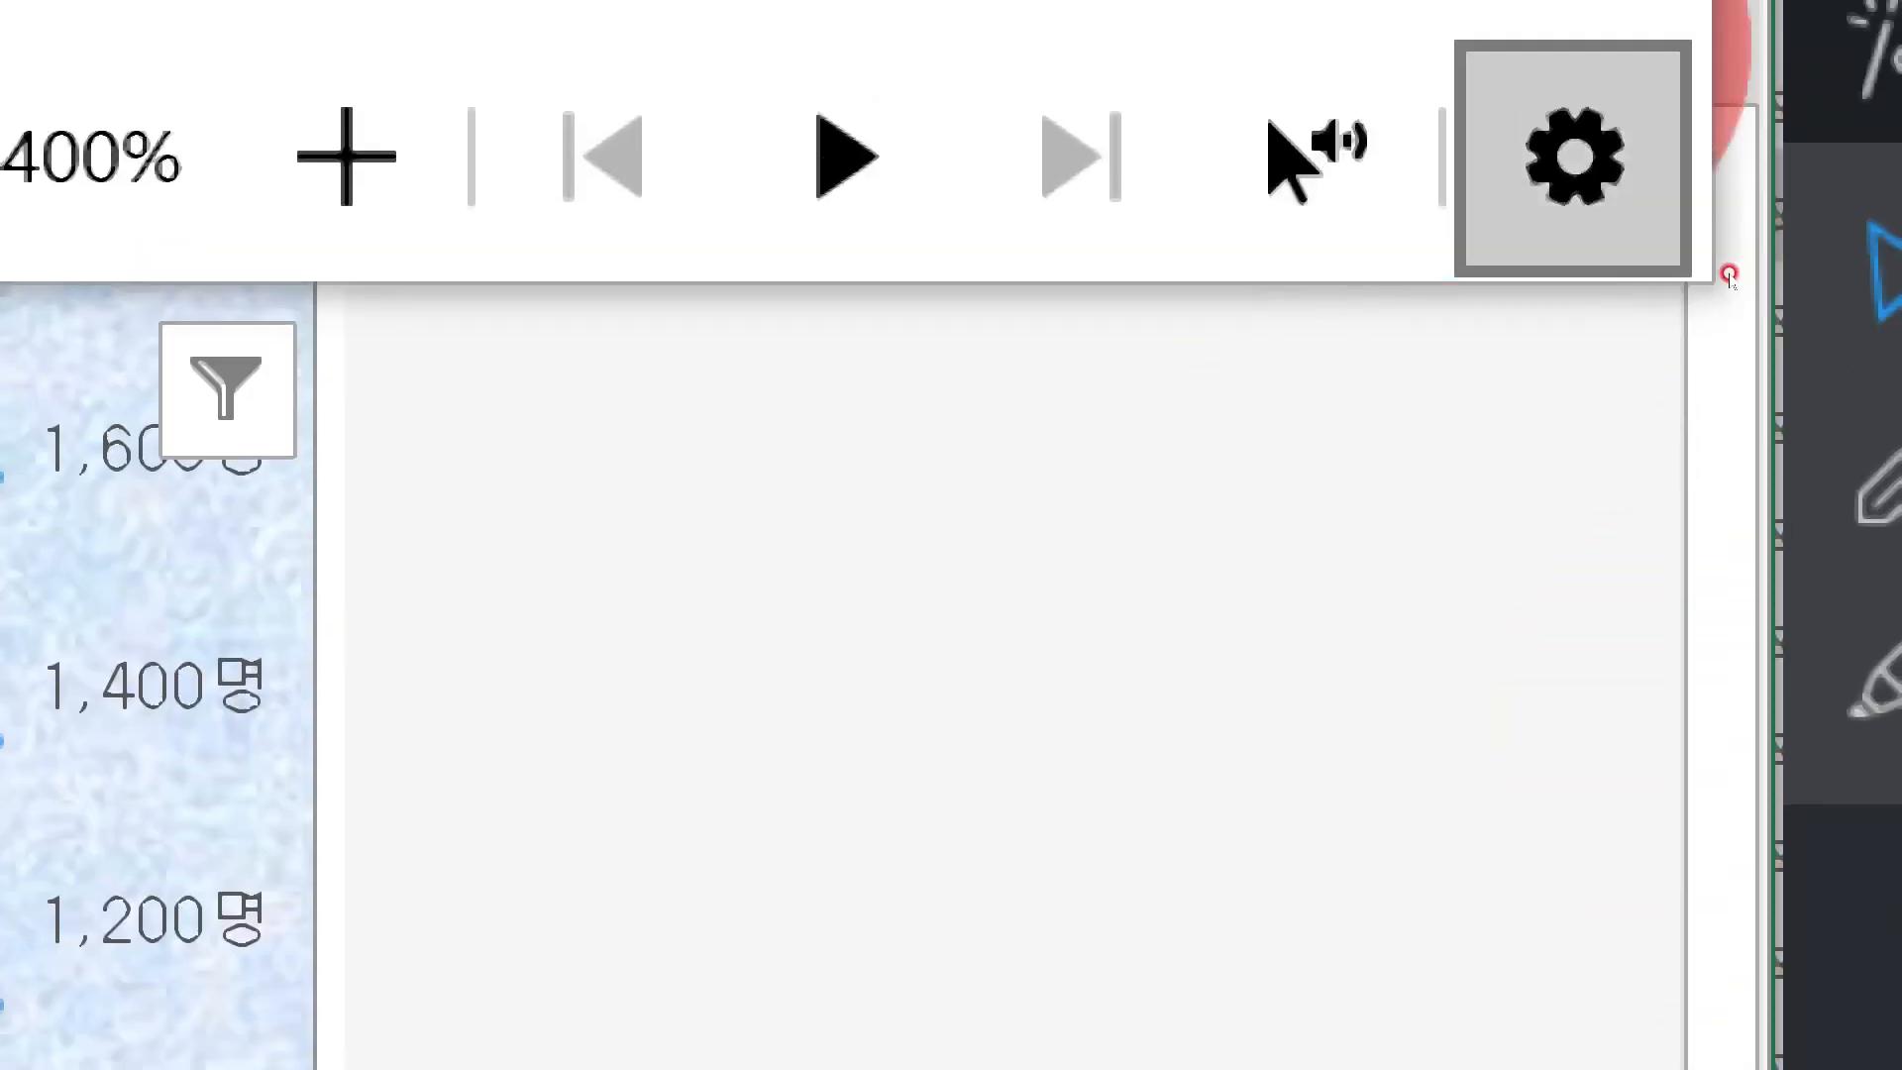
{"action": "left_click", "coordinate": [1588, 81]}
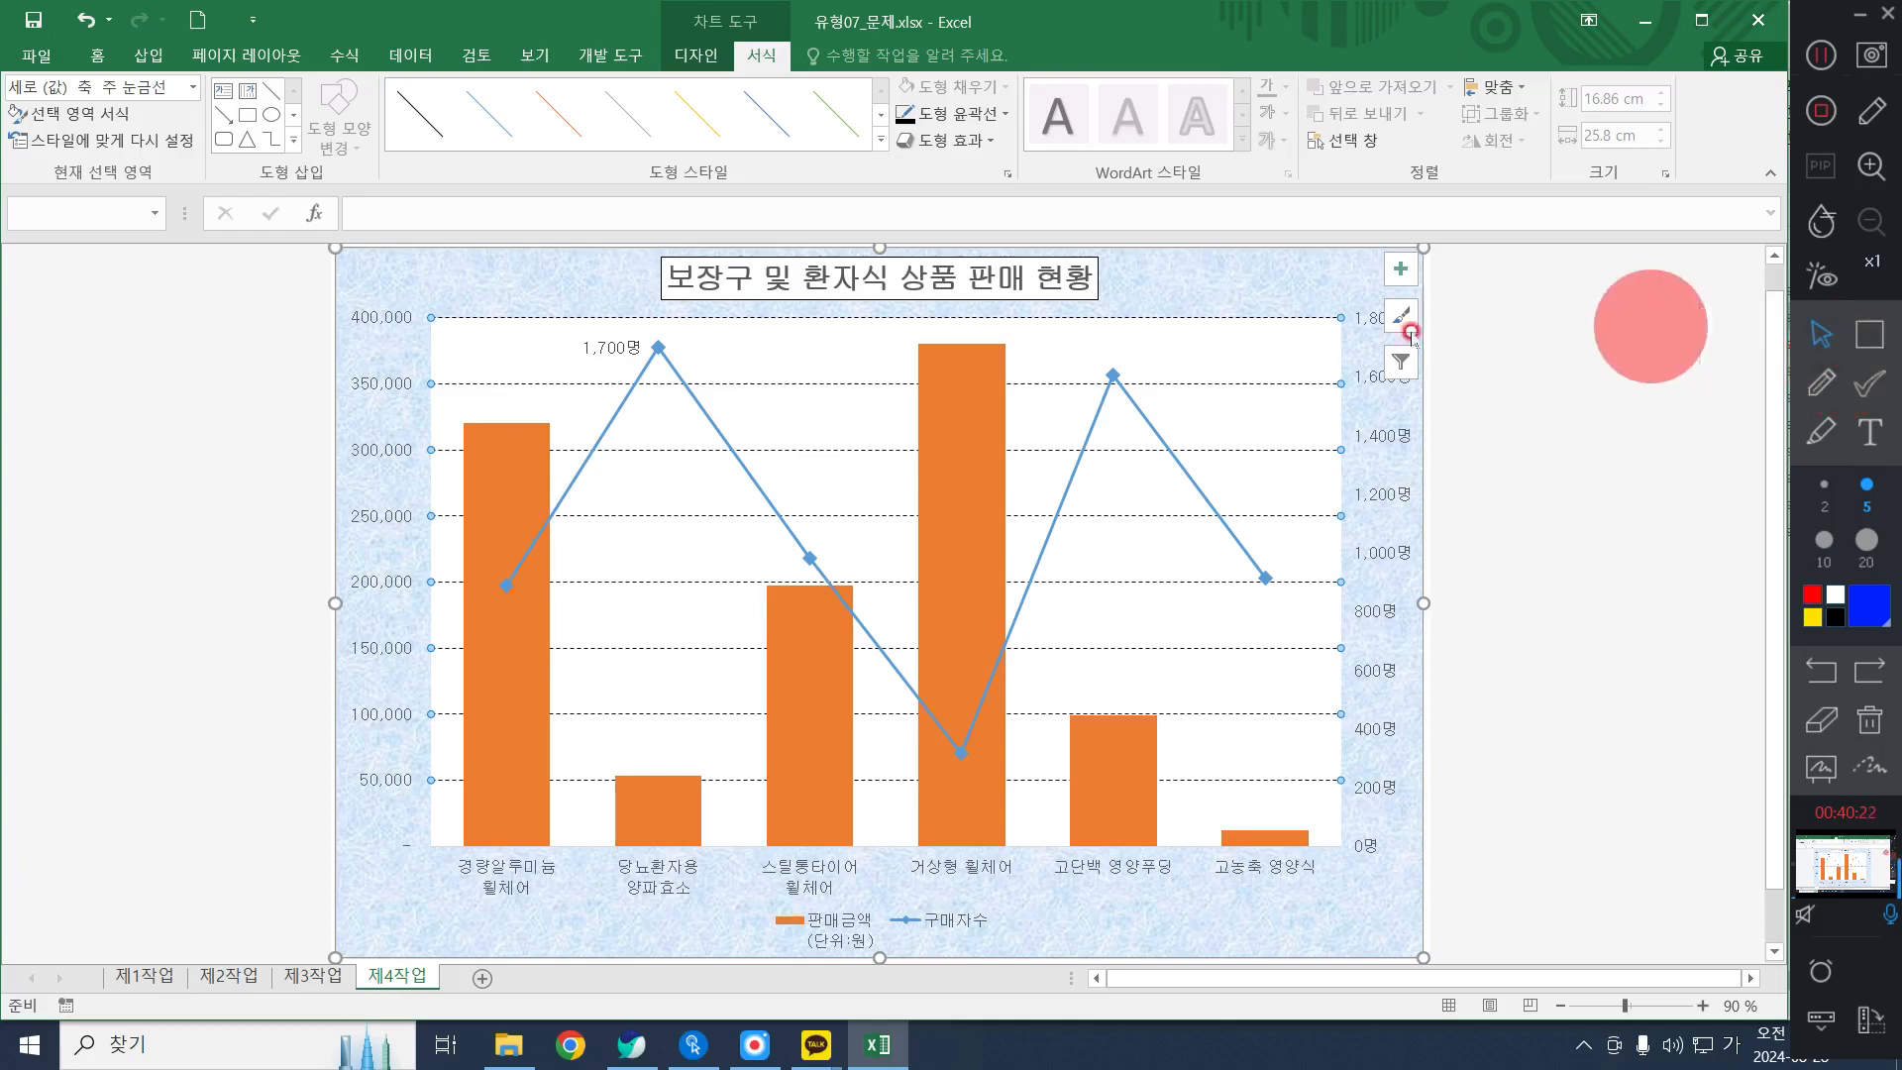
{"action": "left_click", "coordinate": [1821, 383]}
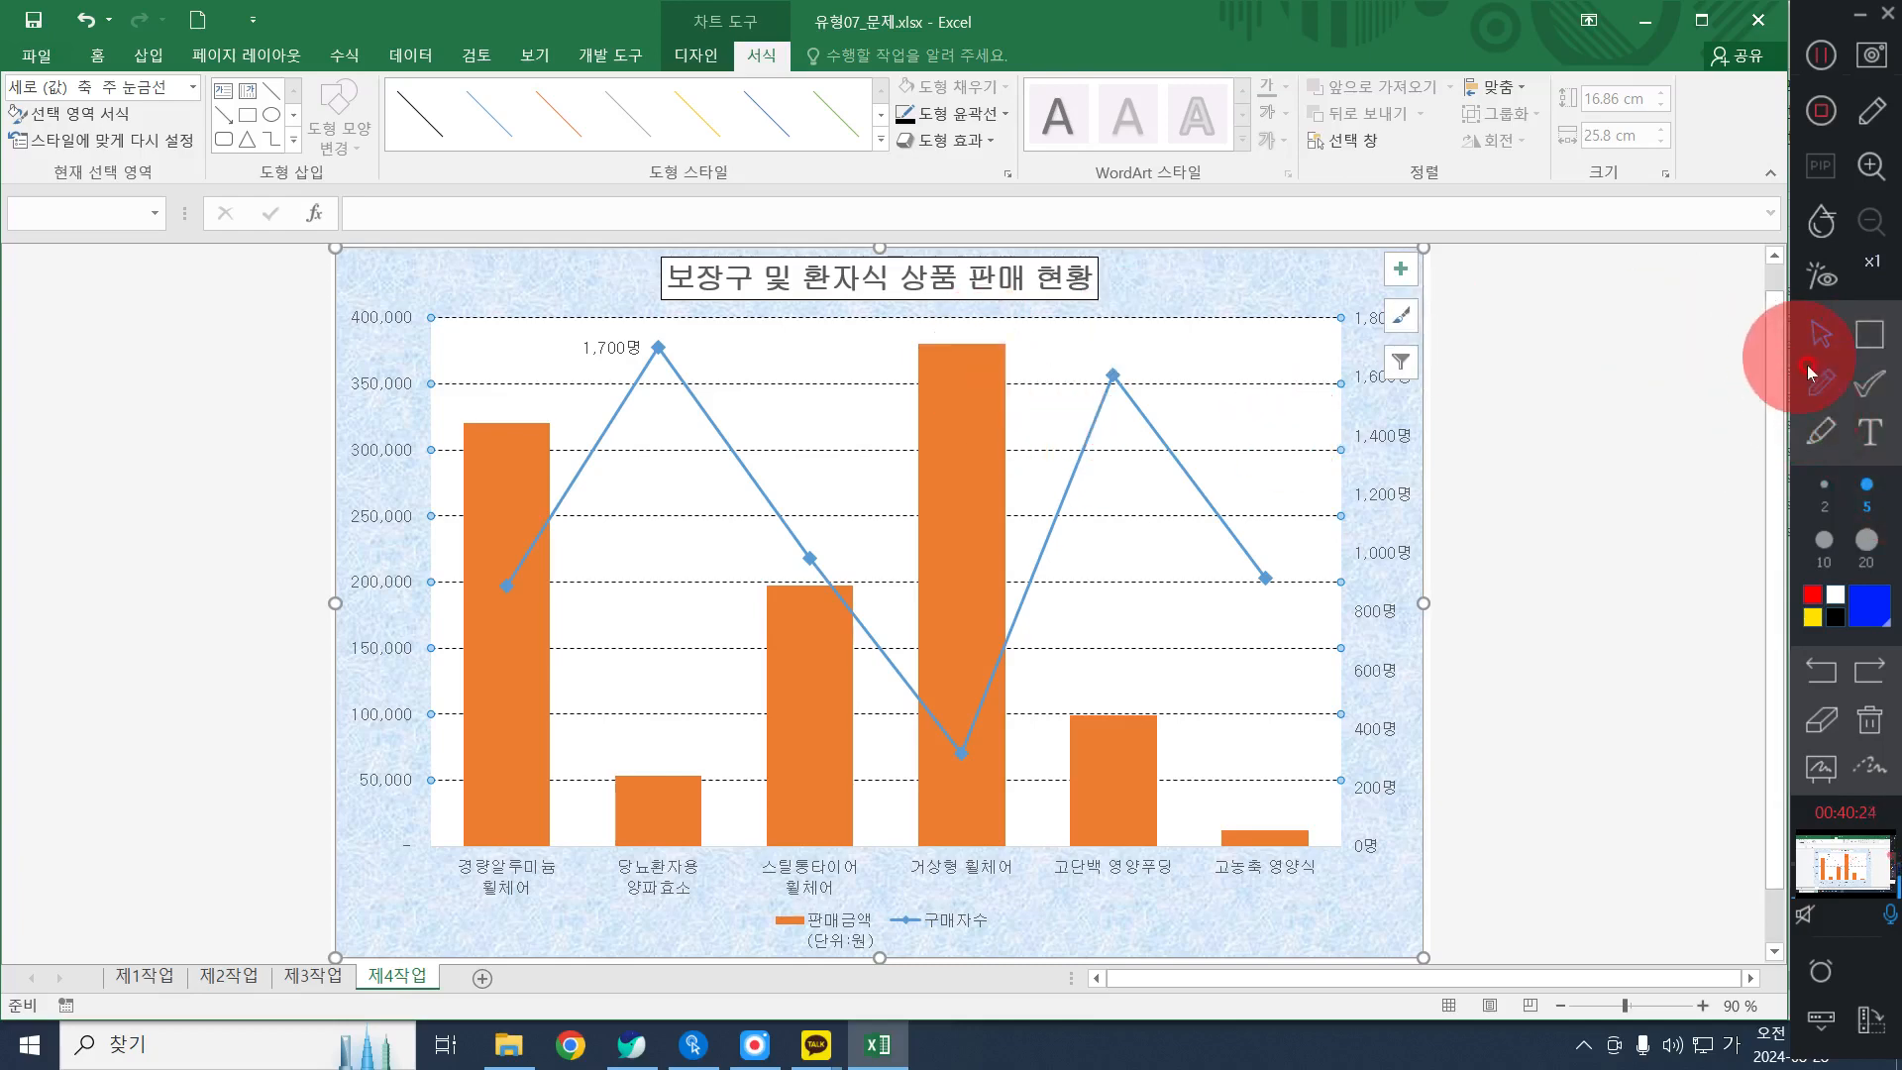
{"action": "mouse_move", "coordinate": [435, 307]}
{"action": "left_mouse_down"}
{"action": "mouse_move", "coordinate": [449, 294]}
{"action": "mouse_move", "coordinate": [441, 844]}
{"action": "mouse_move", "coordinate": [373, 753]}
{"action": "mouse_move", "coordinate": [391, 411]}
{"action": "mouse_move", "coordinate": [444, 297]}
{"action": "left_mouse_up"}
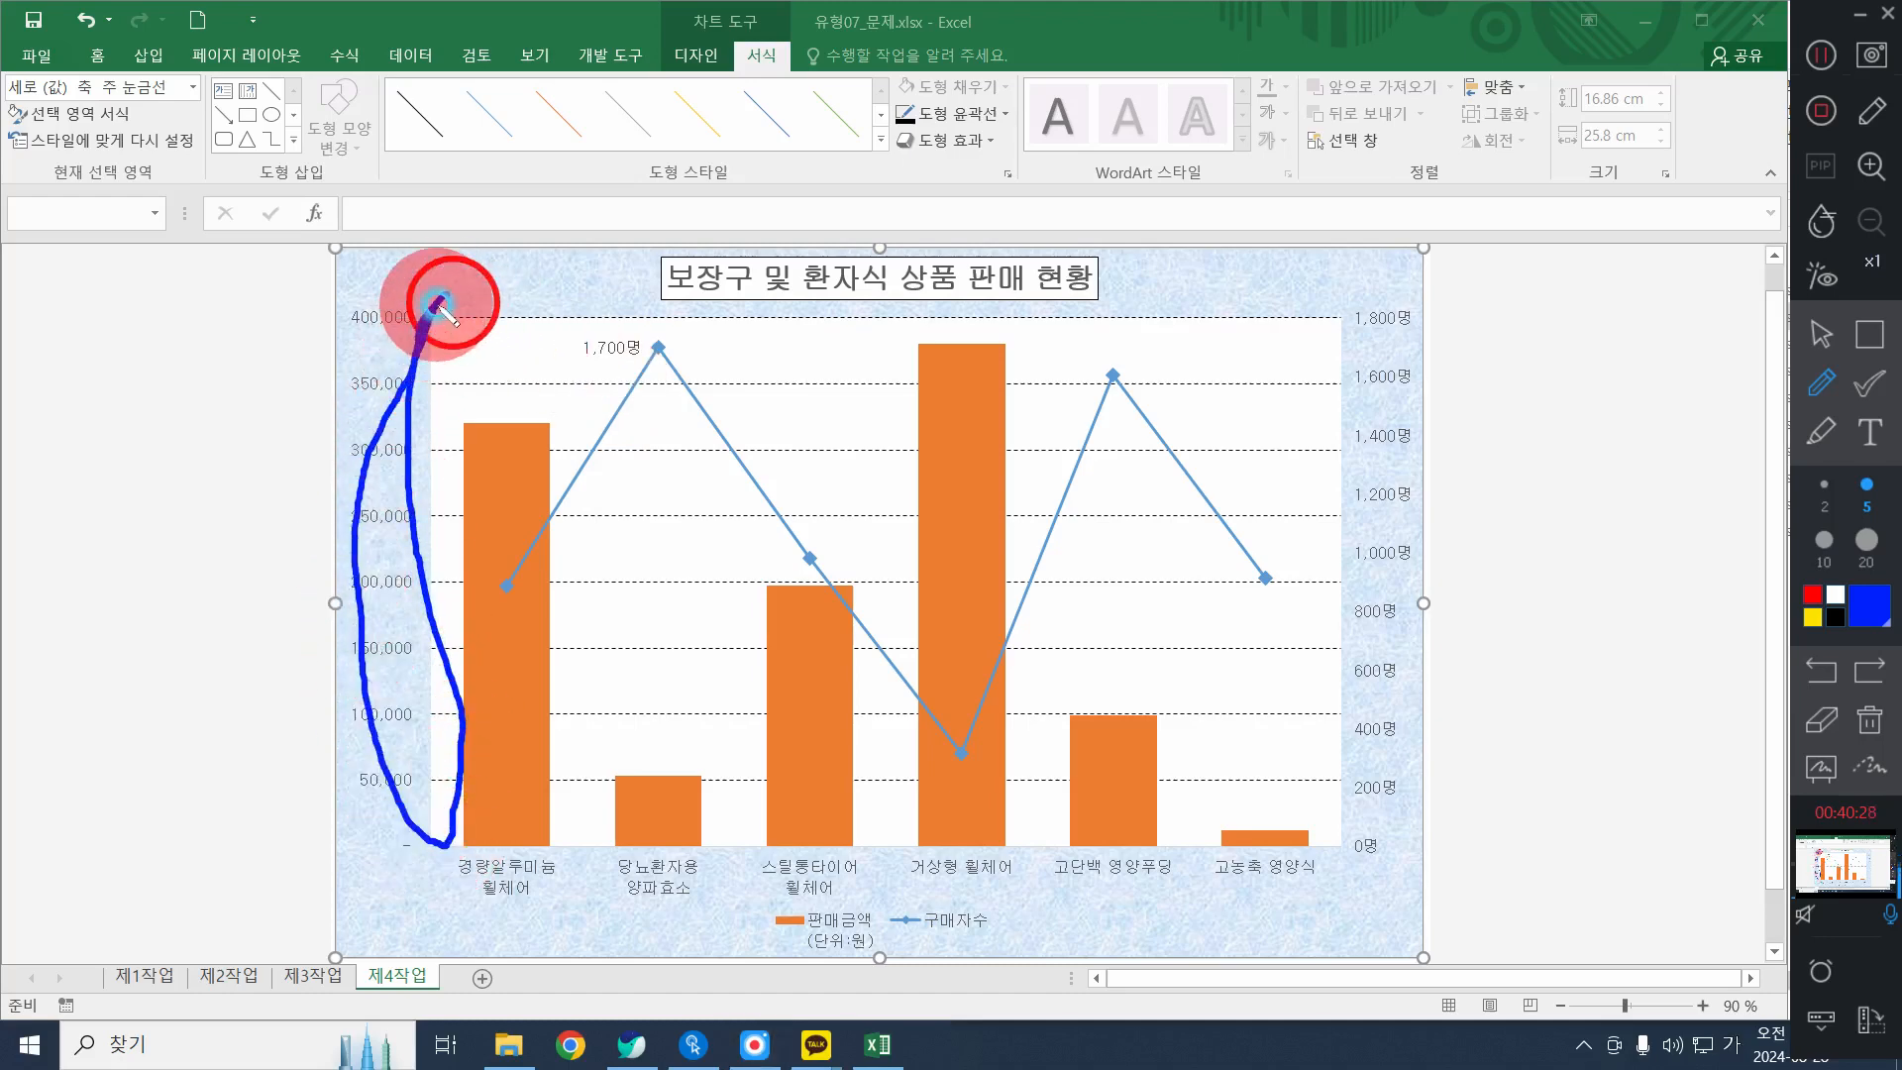
{"action": "left_click", "coordinate": [1820, 684]}
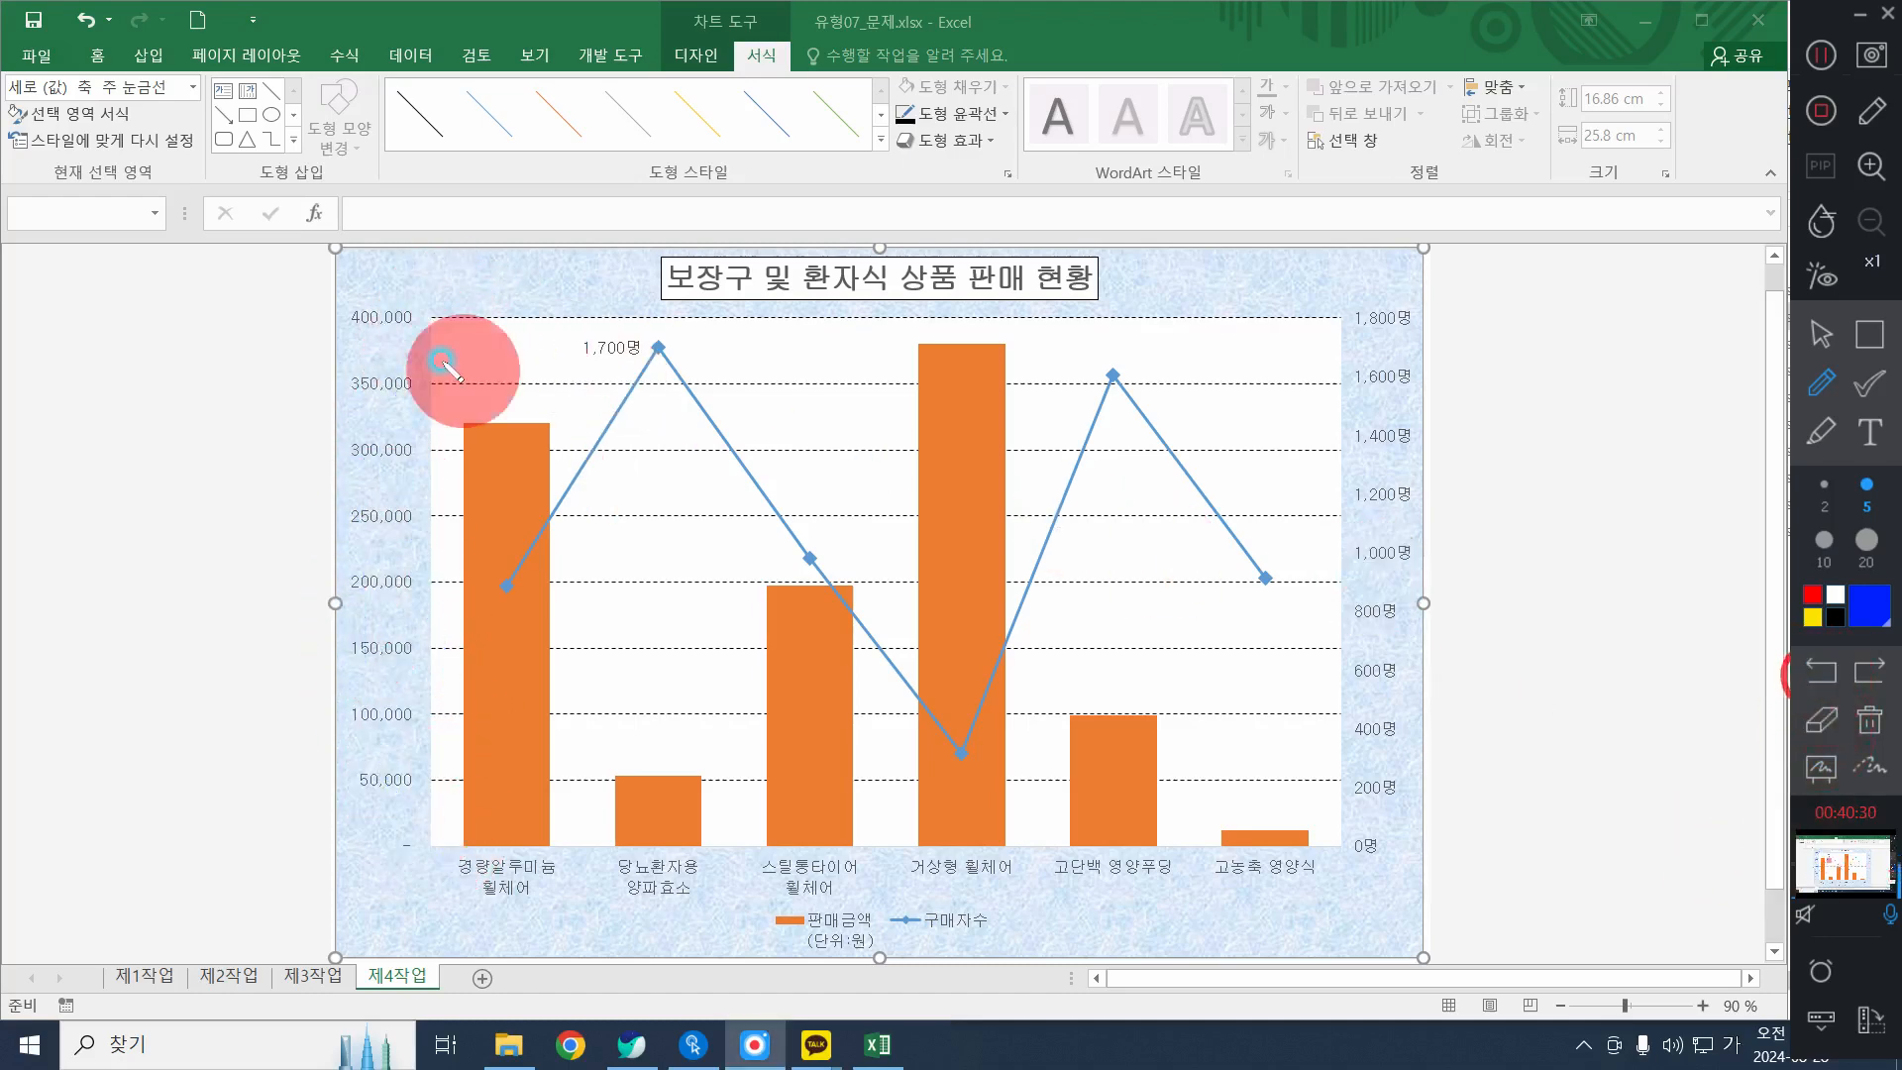
{"action": "mouse_move", "coordinate": [430, 300]}
{"action": "left_mouse_down"}
{"action": "mouse_move", "coordinate": [396, 475]}
{"action": "mouse_move", "coordinate": [431, 868]}
{"action": "mouse_move", "coordinate": [432, 301]}
{"action": "left_mouse_up"}
{"action": "left_click", "coordinate": [1821, 334]}
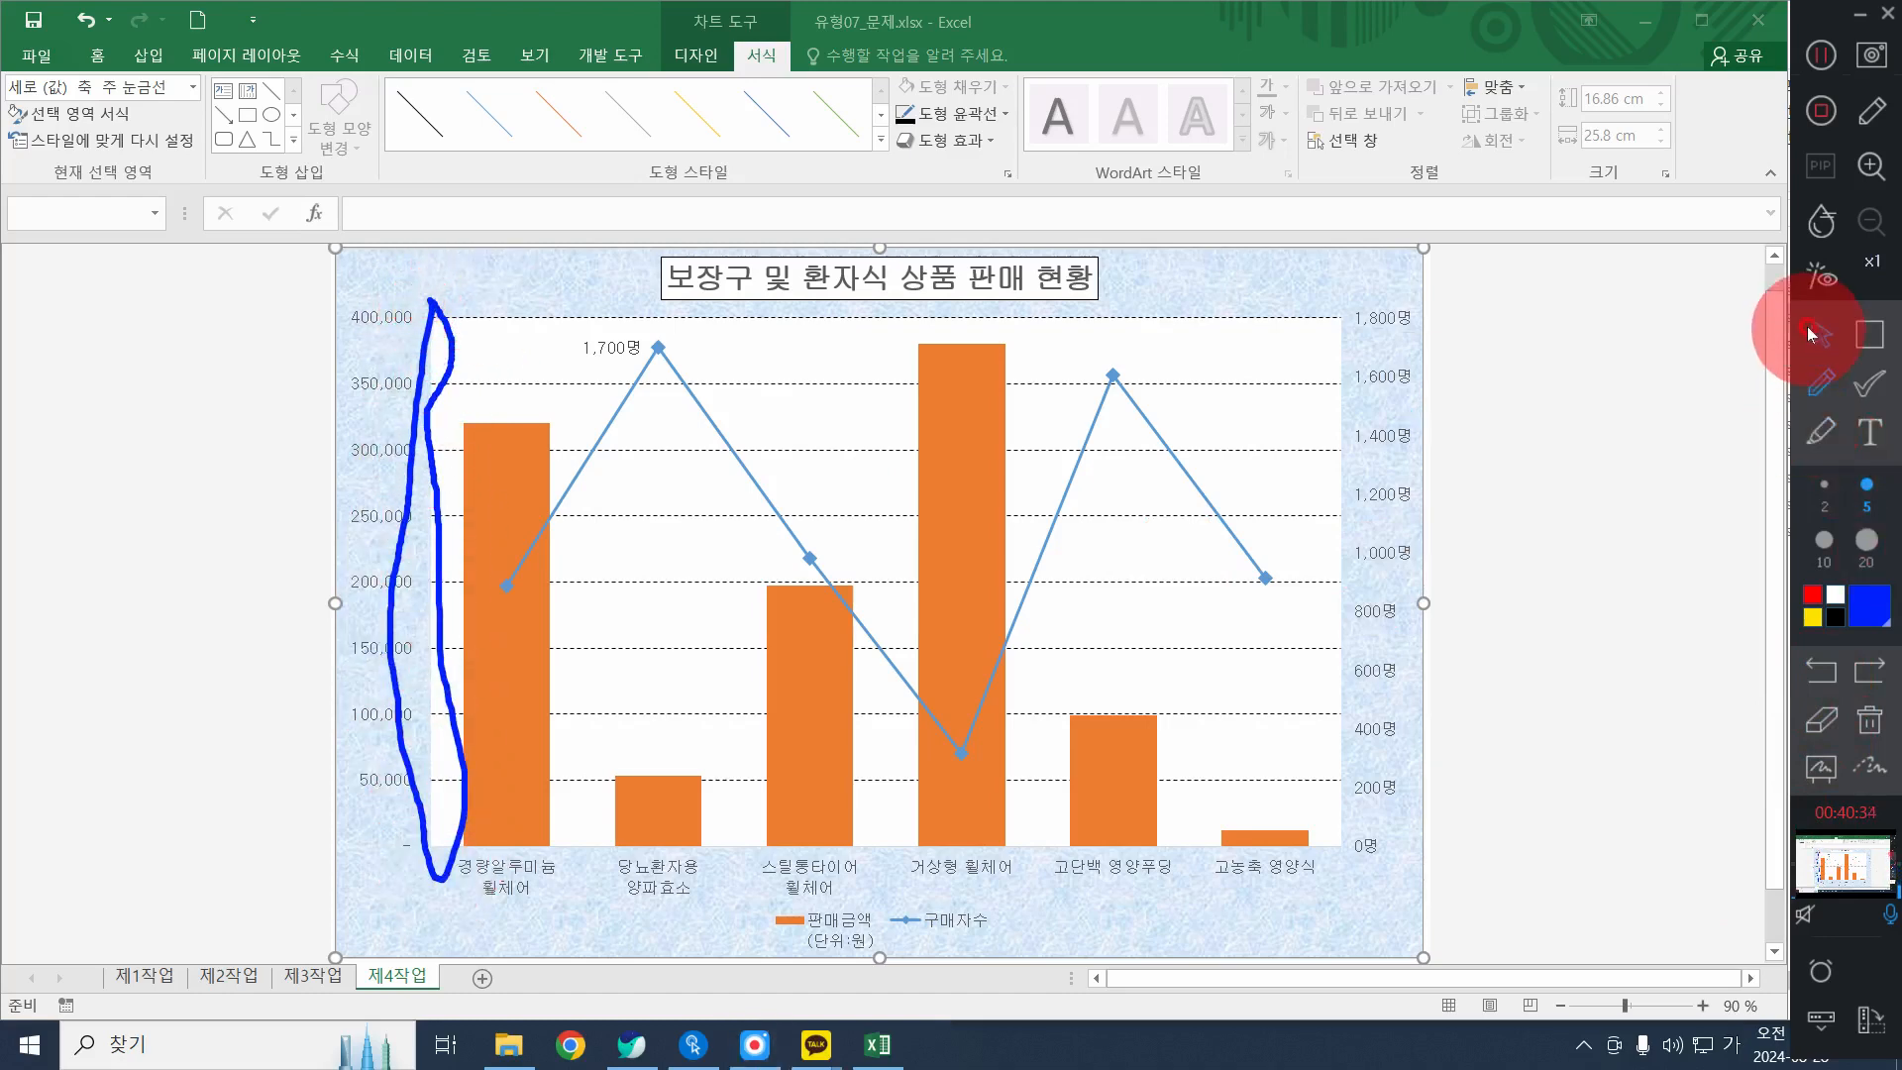
{"action": "left_click", "coordinate": [1868, 720]}
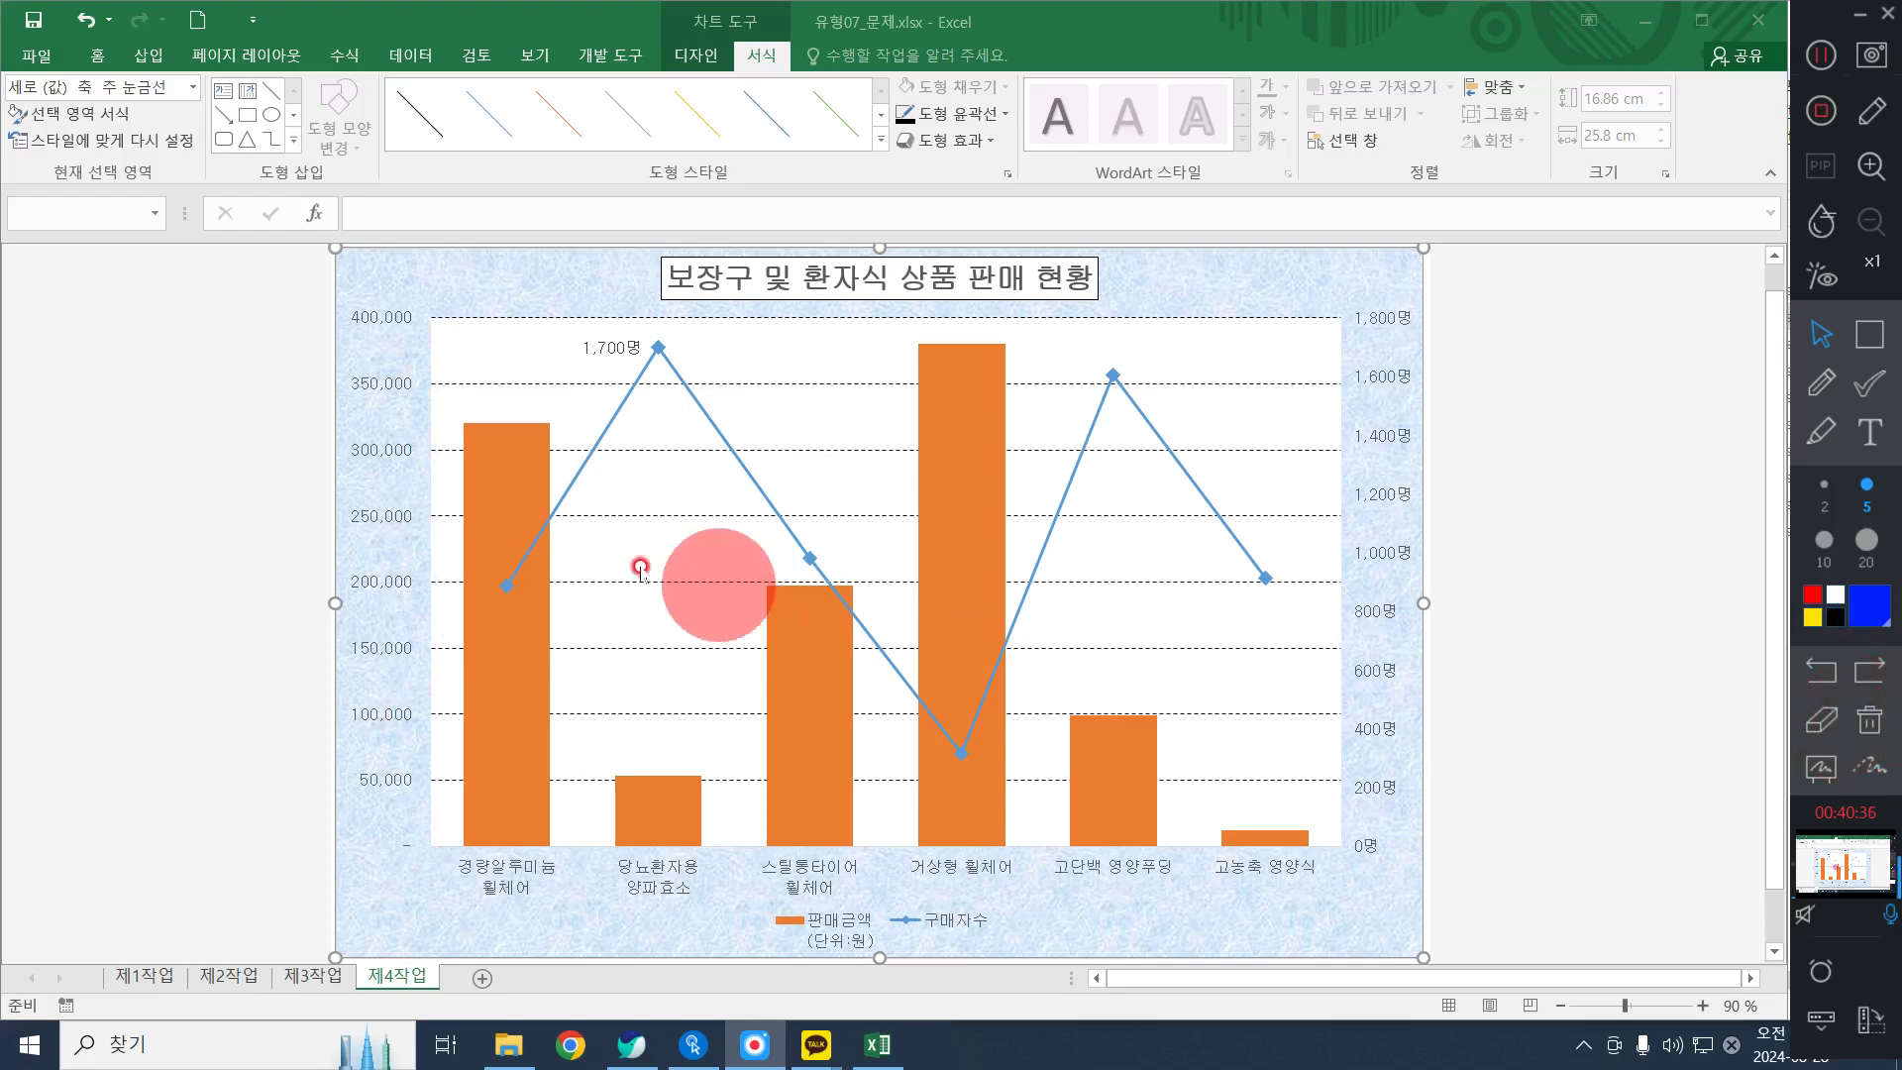
Give the primary vertical (판매금액) axis a black outline
{"action": "left_click", "coordinate": [366, 518]}
{"action": "left_click", "coordinate": [363, 513]}
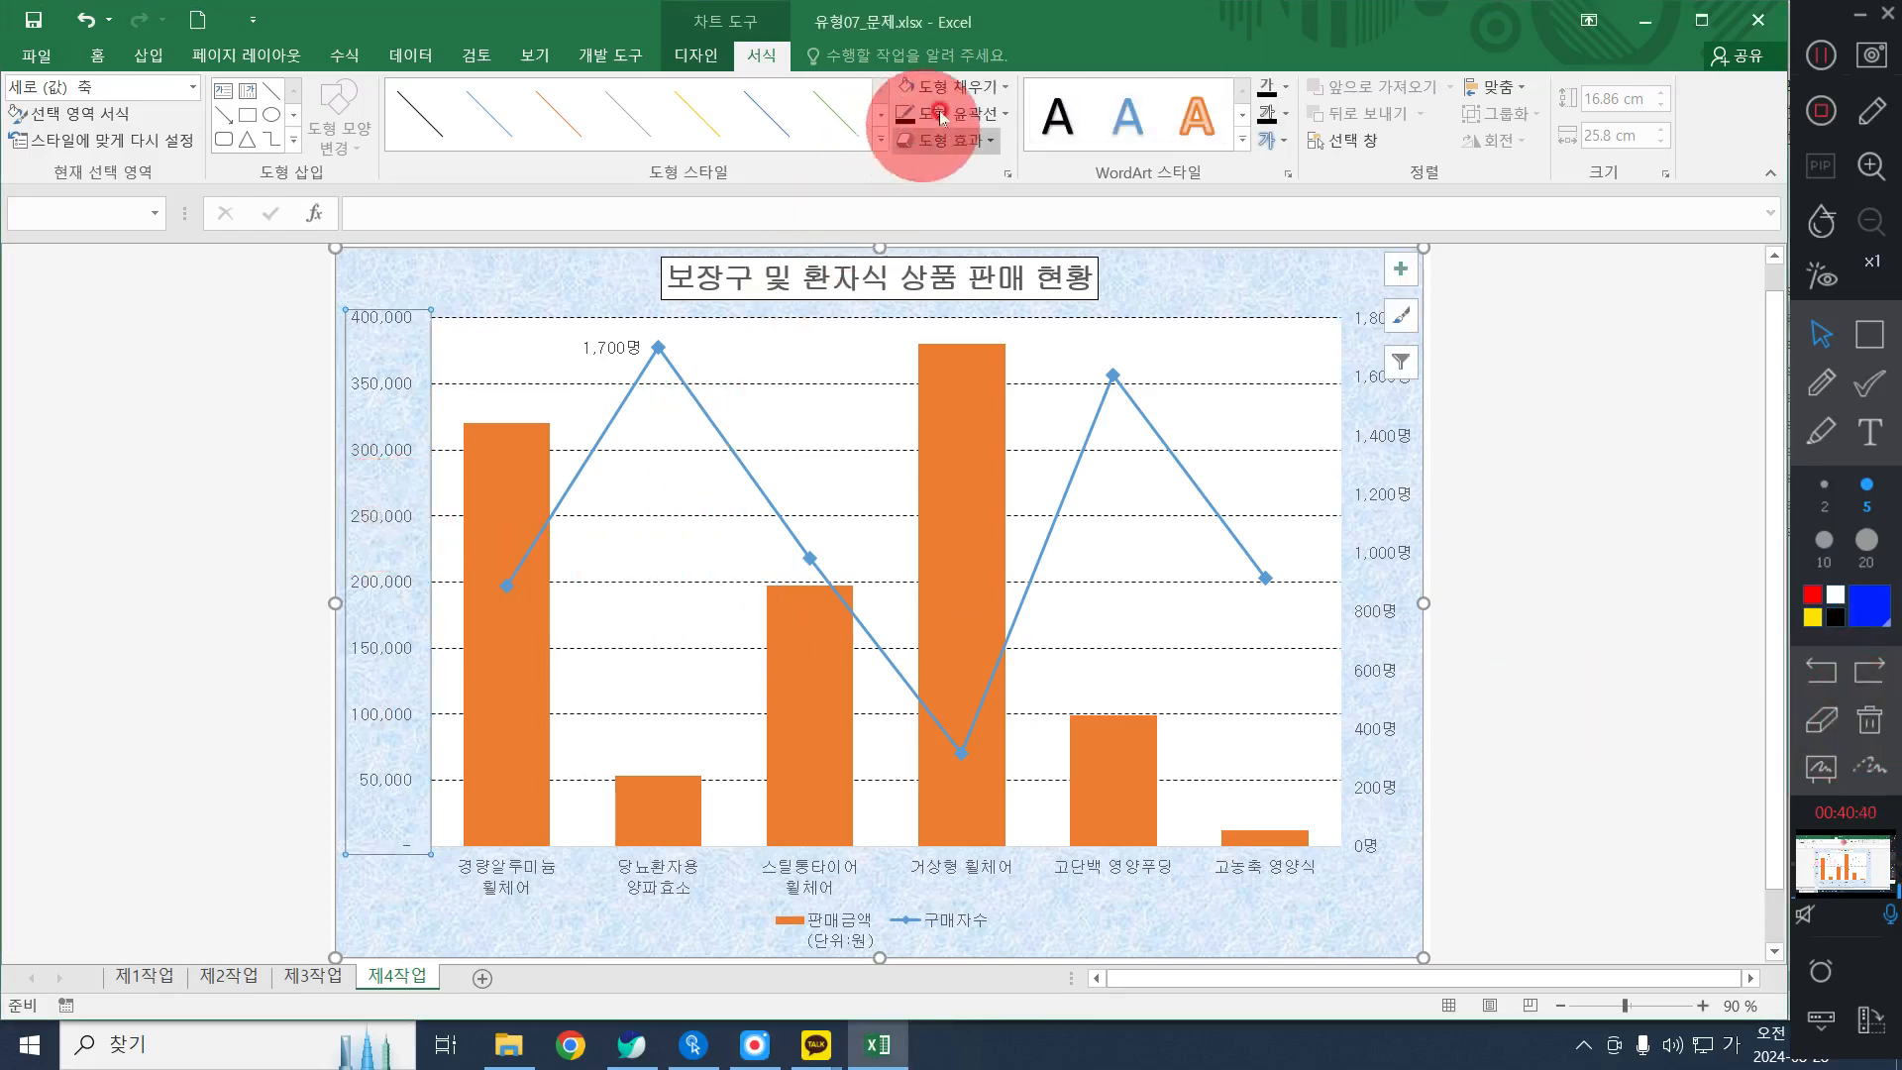
{"action": "left_click", "coordinate": [994, 112]}
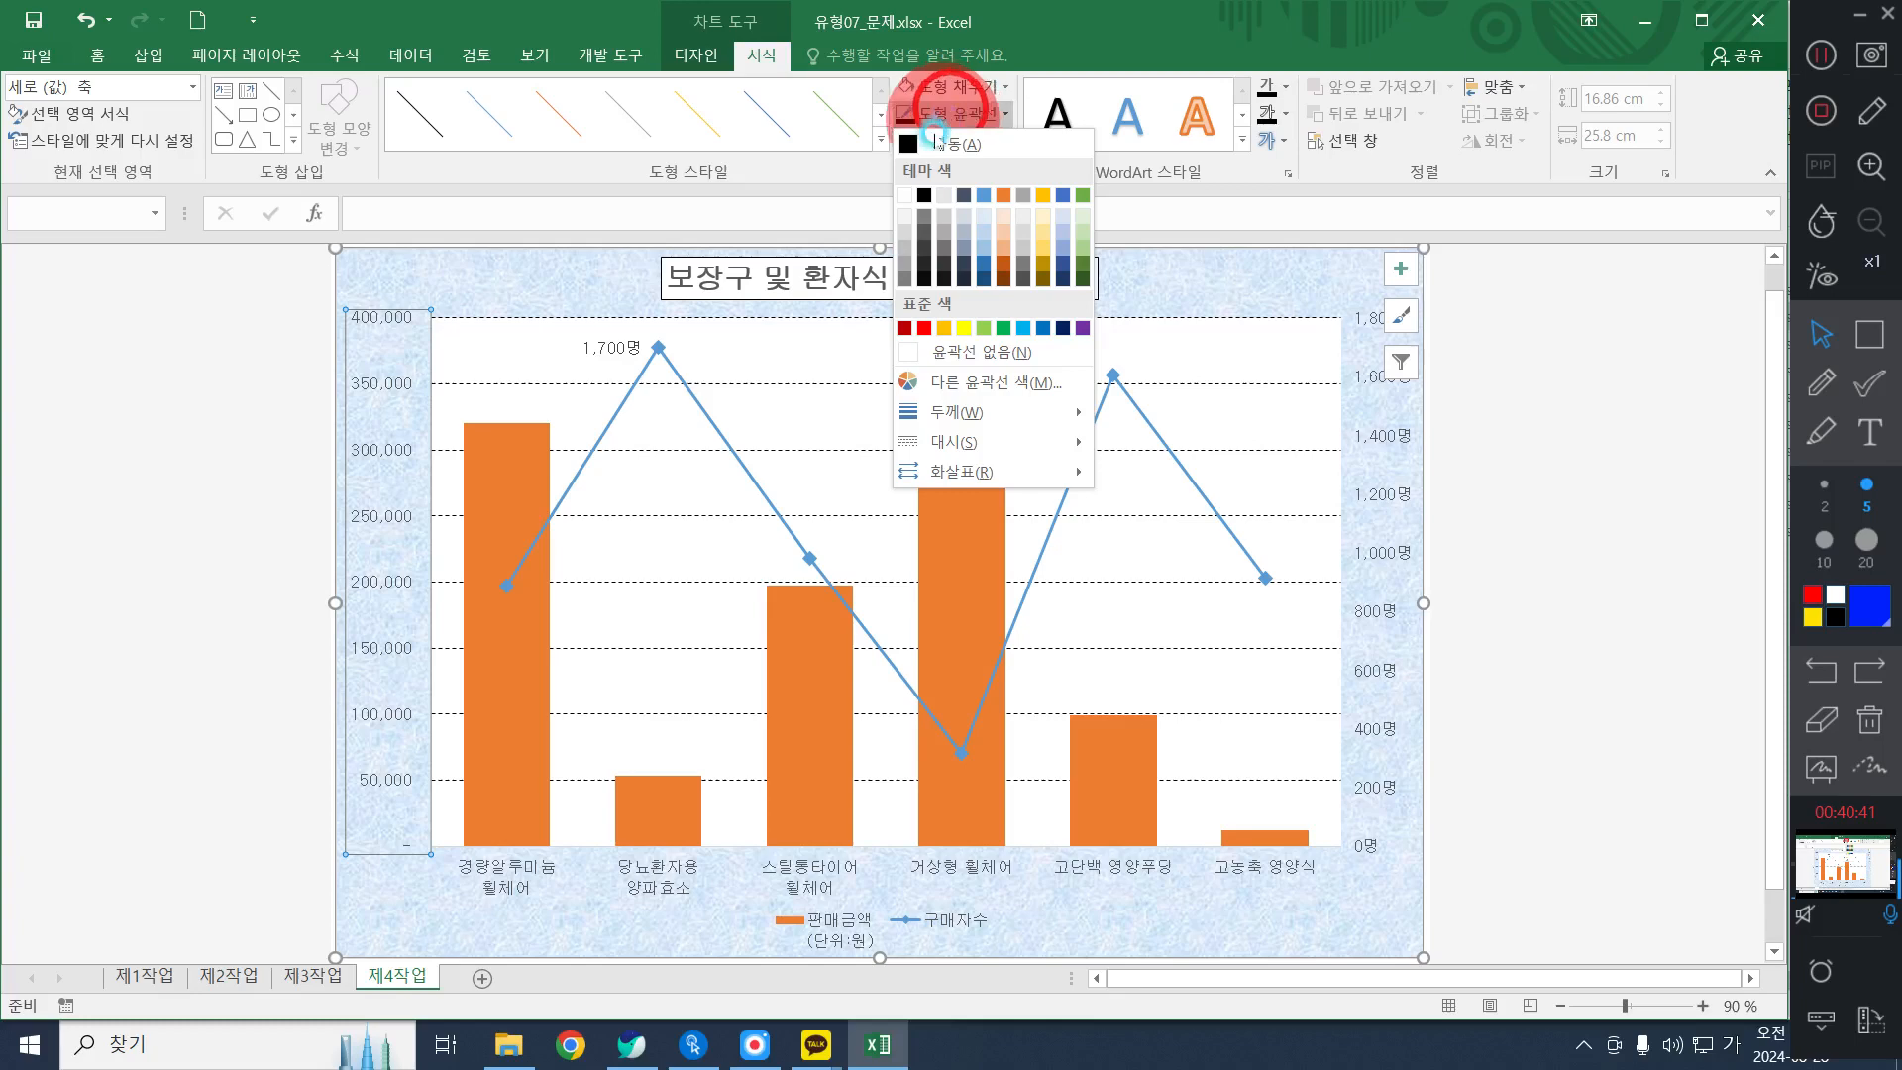
{"action": "left_click", "coordinate": [922, 195]}
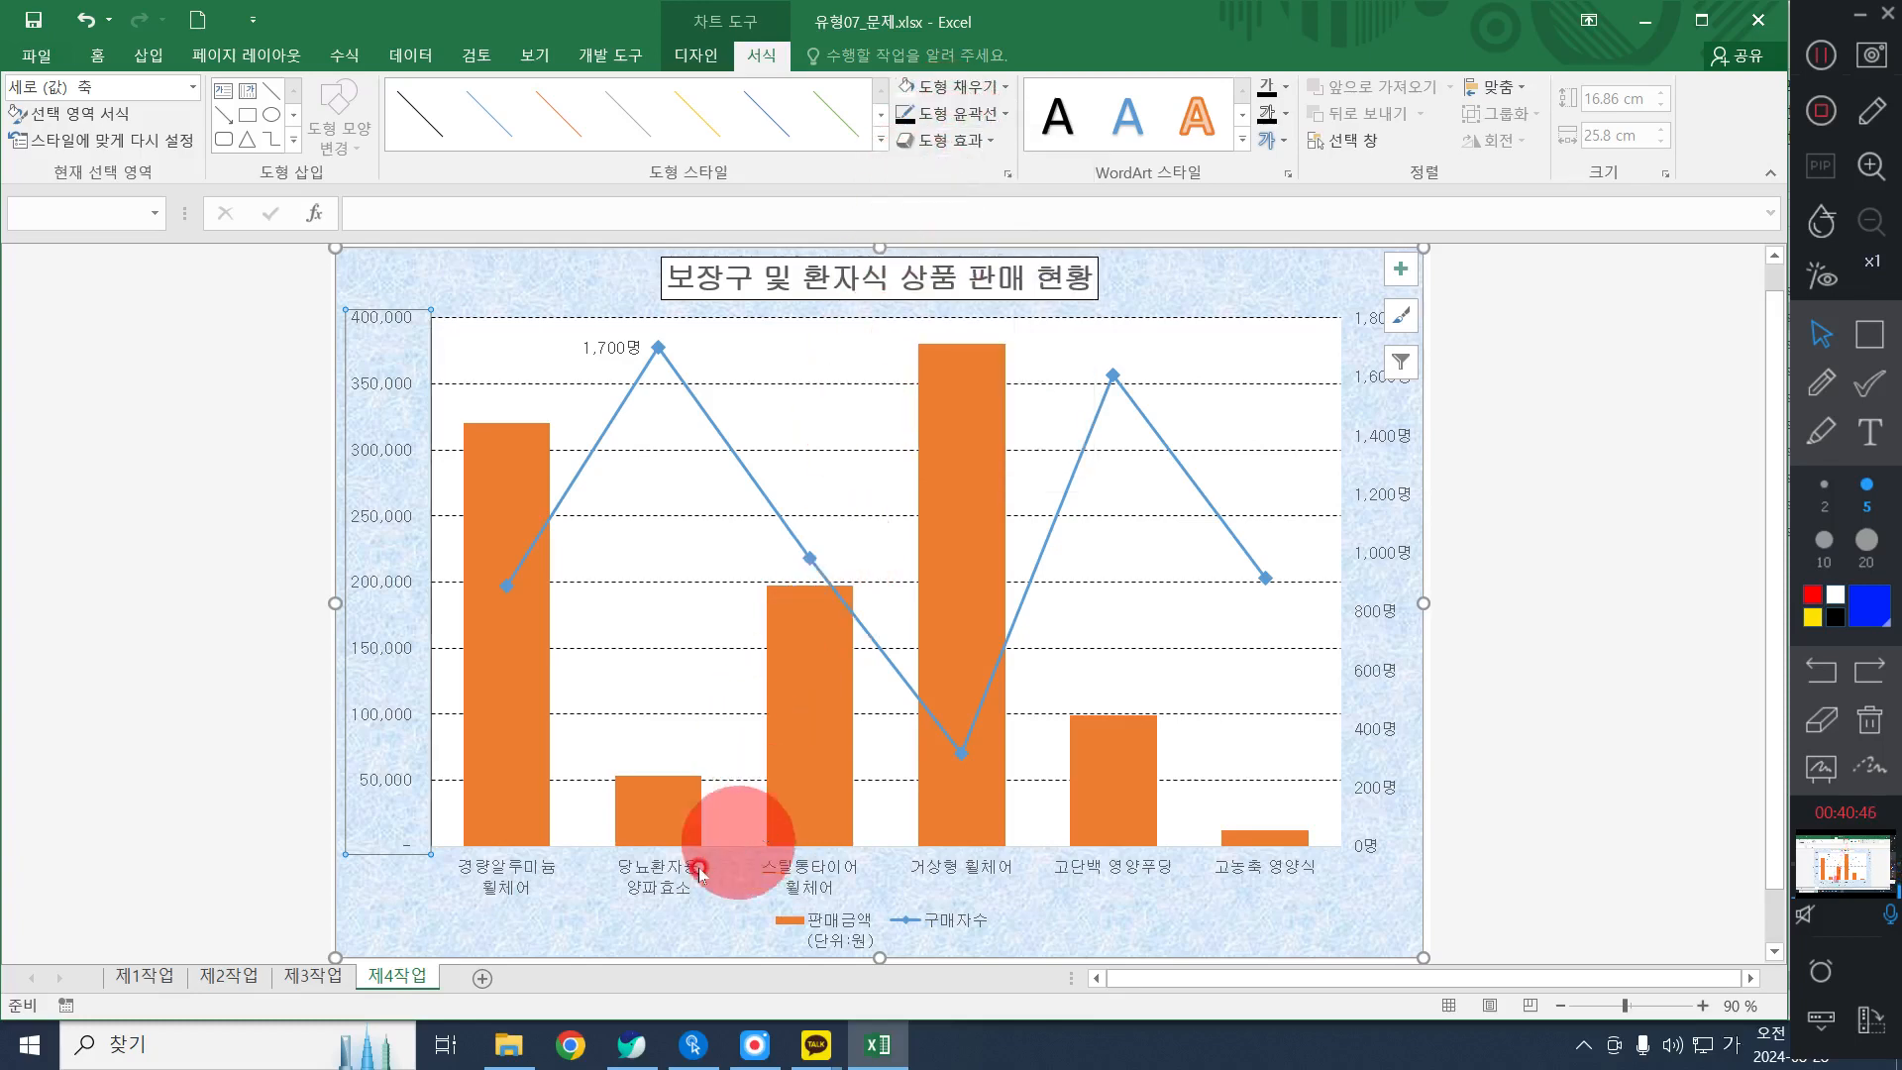
Give the horizontal category axis with the product names a black outline
{"action": "left_click", "coordinate": [659, 877]}
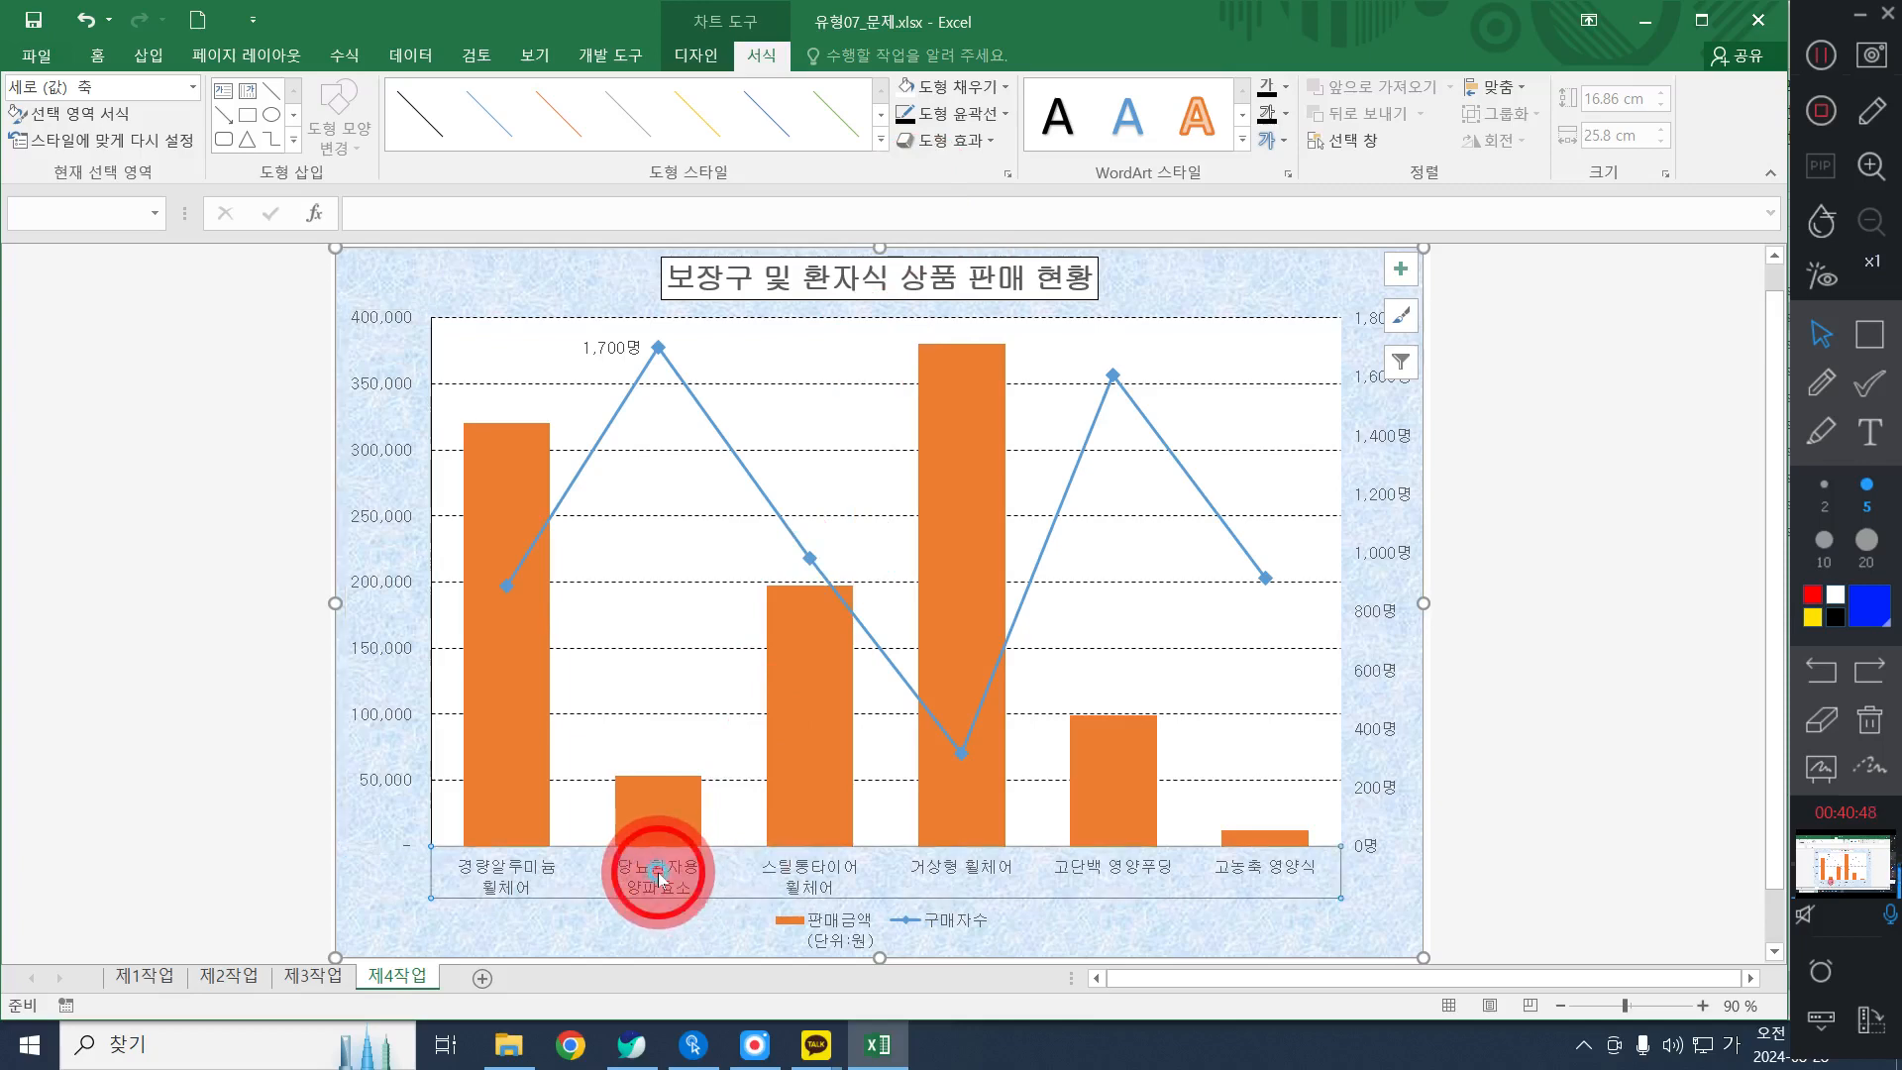
{"action": "left_click", "coordinate": [932, 121]}
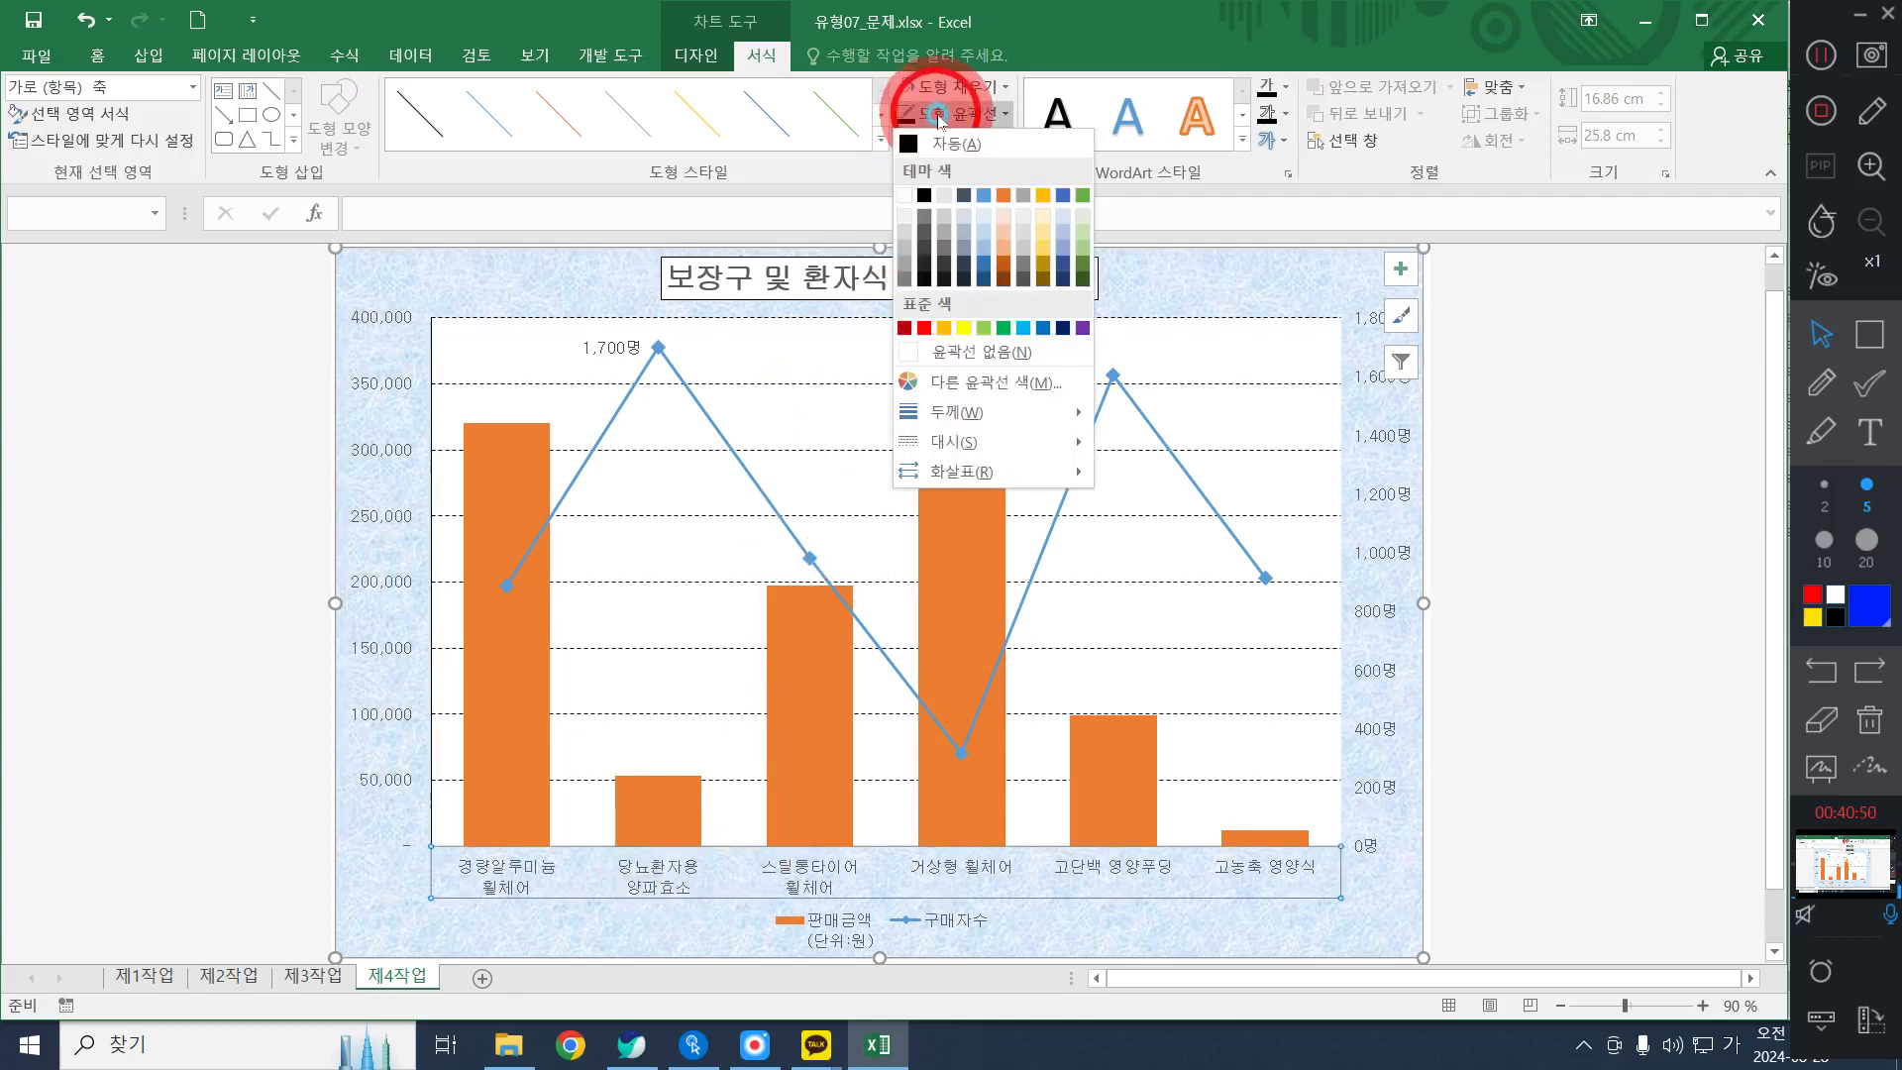
{"action": "left_click", "coordinate": [925, 195]}
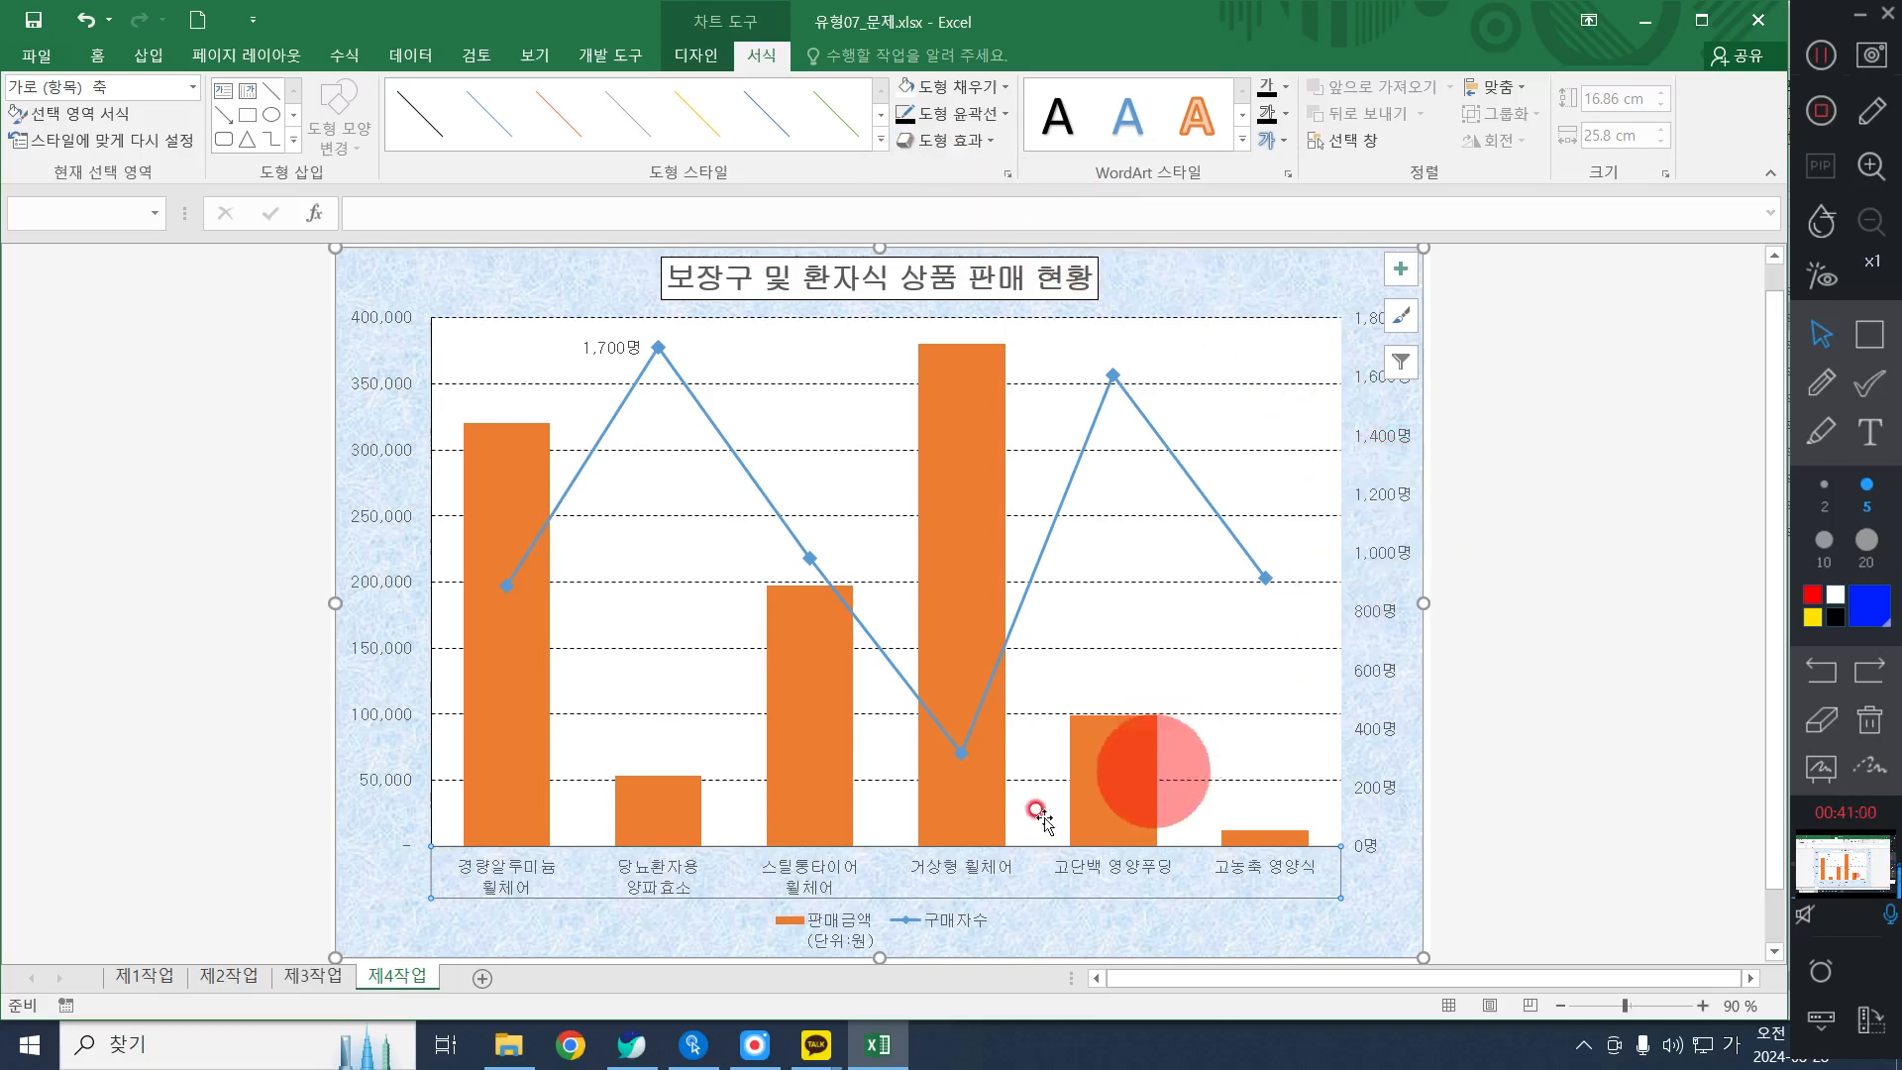
Give the secondary vertical (구매자수) axis a black outline
{"action": "left_click", "coordinate": [1380, 500]}
{"action": "left_click", "coordinate": [973, 123]}
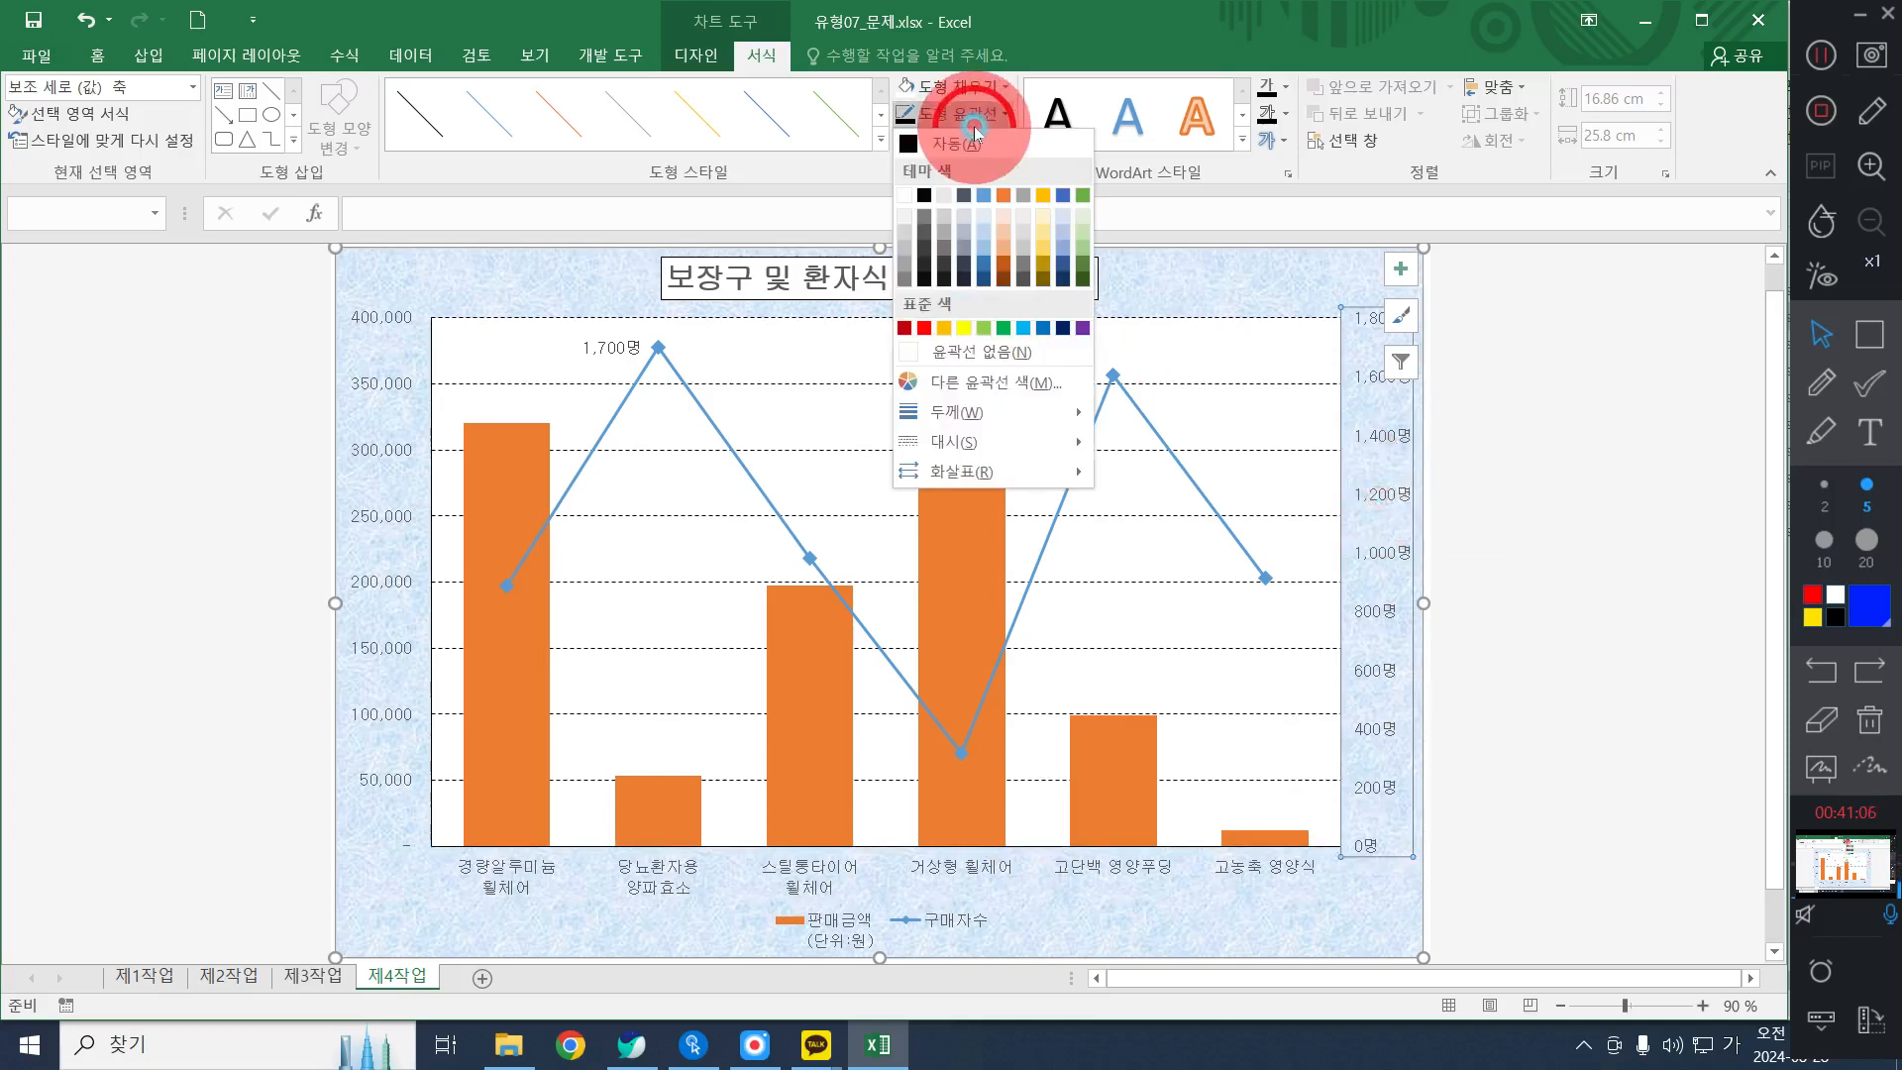
{"action": "left_click", "coordinate": [921, 198]}
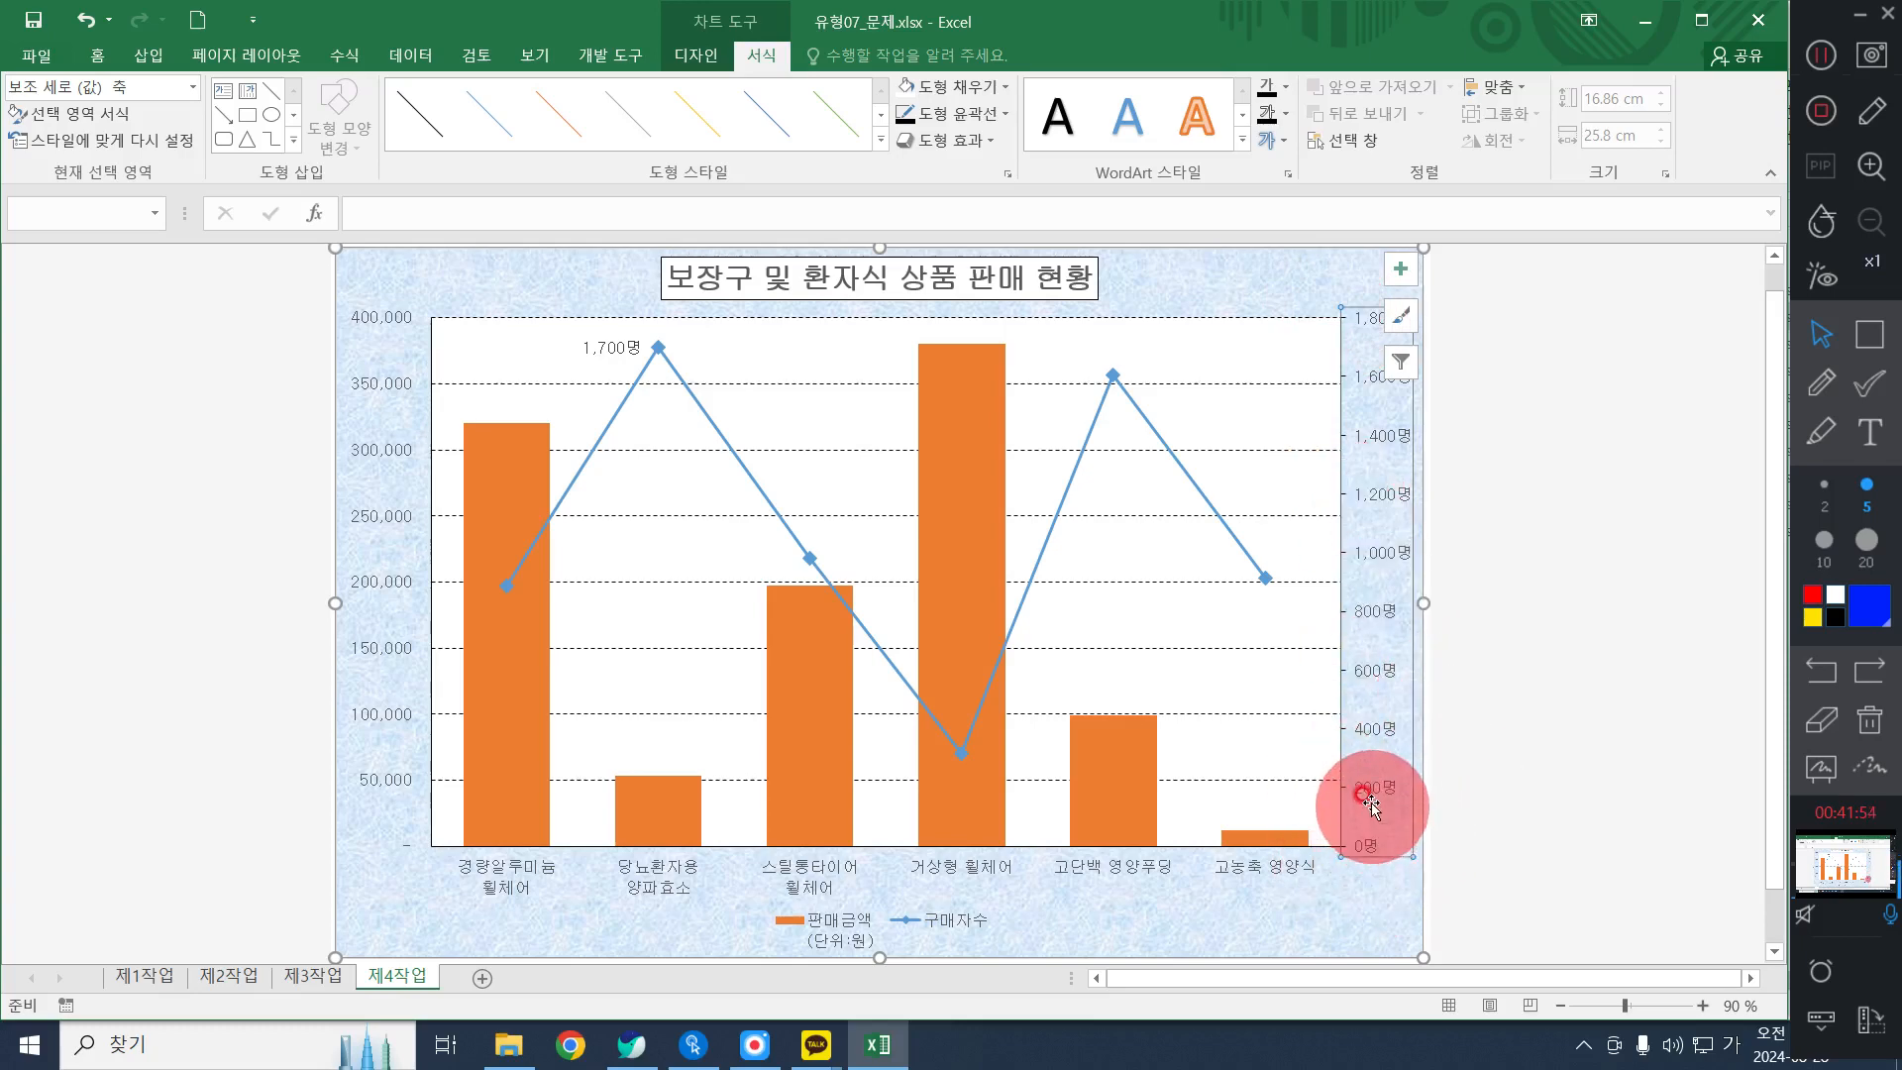
Set the major unit (주) of the secondary vertical axis to 300
{"action": "double_click", "coordinate": [1369, 730]}
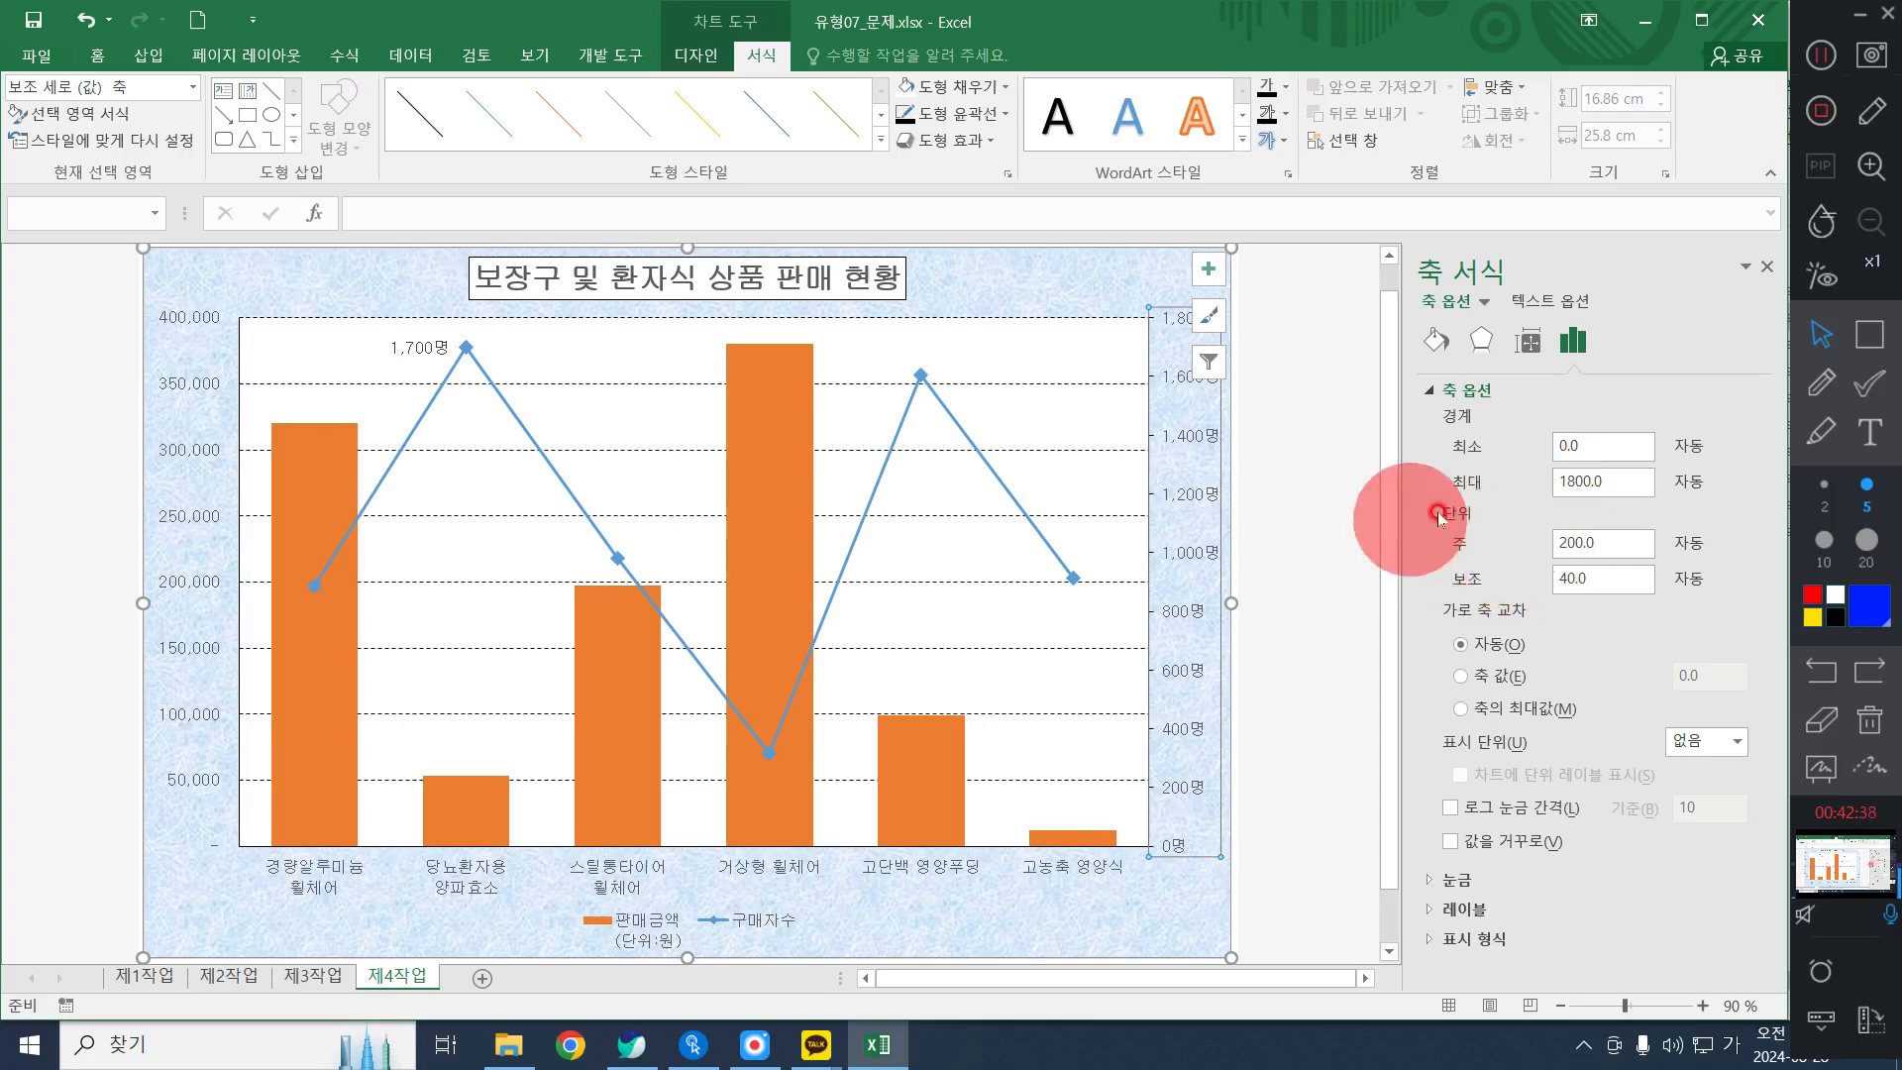
{"action": "double_click", "coordinate": [1626, 541]}
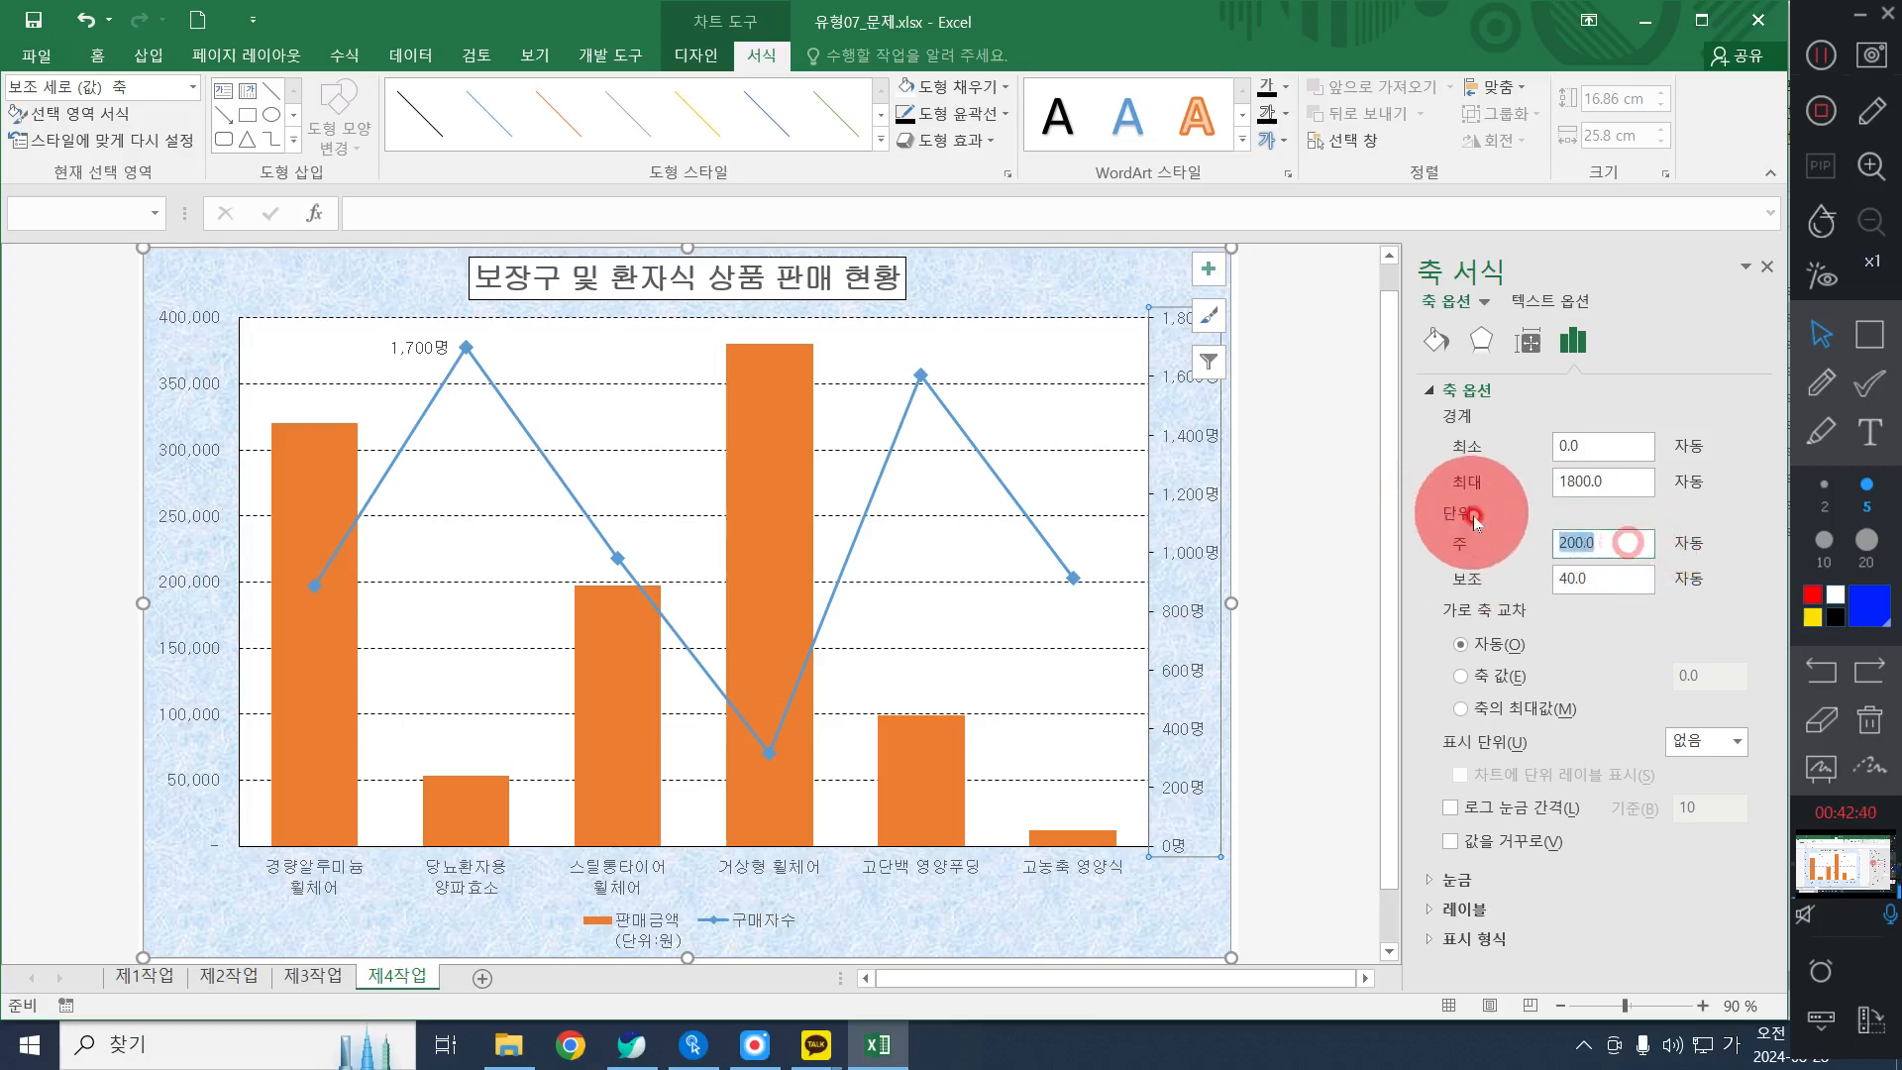
{"action": "type", "text": "300"}
{"action": "key", "text": "Return"}
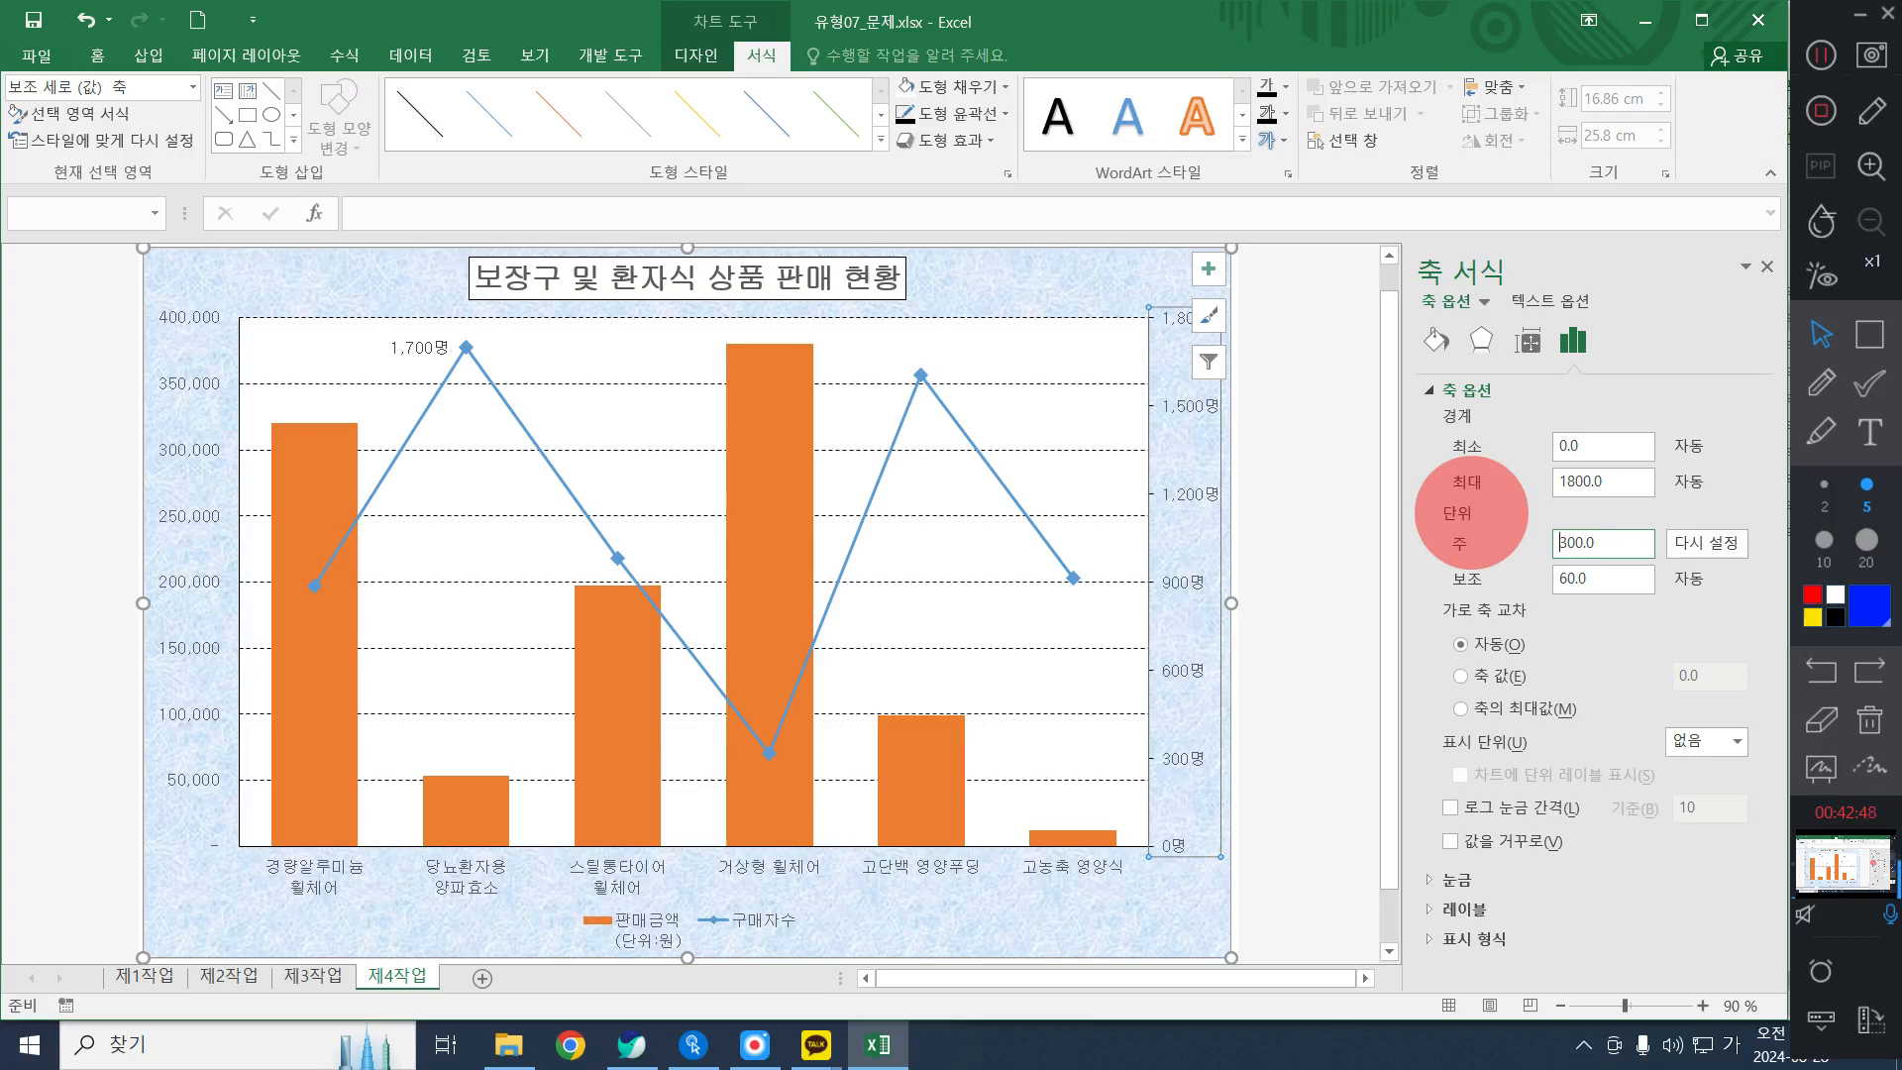
{"action": "left_click", "coordinate": [1821, 382]}
{"action": "mouse_move", "coordinate": [1549, 584]}
{"action": "left_mouse_down"}
{"action": "mouse_move", "coordinate": [1607, 552]}
{"action": "mouse_move", "coordinate": [1610, 607]}
{"action": "mouse_move", "coordinate": [1541, 583]}
{"action": "mouse_move", "coordinate": [1586, 567]}
{"action": "left_mouse_up"}
{"action": "left_click", "coordinate": [1813, 316]}
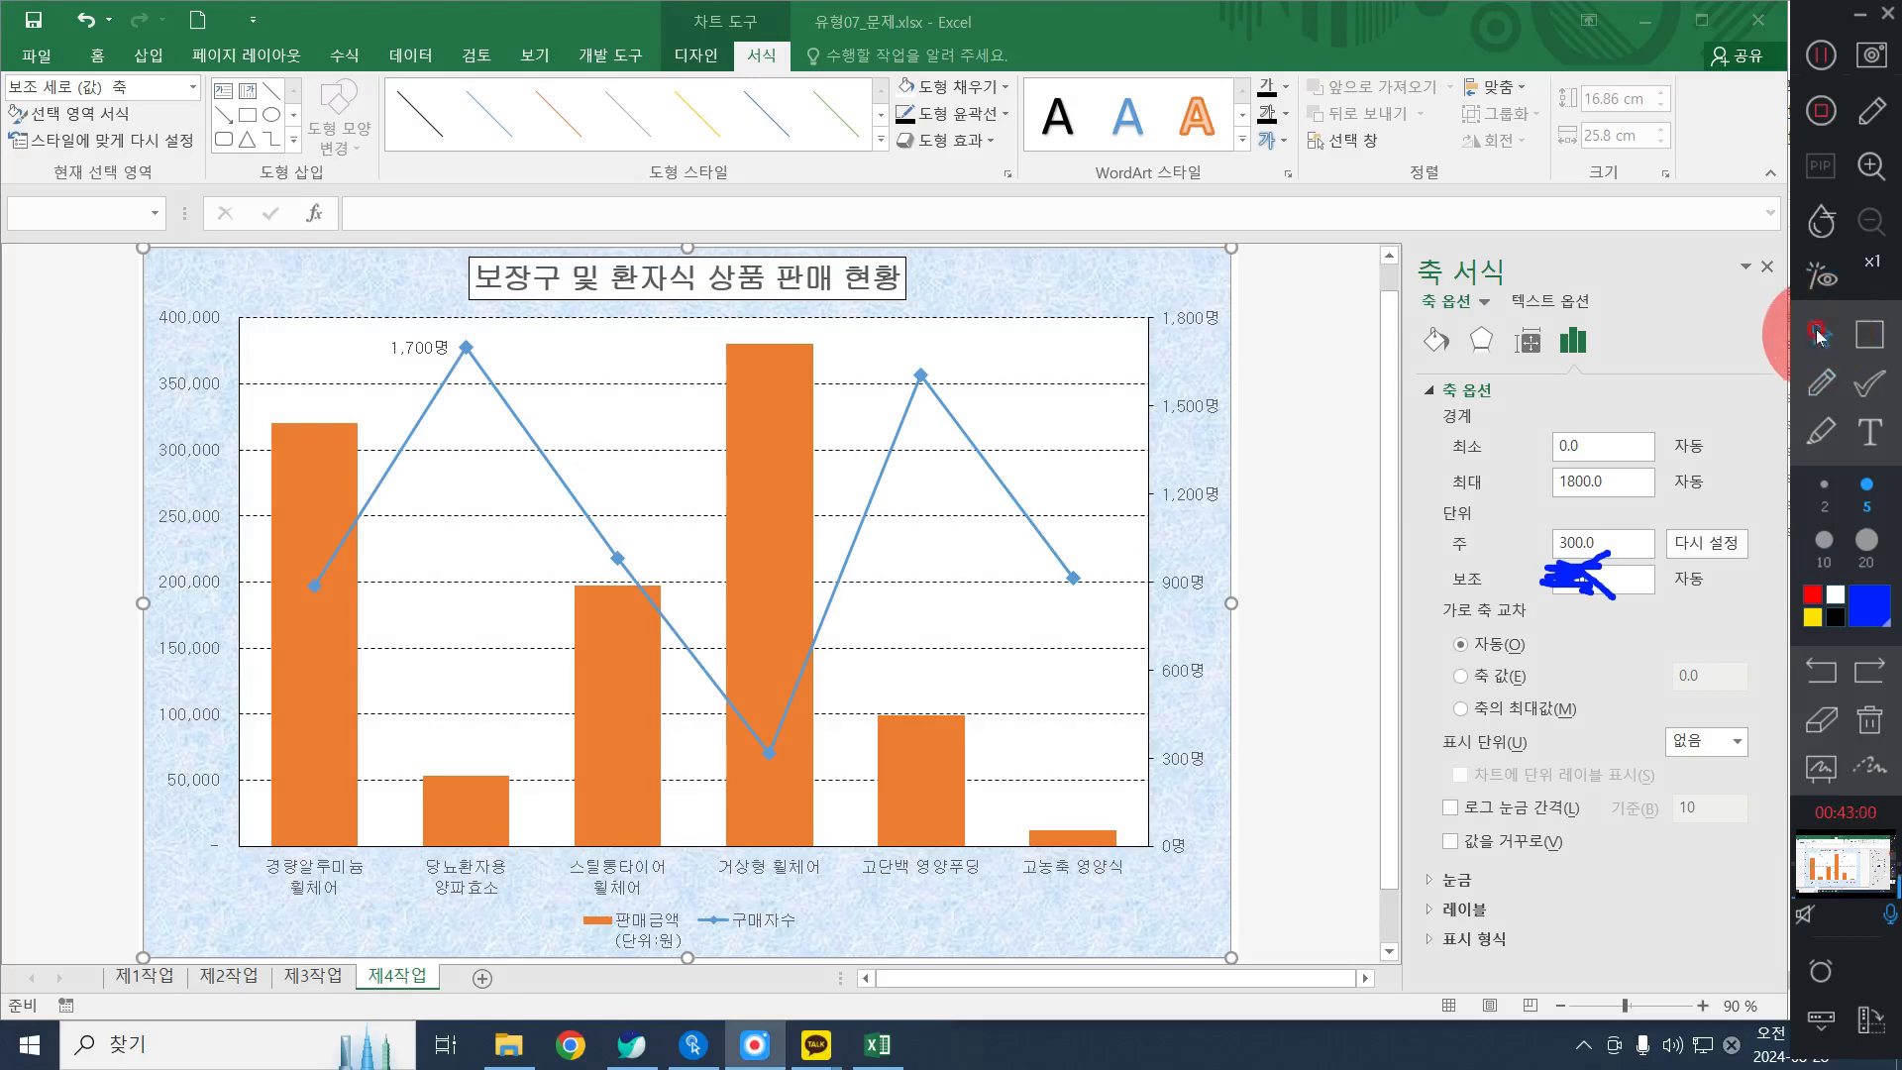
{"action": "left_click", "coordinate": [1845, 243]}
{"action": "left_click", "coordinate": [1597, 358]}
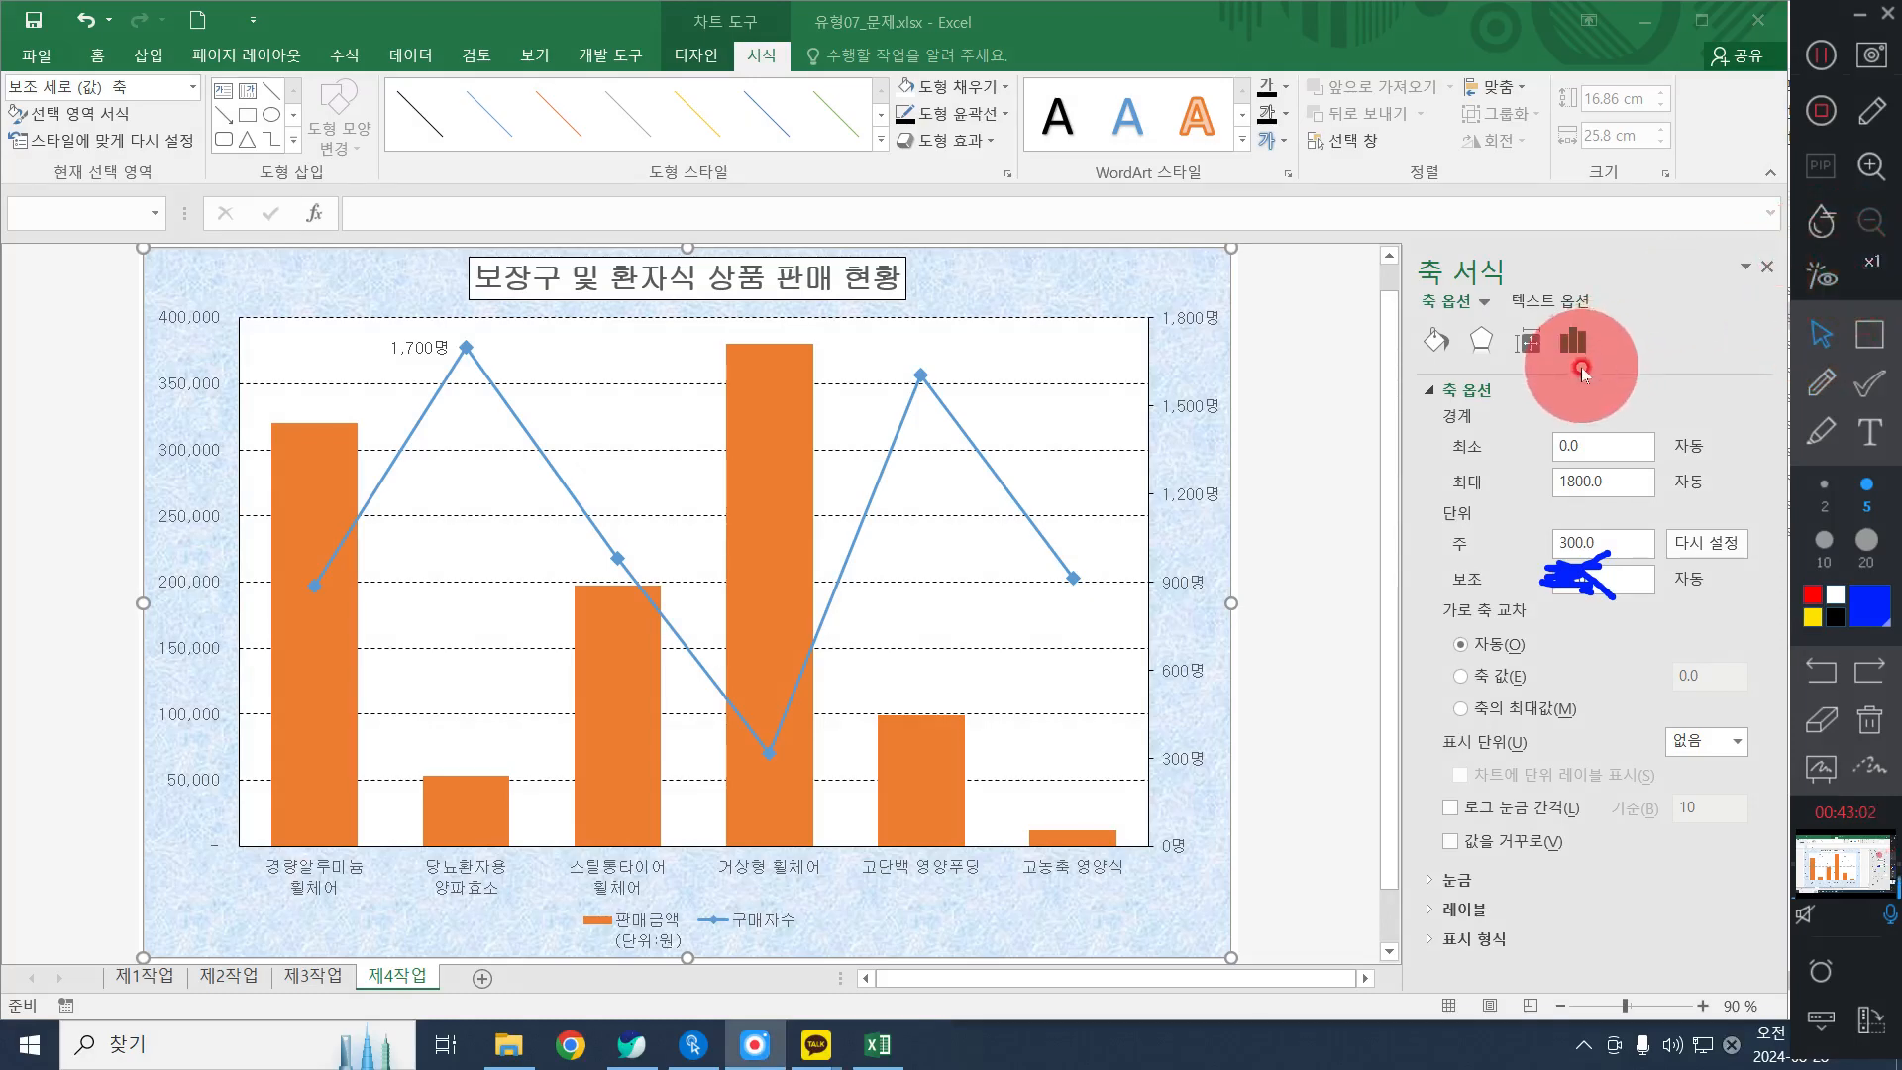
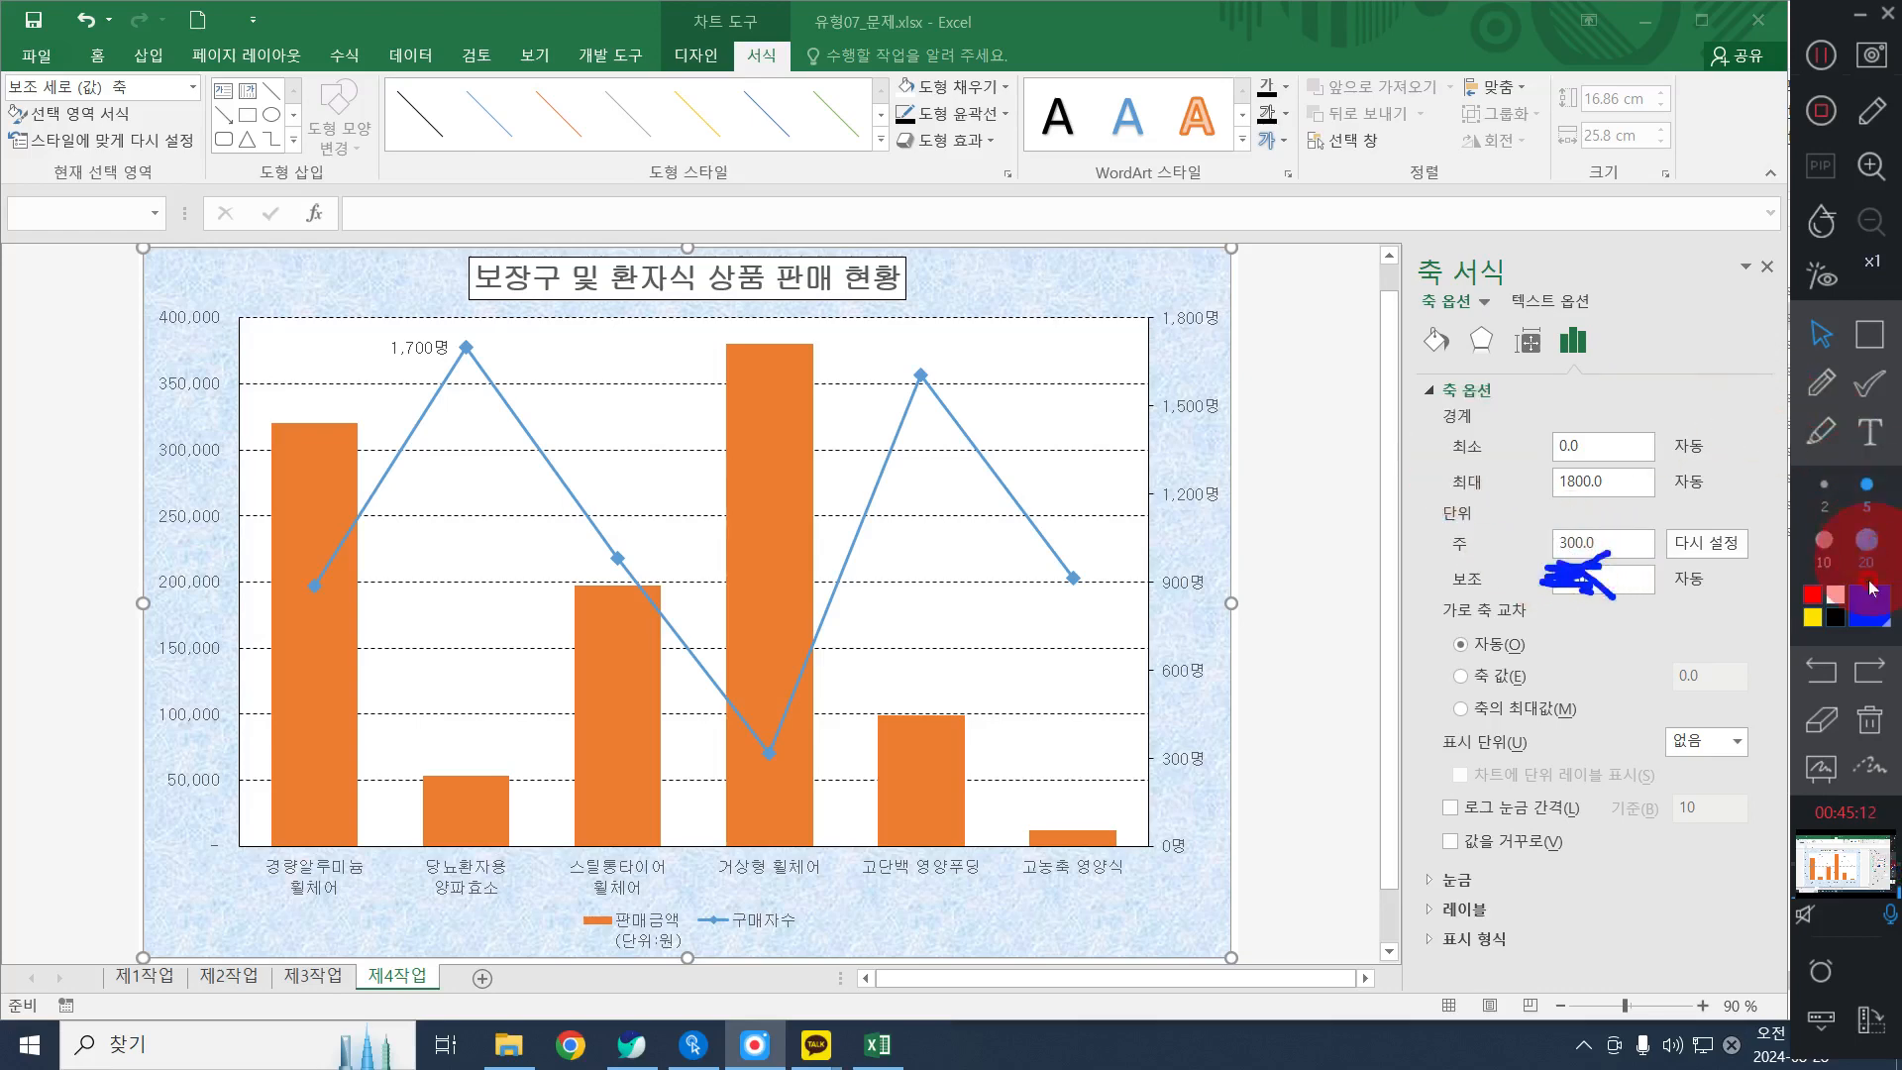
{"action": "left_click", "coordinate": [1866, 715]}
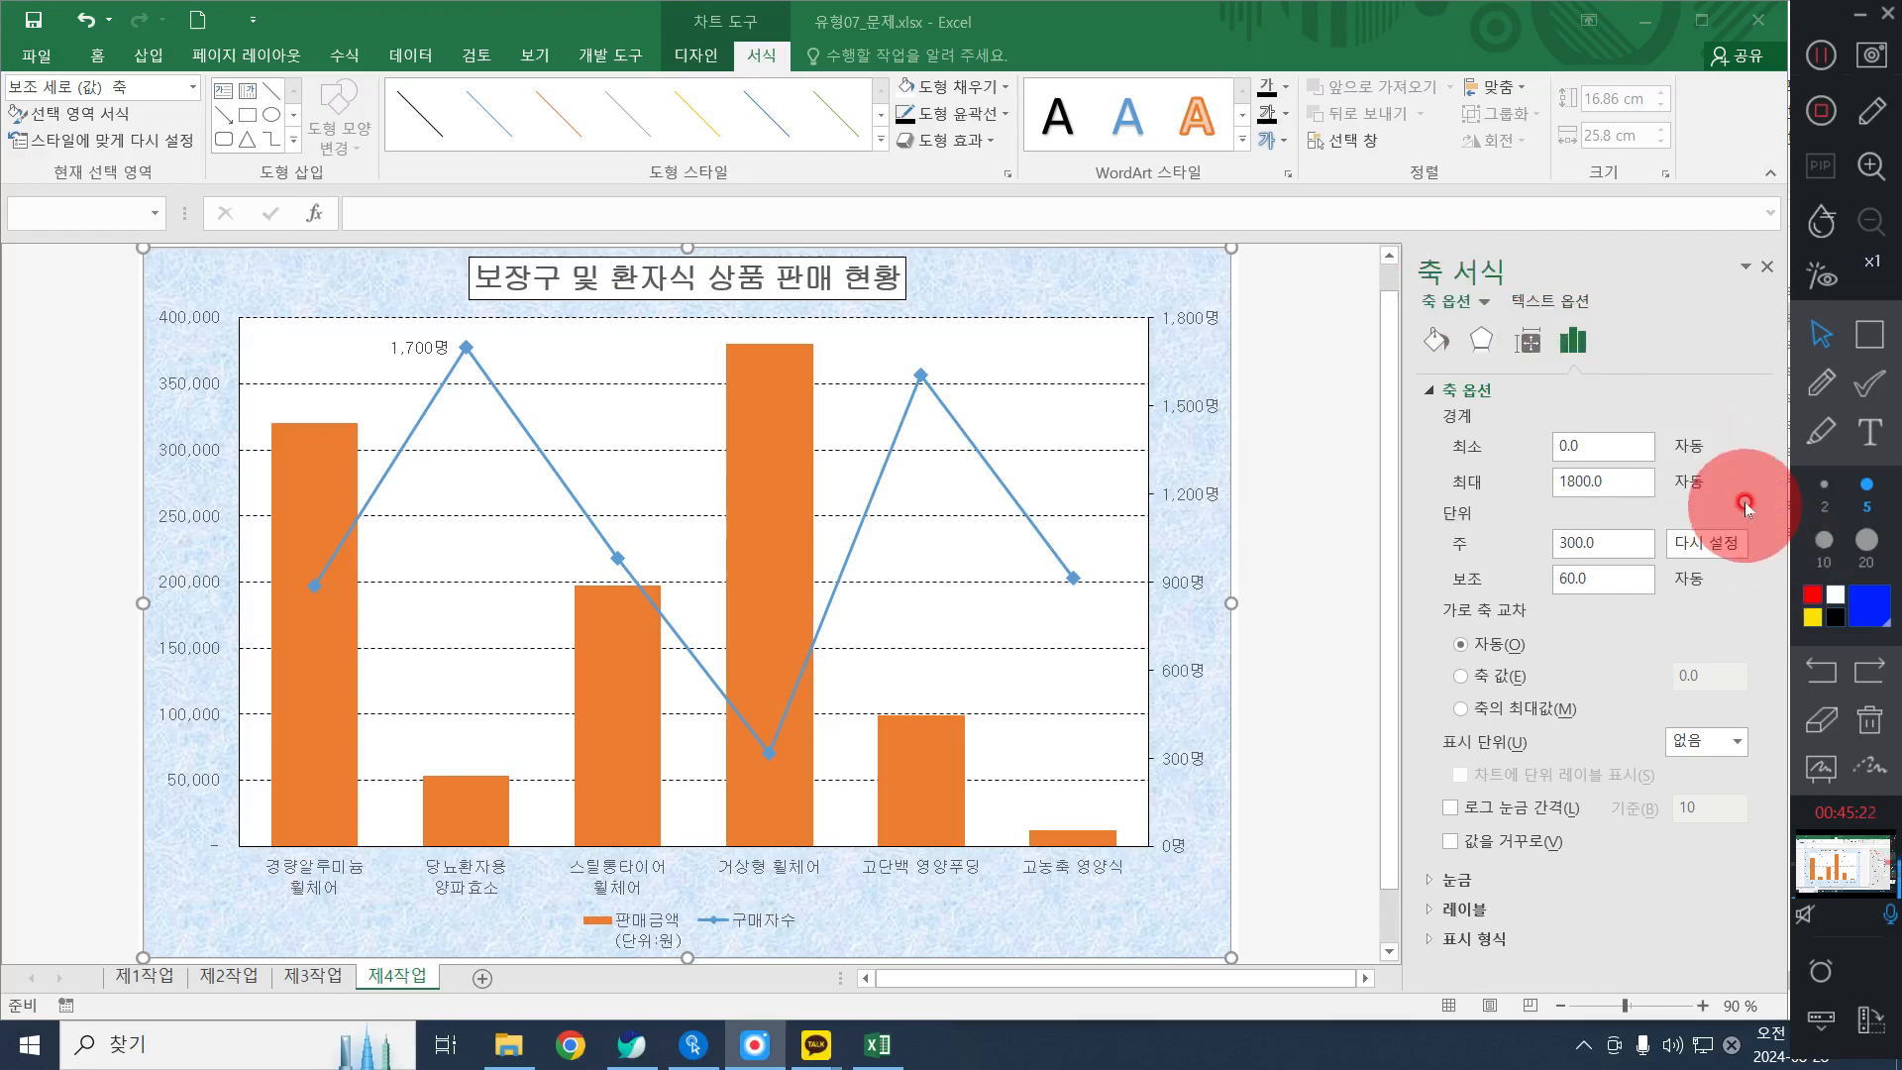
Close the axis formatting pane and compare the chart legend with the source column headers on the 제1작업 sheet
{"action": "left_click", "coordinate": [1771, 266]}
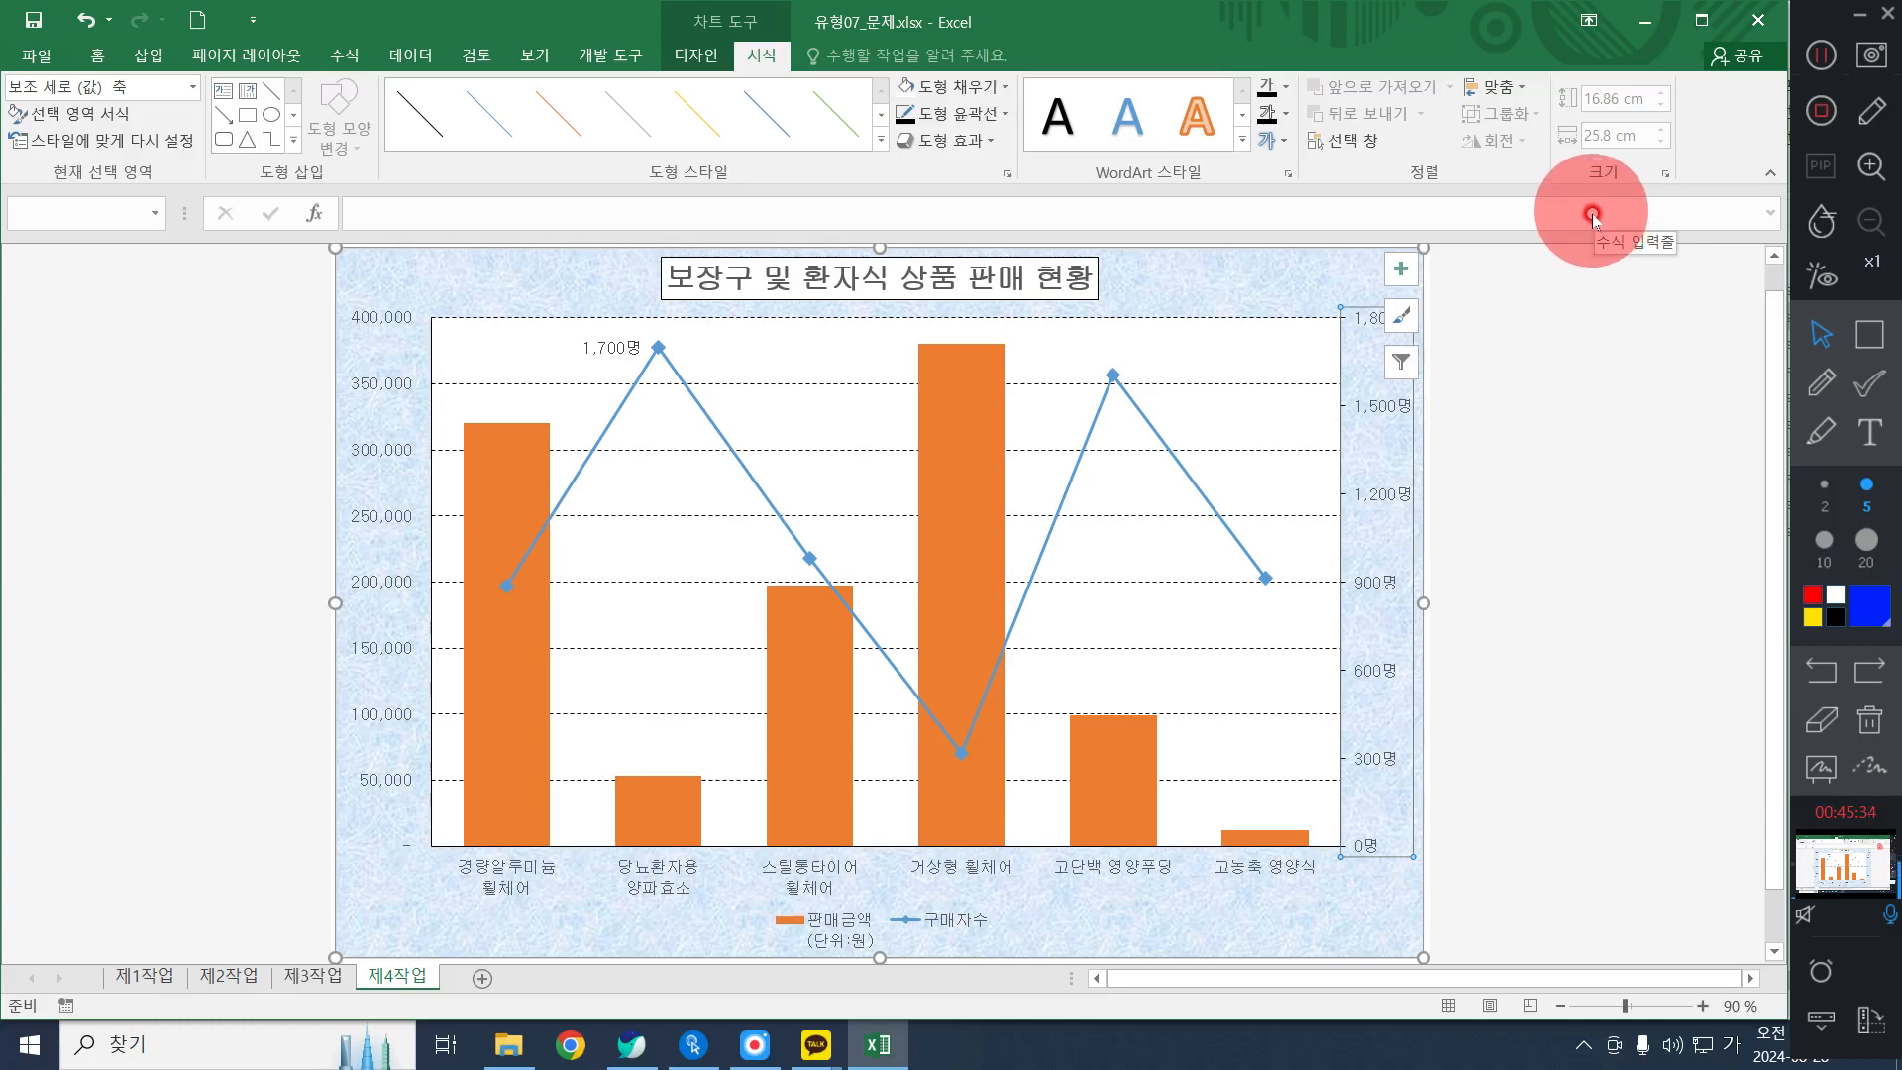
{"action": "left_click", "coordinate": [1870, 334]}
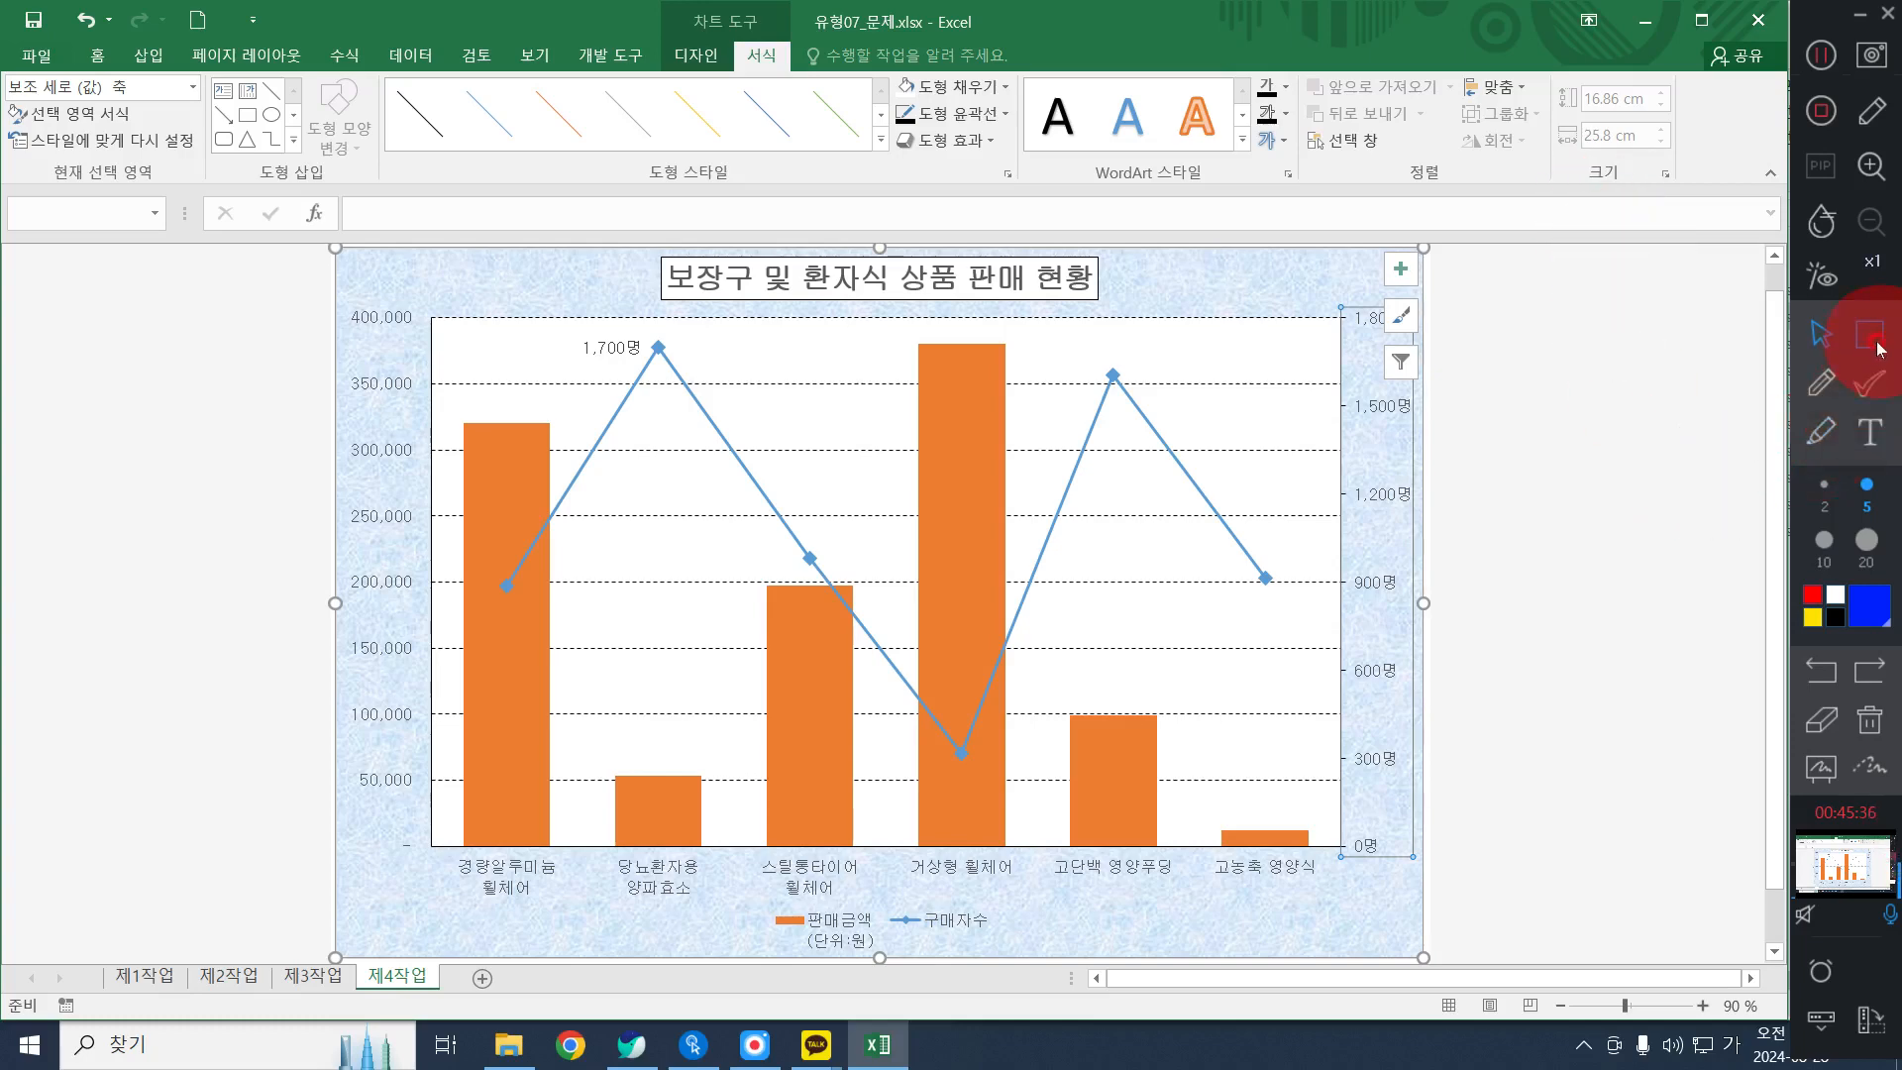
{"action": "left_click_drag", "start_coordinate": [731, 898], "coordinate": [1032, 965]}
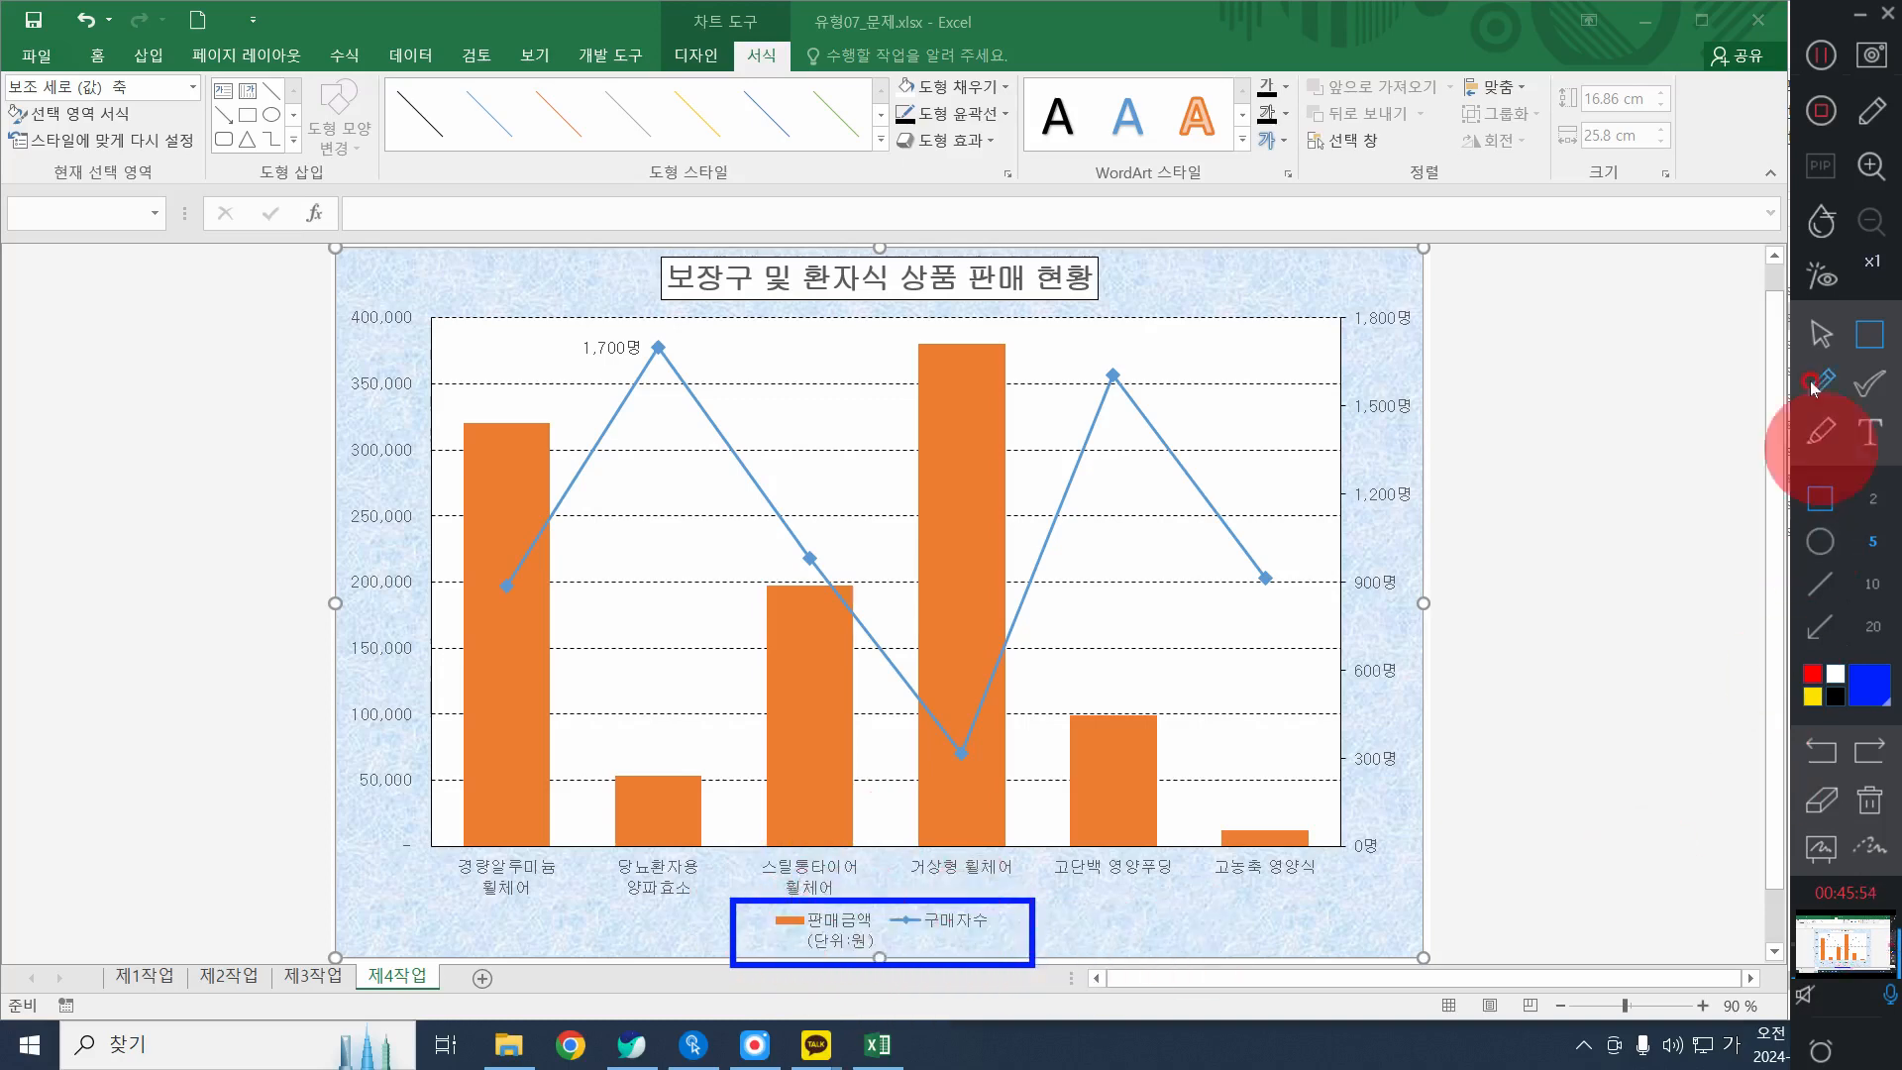
{"action": "left_click", "coordinate": [1840, 345]}
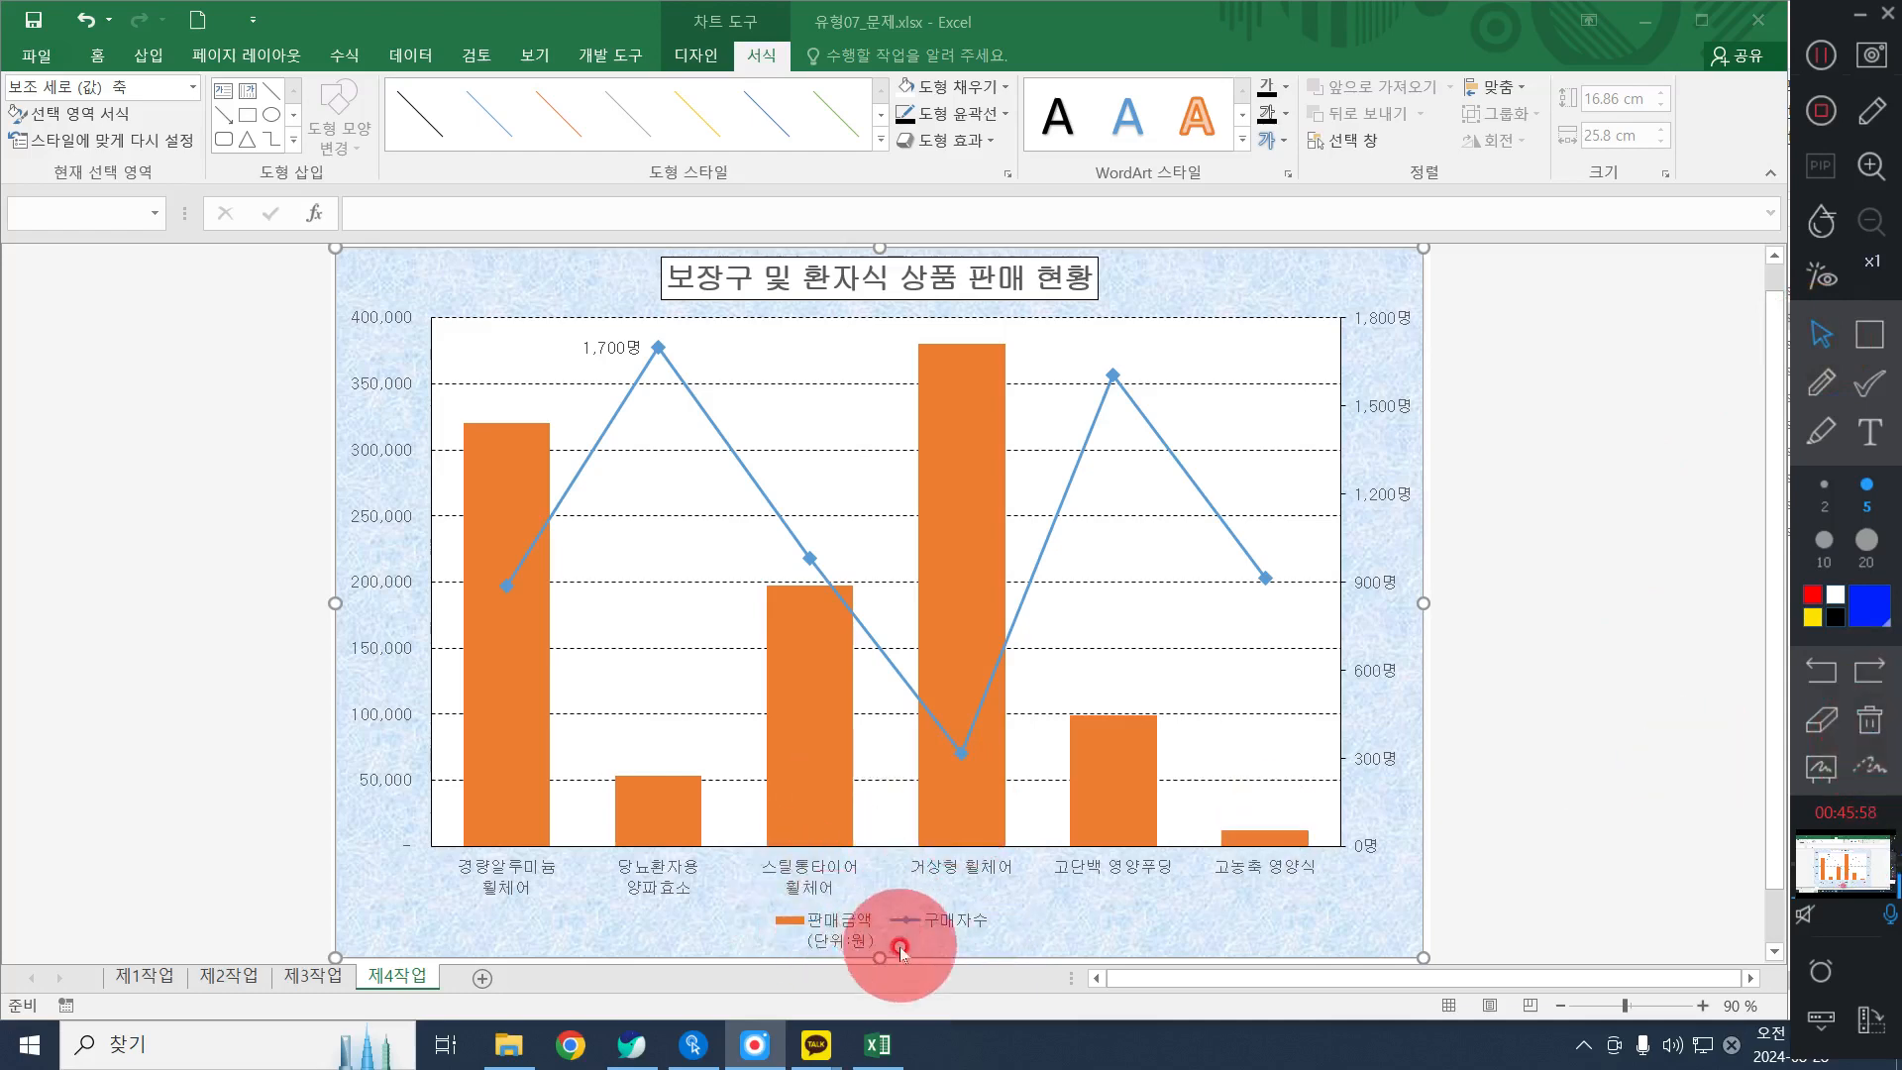
{"action": "left_click", "coordinate": [148, 976]}
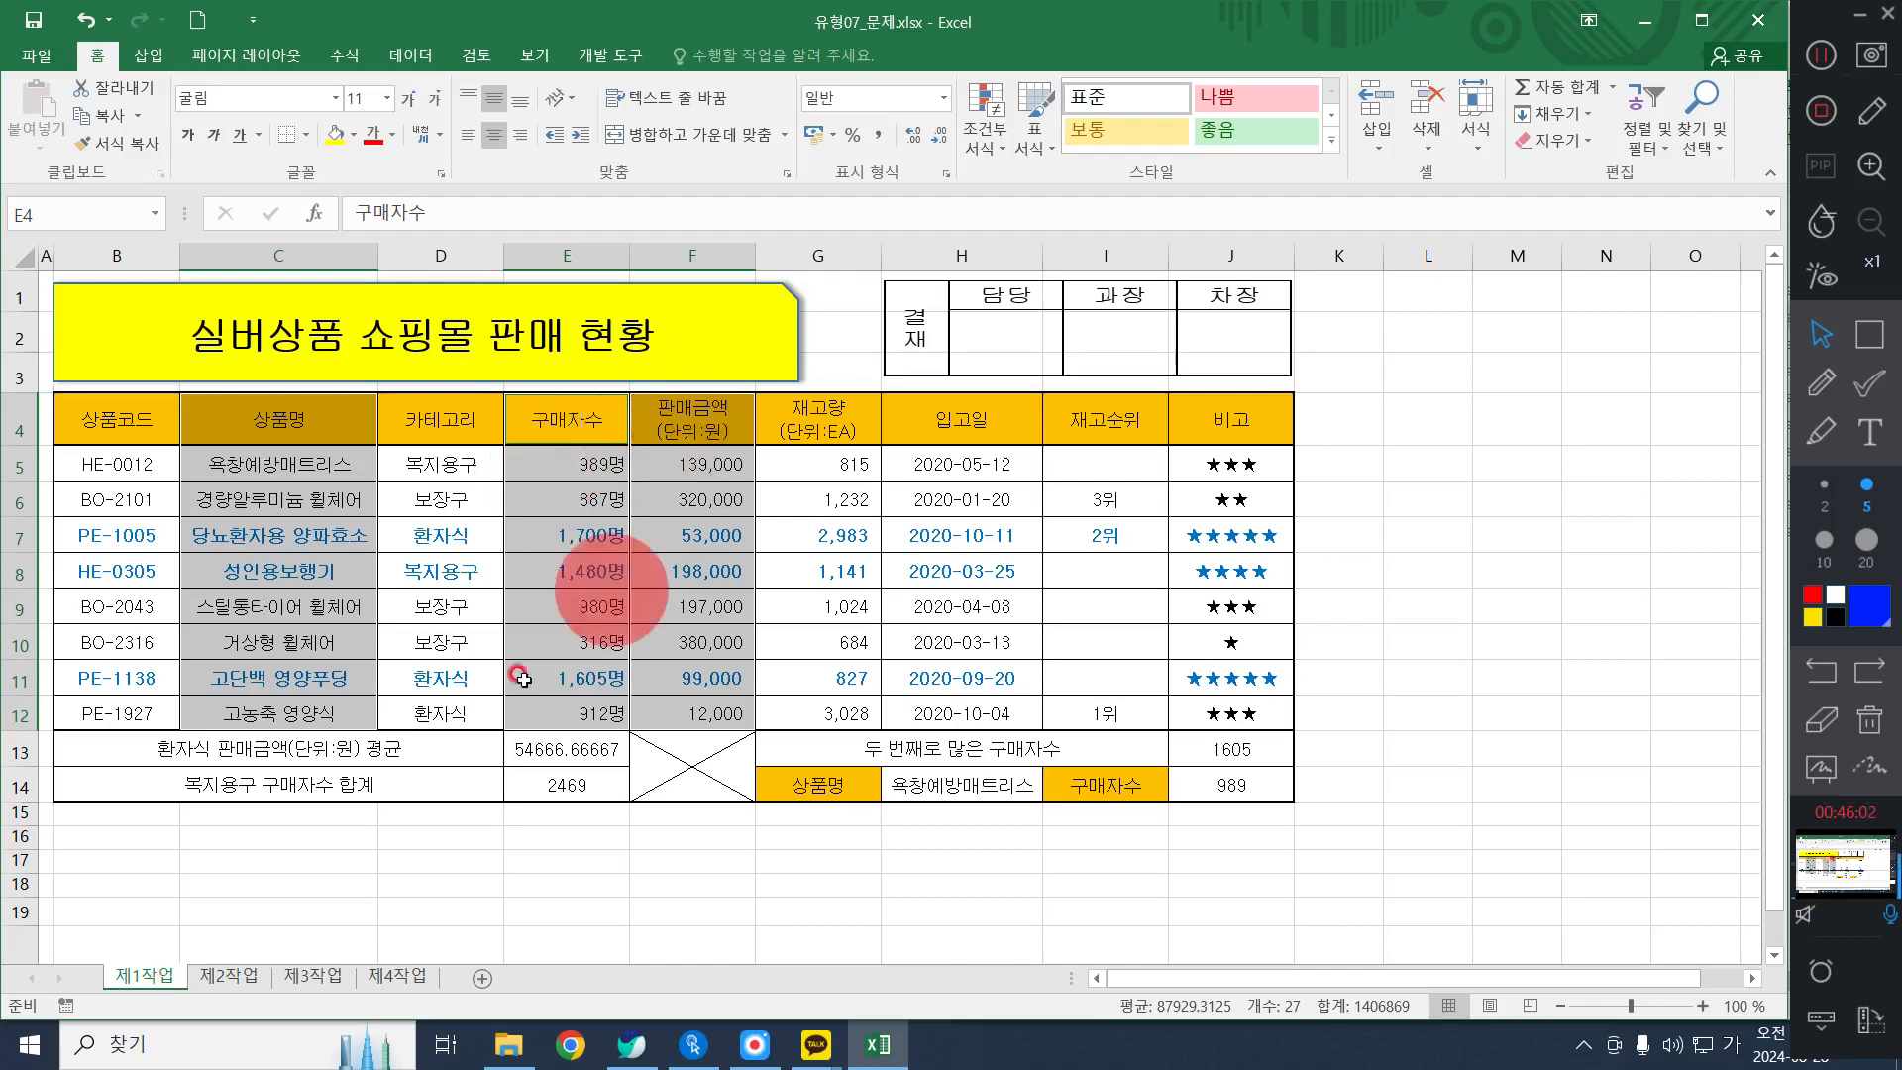
{"action": "left_click", "coordinate": [404, 977]}
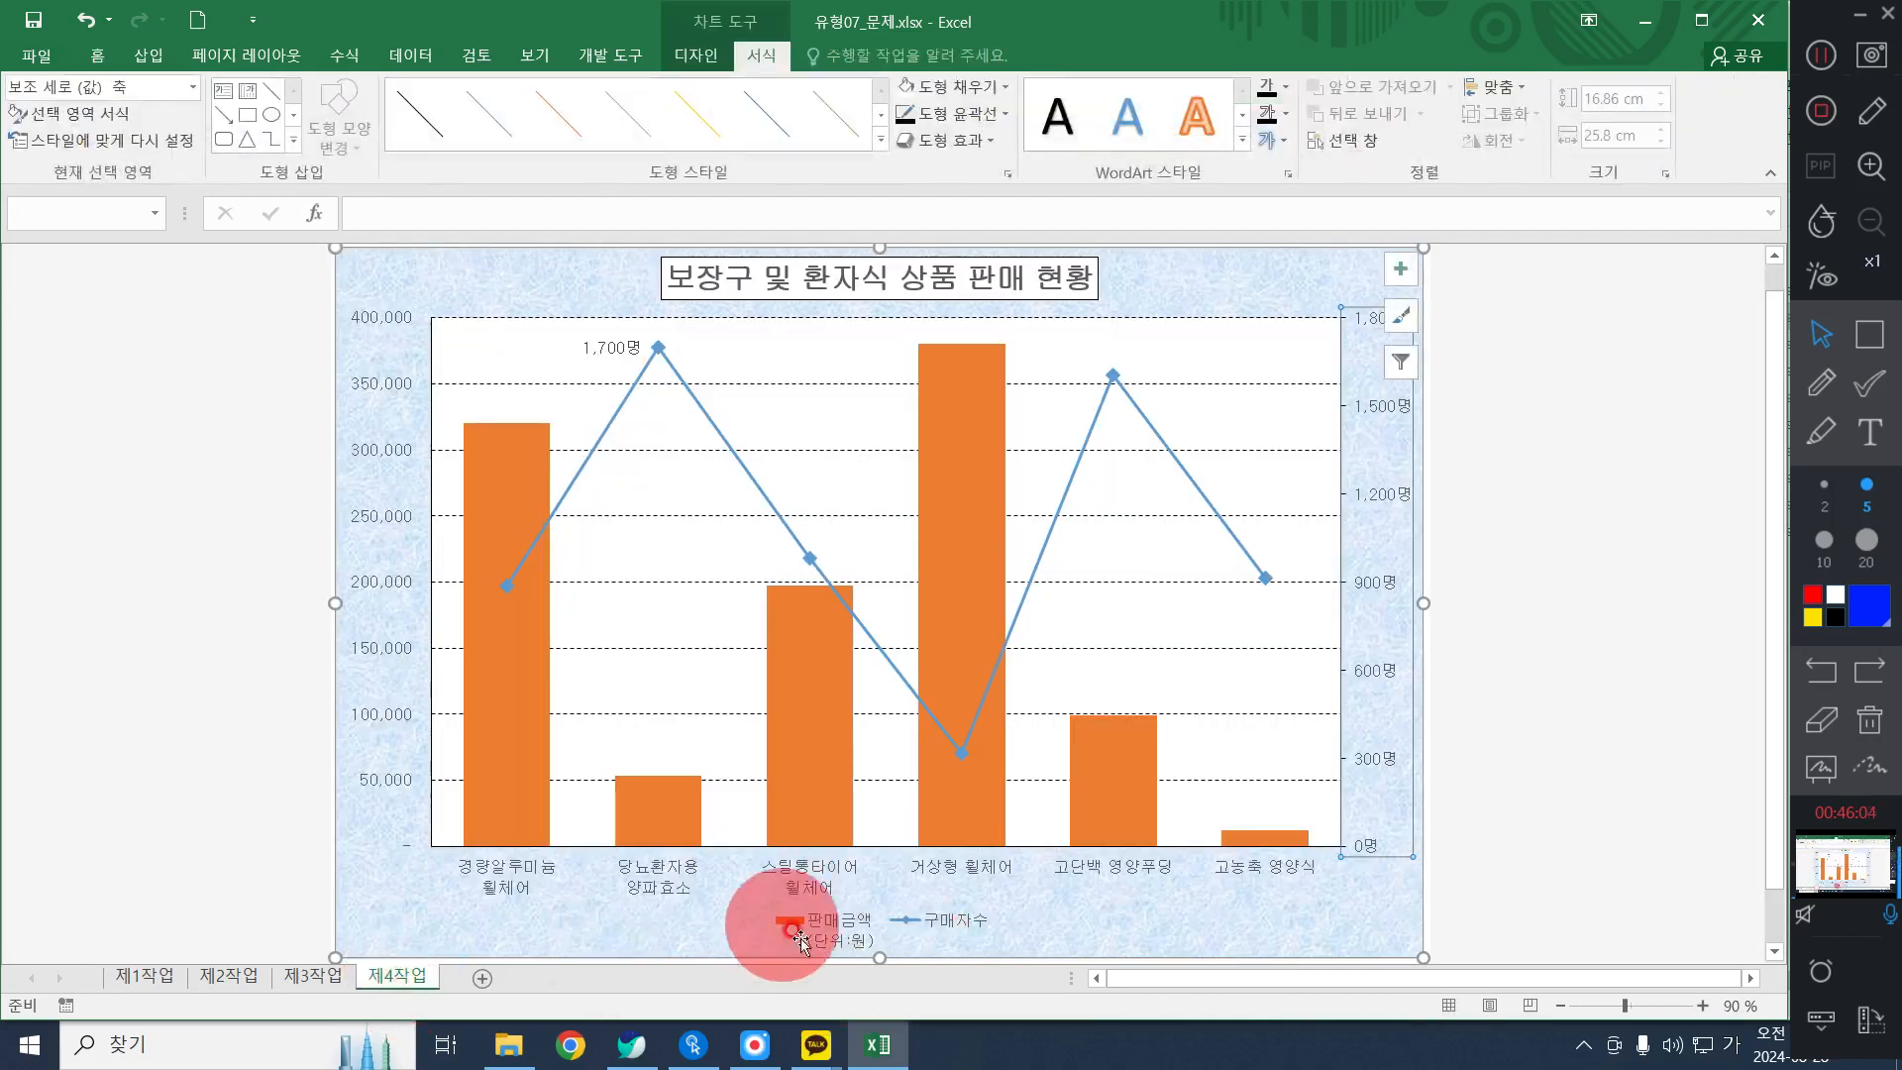
In the chart's data source, replace the sales amount series' cell-linked name with the single-line text 판매금액(단위:원)
{"action": "left_click", "coordinate": [831, 936]}
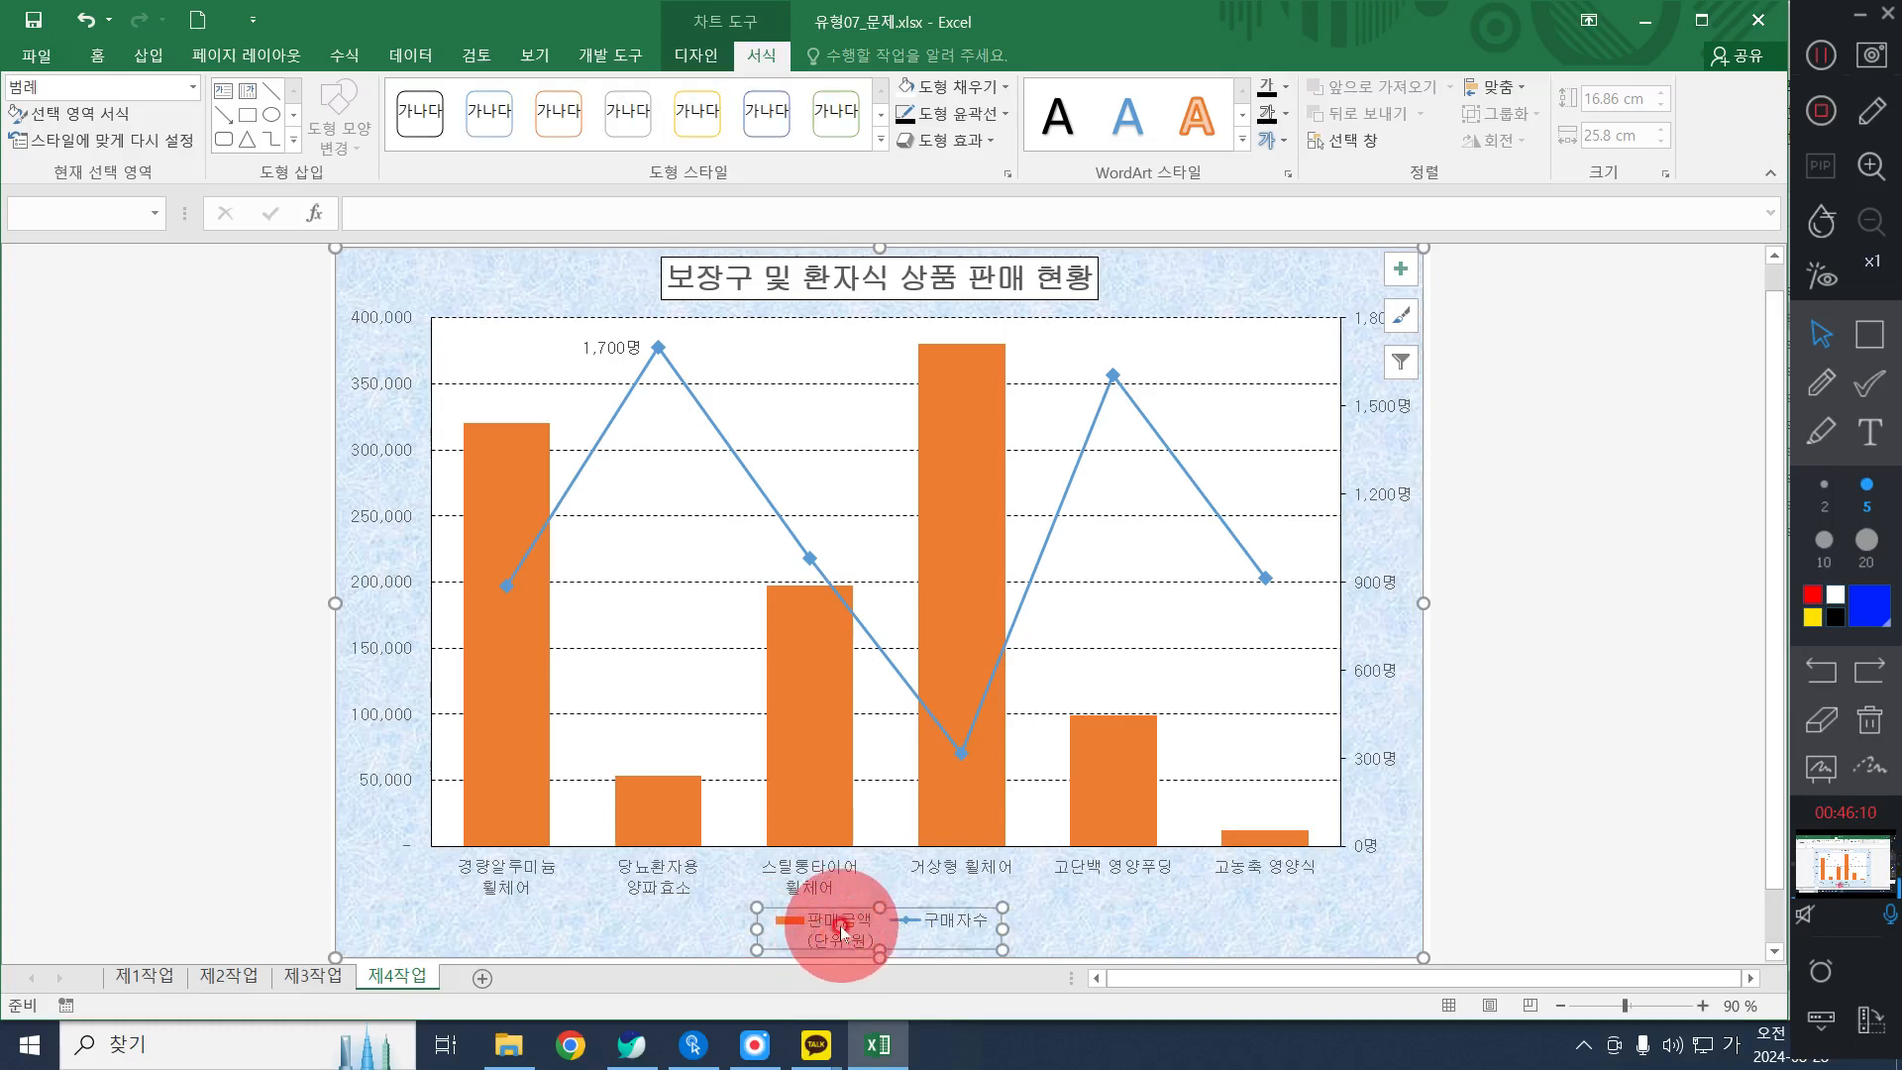
{"action": "right_click", "coordinate": [840, 929]}
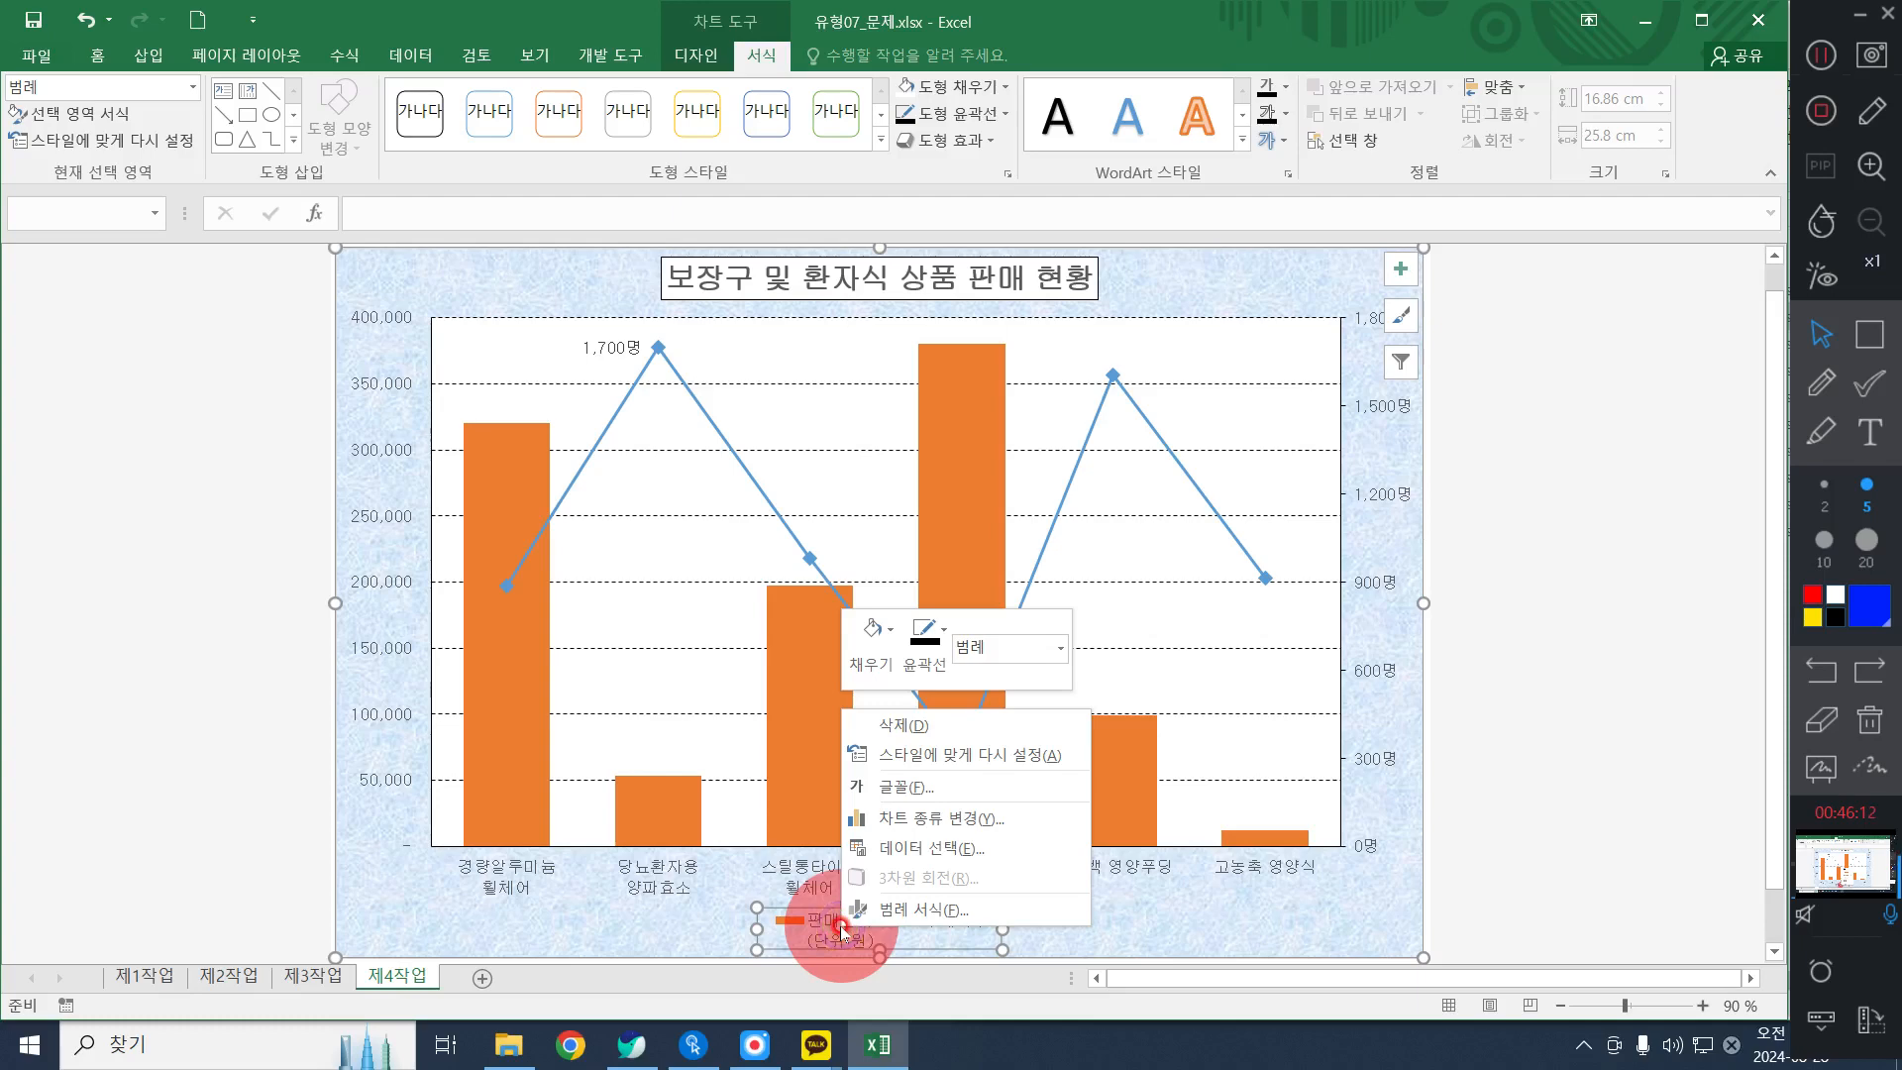
{"action": "left_click", "coordinate": [931, 850]}
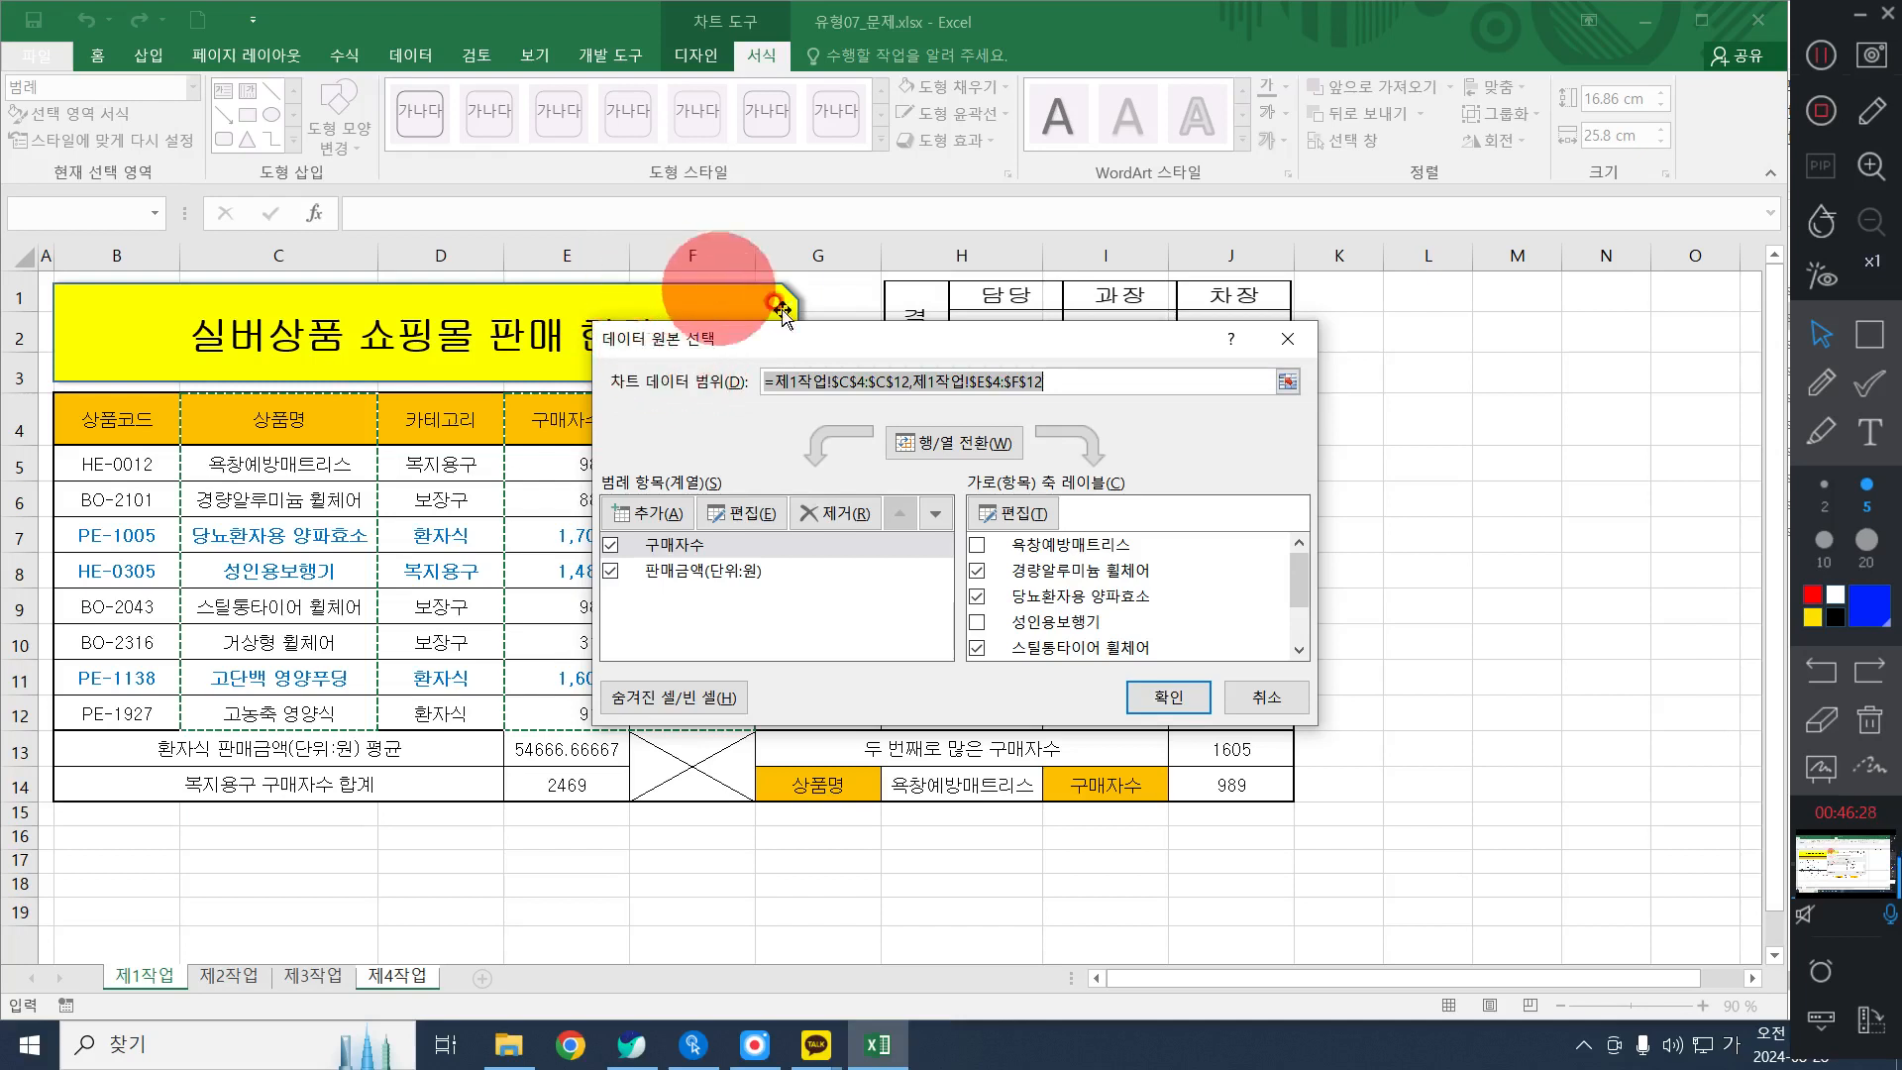
{"action": "left_click", "coordinate": [699, 573]}
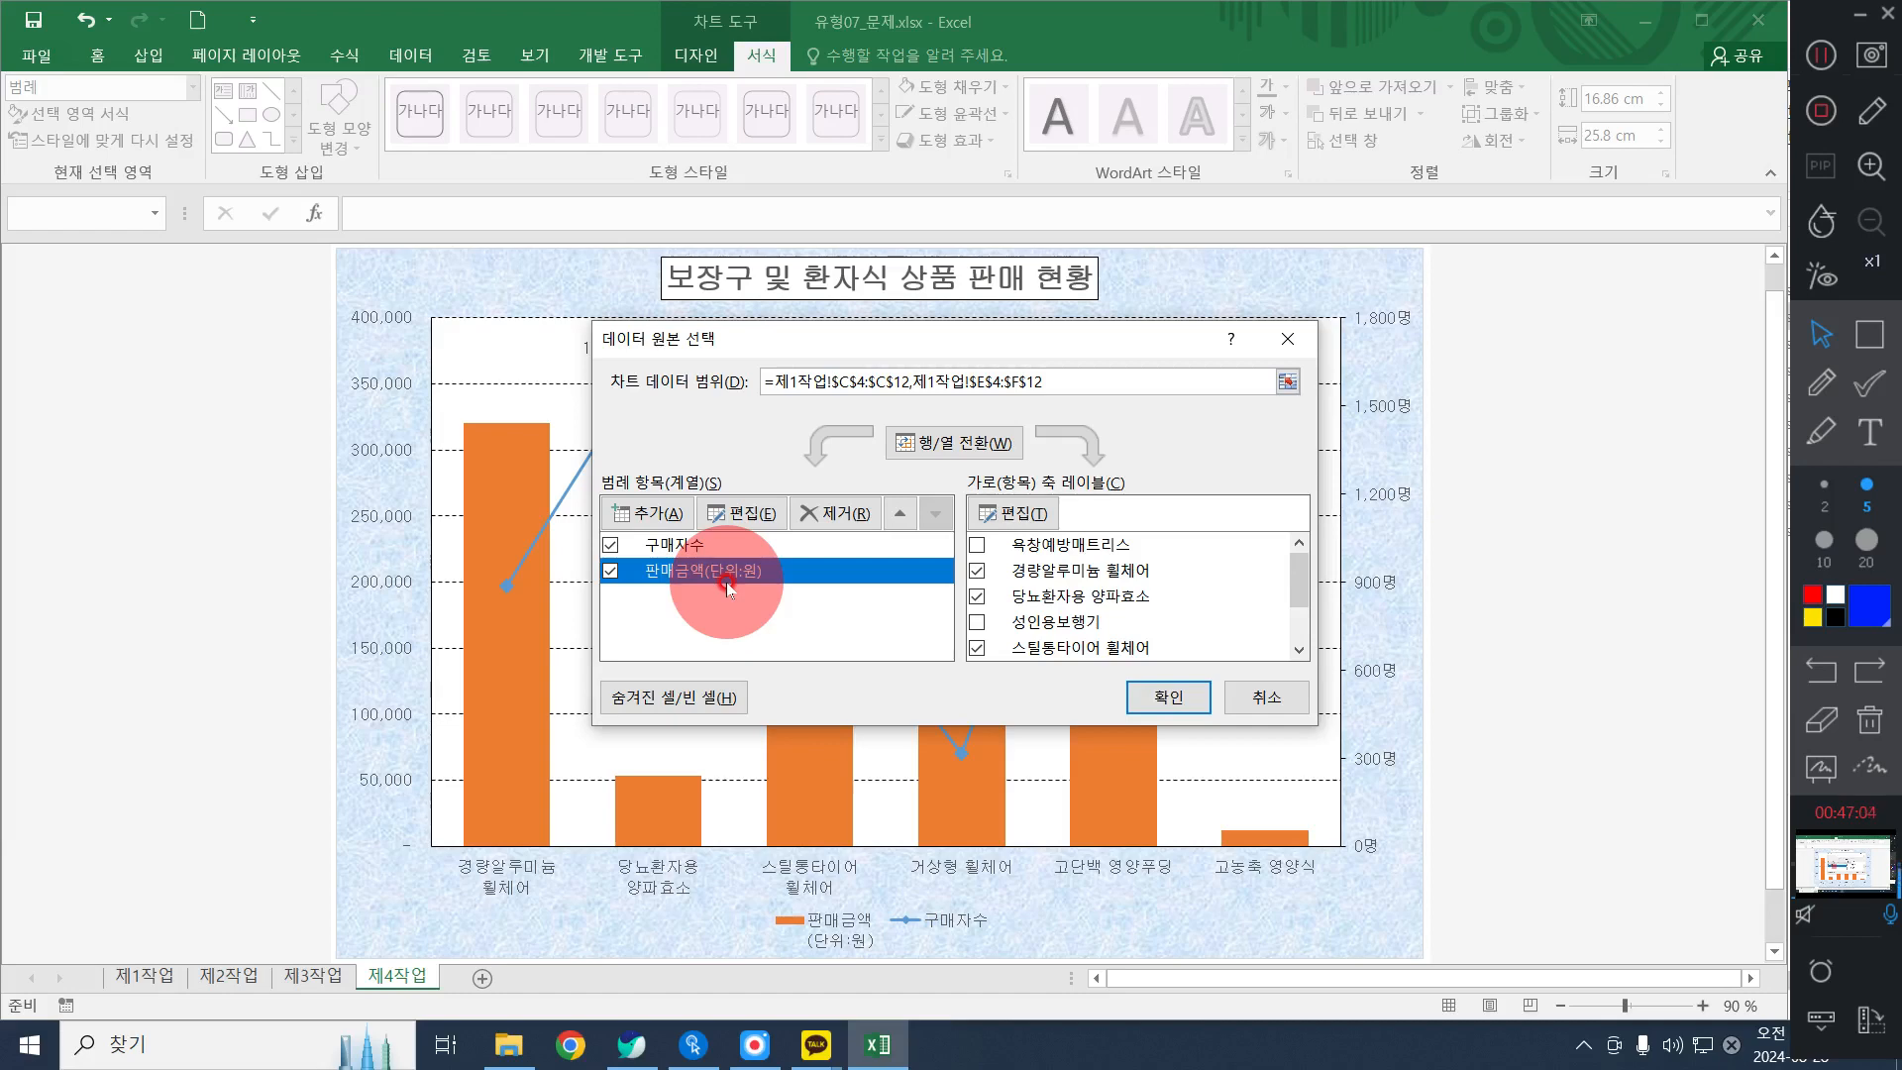
{"action": "left_click", "coordinate": [755, 515]}
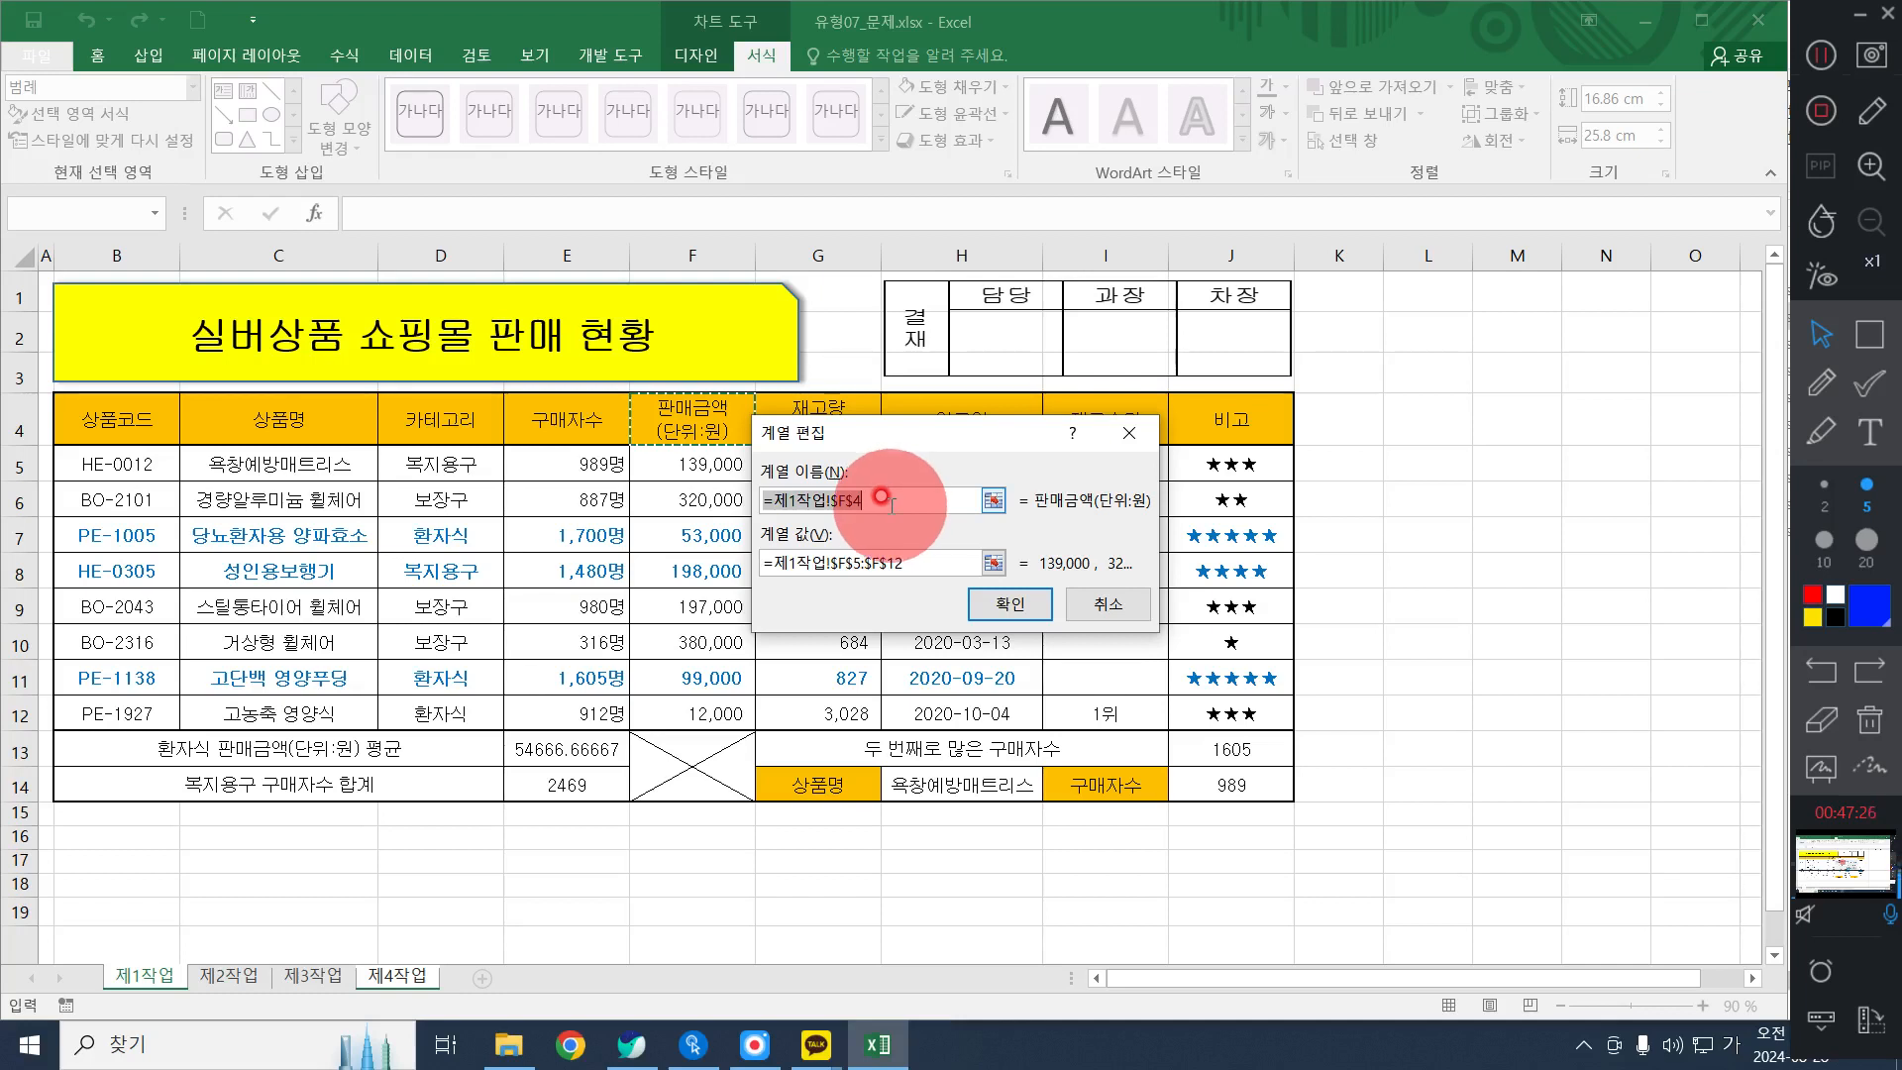
{"action": "key", "text": "BackSpace"}
{"action": "type", "text": "판매금액(단위:ㅇ"}
{"action": "type", "text": ")"}
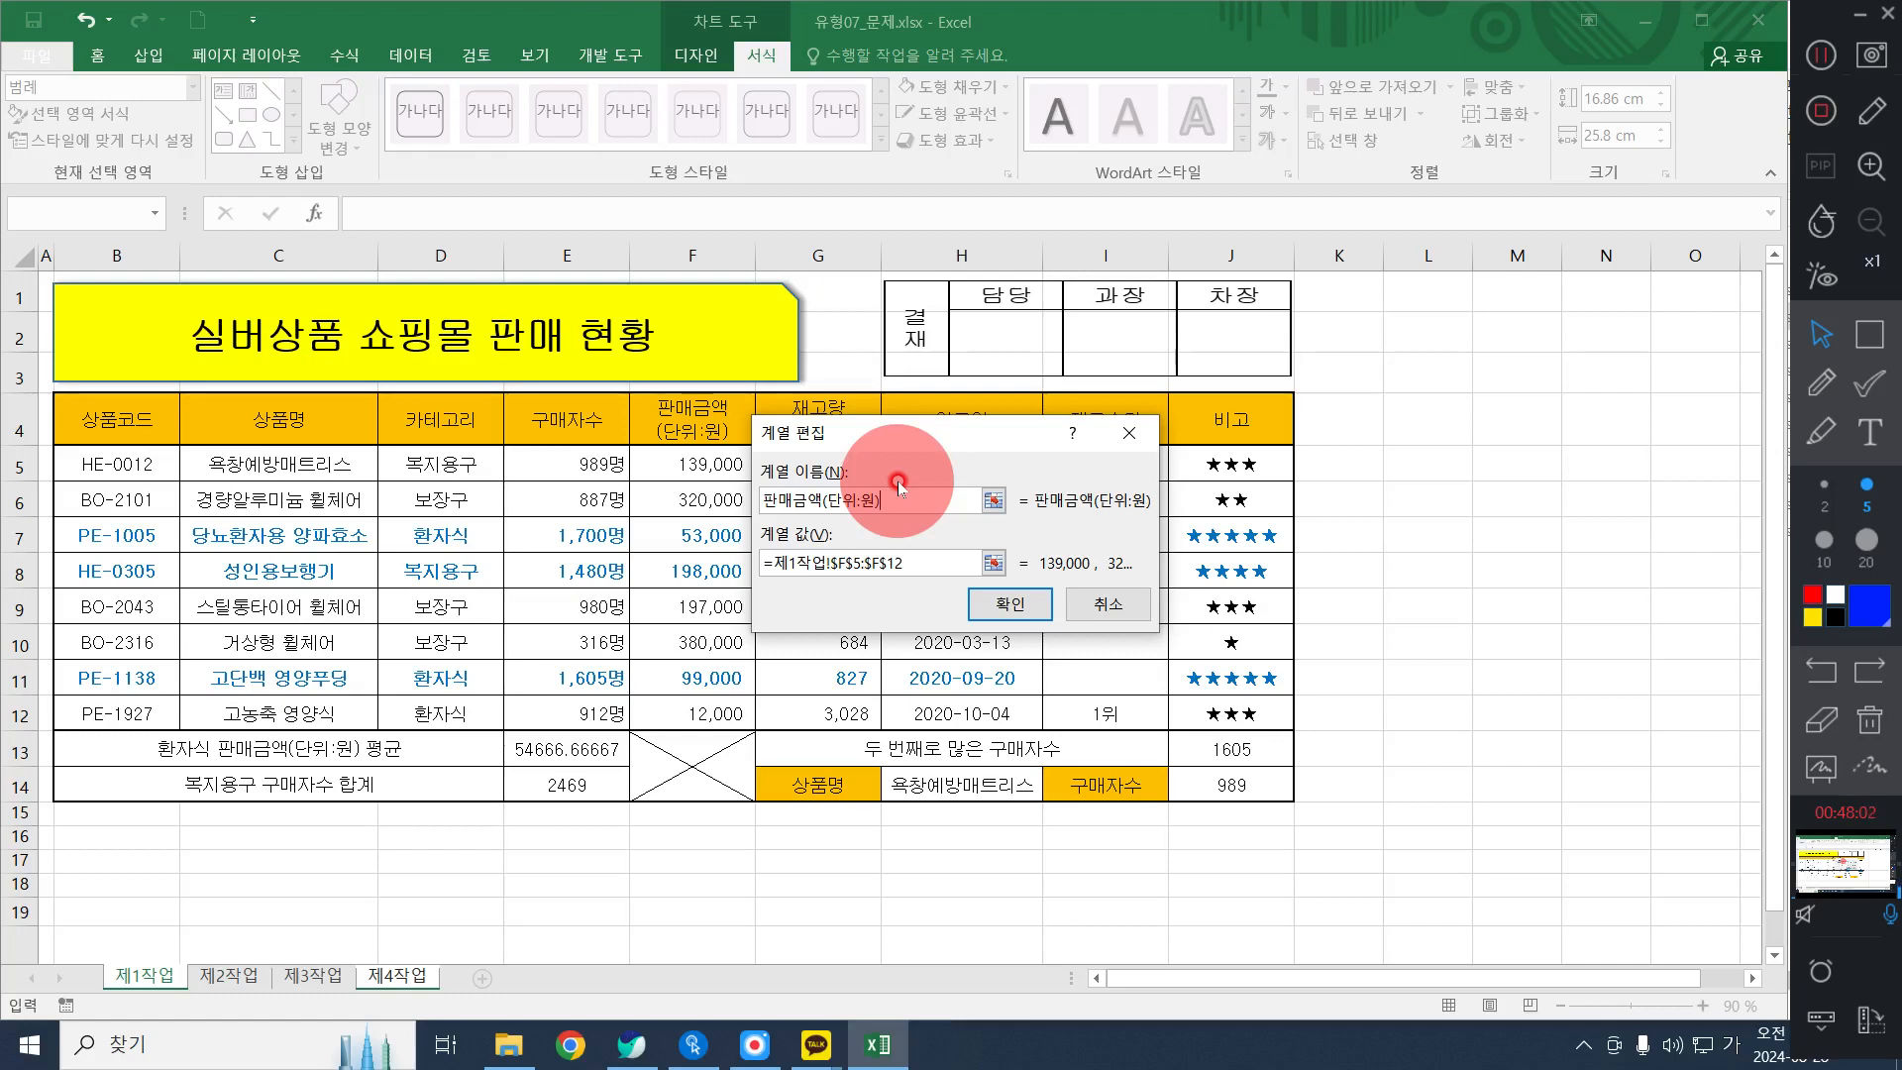
{"action": "key", "text": "Right"}
{"action": "key", "text": "Right"}
{"action": "key", "text": "Right"}
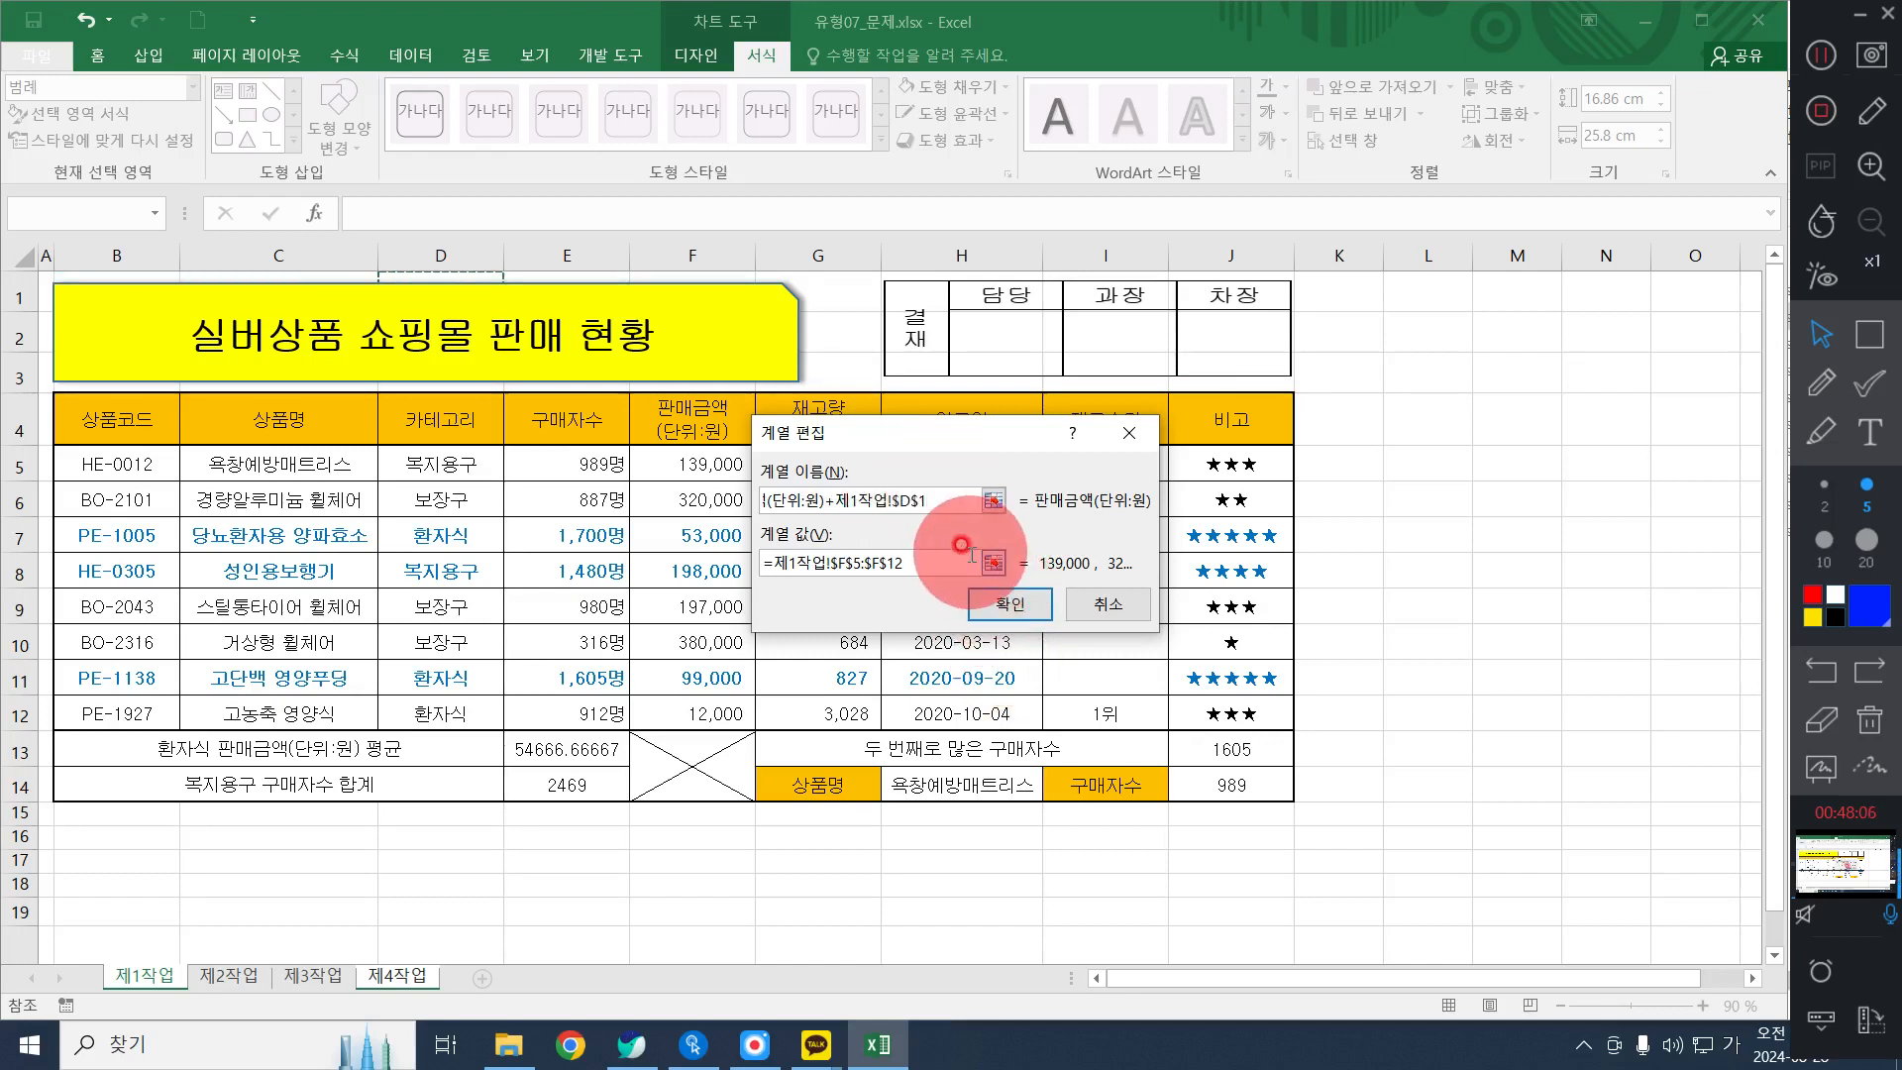
{"action": "key", "text": "BackSpace"}
{"action": "key", "text": "BackSpace"}
{"action": "key", "text": "BackSpace"}
{"action": "key", "text": "BackSpace"}
{"action": "key", "text": "BackSpace"}
{"action": "key", "text": "BackSpace"}
{"action": "key", "text": "BackSpace"}
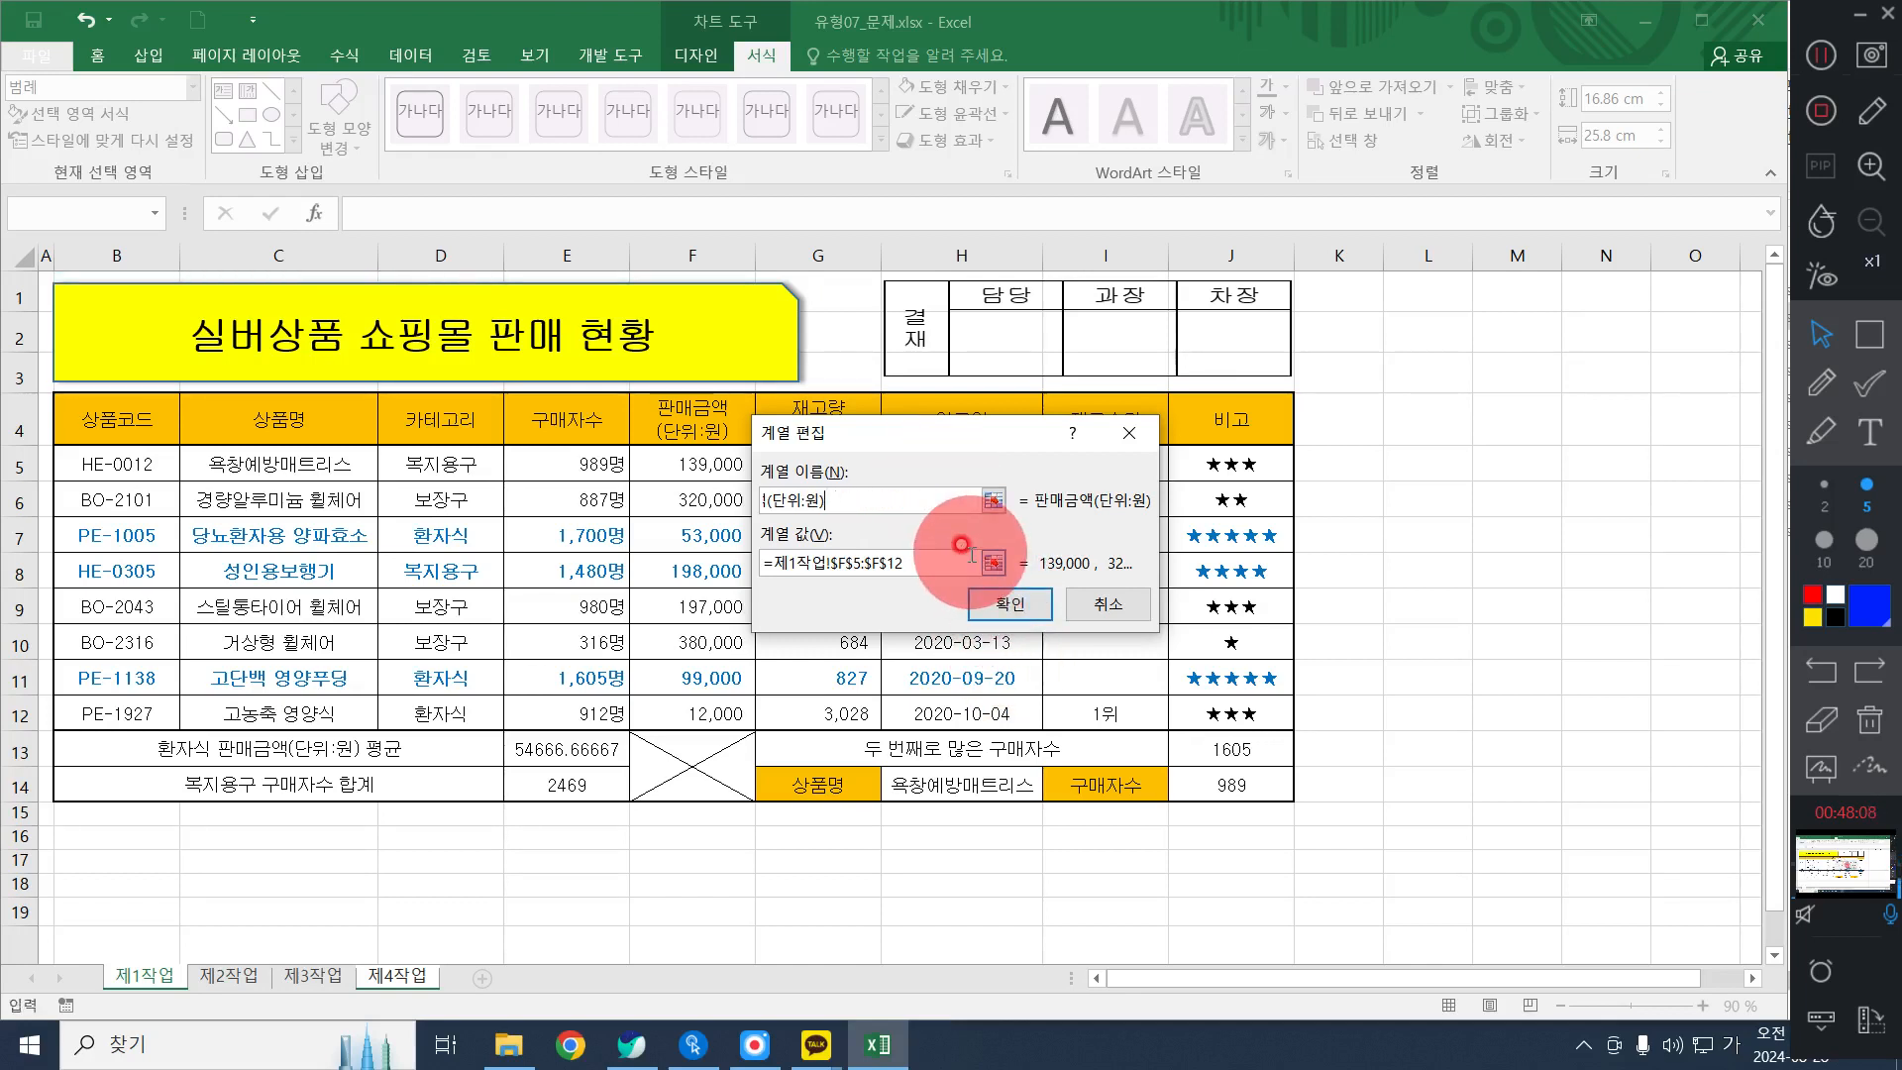
Apply the edited series name and data source to the chart, and select the chart area
{"action": "left_click_drag", "start_coordinate": [875, 506], "coordinate": [537, 493]}
{"action": "left_click", "coordinate": [1010, 603]}
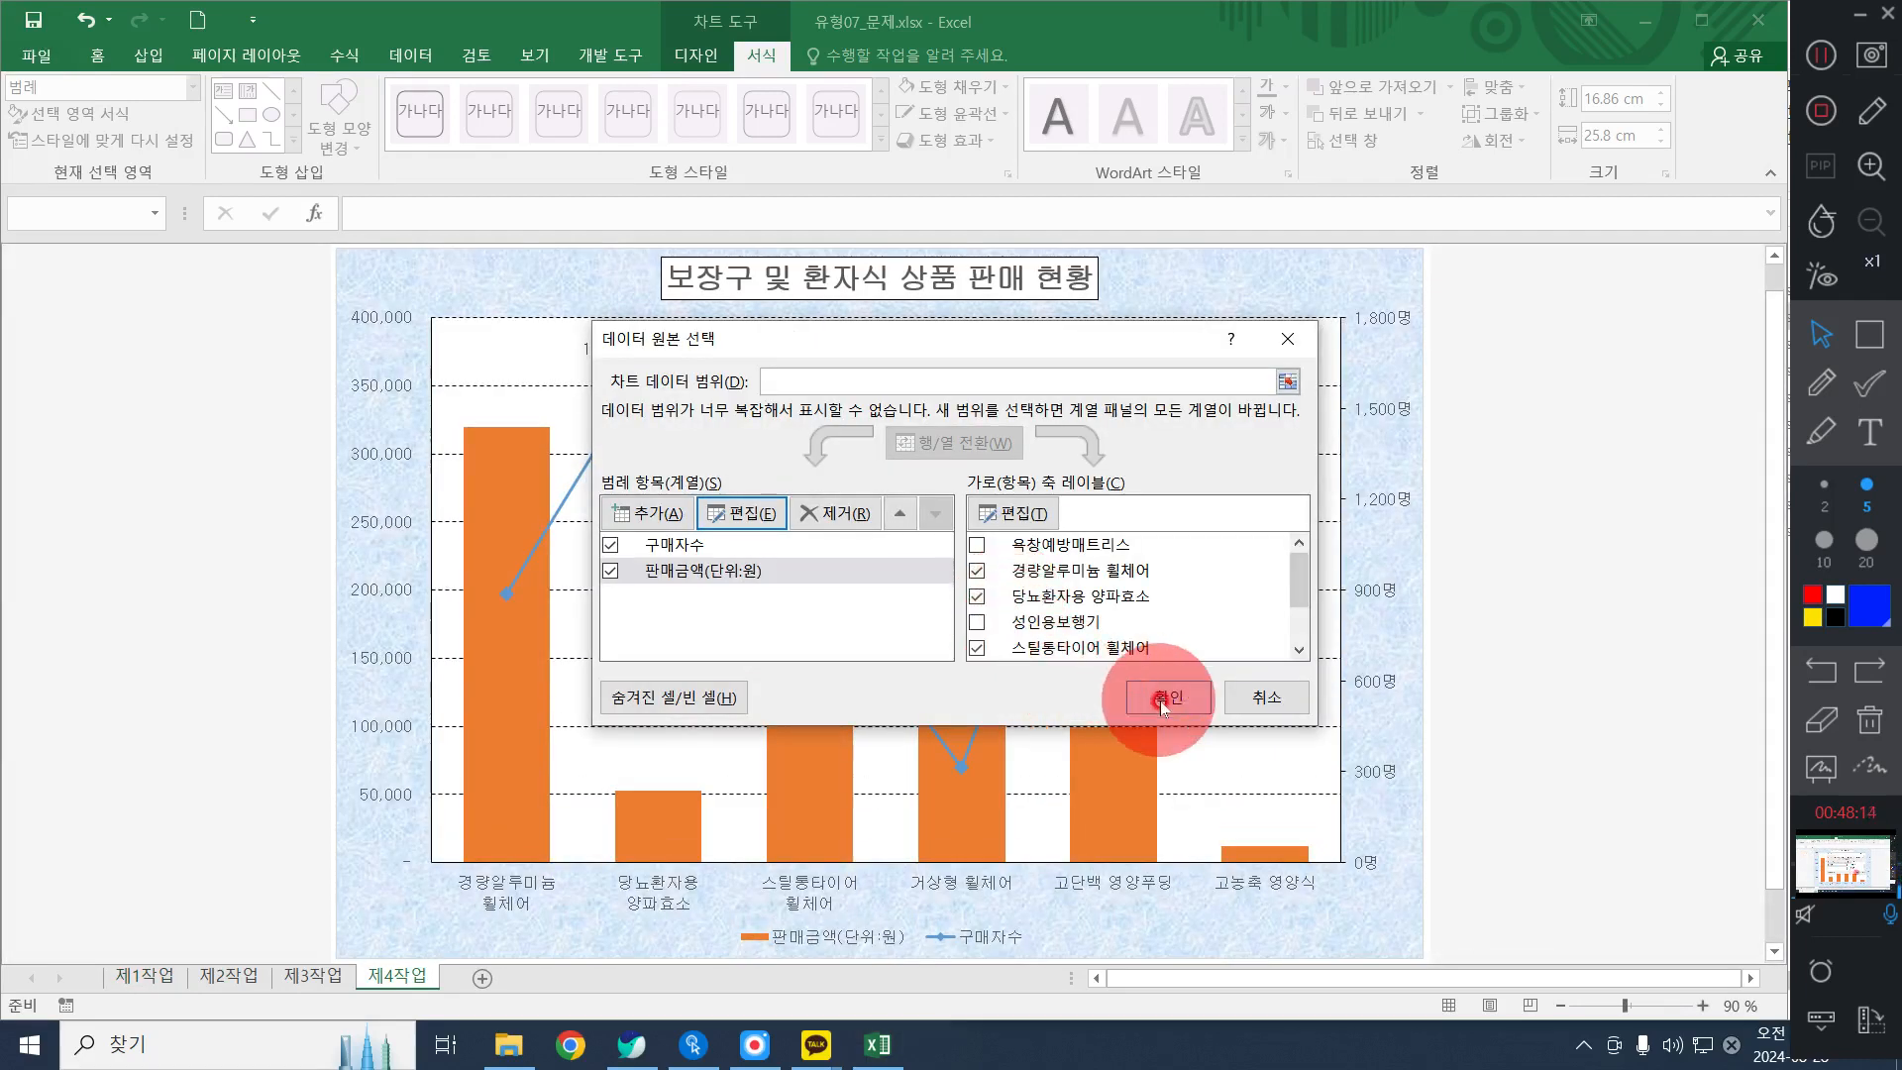
{"action": "left_click", "coordinate": [1162, 705]}
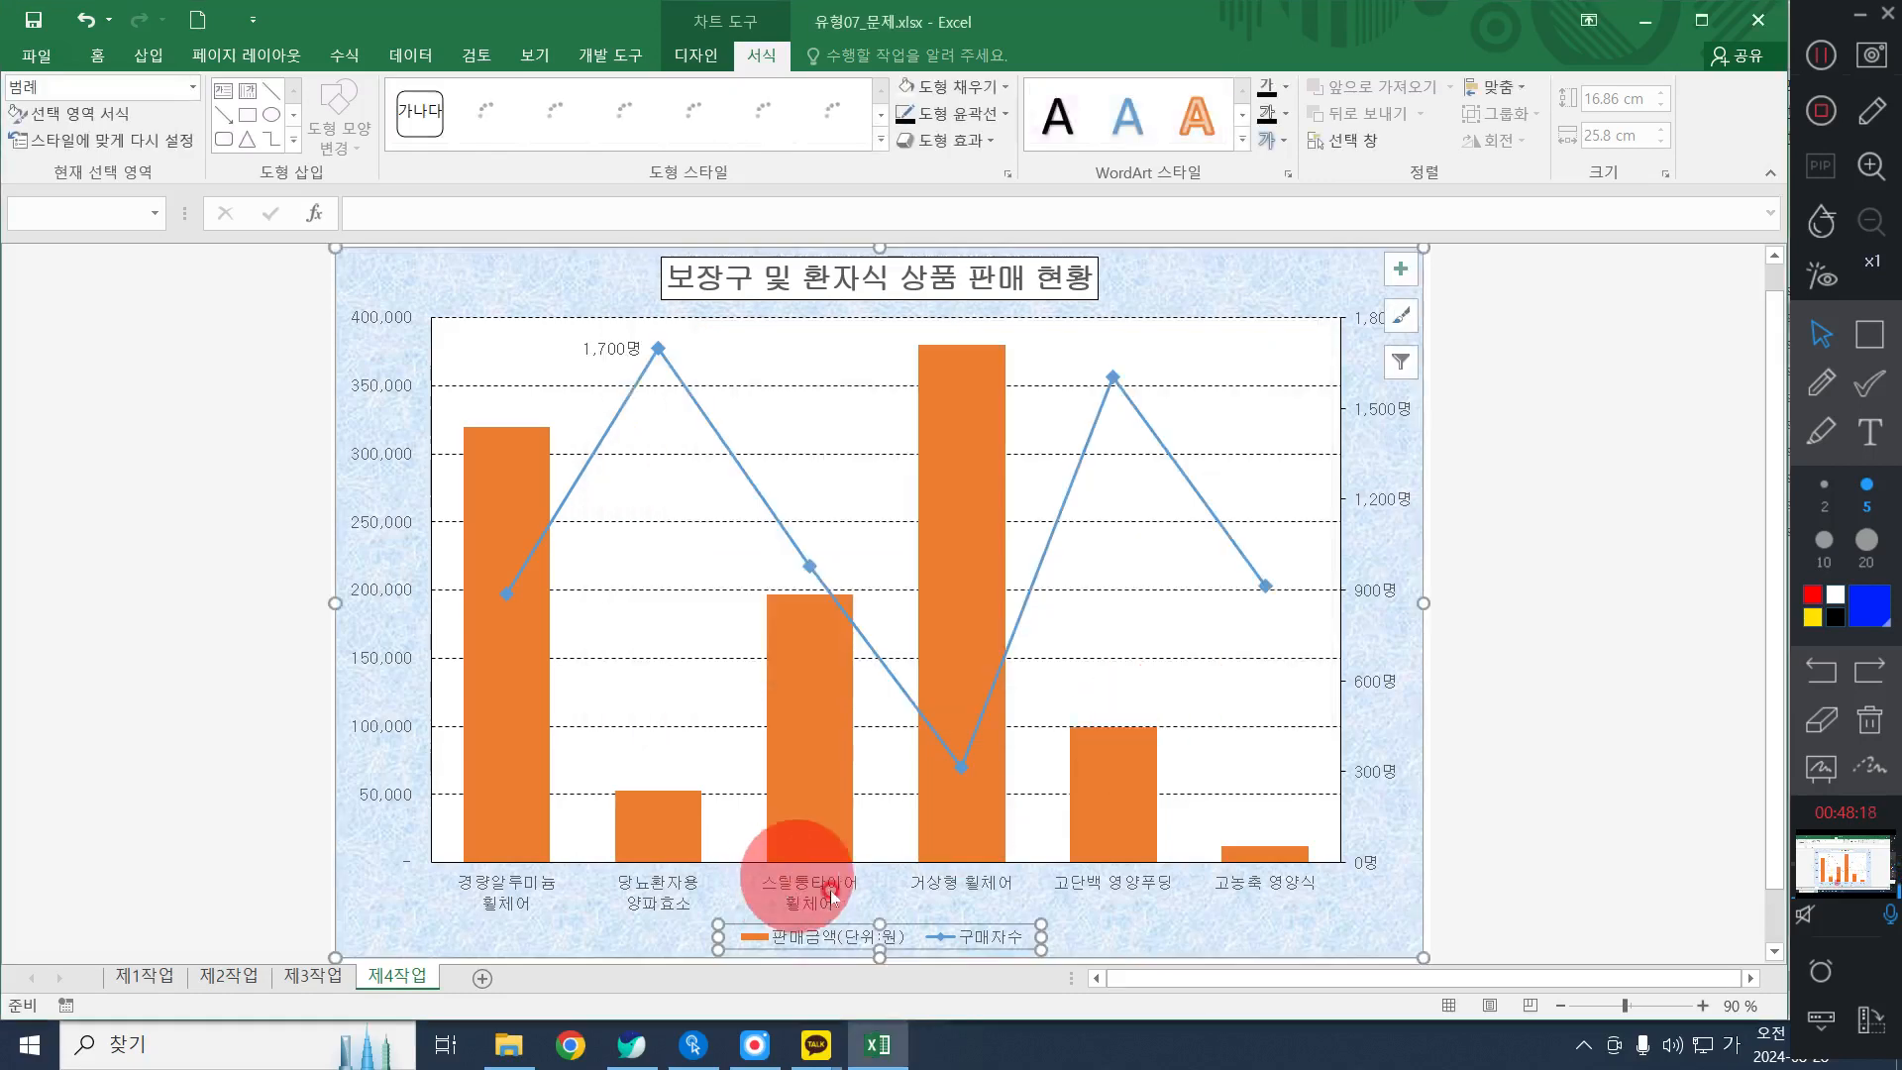
{"action": "left_click", "coordinate": [920, 918]}
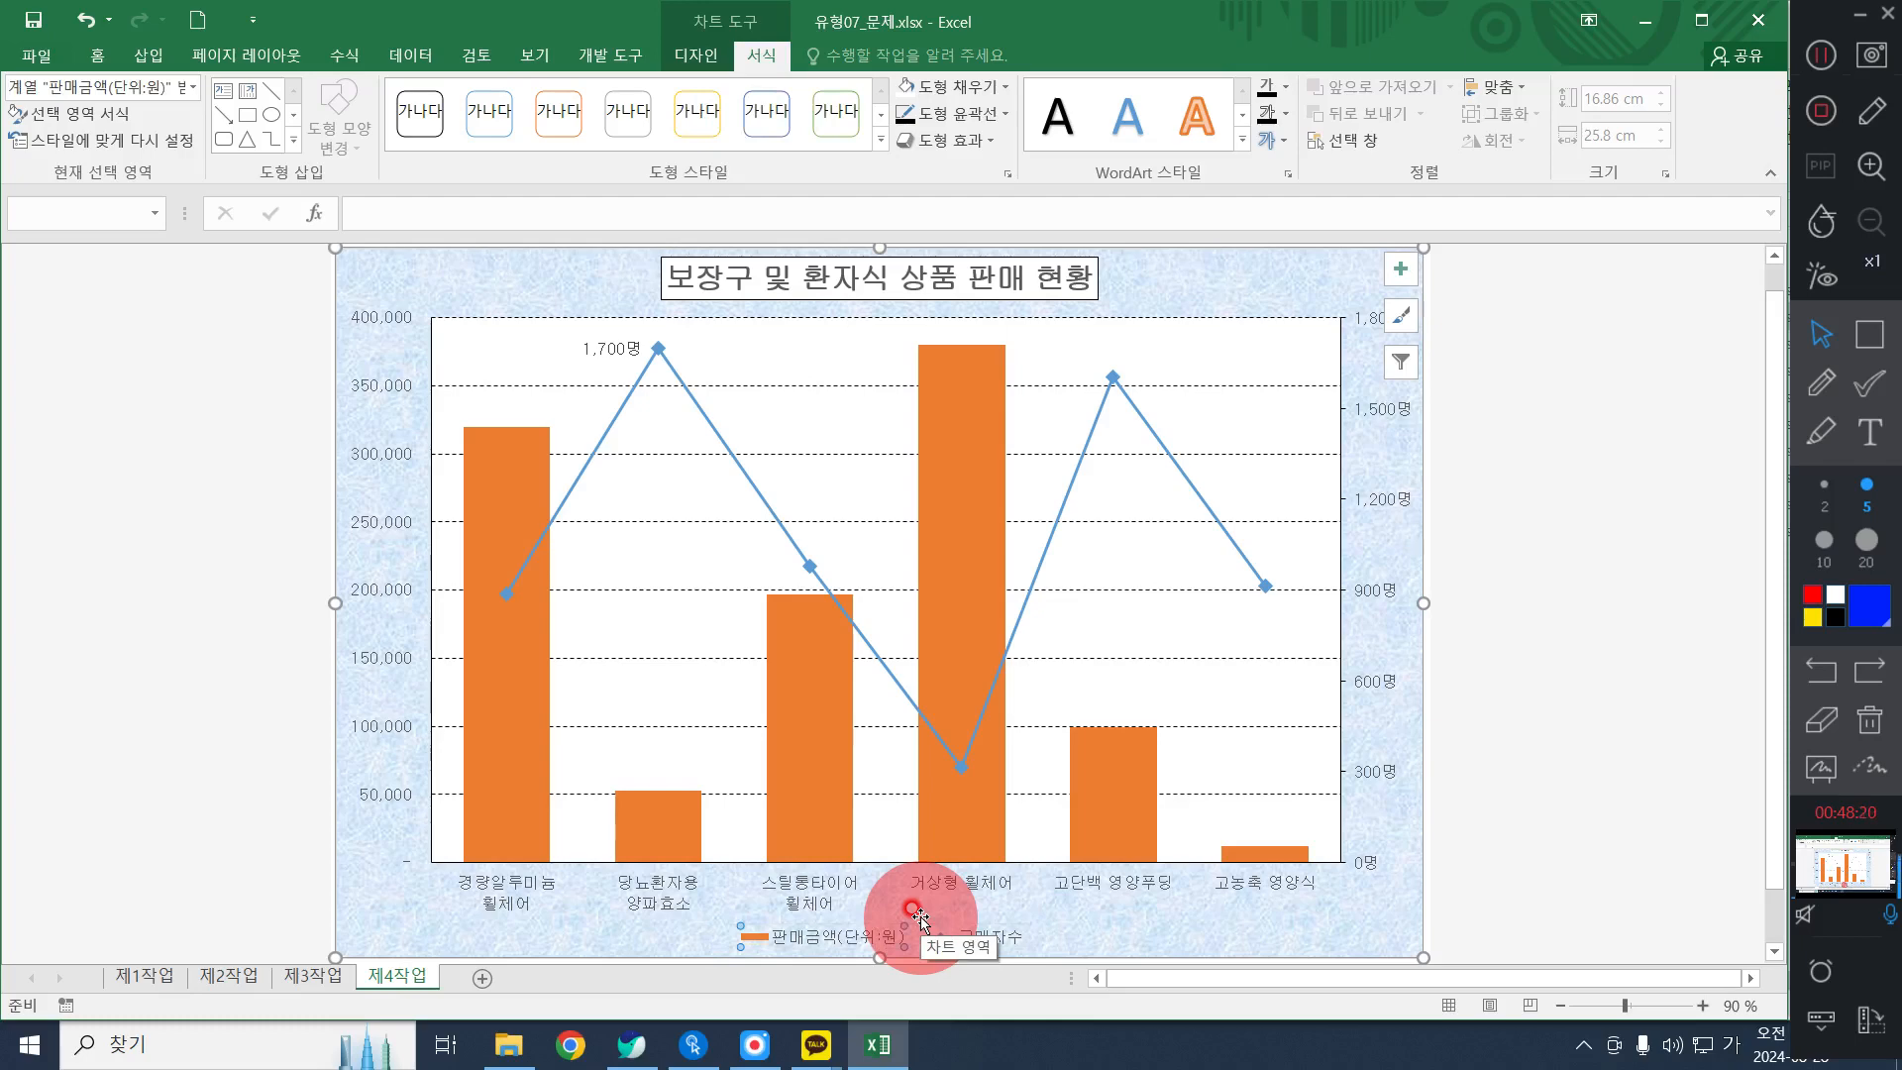
{"action": "left_click", "coordinate": [1133, 953]}
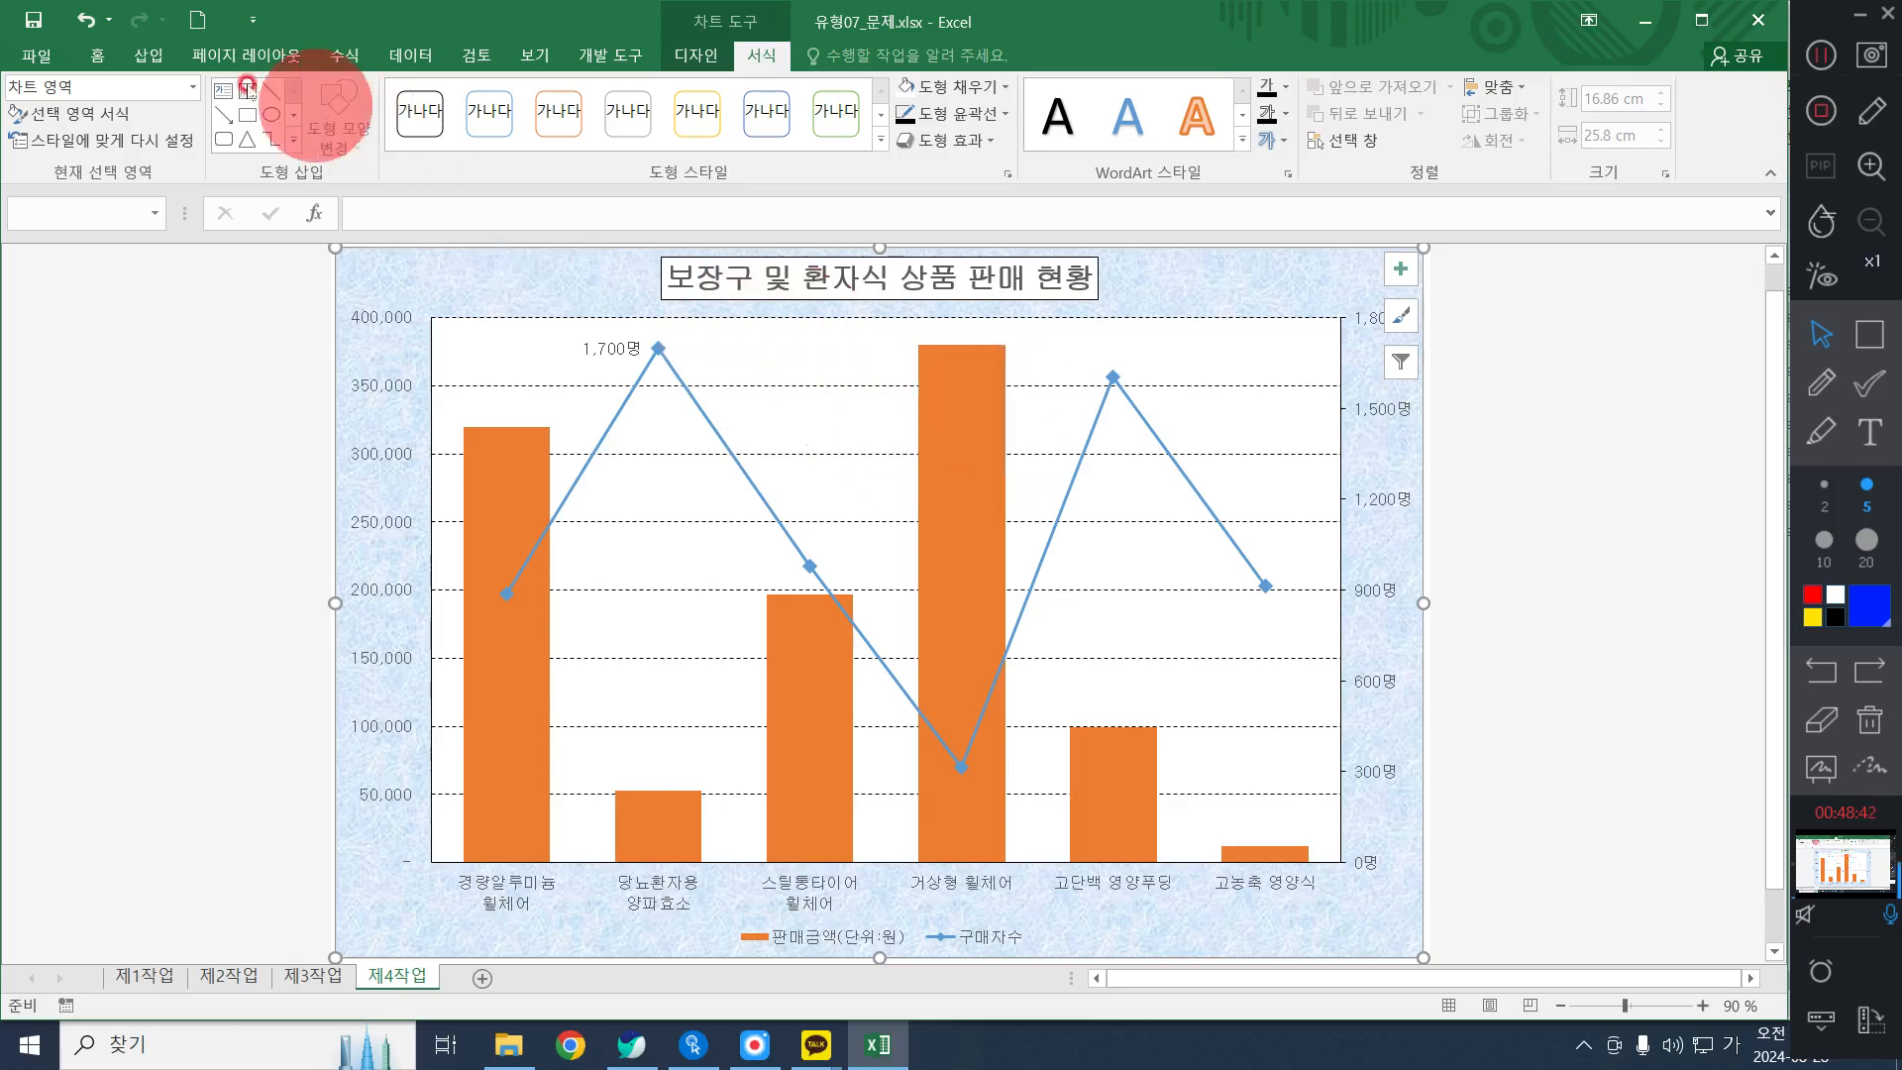
{"action": "left_click", "coordinate": [164, 56]}
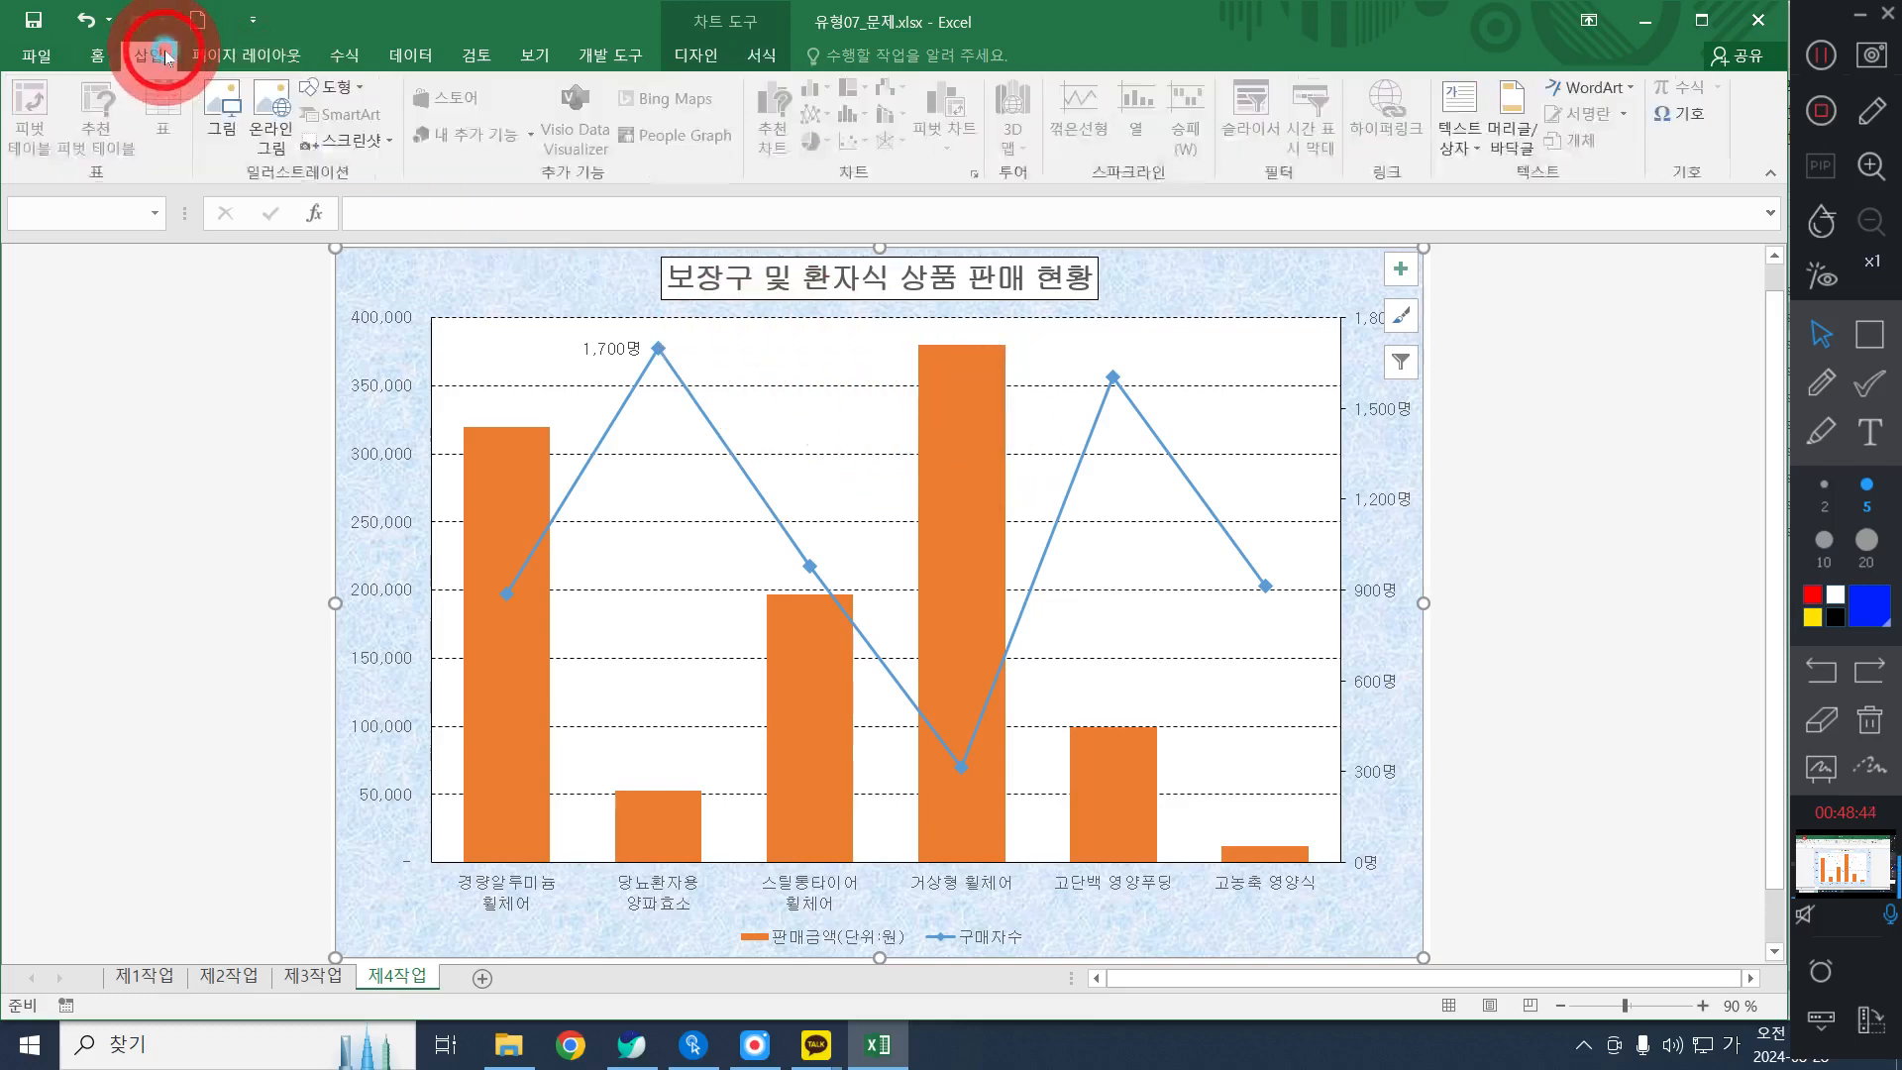
{"action": "left_click", "coordinate": [348, 93]}
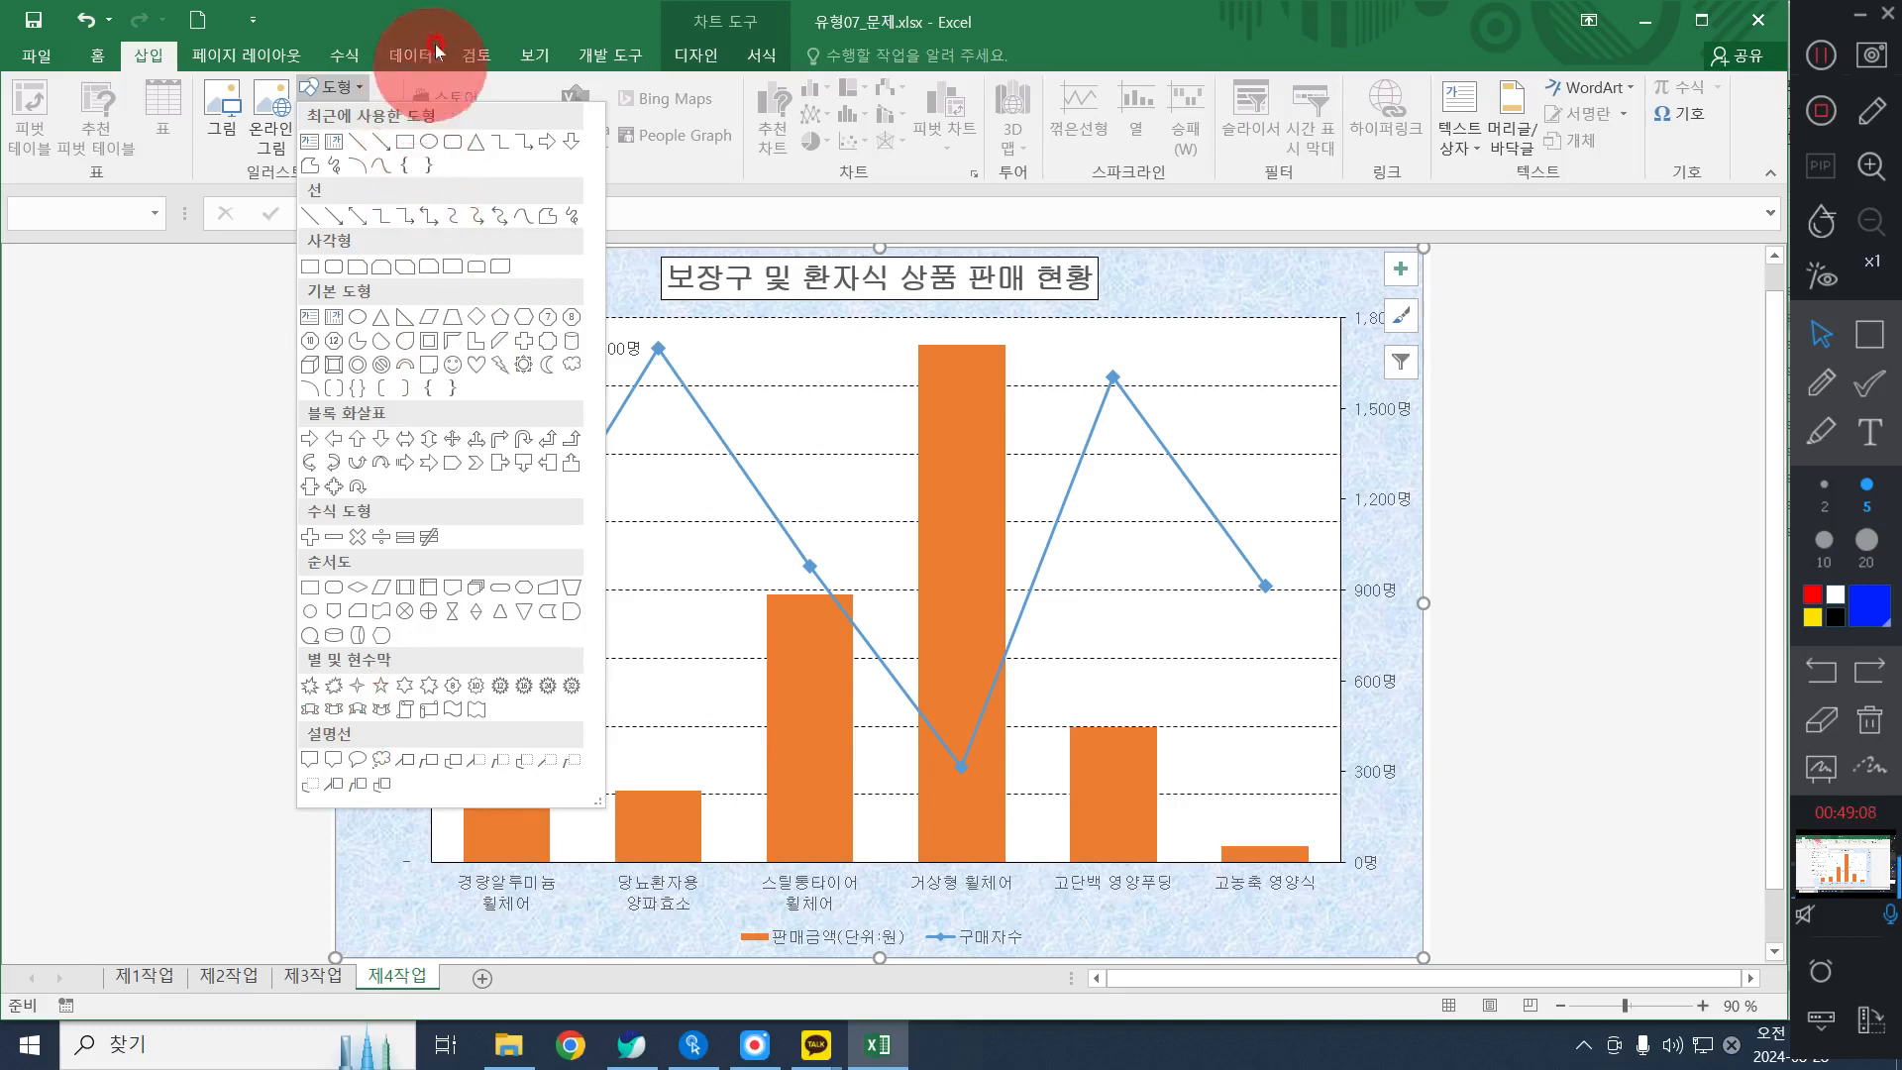
{"action": "left_click", "coordinate": [810, 406]}
{"action": "left_click", "coordinate": [808, 421]}
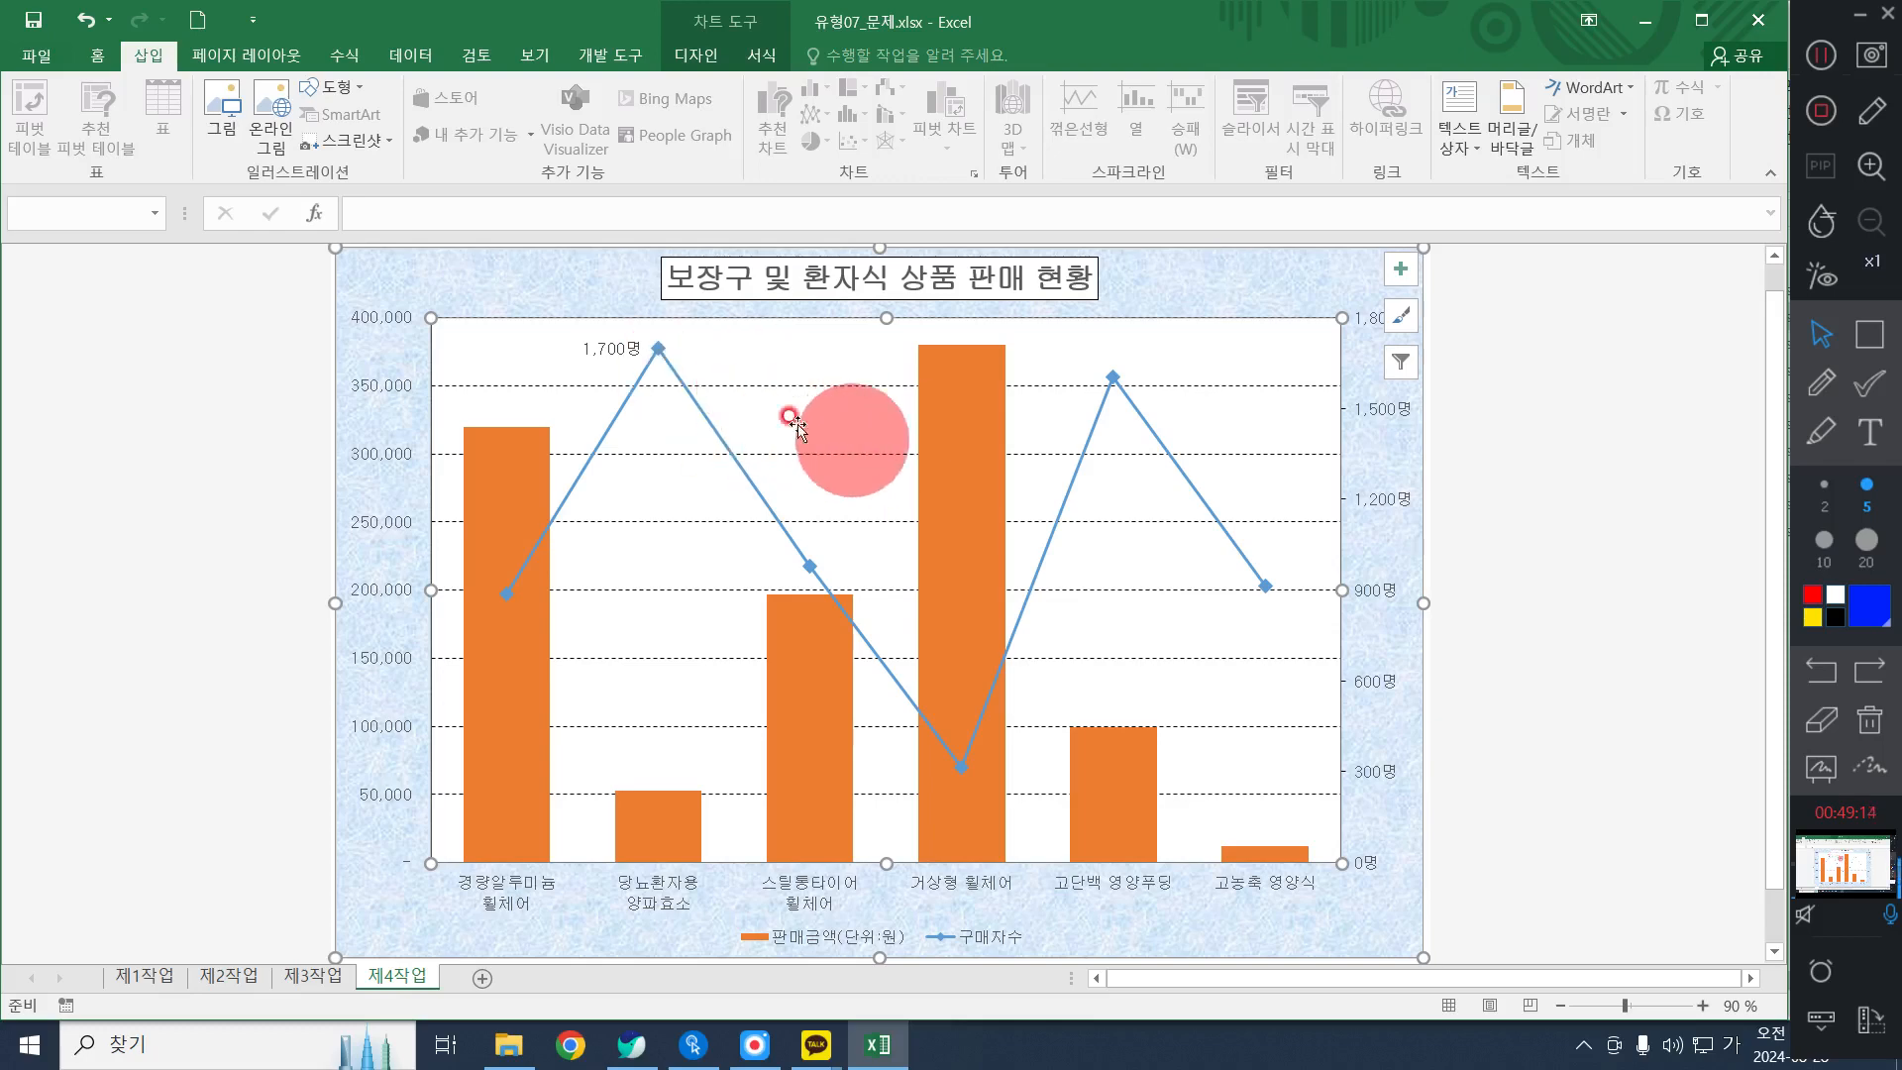
{"action": "left_click", "coordinate": [843, 421]}
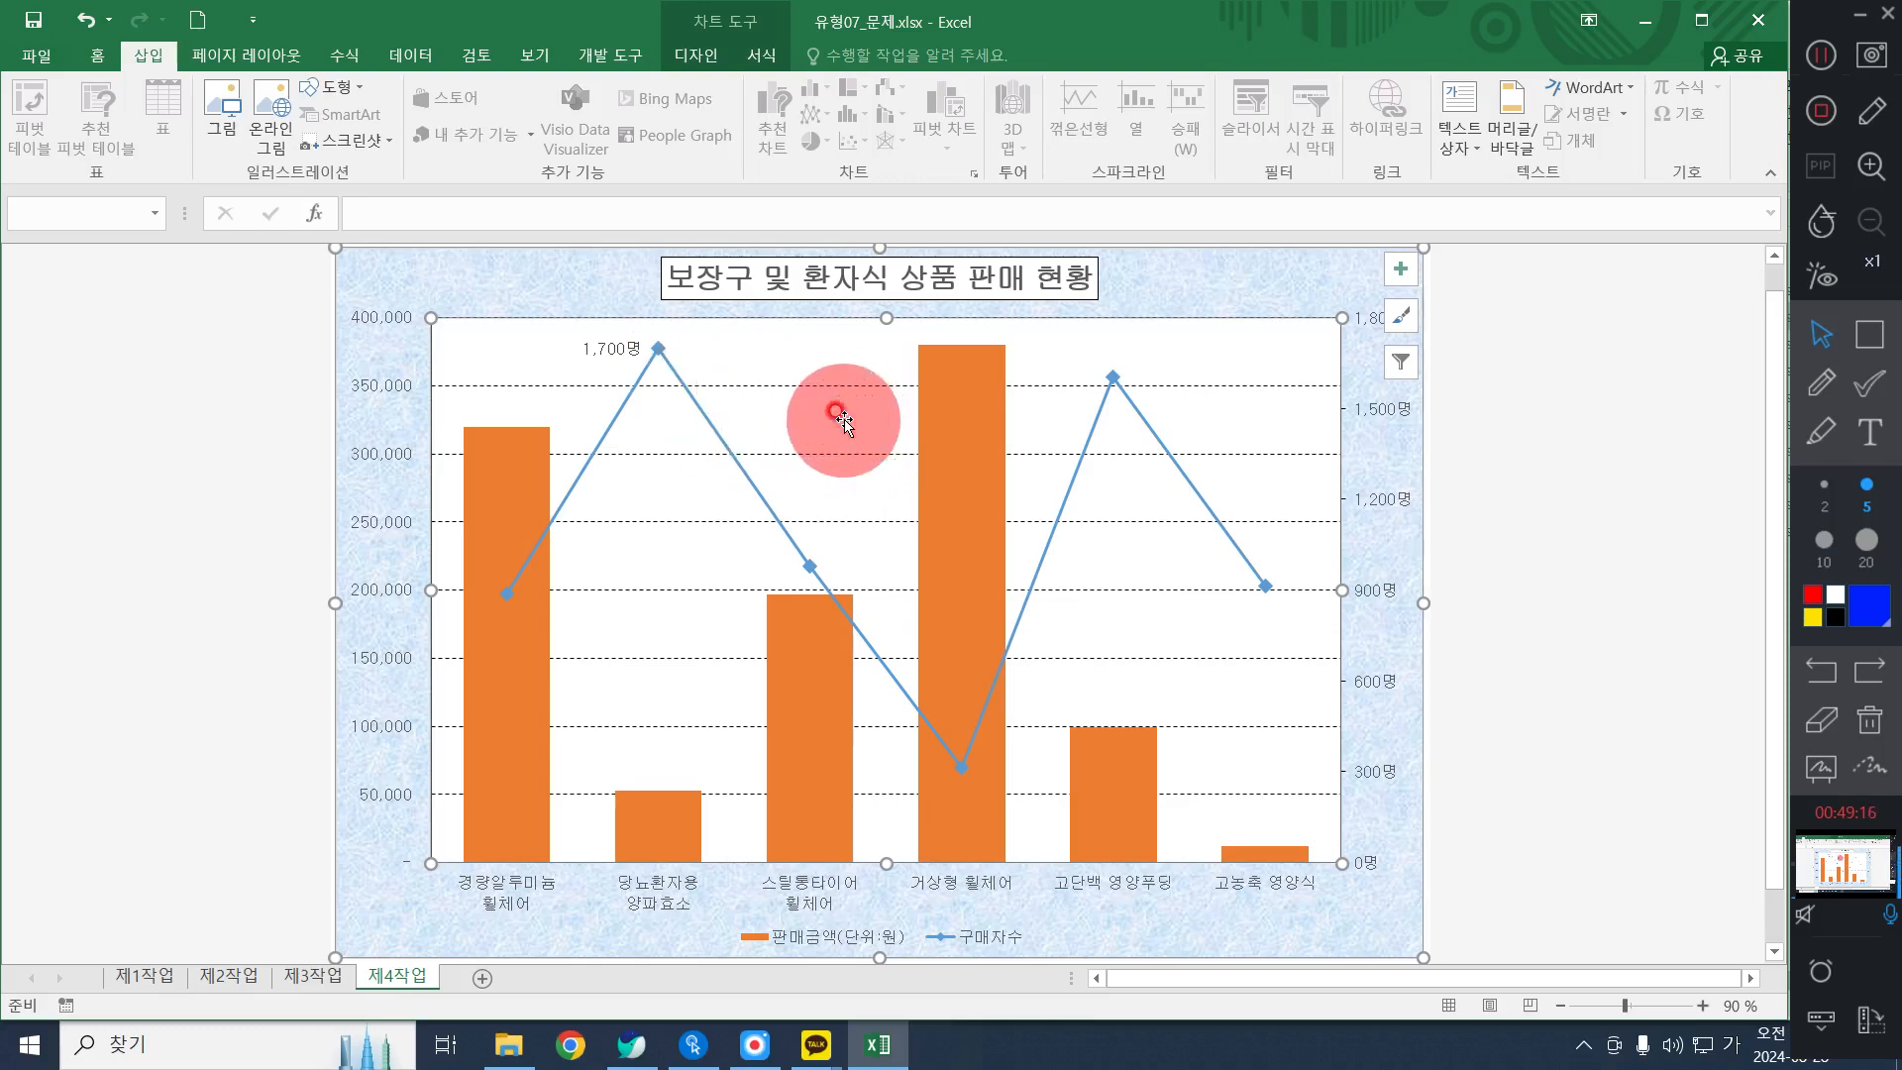
{"action": "left_click", "coordinate": [1401, 270]}
{"action": "left_click", "coordinate": [1400, 316]}
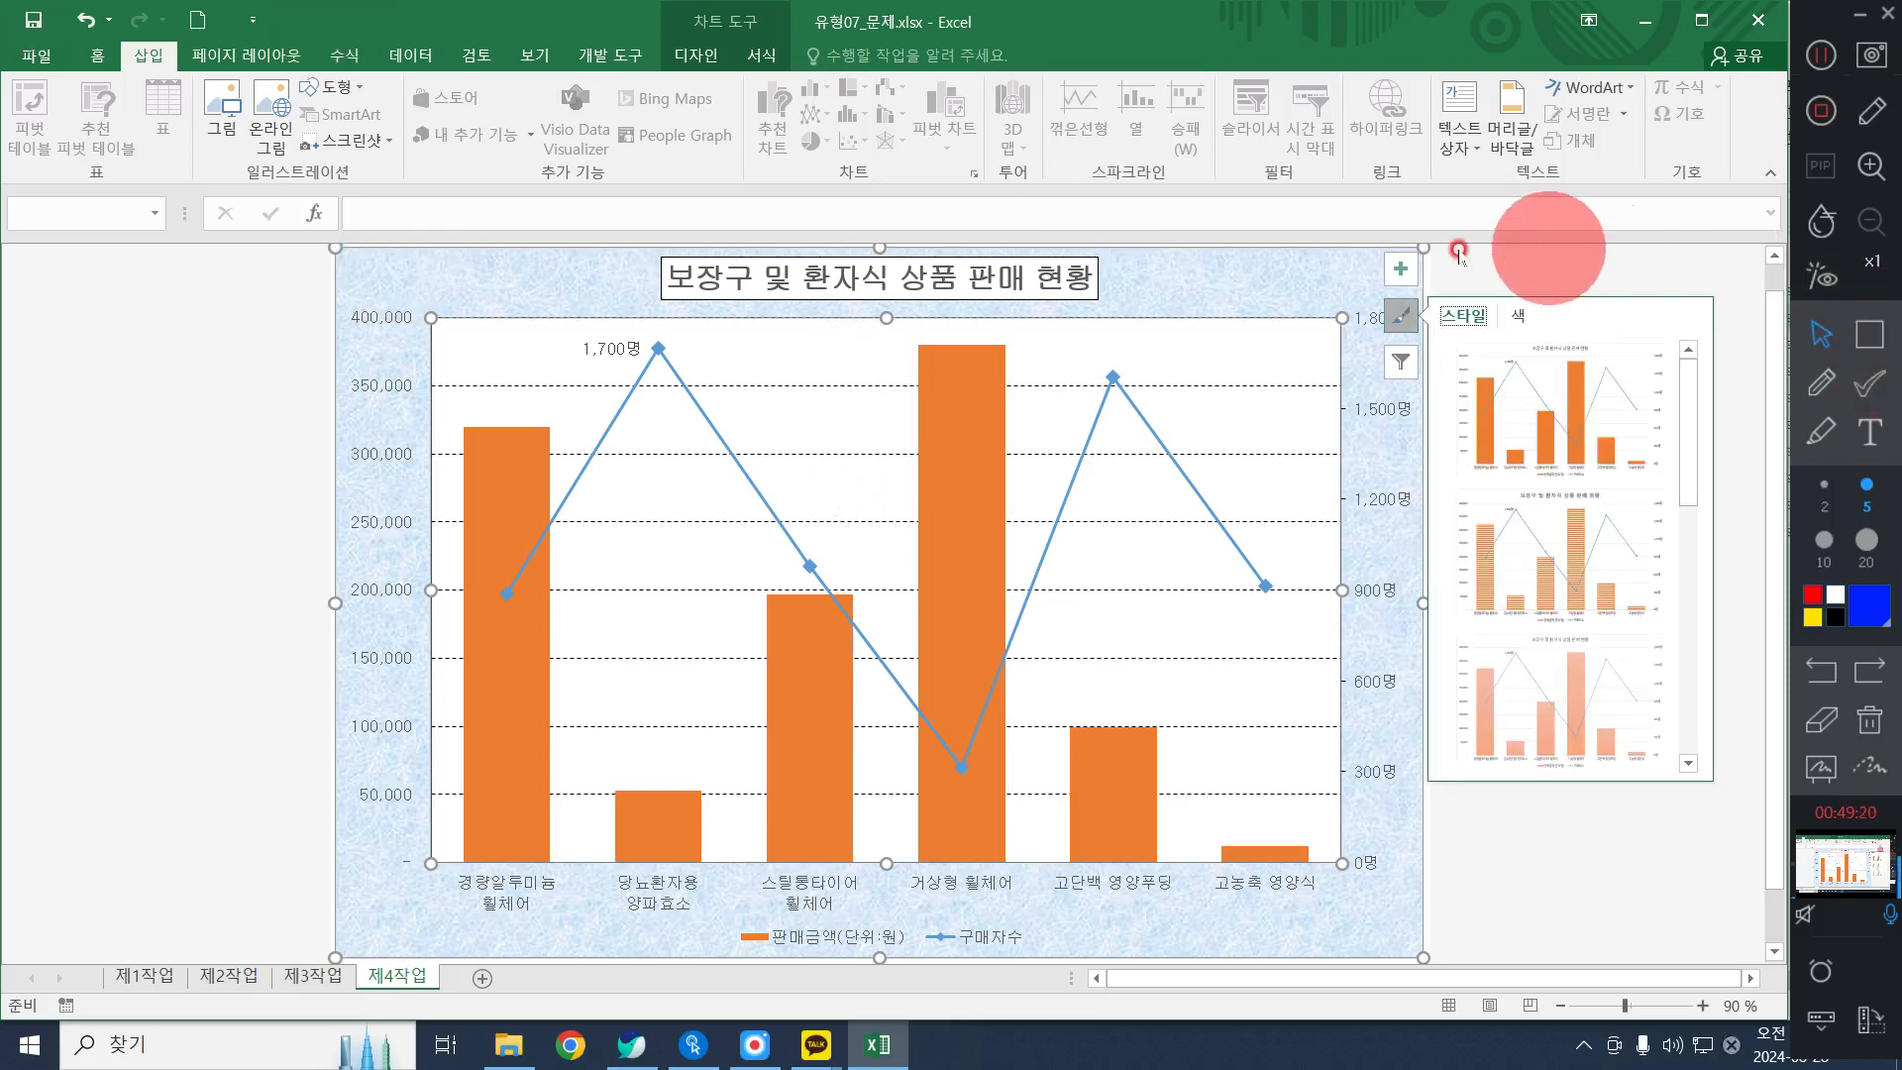
{"action": "left_click", "coordinate": [1401, 313]}
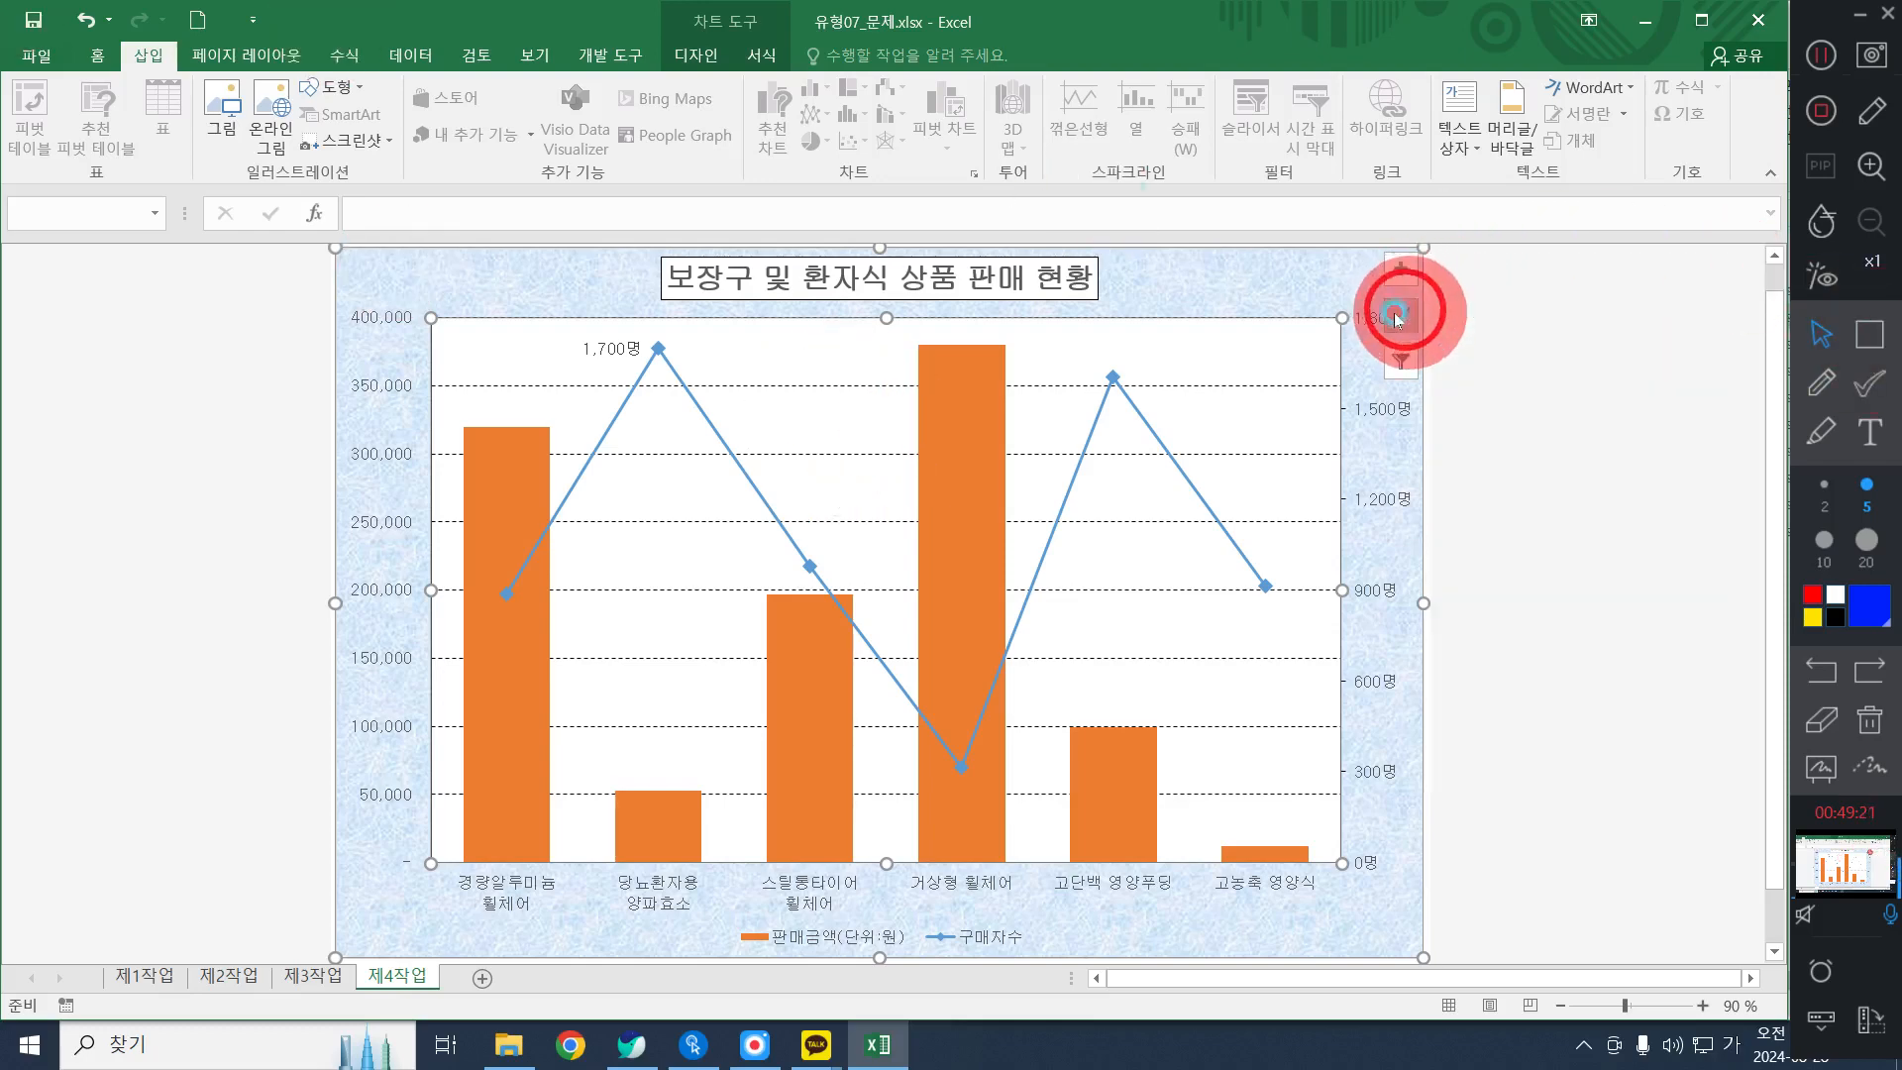
Draw a rounded rectangular callout about 3.5 cm wide and 1.7 cm high between the 1,700명 point and the 거상형 휠체어 column
{"action": "left_click", "coordinate": [332, 87]}
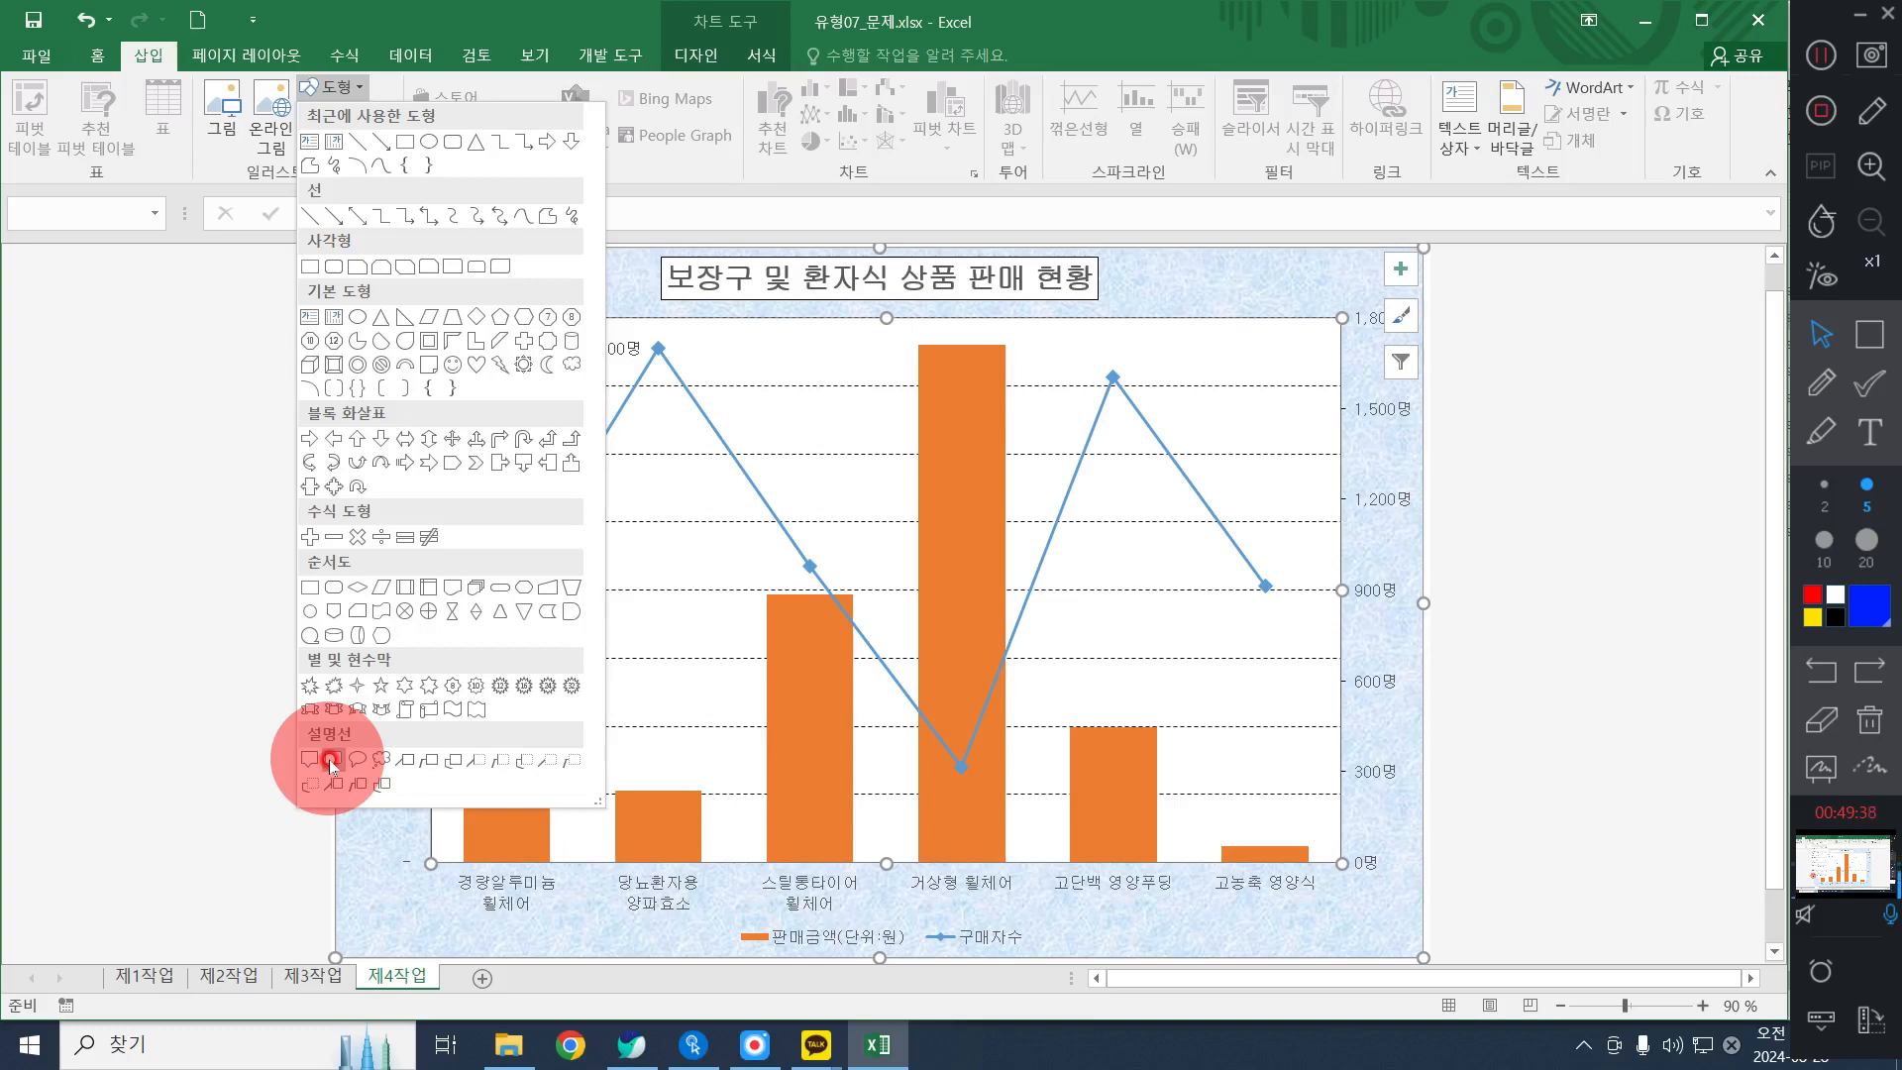
{"action": "left_click", "coordinate": [330, 759]}
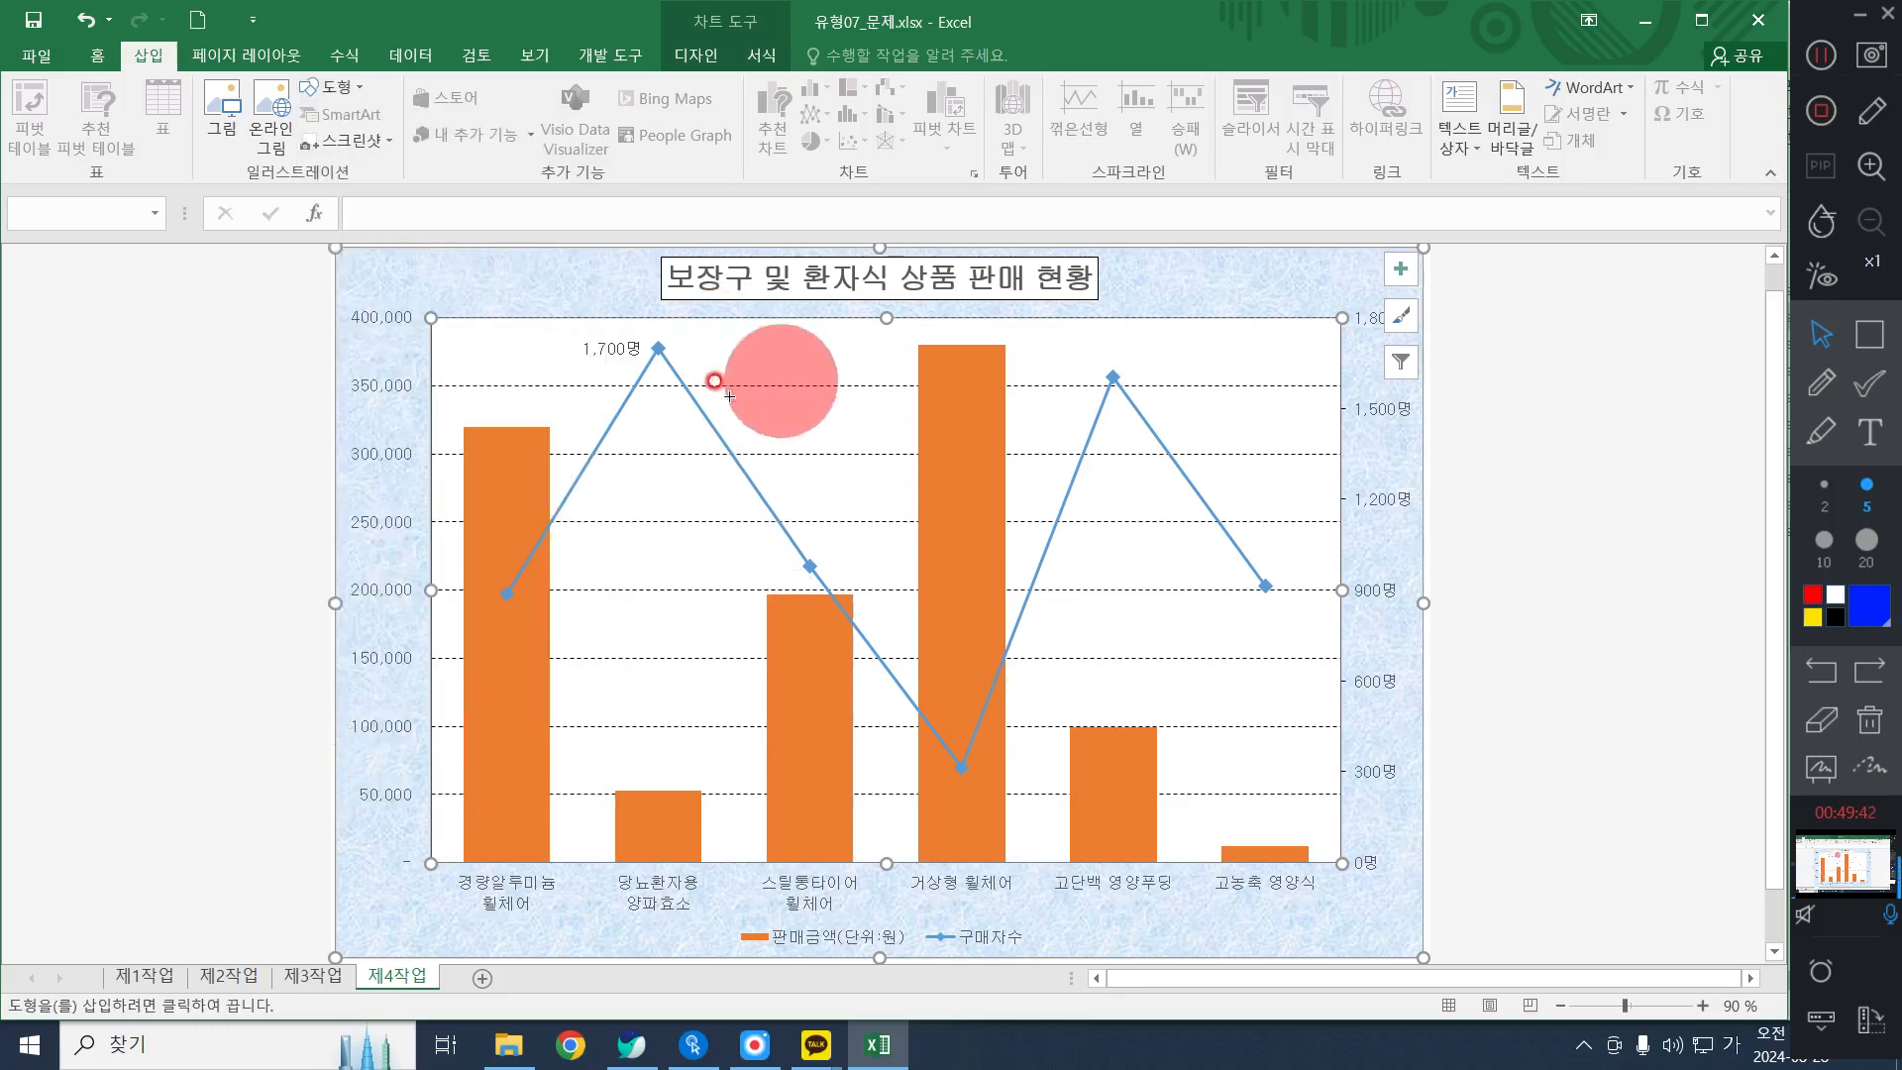
{"action": "left_click_drag", "start_coordinate": [757, 341], "coordinate": [904, 414]}
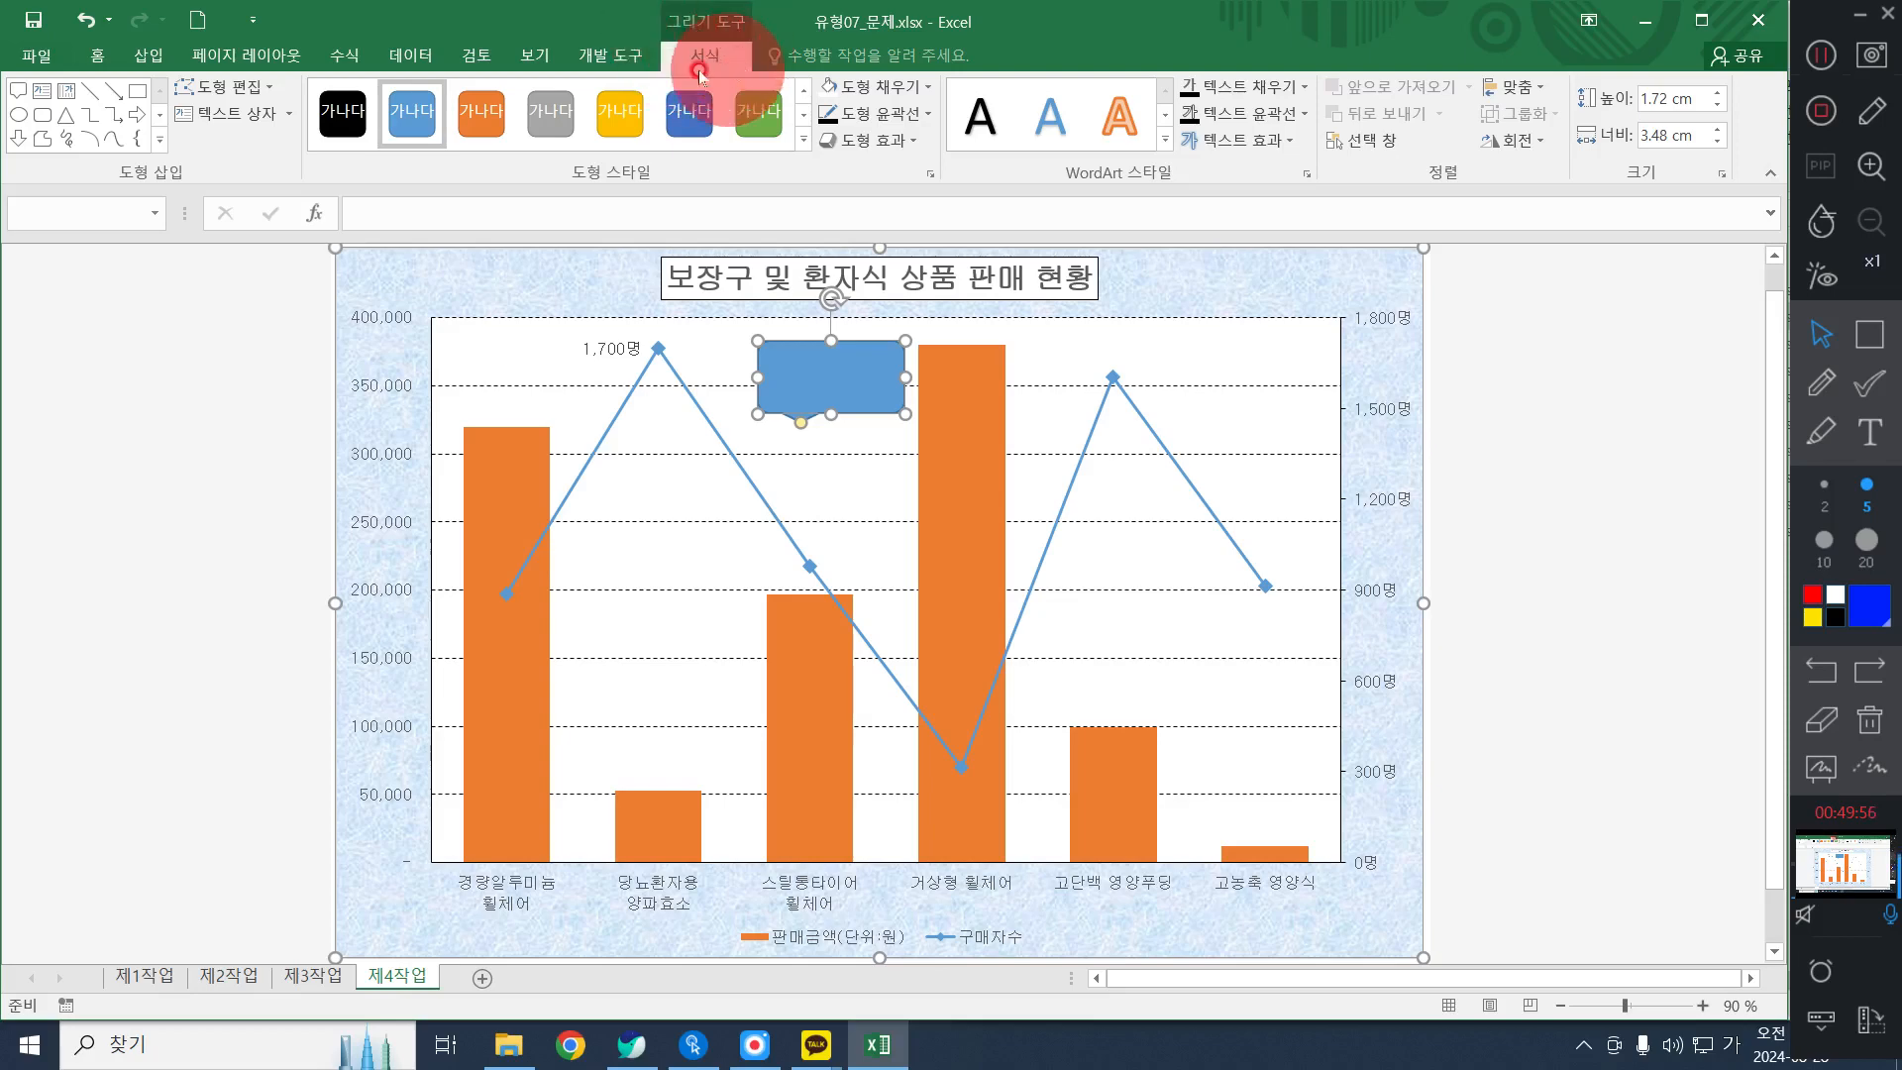
Apply the white-fill, blue-outline shape style to the callout and point its tail at the 1,700명 marker
{"action": "left_click", "coordinate": [835, 377]}
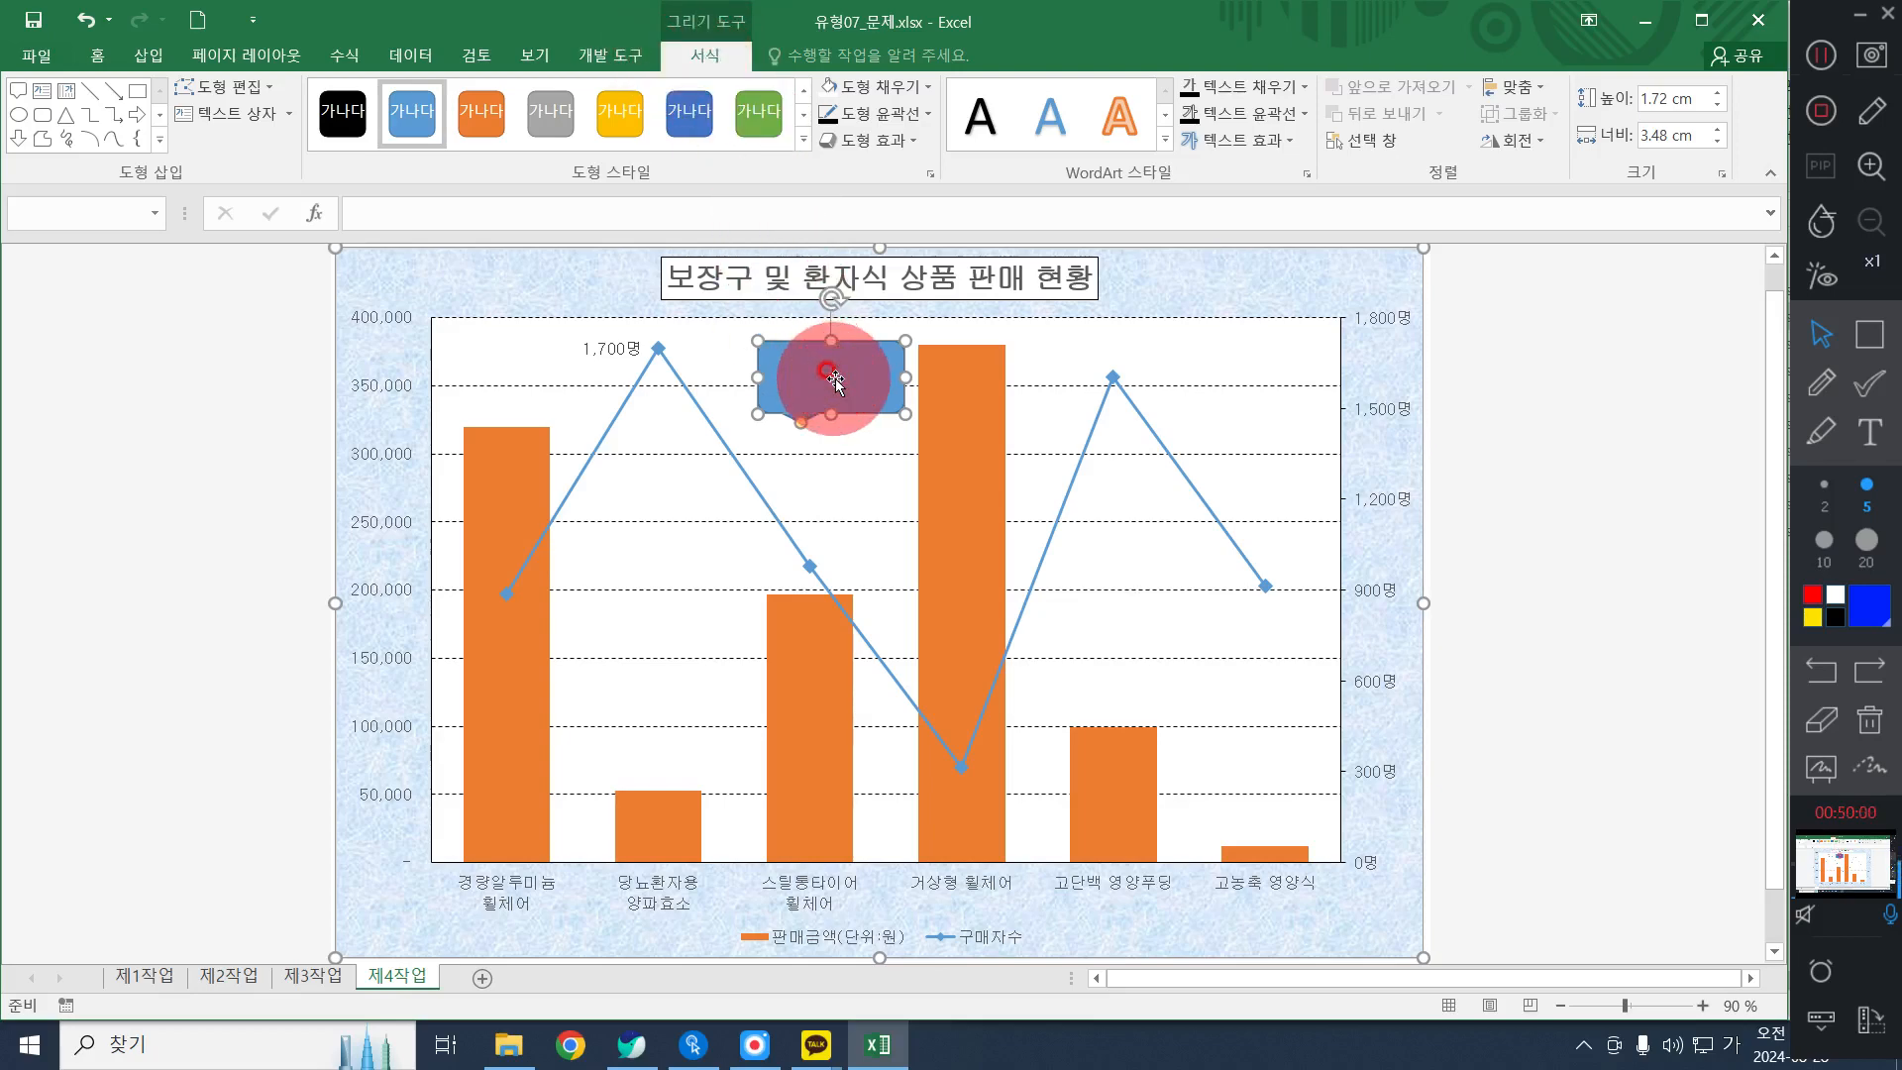
{"action": "left_click", "coordinate": [805, 85]}
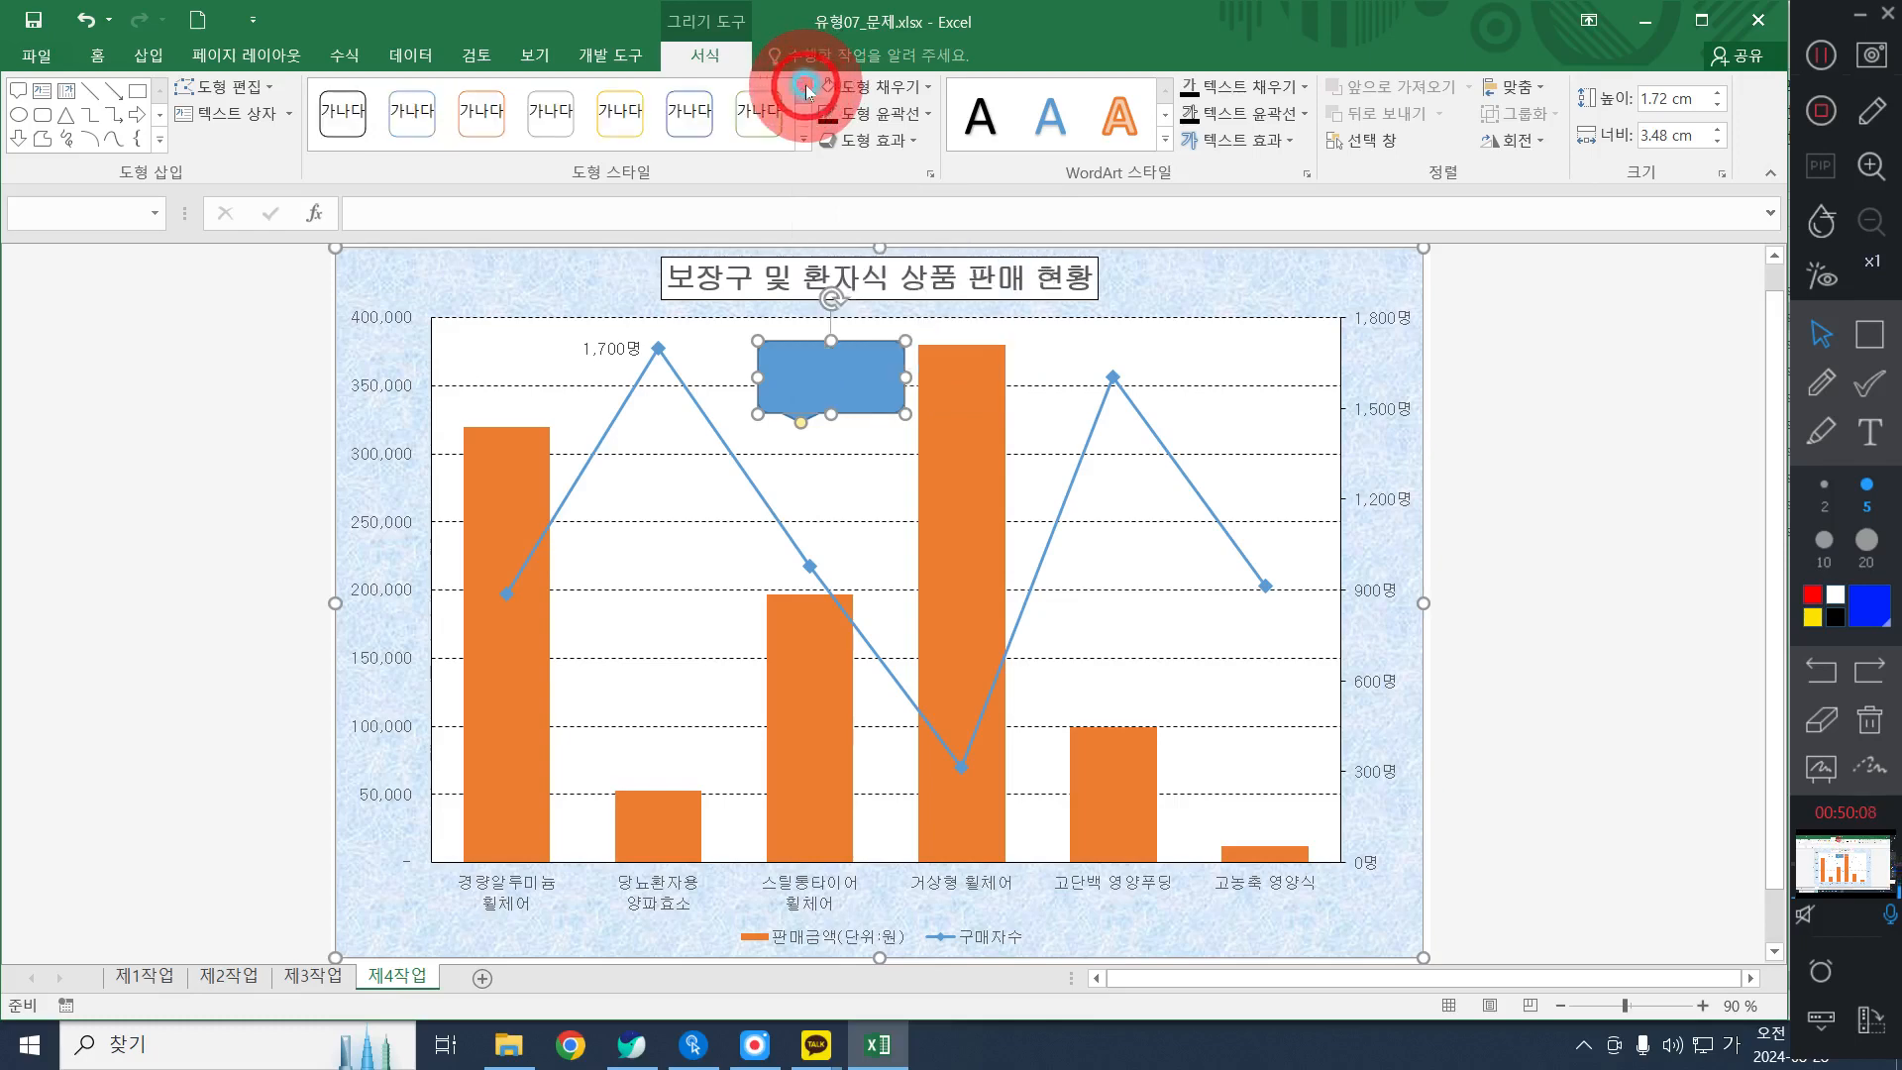
{"action": "left_click", "coordinate": [346, 107]}
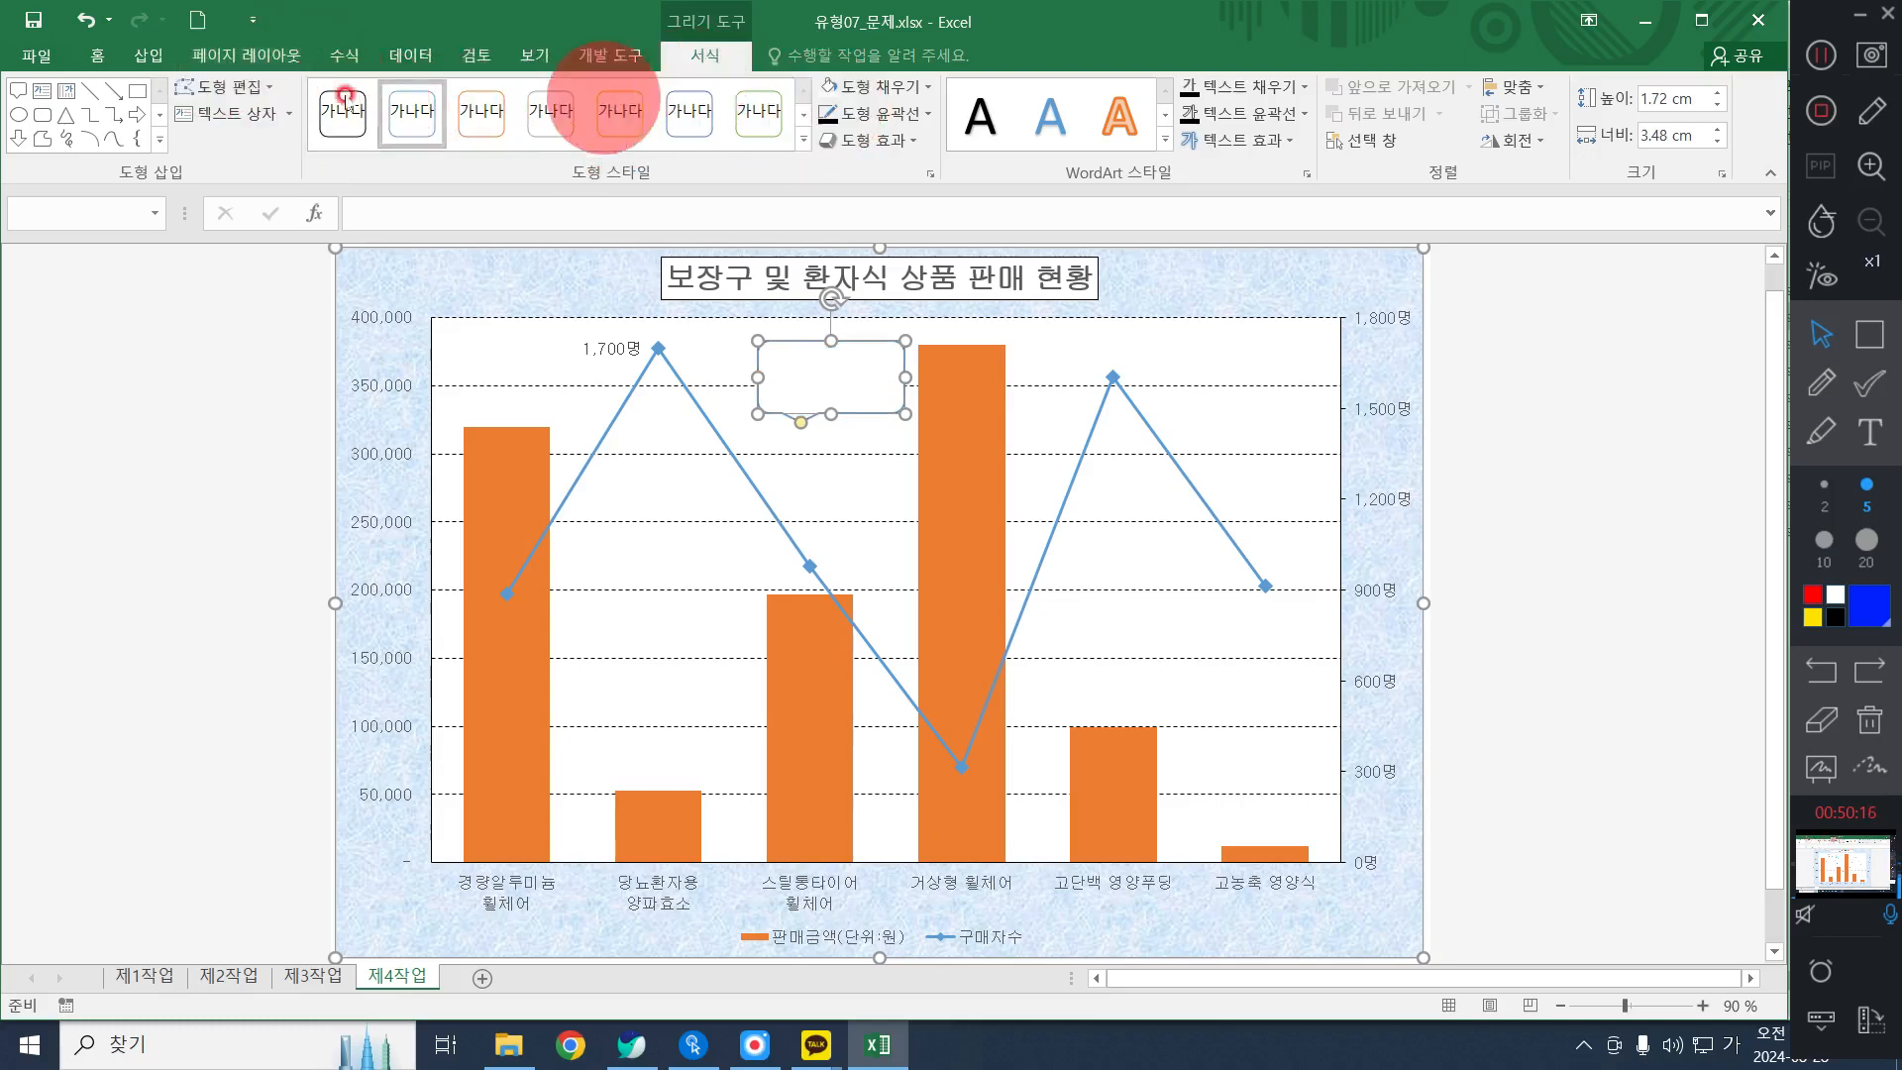
{"action": "left_click", "coordinate": [433, 115]}
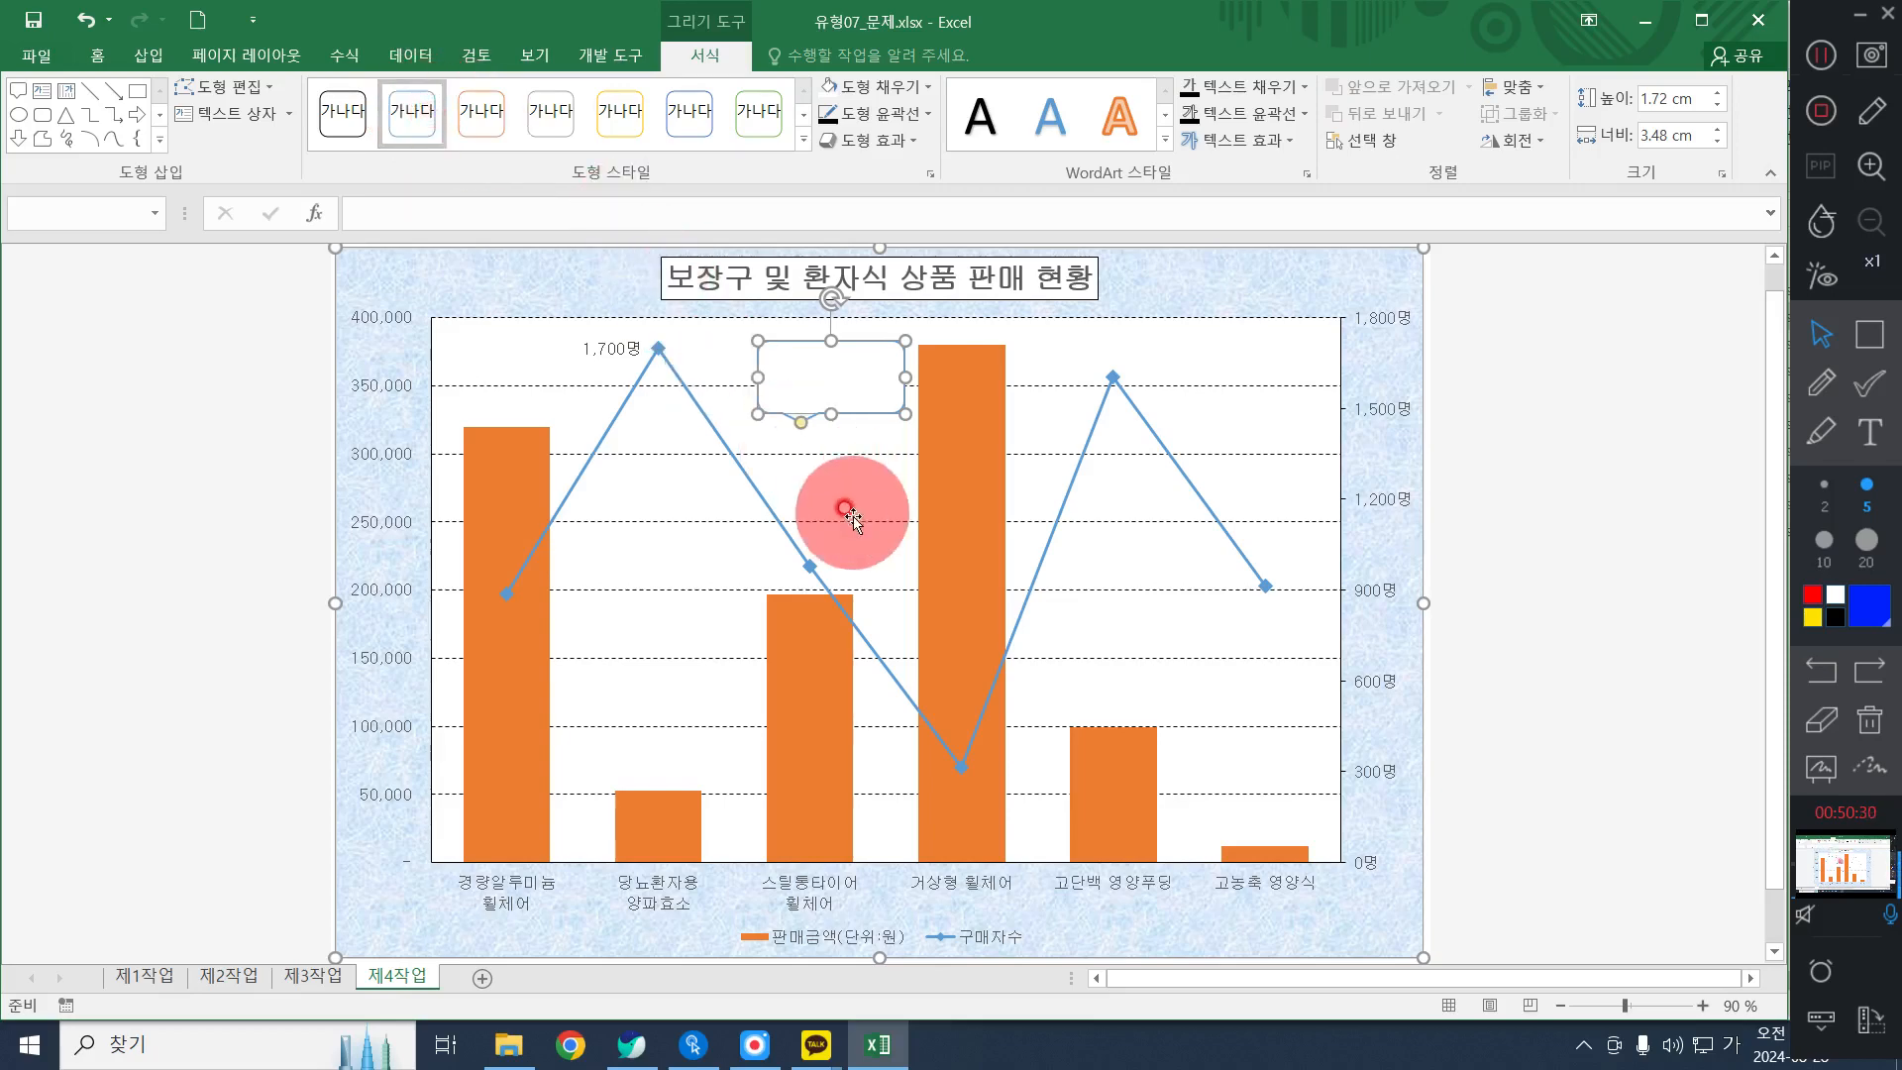
{"action": "left_click_drag", "start_coordinate": [819, 446], "coordinate": [684, 346]}
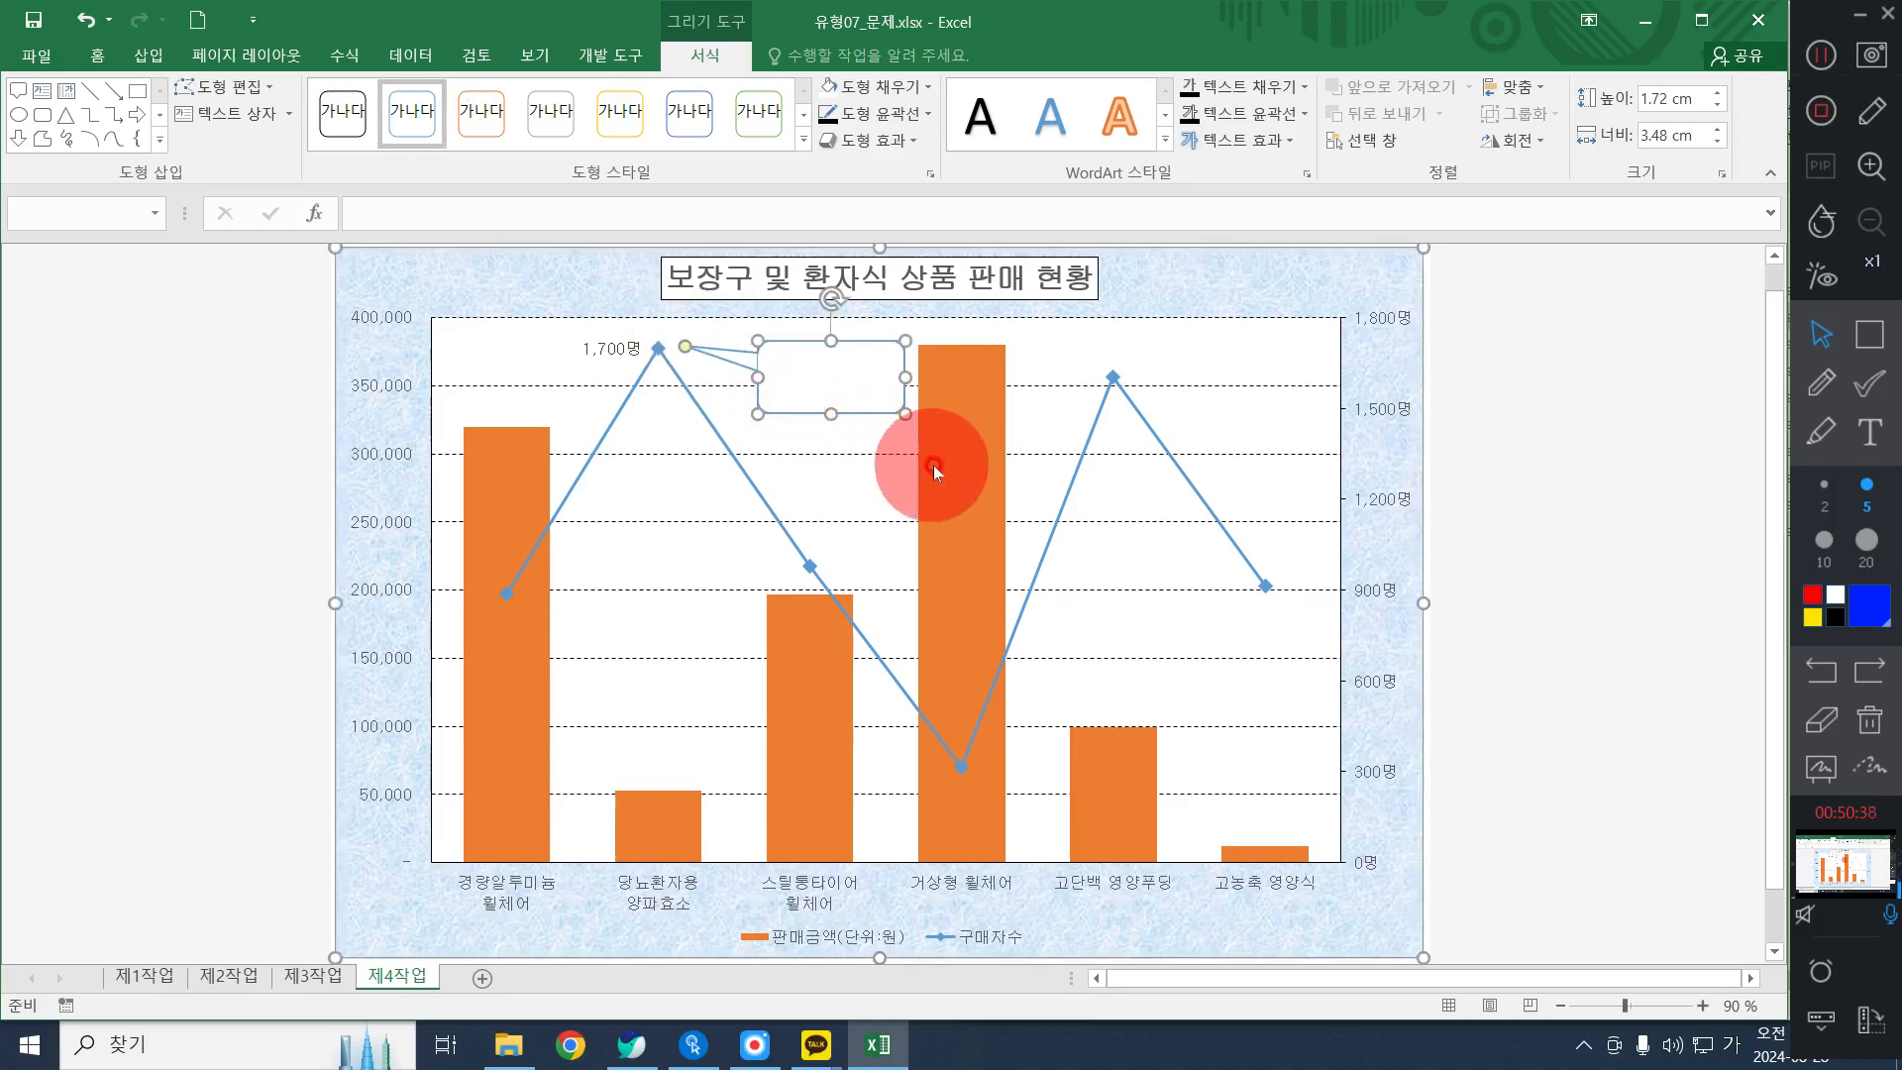